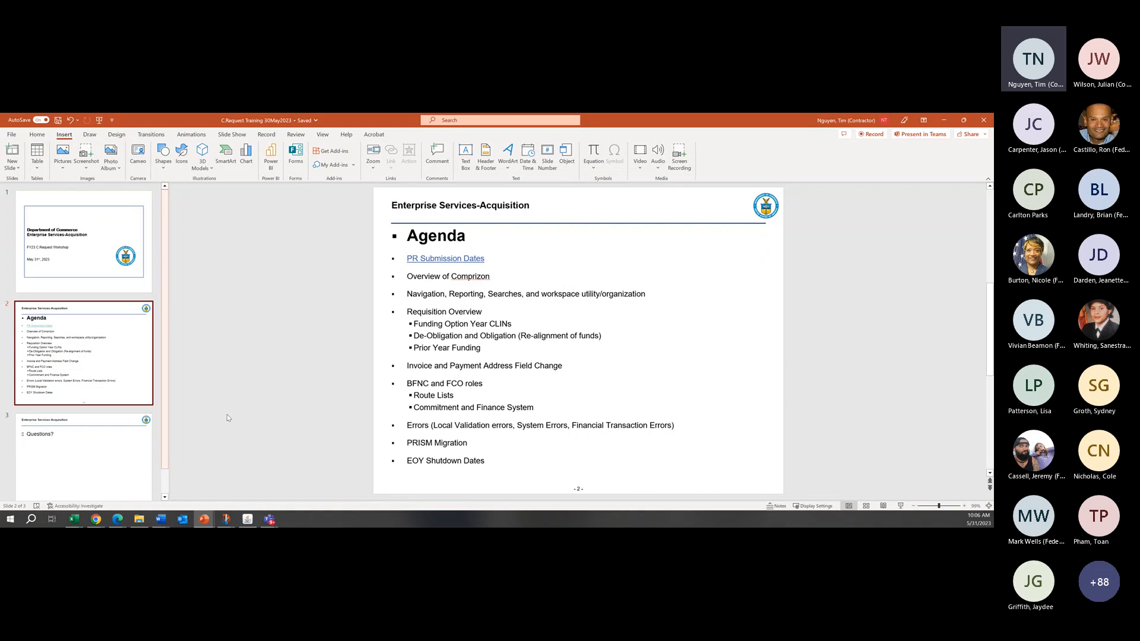
Step: Switch to Chrome and read the Submission Dates for FY 2023 Purchase Requests article, covering the required documents and the late PR rules
mouse_move(97, 521)
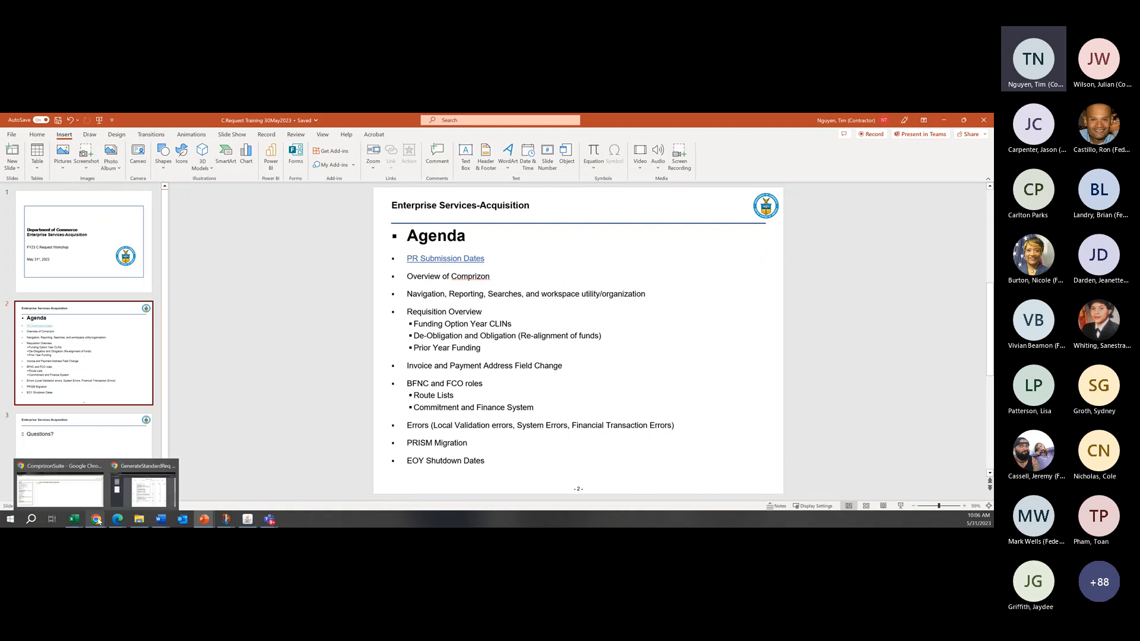
left_click(80, 484)
left_click(367, 121)
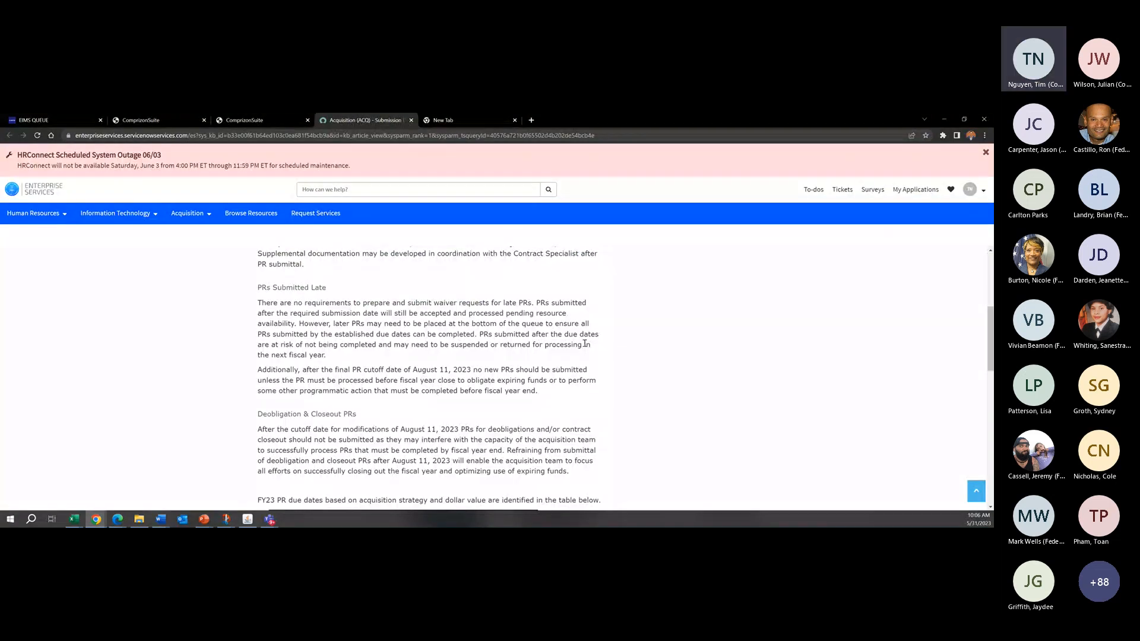
scroll(585, 344, "up", 4)
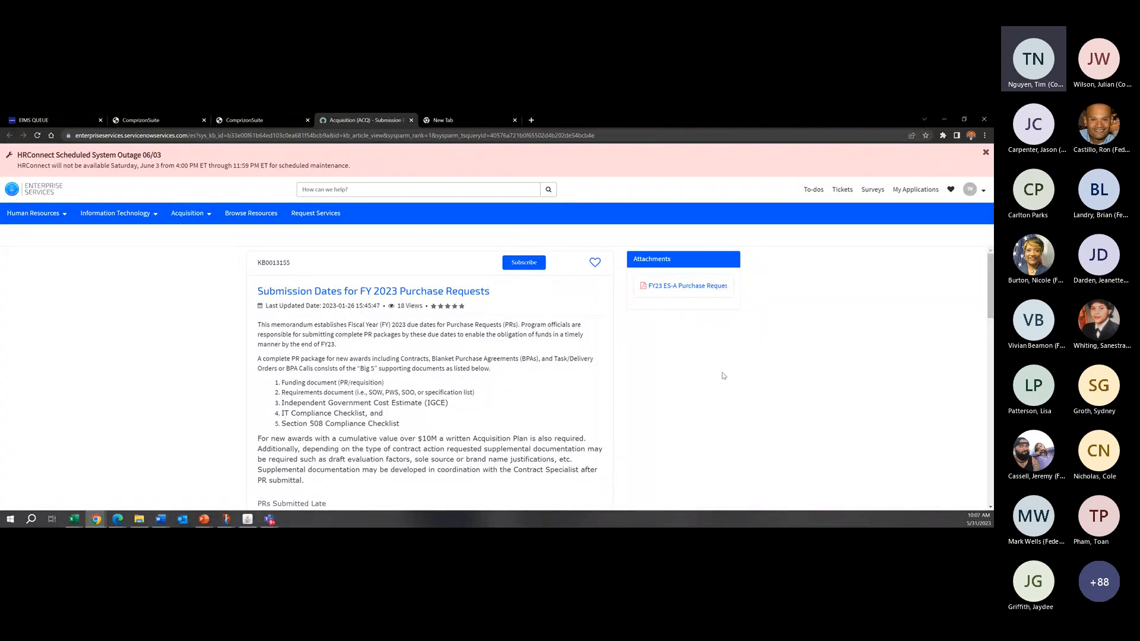
scroll(723, 375, "down", 3)
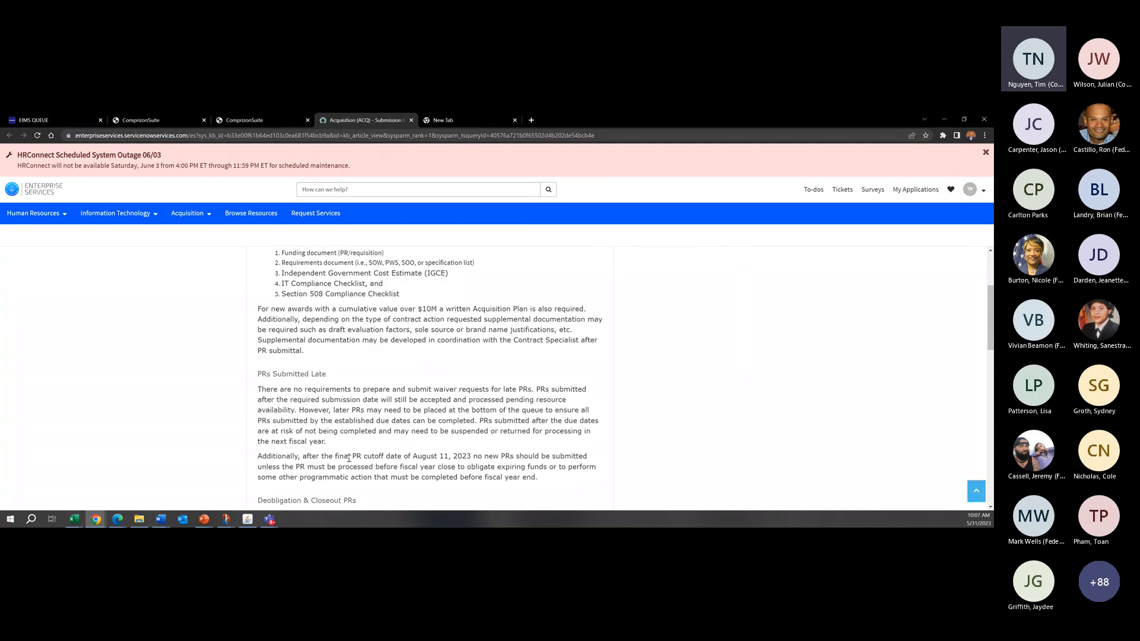
left_click_drag(348, 458, 373, 458)
left_click(373, 459)
scroll(433, 458, "down", 1)
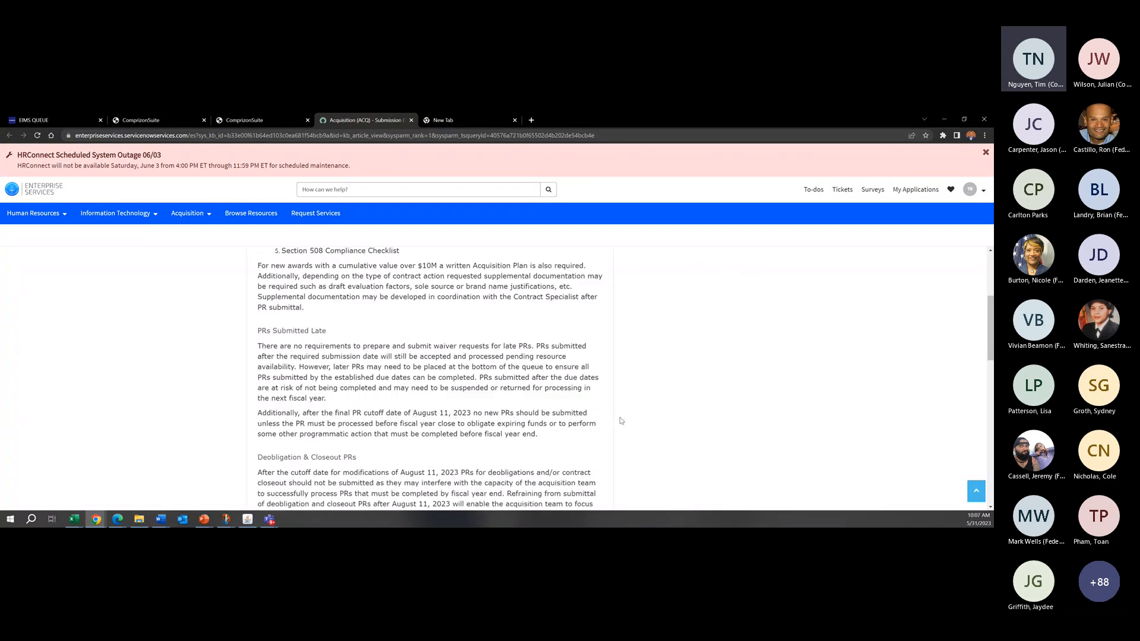
scroll(620, 421, "down", 1)
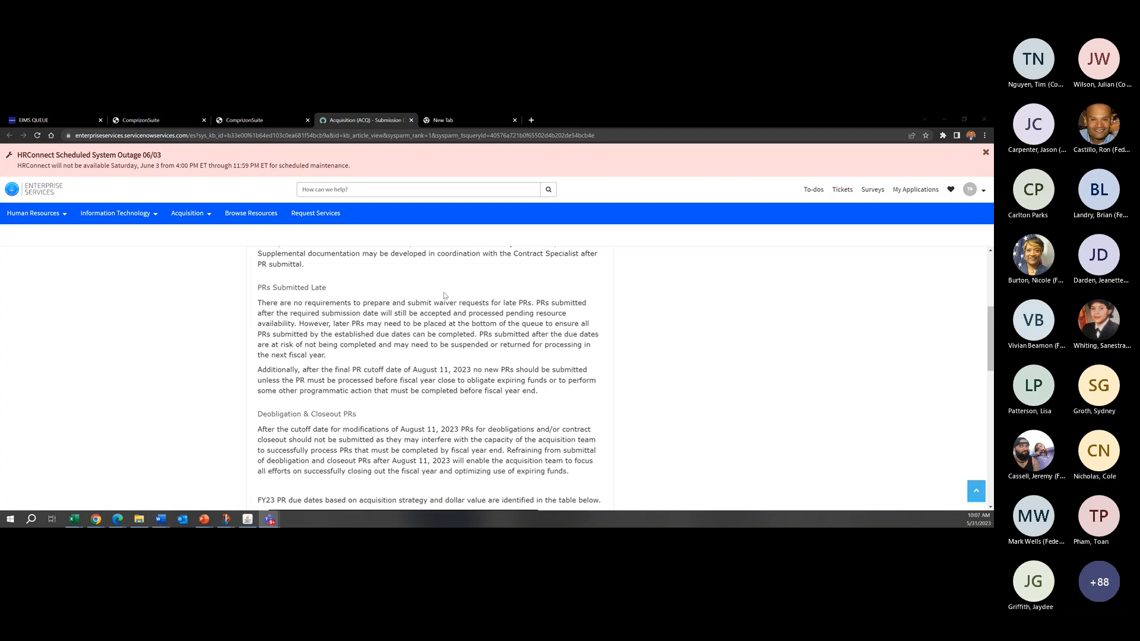
Step: Examine the FY23 PR due-date table and the Strategic Sourcing Portfolio list, then return to the article's introductory sections
scroll(692, 415, "down", 2)
scroll(692, 416, "down", 1)
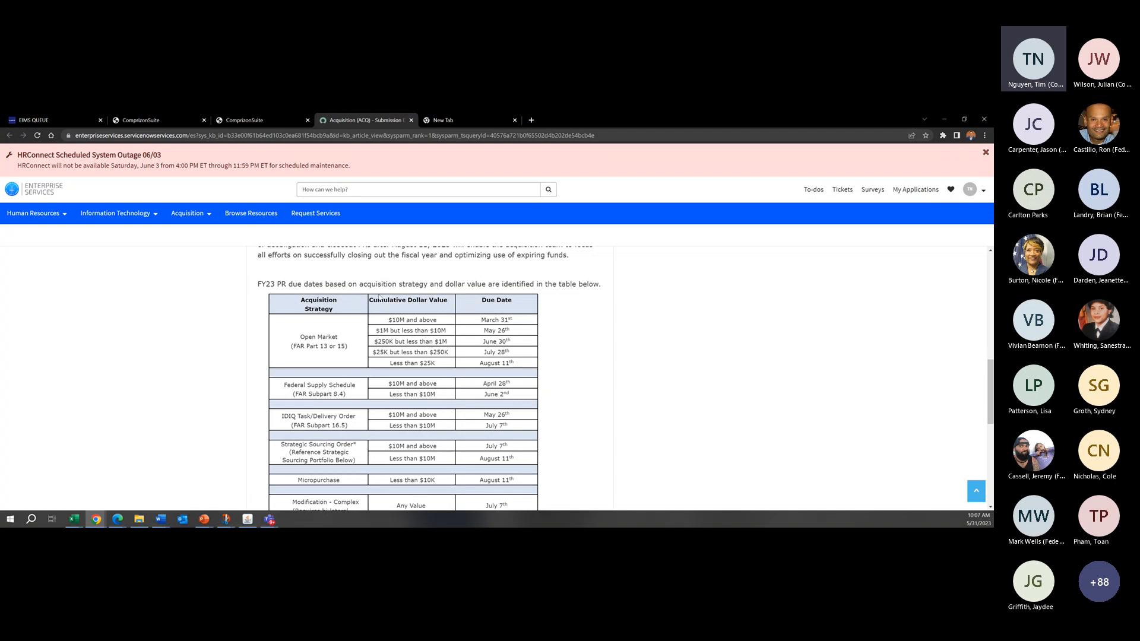
scroll(501, 308, "down", 1)
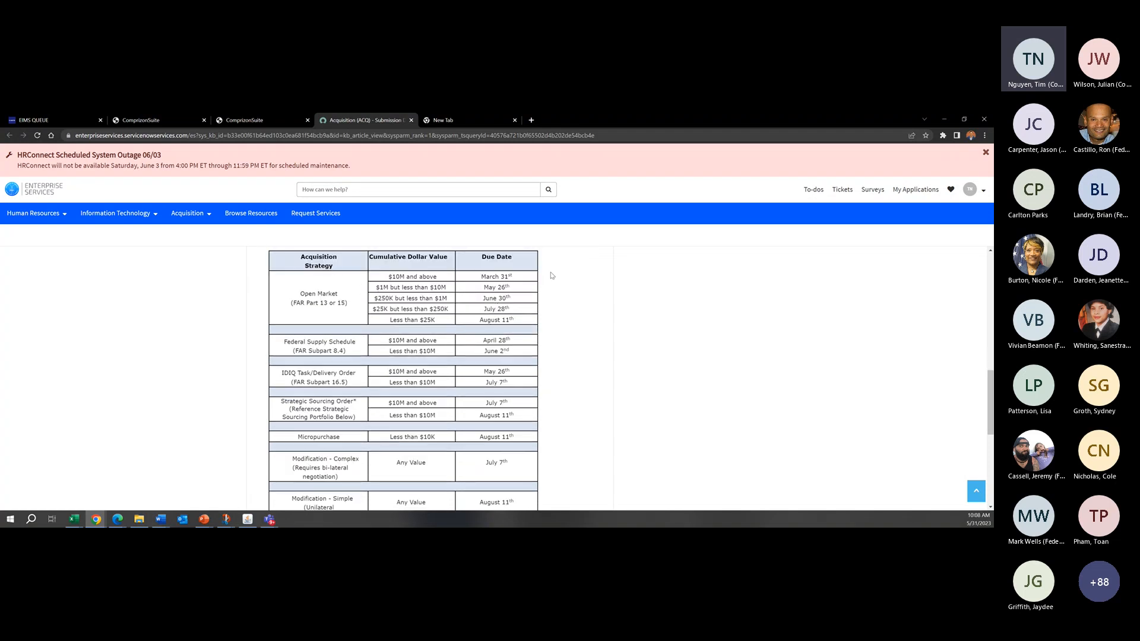
scroll(547, 276, "up", 1)
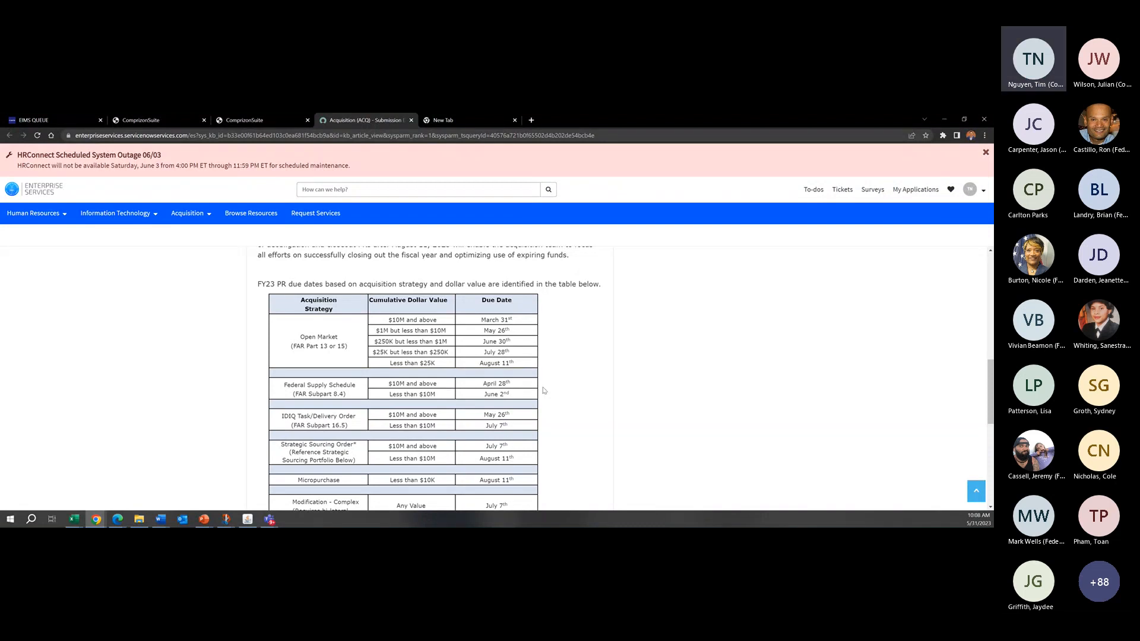
scroll(672, 385, "down", 3)
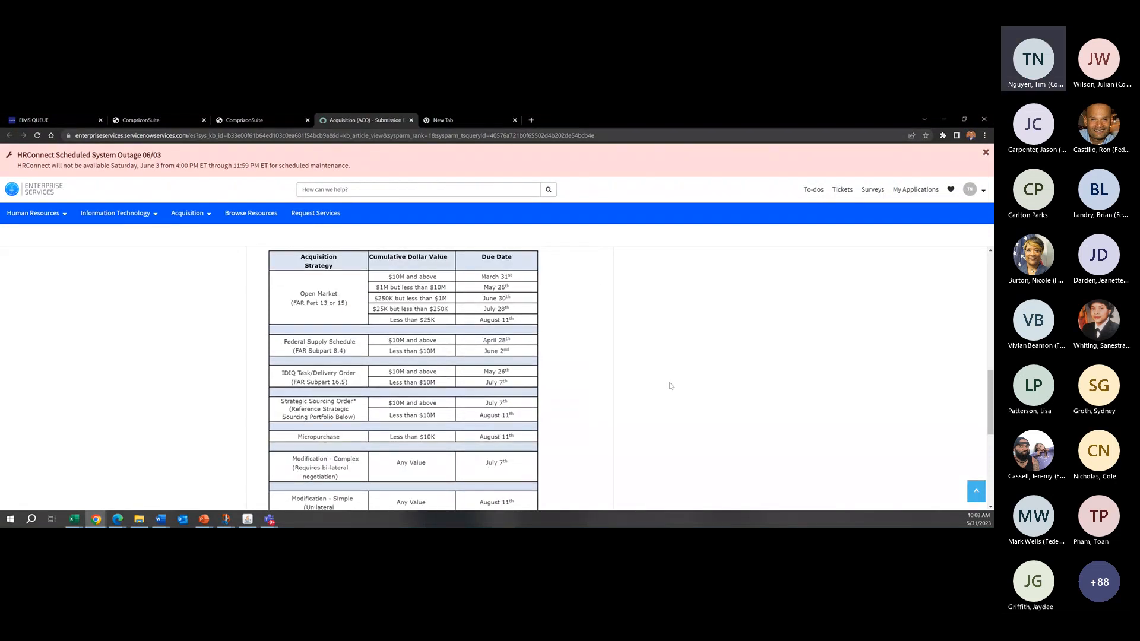
scroll(648, 395, "down", 4)
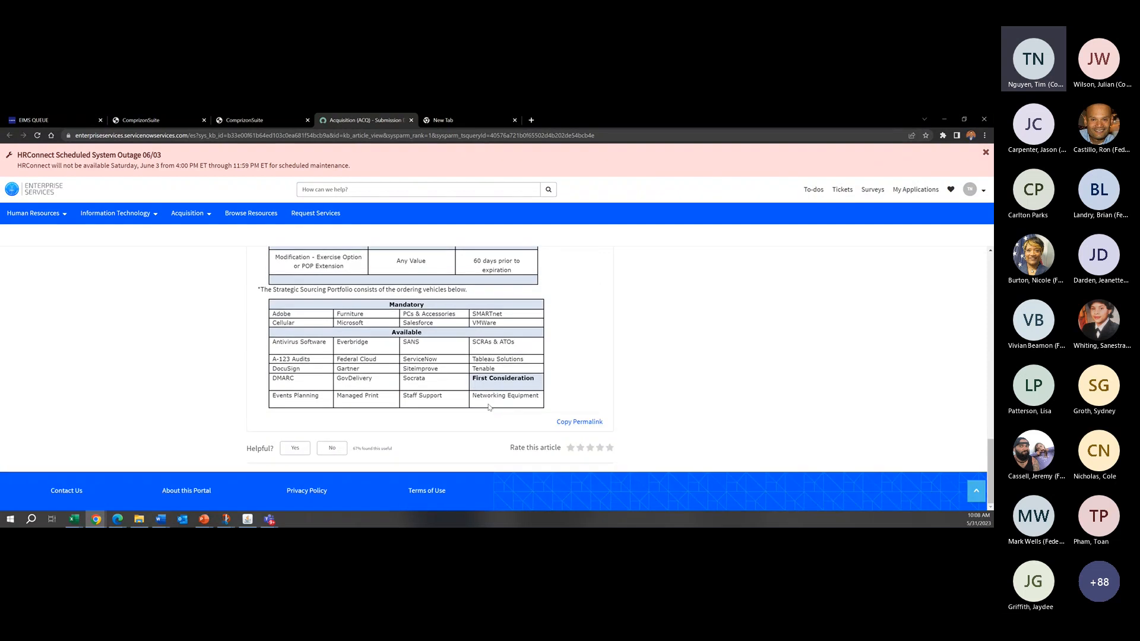
scroll(171, 323, "up", 9)
scroll(450, 390, "up", 3)
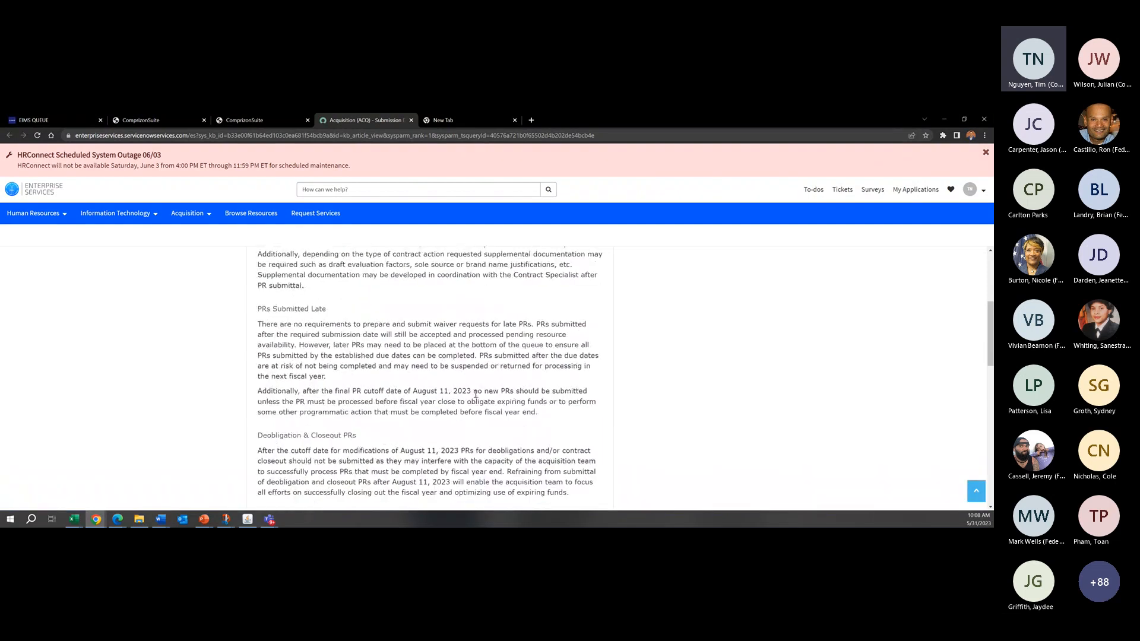
scroll(357, 292, "up", 3)
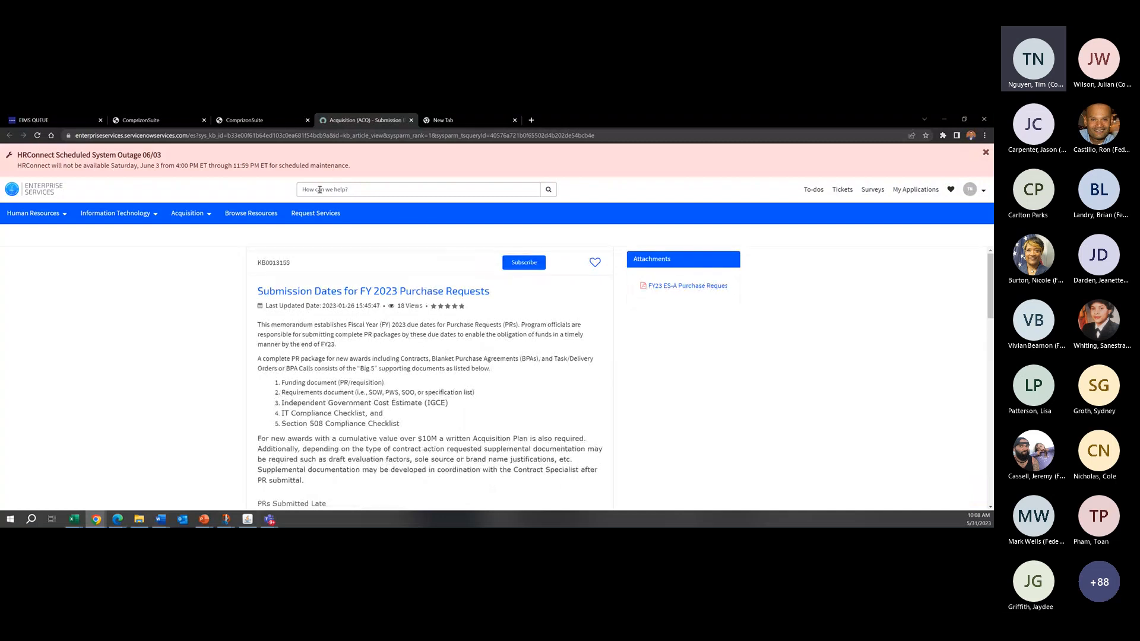
scroll(570, 402, "down", 3)
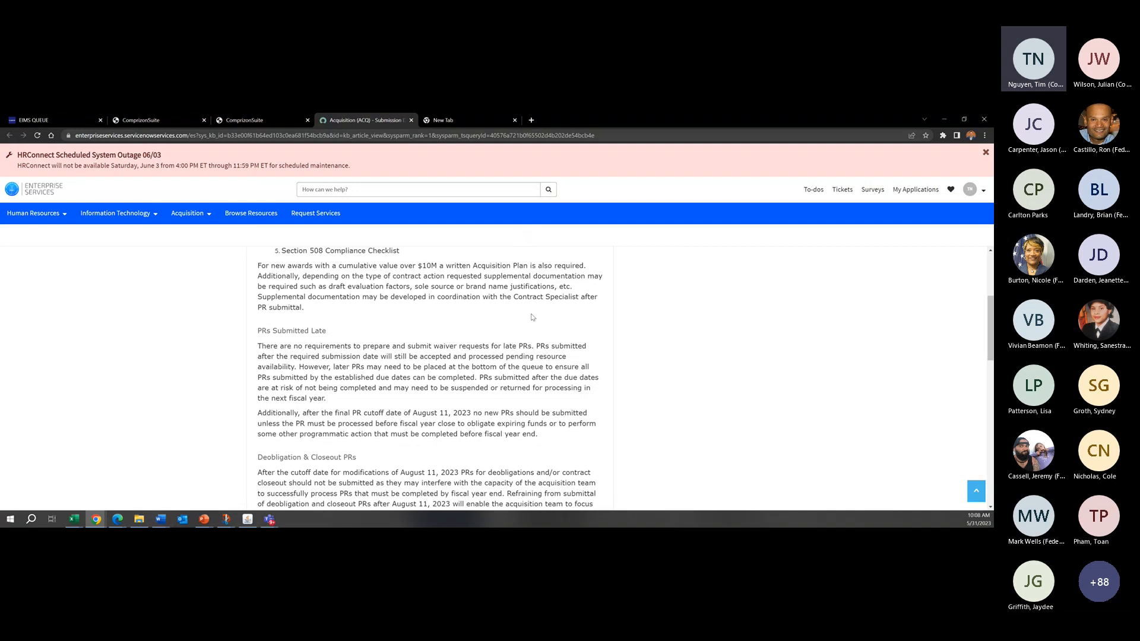
Step: Go to the Enterprise Services portal home page, logging in with DOC as the bureau
left_click(51, 196)
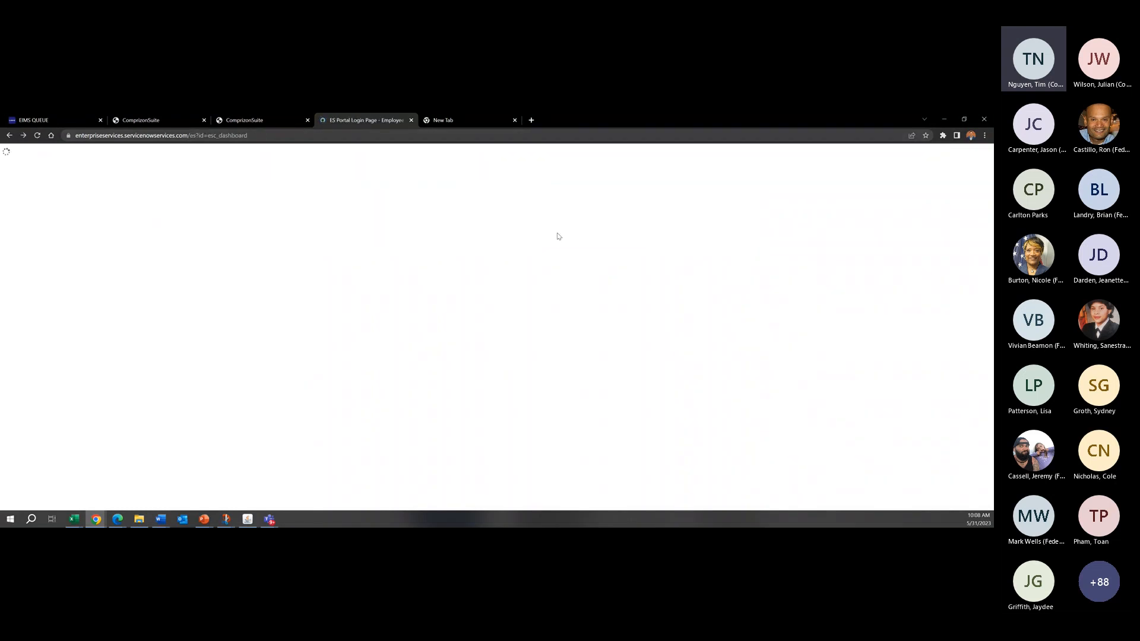
left_click(693, 350)
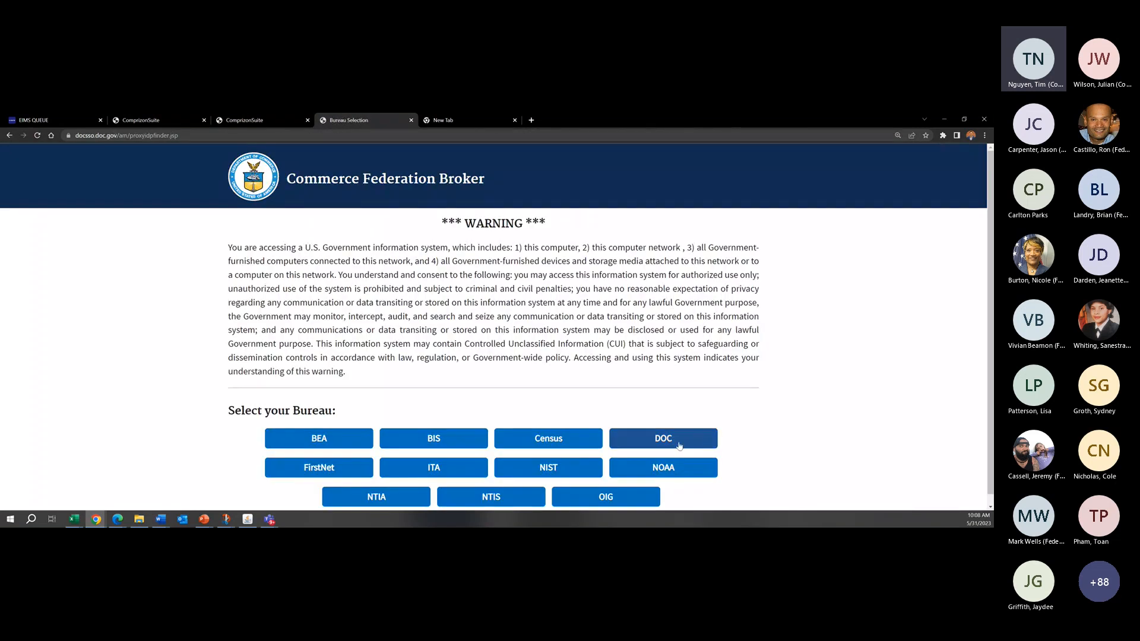
left_click(680, 446)
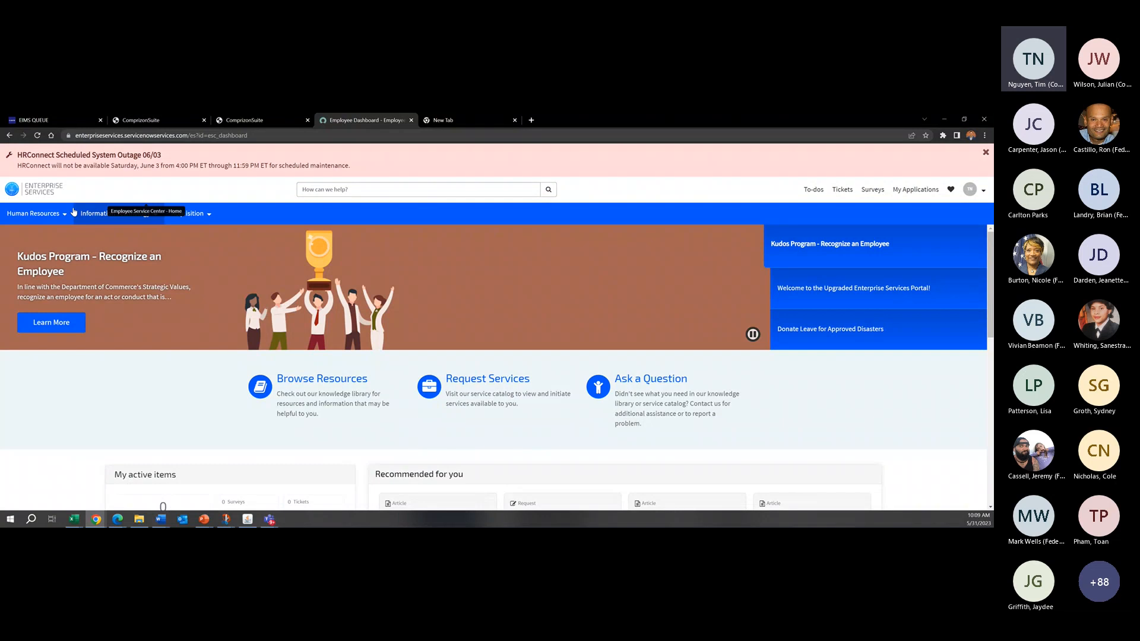
Step: Search the portal for "PR Submission" and open the Submission Dates for FY 2023 Purchase Requests article
left_click(427, 189)
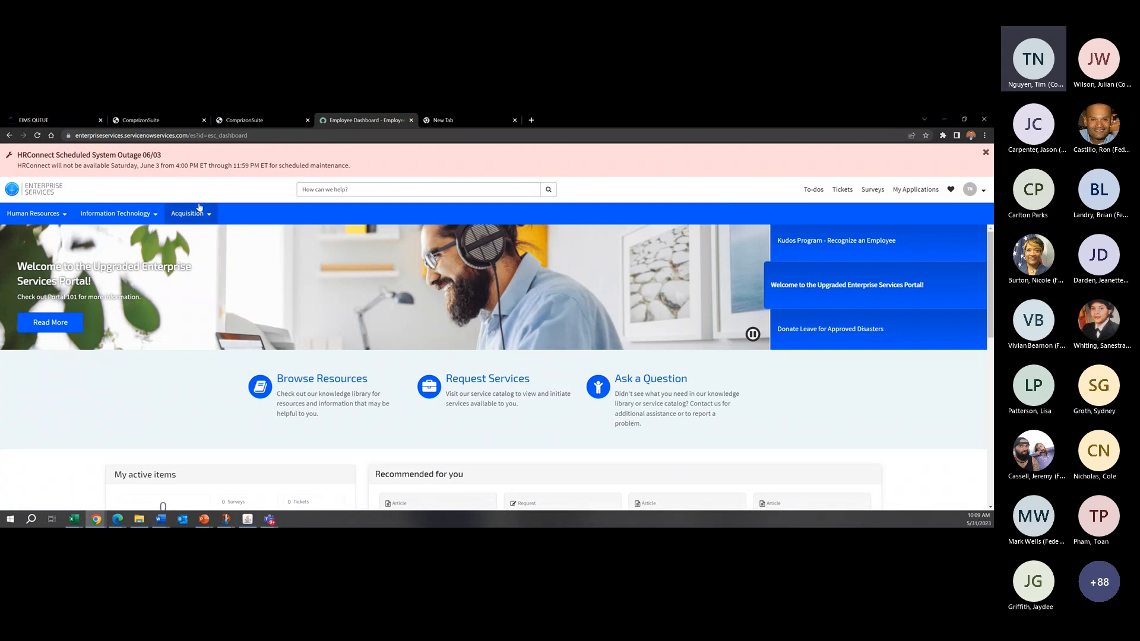
left_click(509, 188)
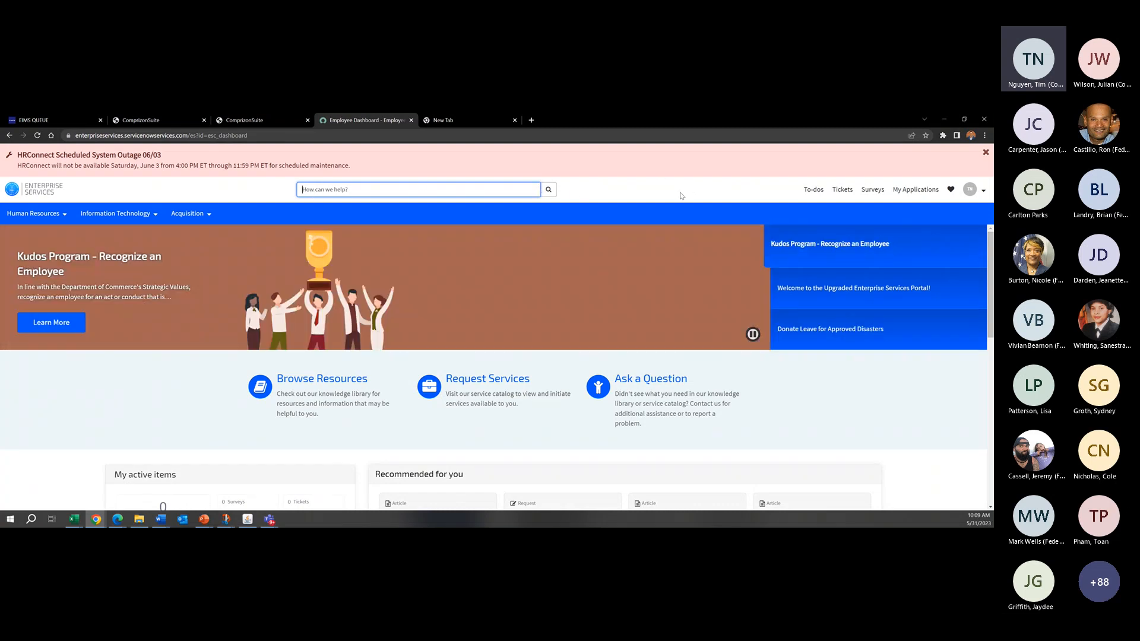
type("PR Submission")
key("Return")
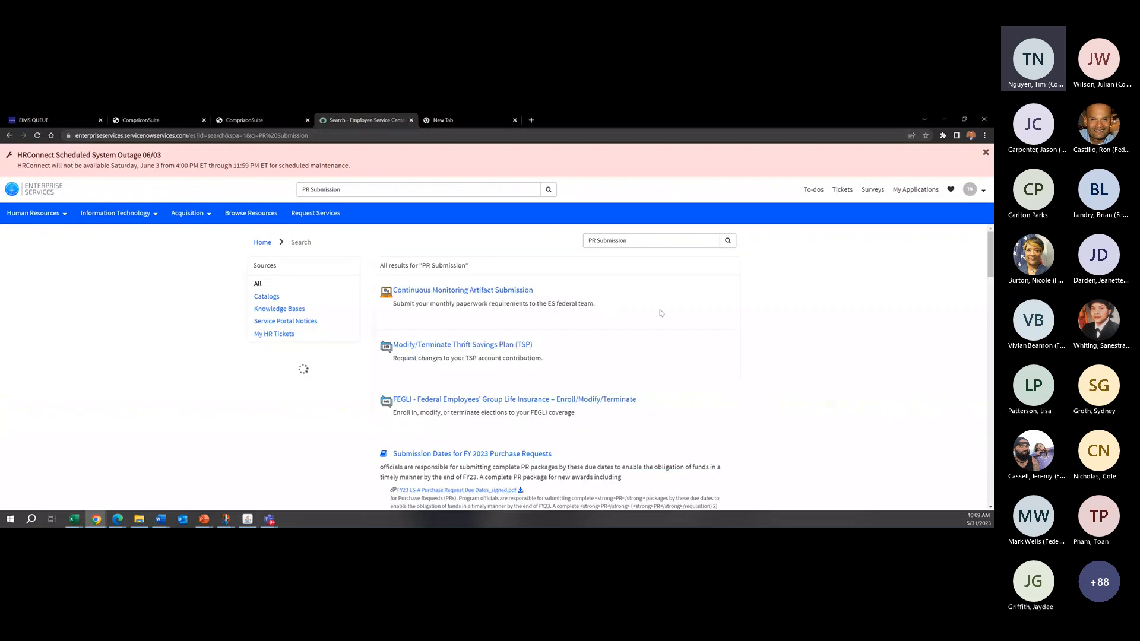
scroll(408, 423, "down", 1)
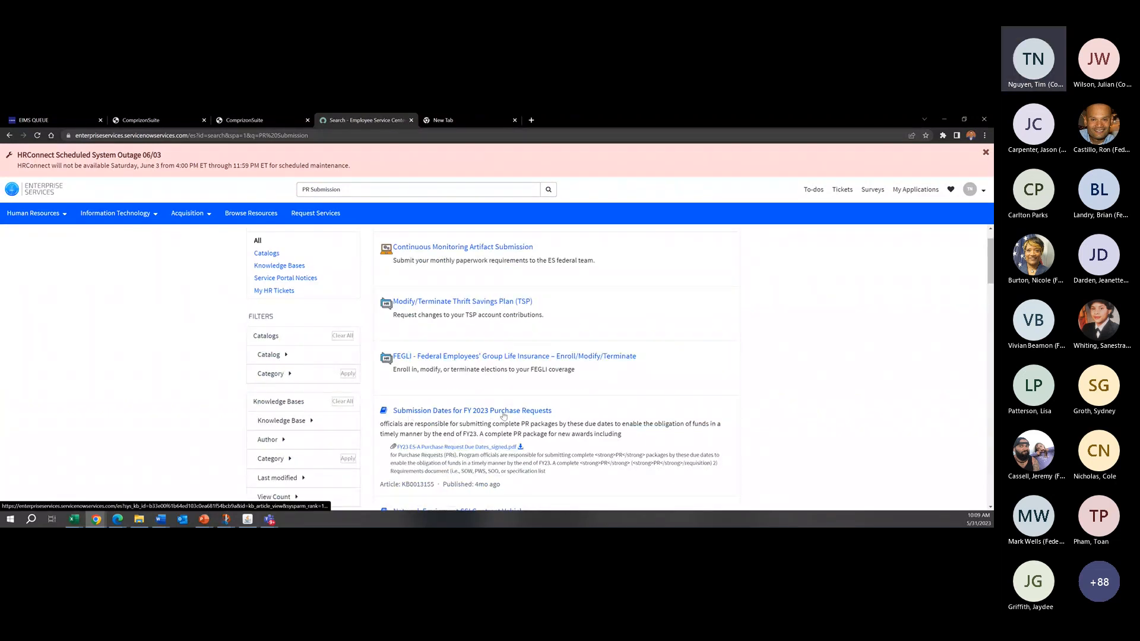
left_click(450, 415)
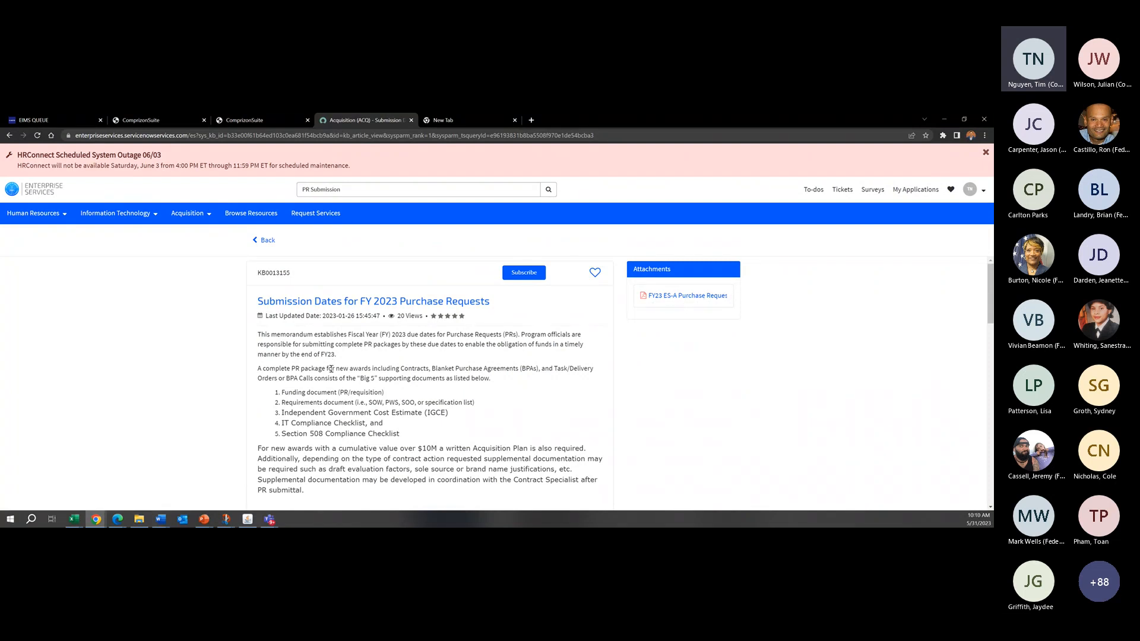
scroll(383, 367, "down", 3)
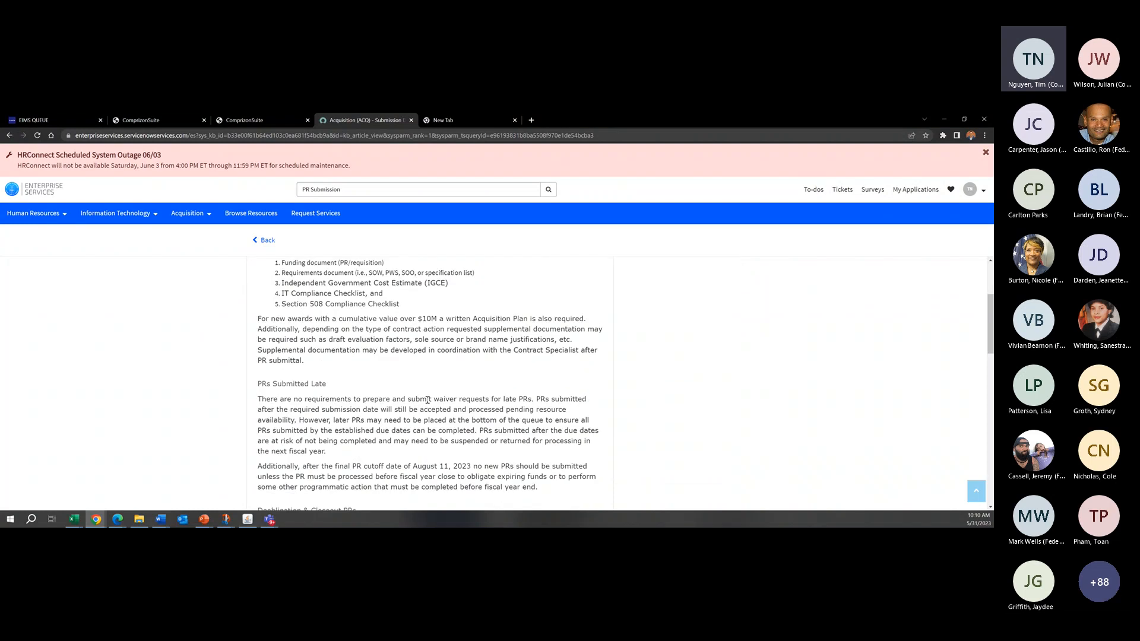
scroll(424, 400, "up", 3)
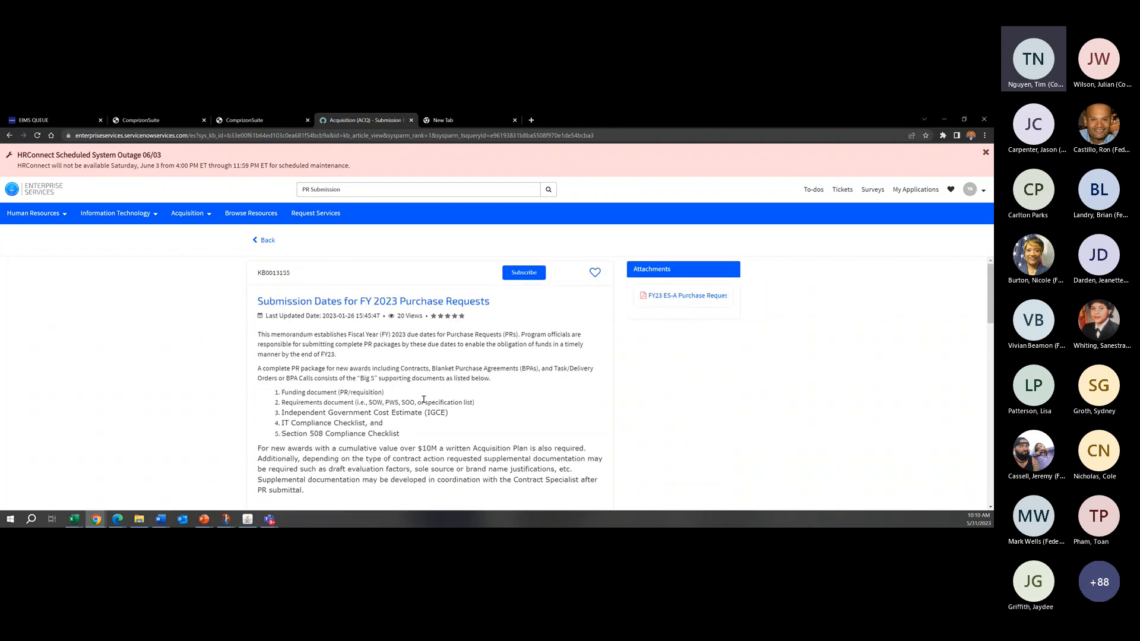
Step: Look up "C.request training" in the portal's search suggestions
left_click_drag(360, 190, 249, 189)
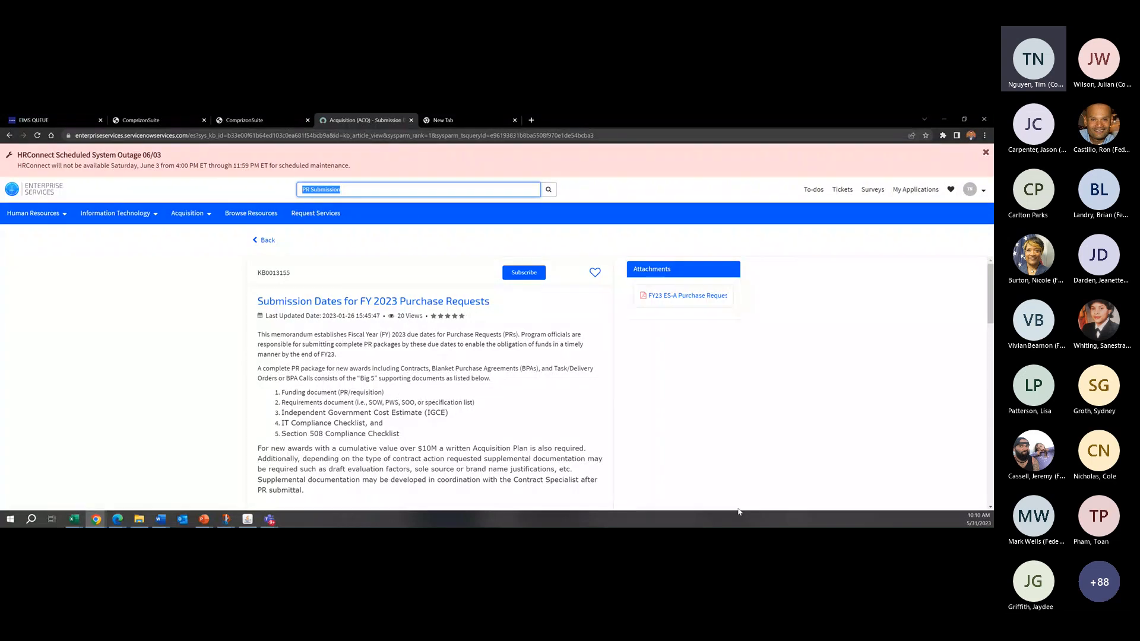
type("C.request")
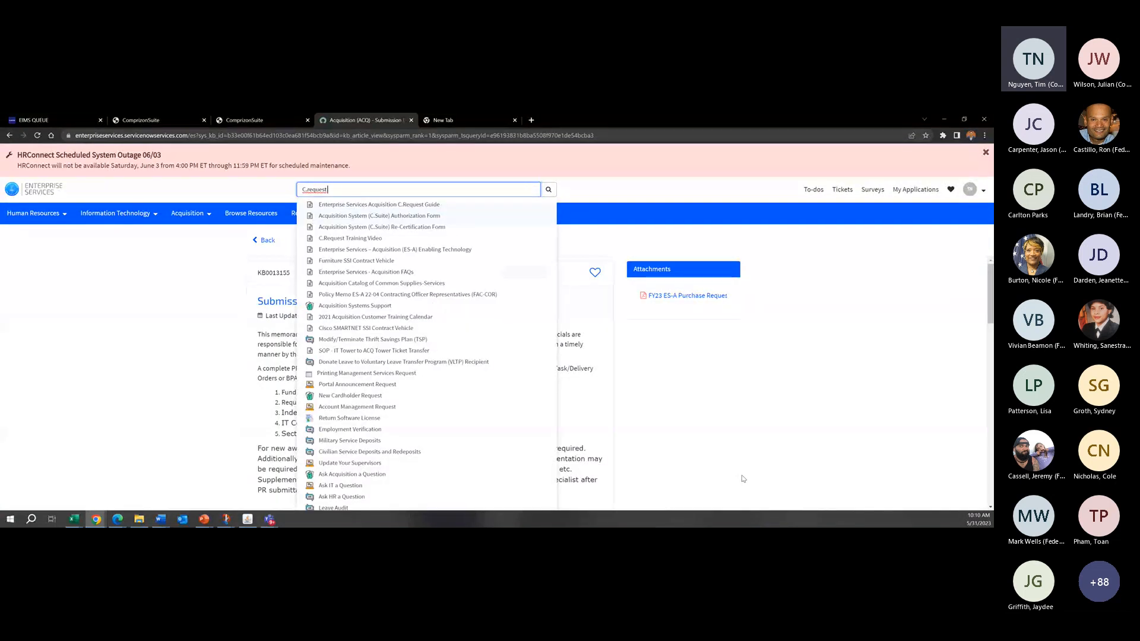
type("training")
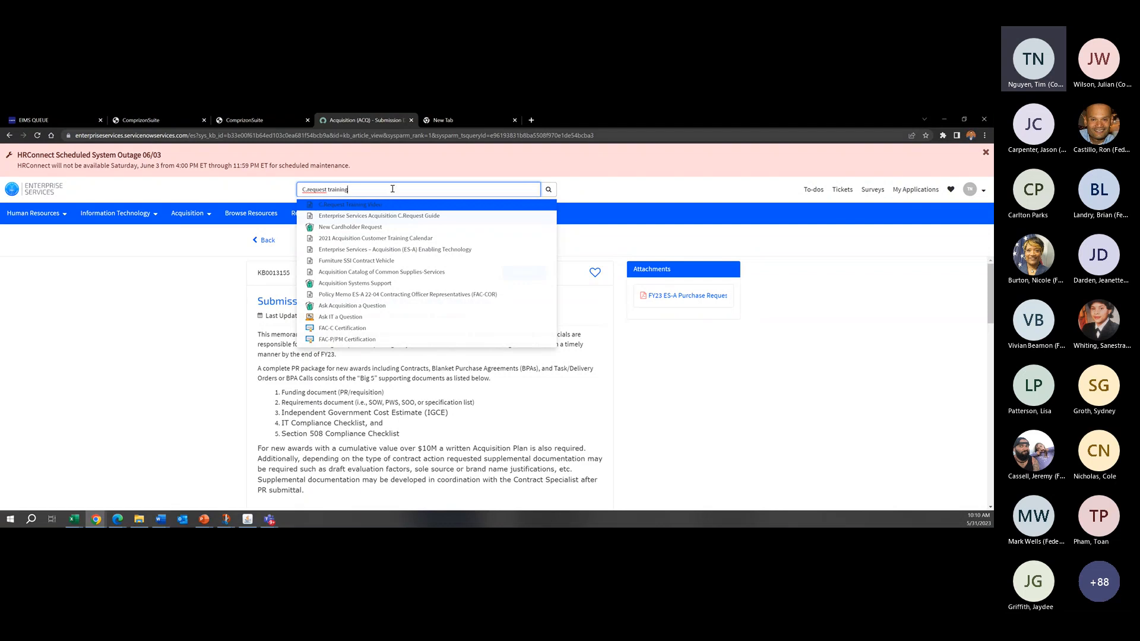
Step: Shorten the search text to "C.request" and open the Acquisition System (C.Suite) Authorization Form article
key("BackSpace")
key("BackSpace")
key("BackSpace")
key("BackSpace")
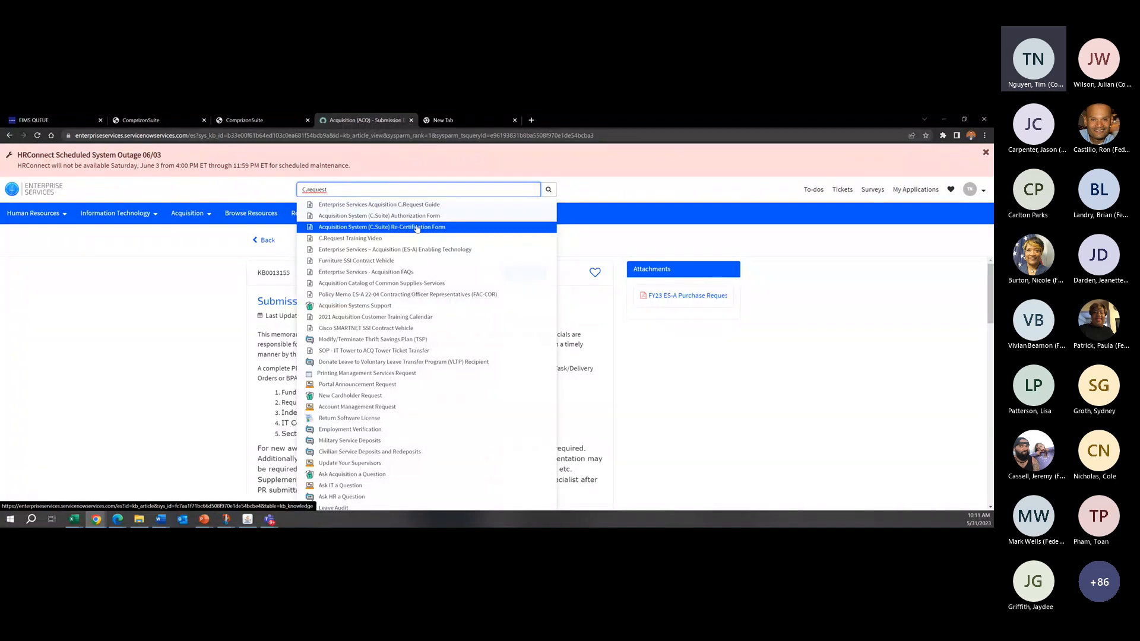
left_click(377, 220)
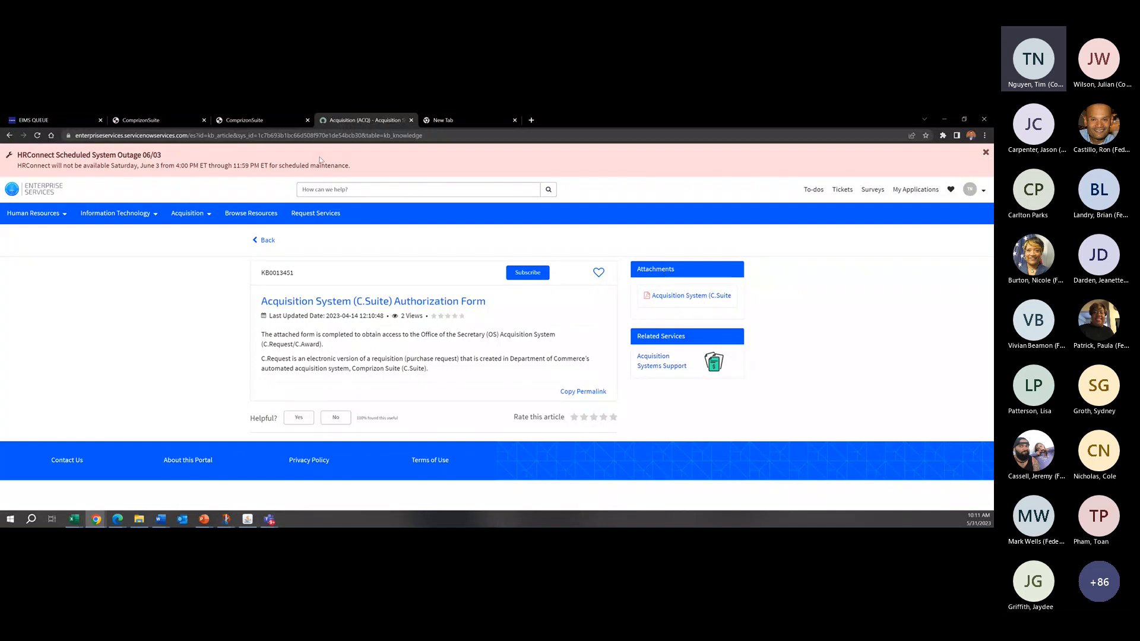
left_click(541, 281)
Step: Search the portal for "C.request" and open the Enterprise Services Acquisition C.Request Guide article
left_click(315, 188)
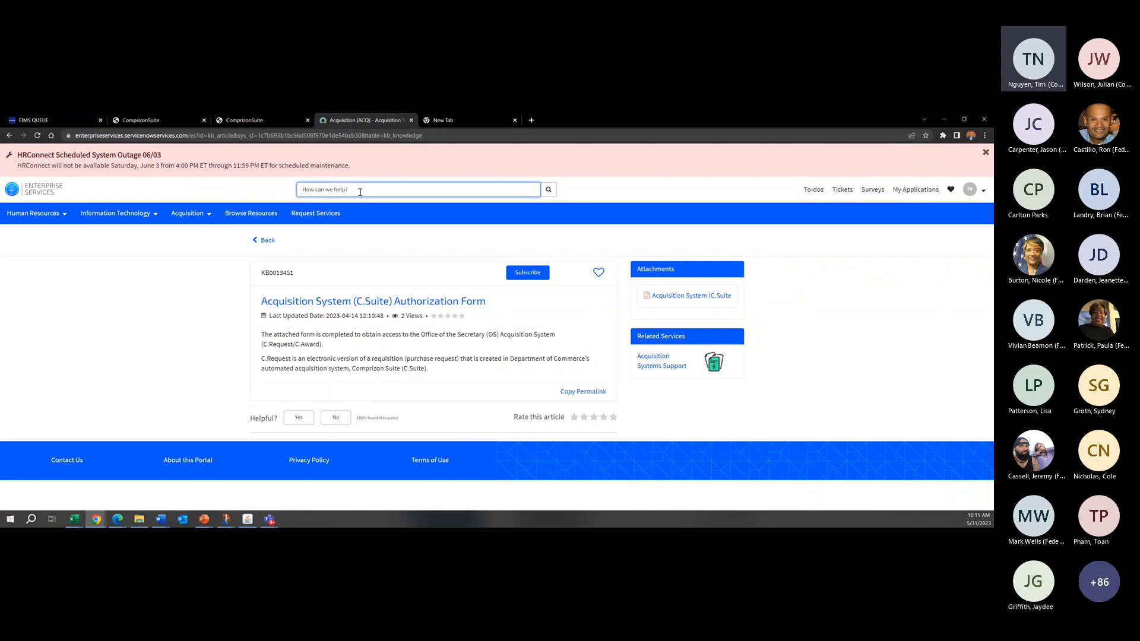
type("Crequest")
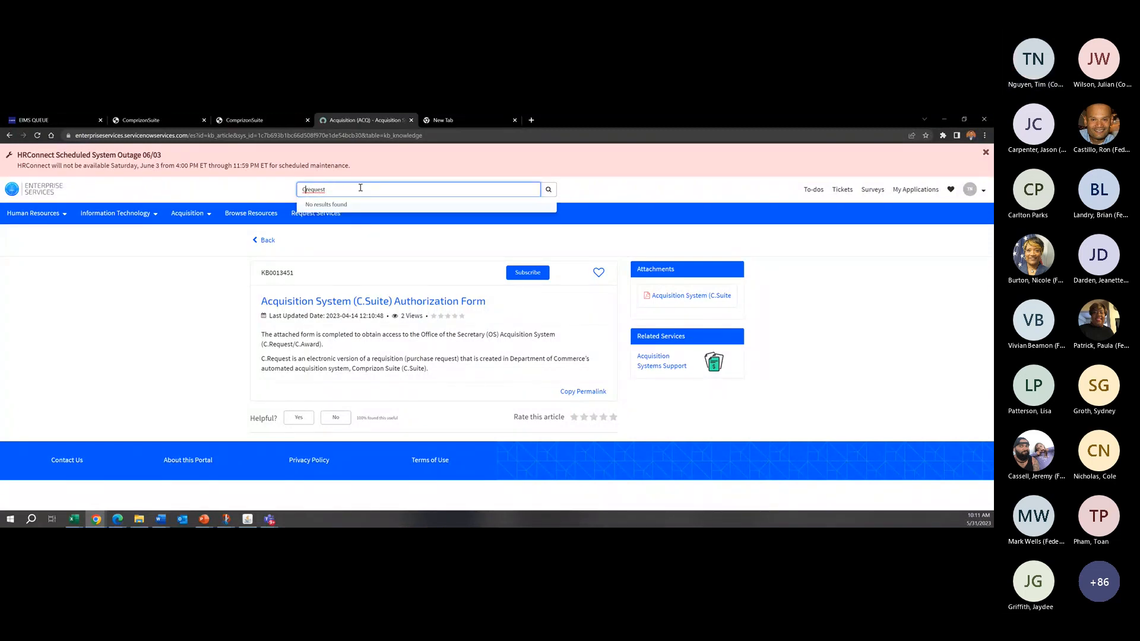
type(".")
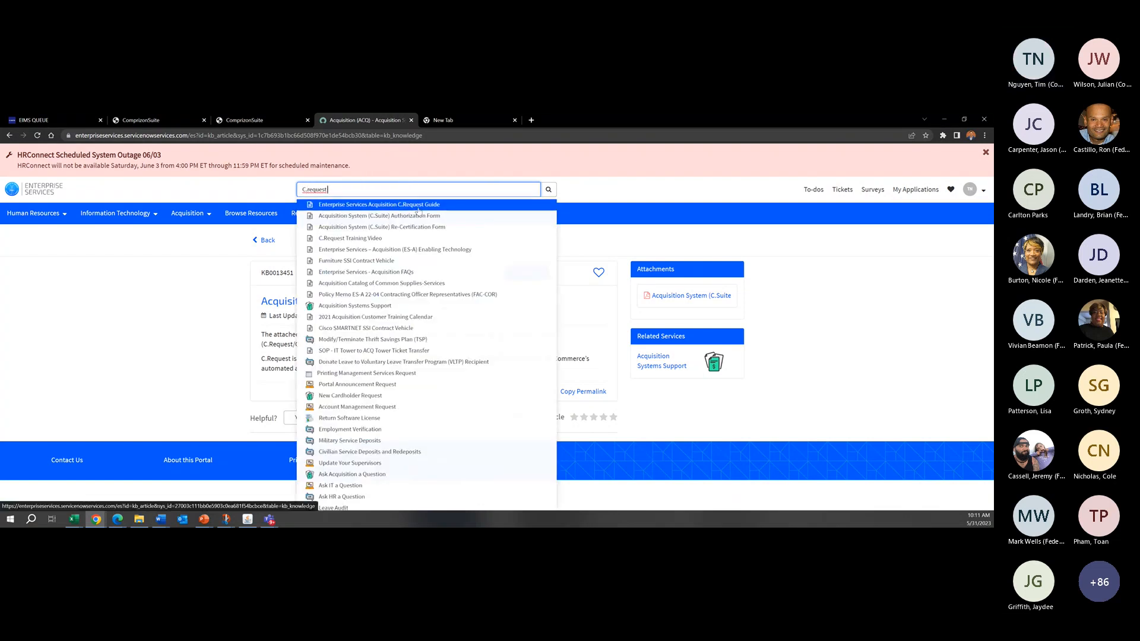
left_click(418, 209)
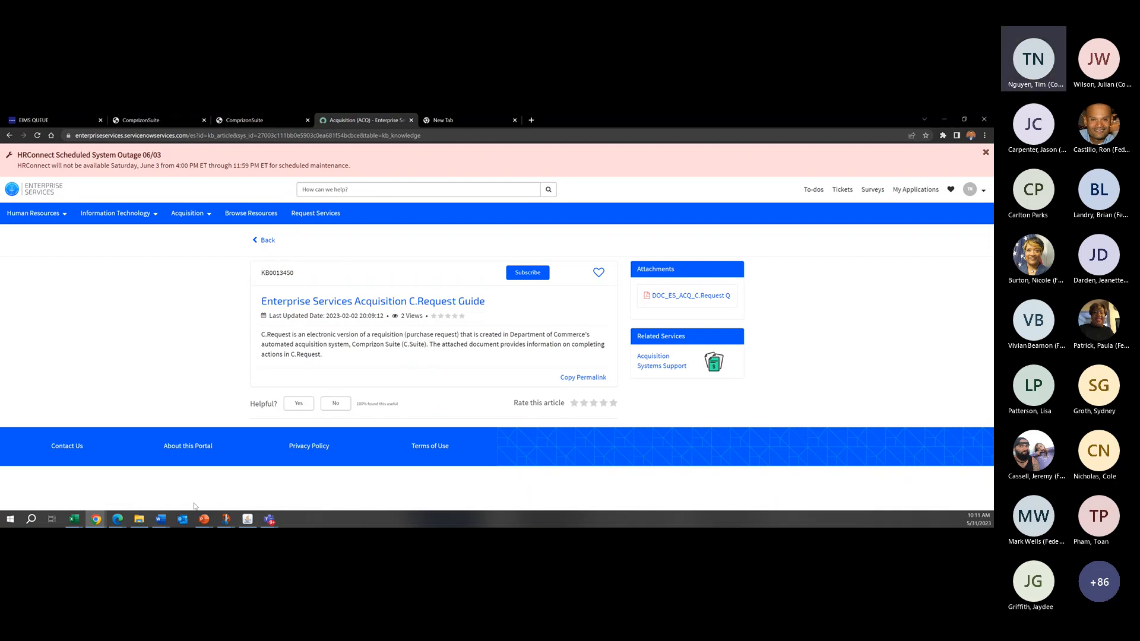
Step: Switch back to the PowerPoint Agenda slide and place the cursor in the "Overview of Comprizon" item
mouse_move(201, 522)
left_click(240, 481)
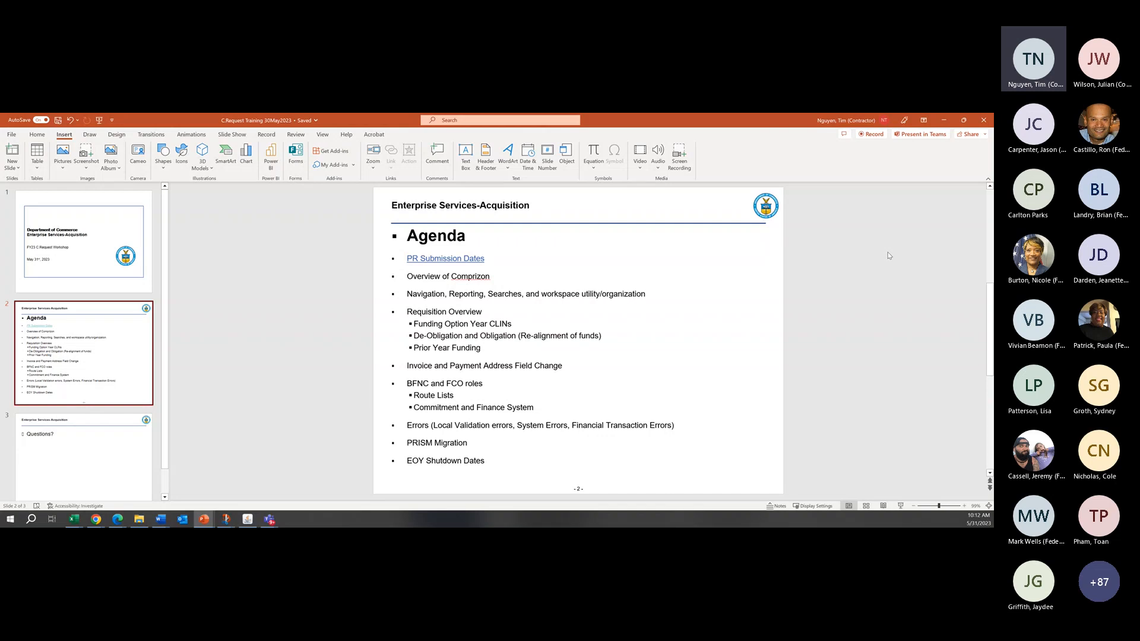
left_click(480, 277)
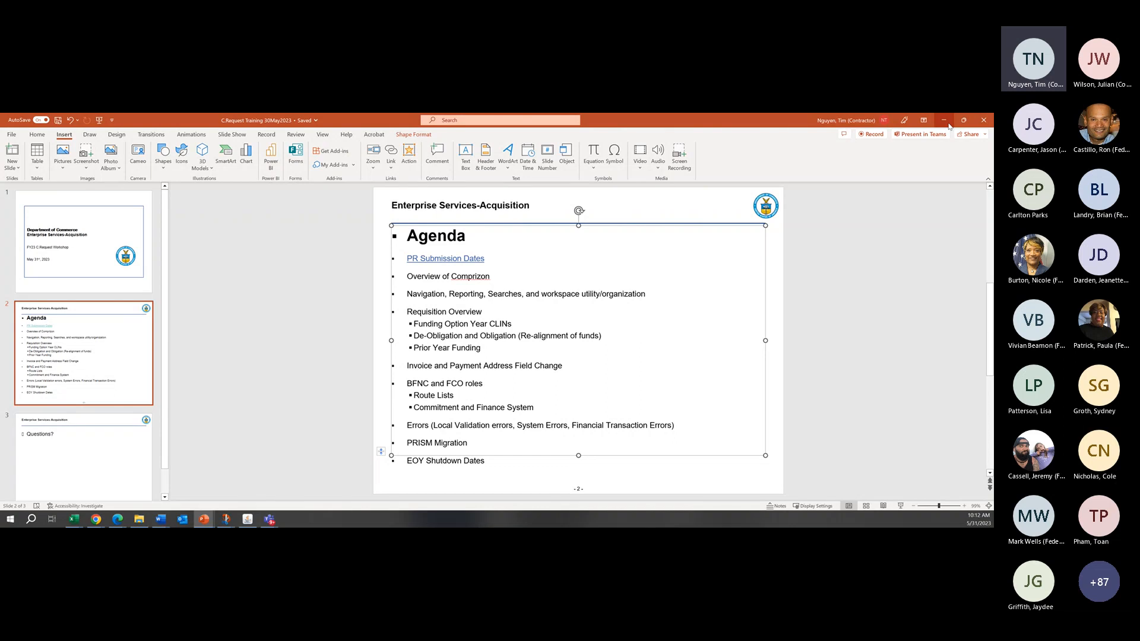
Step: Switch to the ComprizonSuite page in the browser, open the C.Request home page, and collapse the System Options section
left_click(946, 122)
left_click(262, 120)
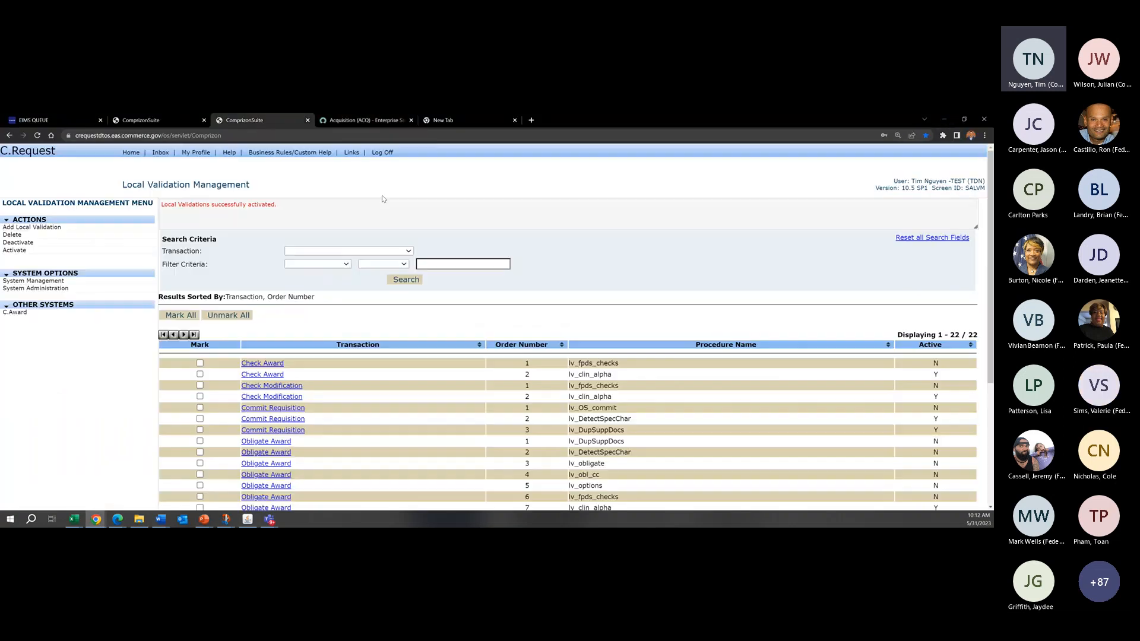
left_click(133, 157)
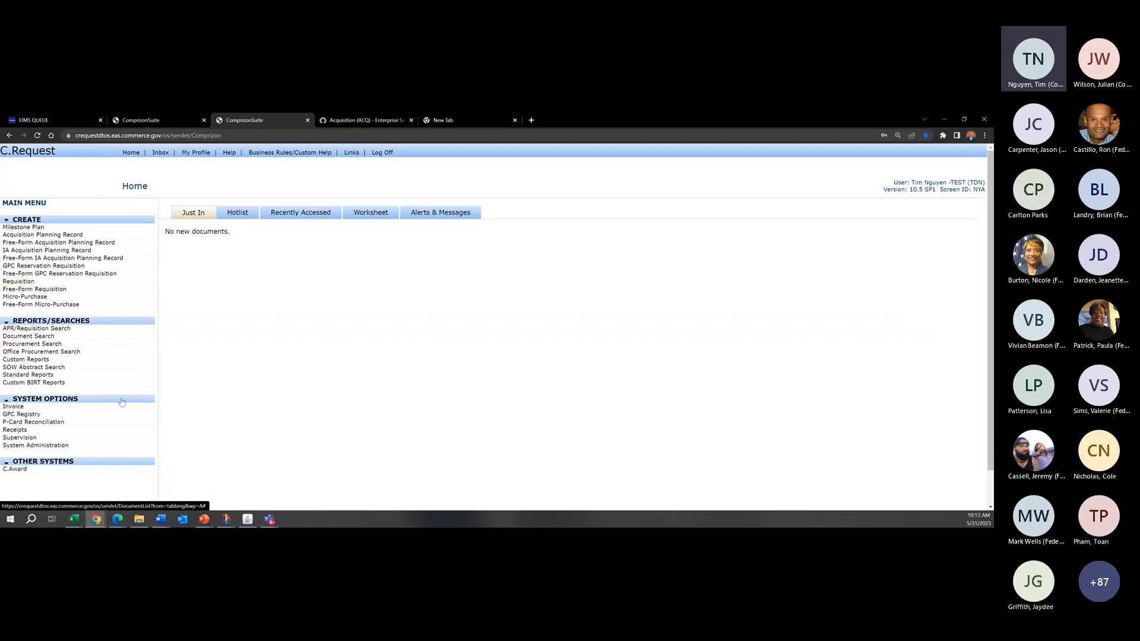
left_click(52, 401)
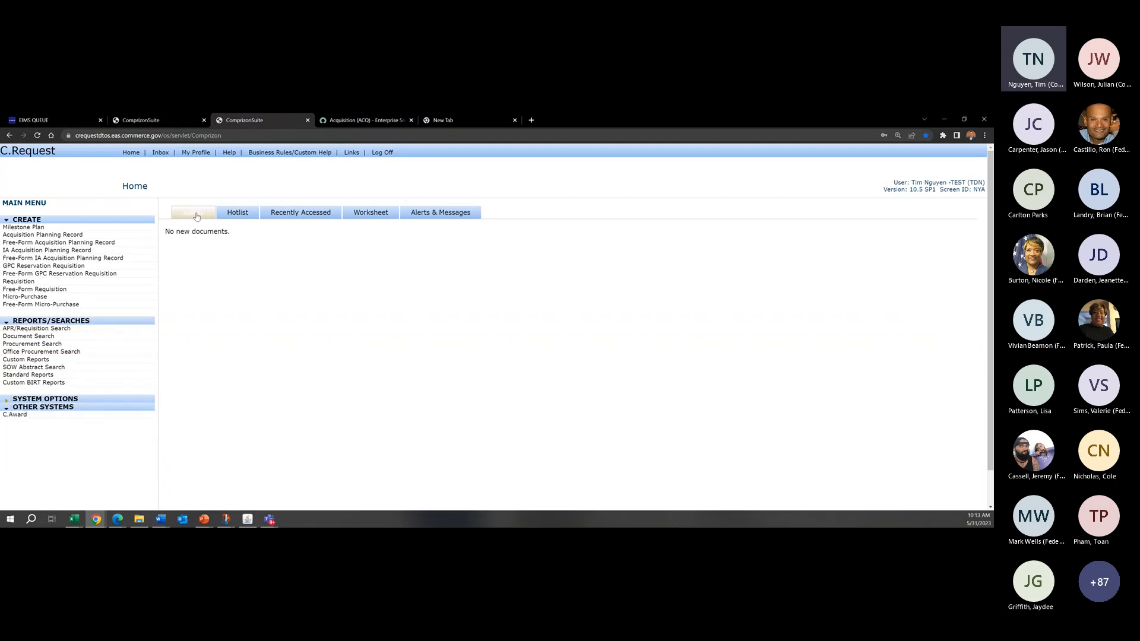
Step: Look through the Hotlist, Recently Accessed, Worksheet and Alerts & Messages views, return to Just In, and point out its document notice
left_click(240, 214)
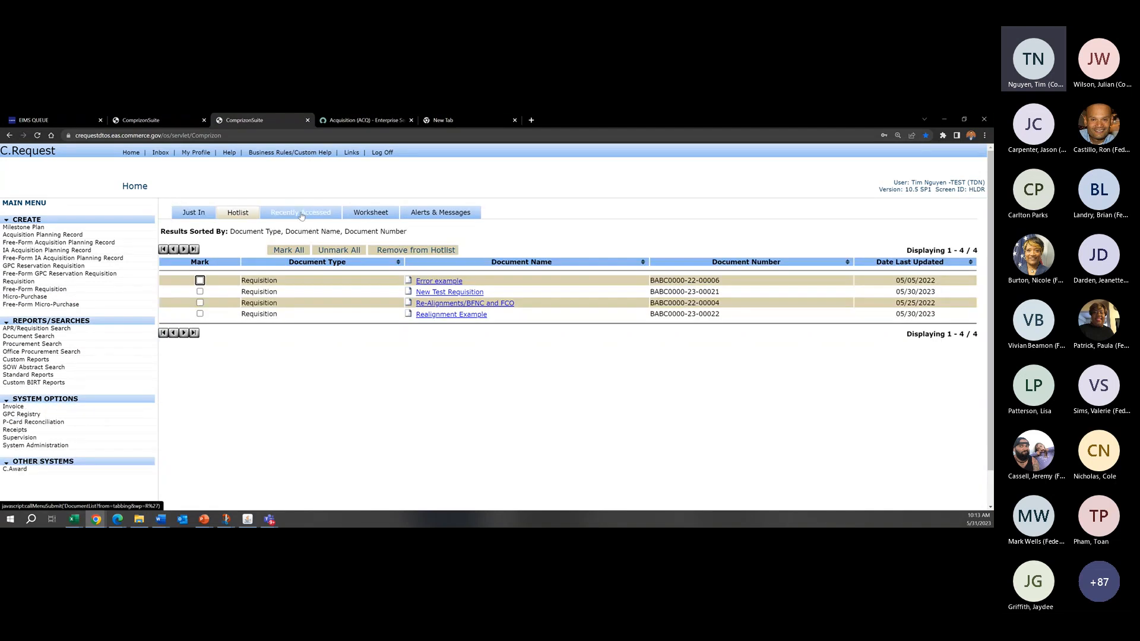
left_click(302, 215)
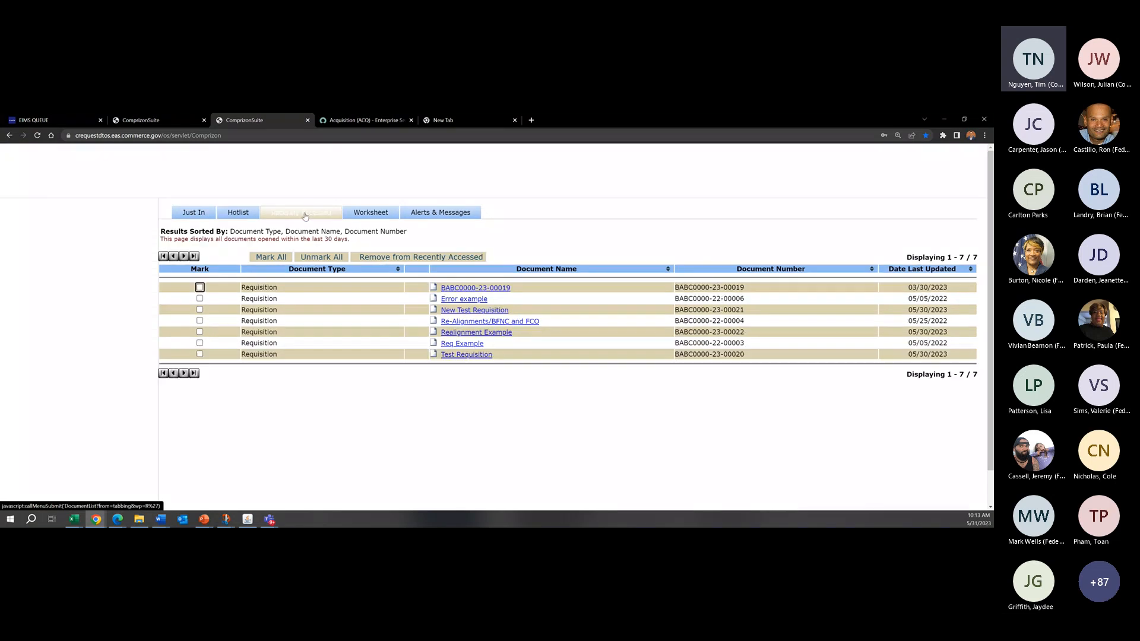
left_click(361, 214)
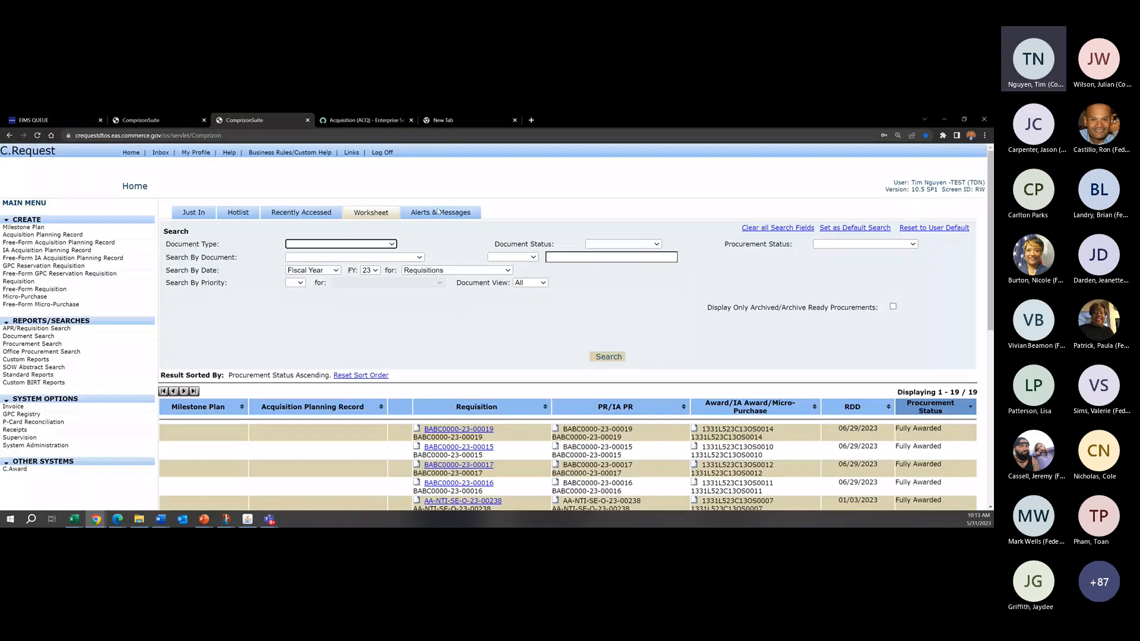
left_click(441, 213)
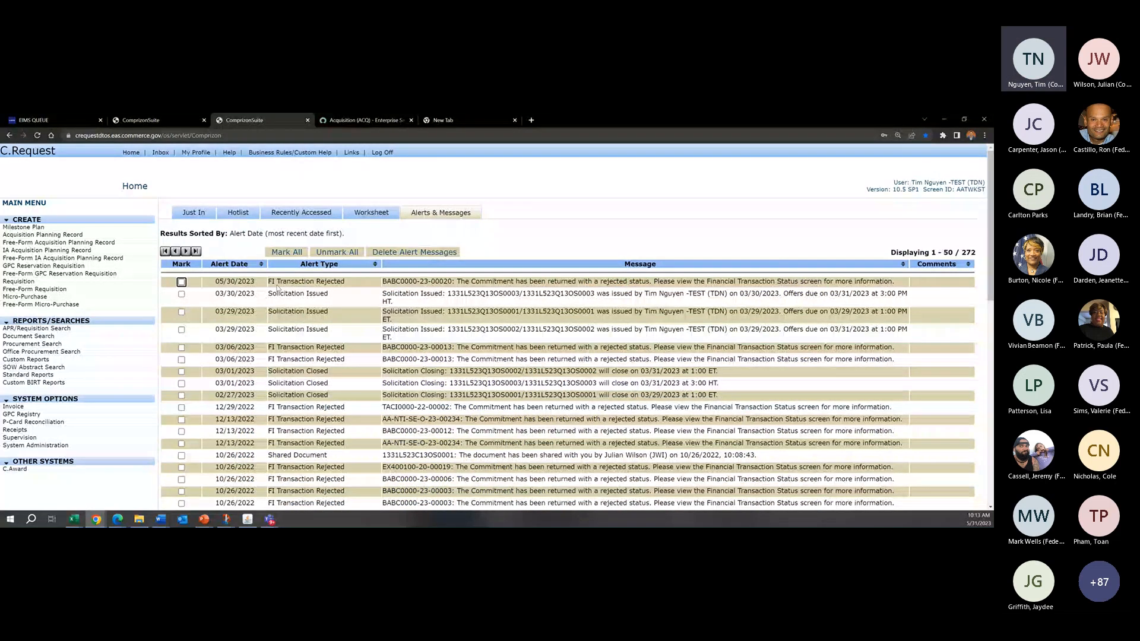
left_click(186, 213)
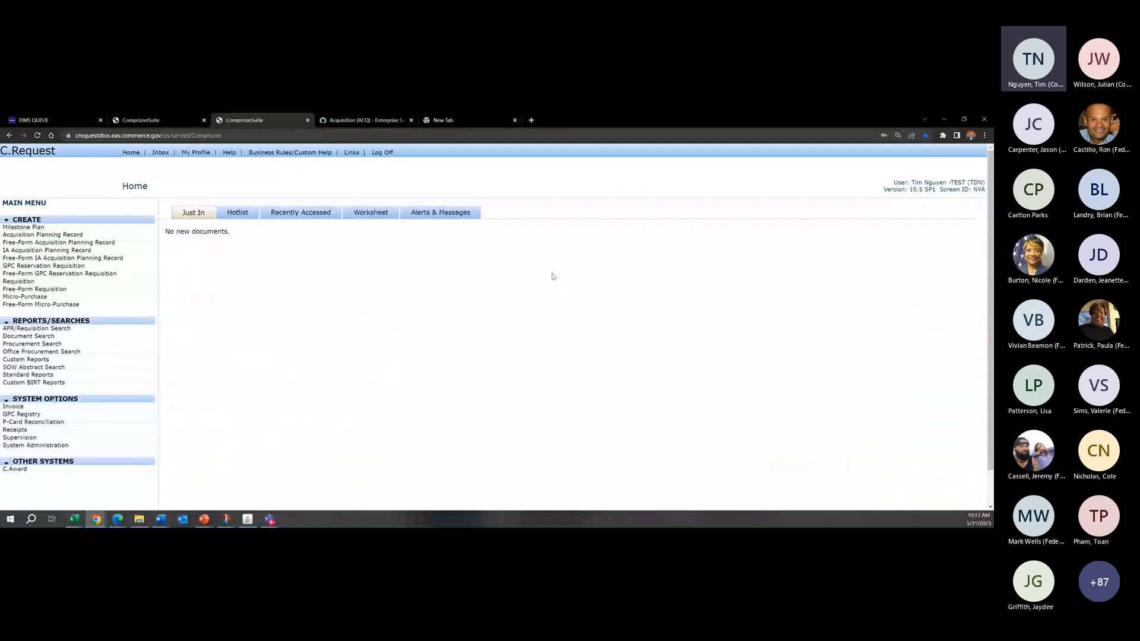
left_click_drag(228, 237, 200, 237)
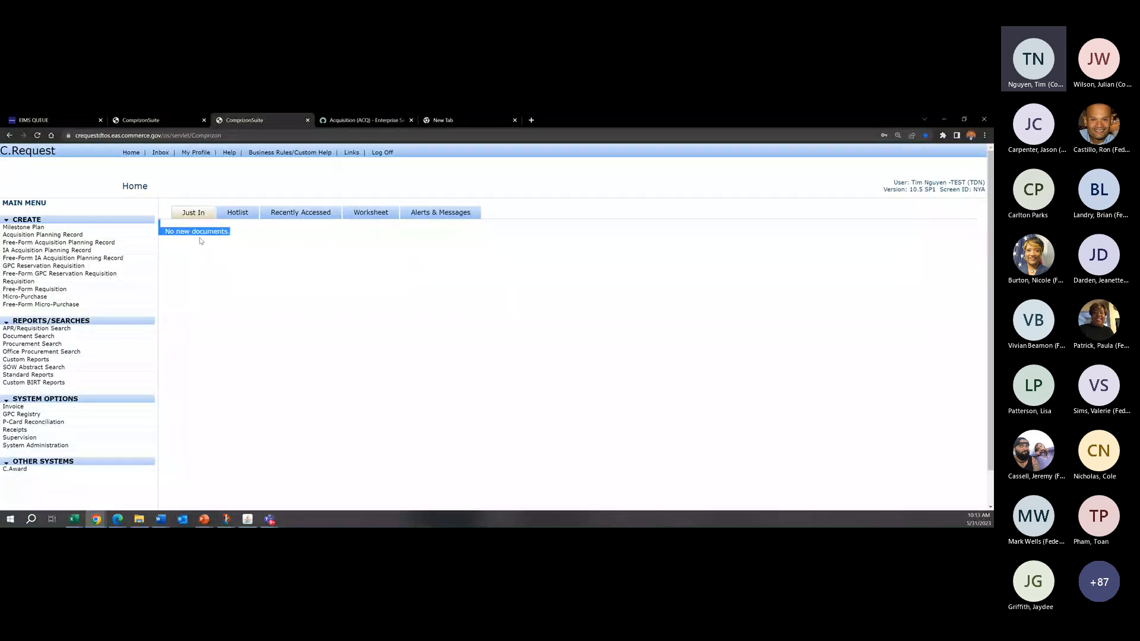
left_click(201, 240)
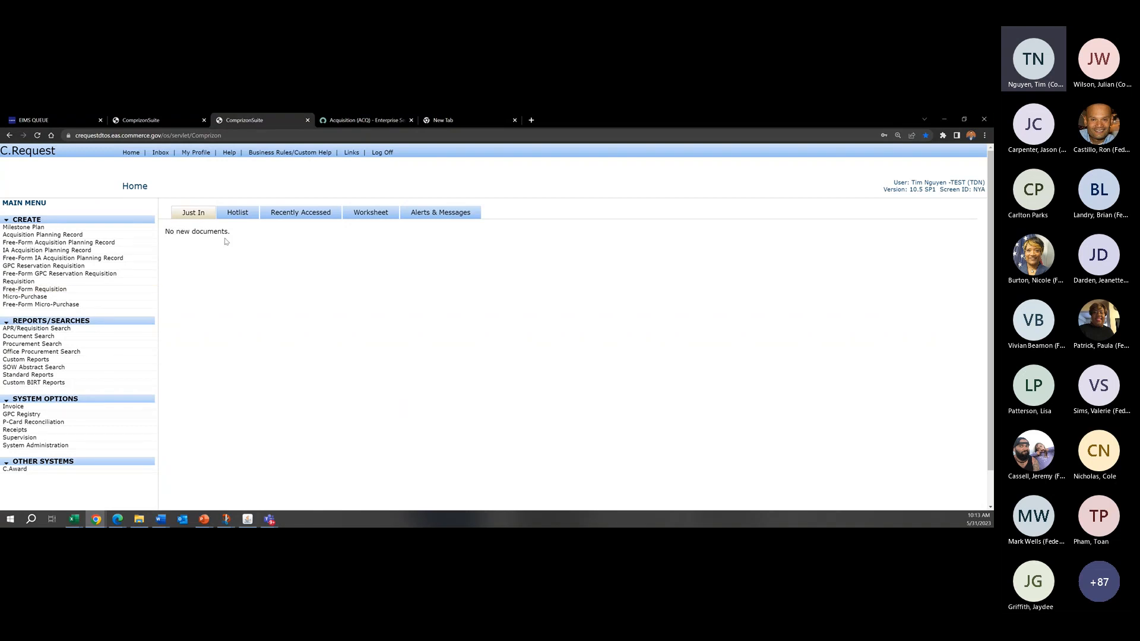
Step: Show the Hotlist documents and demonstrate marking and unmarking the "Error example" requisition
left_click(236, 213)
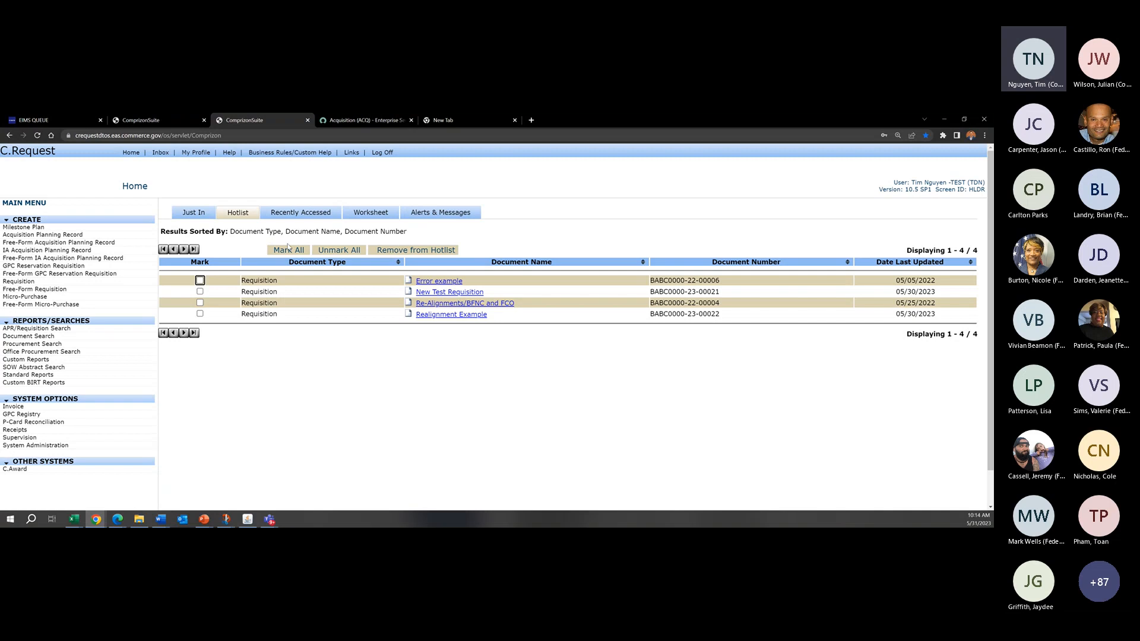
left_click(244, 217)
left_click(200, 281)
left_click(200, 280)
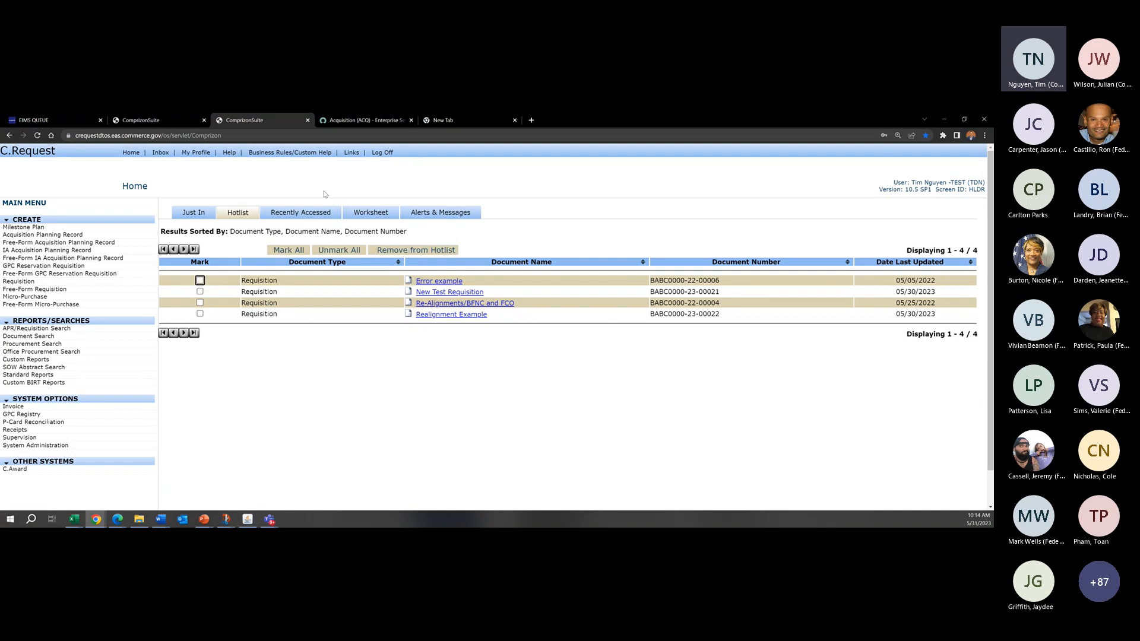
Step: Show the Recently Accessed documents and highlight the note about documents opened within the last 30 days
left_click(297, 213)
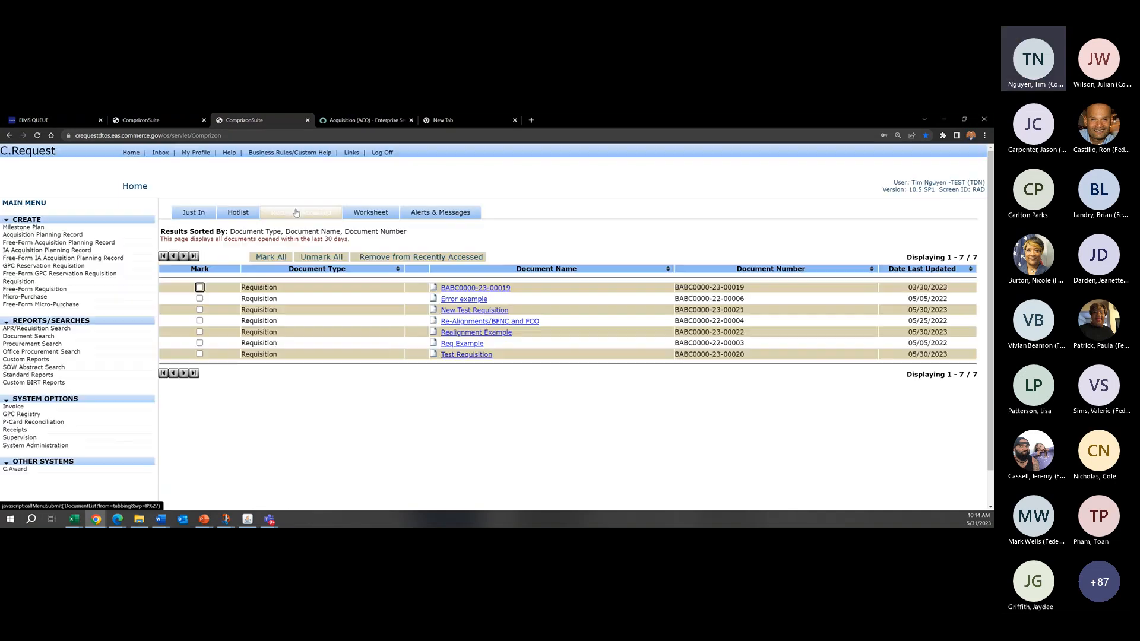
left_click_drag(226, 237, 352, 239)
left_click(369, 242)
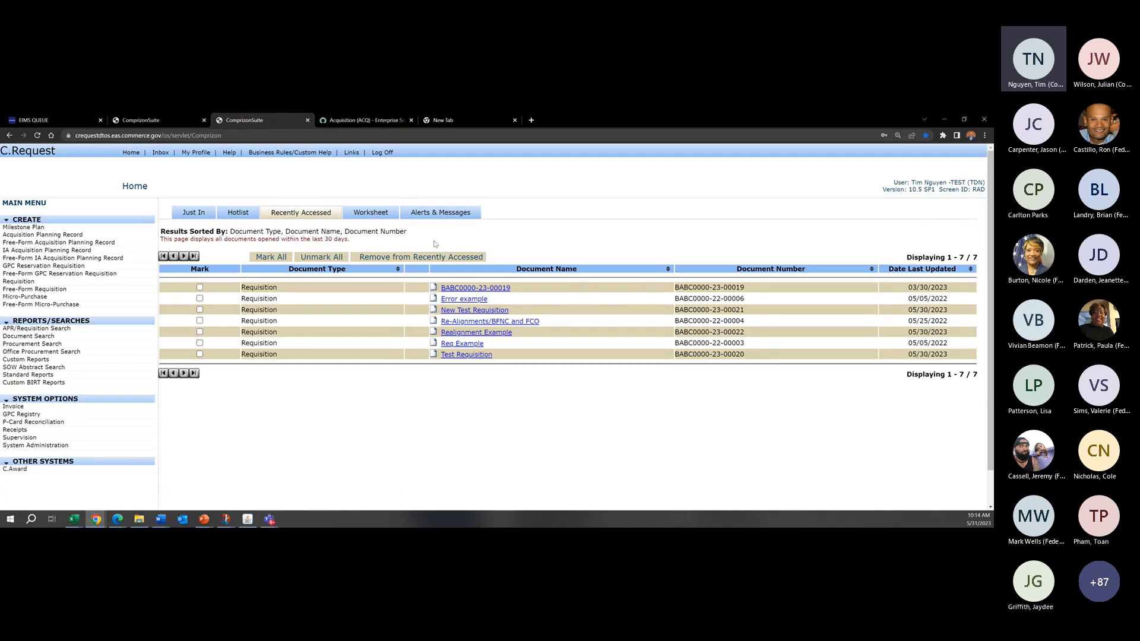
Step: Open the Worksheet view and review its list of requisitions, related PRs, awards and procurement statuses
left_click(380, 213)
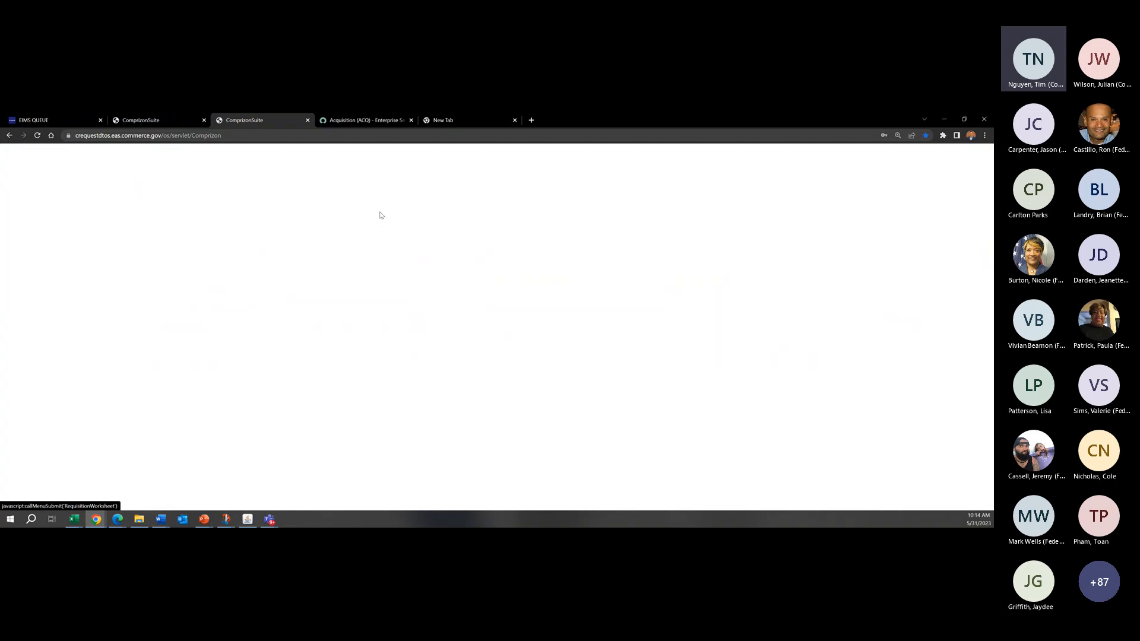
scroll(607, 352, "down", 5)
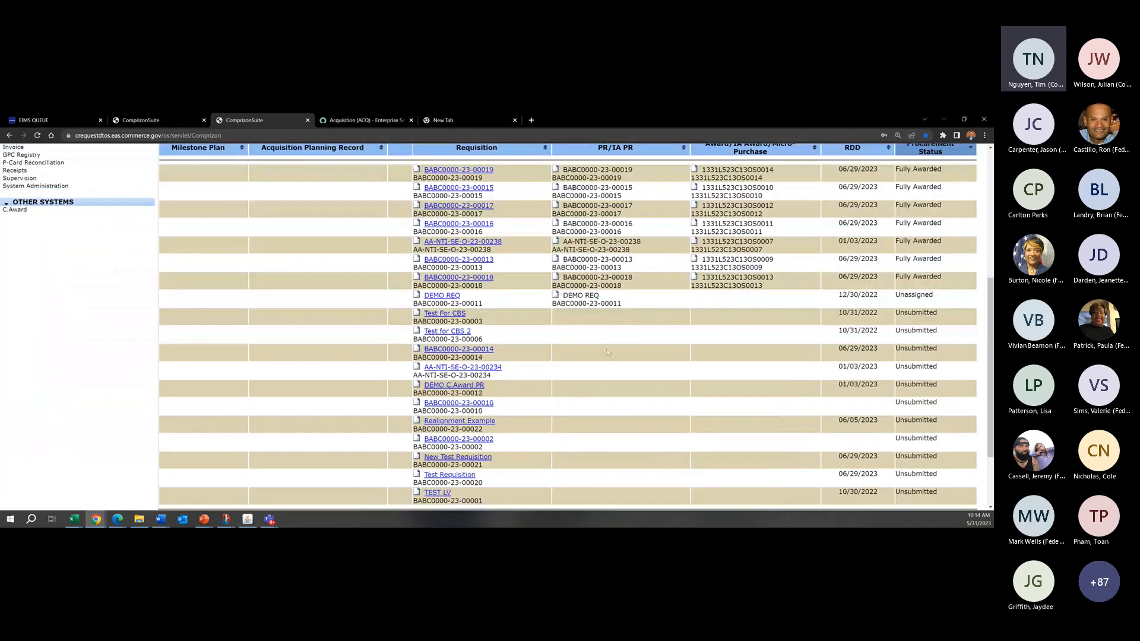
scroll(607, 352, "up", 5)
scroll(607, 359, "down", 7)
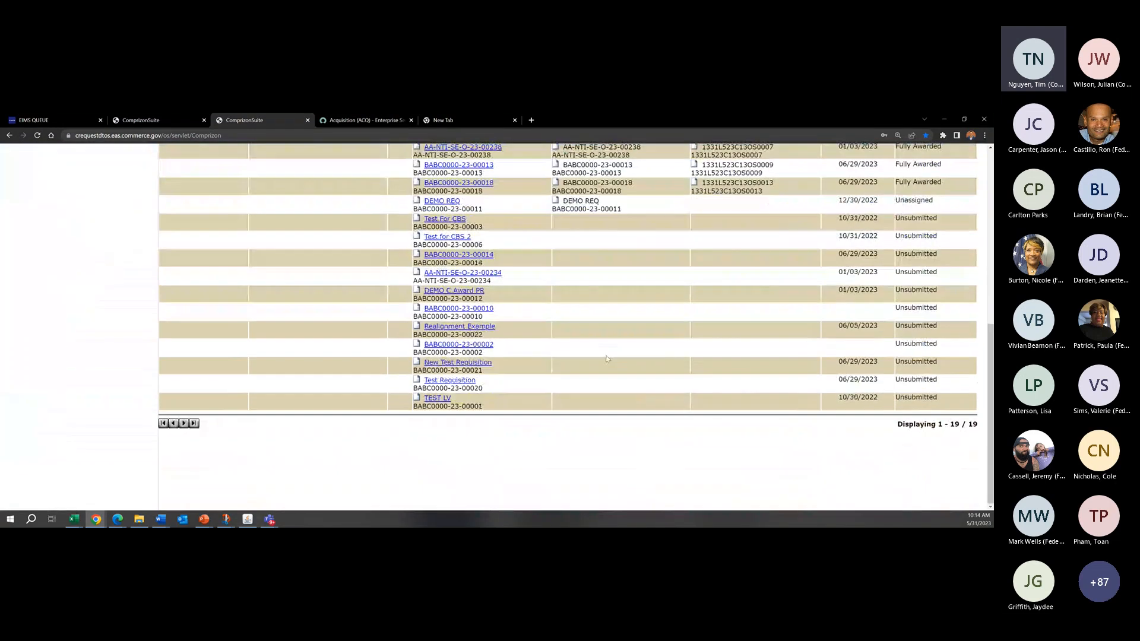
scroll(608, 359, "up", 7)
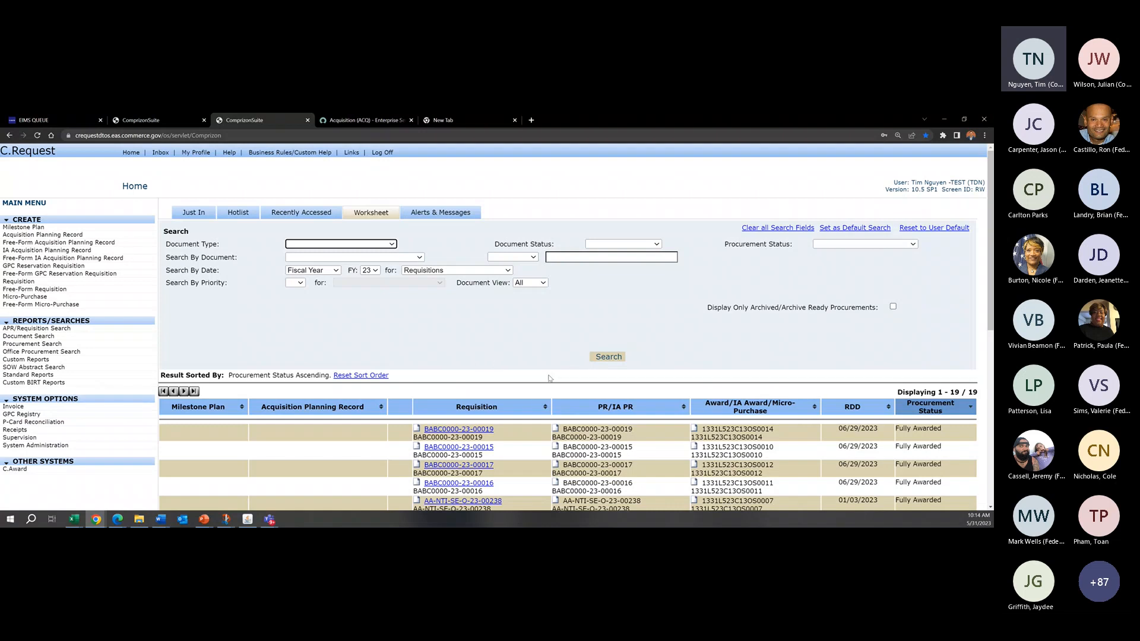
scroll(559, 482, "down", 4)
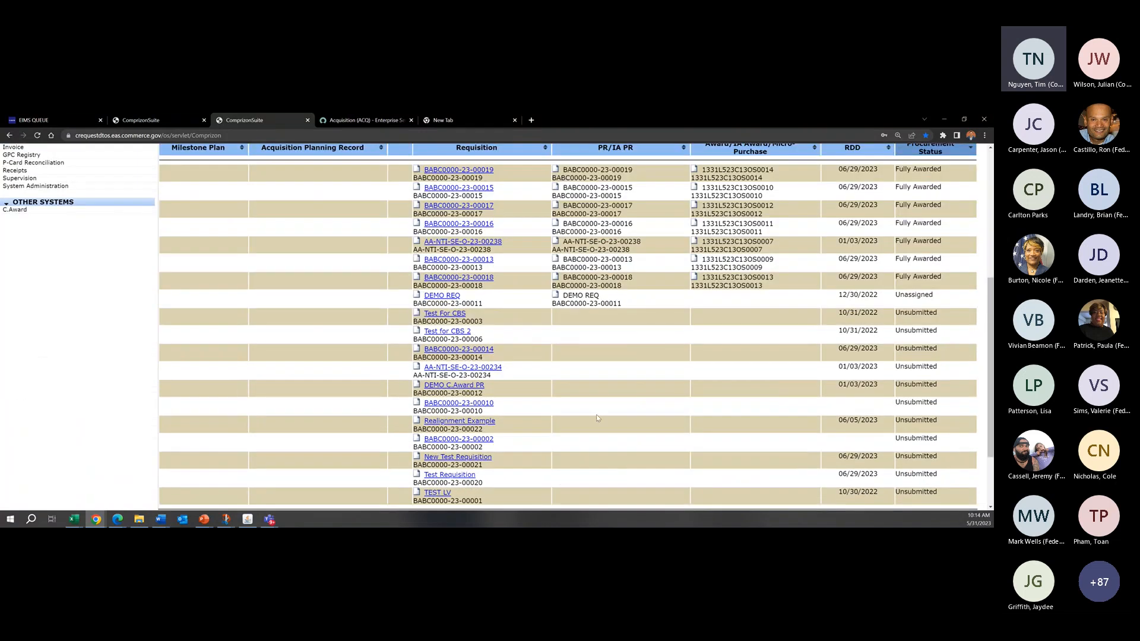
scroll(596, 414, "down", 1)
scroll(532, 350, "up", 5)
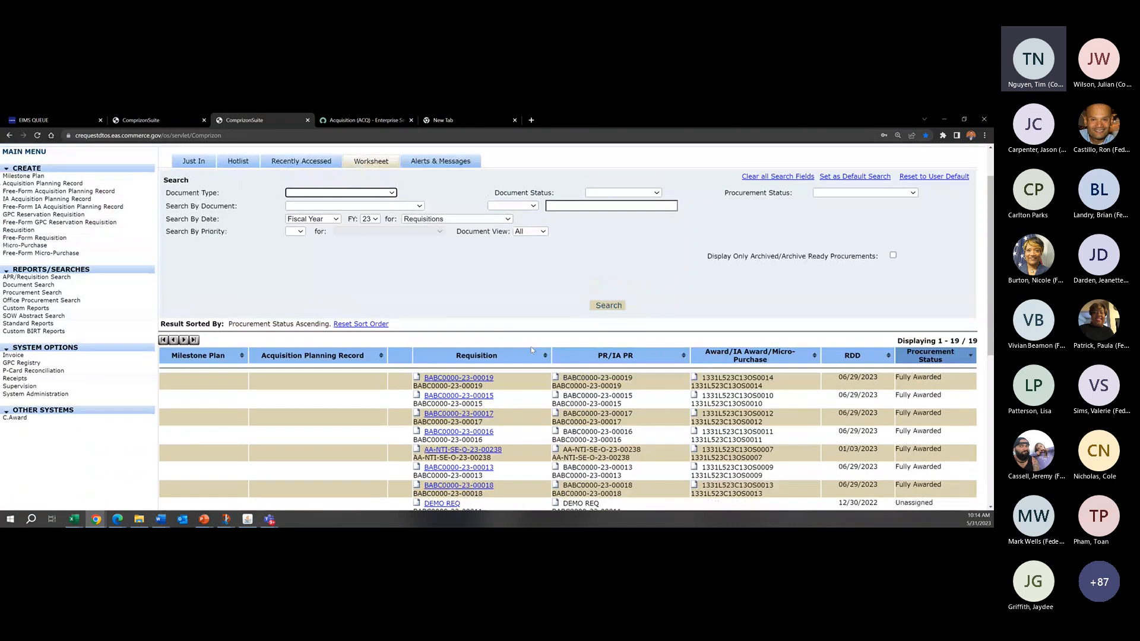
scroll(530, 348, "up", 1)
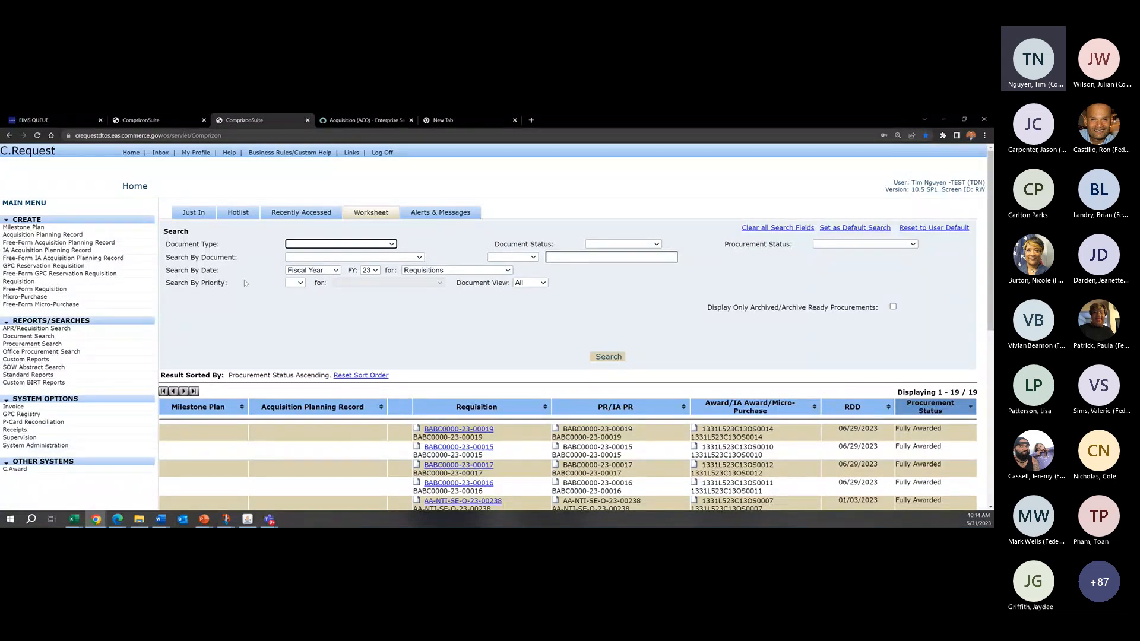
Step: Review the Worksheet's Search By Date choices for date type, fiscal year and document kind without changing them
left_click(186, 282)
left_click_drag(190, 275, 194, 277)
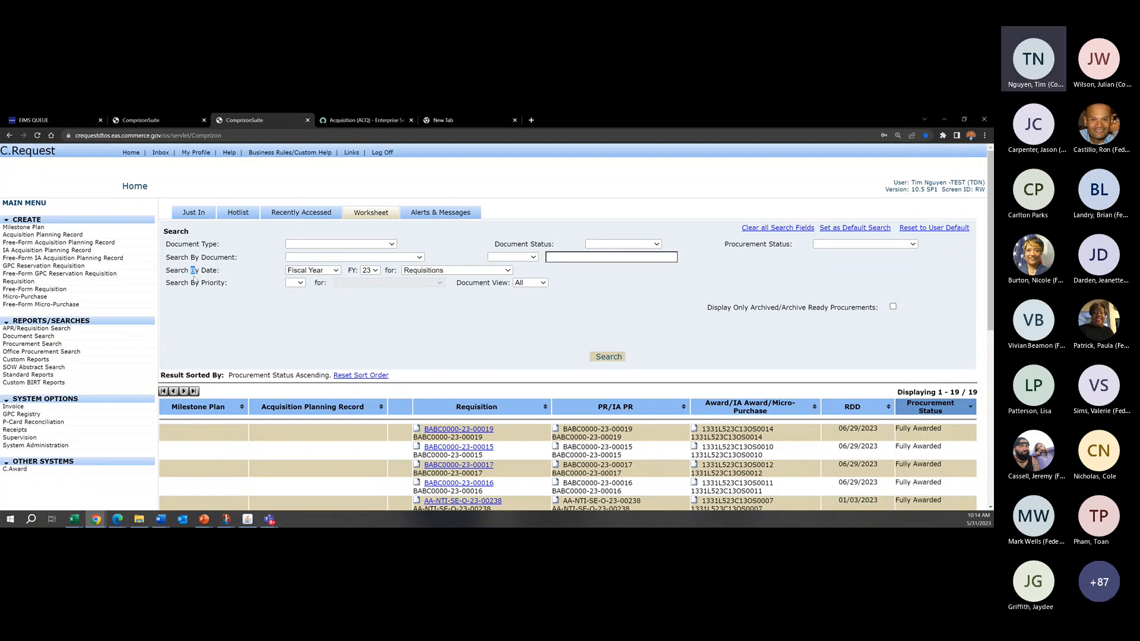
left_click(326, 270)
left_click(325, 268)
left_click(324, 271)
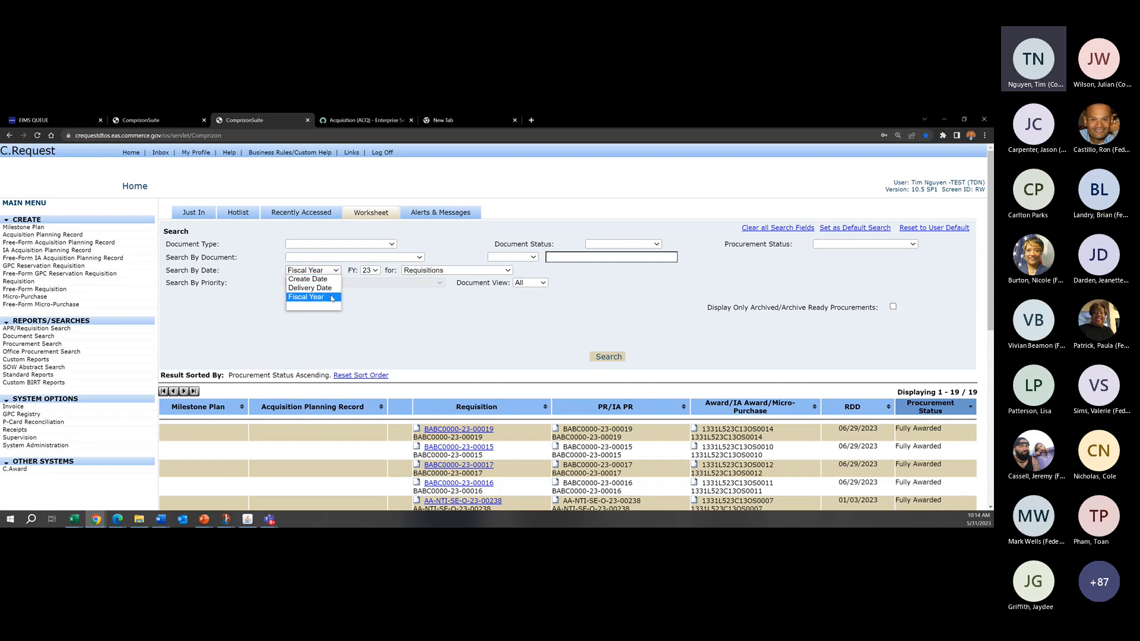
left_click(384, 274)
left_click(374, 271)
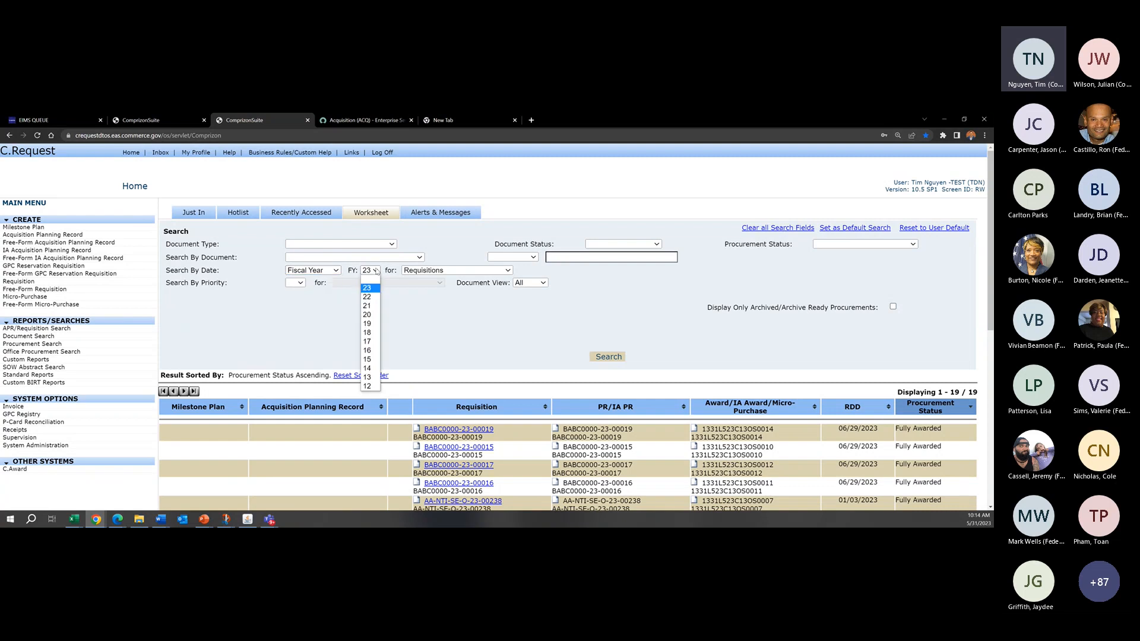
left_click(375, 271)
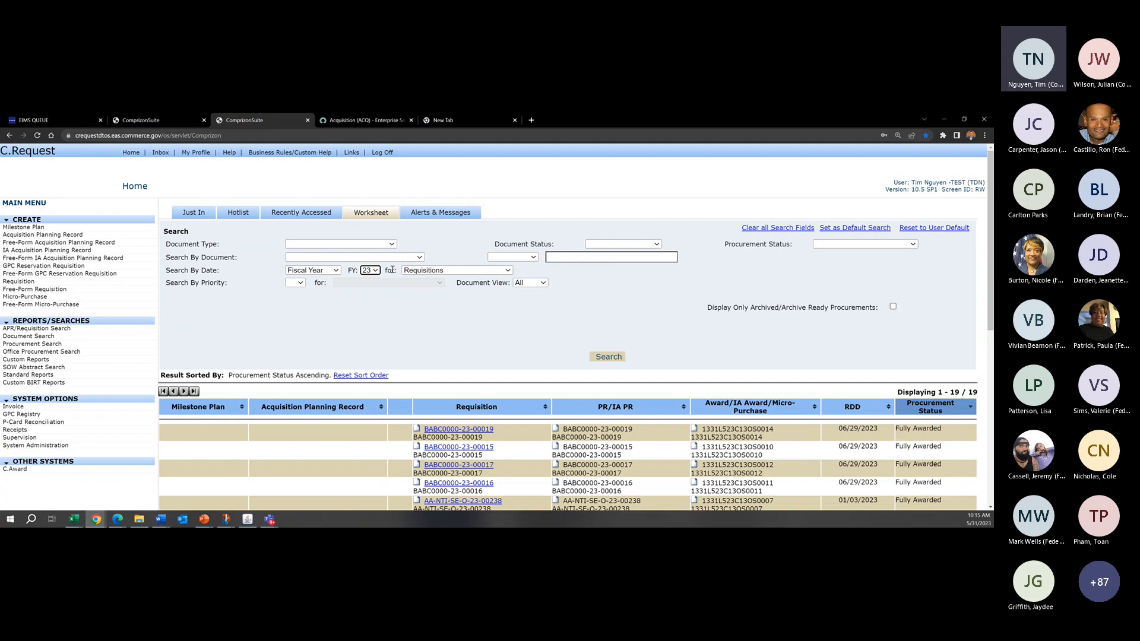
left_click(437, 272)
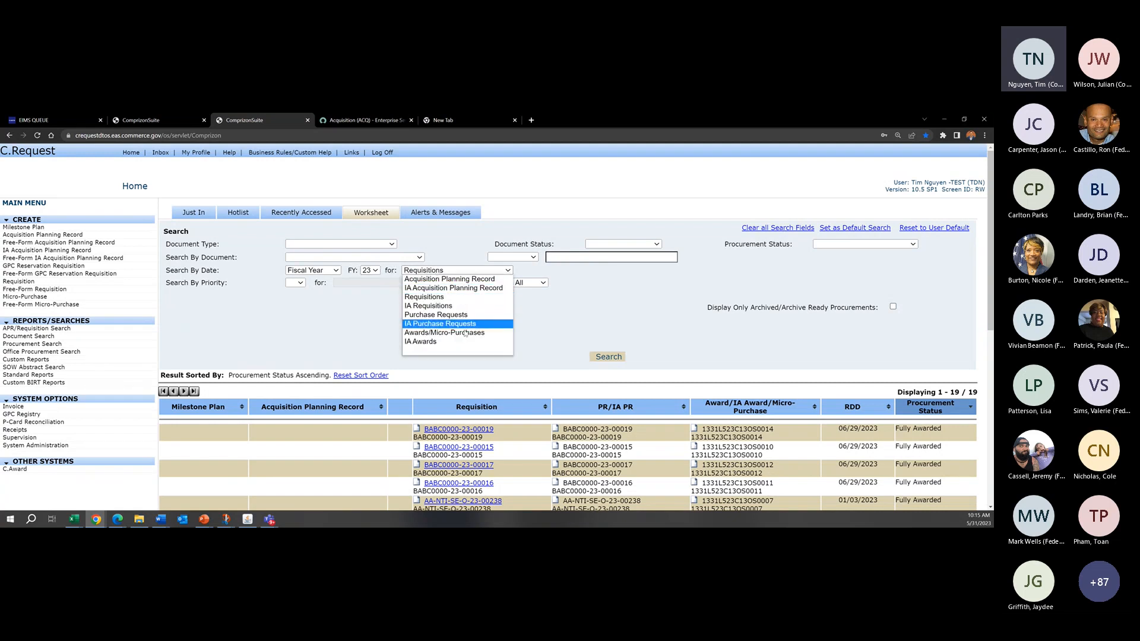
left_click(658, 308)
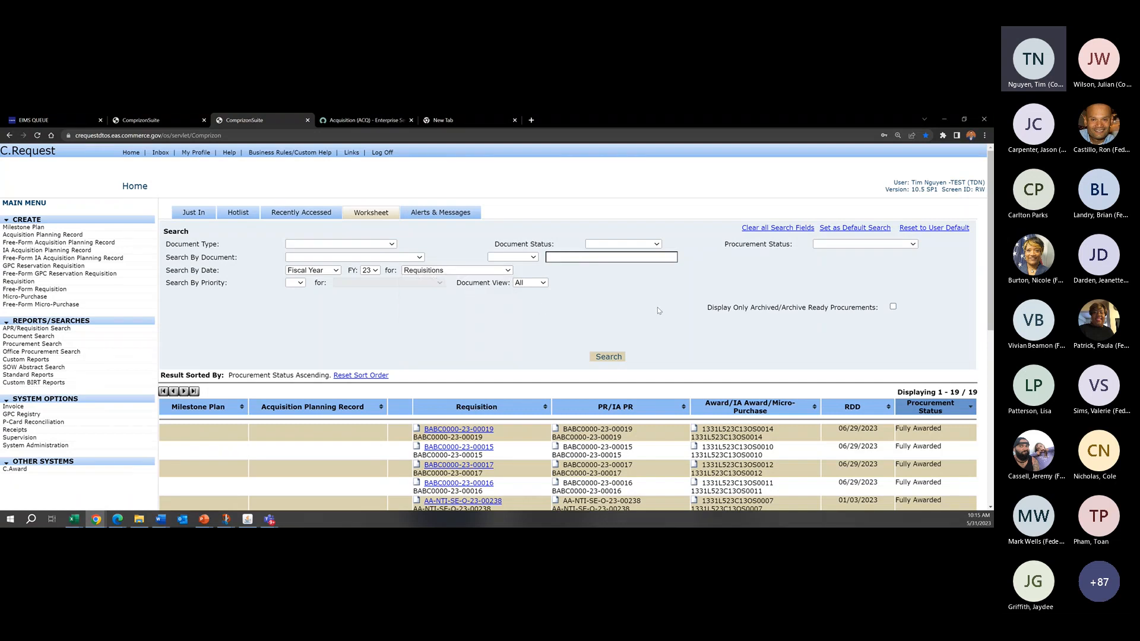
Step: Clear all Worksheet search fields, run the search without criteria, and review the results and their page range
left_click(783, 228)
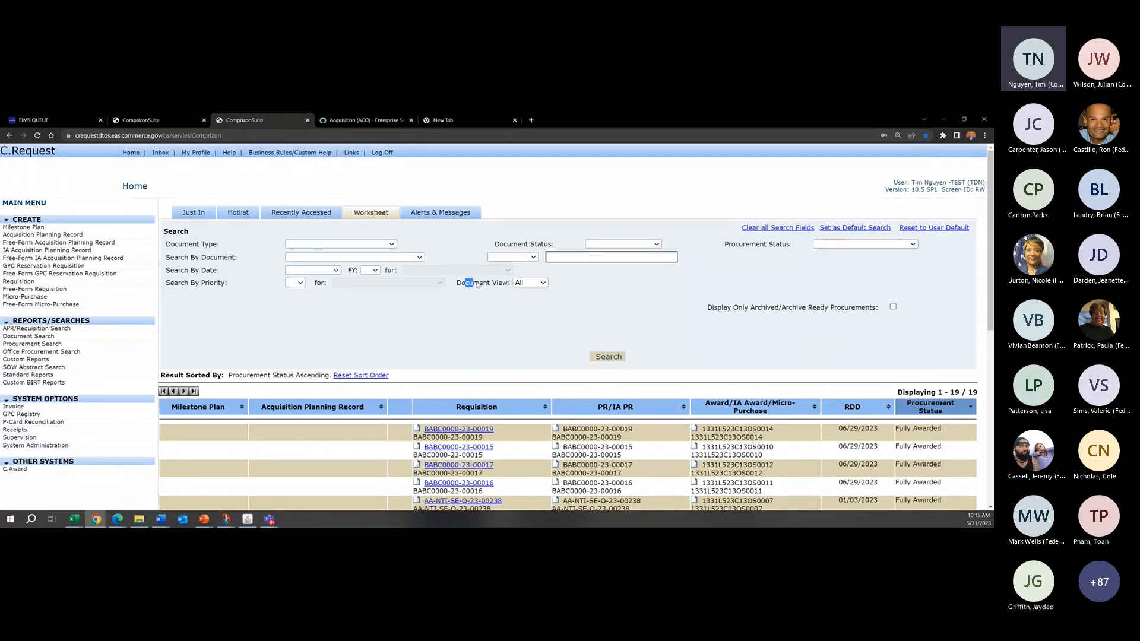
left_click(598, 360)
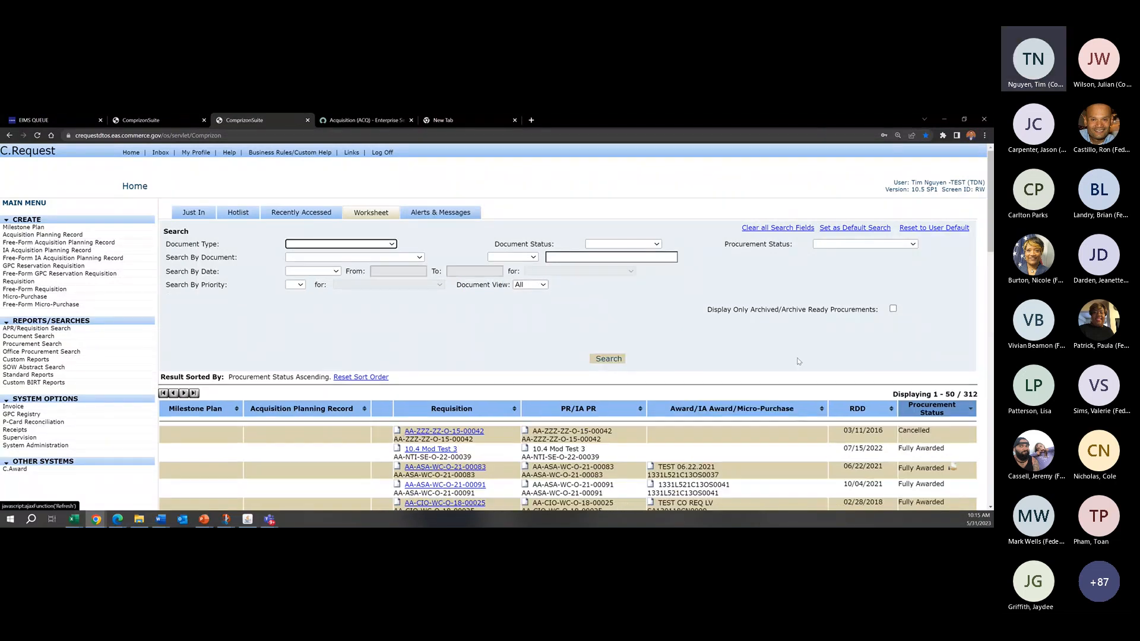
scroll(861, 350, "down", 3)
scroll(861, 350, "up", 2)
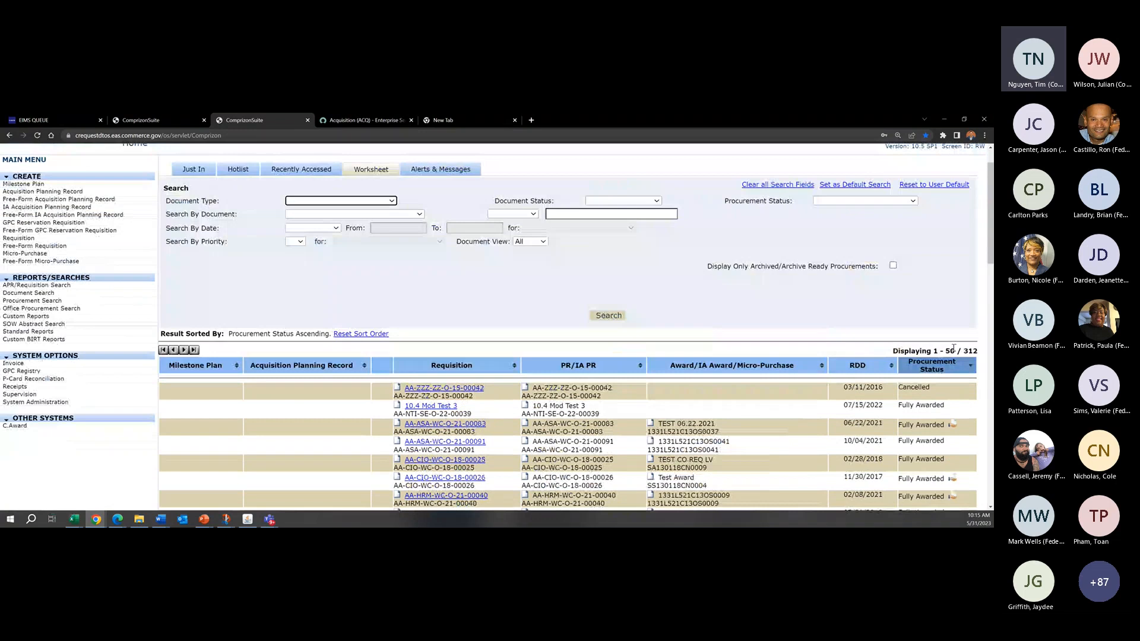
mouse_move(933, 351)
left_mouse_down()
mouse_move(955, 351)
mouse_move(942, 350)
left_mouse_up()
left_click(955, 351)
left_click(942, 350)
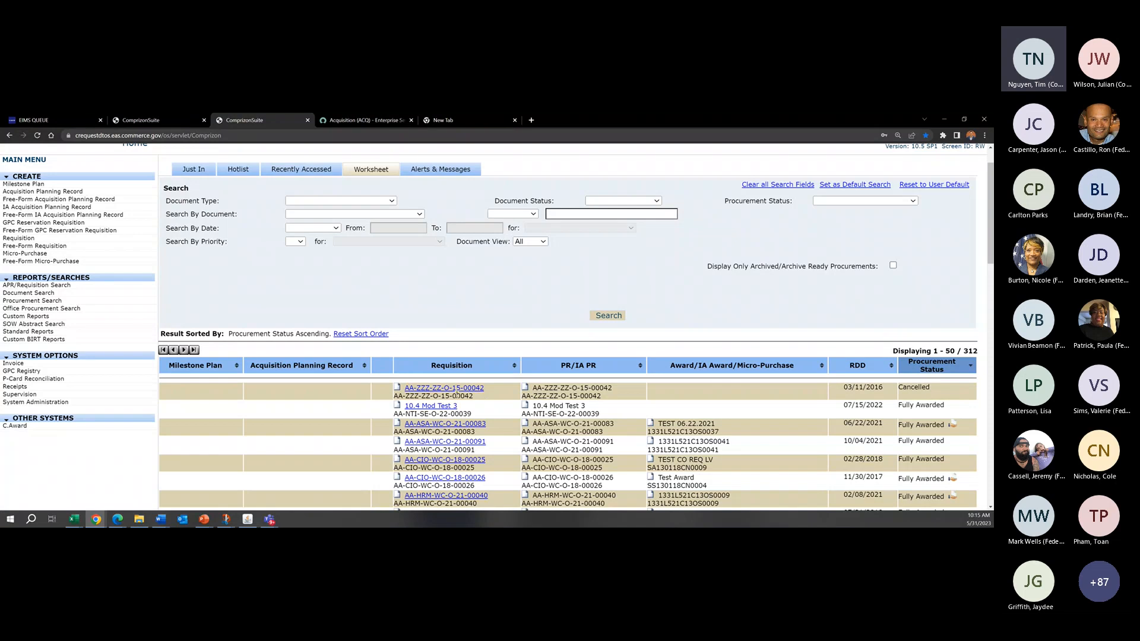
scroll(458, 392, "down", 5)
scroll(464, 391, "up", 6)
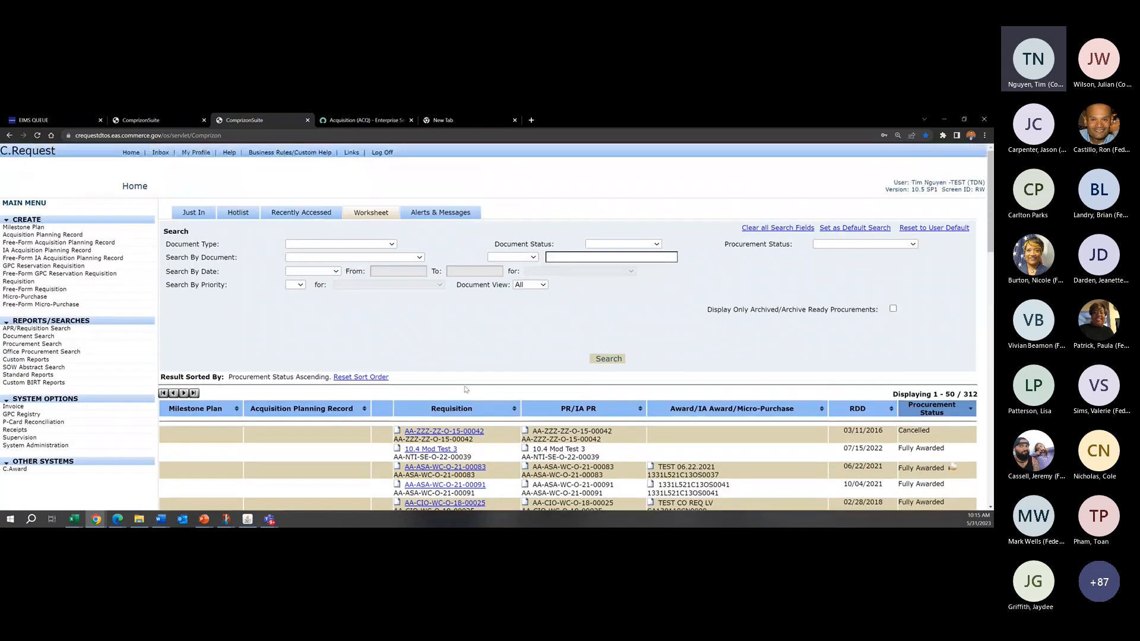
Step: Set the Worksheet's Search By Document criteria to Requisition Number with the Contains condition
left_click(369, 258)
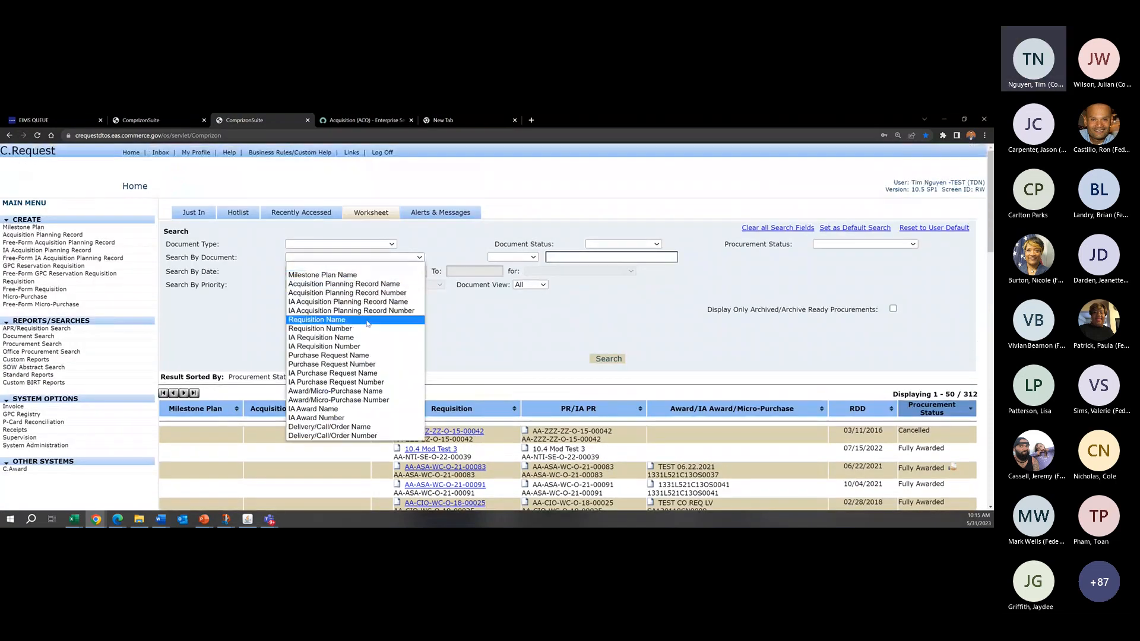
left_click(368, 328)
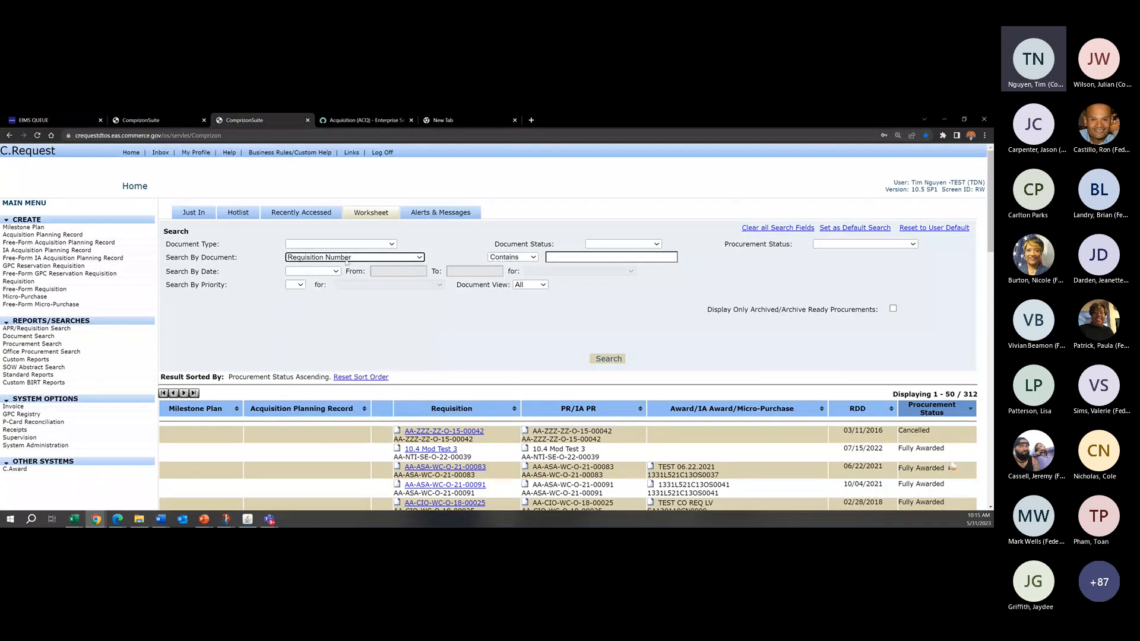
left_click_drag(253, 259, 167, 261)
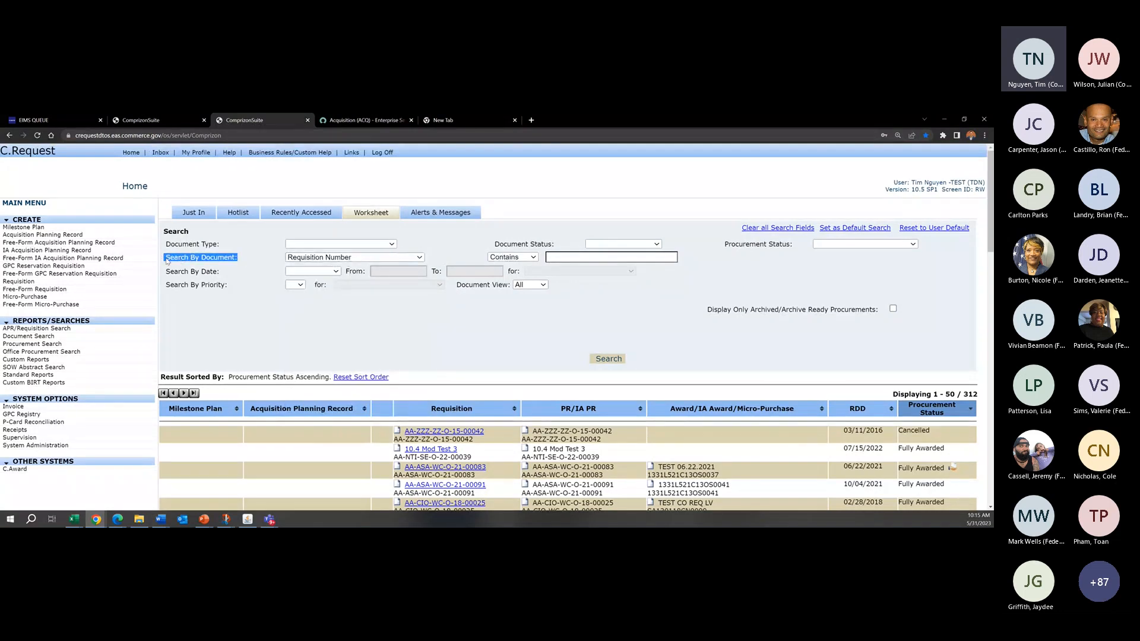
left_click(223, 265)
left_click(355, 259)
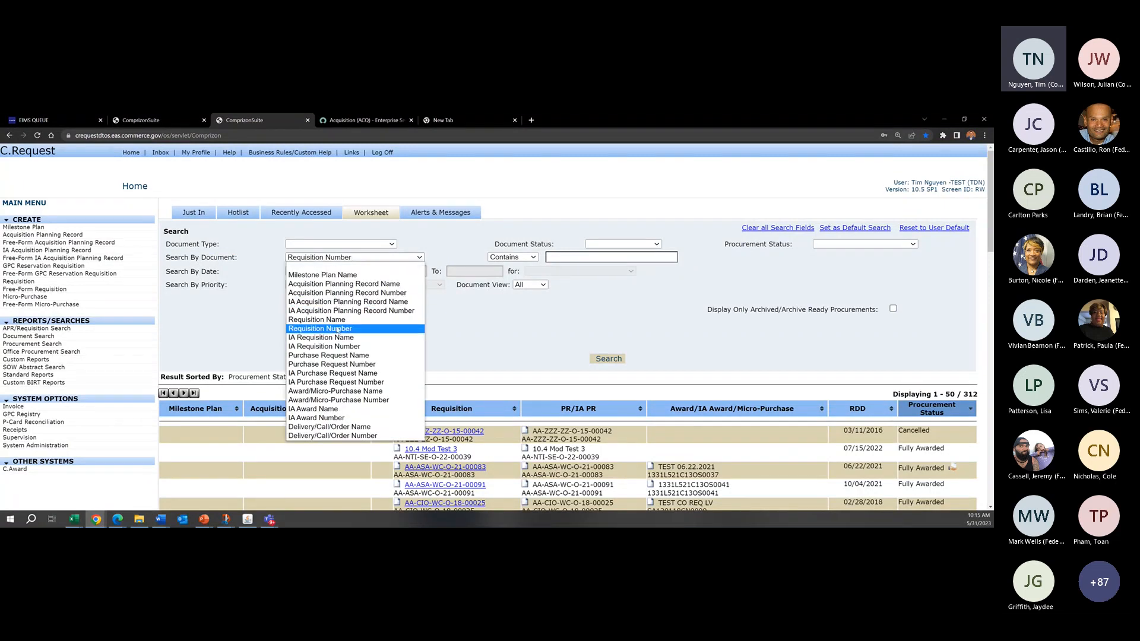
left_click(337, 329)
left_click(459, 262)
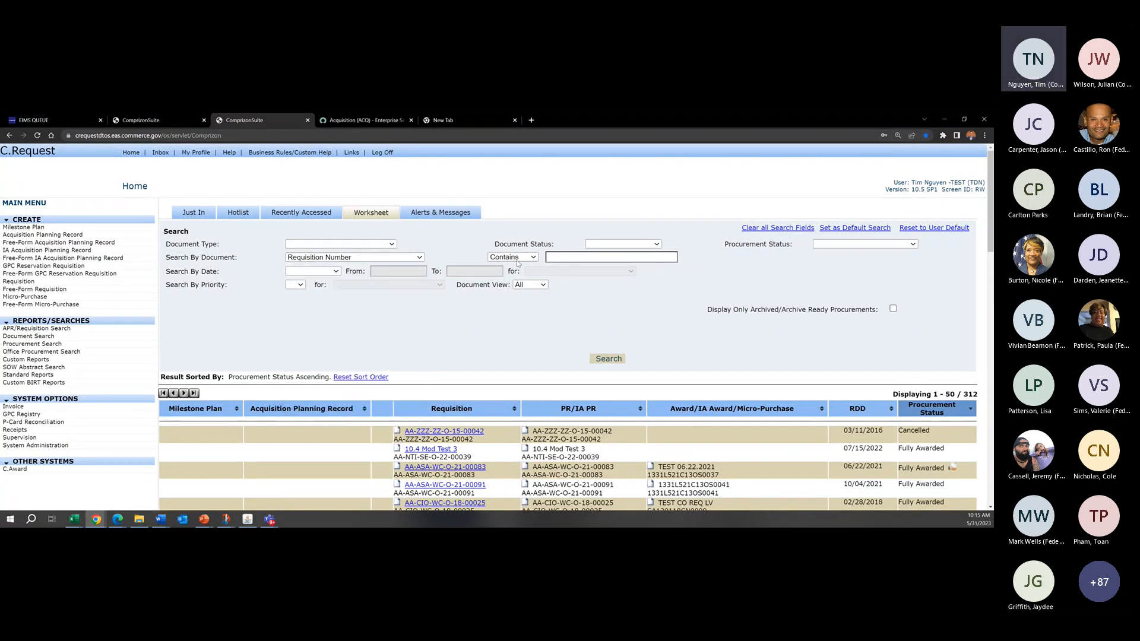
left_click(526, 259)
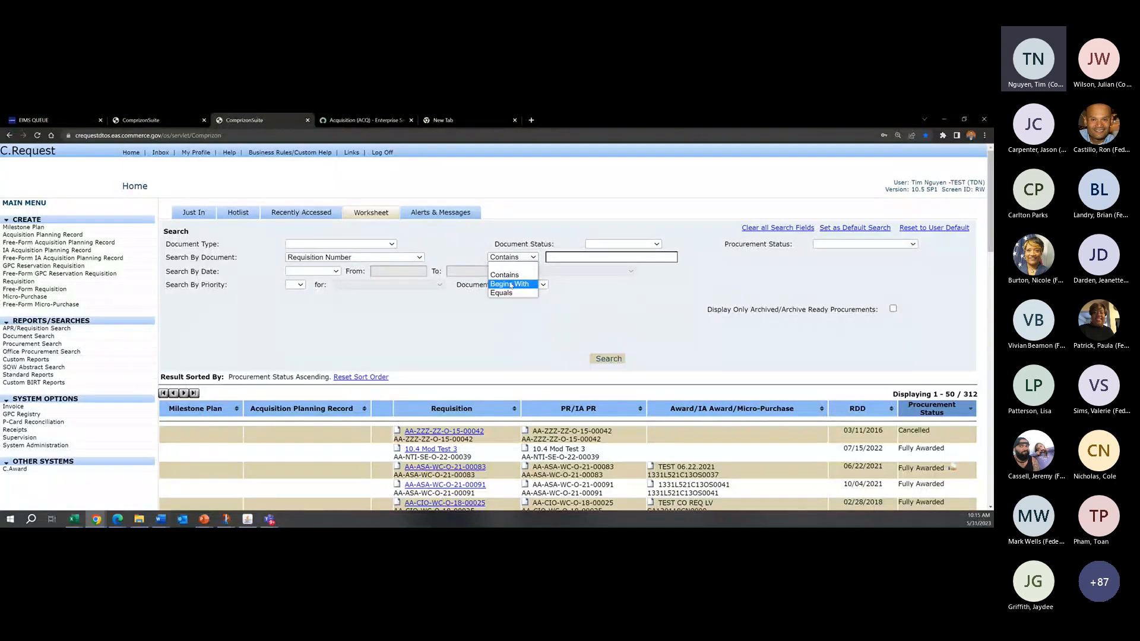
left_click(512, 277)
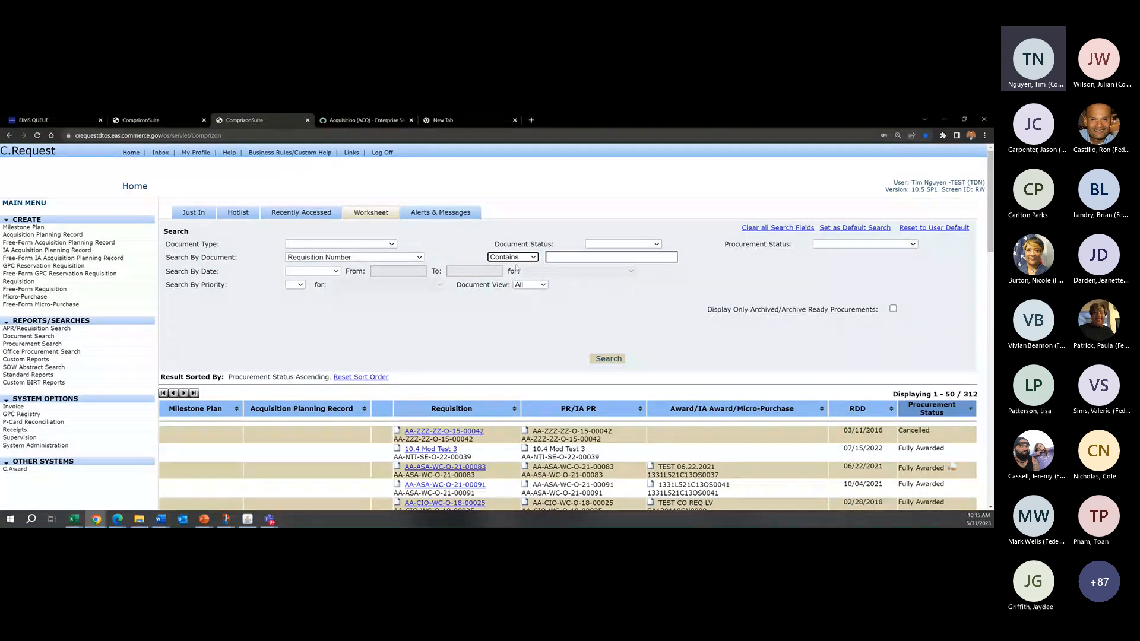
left_click(493, 236)
Step: Search the Worksheet for requisition numbers containing "oam" and review the matching requisitions
left_click(609, 260)
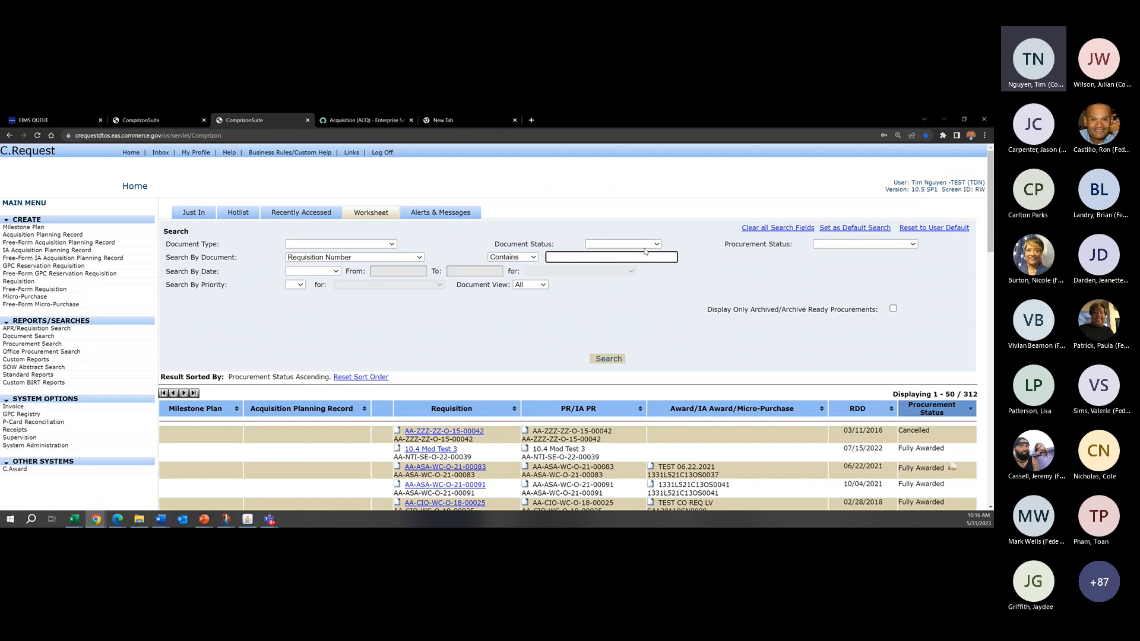
type("oam")
left_click(621, 358)
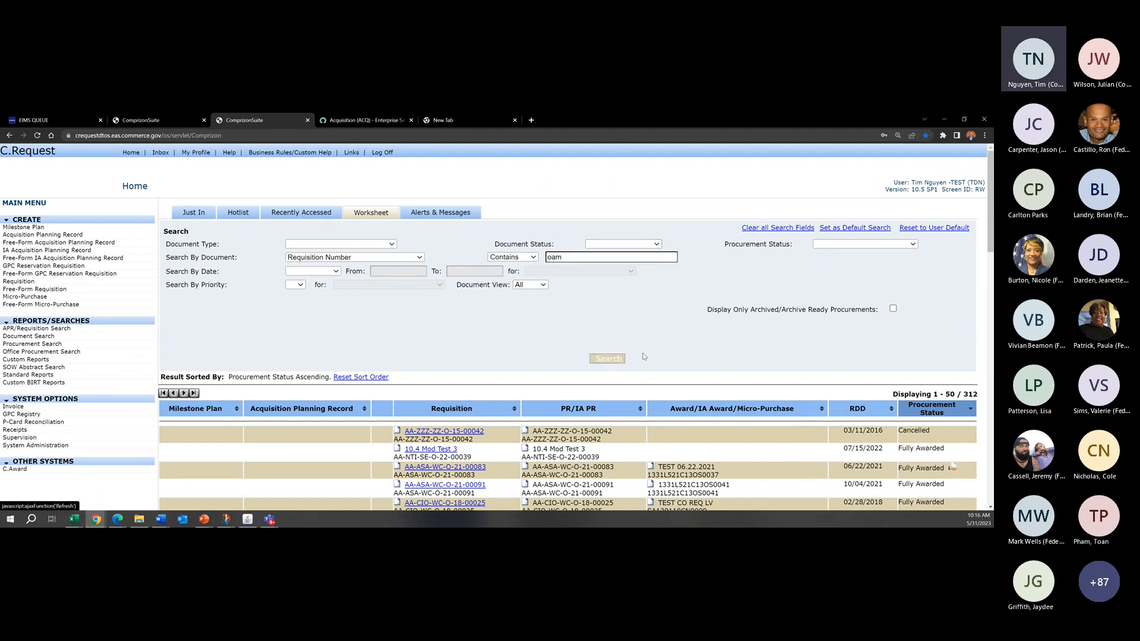
scroll(642, 353, "down", 10)
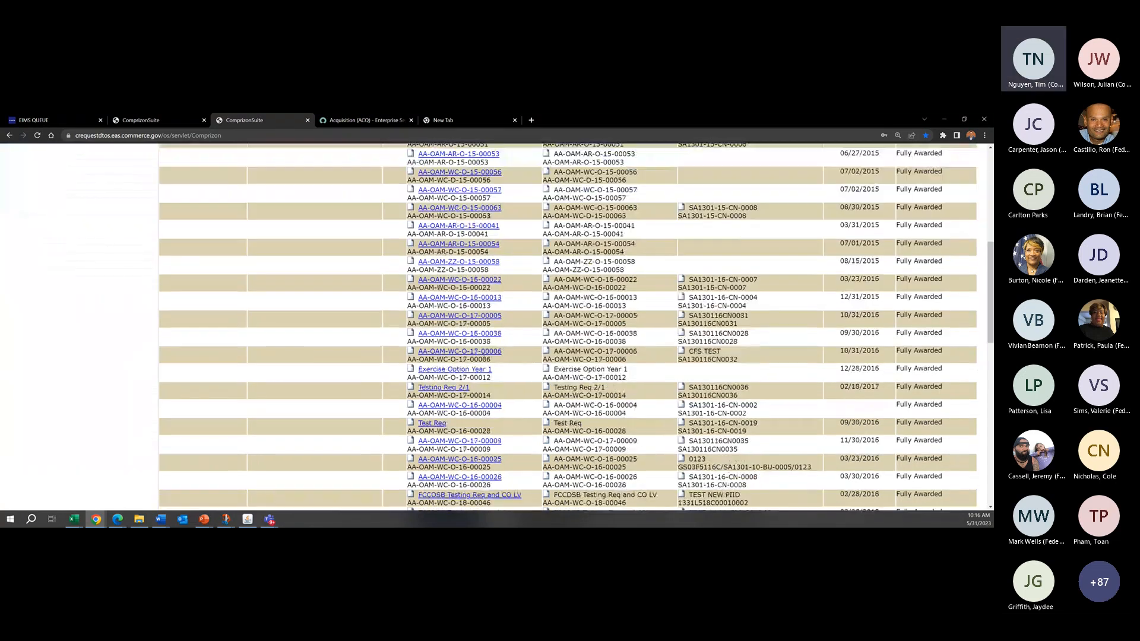
scroll(481, 370, "up", 1)
scroll(481, 370, "up", 9)
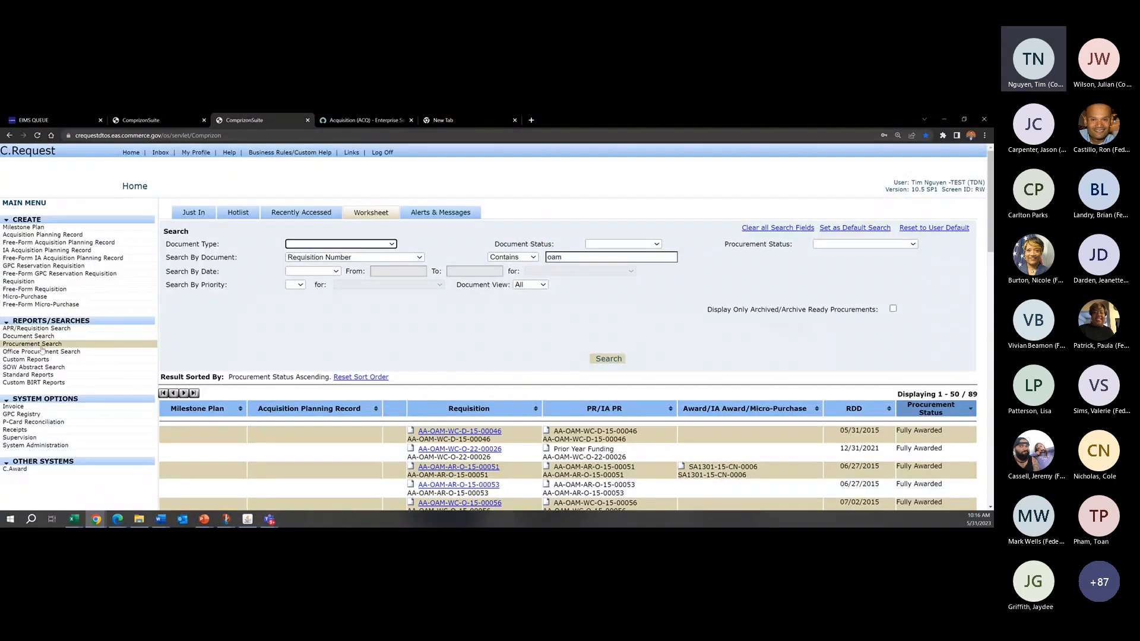
left_click(661, 334)
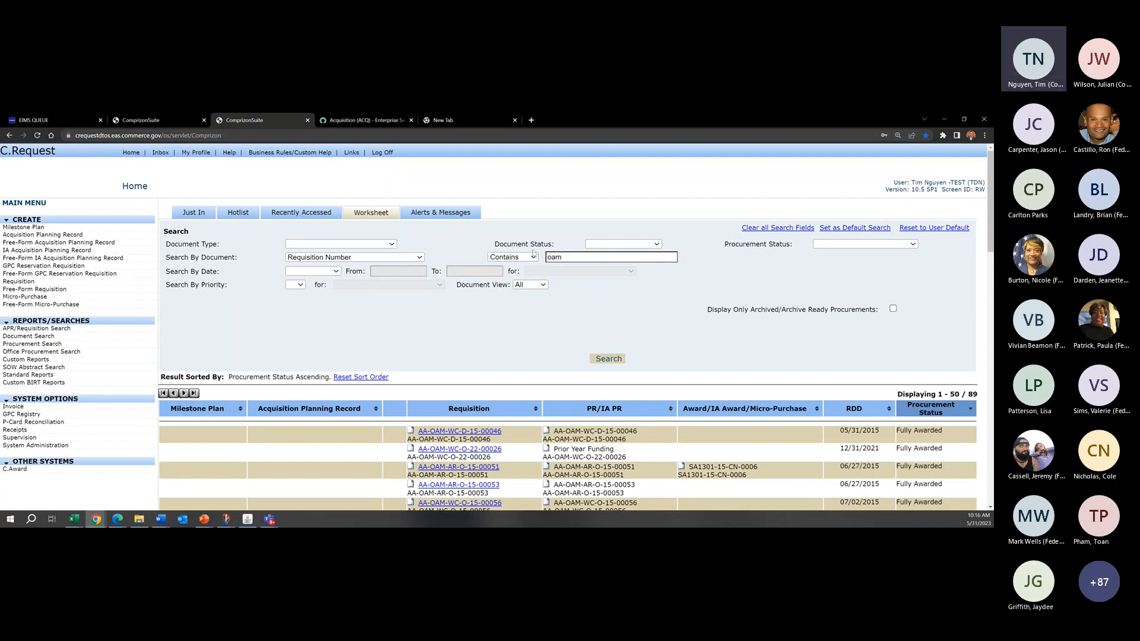
Step: Remove the "oam" search text and set the remaining criteria as the default search, then reload the Worksheet to check it
double_click(564, 258)
key("BackSpace")
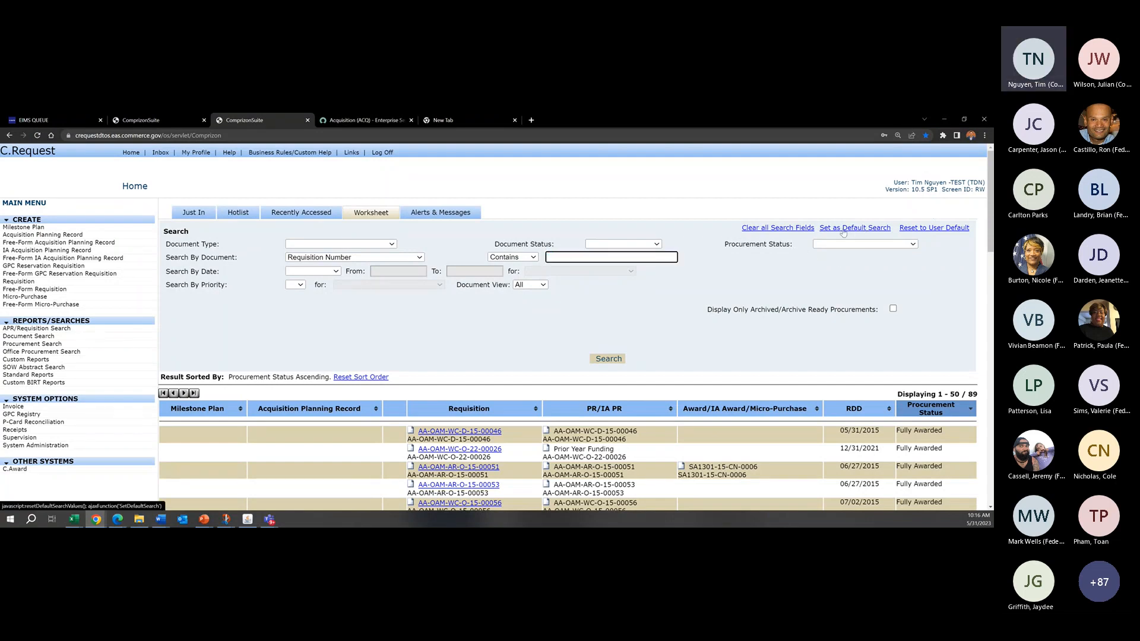
left_click(853, 229)
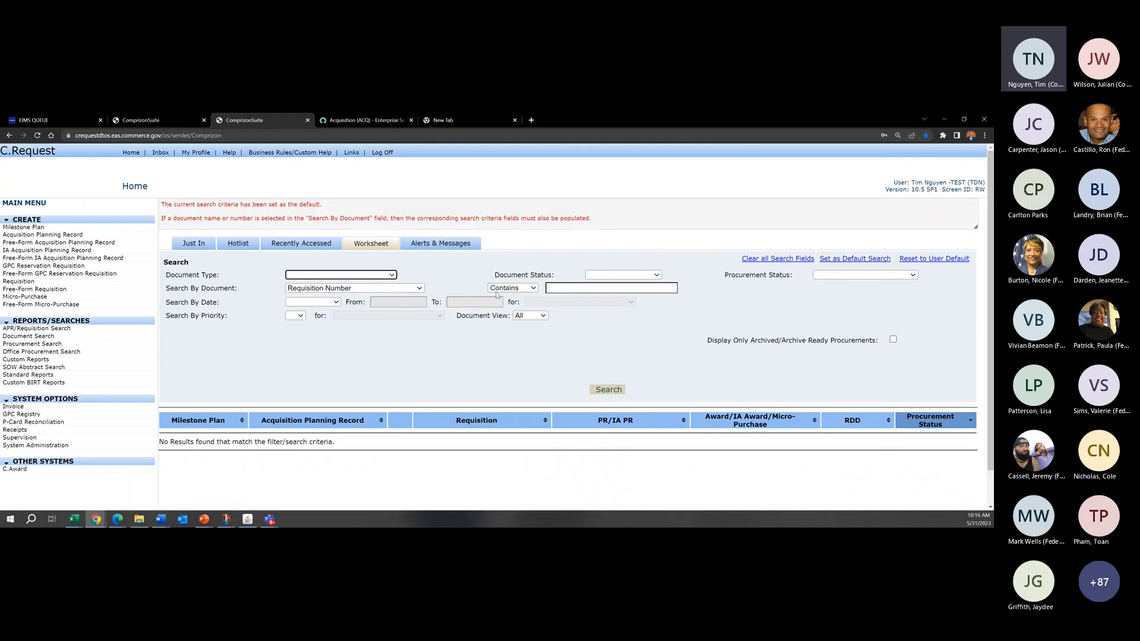
left_click(205, 244)
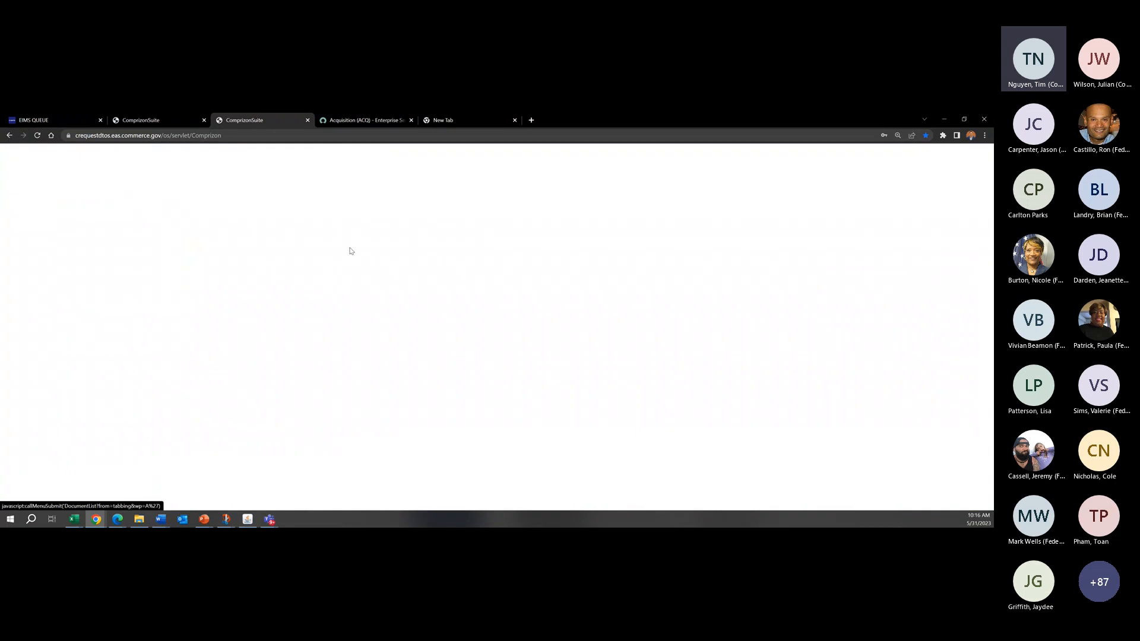
left_click(380, 215)
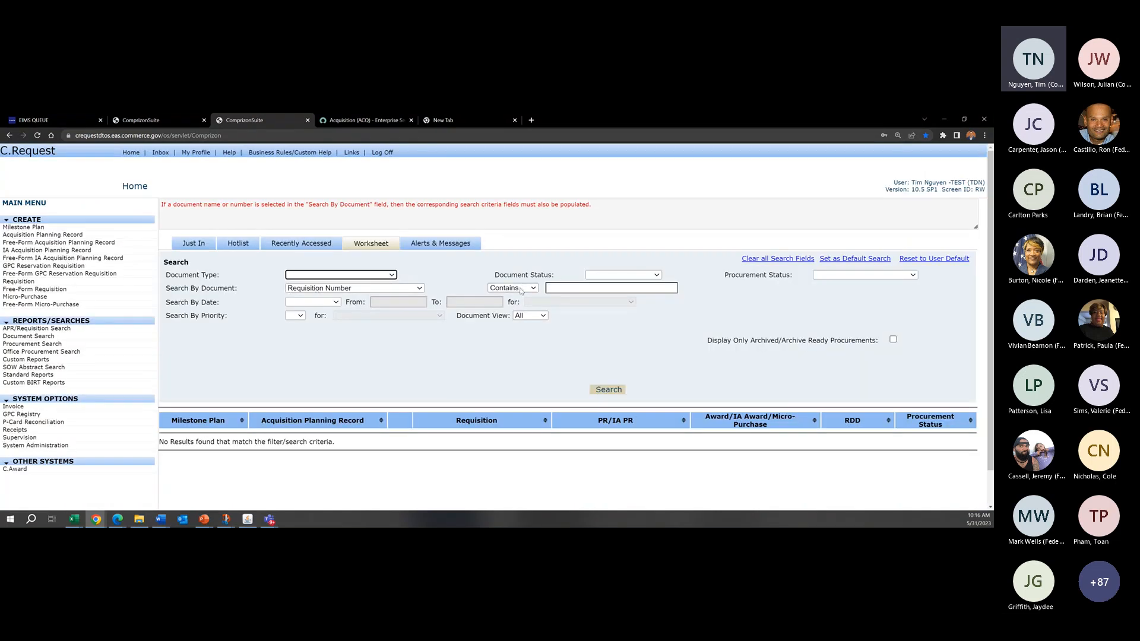
Step: Clear all Worksheet search fields and set both Document Status and Procurement Status to Unsubmitted
left_click(777, 259)
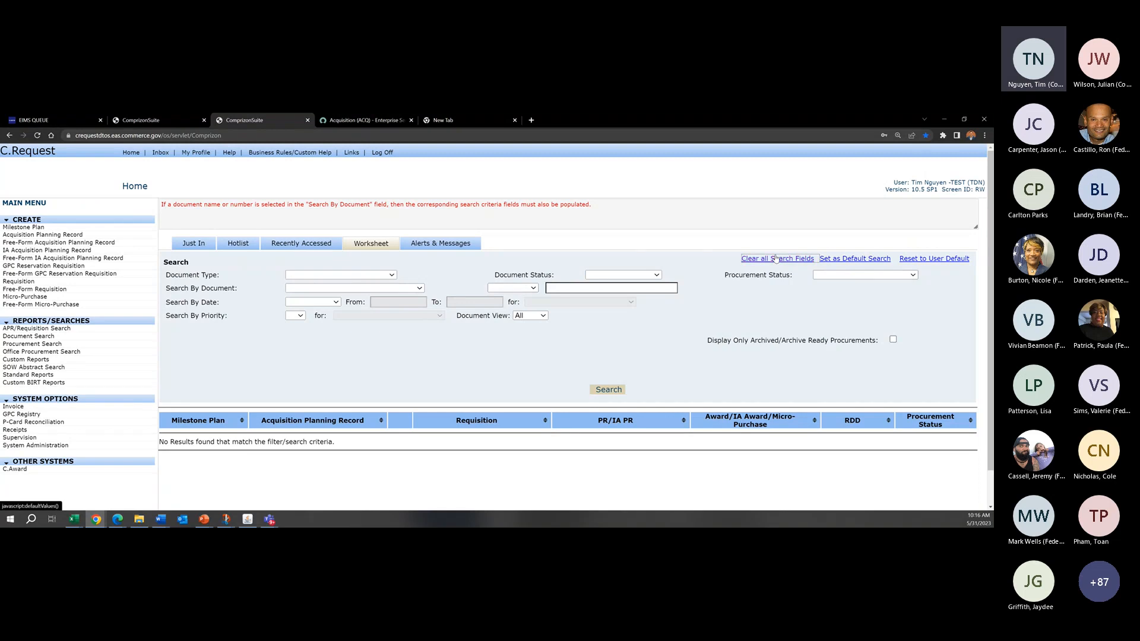
left_click(331, 276)
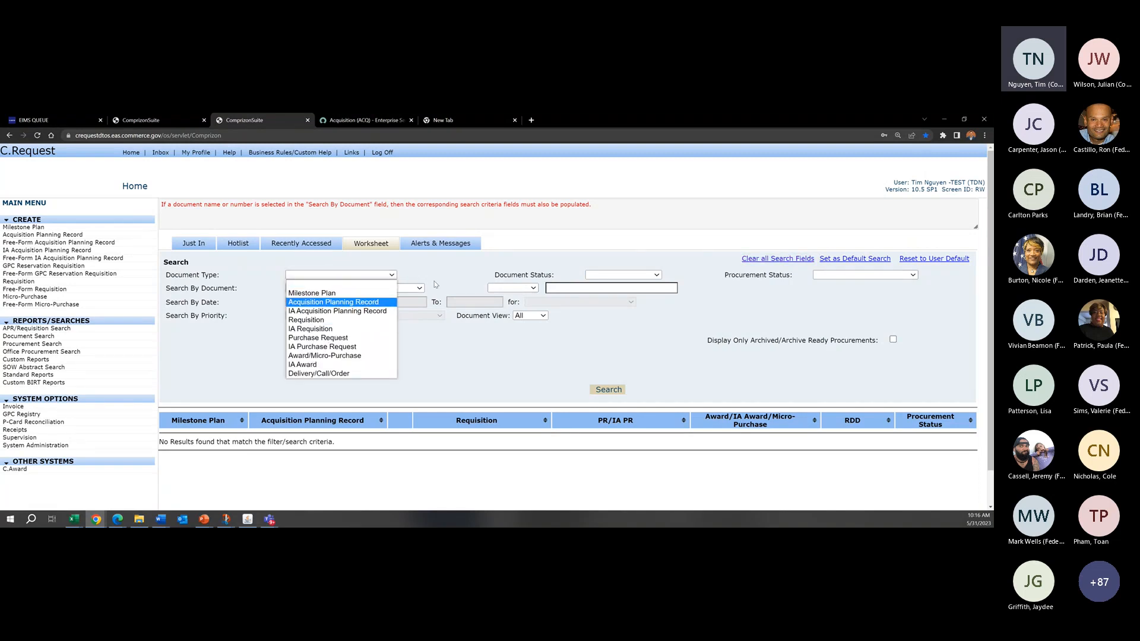
left_click(638, 261)
left_click(630, 275)
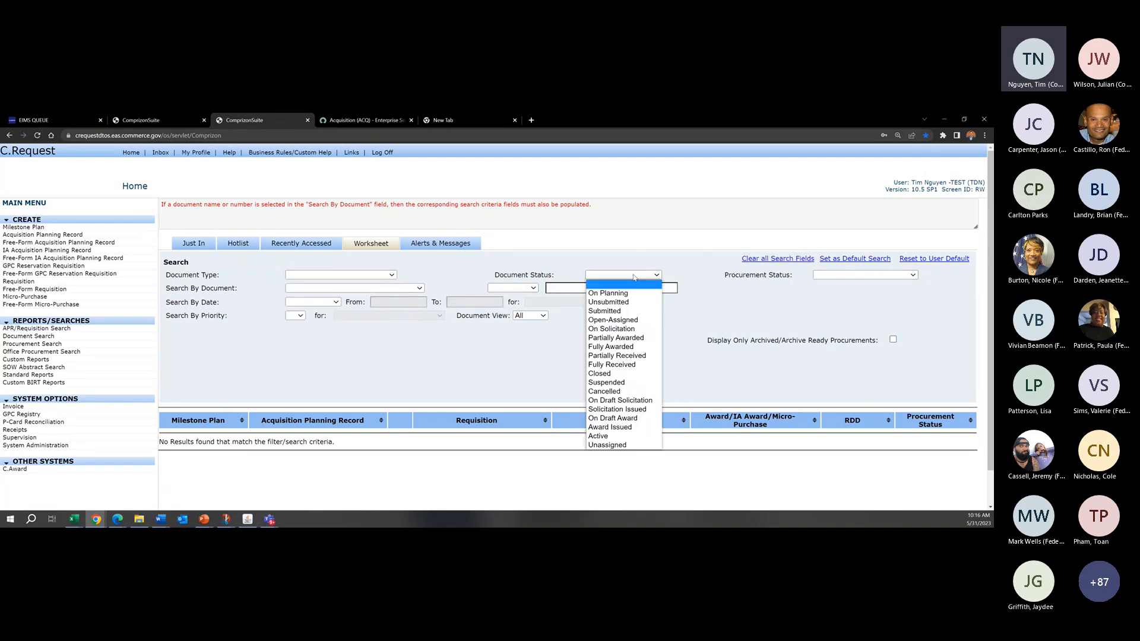
left_click(640, 304)
left_click(632, 275)
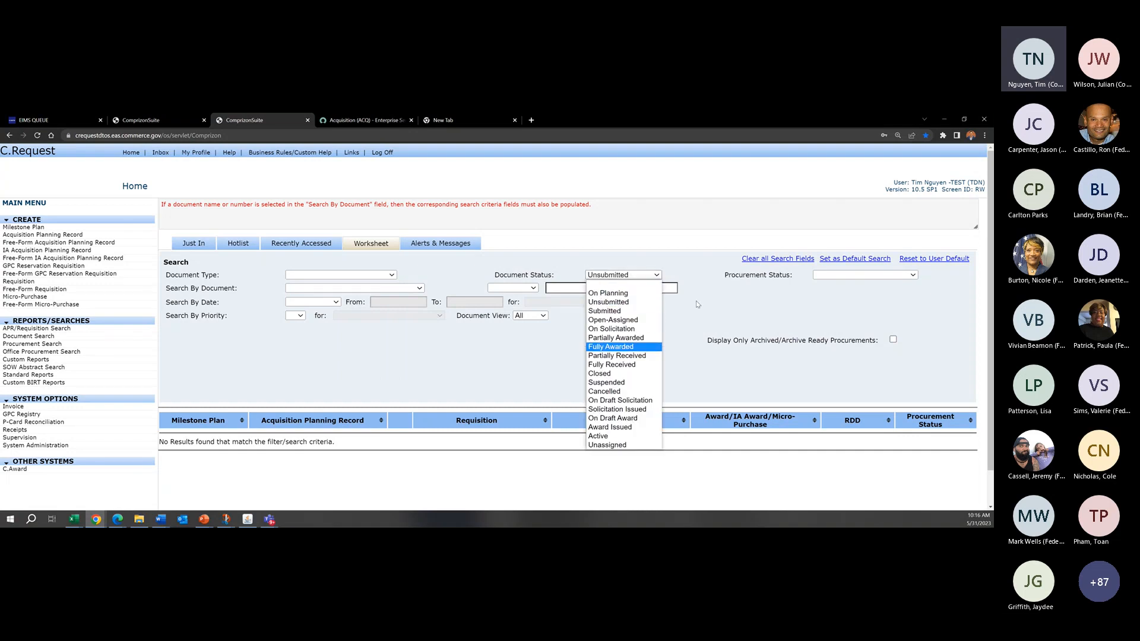
left_click(681, 251)
left_click(871, 276)
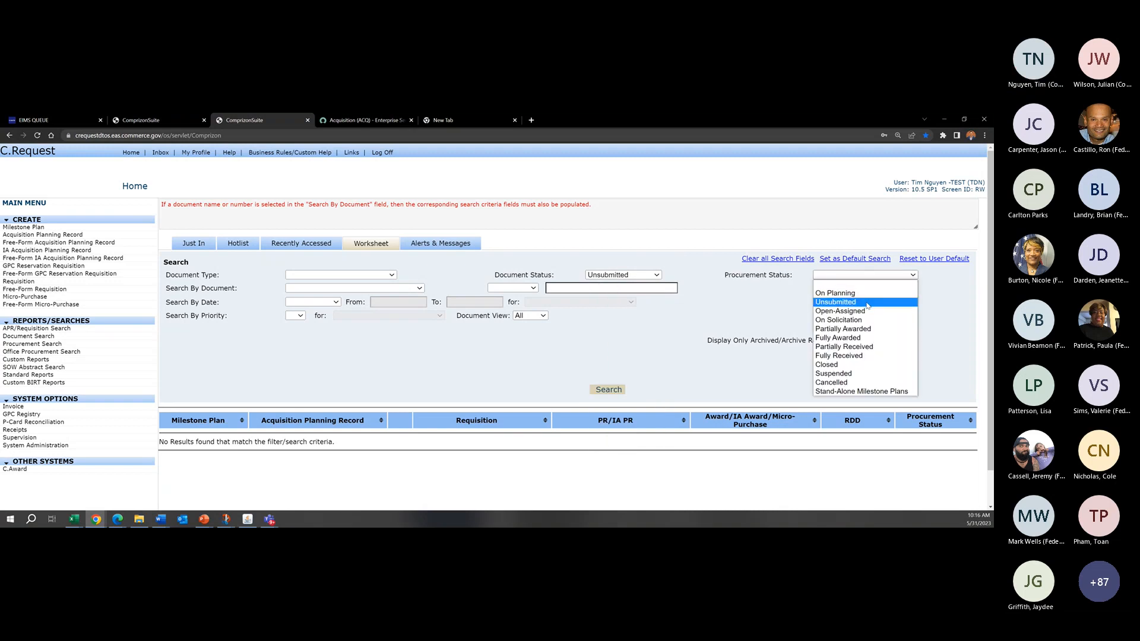
left_click(866, 303)
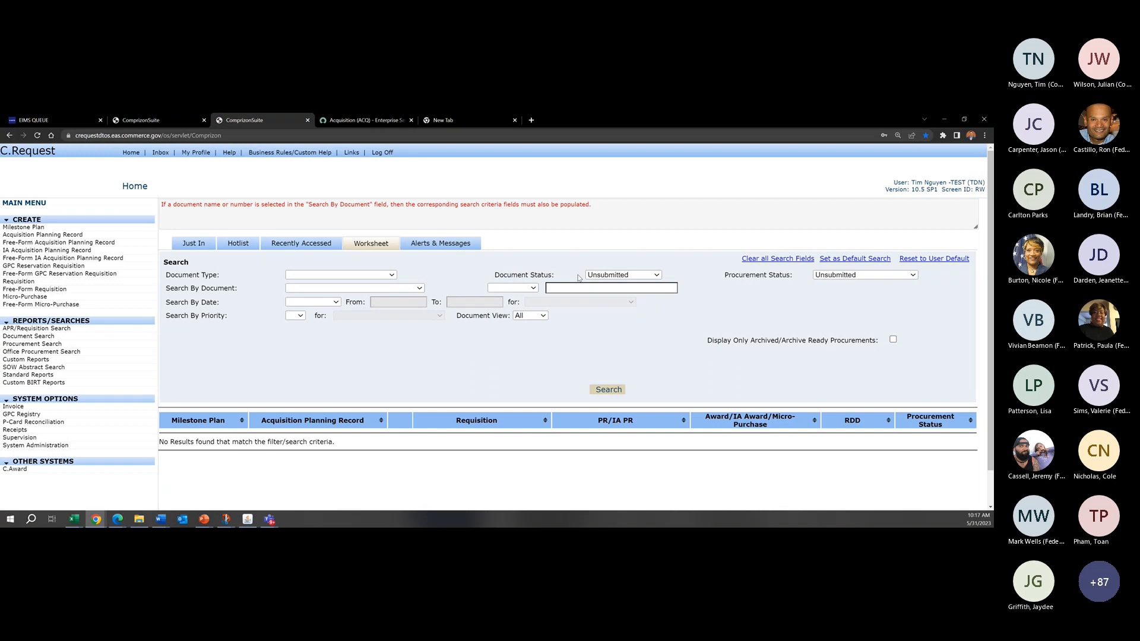
Step: Set the Unsubmitted criteria as the default search and review the listed requisitions and their procurement statuses
left_click(849, 260)
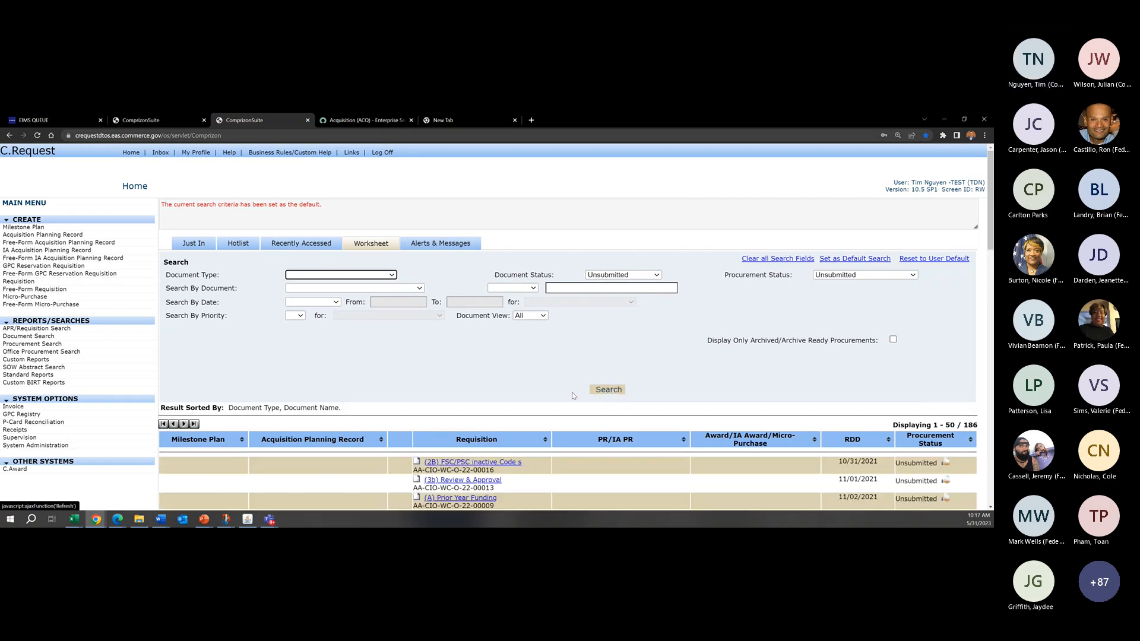
scroll(573, 396, "down", 2)
scroll(493, 226, "up", 2)
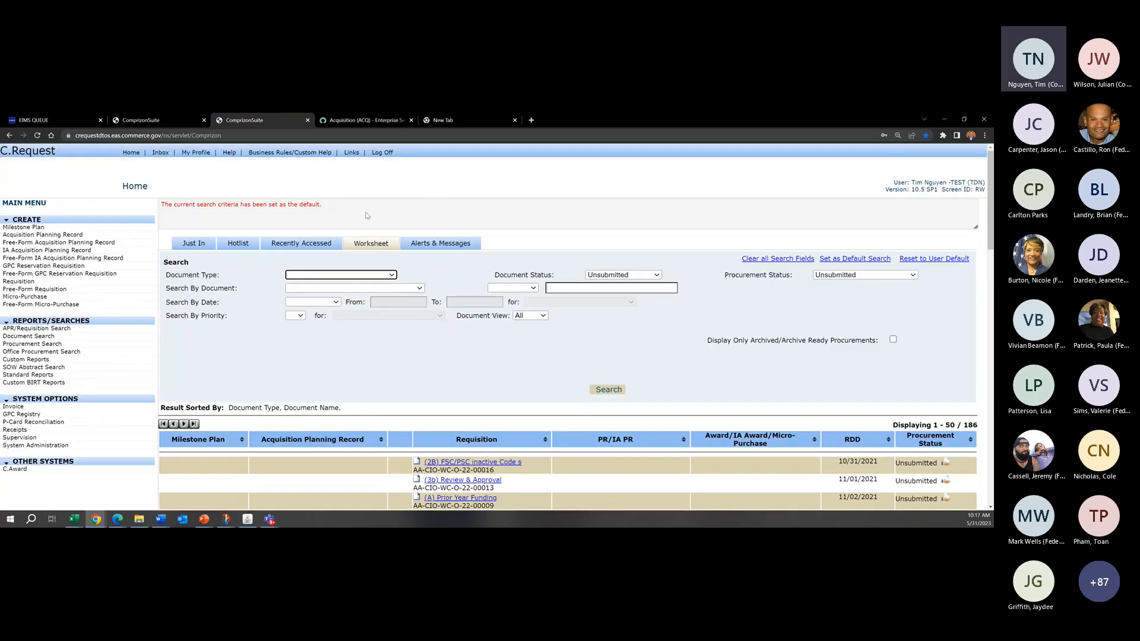
scroll(557, 291, "down", 13)
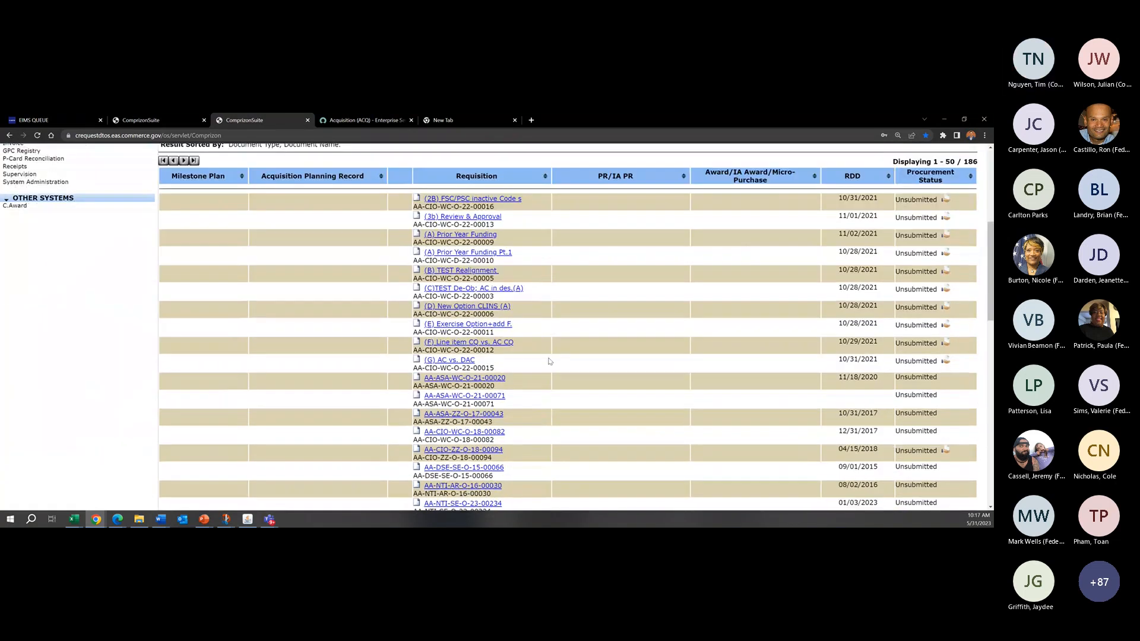
scroll(555, 315, "down", 8)
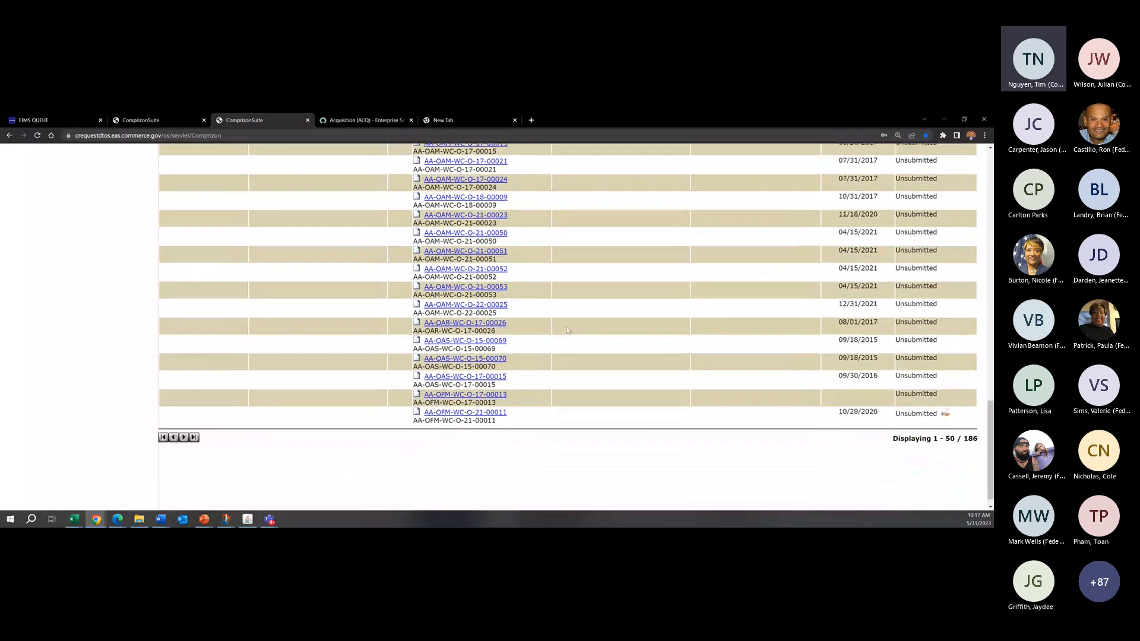
scroll(777, 337, "up", 20)
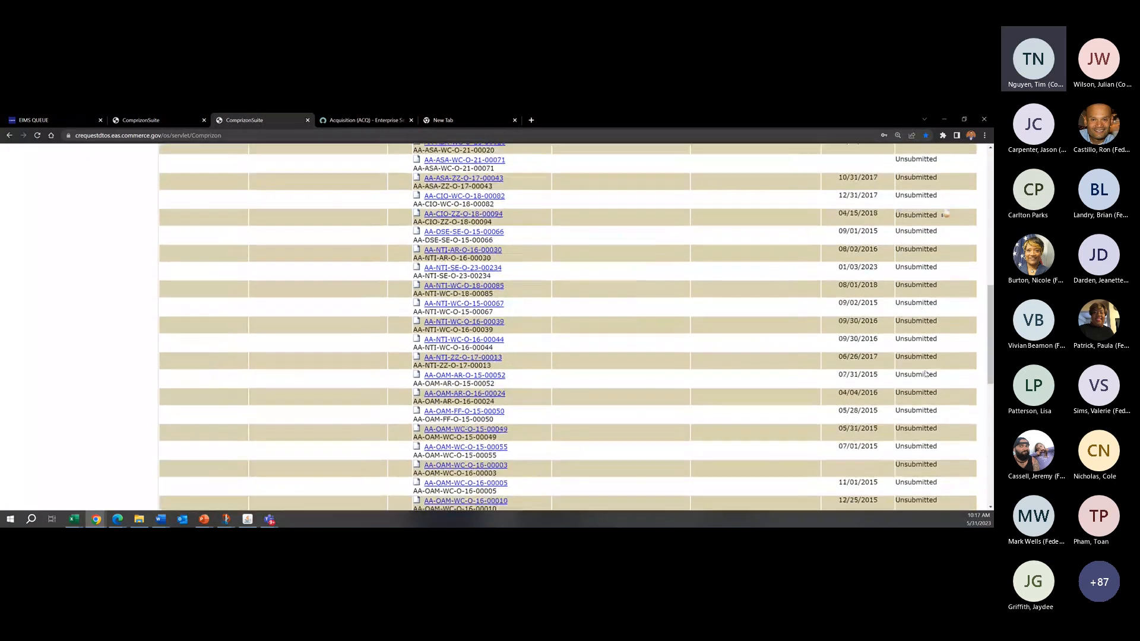
scroll(925, 373, "up", 1)
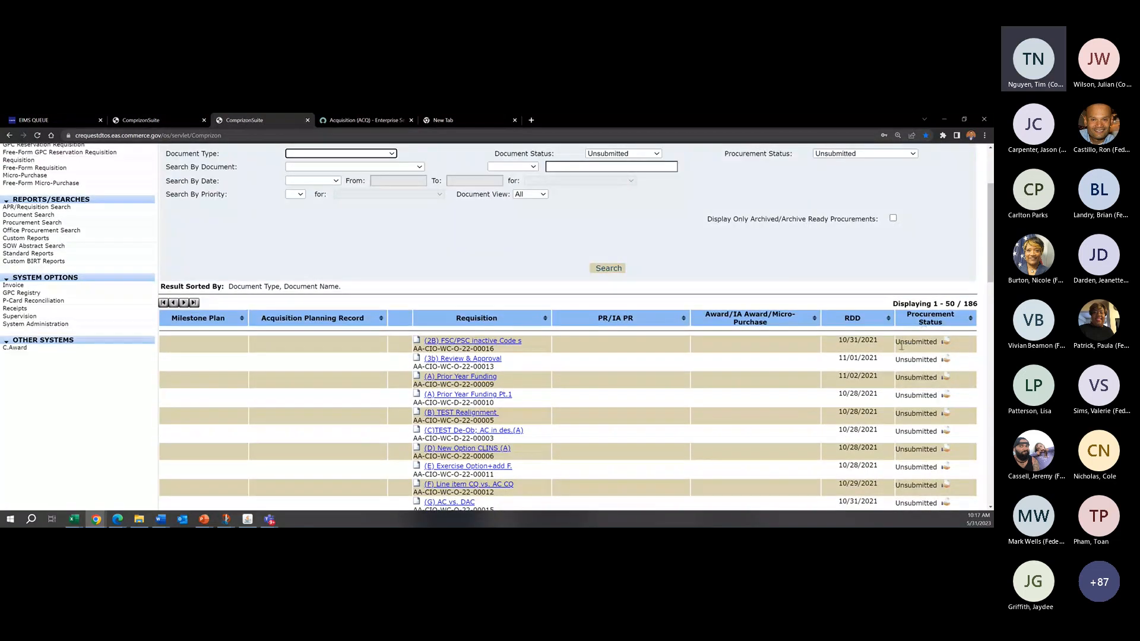
left_click_drag(900, 343, 922, 349)
left_click(922, 352)
scroll(922, 352, "up", 4)
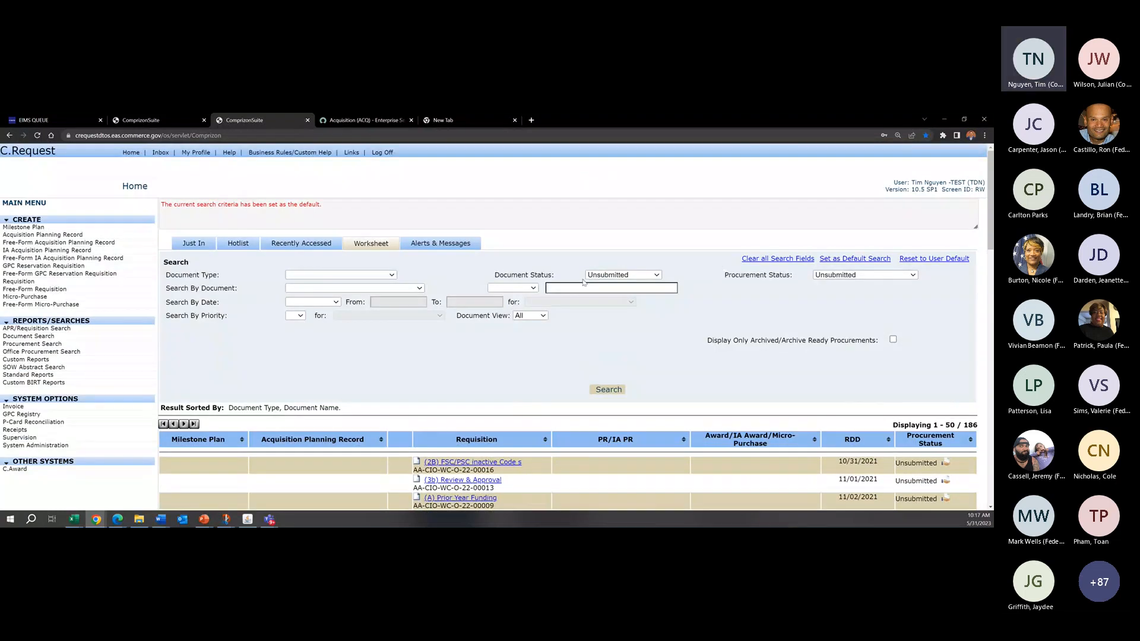
left_click_drag(557, 278, 522, 278)
left_click(774, 288)
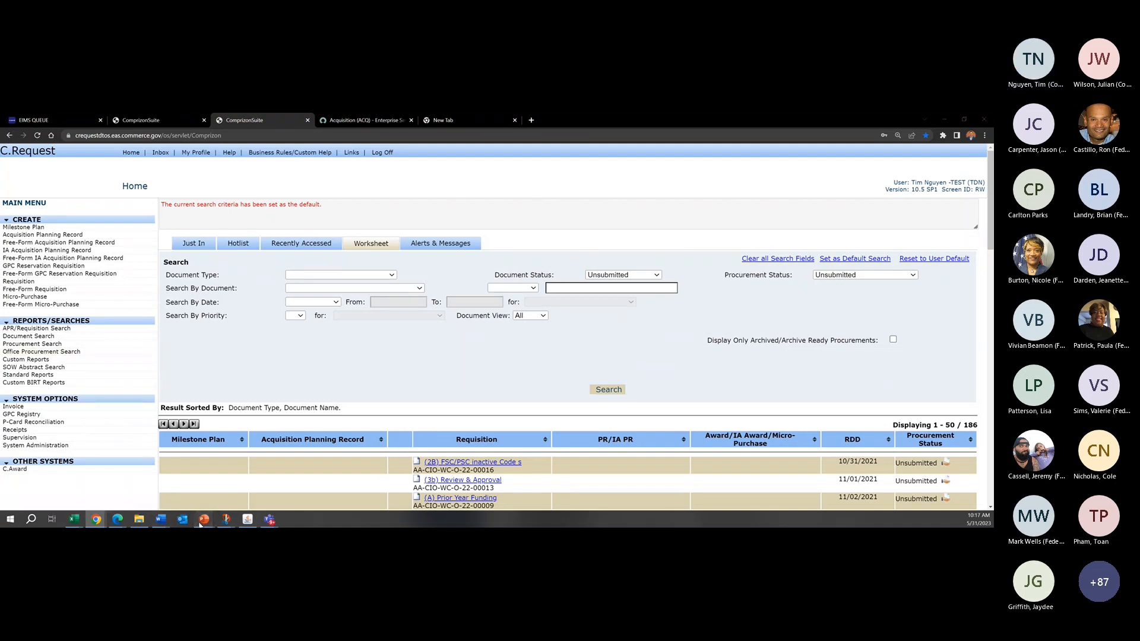
Step: Switch to PowerPoint to check the training Agenda slide, and return to the C.Request Worksheet
left_click(241, 487)
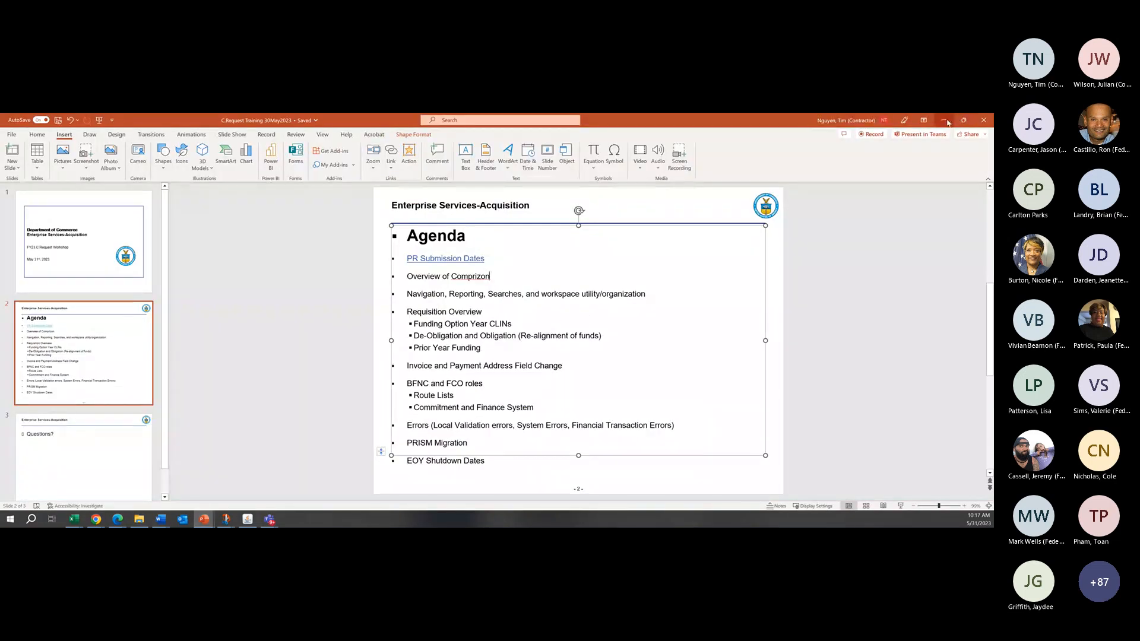
left_click(945, 121)
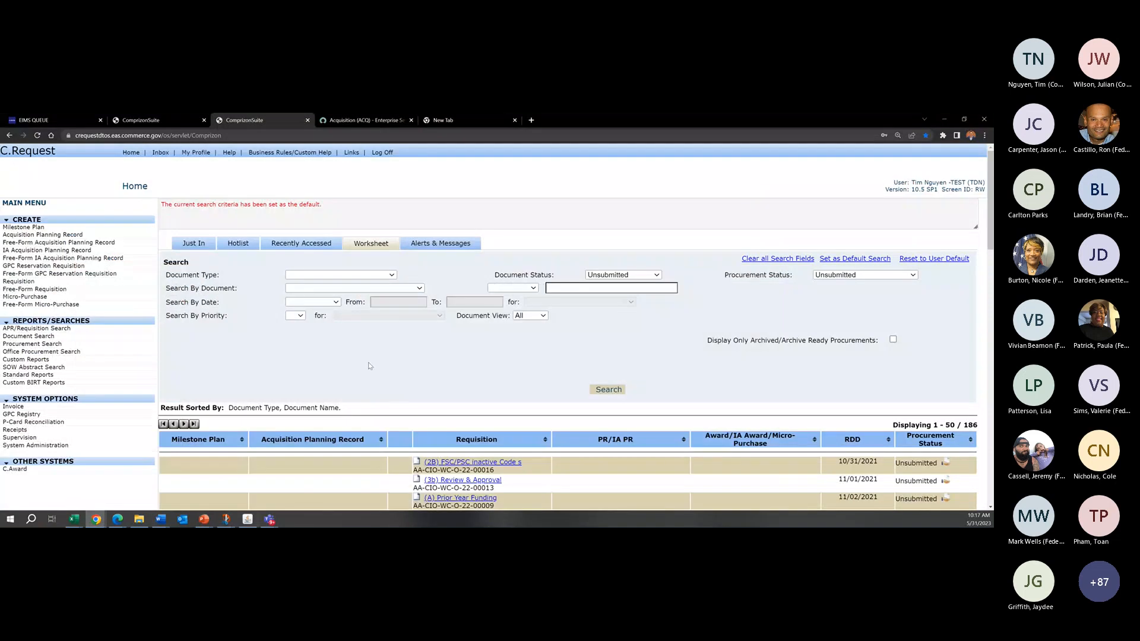
Step: View the Hotlist documents and start creating a new Requisition
left_click(246, 244)
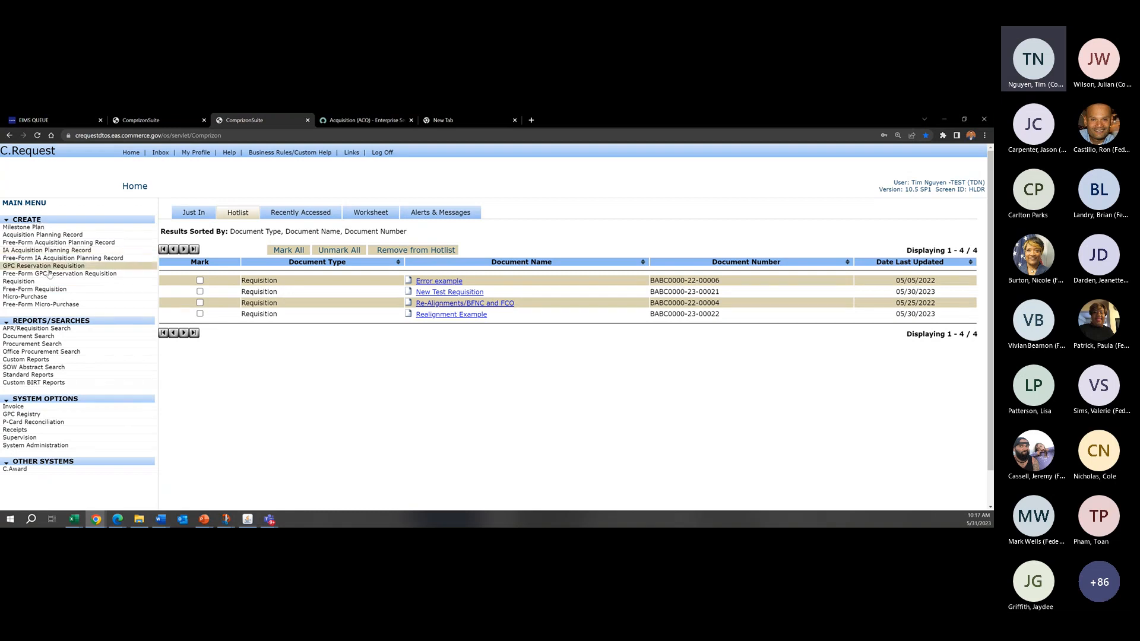
left_click(24, 282)
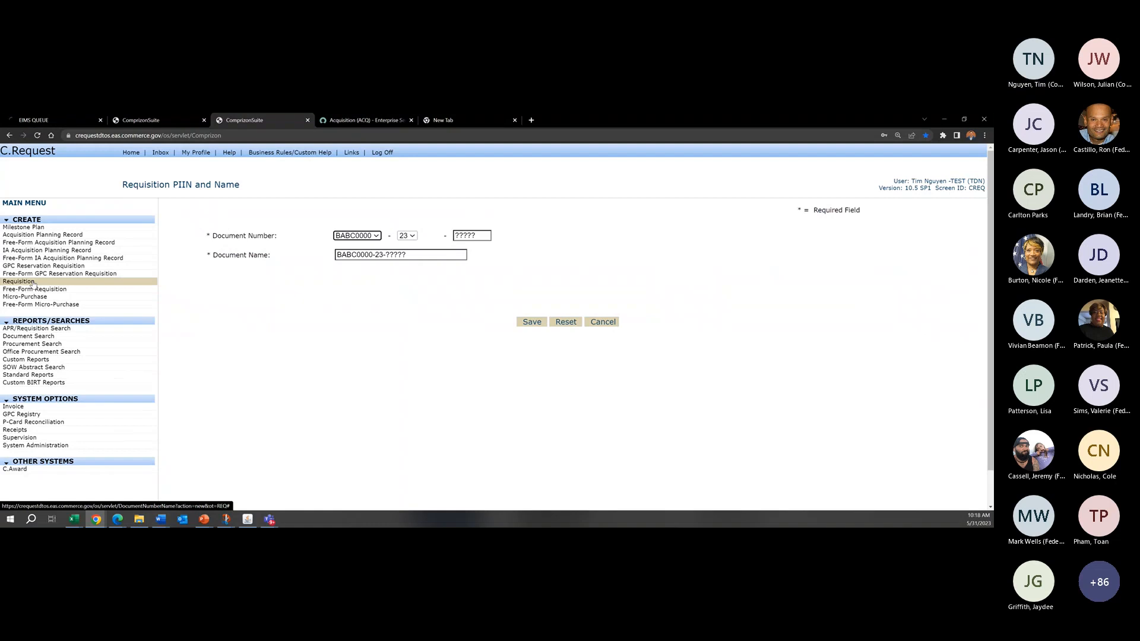
left_click_drag(121, 183, 229, 184)
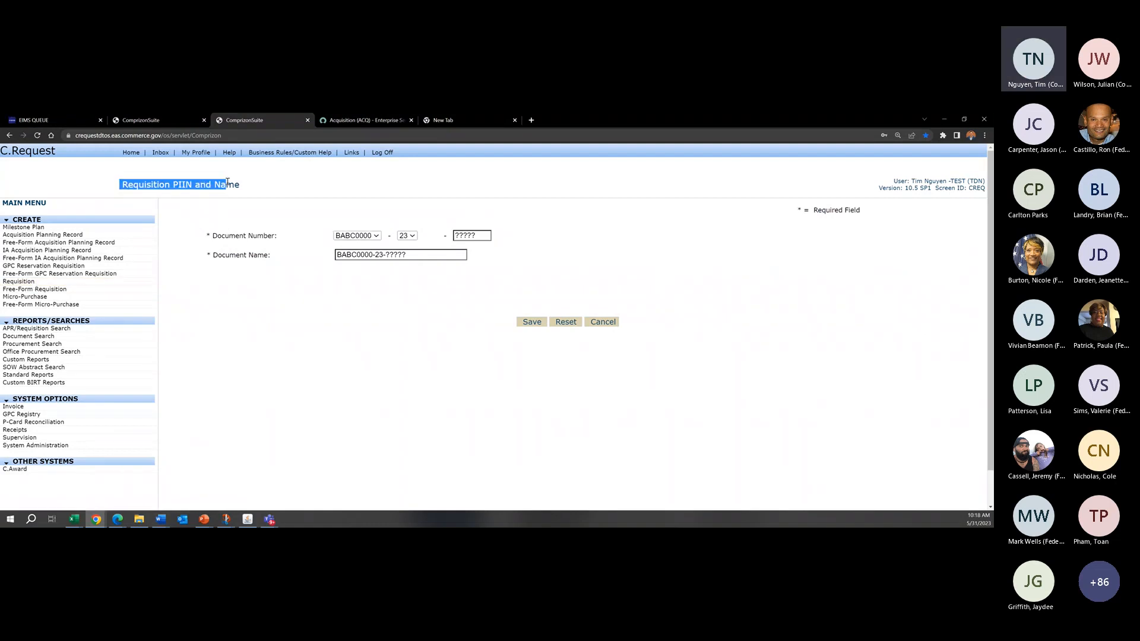
left_click(249, 187)
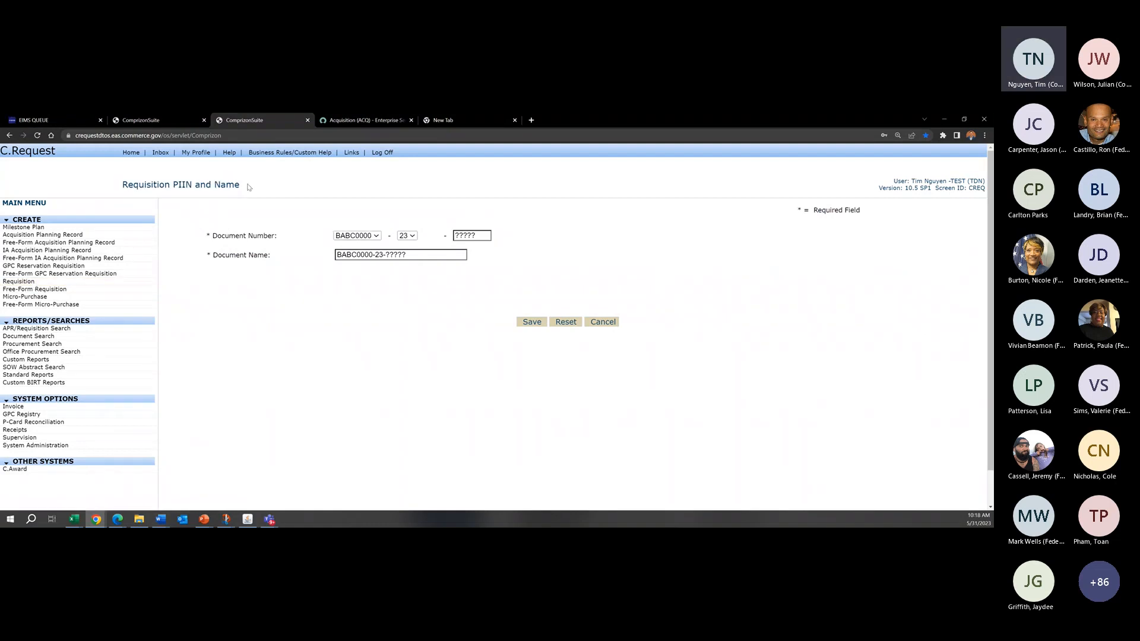
Step: Review the choices for the document number's prefix and year segments, keeping BABC0000 and 23
left_click(374, 236)
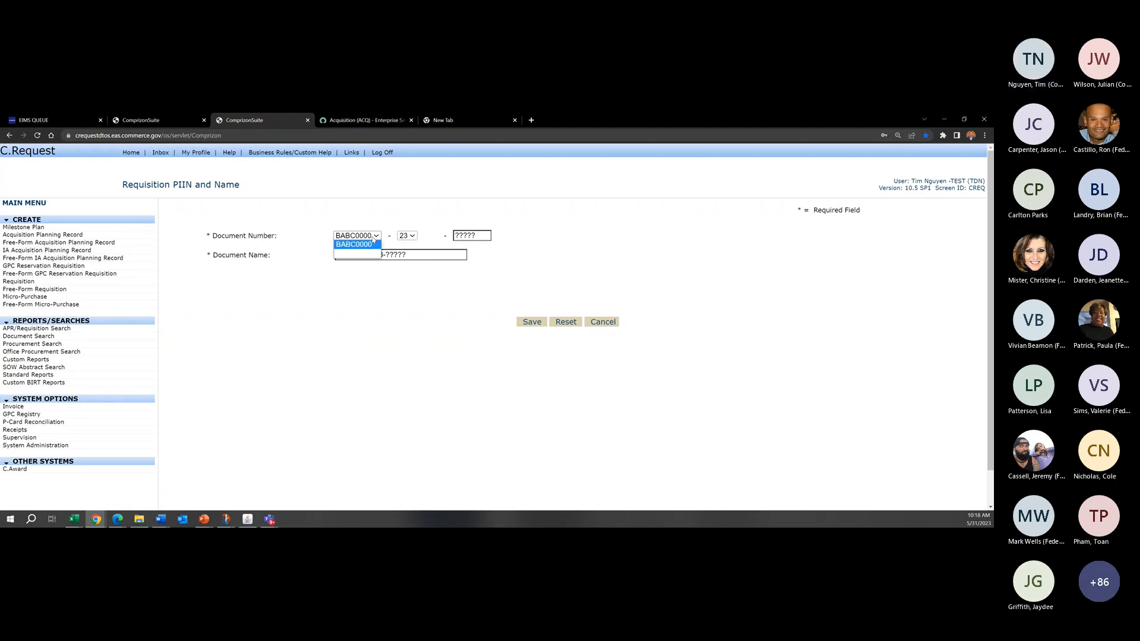
left_click(369, 237)
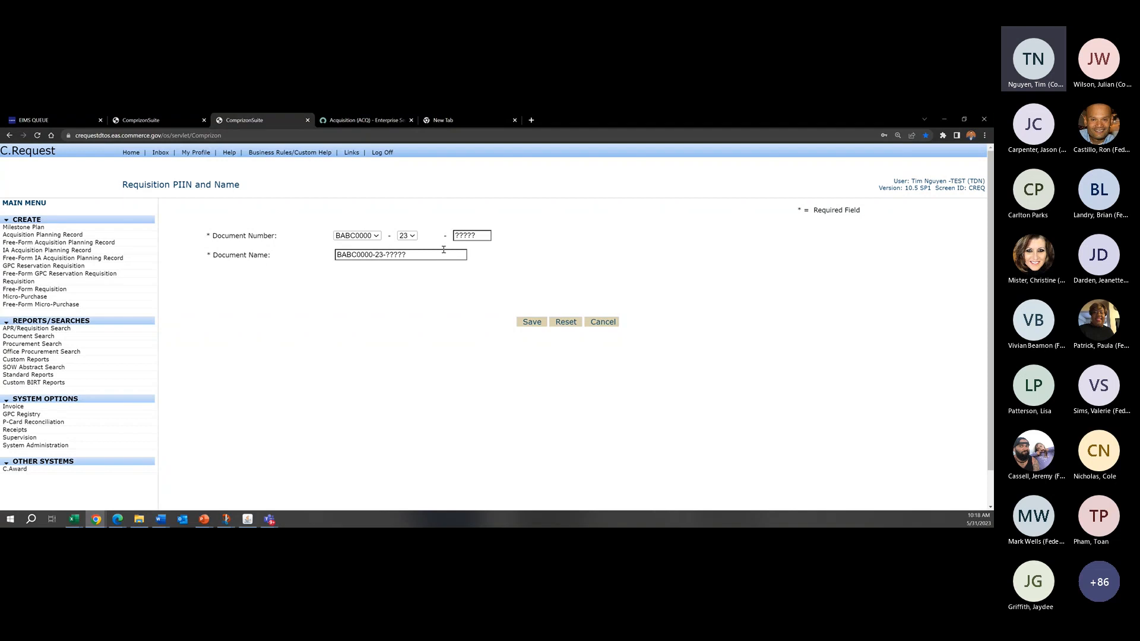
left_click(357, 236)
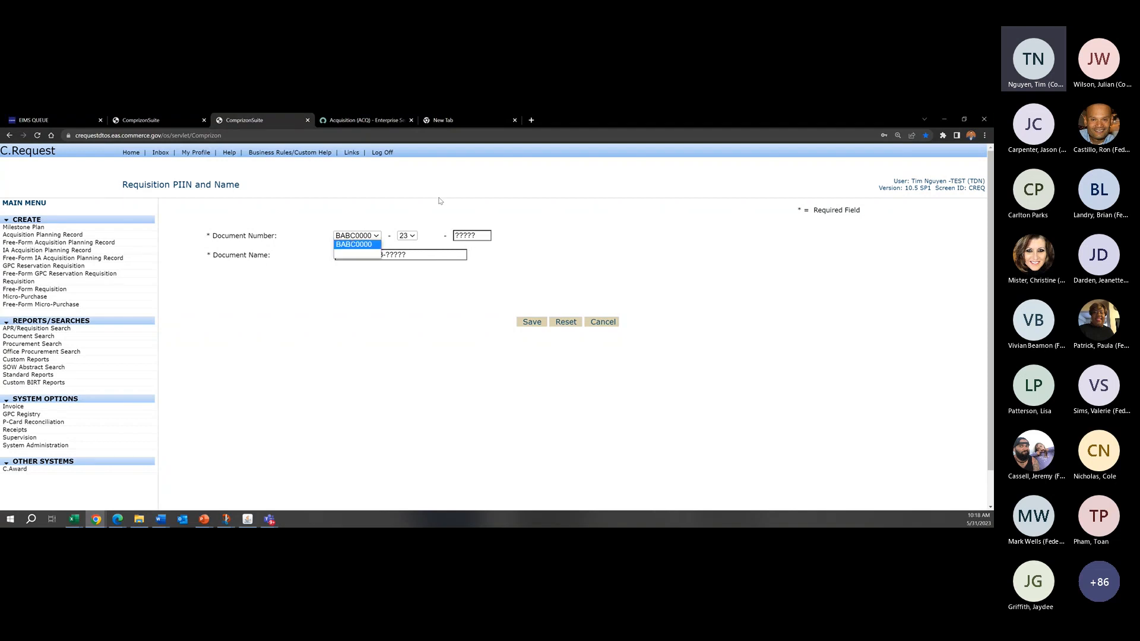
left_click(414, 236)
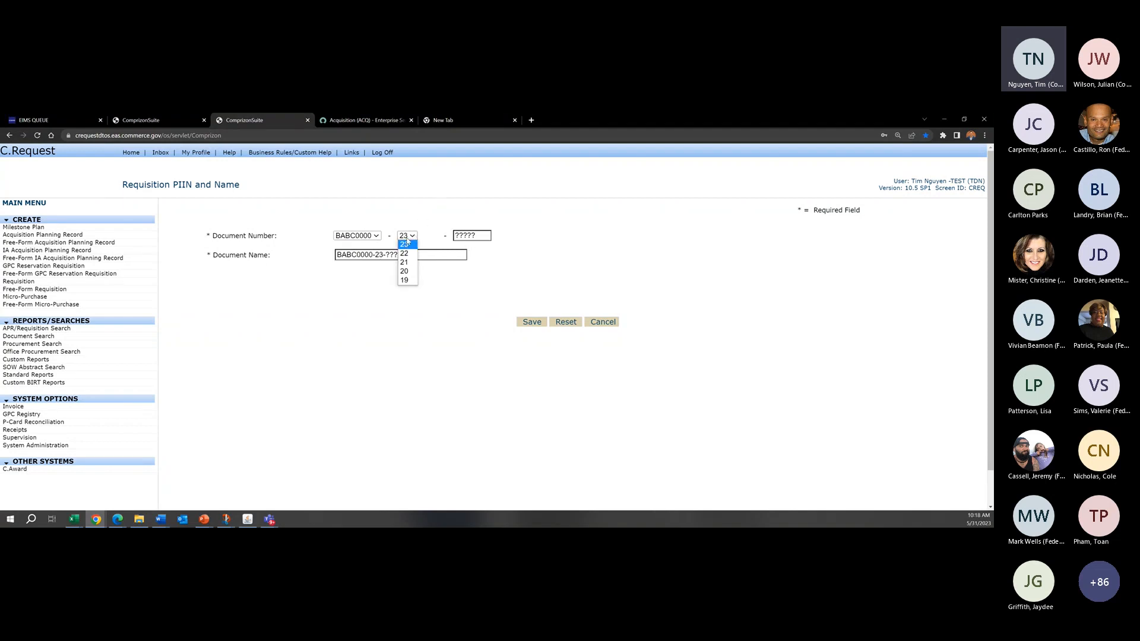
left_click(405, 243)
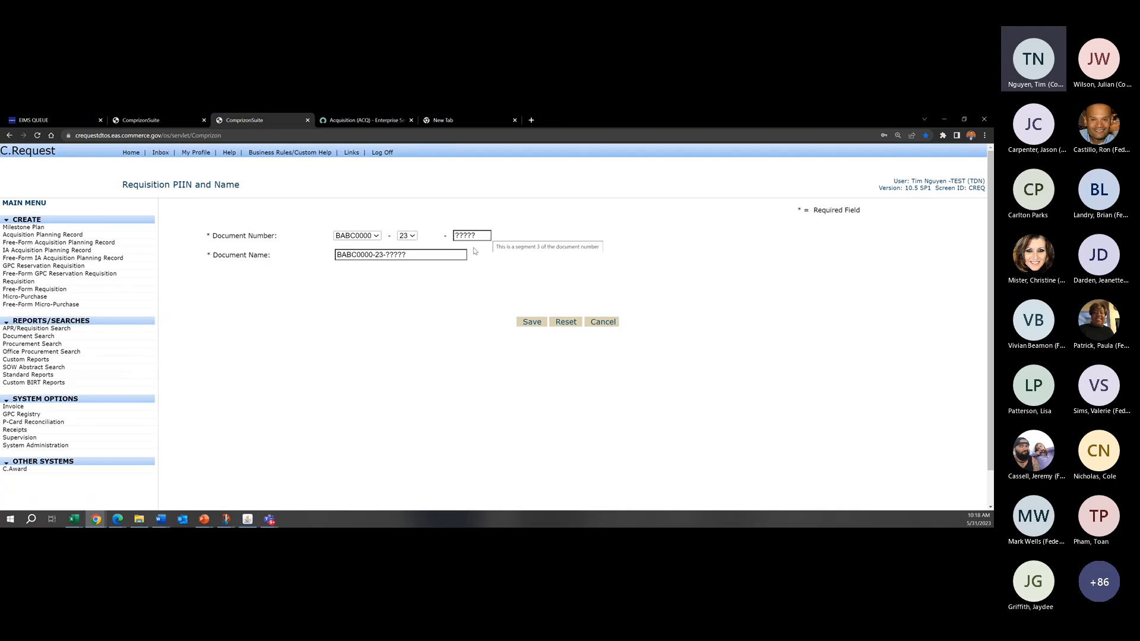
Step: Name the new document "Funding Requisition" and save it to create the requisition
left_click_drag(409, 256, 333, 269)
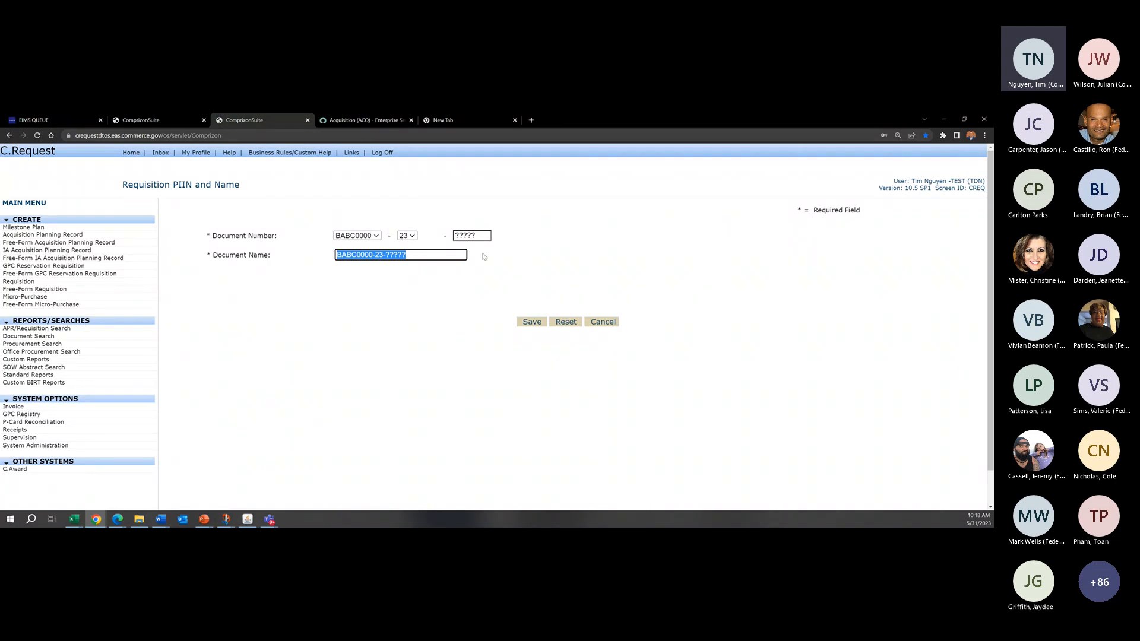
type("Funding Request")
key("BackSpace")
key("BackSpace")
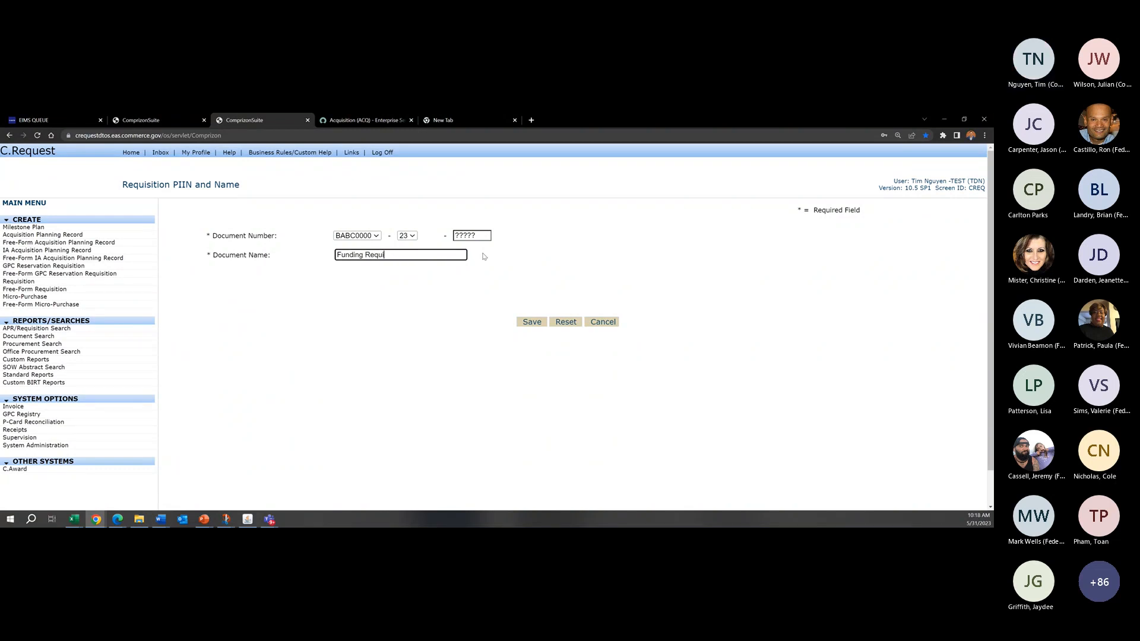
type("isition")
left_click(532, 322)
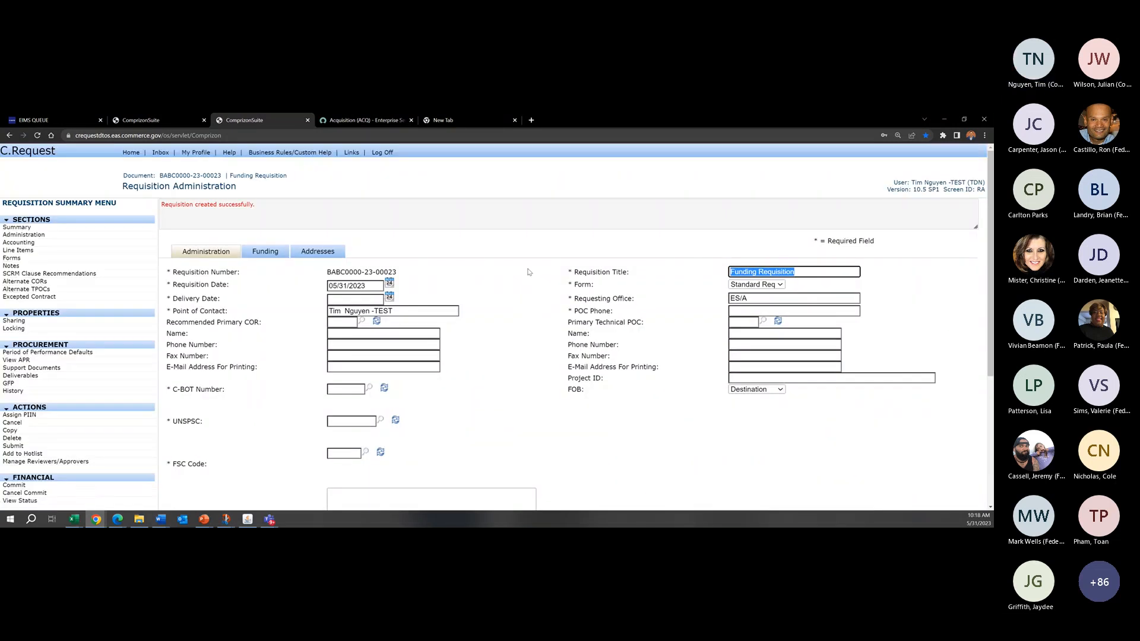
Step: Review the new requisition's document number, title and required fields on the Requisition Administration page
left_click_drag(202, 175, 222, 175)
left_click(221, 175)
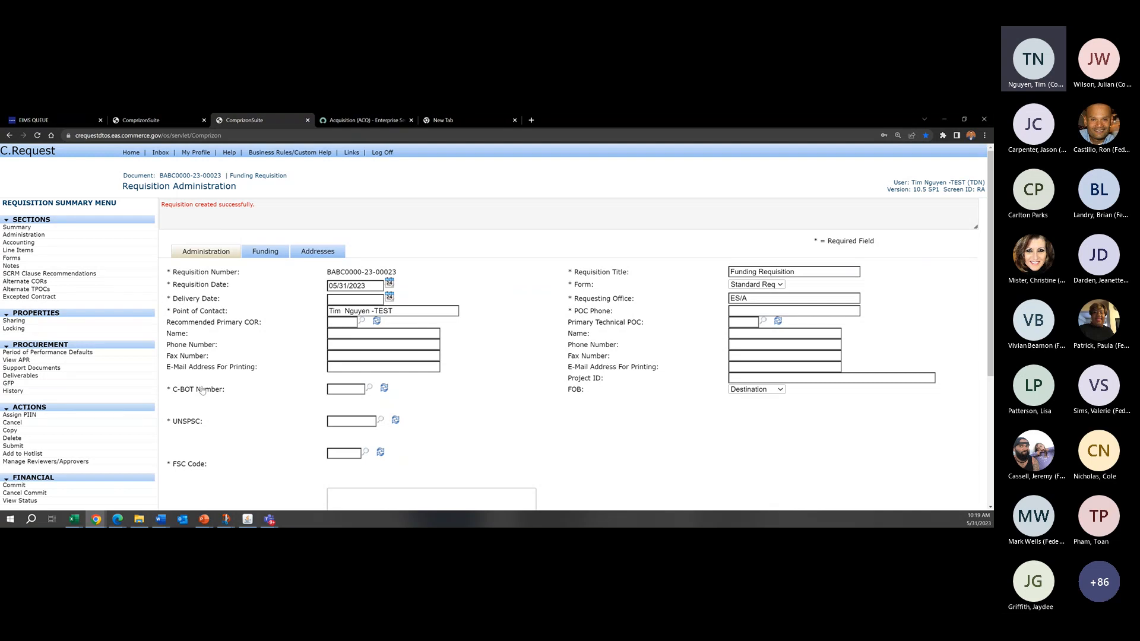
scroll(797, 308, "down", 4)
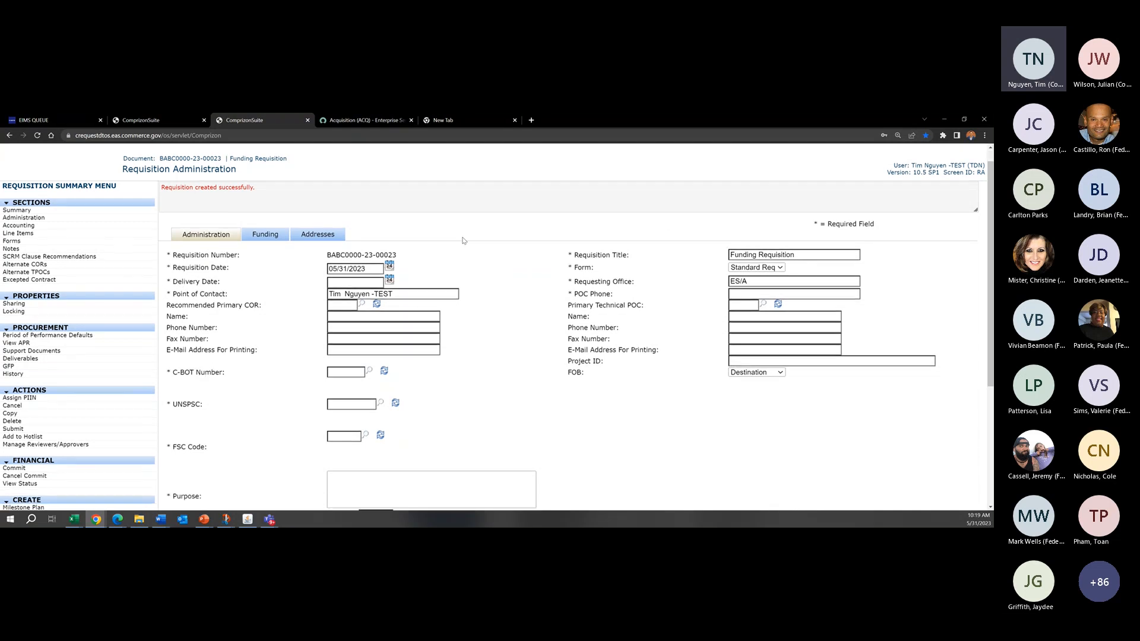
scroll(570, 285, "up", 2)
scroll(552, 273, "up", 3)
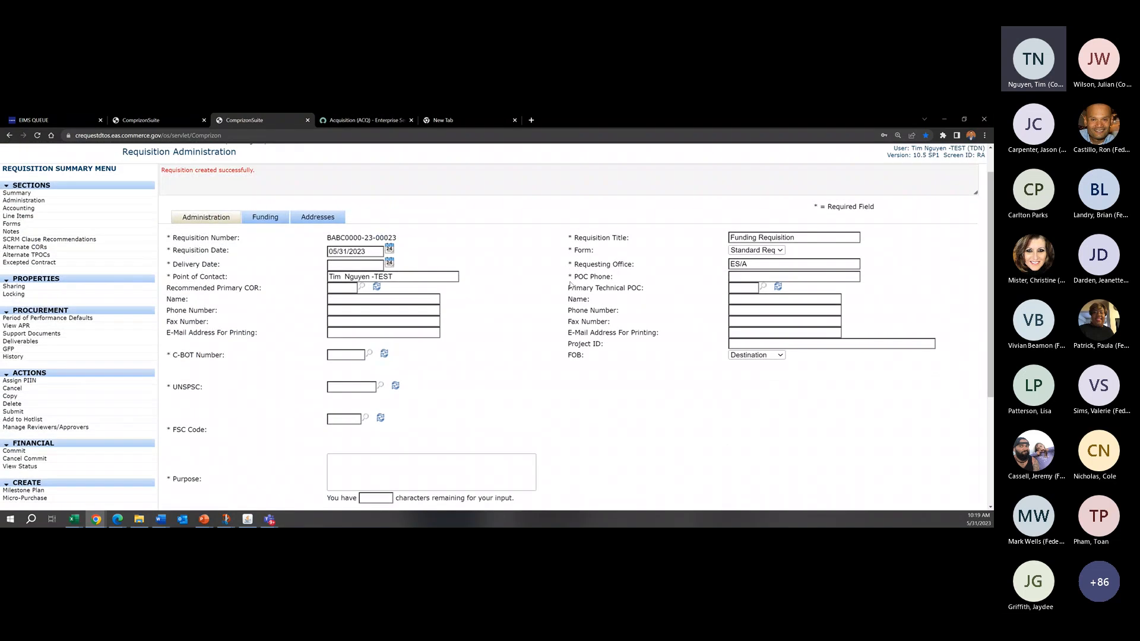
scroll(481, 237, "up", 1)
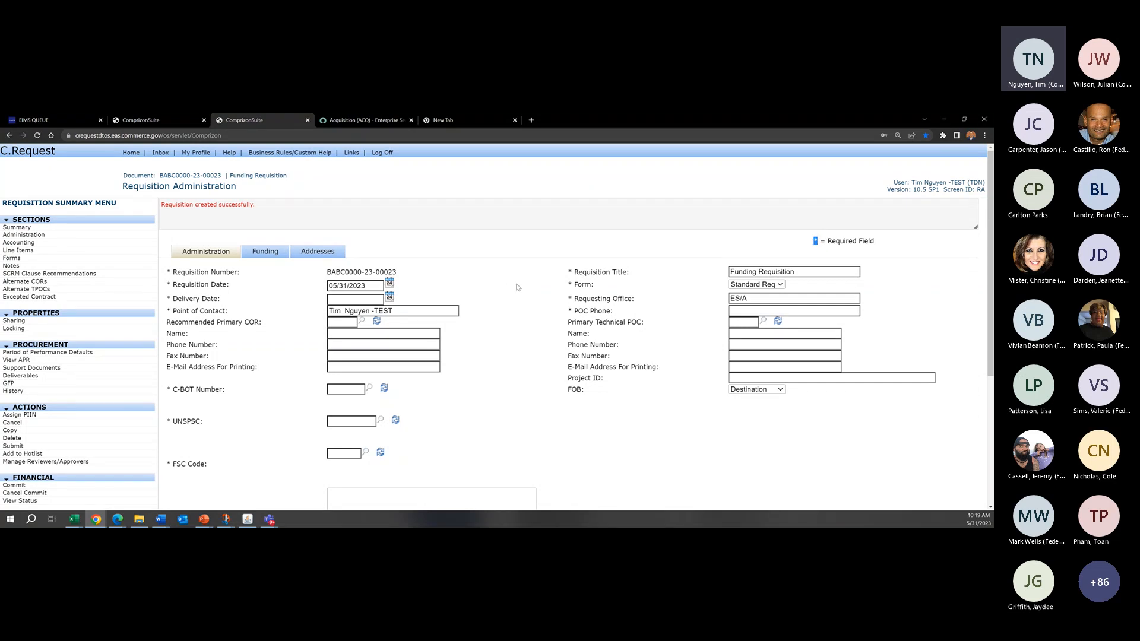
Step: Try to save the incomplete Administration page and read through the list of missing mandatory fields
scroll(716, 402, "down", 3)
left_click(547, 424)
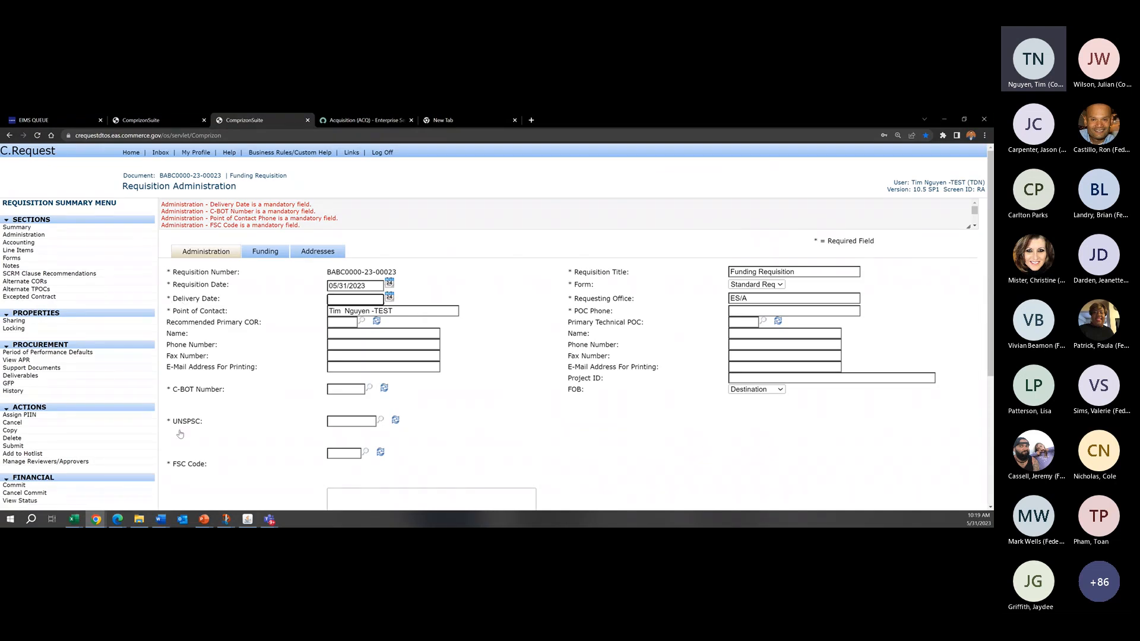
left_click(331, 207)
scroll(909, 202, "down", 2)
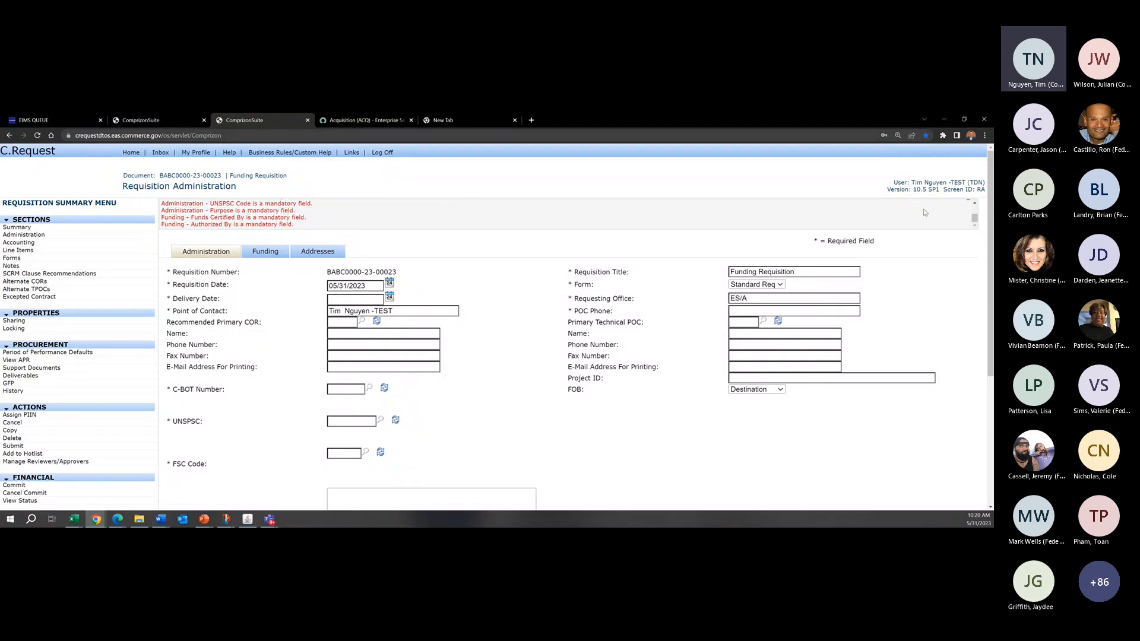
Step: Set the requisition's Delivery Date to 05/31/2023 and enter the point of contact's phone number
left_click(389, 297)
left_click(389, 398)
left_click(744, 311)
type("1111111111")
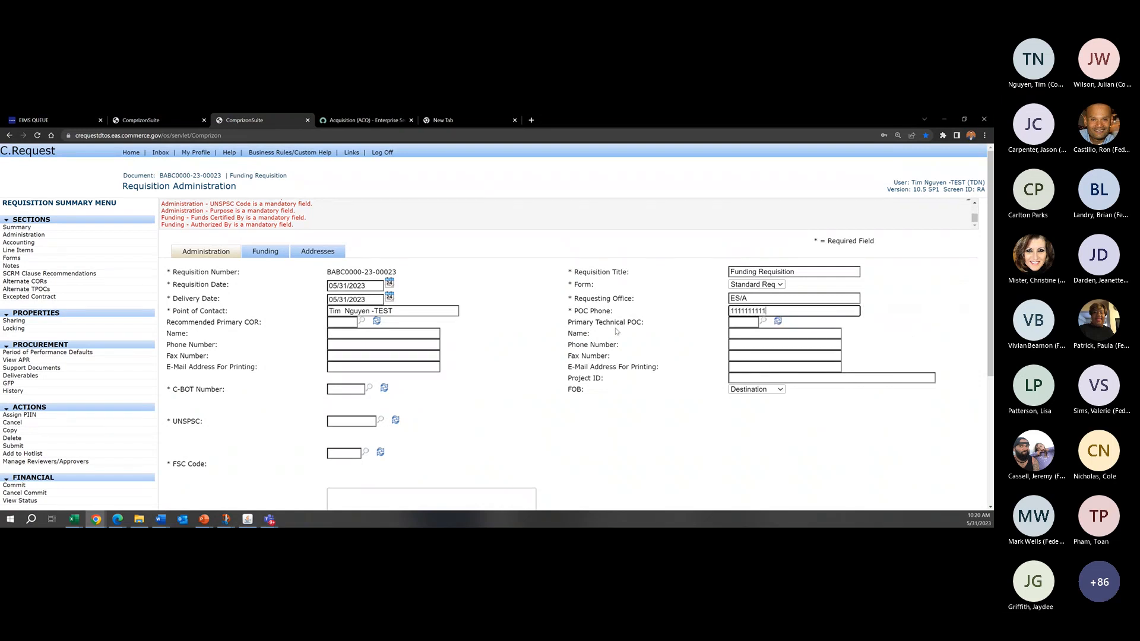
Step: Examine the remaining required Administration fields, including C-BOT Number, UNSPSC, FSC Code and Purpose
scroll(617, 332, "down", 2)
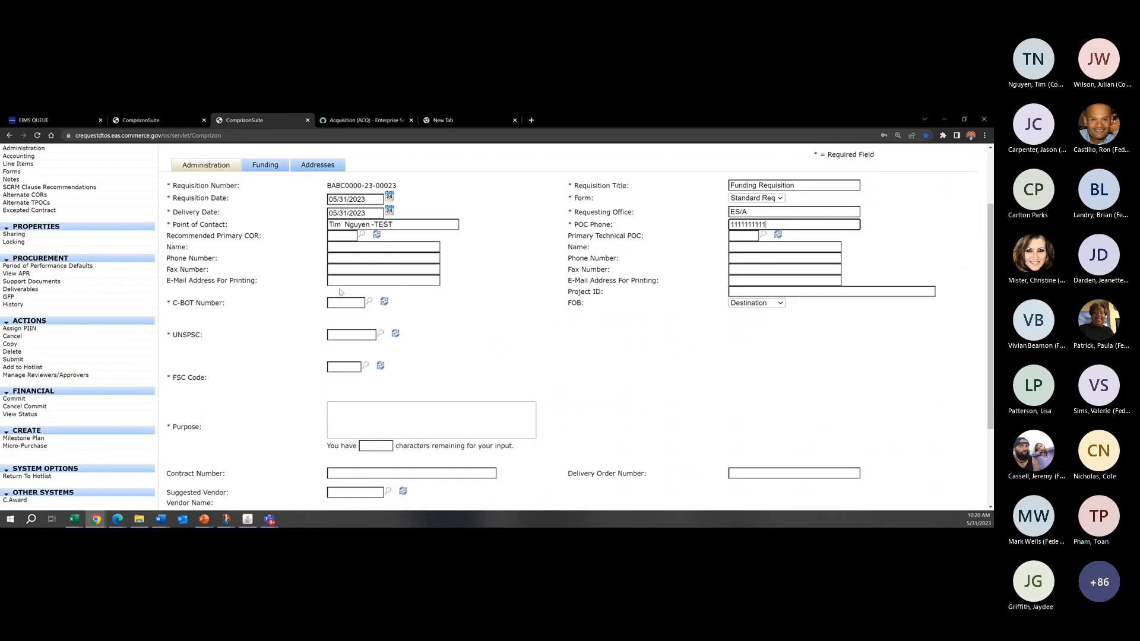
scroll(592, 250, "down", 3)
scroll(593, 251, "up", 4)
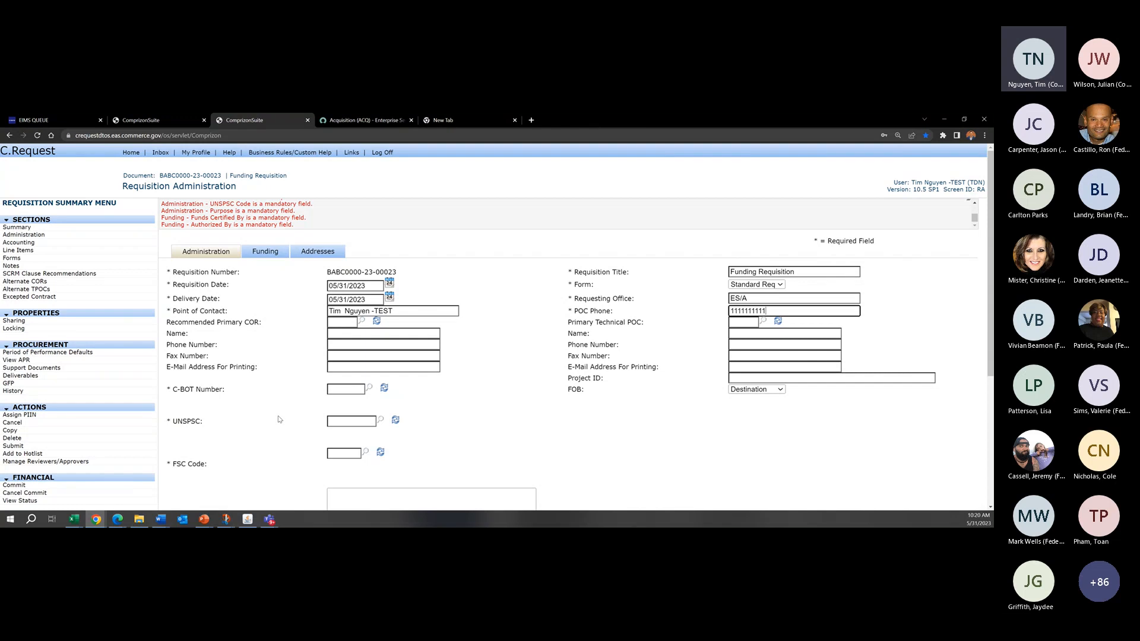
left_click(194, 395)
scroll(421, 362, "down", 2)
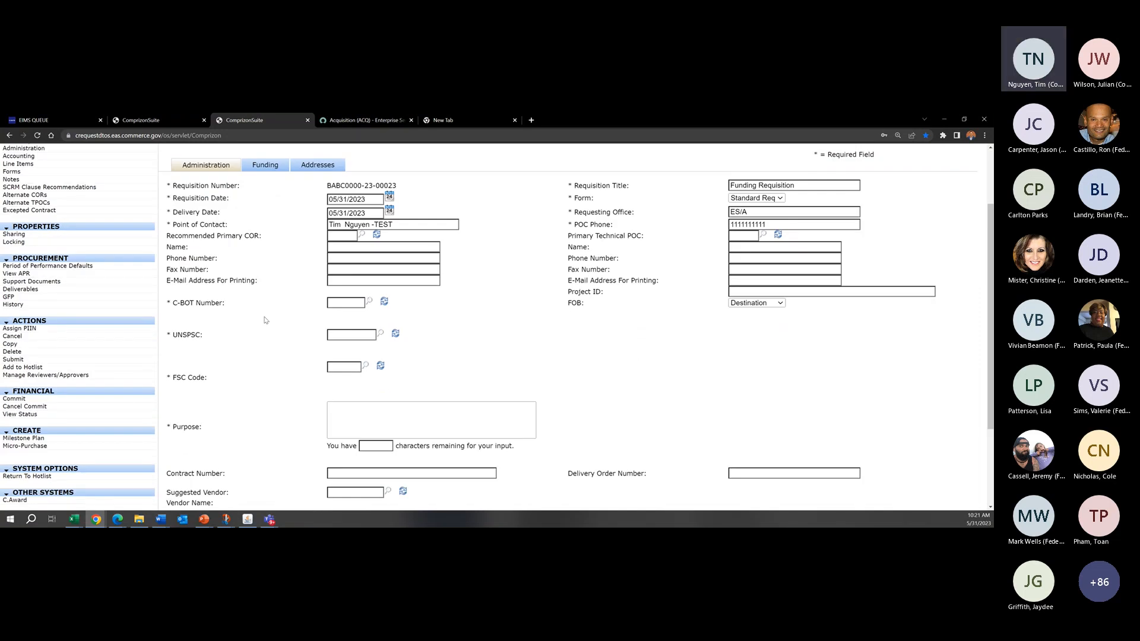
scroll(267, 321, "up", 1)
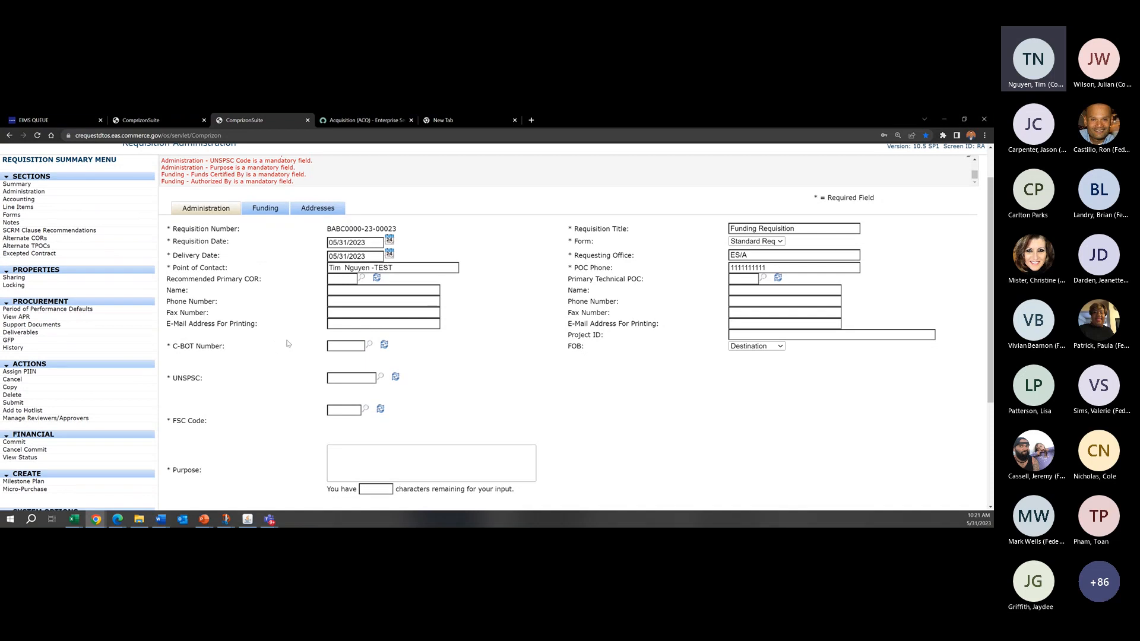
scroll(249, 288, "up", 1)
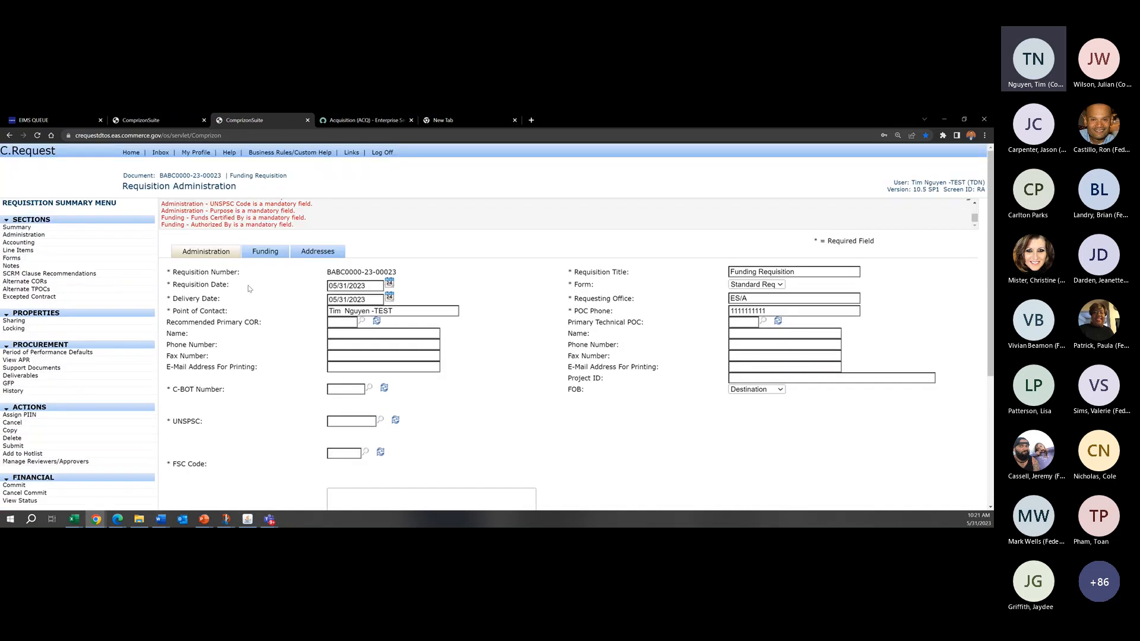
Step: Open the C-BOT Number lookup and search for C-BOT Descriptions containing "trees"
scroll(485, 370, "down", 1)
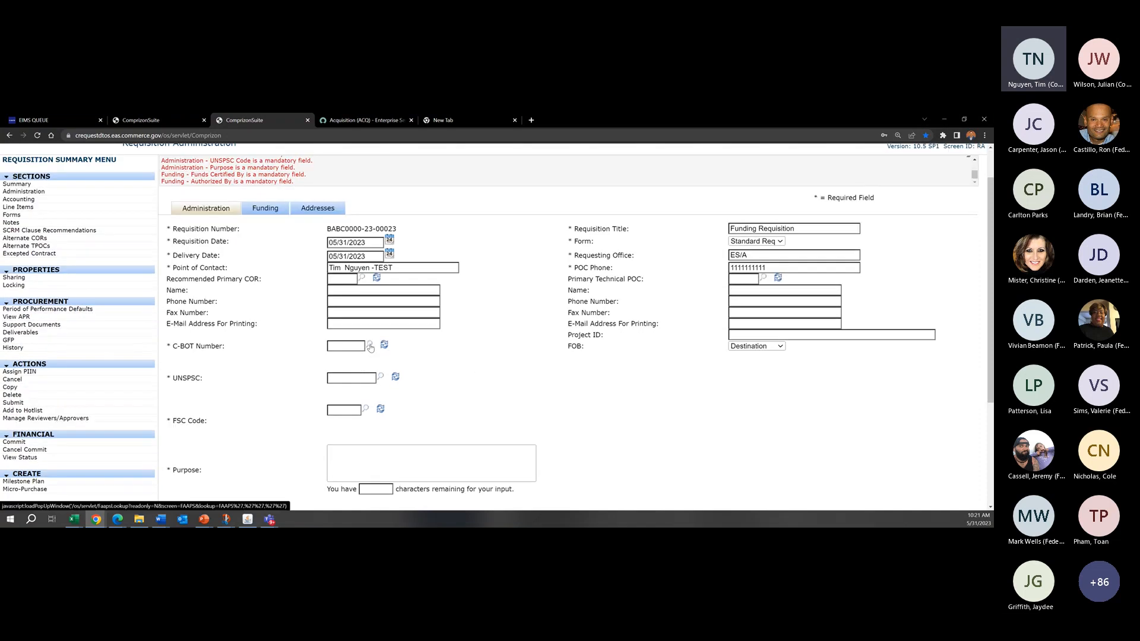
left_click(369, 346)
left_click_drag(791, 244, 504, 213)
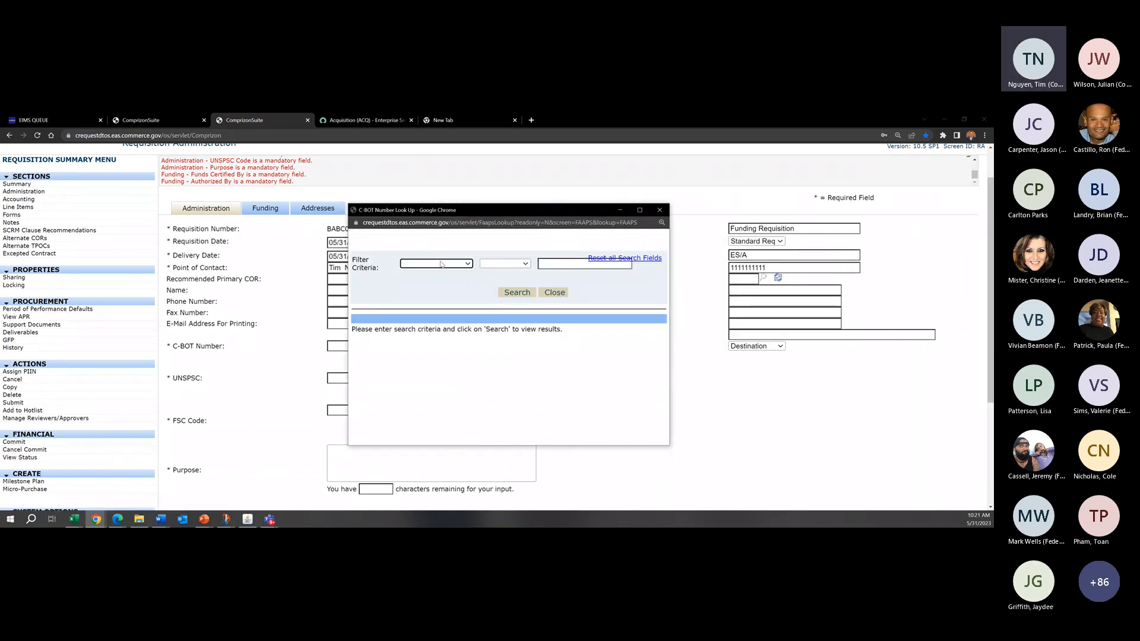
left_click(449, 264)
left_click(471, 242)
left_click(465, 264)
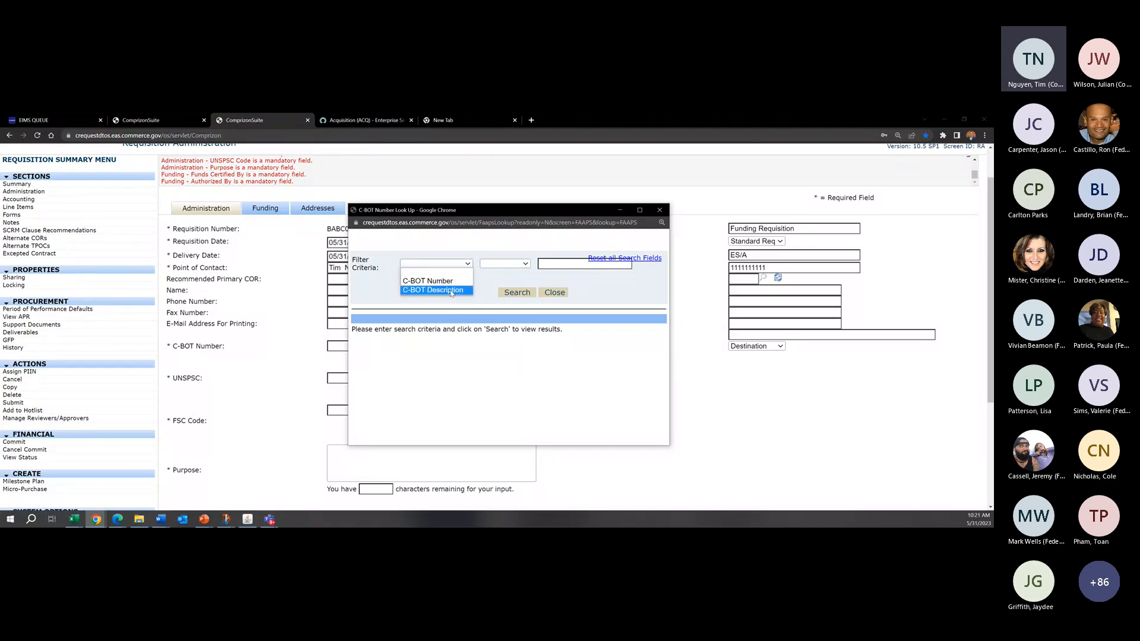
left_click(450, 290)
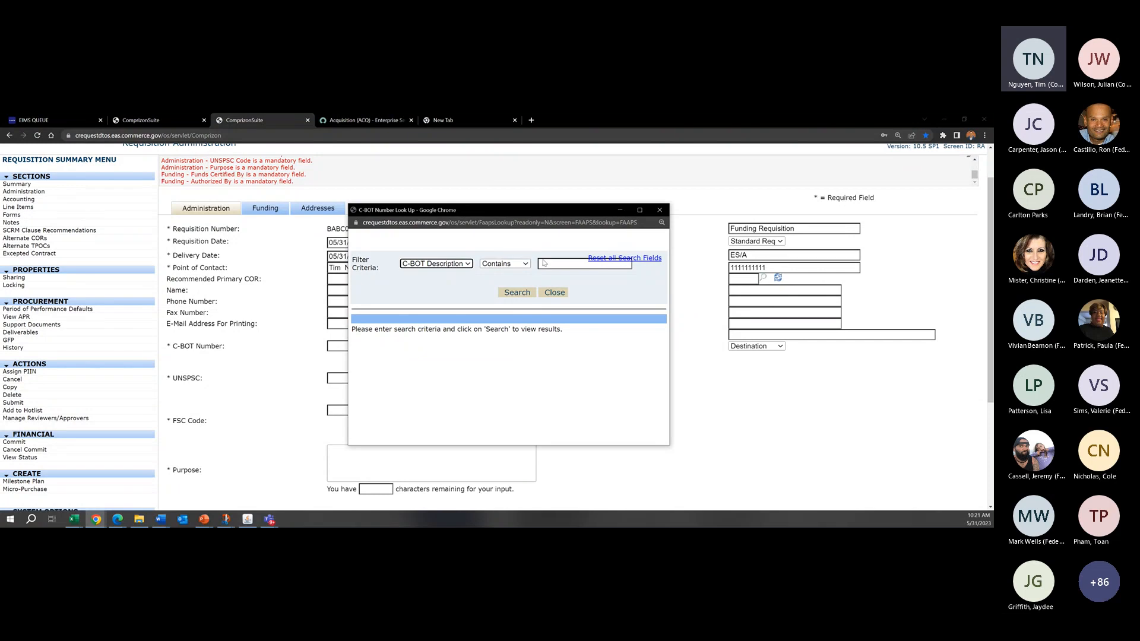
left_click(564, 264)
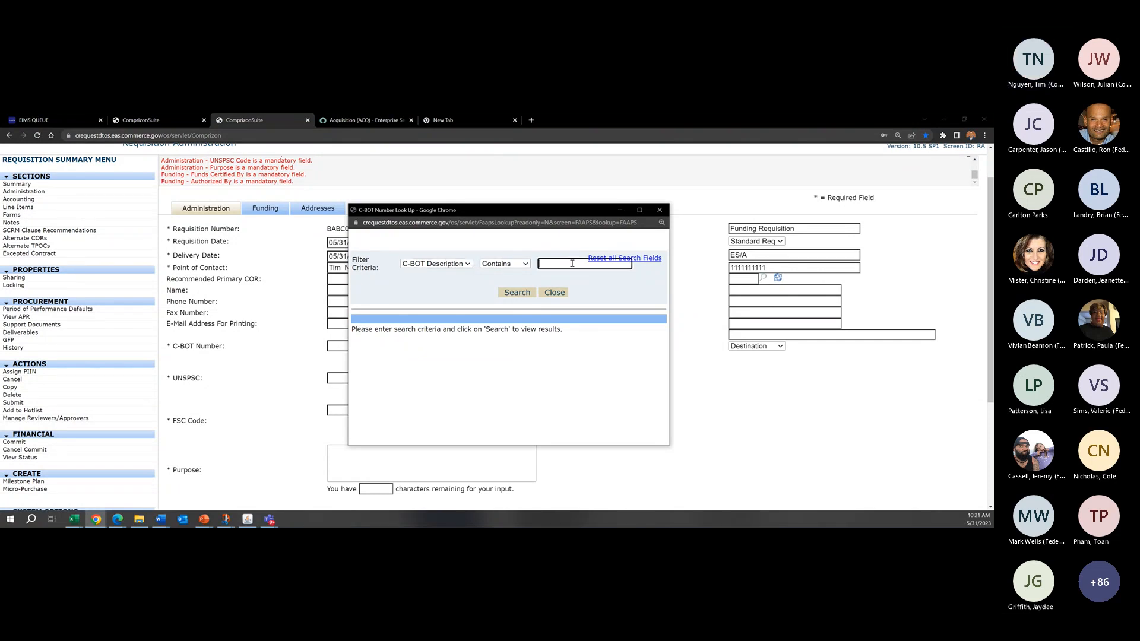
type("trees")
left_click(511, 294)
Step: Search the C-BOT lookup again for descriptions containing "it"
left_click_drag(559, 265, 514, 270)
type("it")
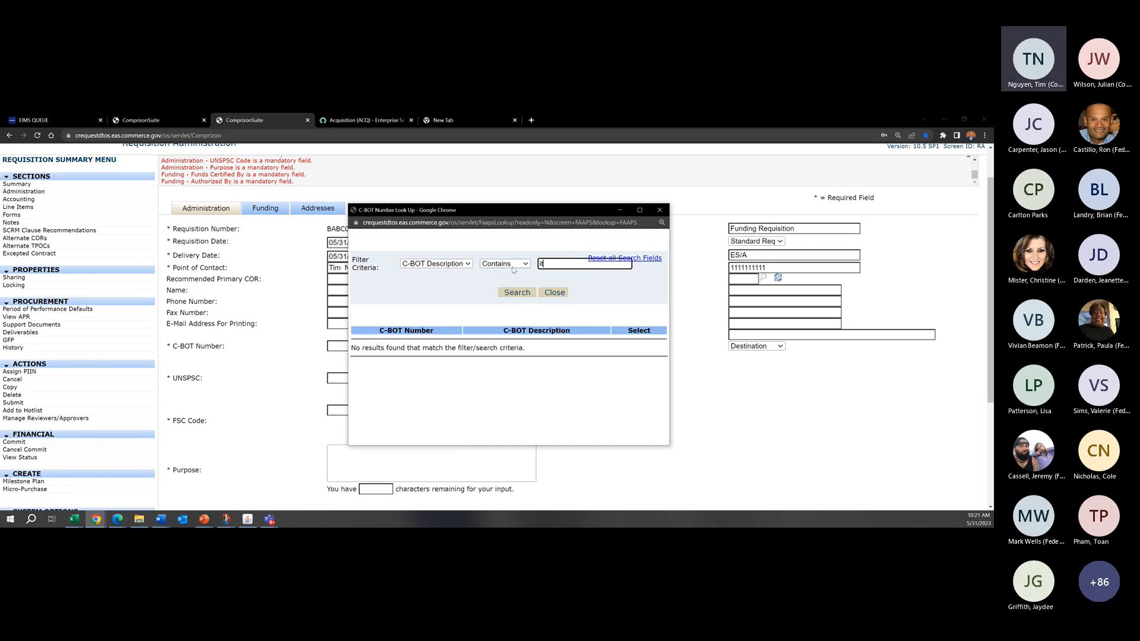
key("Return")
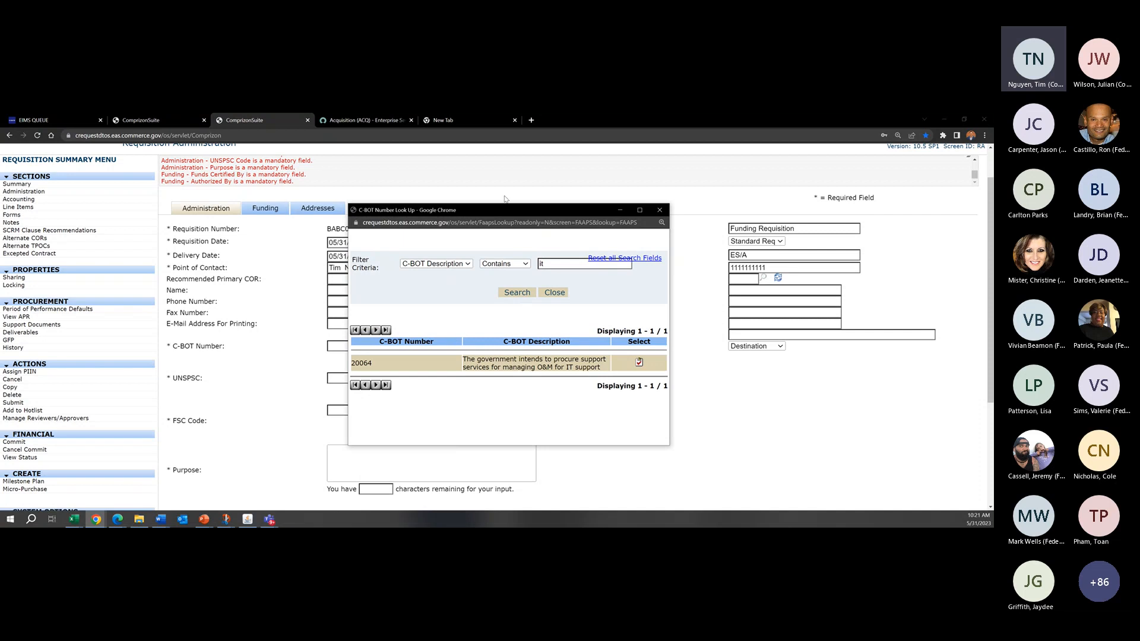
Step: Review the lookup's filter choices and the listed C-BOT number, and return to the requisition form without selecting it
left_click_drag(513, 206, 514, 198)
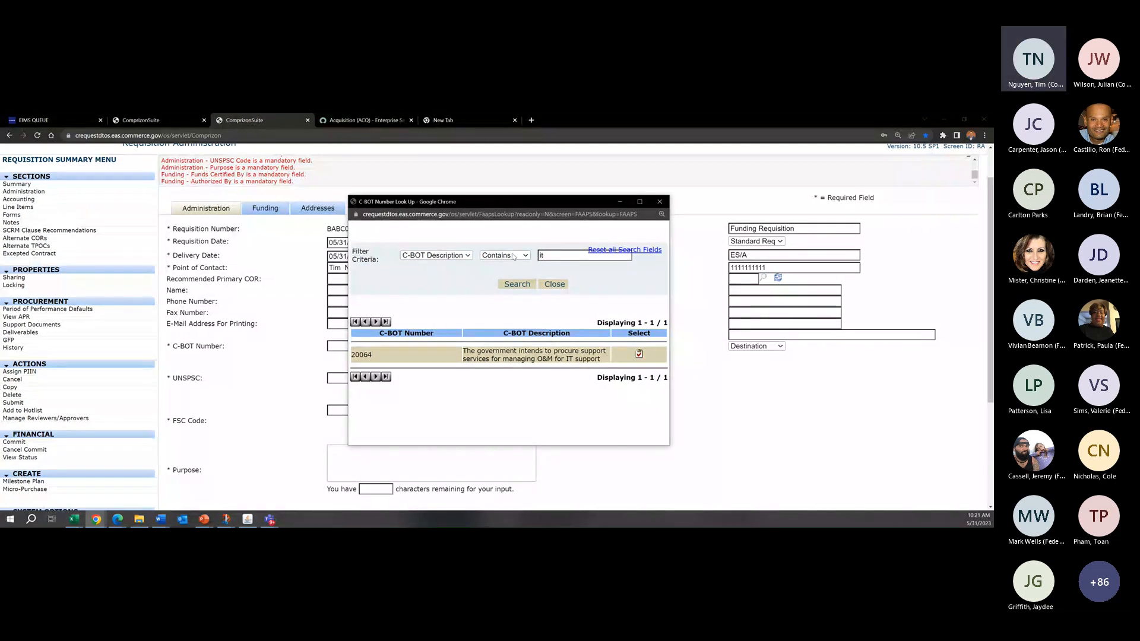
left_click(446, 259)
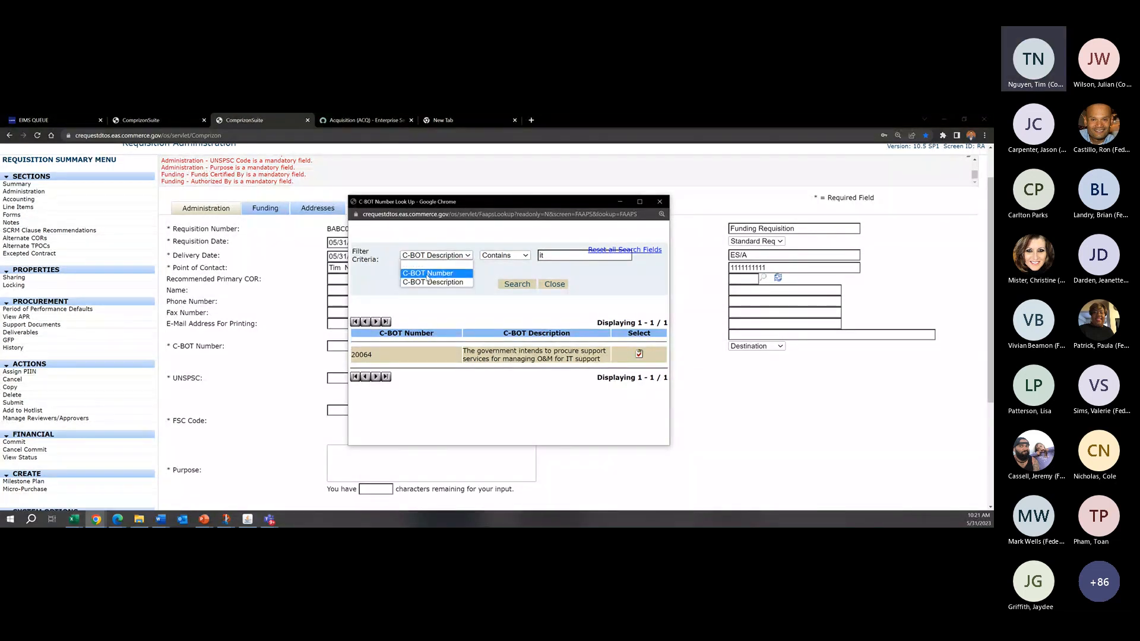
left_click(428, 324)
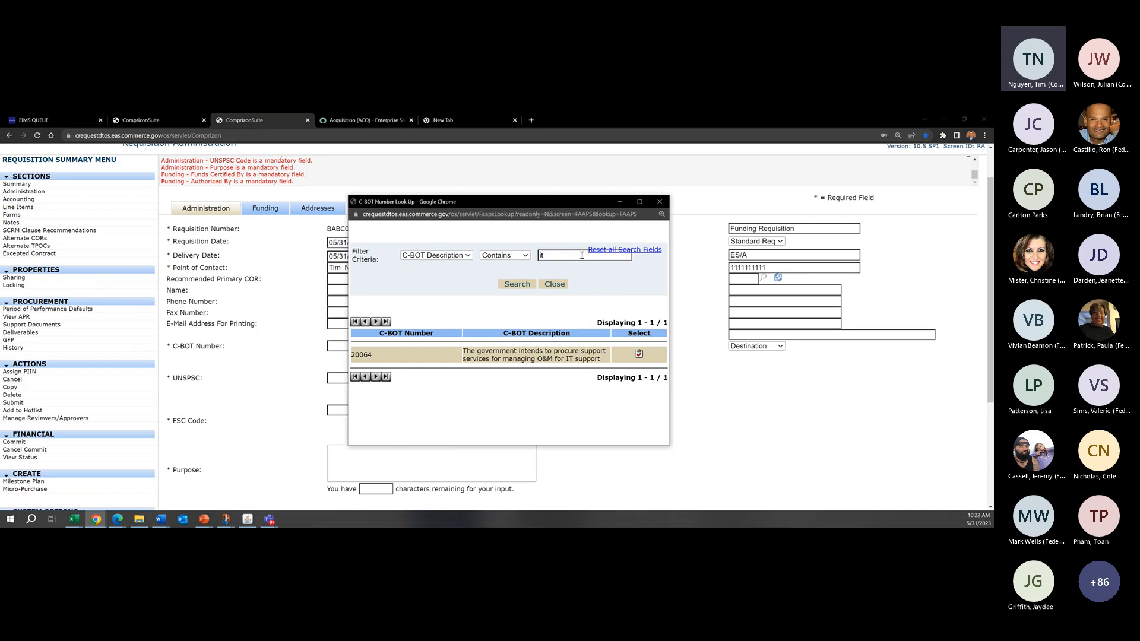
mouse_move(372, 359)
left_mouse_down()
mouse_move(343, 352)
mouse_move(381, 358)
mouse_move(353, 355)
left_mouse_up()
key("ctrl+c")
left_click(485, 195)
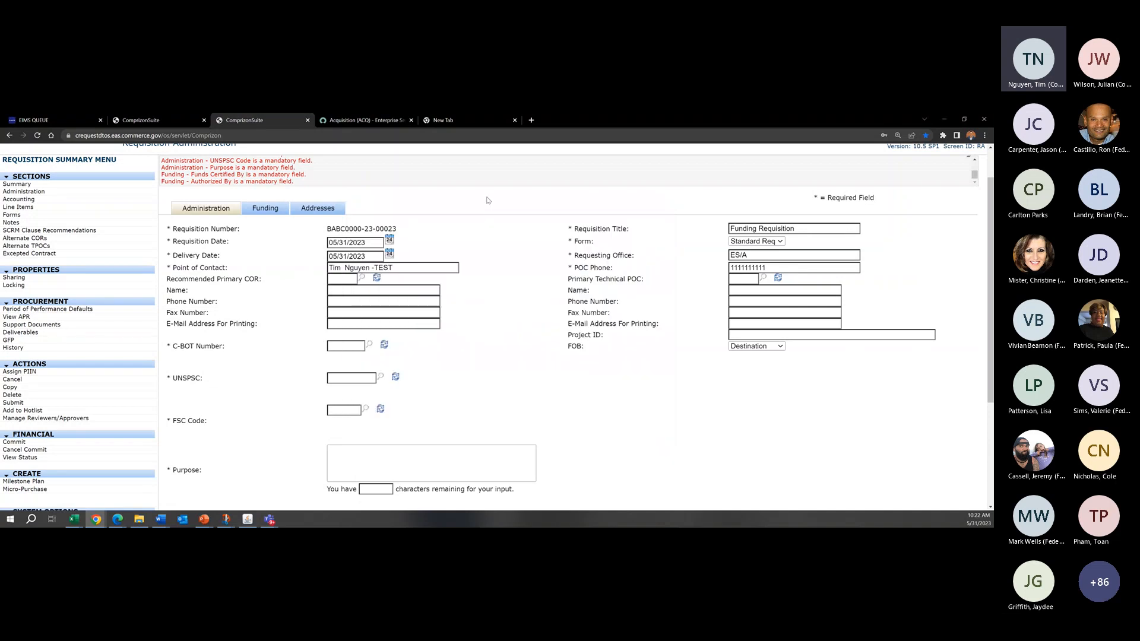
Step: Enter 20064 as the requisition's C-BOT Number and load its description
left_click(346, 345)
key("ctrl+v")
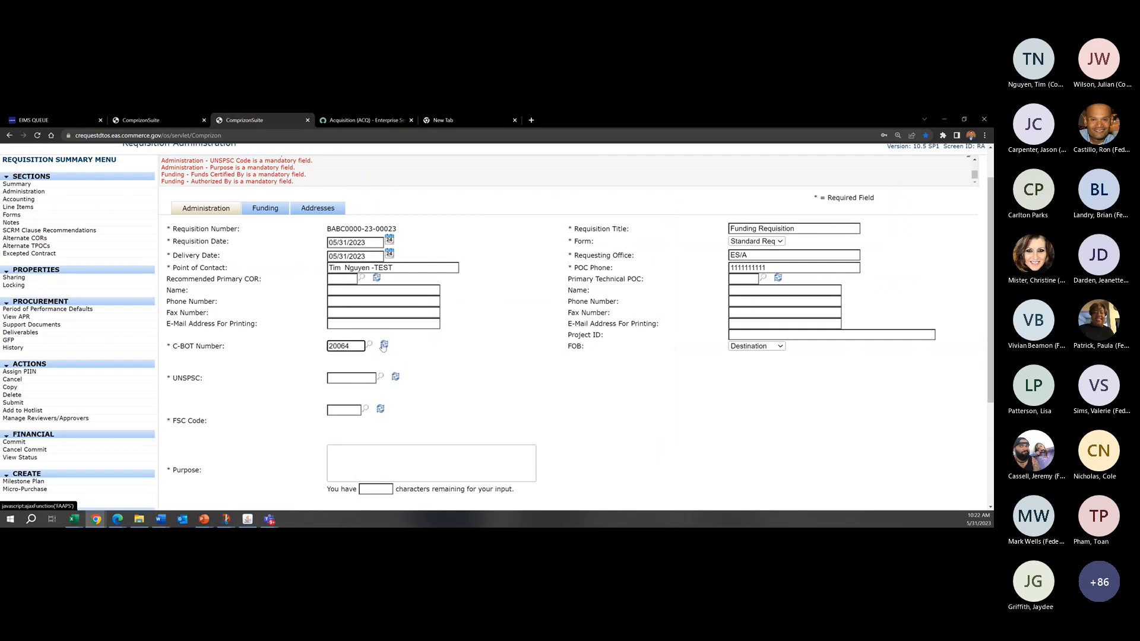
left_click(384, 347)
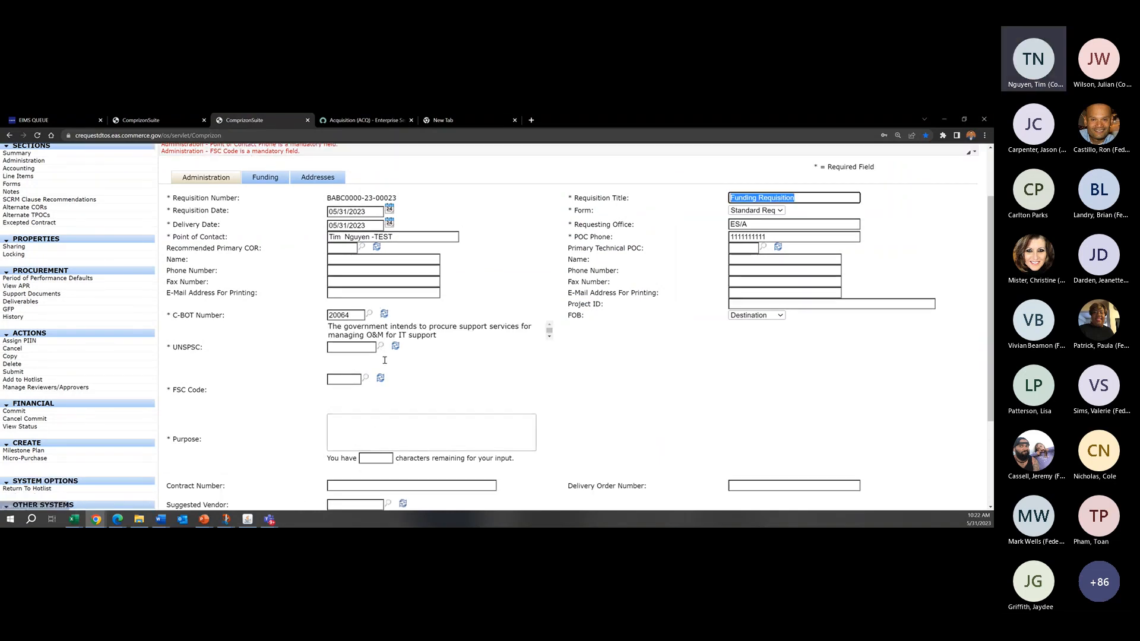
left_click(427, 328)
Step: Search the C-BOT Number lookup for numbers containing 20064 and select the matching IT support record
left_click(368, 314)
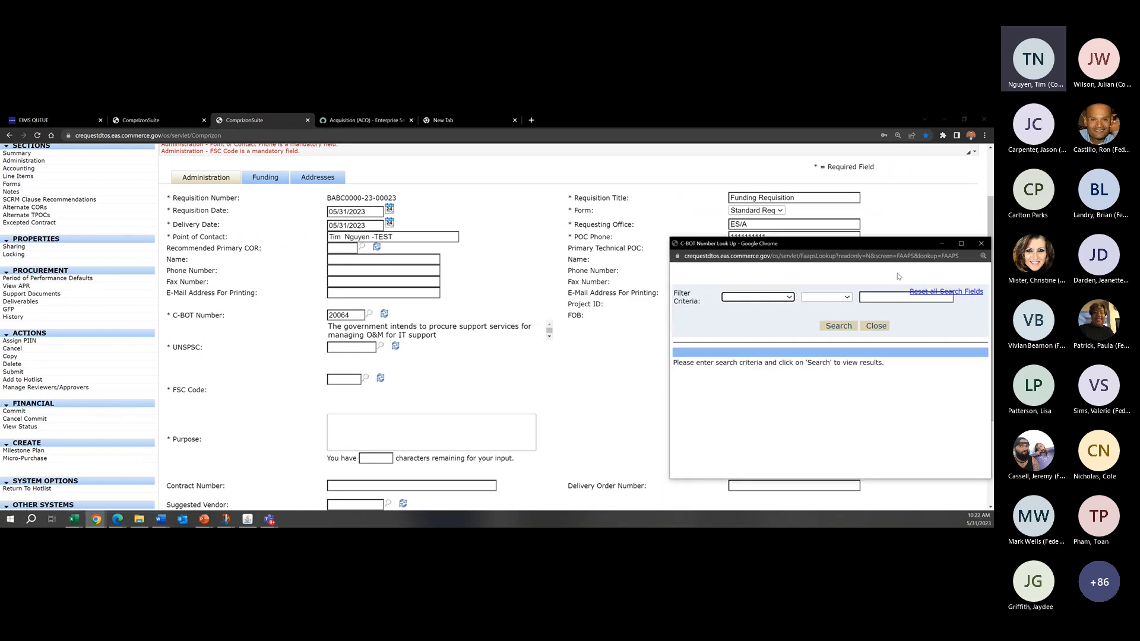
left_click(876, 296)
key("ctrl+v")
left_click(766, 297)
left_click(766, 315)
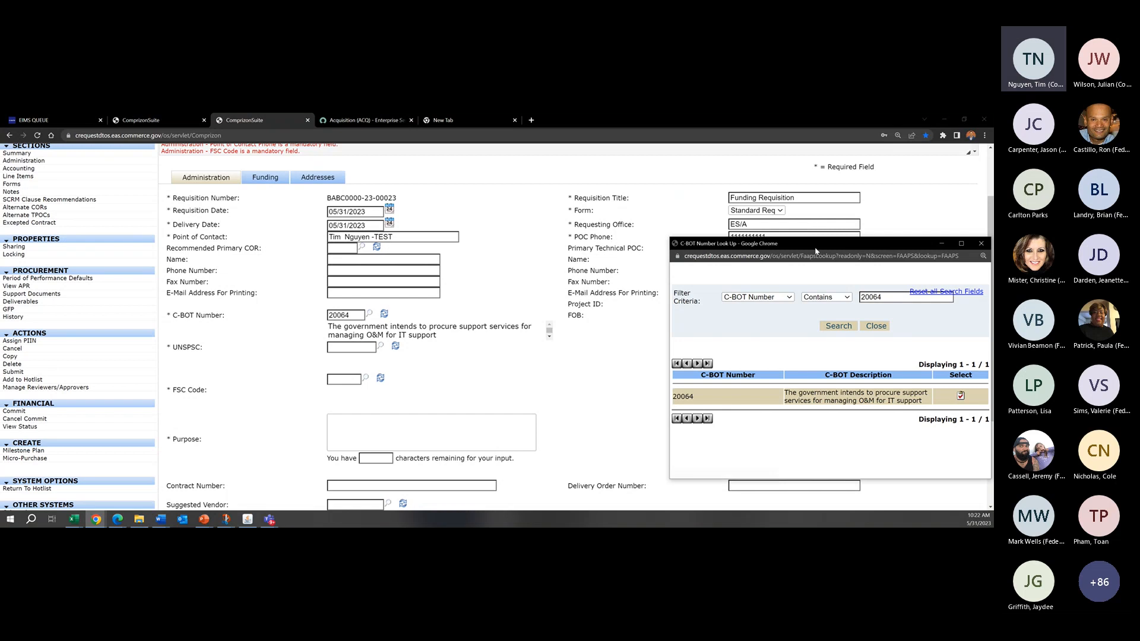
left_click_drag(808, 244, 699, 219)
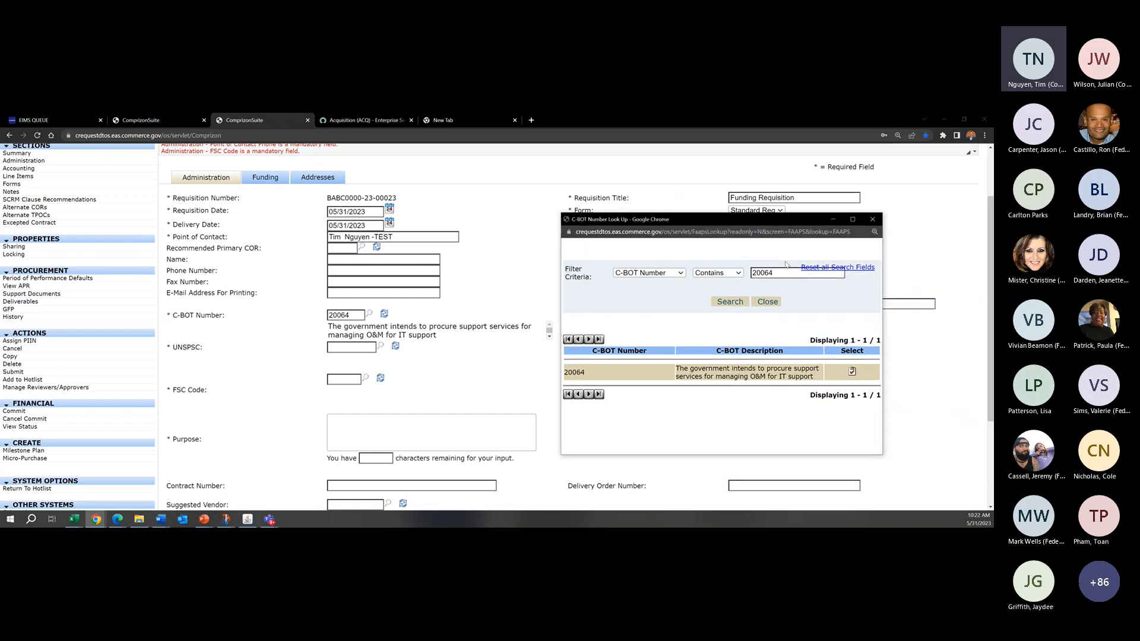
left_click(852, 374)
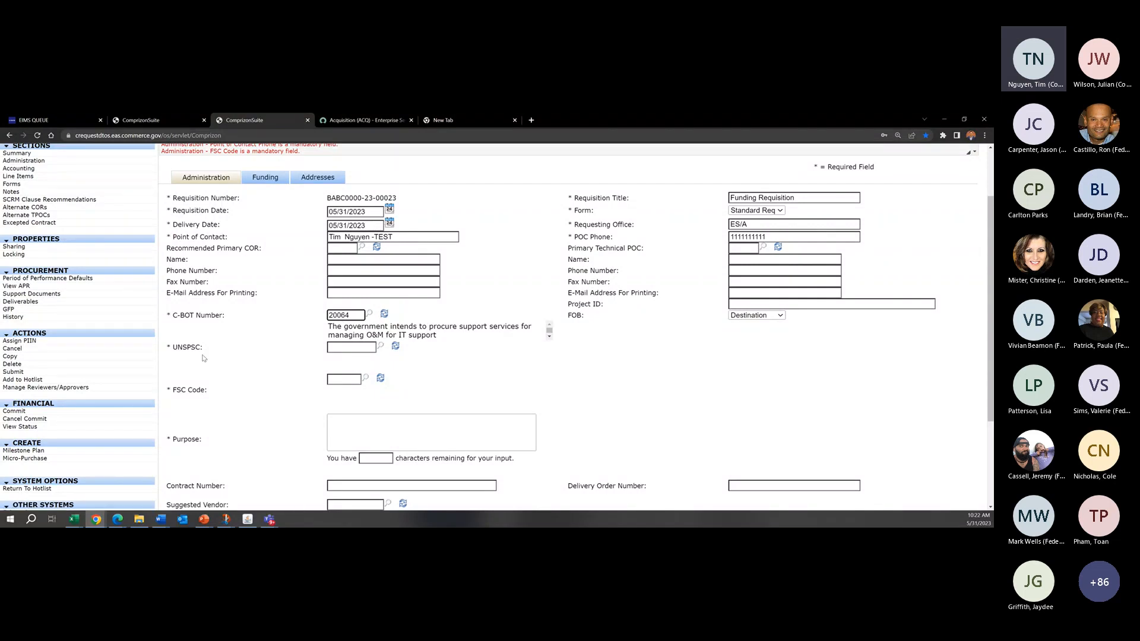
Step: Open the UNSPSC lookup and search for UNSPSC Titles containing "networking"
left_click(380, 349)
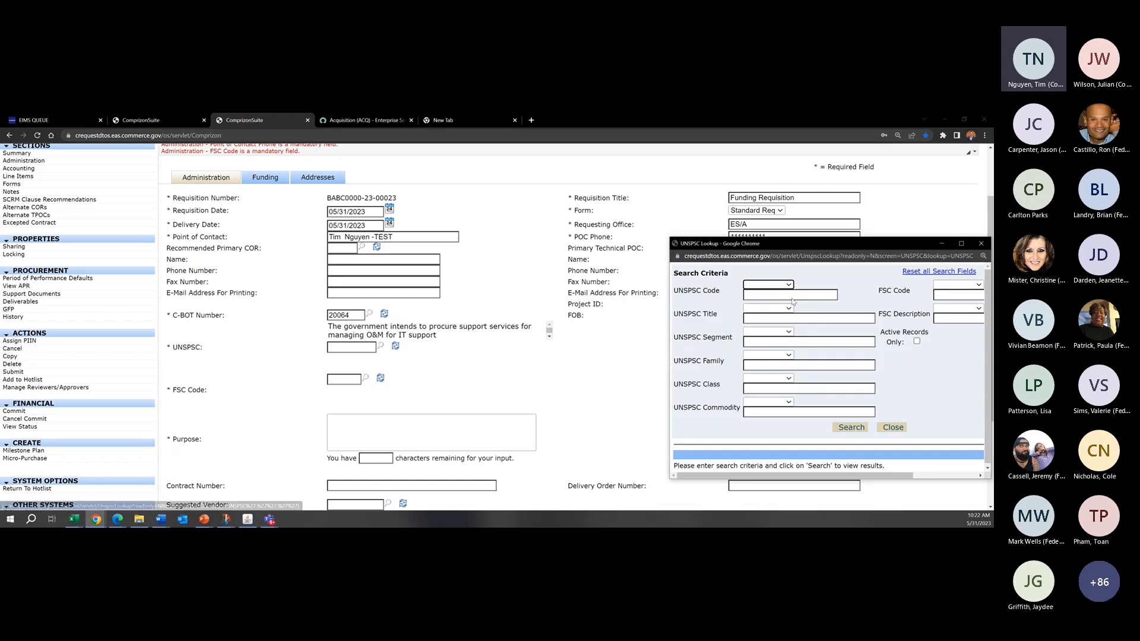
left_click_drag(853, 246, 693, 210)
left_click(608, 249)
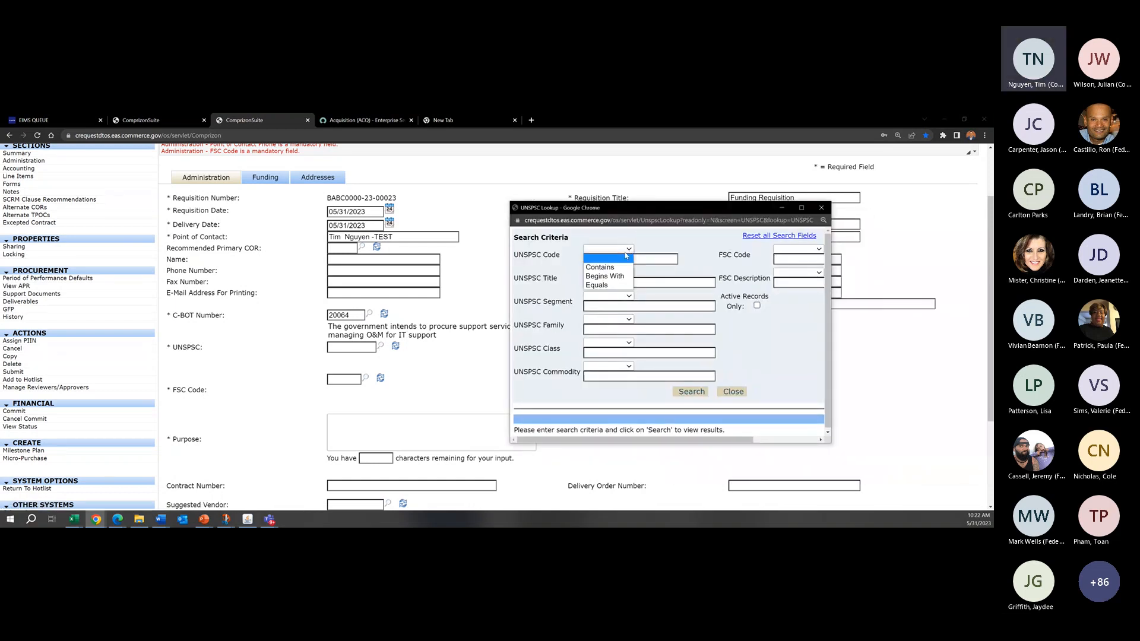
left_click(688, 247)
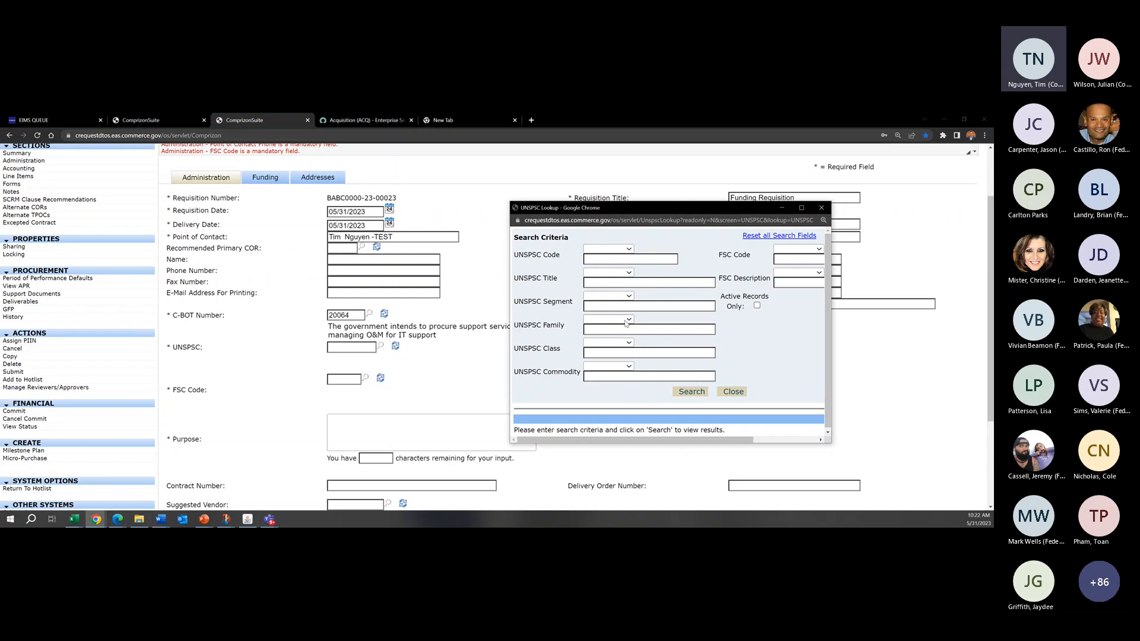
left_click(629, 273)
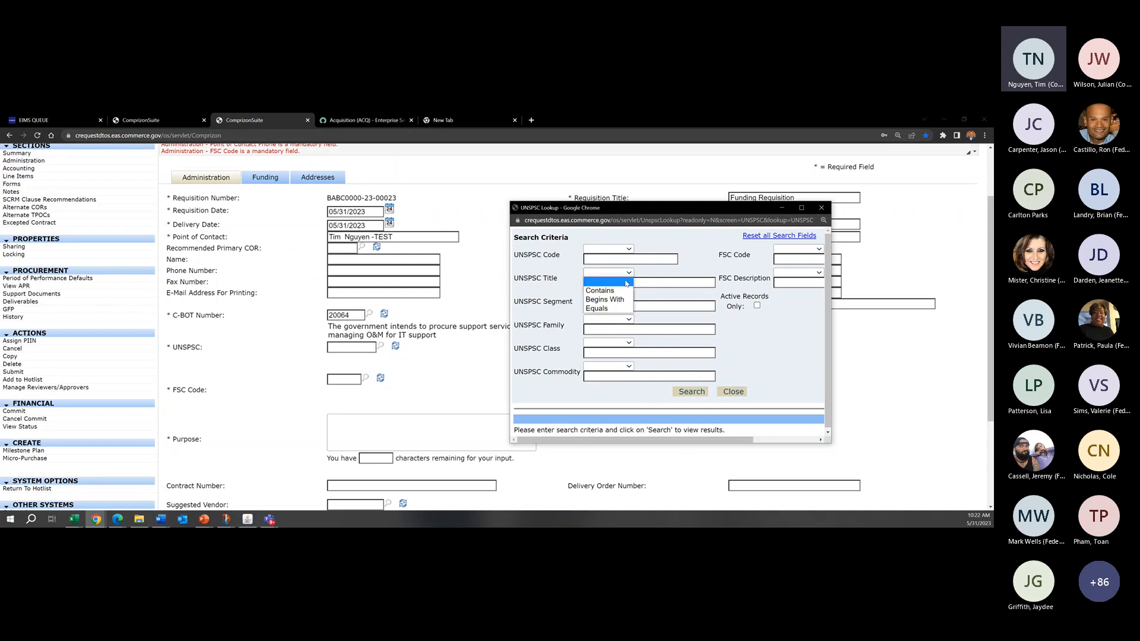
left_click(600, 287)
left_click(647, 281)
type("networking")
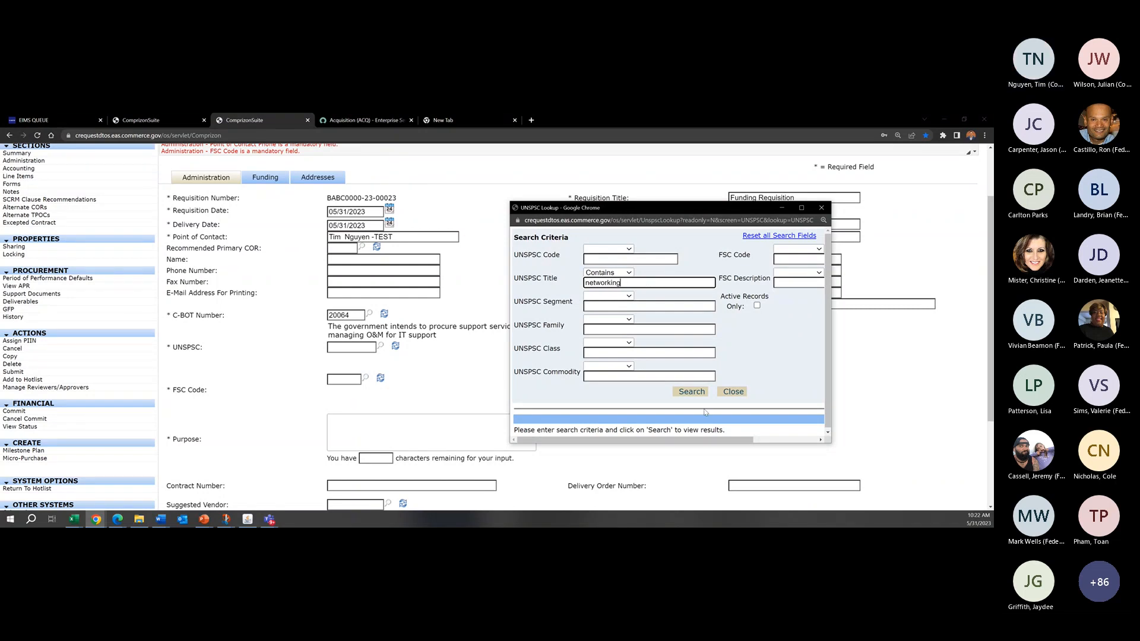
left_click(692, 391)
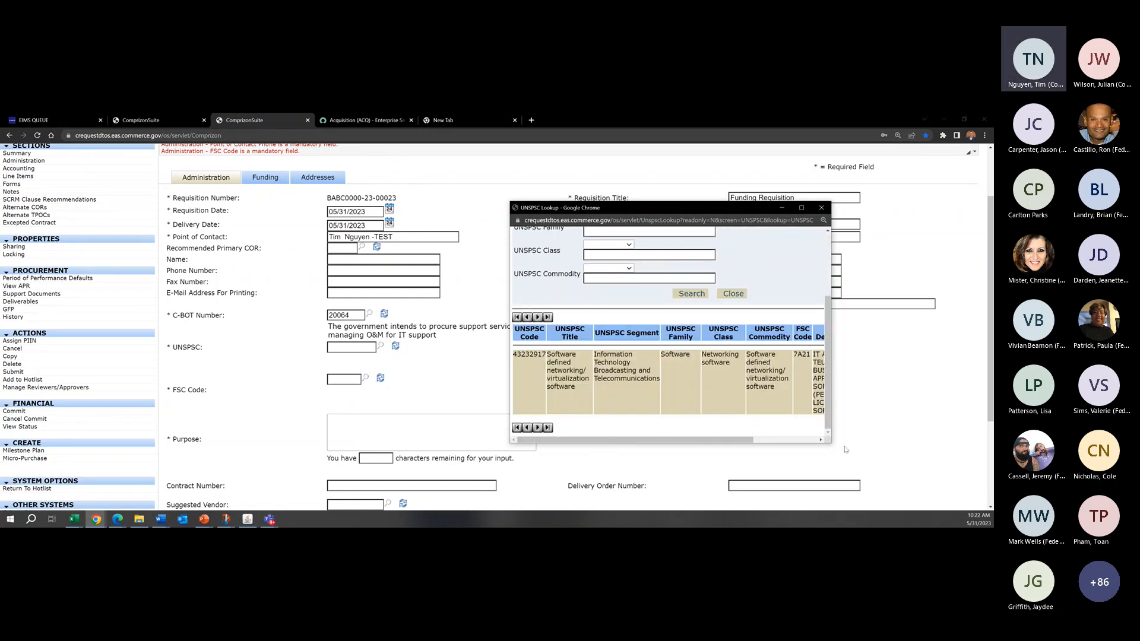
Step: Enlarge the lookup window and select UNSPSC 43232917, Software defined networking/ virtualization software, for the requisition
left_click_drag(831, 443, 936, 473)
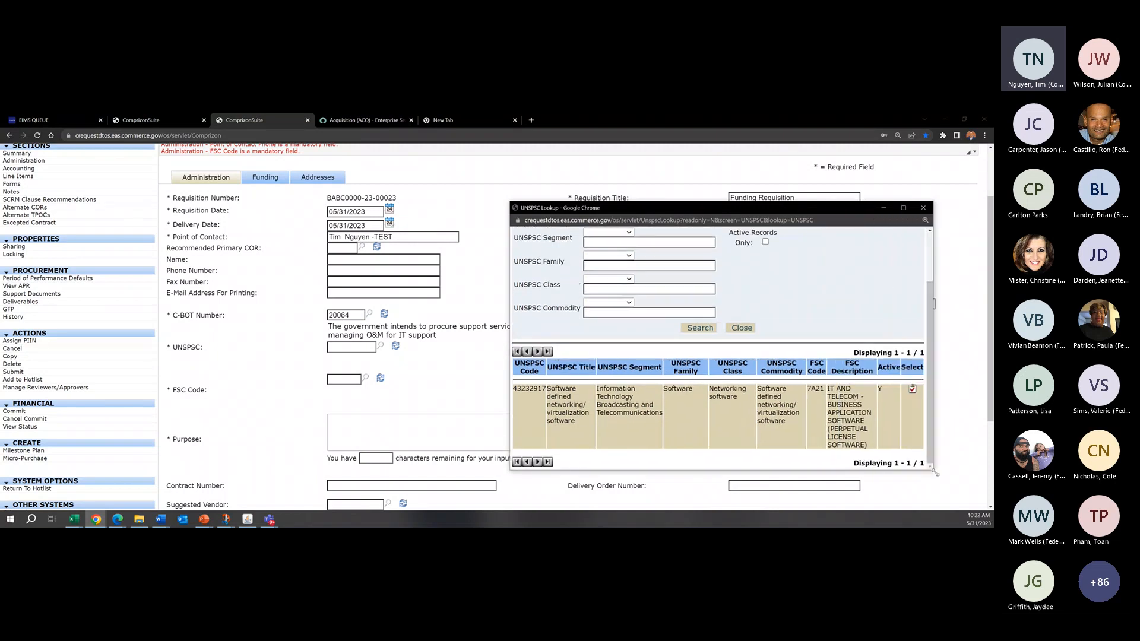
left_click_drag(814, 211, 703, 165)
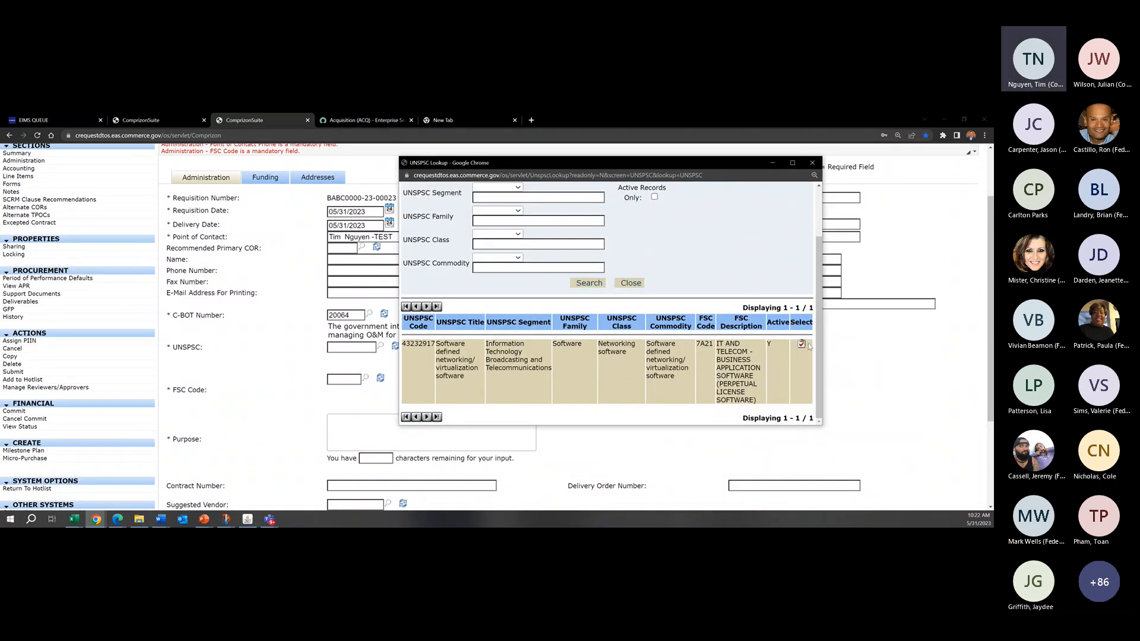
left_click(802, 342)
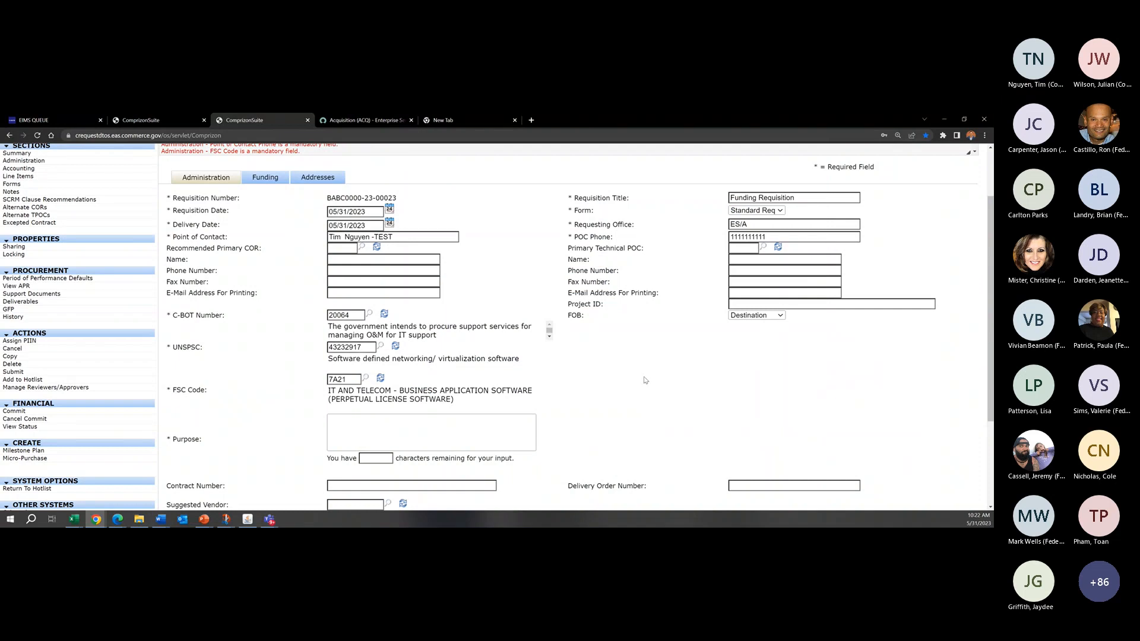
left_click_drag(208, 393, 187, 391)
left_click(228, 395)
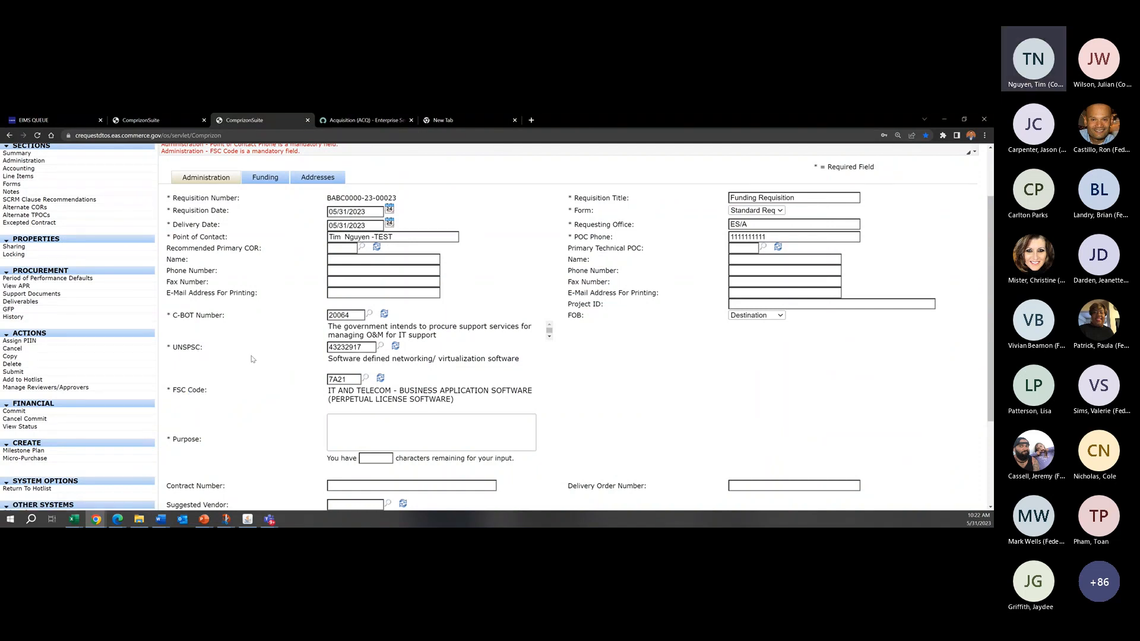
Step: Enter "Funding for Network Software and EQ" as the requisition's Purpose
scroll(246, 339, "down", 3)
scroll(236, 313, "up", 2)
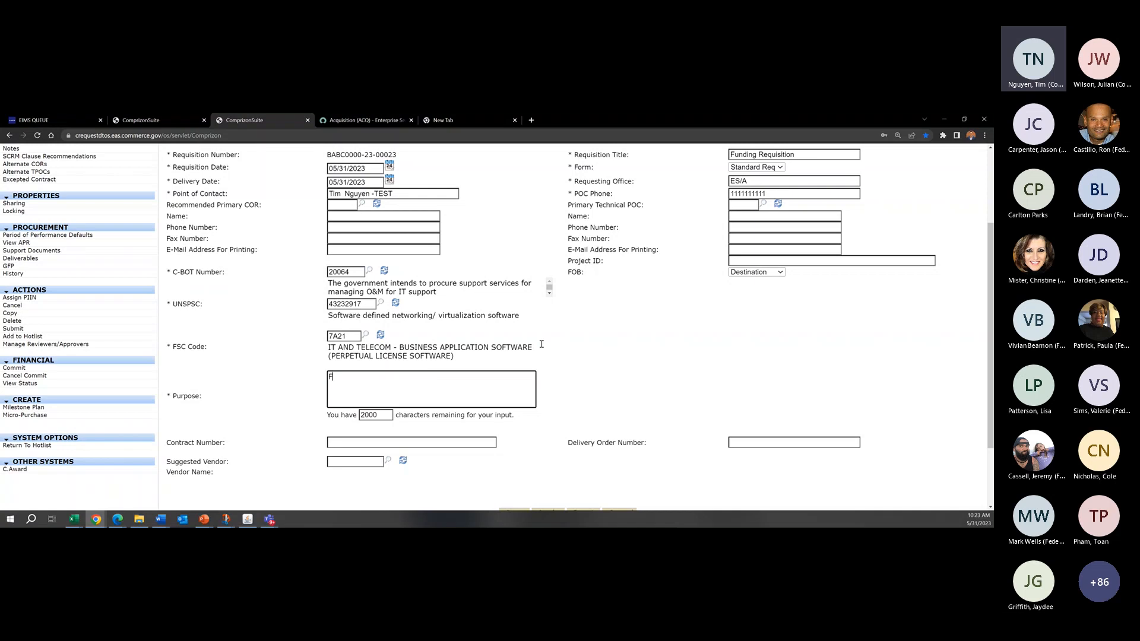
type("udn")
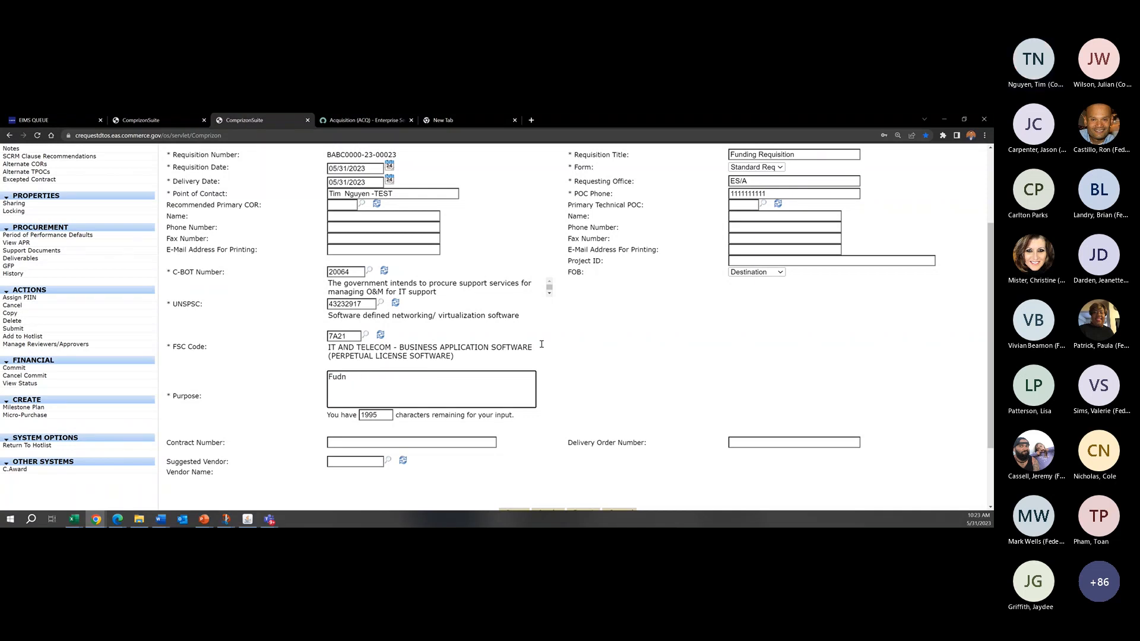
key("BackSpace")
key("BackSpace")
key("BackSpace")
type("nding for Network Software")
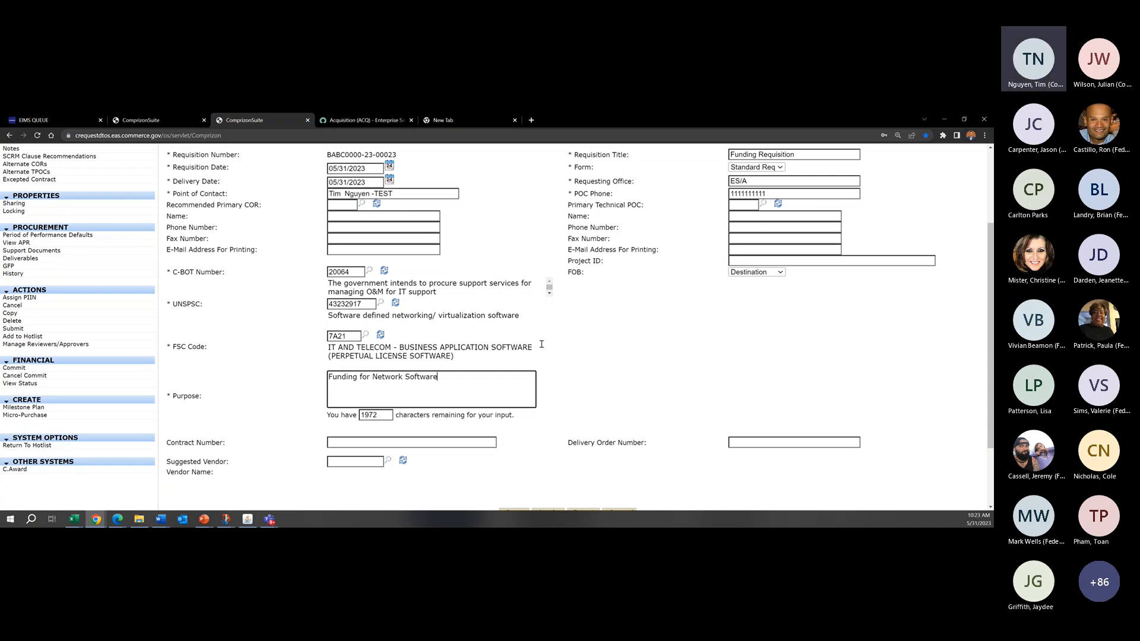
type(" and E")
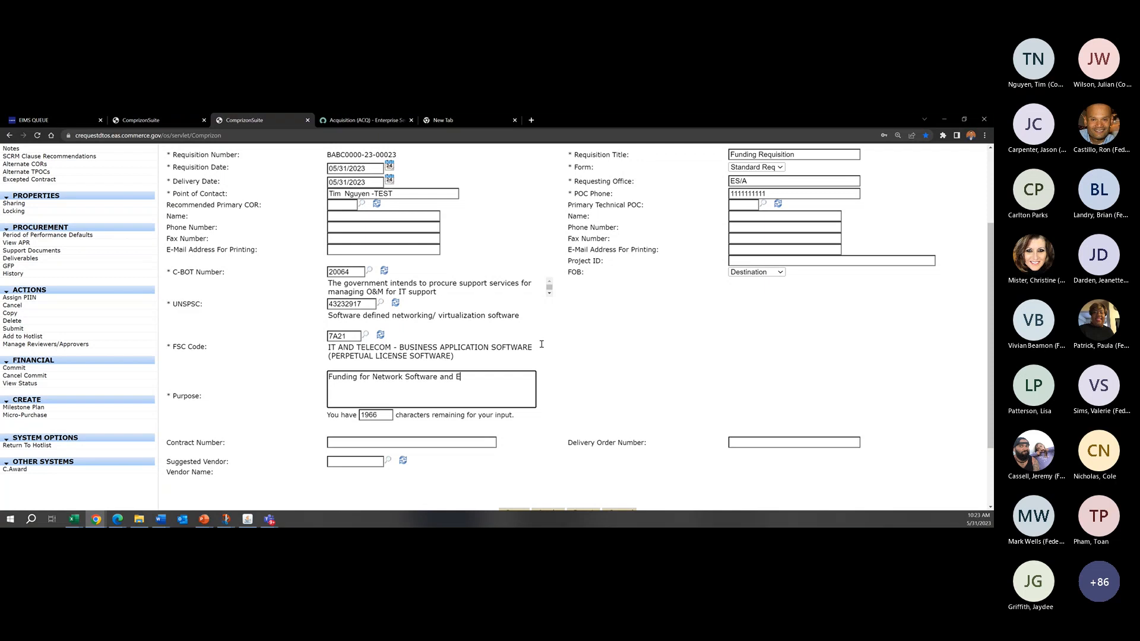
type("Q")
Step: Review the completed Administration fields and switch to the requisition's Funding information
scroll(418, 275, "up", 2)
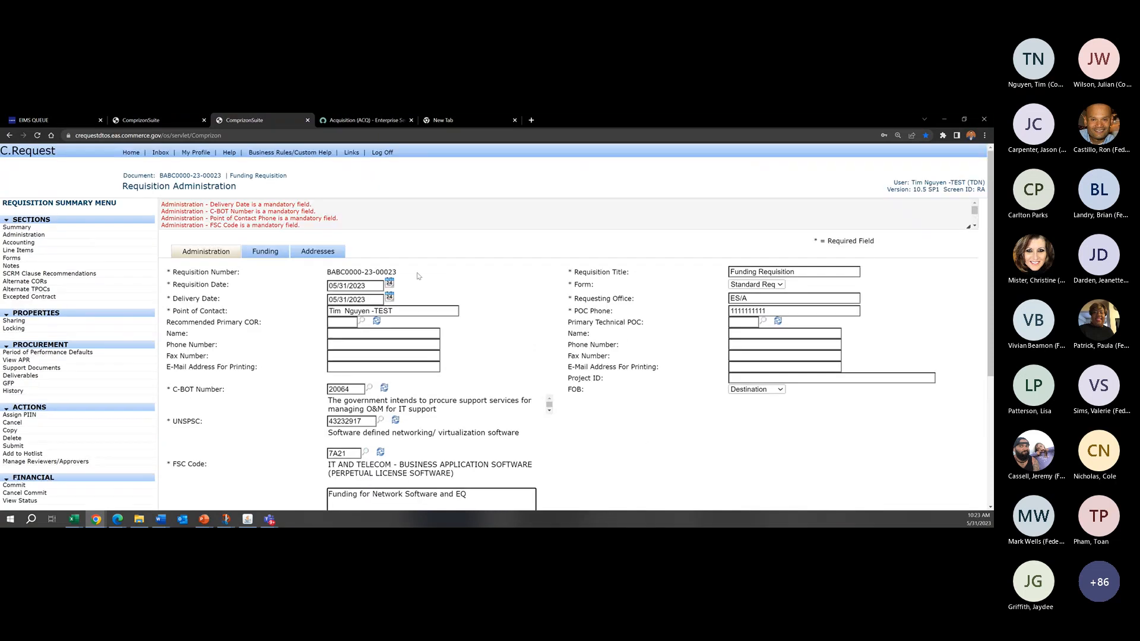
scroll(392, 270, "down", 3)
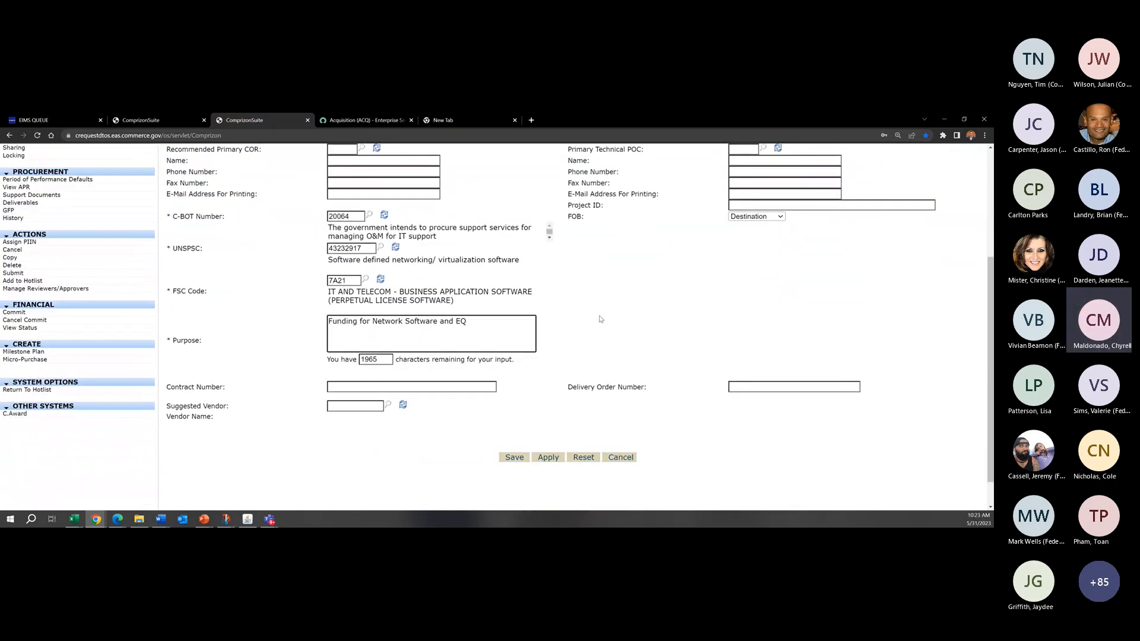
scroll(314, 291, "up", 3)
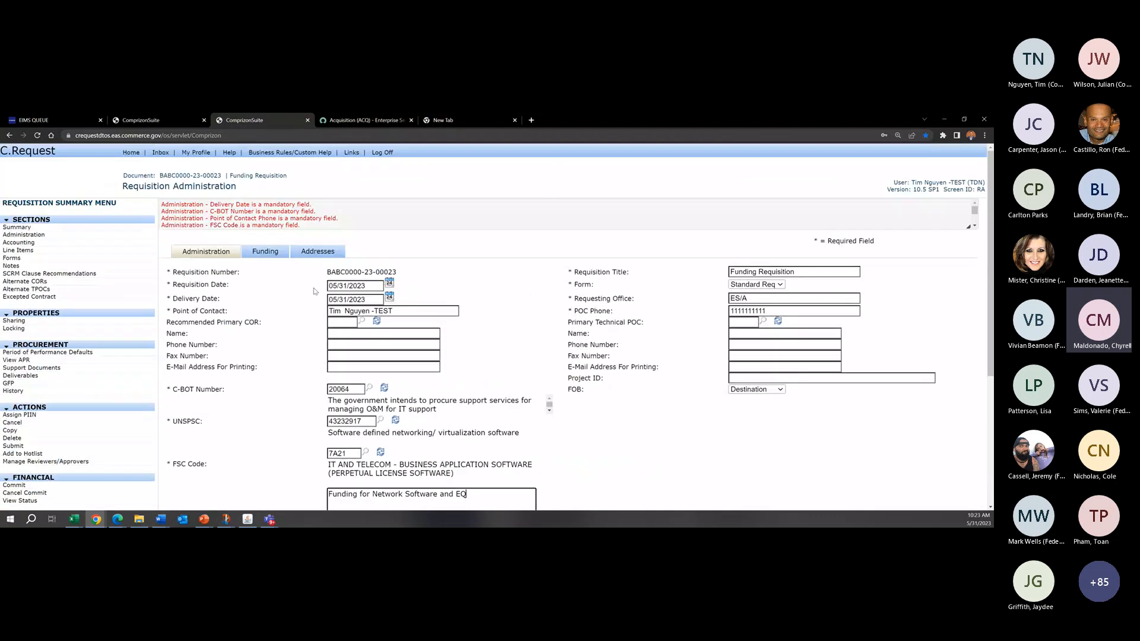
scroll(301, 298, "down", 4)
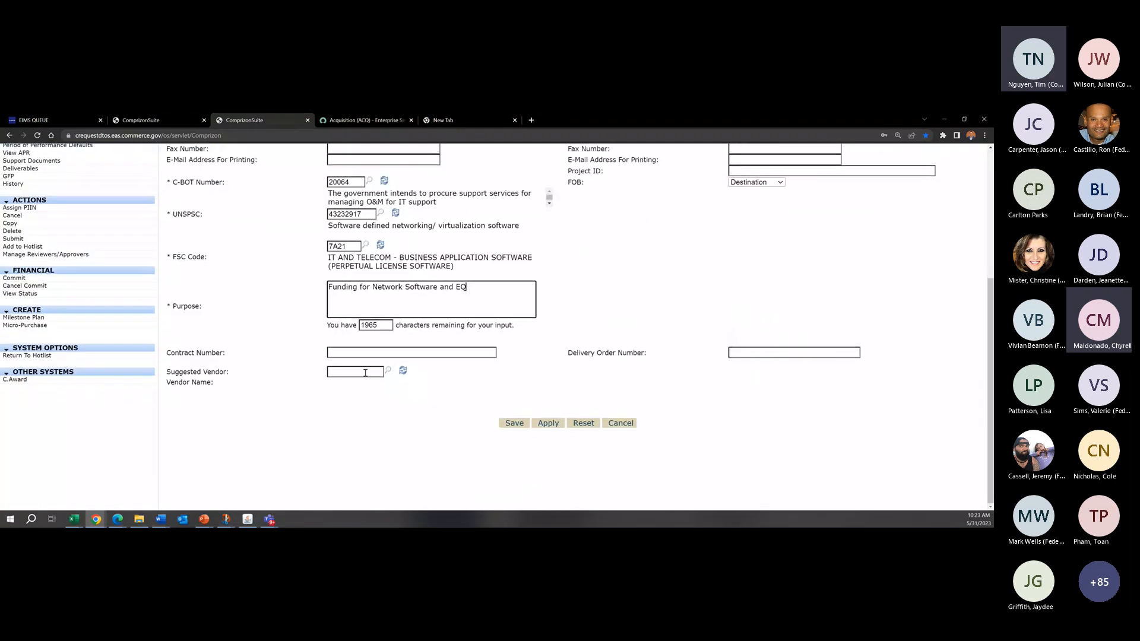
left_click(549, 423)
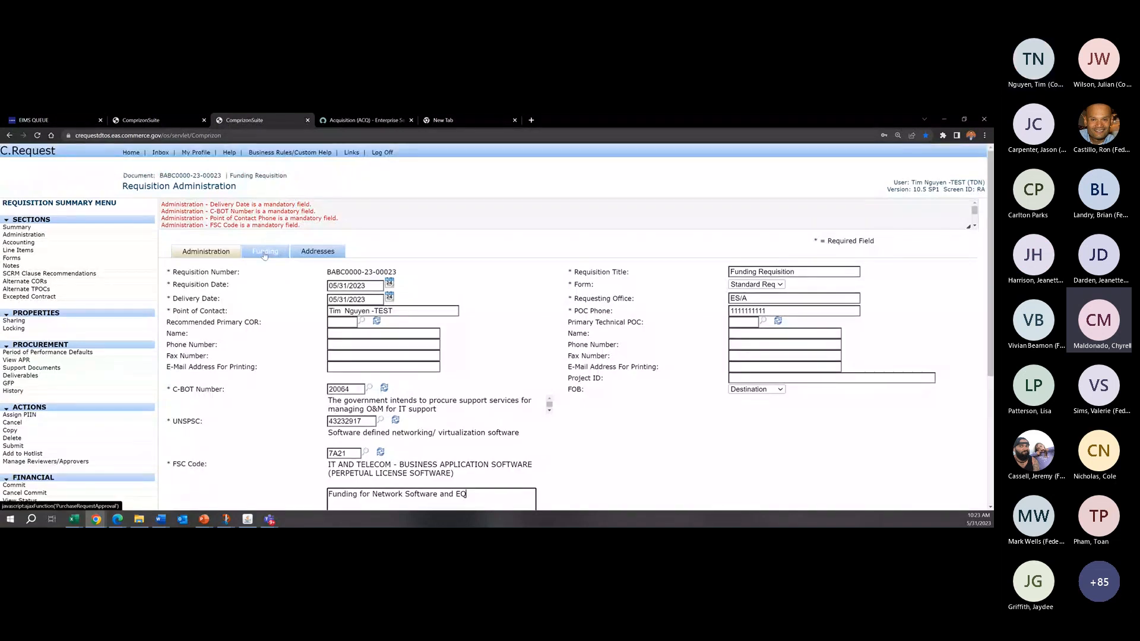
left_click(265, 254)
left_click(300, 284)
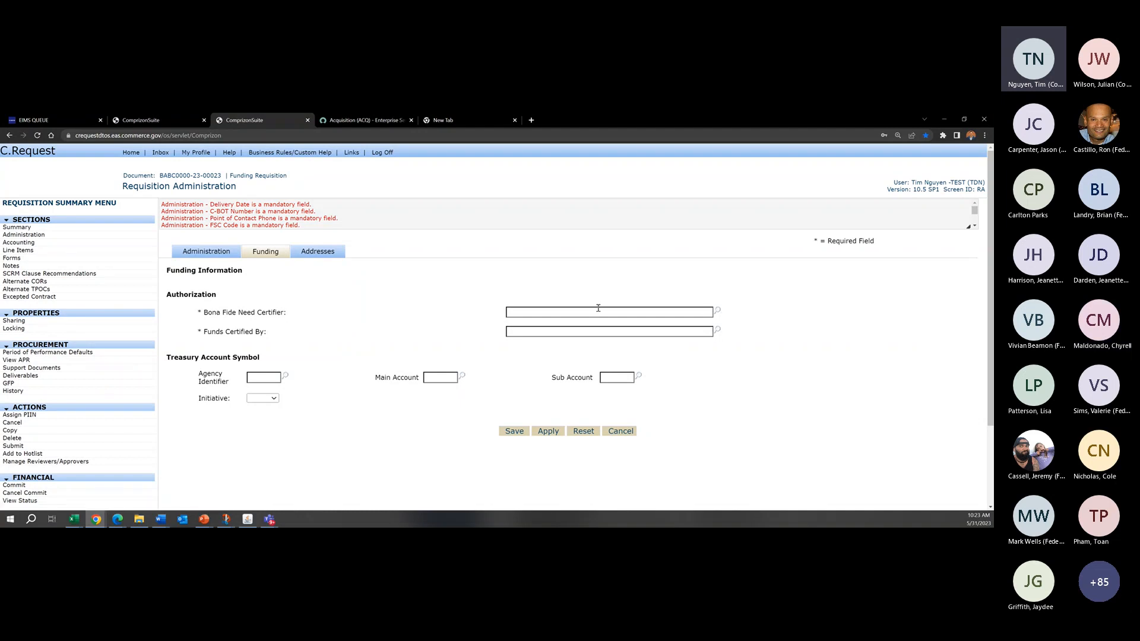
Step: Open the Bona Fide Need Certifier lookup and search the ES/A office for users with Funds Certifying Officer authority
left_click(718, 310)
left_click_drag(877, 245, 553, 193)
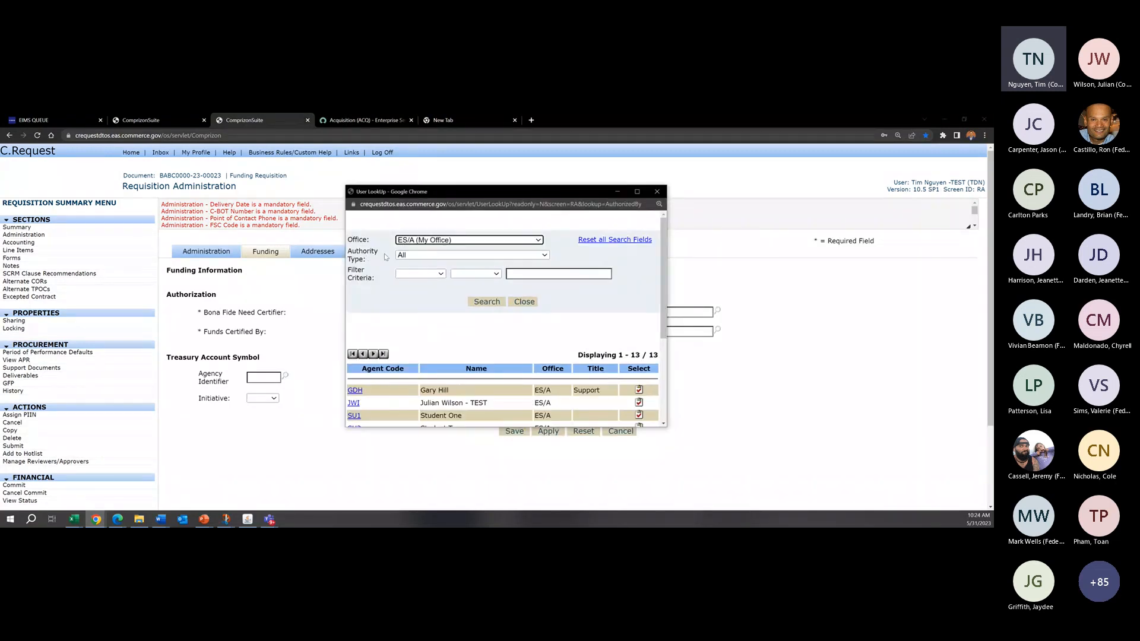
scroll(568, 349, "down", 3)
scroll(568, 349, "up", 3)
triple_click(368, 256)
left_click(442, 261)
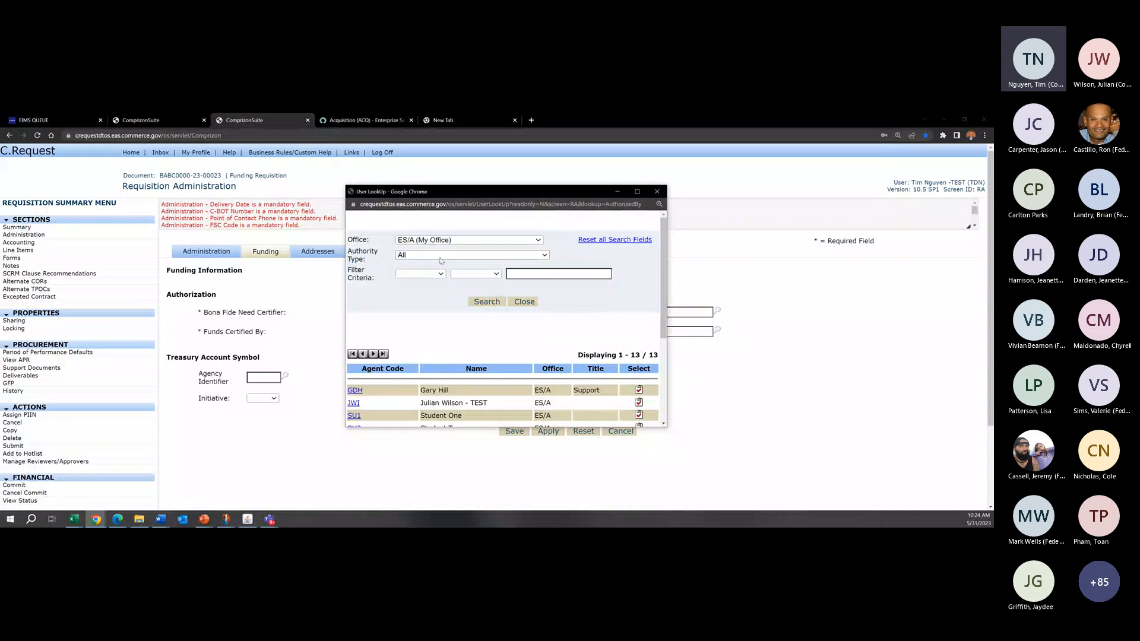
left_click(442, 259)
left_click(485, 356)
left_click(484, 302)
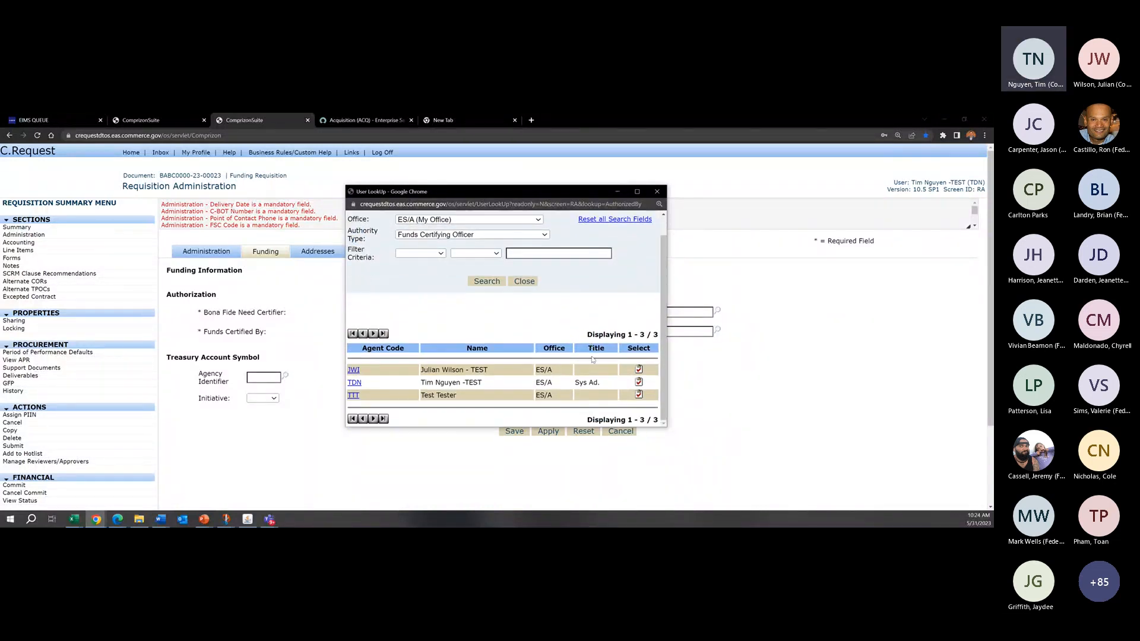
Step: Filter the user lookup by Contract Administrator authority, and close it without selecting a certifier
scroll(386, 258, "up", 1)
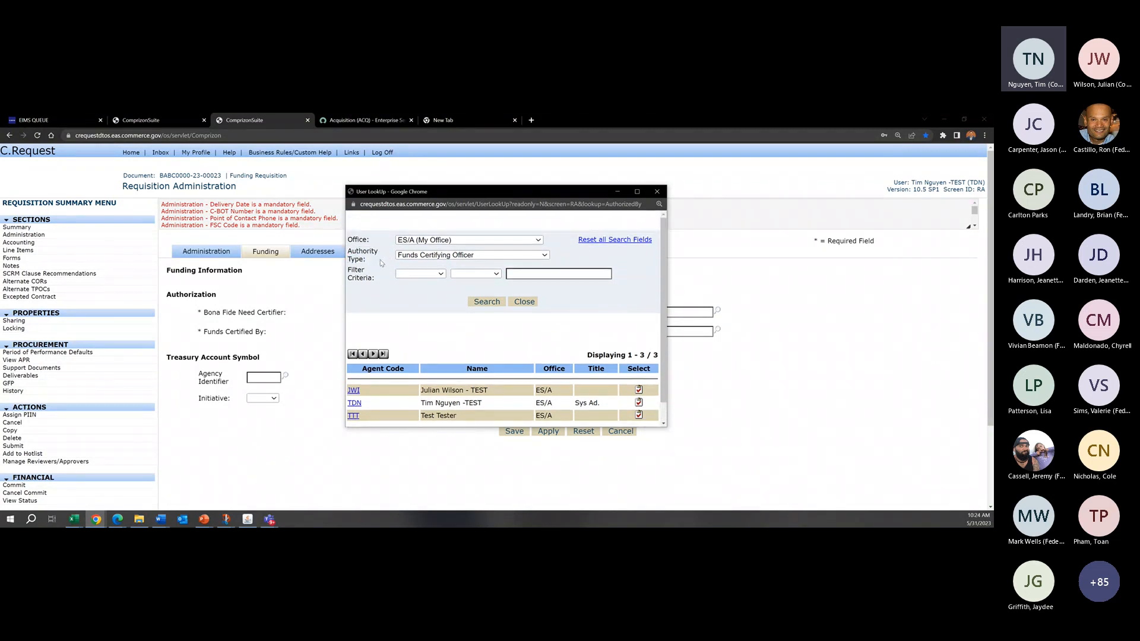
left_click(456, 255)
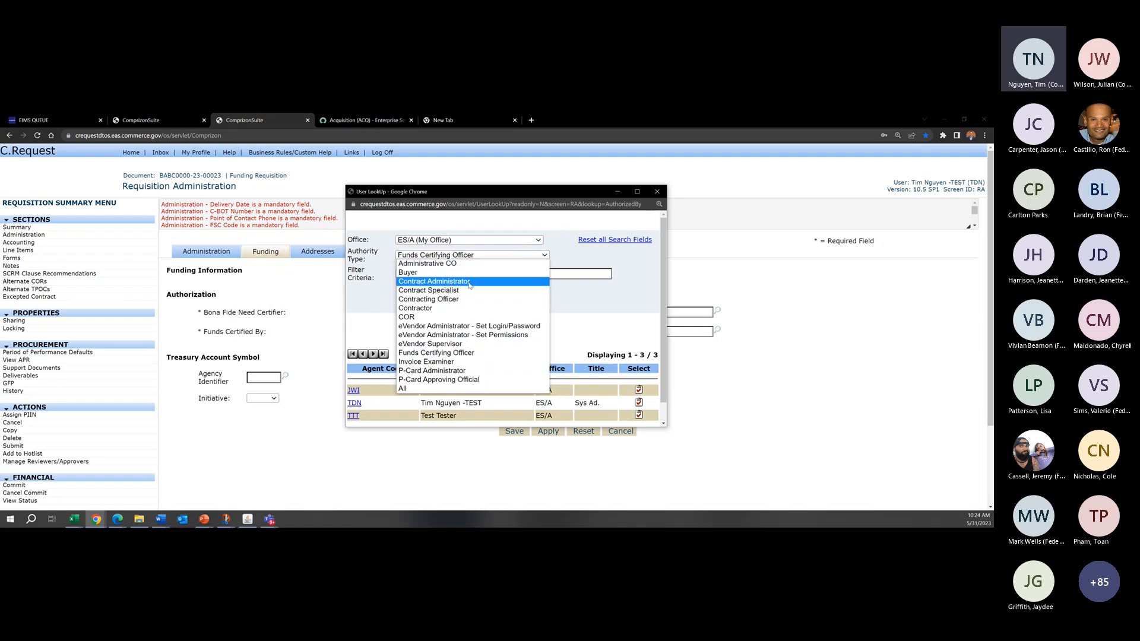
left_click(469, 283)
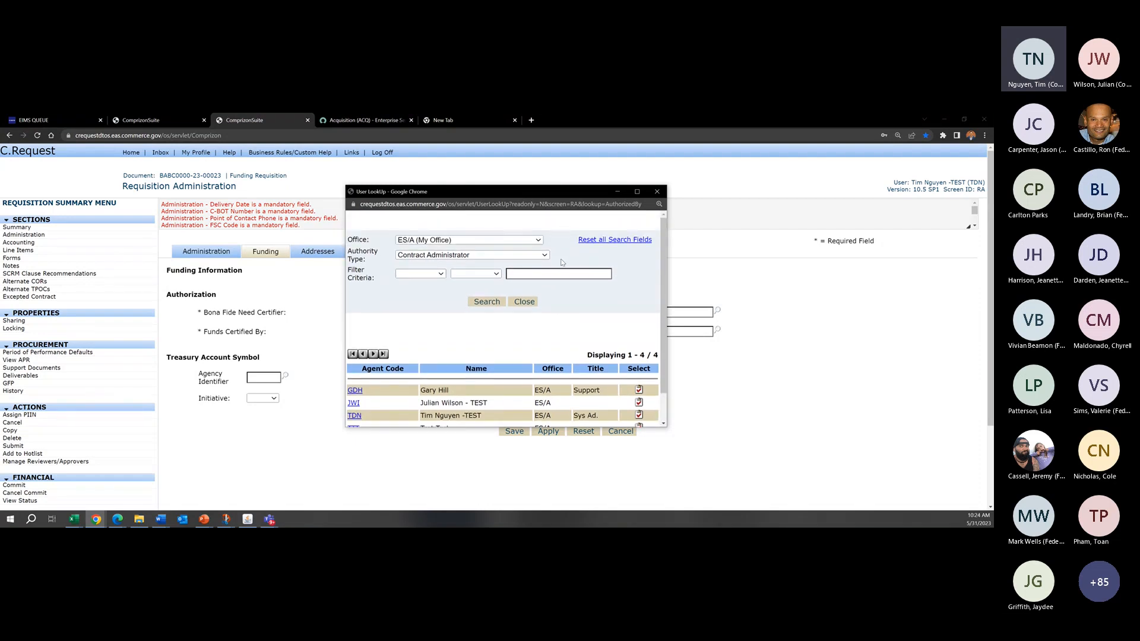
scroll(561, 259, "down", 1)
left_click(526, 268)
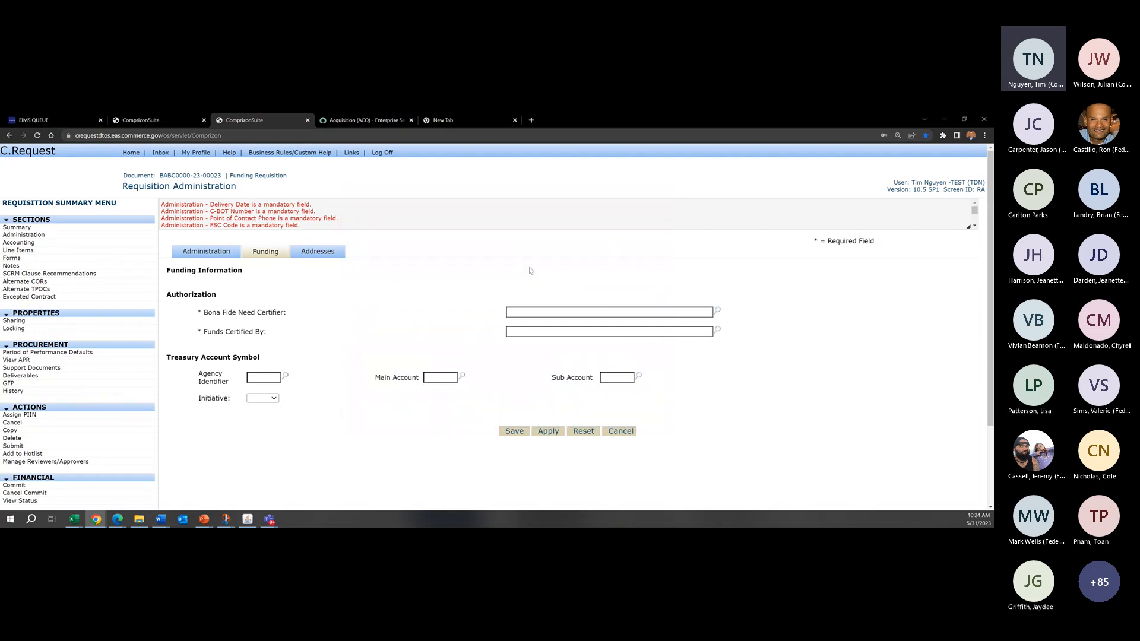
Step: Fill in the Bona Fide Need Certifier field with the certifier's full name
left_click(556, 310)
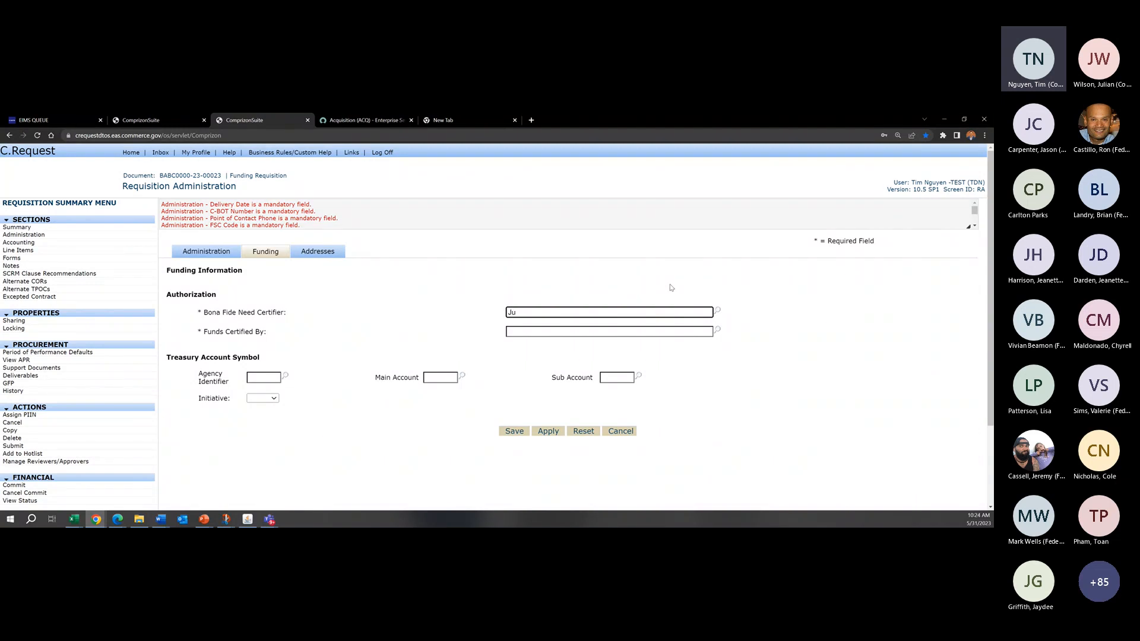
key("ctrl+a")
key("BackSpace")
left_click(580, 294)
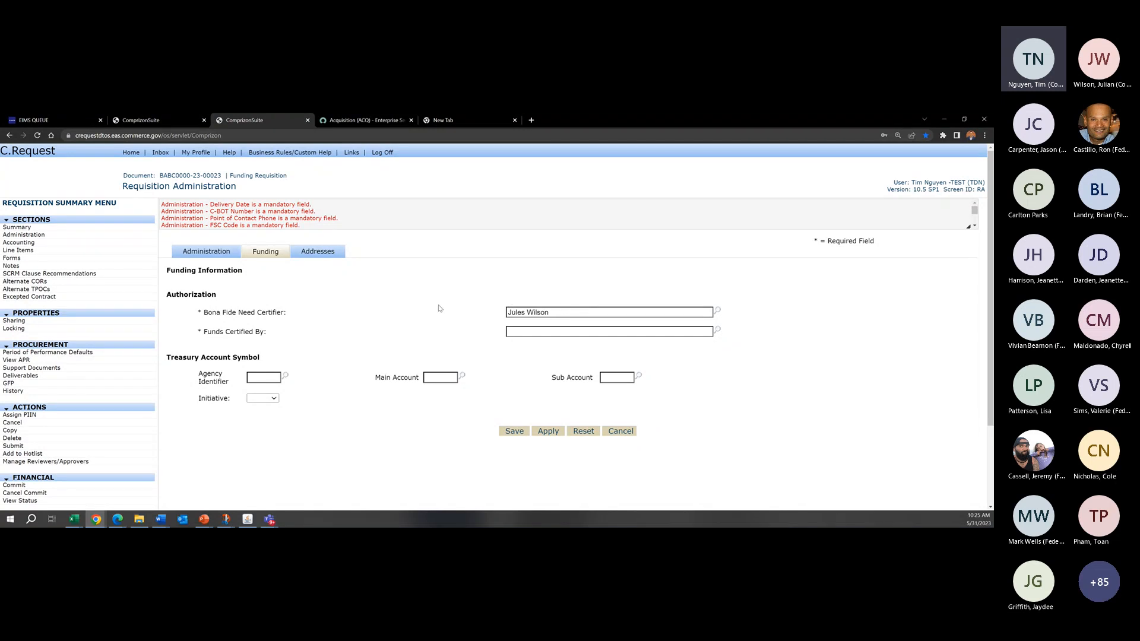
Step: Replace the name in the Bona Fide Need Certifier field with another certifier's full name
left_click_drag(553, 312, 422, 318)
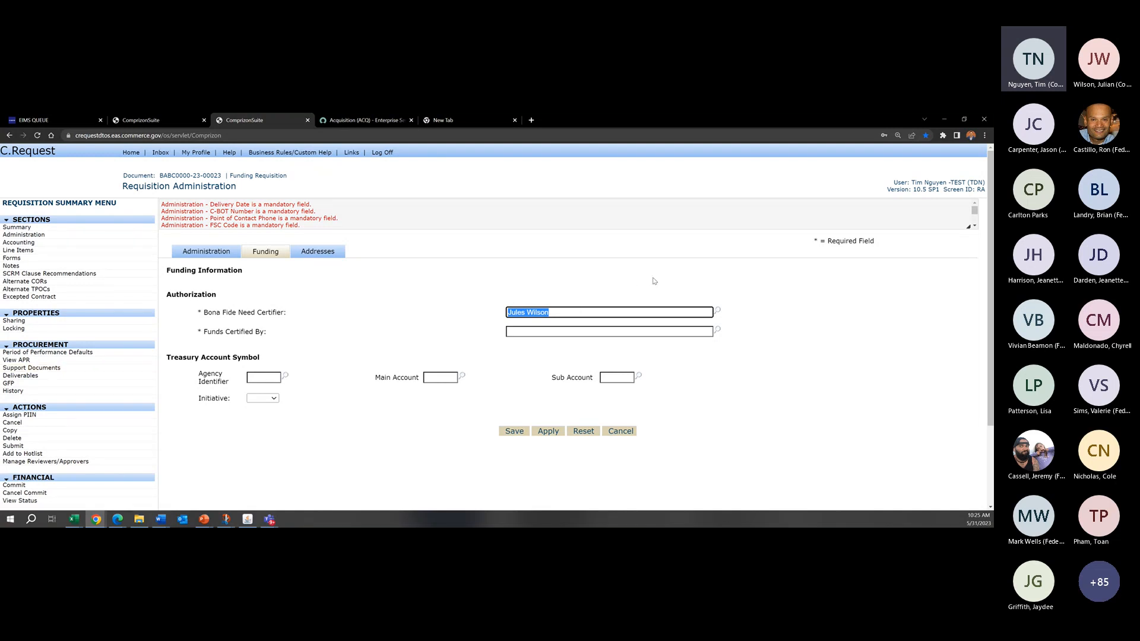
type("J")
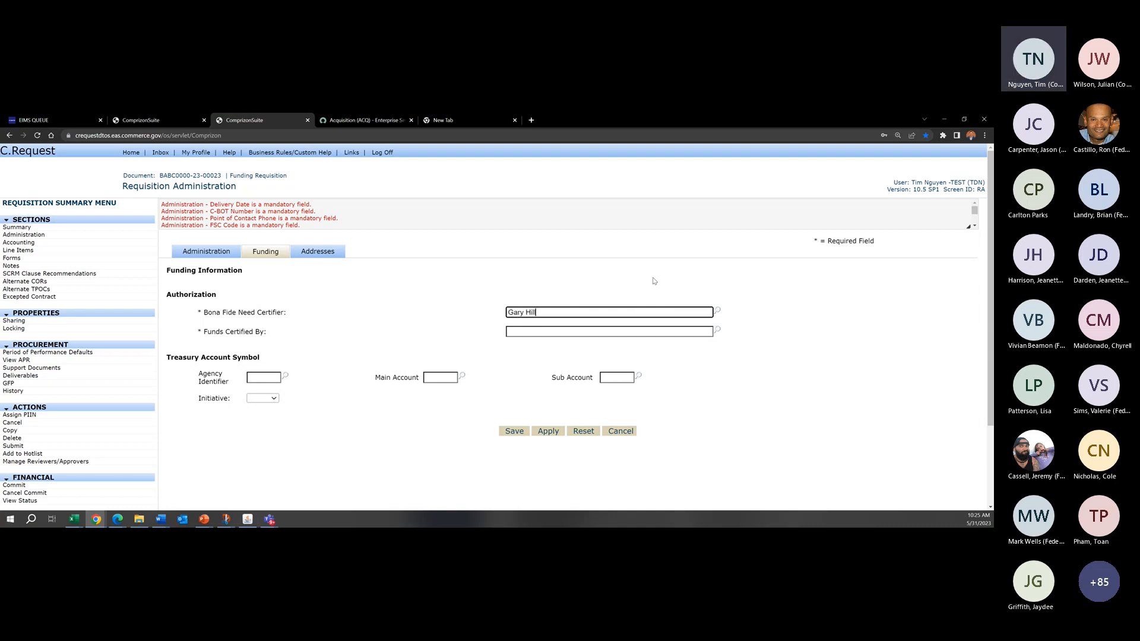
Step: Fill in the Funds Certified By field with the certifier's full name copied from the Funds Certifying Officer user lookup
left_click(682, 330)
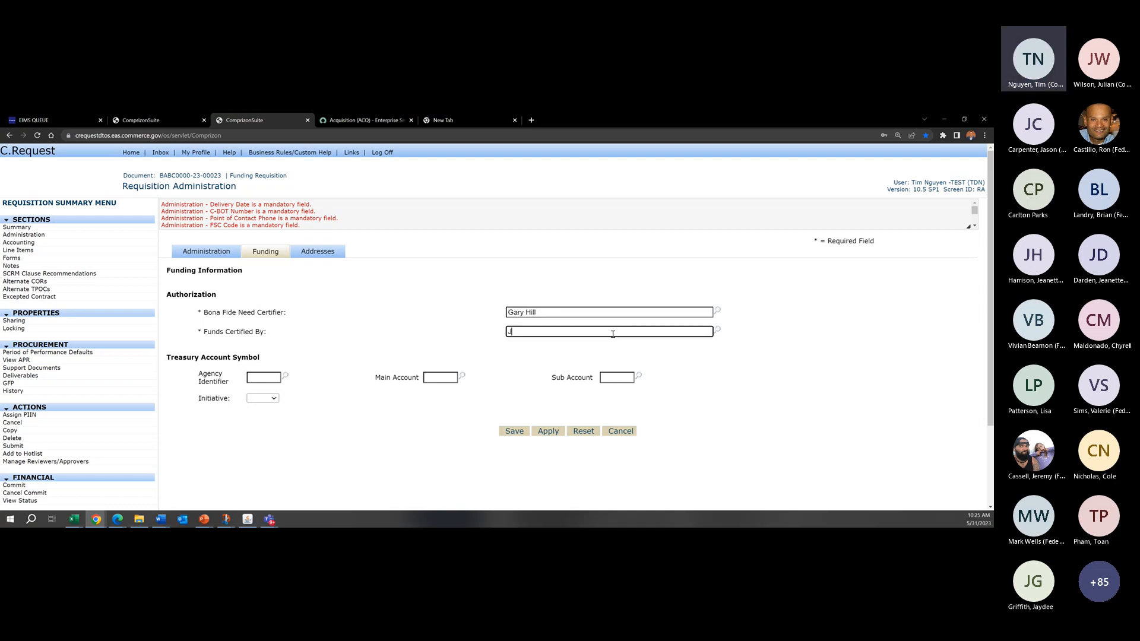
left_click(718, 329)
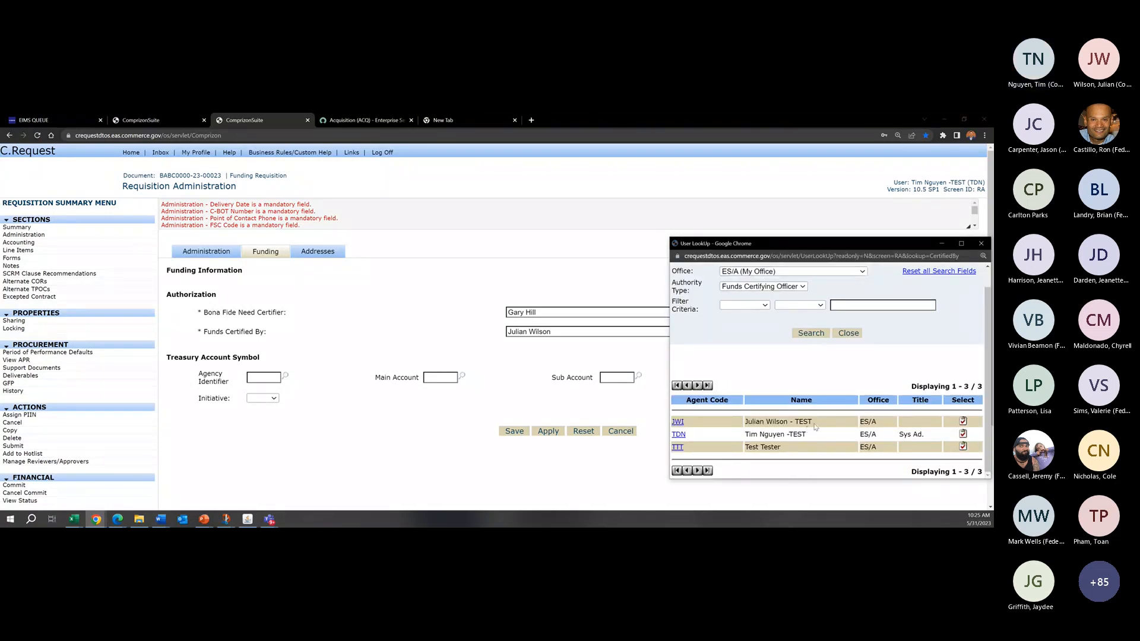
left_click_drag(838, 425, 746, 420)
key("ctrl+c")
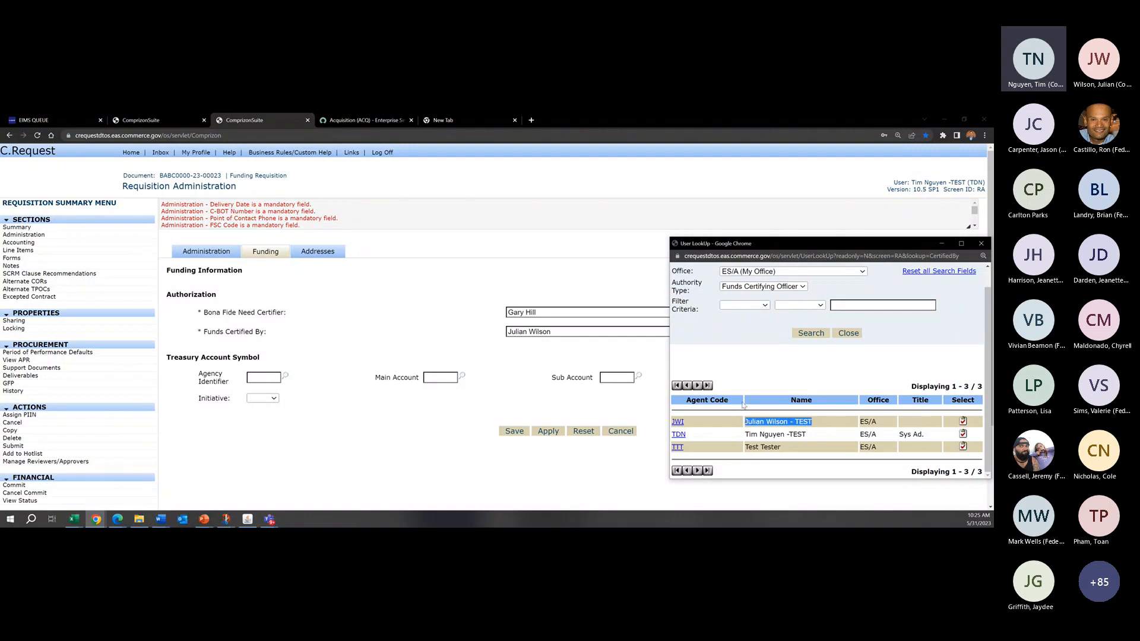
left_click_drag(616, 333, 507, 338)
key("ctrl+v")
left_click(649, 345)
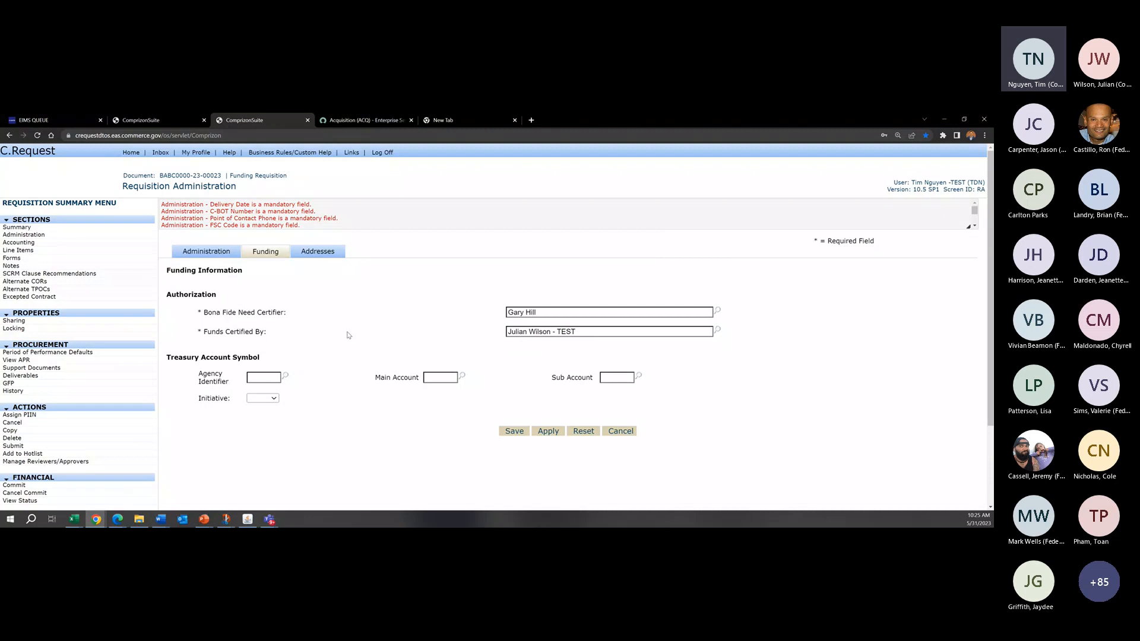
Step: Set the Treasury Account Symbol's Agency Identifier to 13 and apply the funding changes
left_click(261, 380)
type("13")
left_click(550, 432)
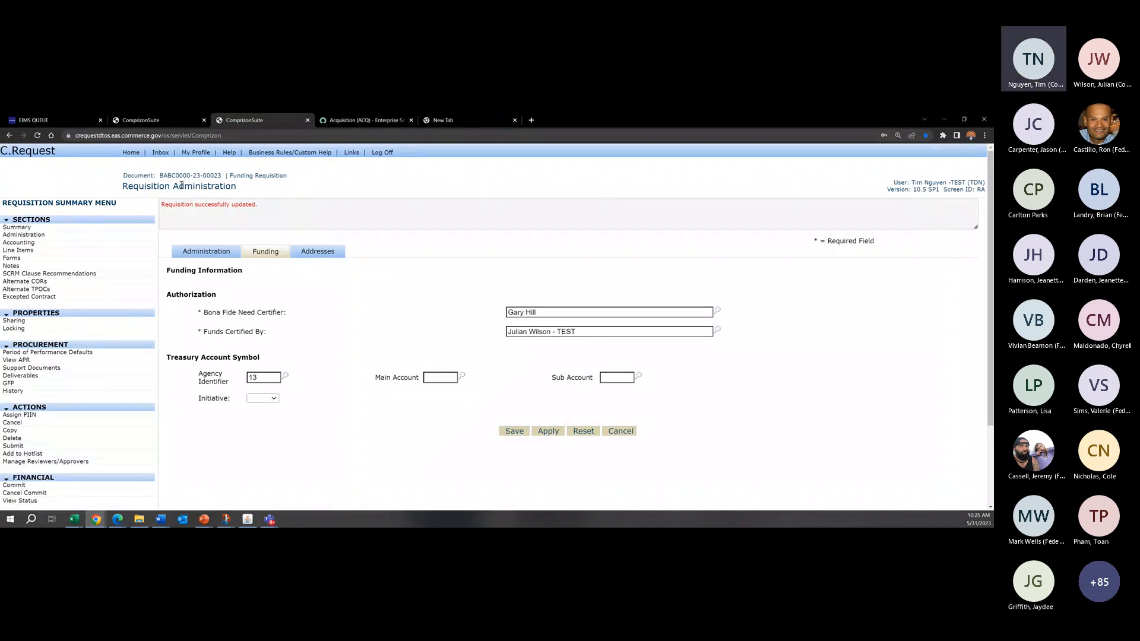
Step: Switch to the requisition's Addresses section and review its Purchase For, Deliver To, Payment Office and Invoicing Office fields
left_click_drag(243, 187, 179, 189)
left_click(202, 195)
left_click(317, 252)
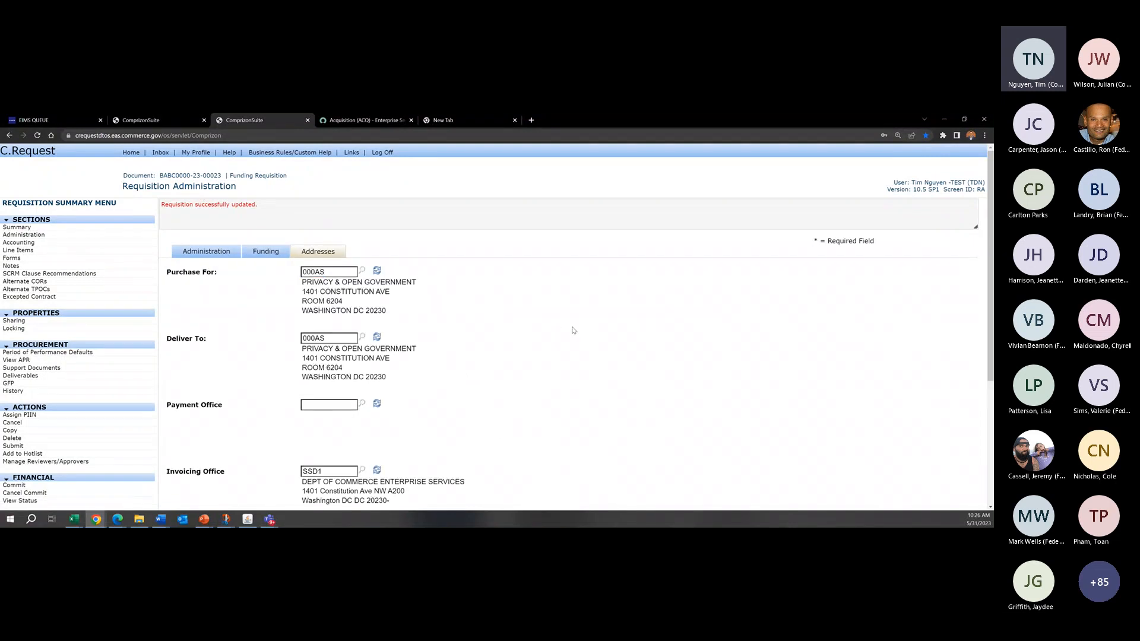
scroll(573, 330, "down", 1)
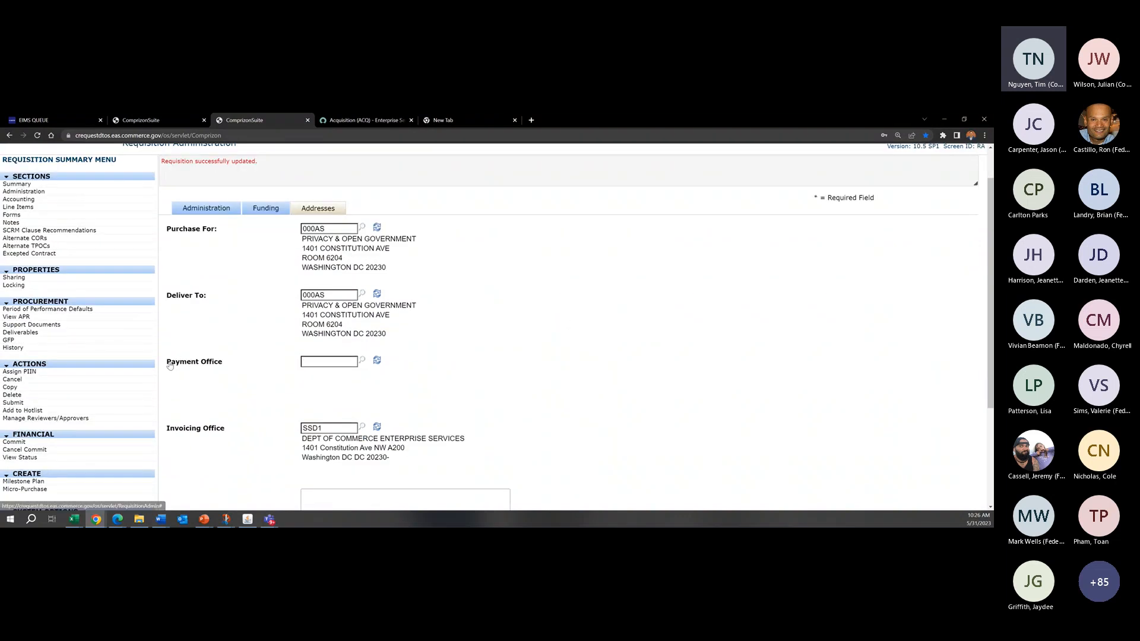
Step: Log back in to the production C.Request system after acknowledging its message, and open the Chimes requisition's Administration section
left_click(181, 120)
left_click(326, 231)
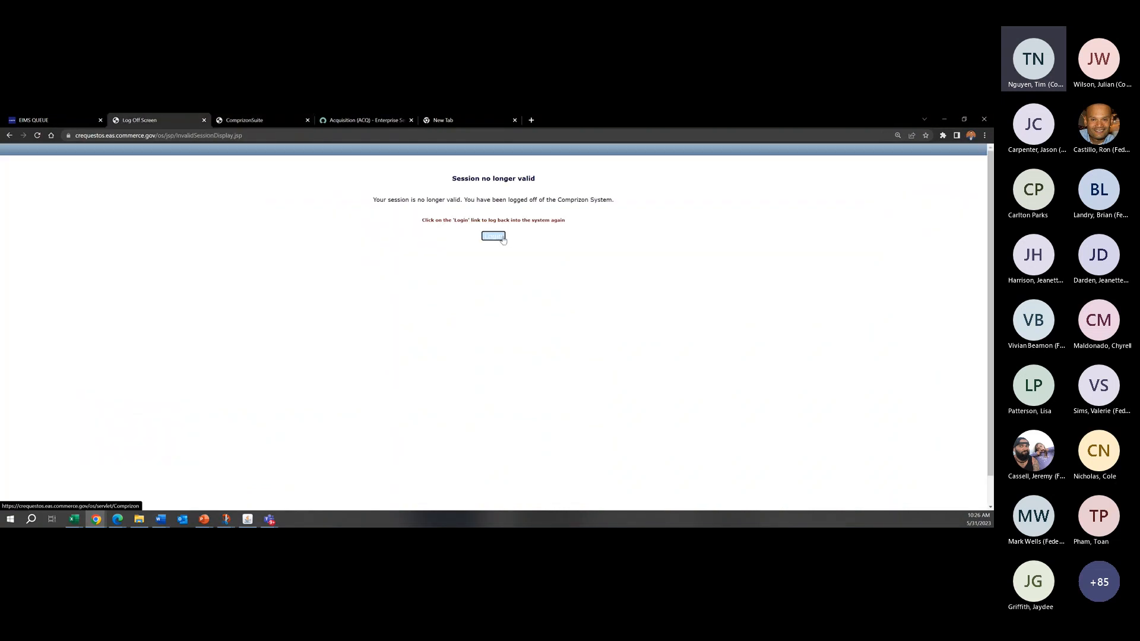
left_click(500, 237)
left_click(168, 324)
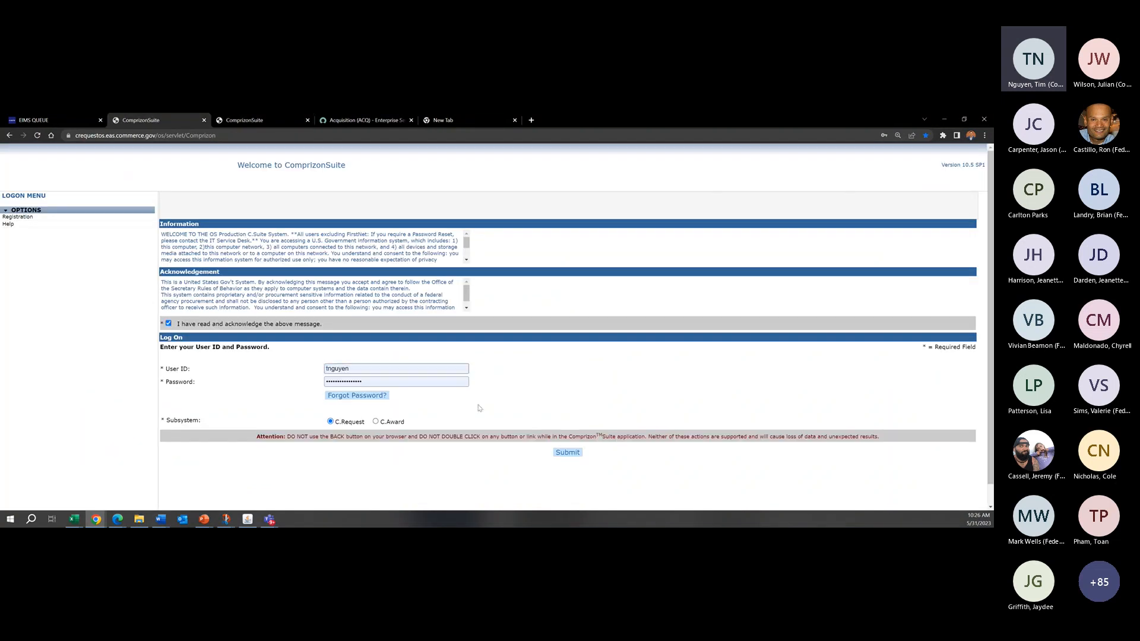
left_click(565, 453)
left_click(337, 229)
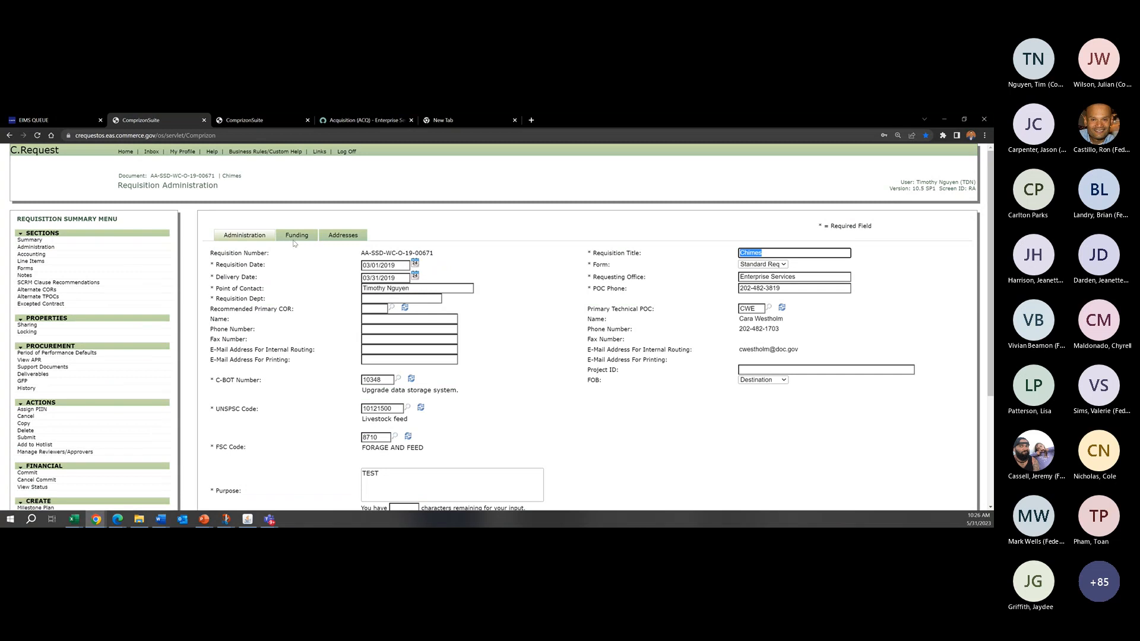
Step: Open the Chimes requisition's Addresses section and examine the Ultimate Destination and Contracting Office fields
left_click(336, 238)
scroll(337, 339, "down", 3)
scroll(336, 340, "up", 1)
scroll(336, 340, "up", 1)
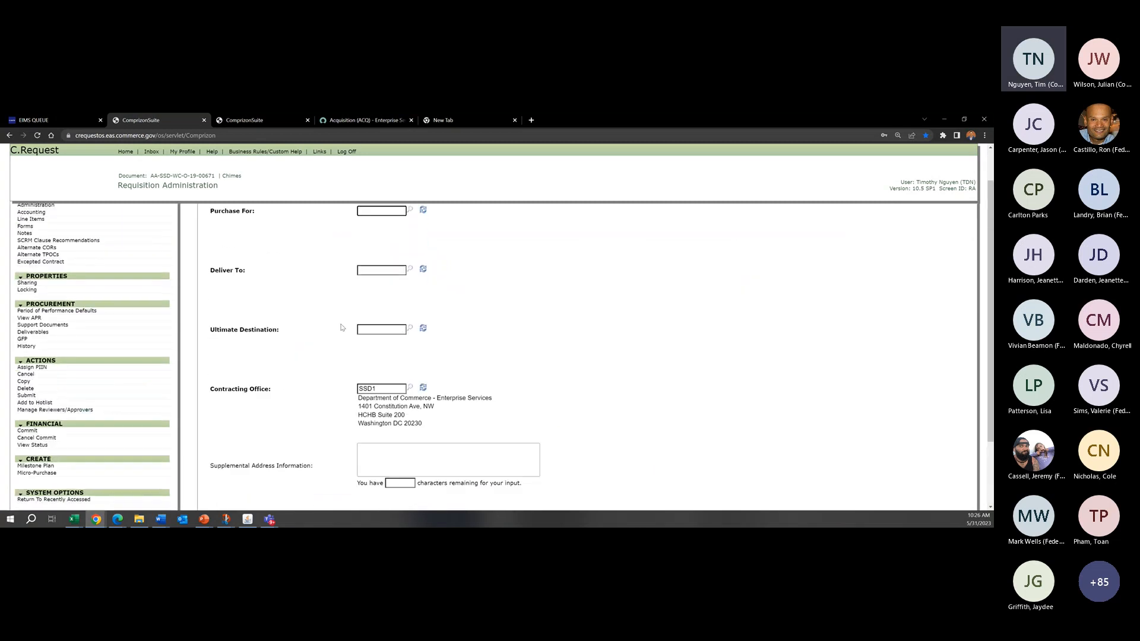
left_click_drag(289, 331, 210, 331)
left_click(282, 372)
left_click_drag(291, 394, 208, 392)
left_click(314, 371)
Step: Return to the funding requisition and examine the Invoicing Office field among its addresses
left_click(279, 122)
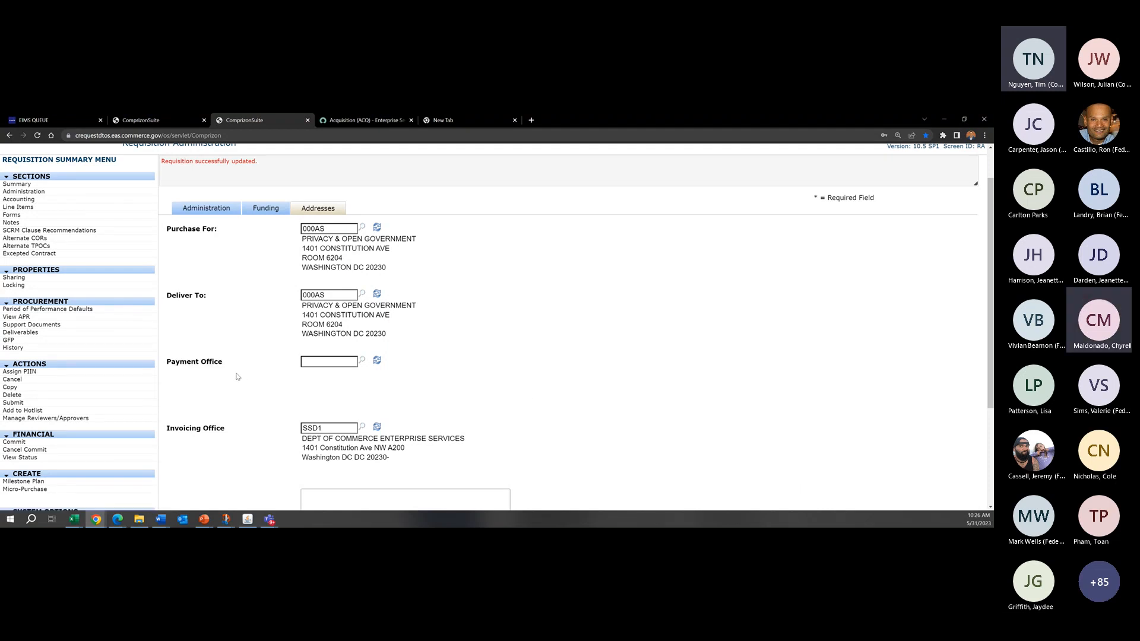
left_click_drag(237, 429, 168, 428)
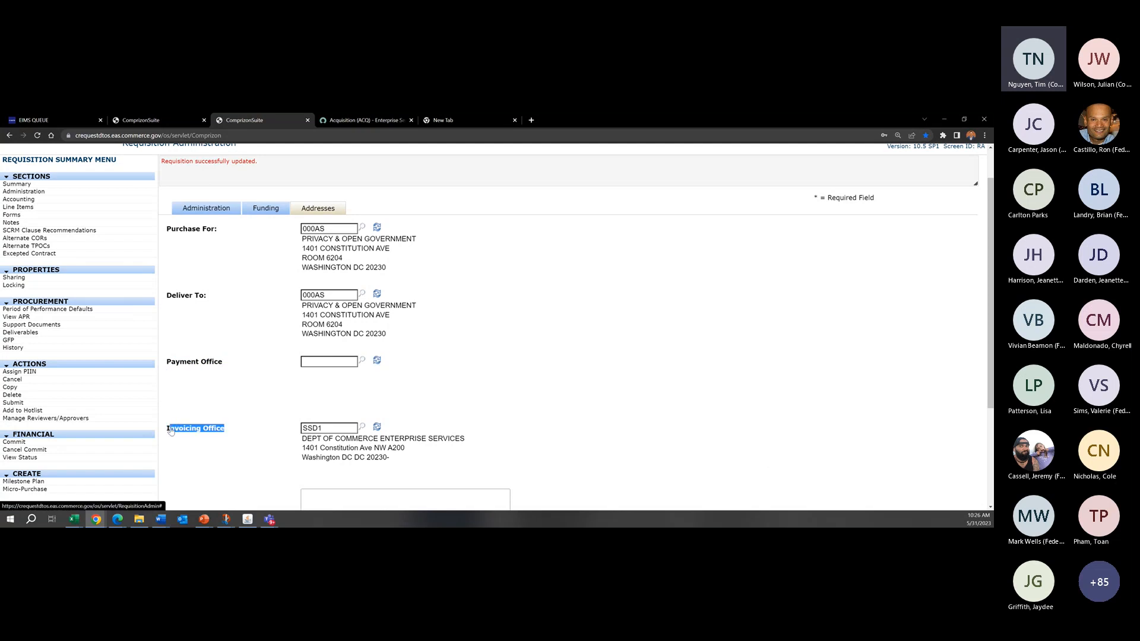
left_click(279, 406)
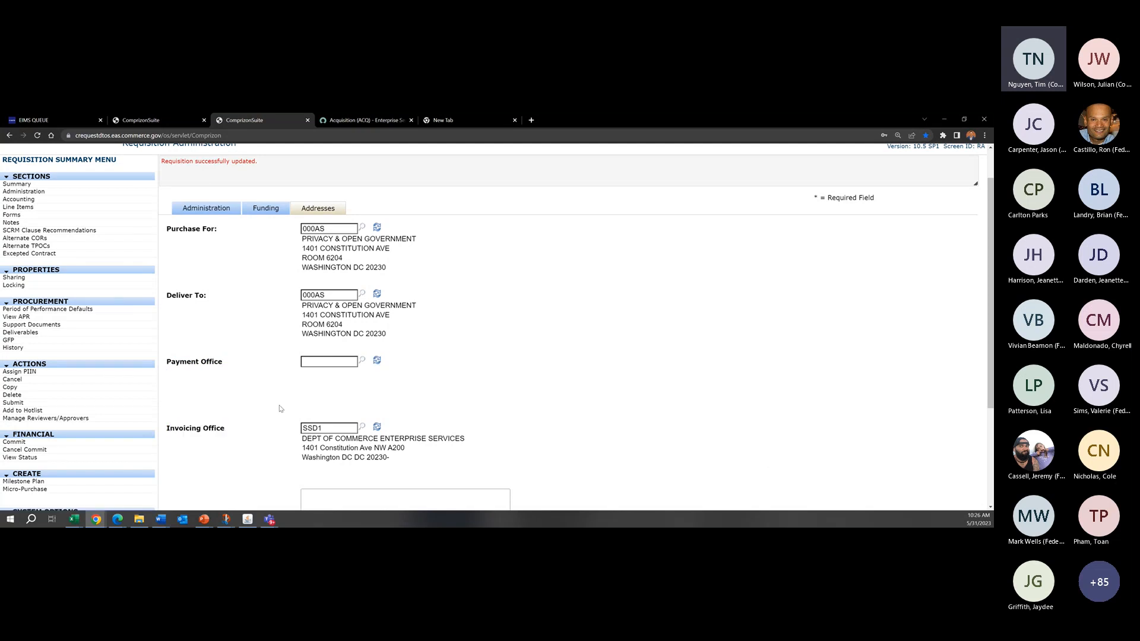
Step: Go back to the Chimes requisition and examine its Deliver To and Ultimate Destination address fields
left_click(147, 121)
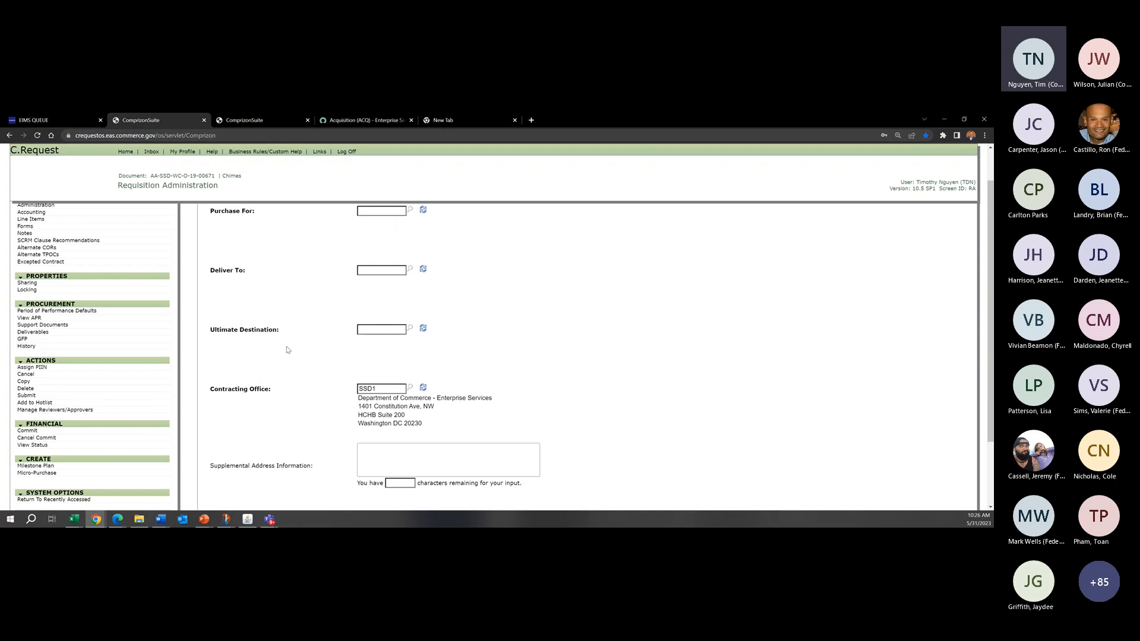
scroll(294, 357, "up", 2)
mouse_move(215, 380)
left_mouse_down()
mouse_move(315, 361)
mouse_move(232, 373)
left_mouse_up()
left_click(314, 365)
left_click(292, 352)
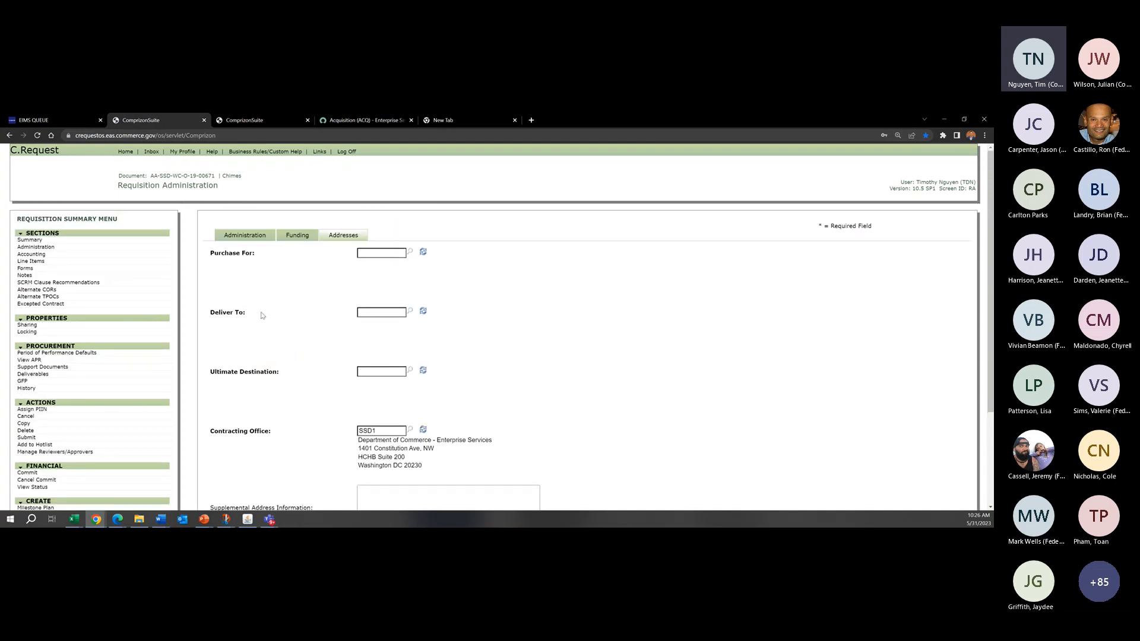
left_click_drag(260, 313, 227, 314)
left_click(217, 315)
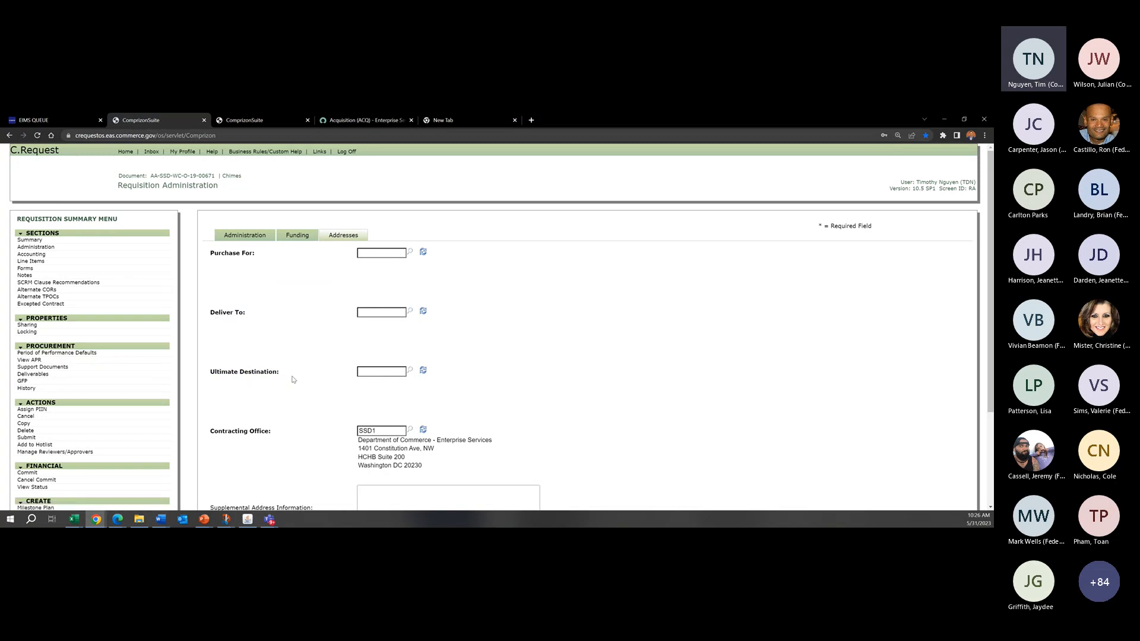
left_click_drag(278, 373, 259, 373)
left_click(310, 364)
Step: Examine the Chimes requisition's Supplemental Address Information and Contracting Office fields
scroll(333, 375, "down", 3)
left_click(363, 414)
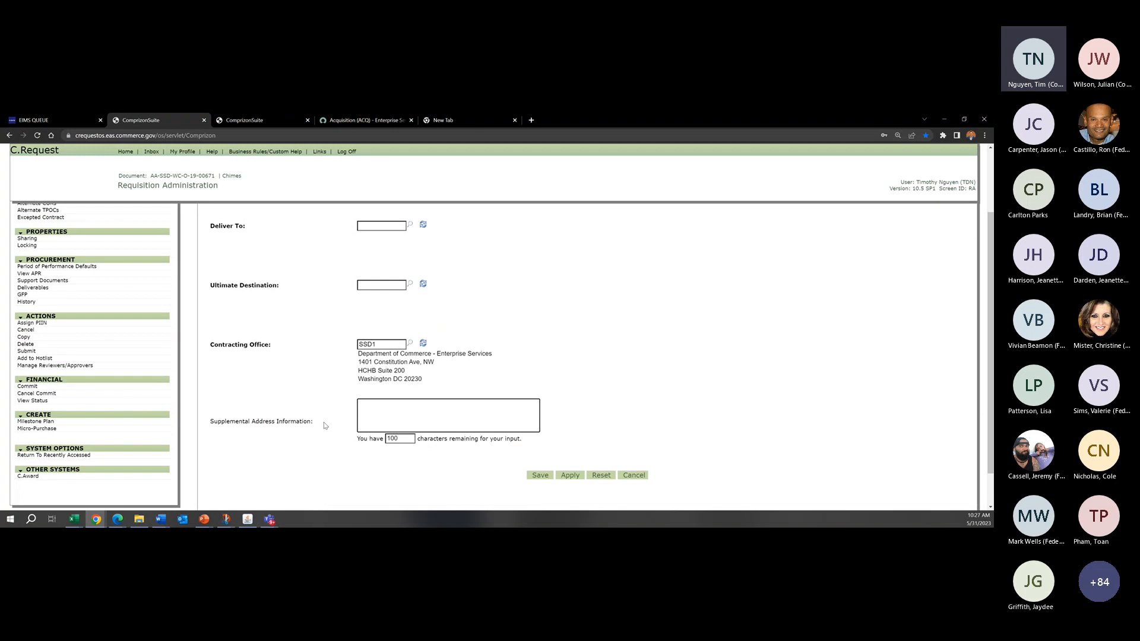
scroll(328, 423, "up", 2)
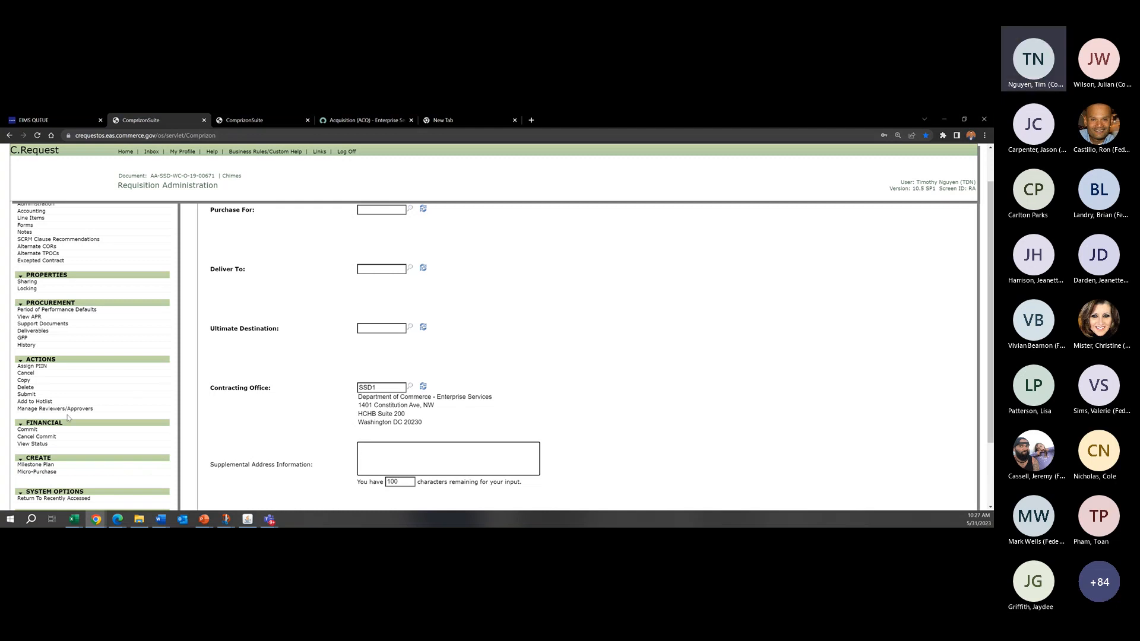
left_click_drag(290, 396, 251, 381)
left_click(477, 348)
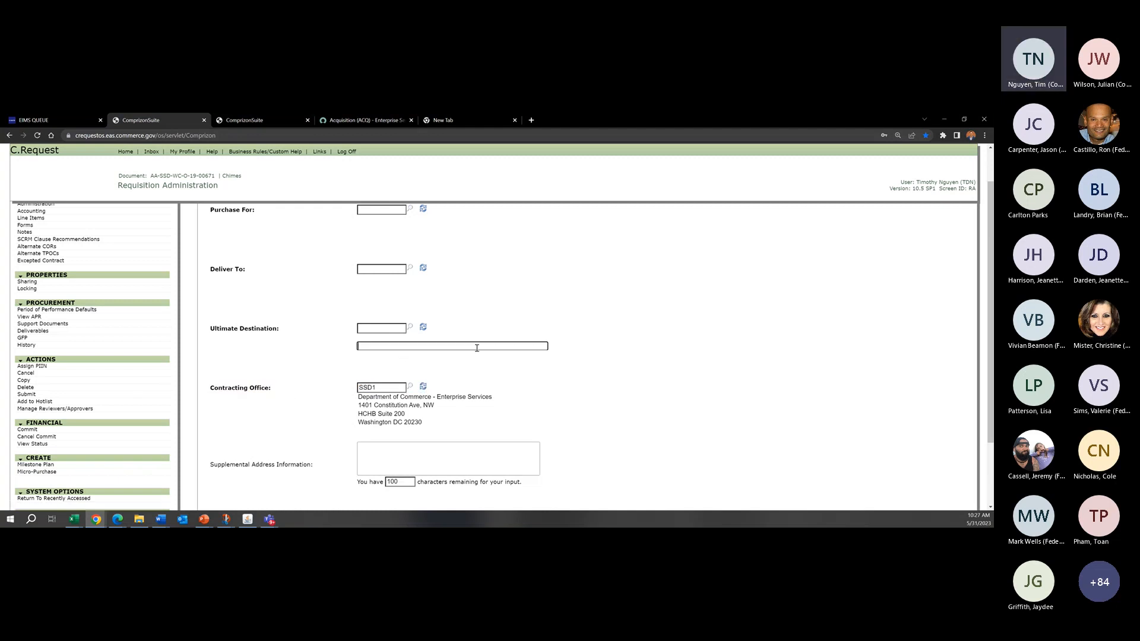
left_click(556, 368)
left_click(310, 421)
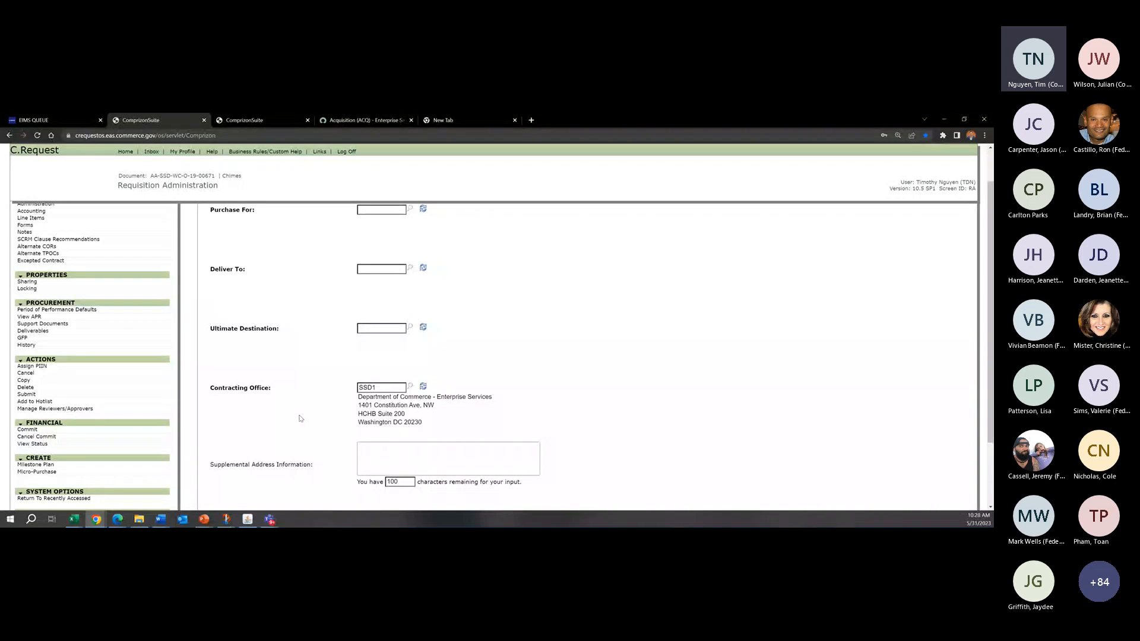
Step: Switch back to the funding requisition and review its Invoicing Office code and Supplemental Address Information
key("ctrl+Tab")
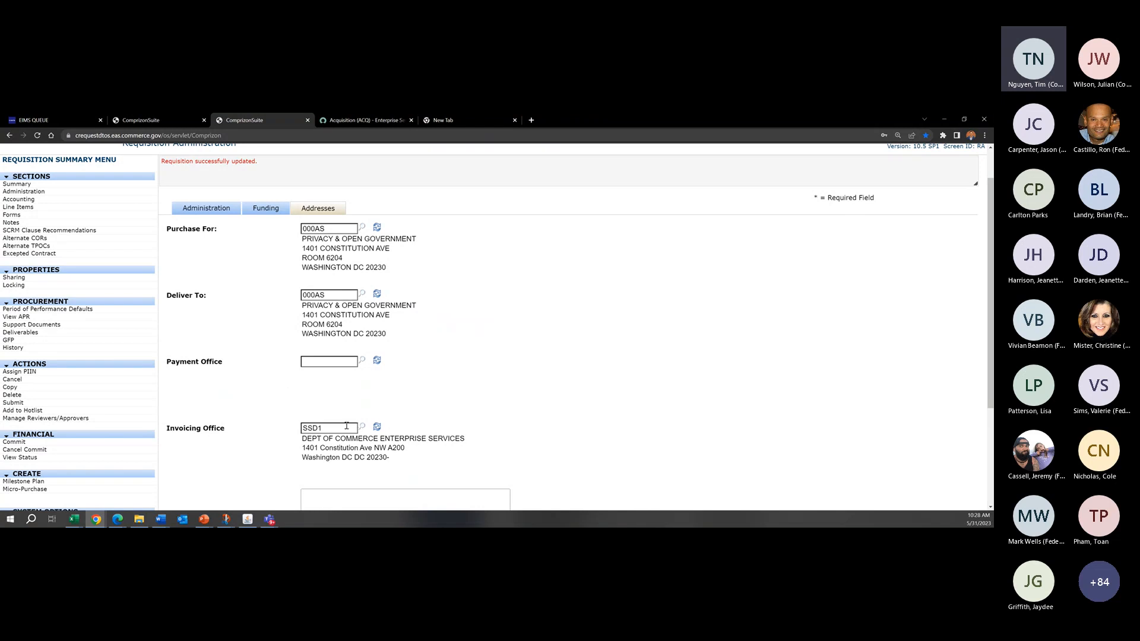
left_click_drag(347, 426, 293, 429)
scroll(286, 405, "down", 1)
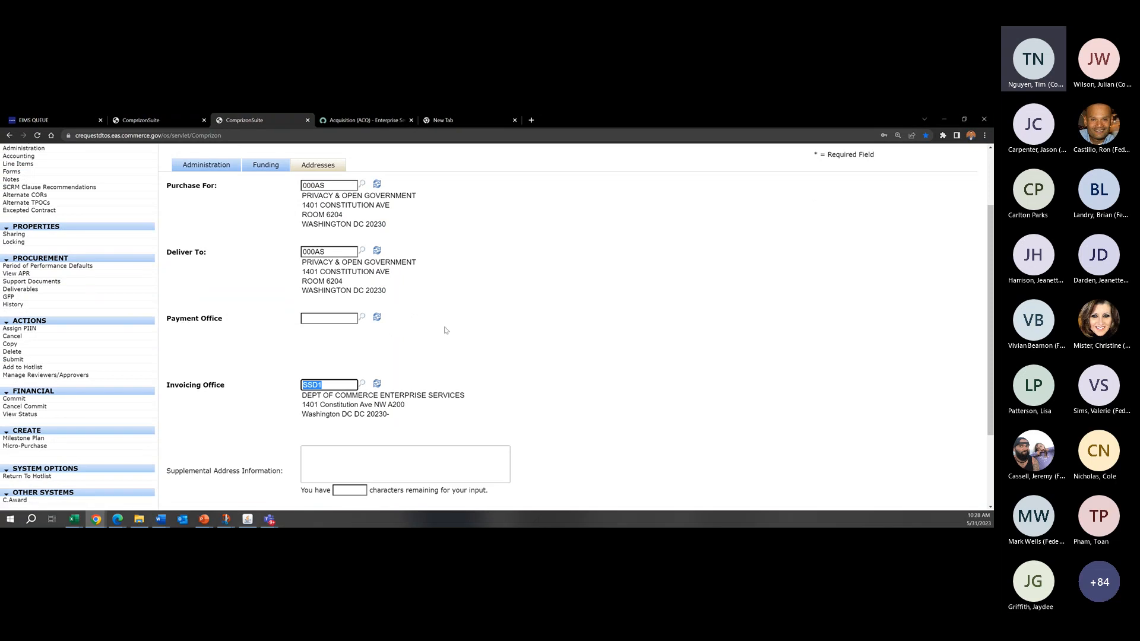
left_click(776, 350)
scroll(574, 328, "up", 1)
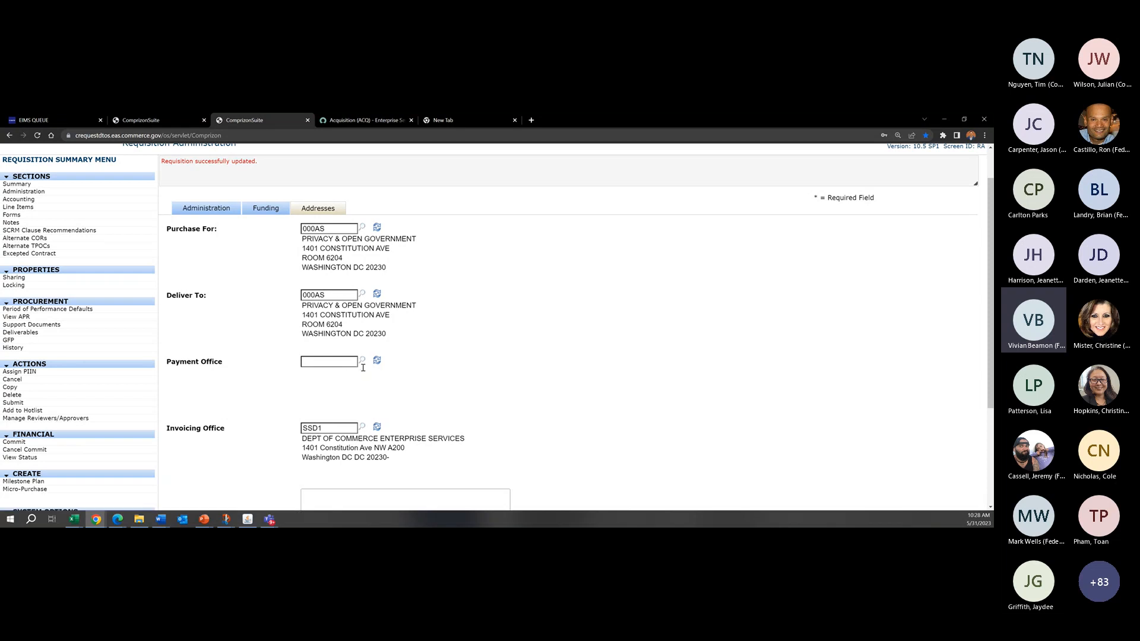
Step: Clear the Invoicing Office code, browse the addresses in its lookup, and close the lookup without selecting one
left_click_drag(349, 429, 301, 428)
key("BackSpace")
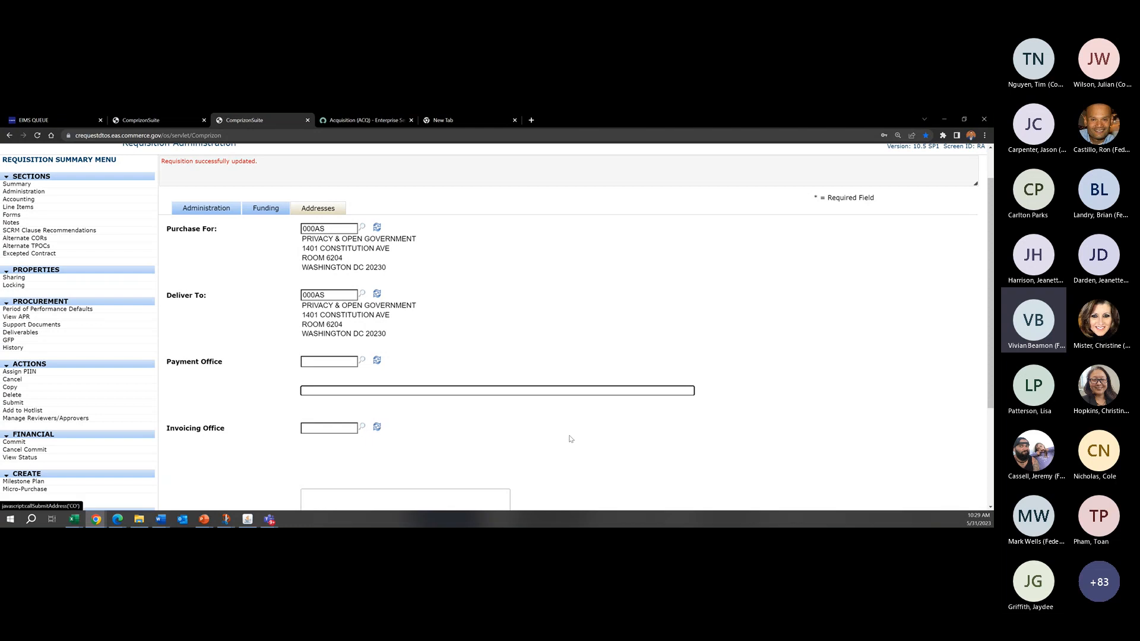
left_click(362, 428)
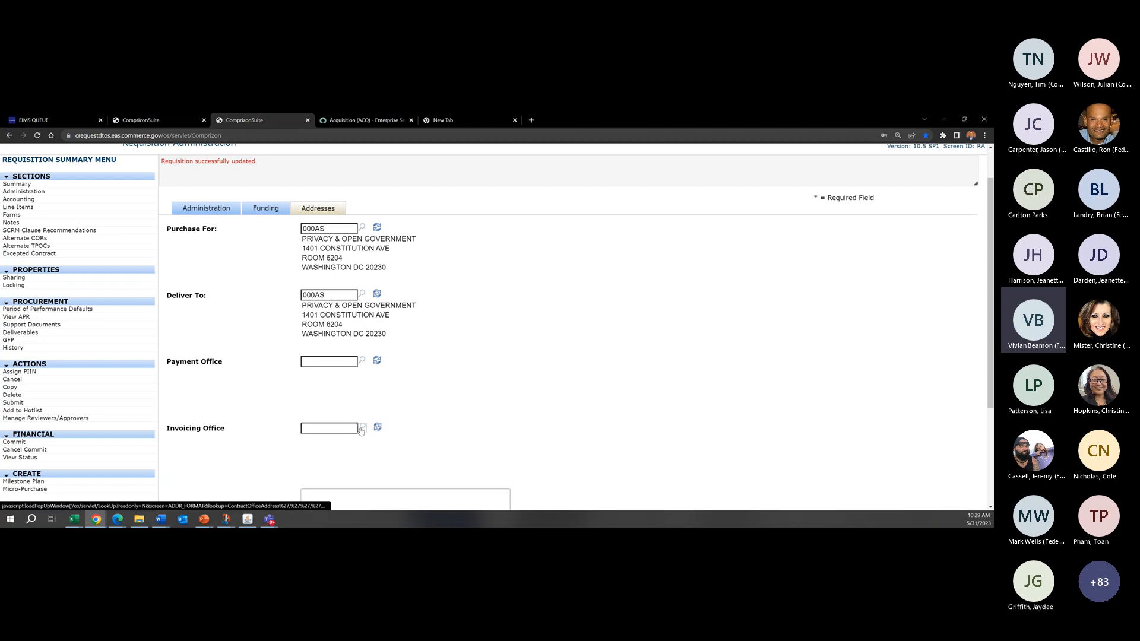
scroll(904, 356, "down", 3)
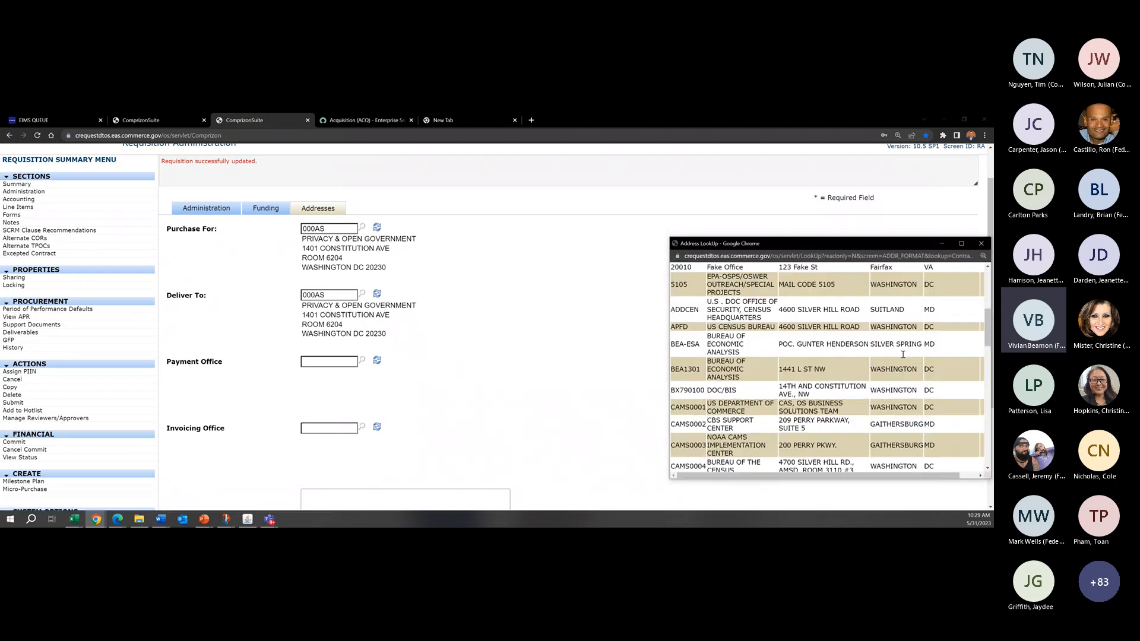
scroll(904, 358, "down", 2)
left_click_drag(855, 245, 781, 224)
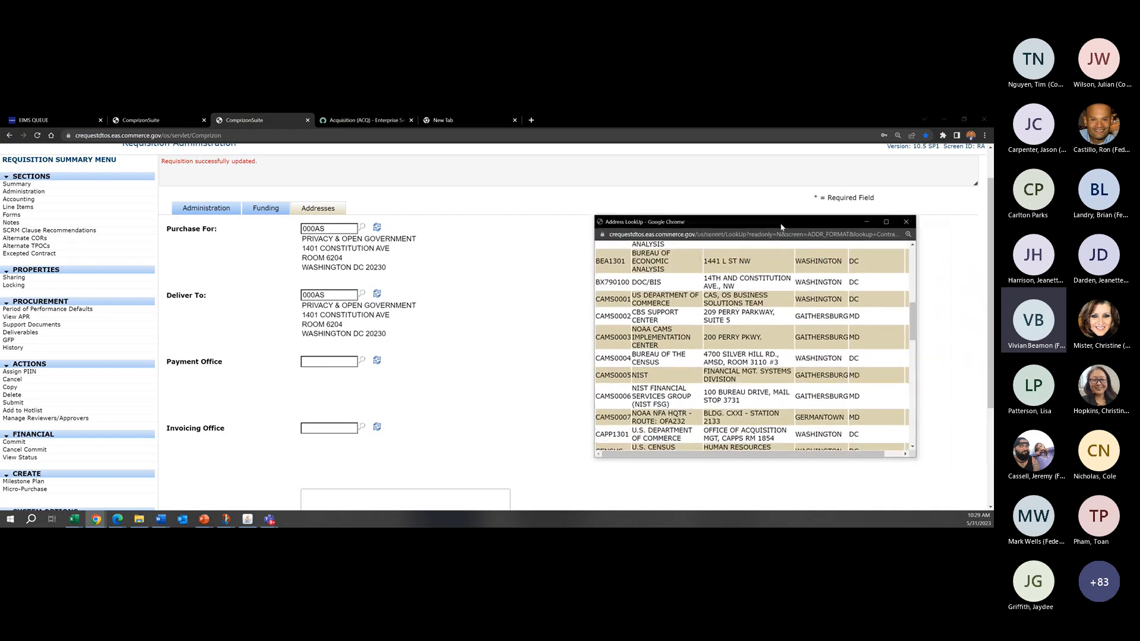
scroll(823, 324, "down", 1)
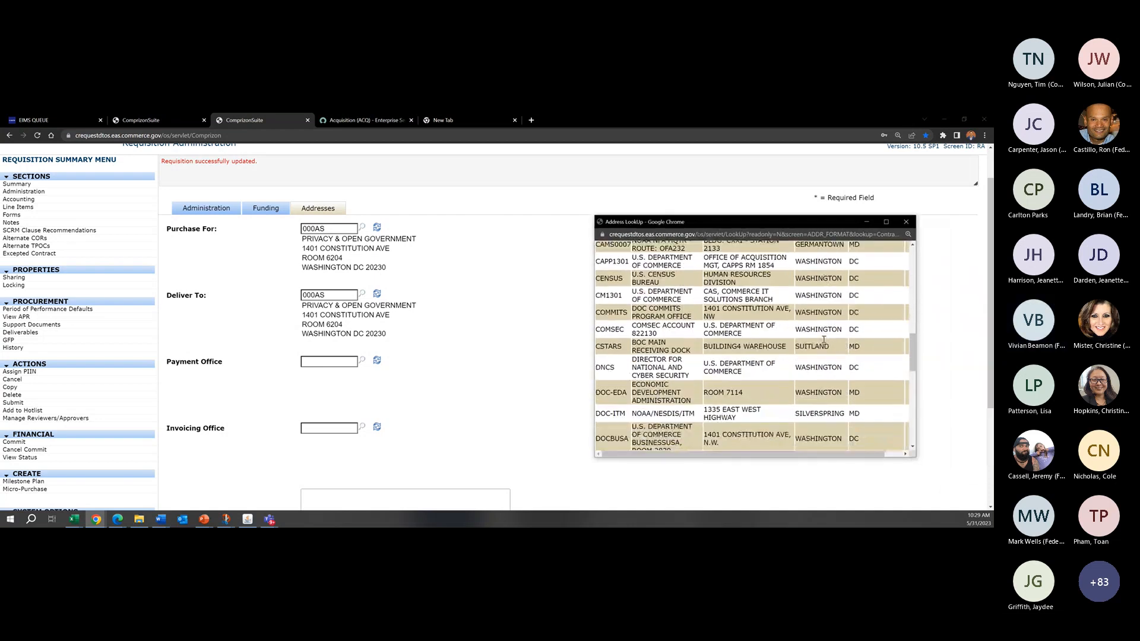
left_click(906, 222)
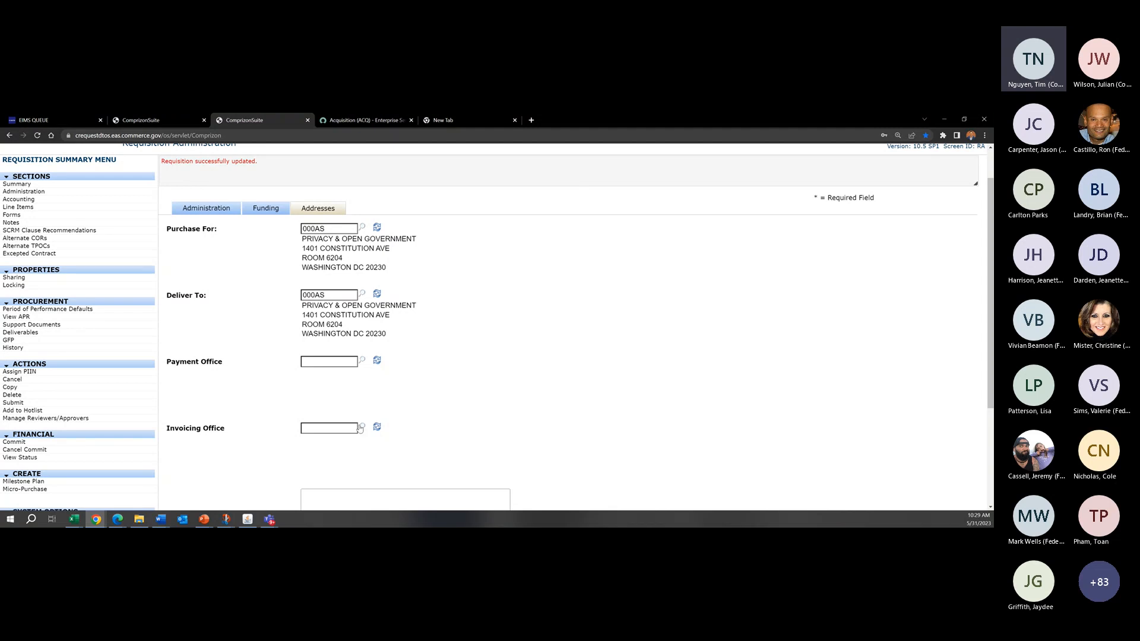
Step: Set the Invoicing Office code to NISTFSG, load its address, and review the entry
left_click(329, 431)
type("NISTFSD")
key("BackSpace")
type("G")
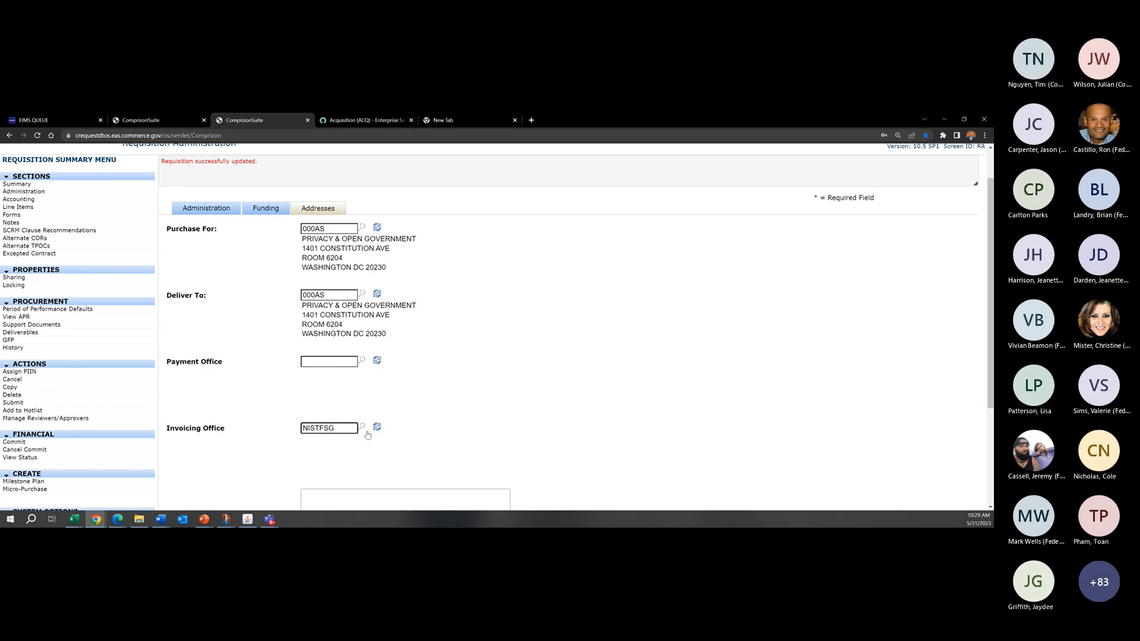
key("Tab")
left_click(334, 330)
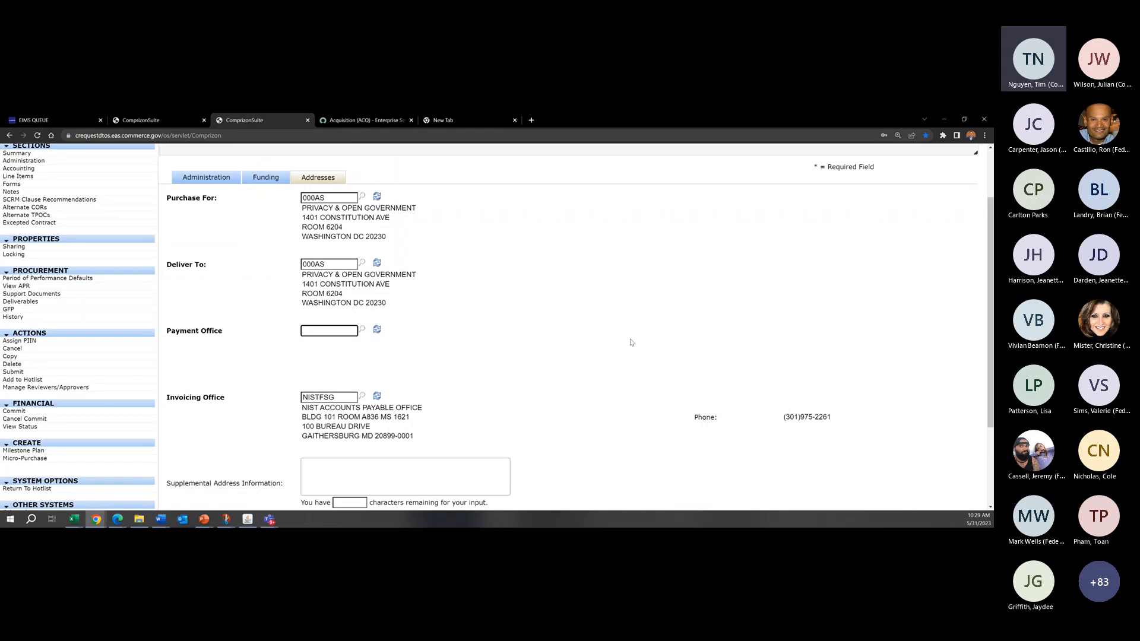
double_click(303, 398)
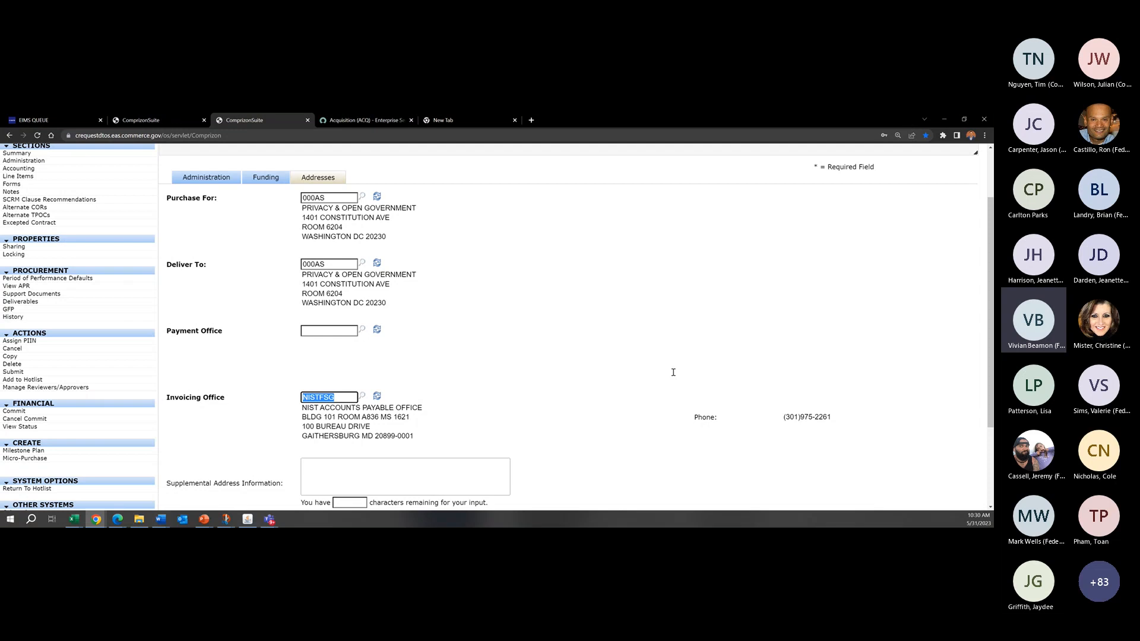
Step: Review the Purchase For and Deliver To codes and their addresses in the funding requisition
scroll(434, 286, "up", 1)
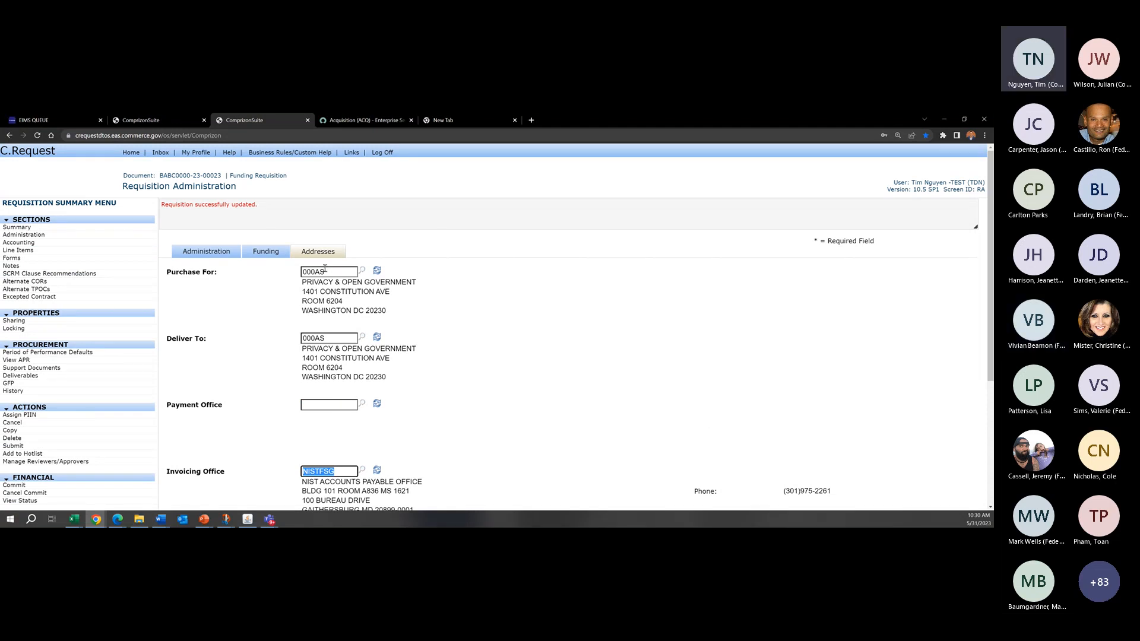
left_click_drag(325, 270, 287, 273)
left_click(290, 276)
left_click(331, 336)
left_click_drag(332, 336, 263, 334)
left_click(262, 321)
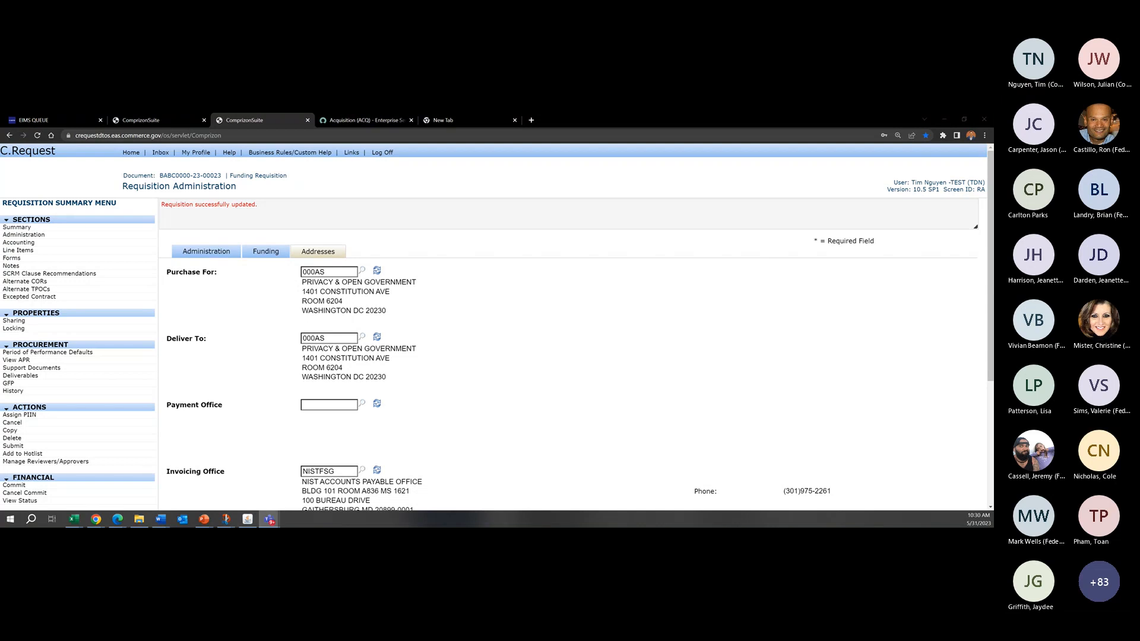
Step: Examine the Payment Office and Invoicing Office entries of the funding requisition
left_click(776, 295)
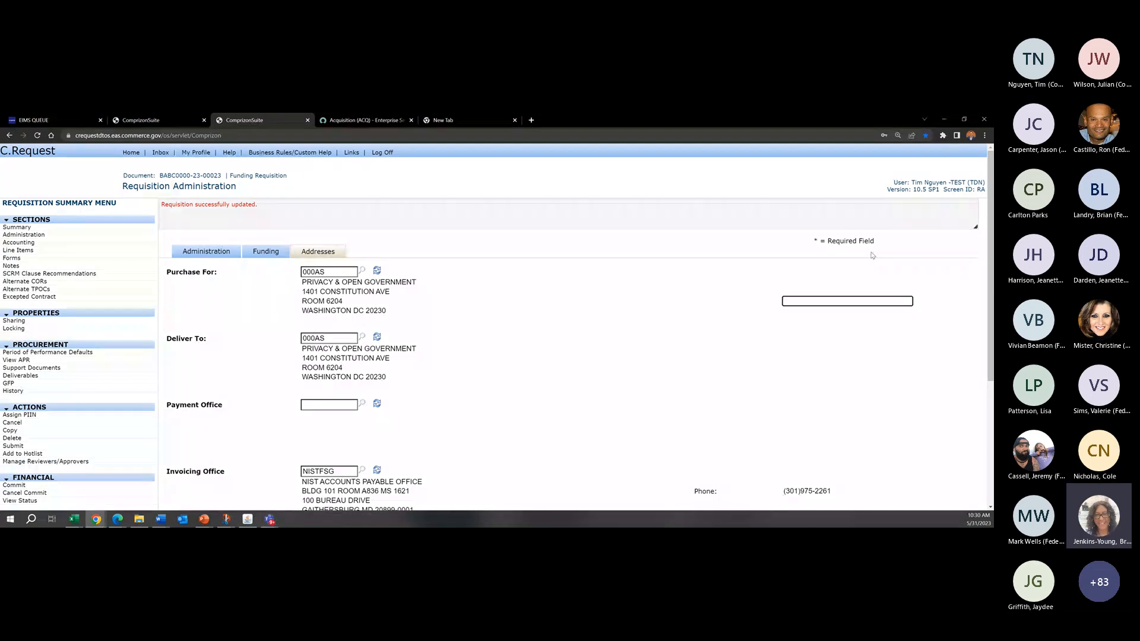
scroll(438, 410, "down", 1)
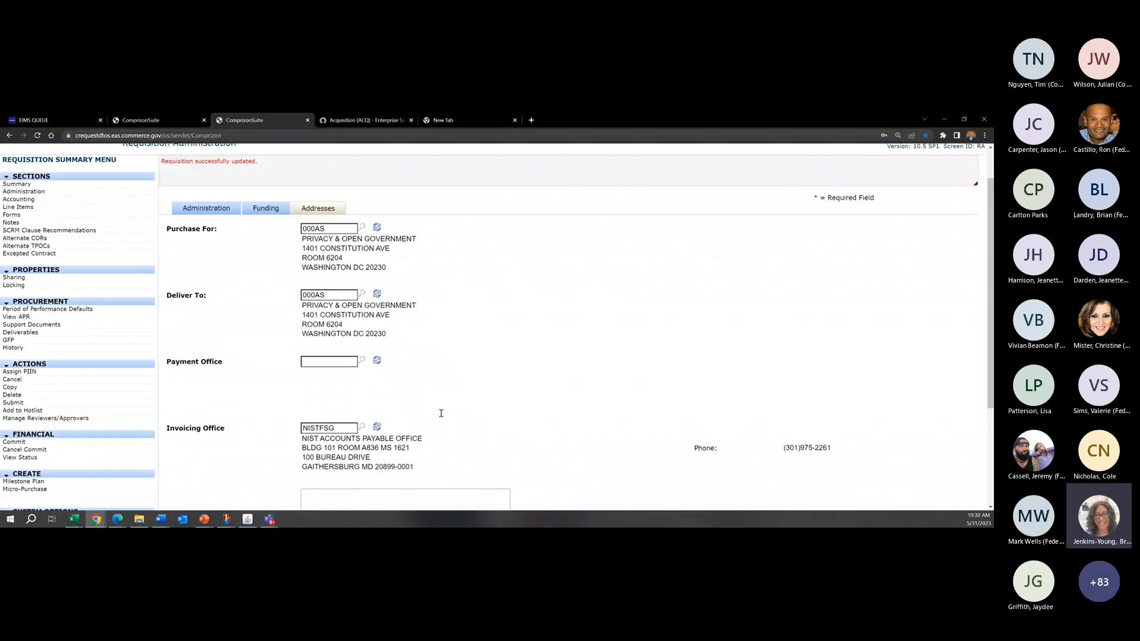
scroll(380, 429, "down", 1)
key("Tab")
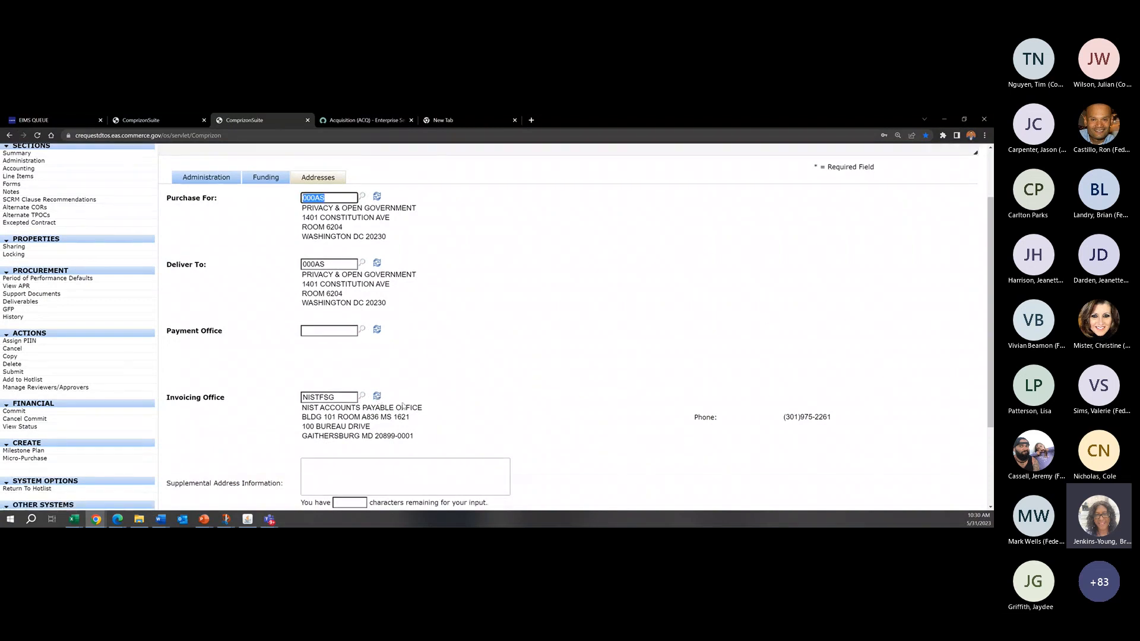
Step: Review the requisition's Administration section, and return to its Addresses section
left_click(735, 169)
left_click(199, 221)
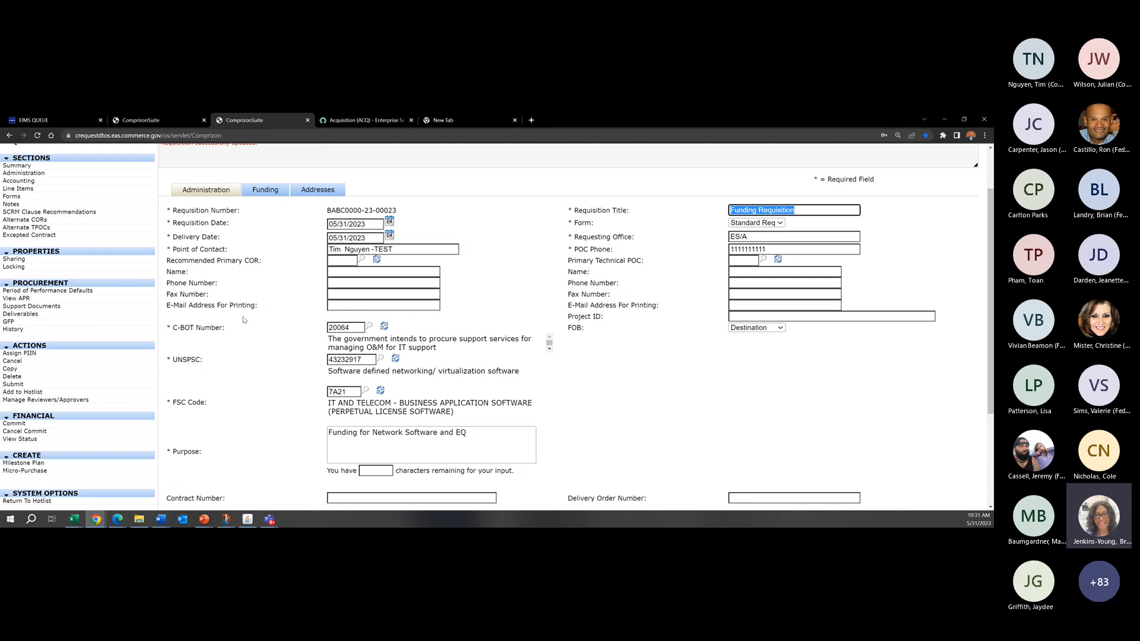
scroll(244, 321, "up", 2)
left_click(326, 212)
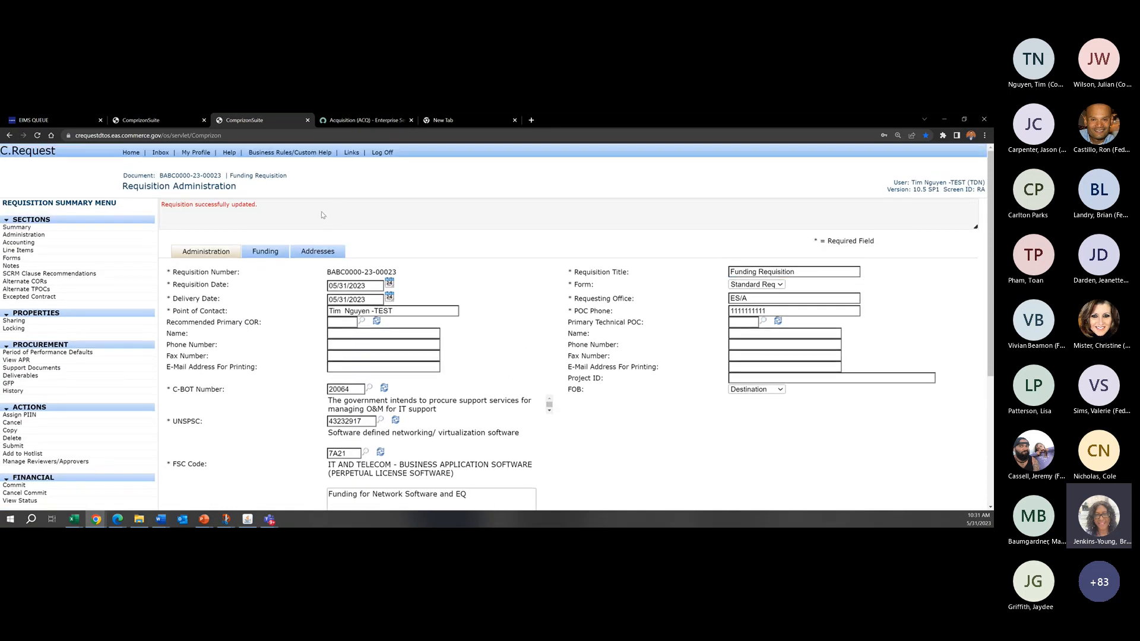
left_click(318, 251)
scroll(288, 391, "down", 1)
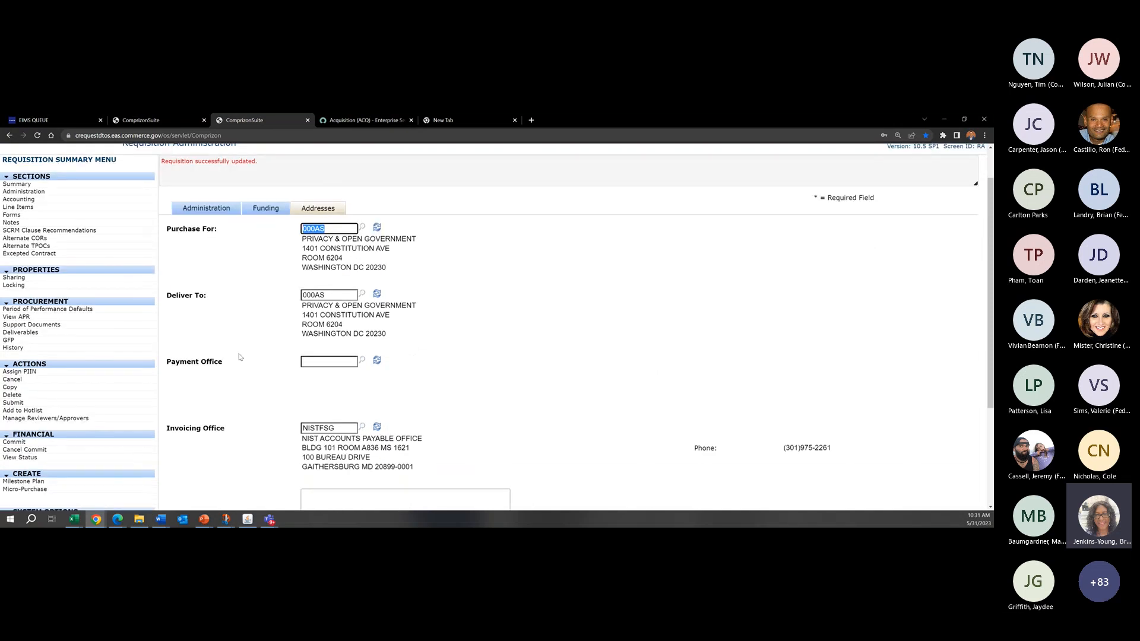
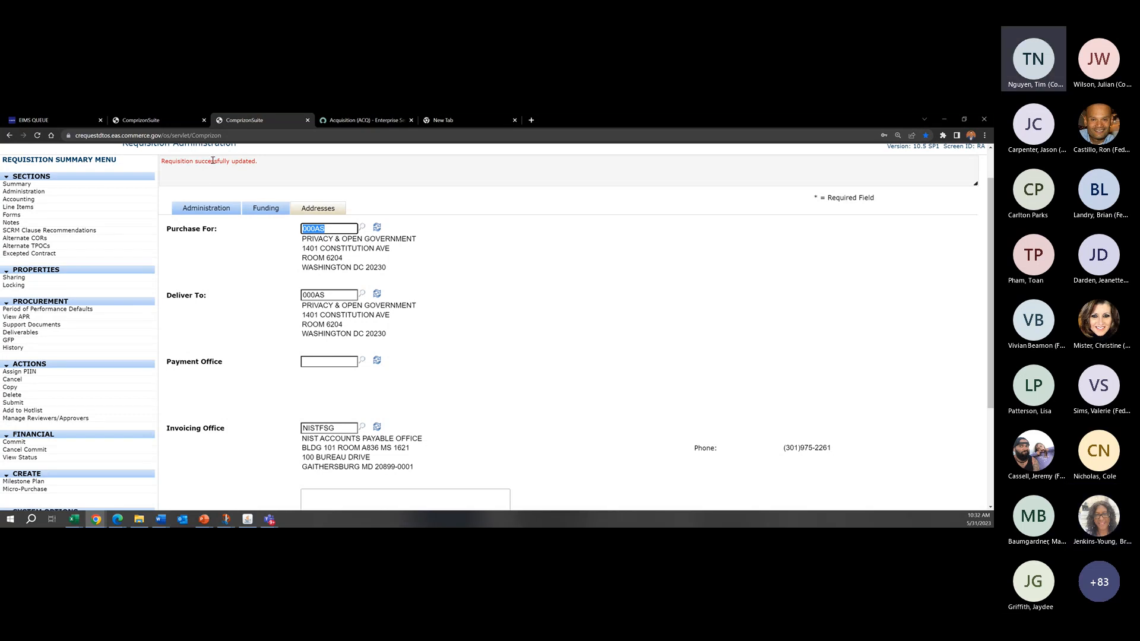
Step: Review the Administration and Addresses sections of the funding requisition, ending on the Administration section
left_click(206, 208)
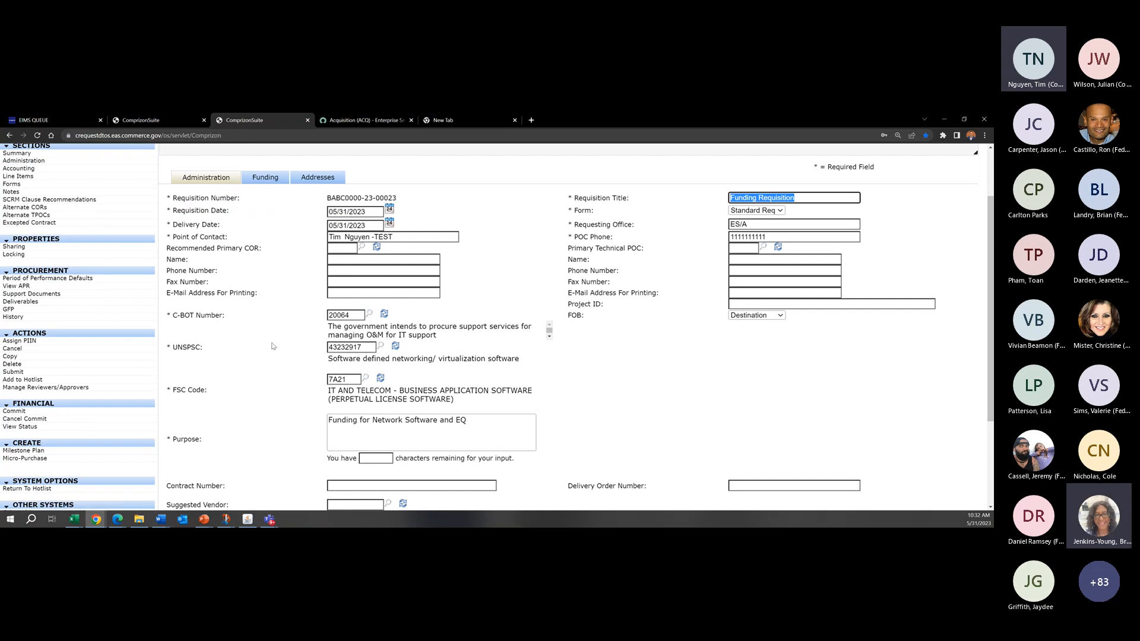
left_click(318, 177)
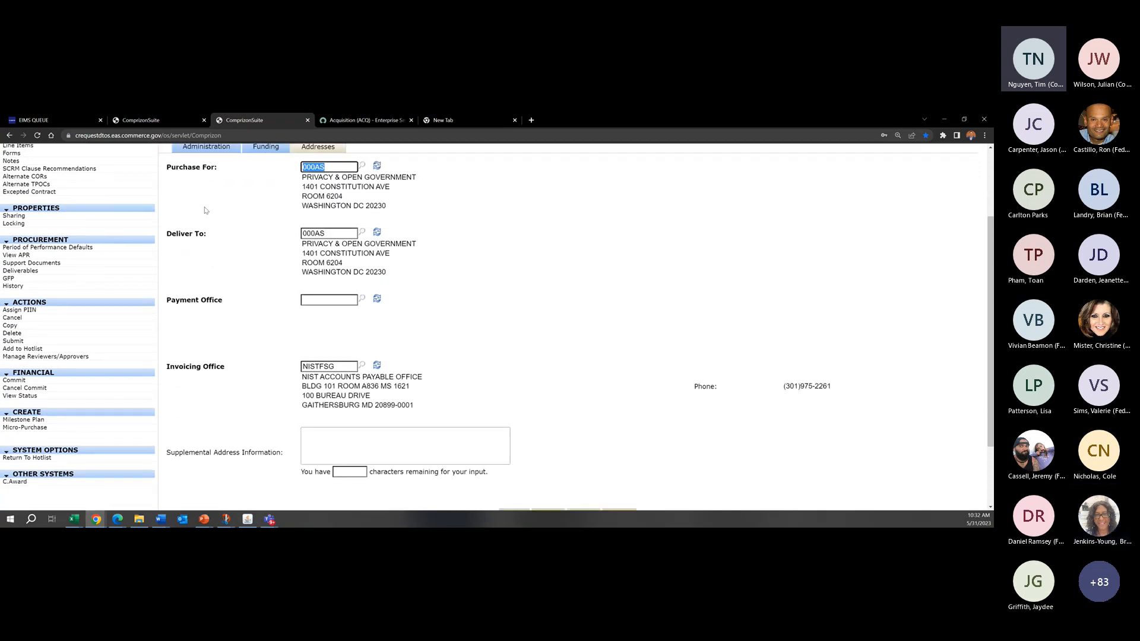
left_click(206, 148)
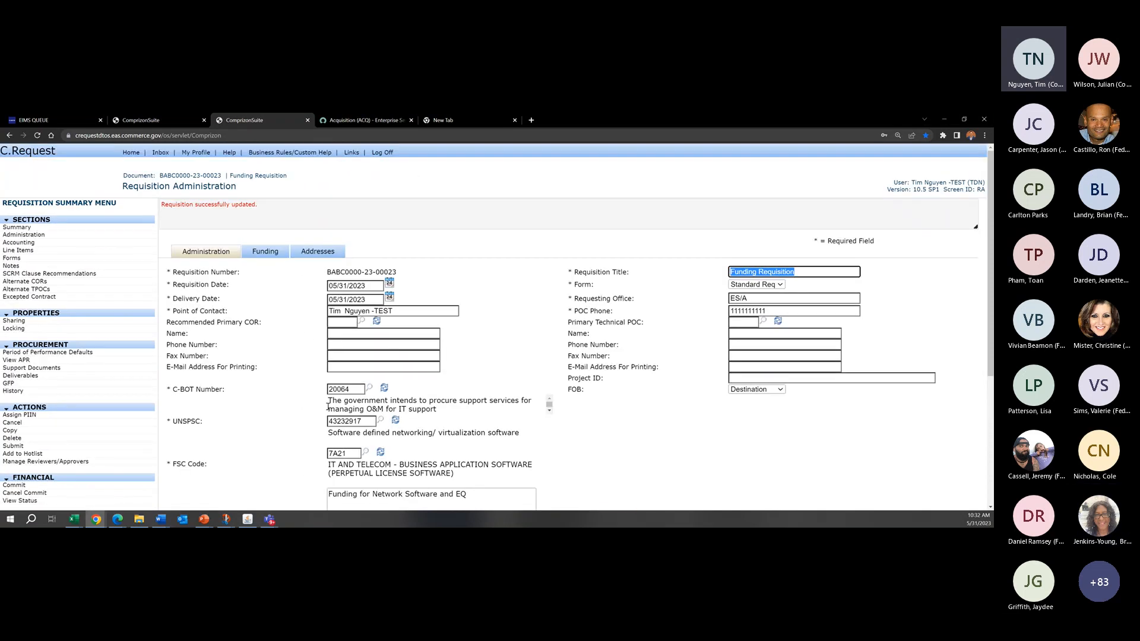
scroll(328, 407, "down", 1)
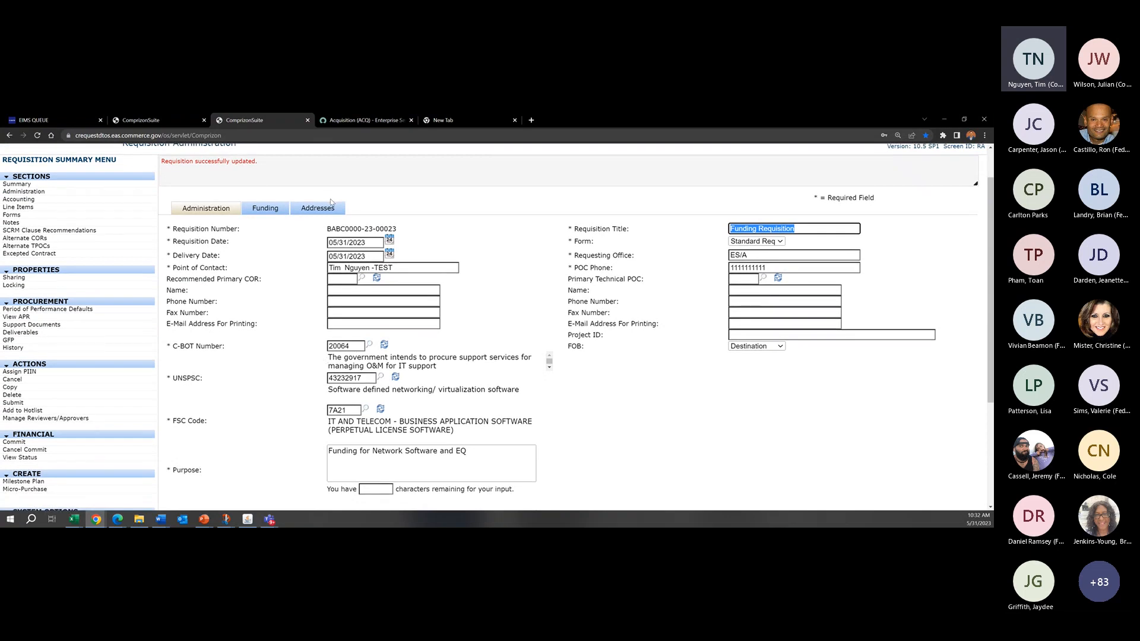
left_click(434, 199)
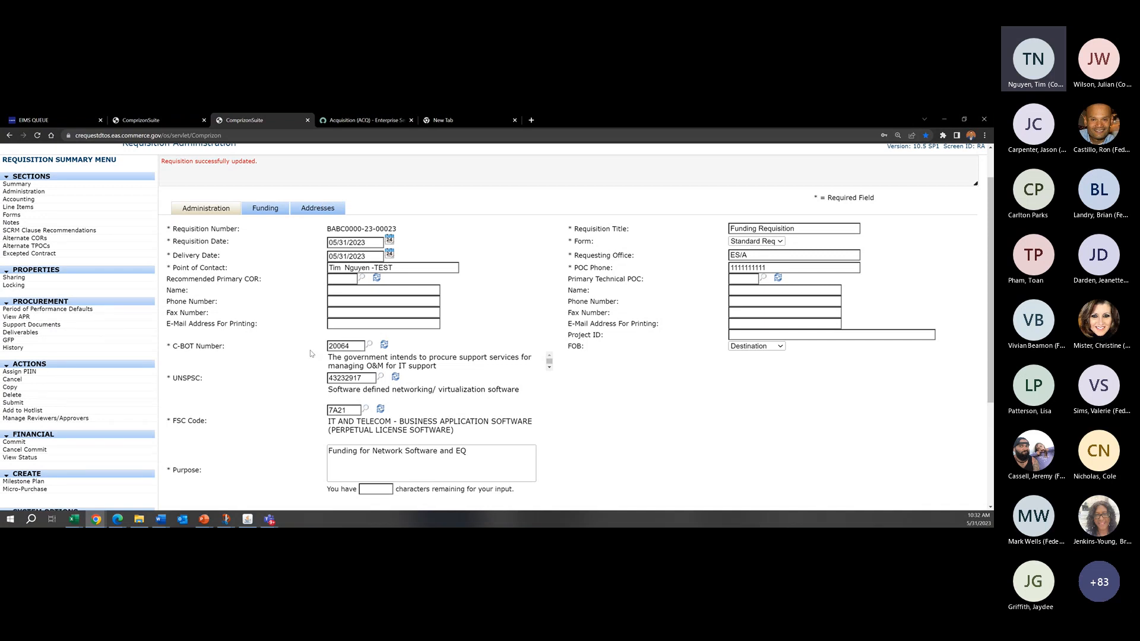
Step: Examine the Payment Office and Invoicing Office entries in the Addresses section of the funding requisition
left_click(328, 209)
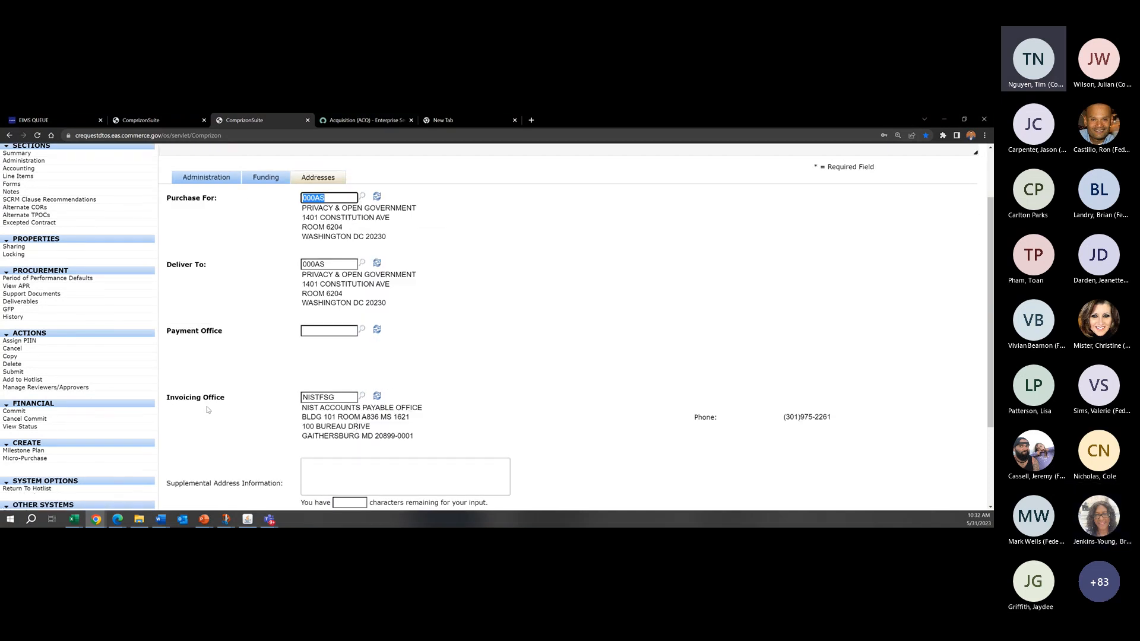
left_click(233, 339)
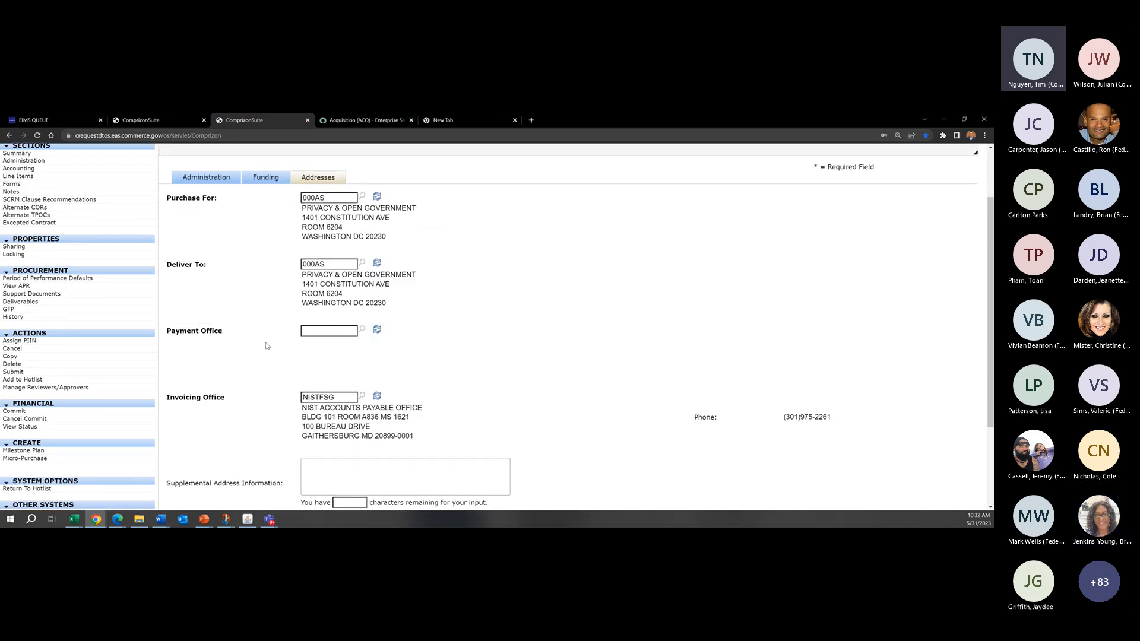
left_click_drag(225, 397, 189, 397)
left_click(208, 389)
scroll(572, 361, "up", 2)
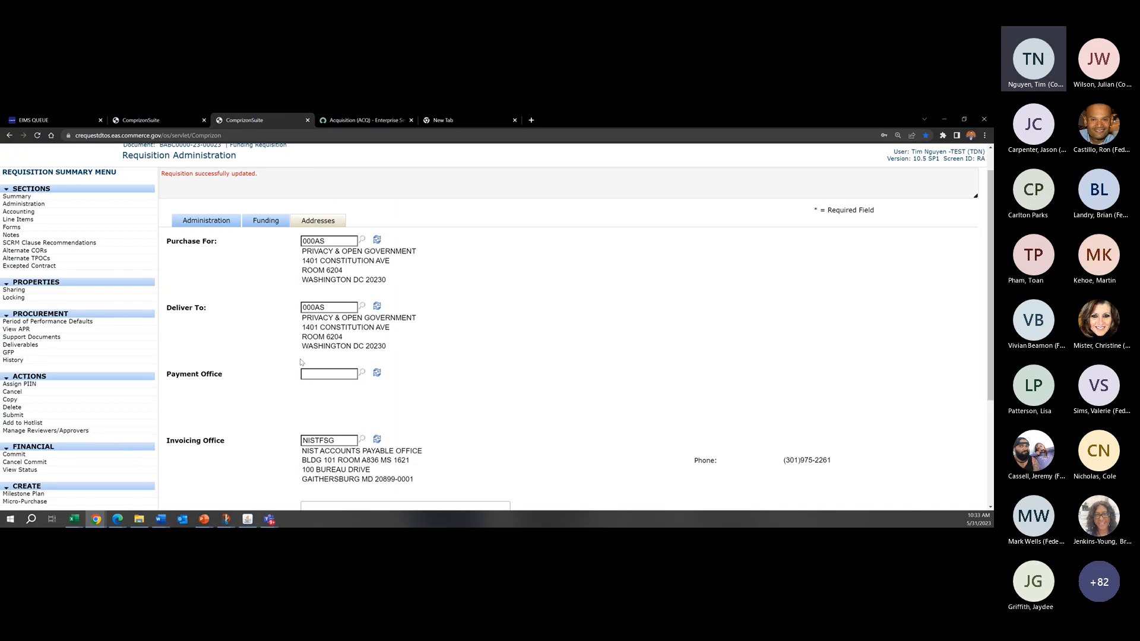
scroll(320, 398, "down", 1)
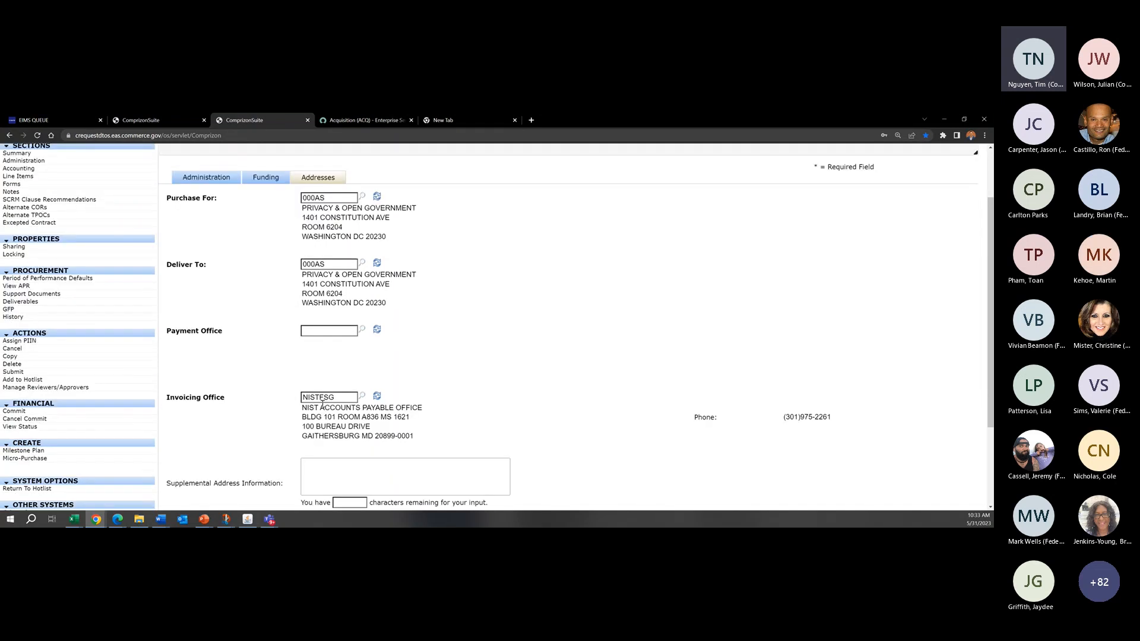
left_click(346, 398)
left_click(276, 349)
left_click_drag(288, 399, 171, 399)
left_click(324, 397)
left_click_drag(250, 335, 171, 332)
left_click(275, 350)
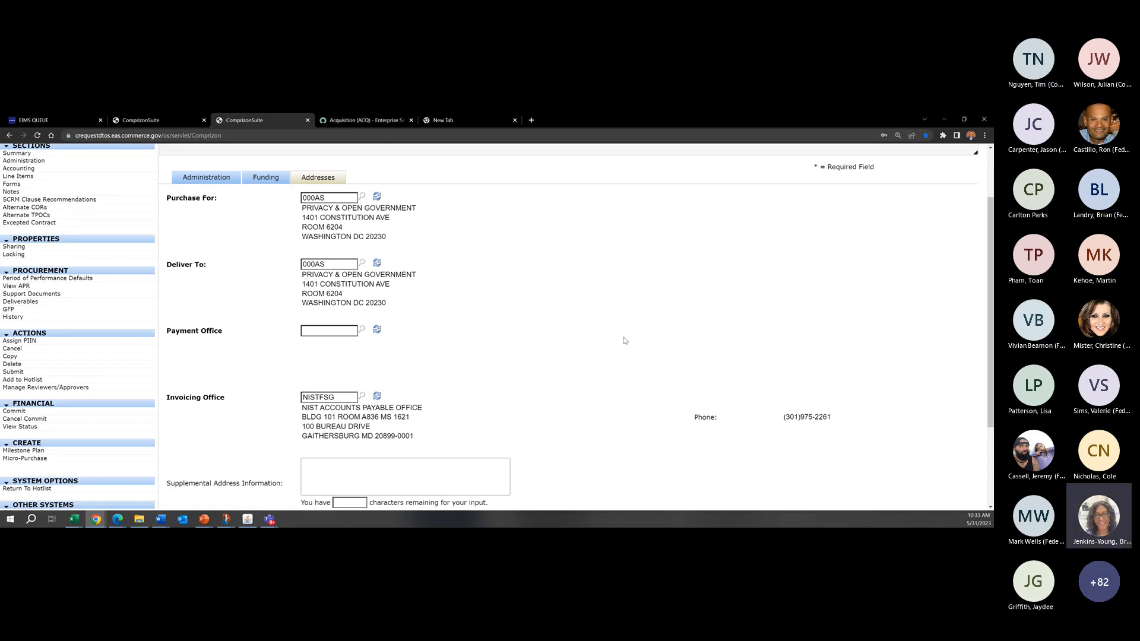
Step: View the Administration section, then check the agenda slide of the C.Request Training presentation in PowerPoint and return to the requisition
left_click(190, 180)
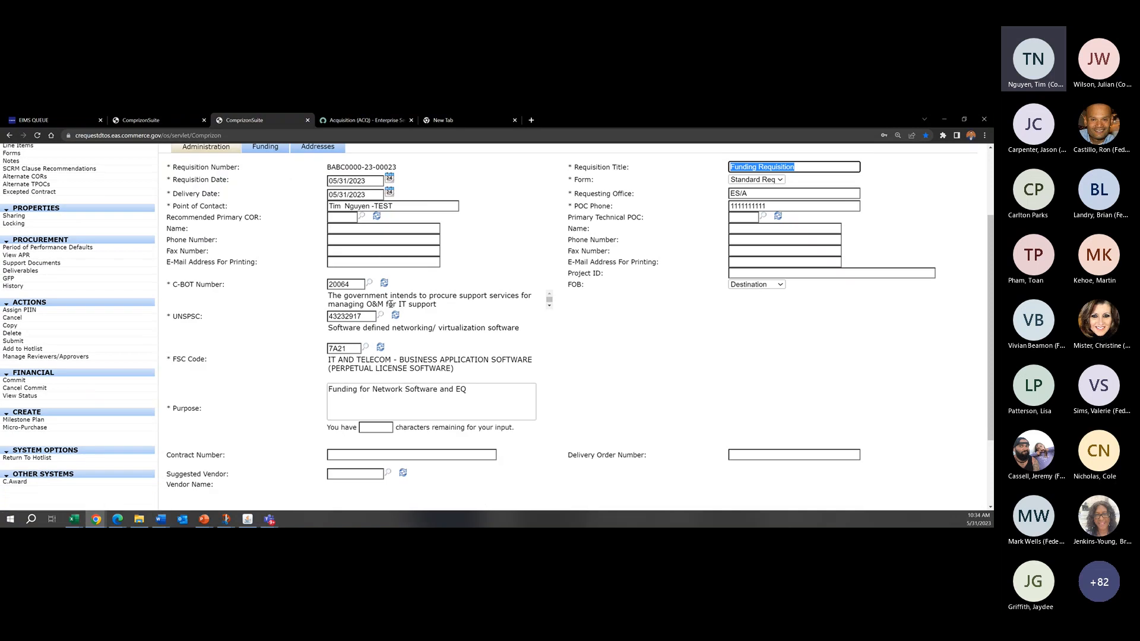
left_click(351, 279)
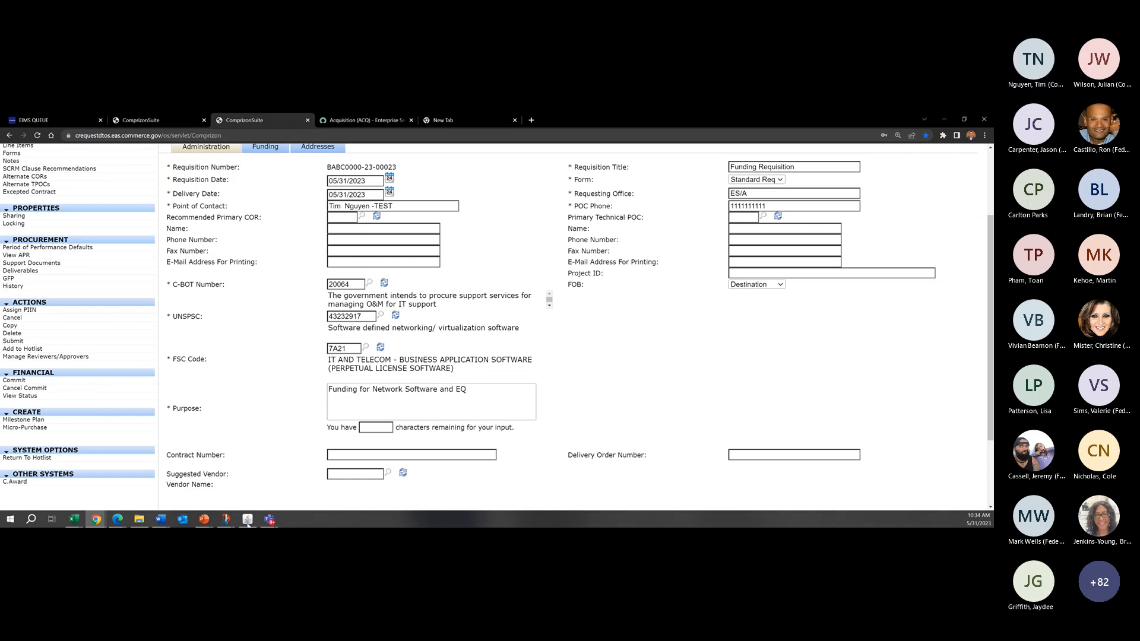
mouse_move(205, 519)
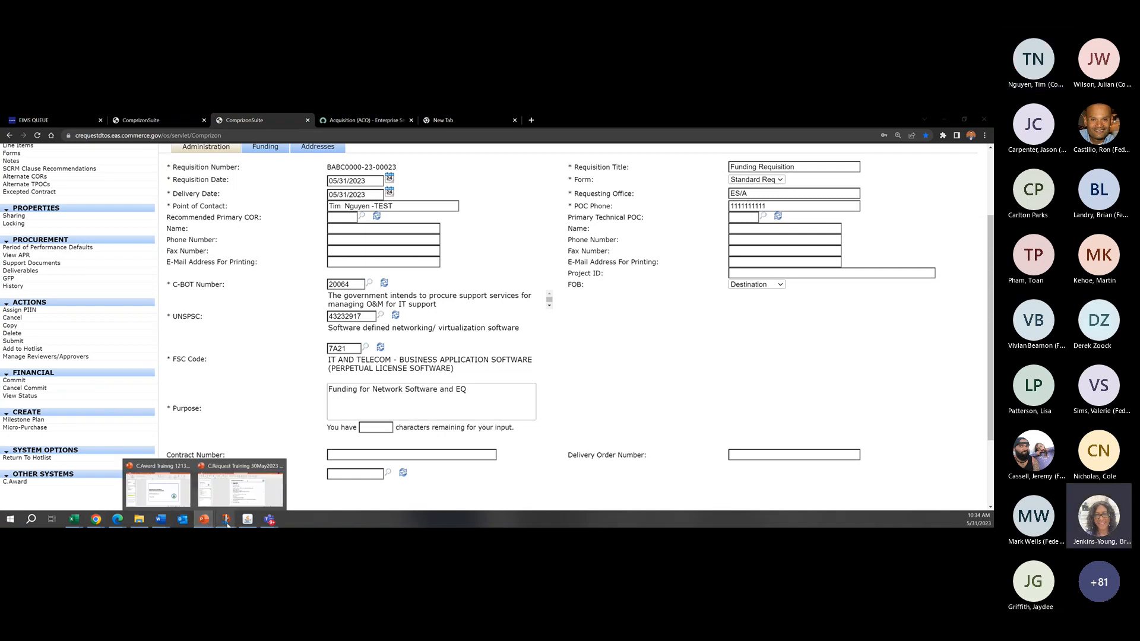
left_click(236, 487)
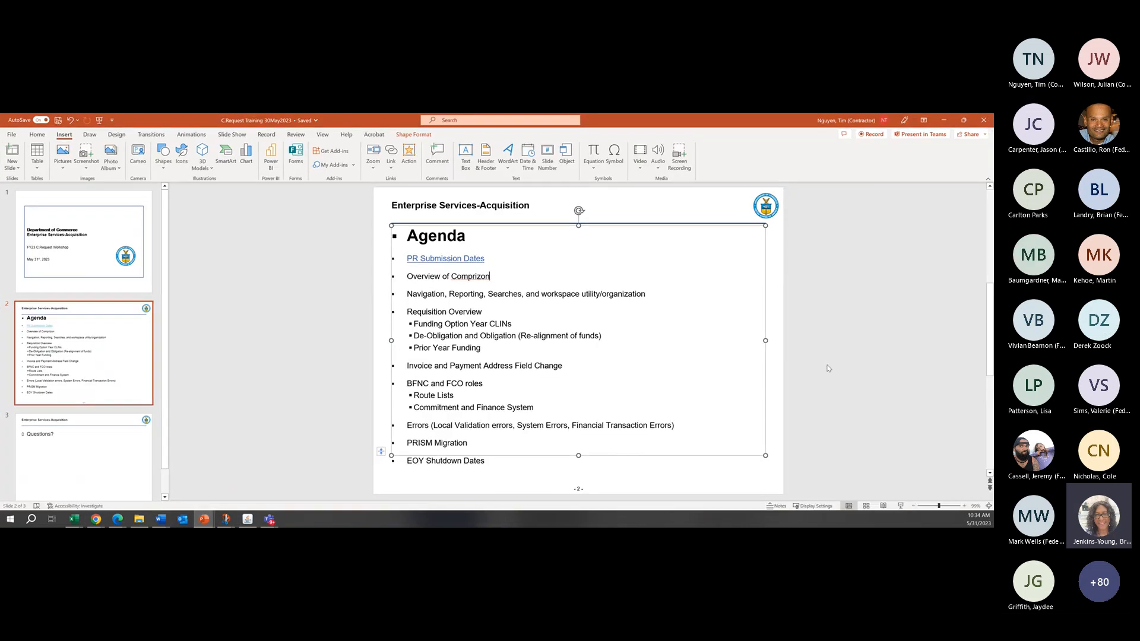
left_click(944, 121)
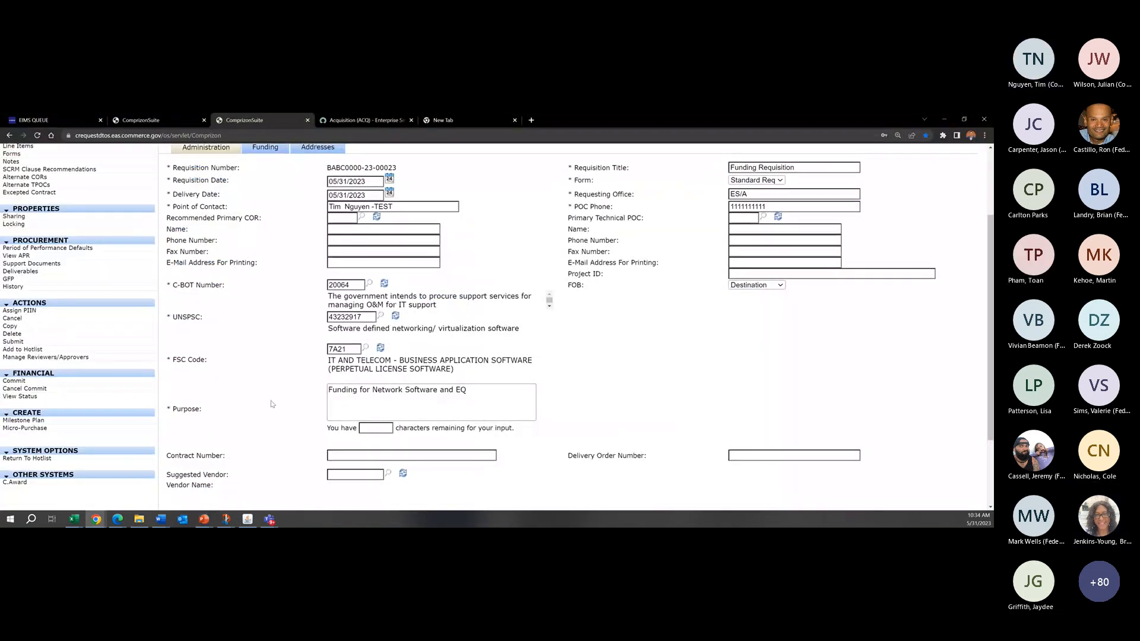
Step: In the Addresses section, look up the Payment Office, choose the Census headquarters address with code ADDCEN, and save the requisition
scroll(208, 196, "down", 4)
scroll(331, 174, "up", 2)
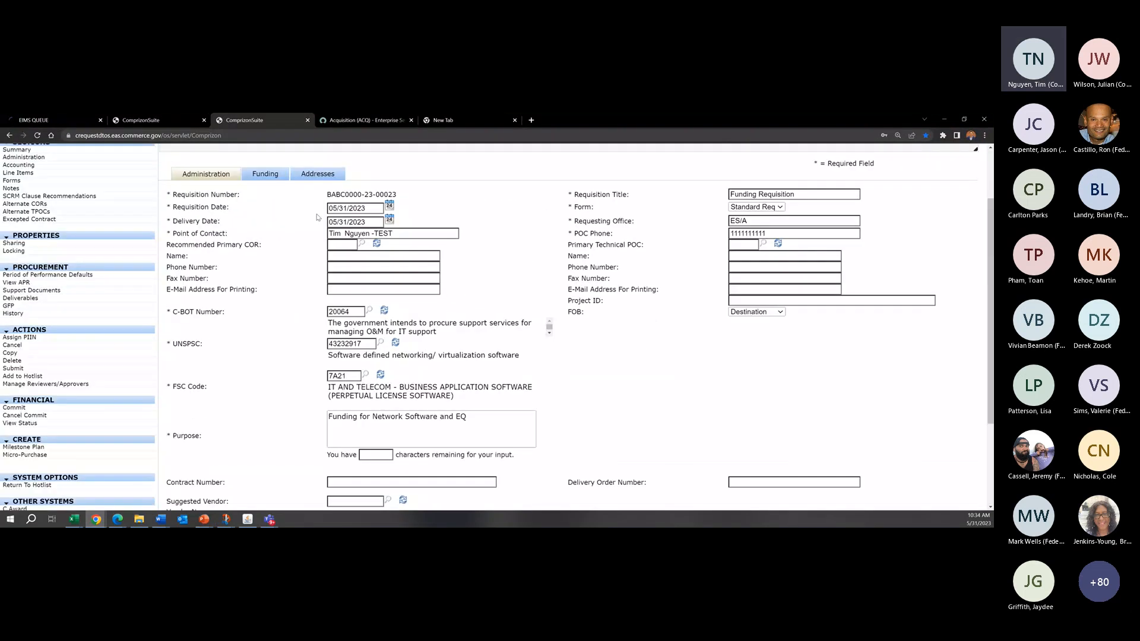
left_click(331, 174)
left_click(379, 296)
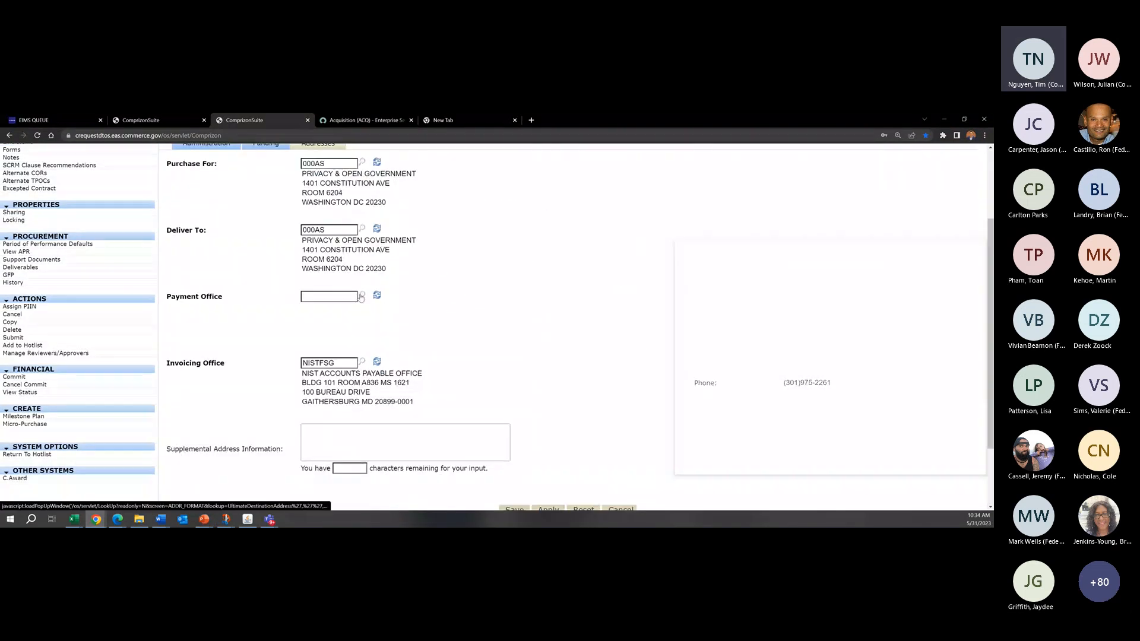
left_click_drag(846, 244, 633, 228)
left_click_drag(770, 466, 889, 500)
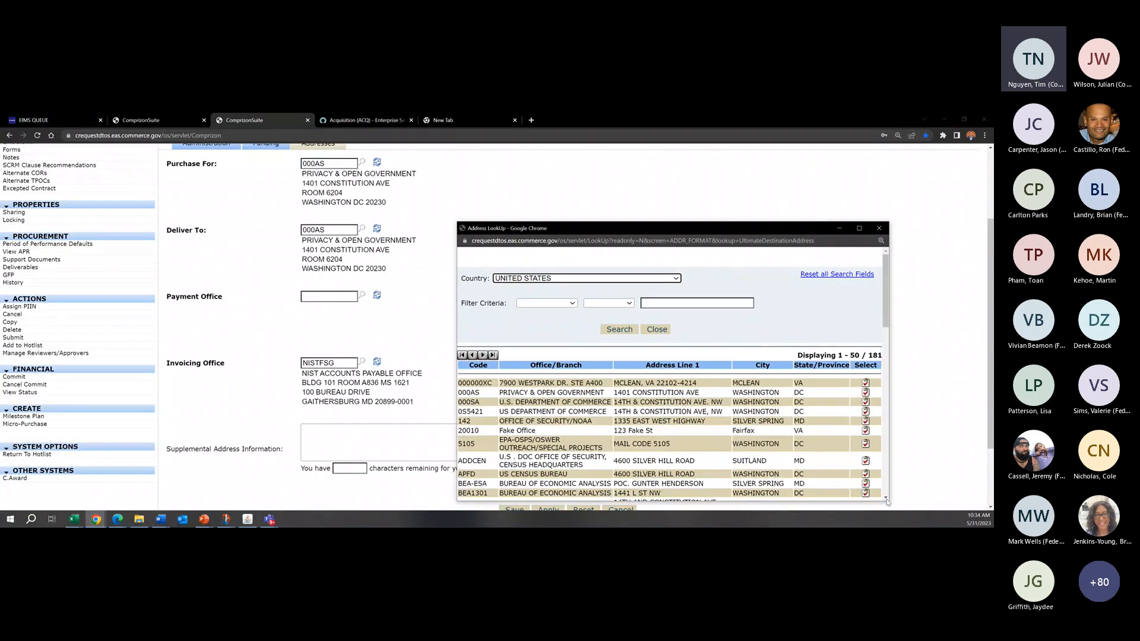
left_click(866, 461)
scroll(529, 397, "down", 2)
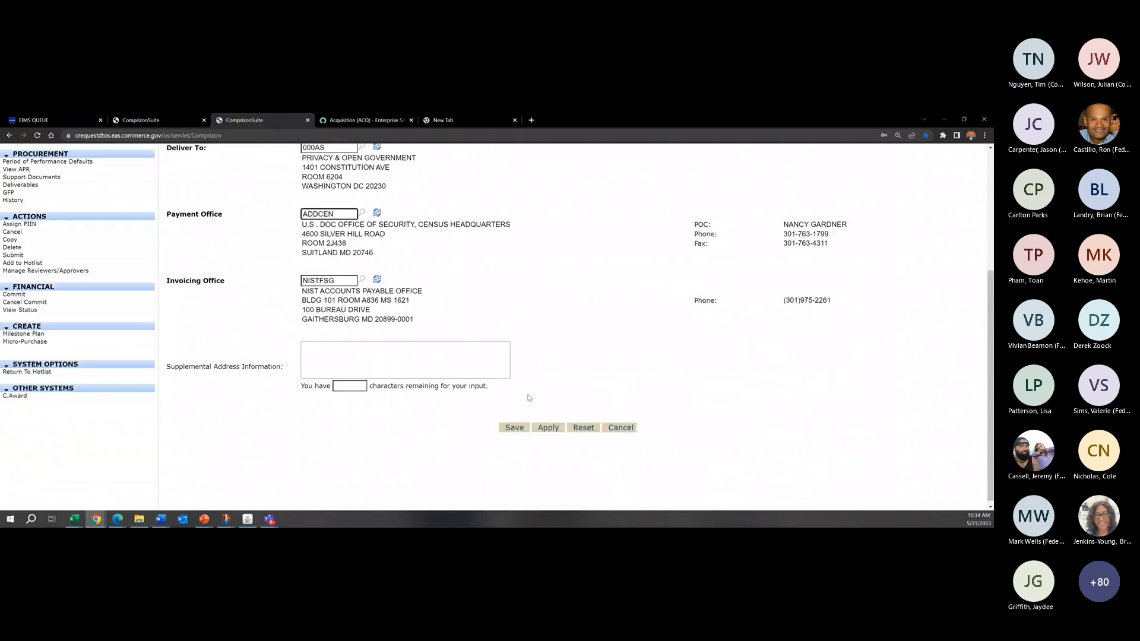
left_click(511, 424)
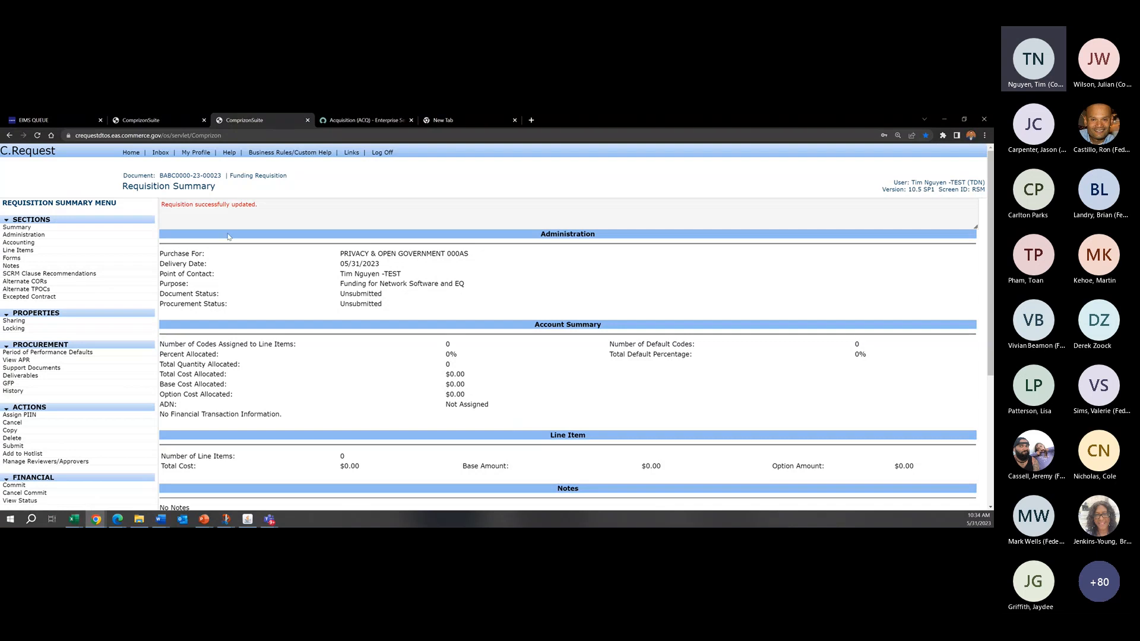
Step: Review the Requisition Summary page of the funding requisition
left_click_drag(216, 188, 125, 189)
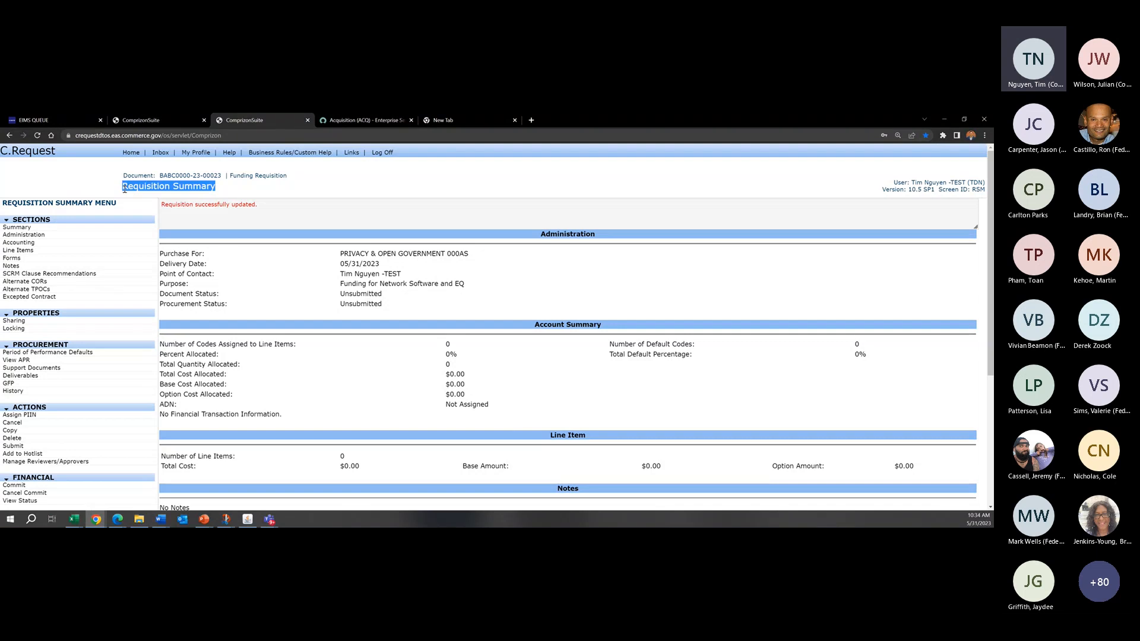
left_click(239, 191)
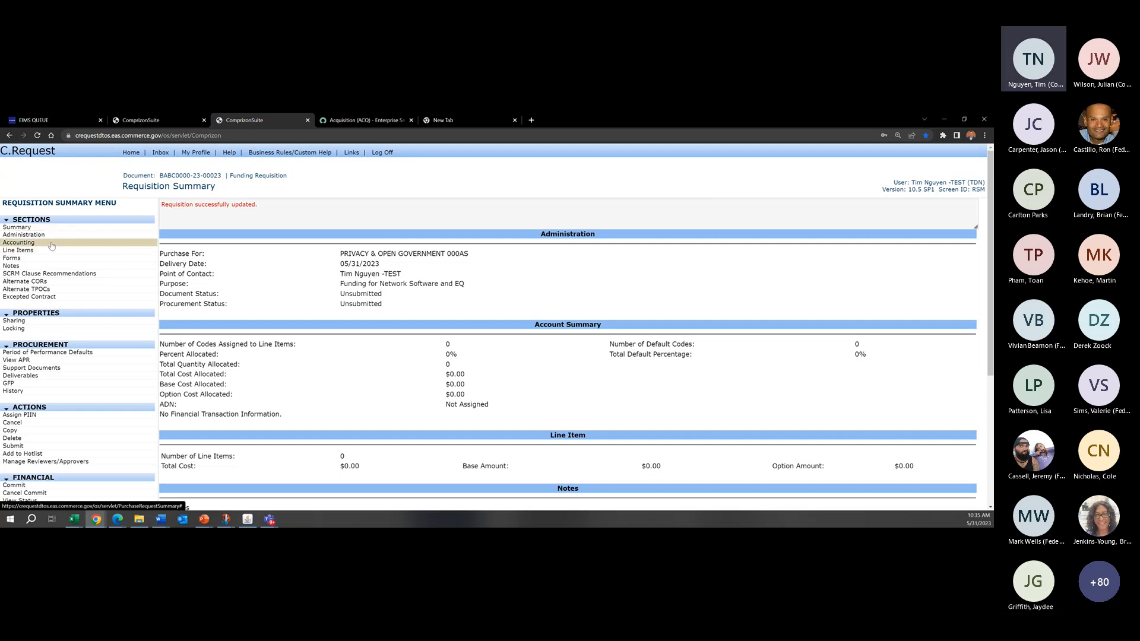
mouse_move(215, 187)
left_mouse_down()
mouse_move(173, 189)
mouse_move(217, 191)
left_mouse_up()
left_click(174, 188)
Step: Create an account code in the requisition's Accounting section with Bureau Code 51 and Fiscal Year 23
left_click(25, 246)
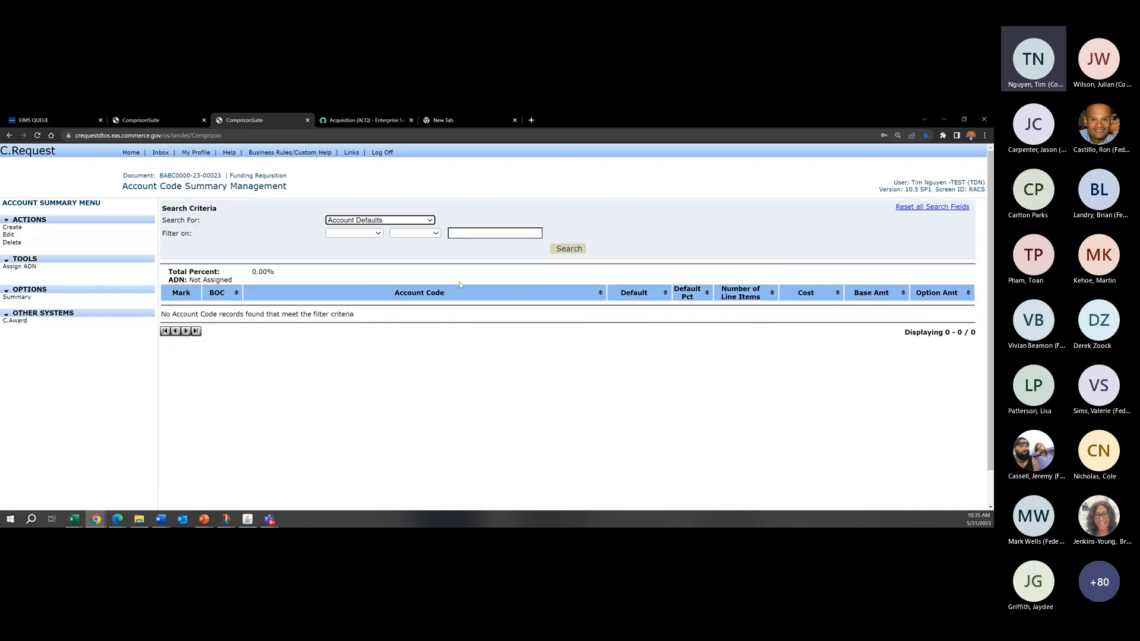
left_click(114, 231)
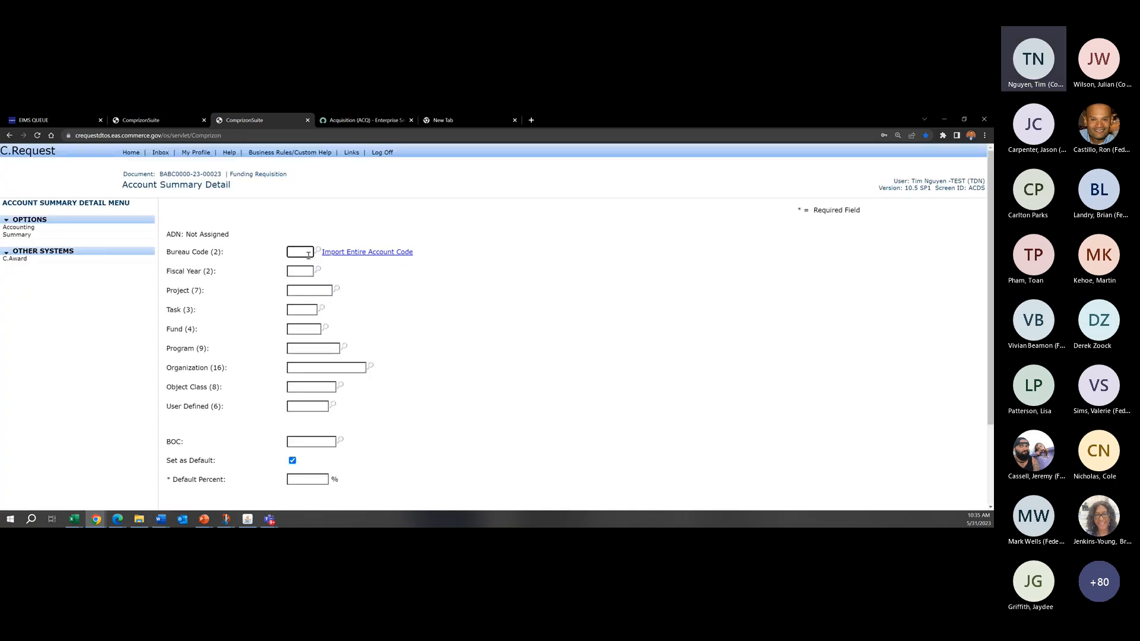
type("51")
key("Tab")
key("Tab")
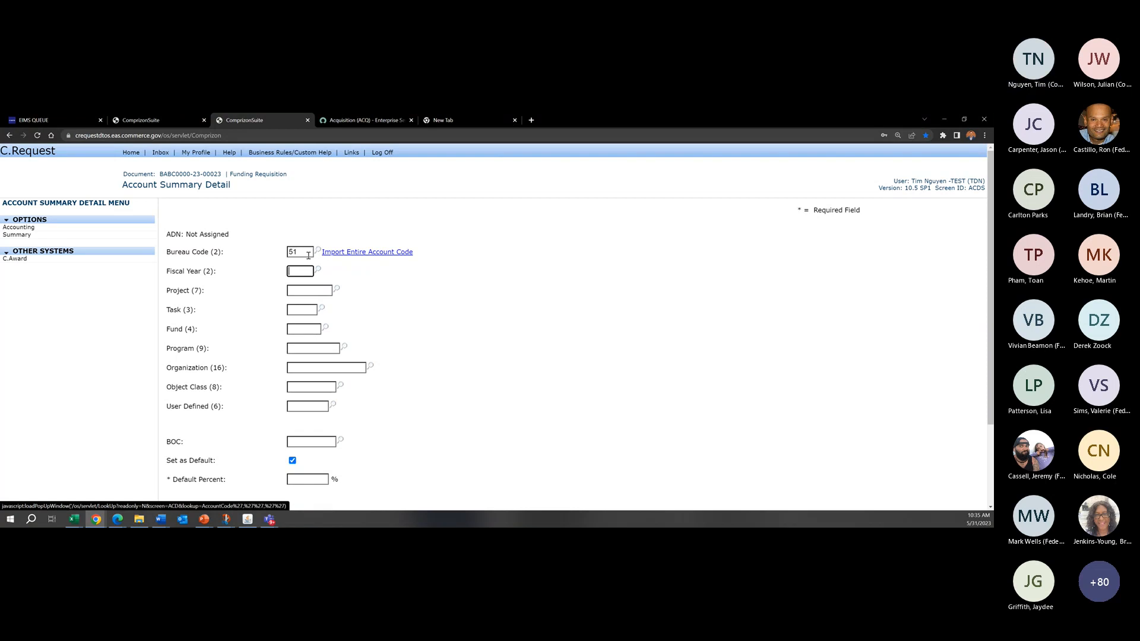
type("23")
Step: Set the account code's Project to 0166000 and its Task to 000
key("Tab")
type("010")
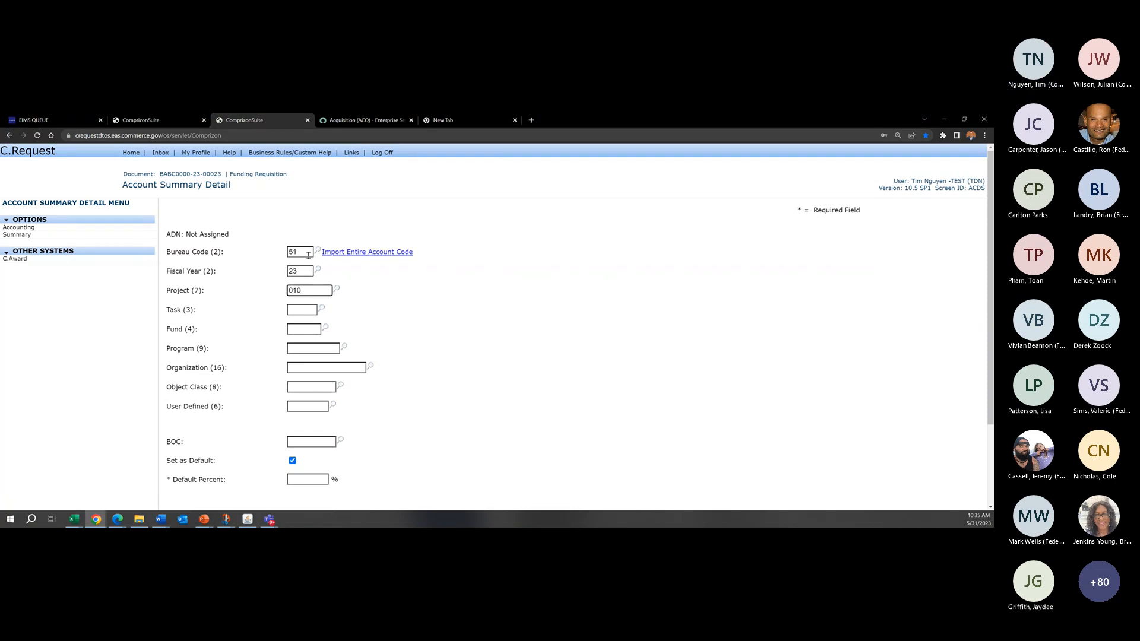
type("6000")
key("Tab")
type("000")
key("Tab")
type("00")
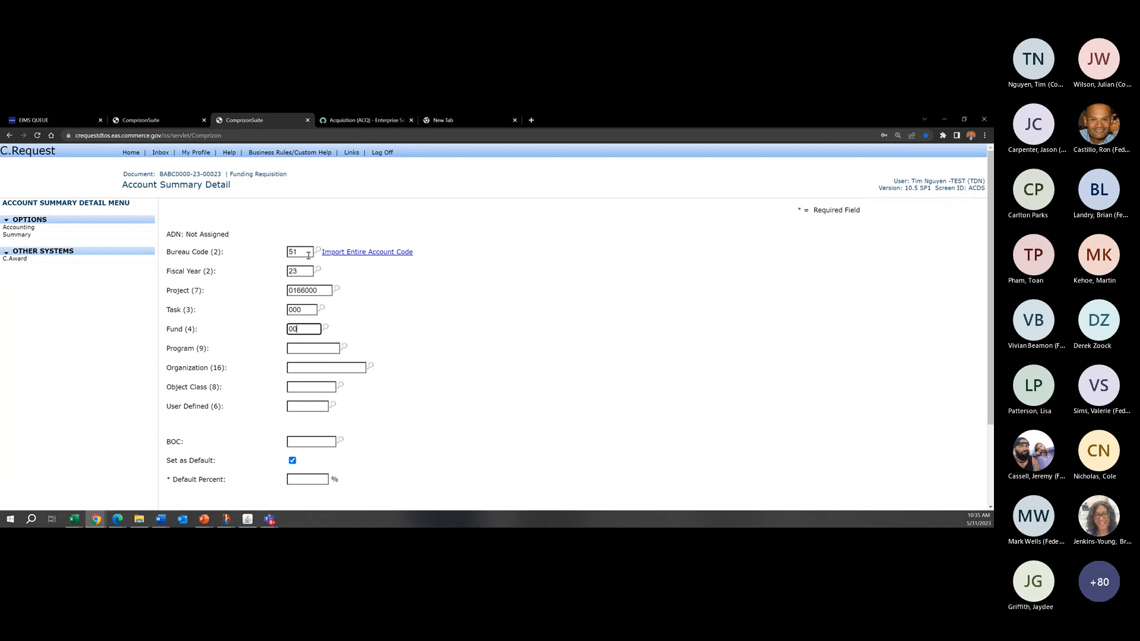
type("98")
key("Tab")
type("010000000")
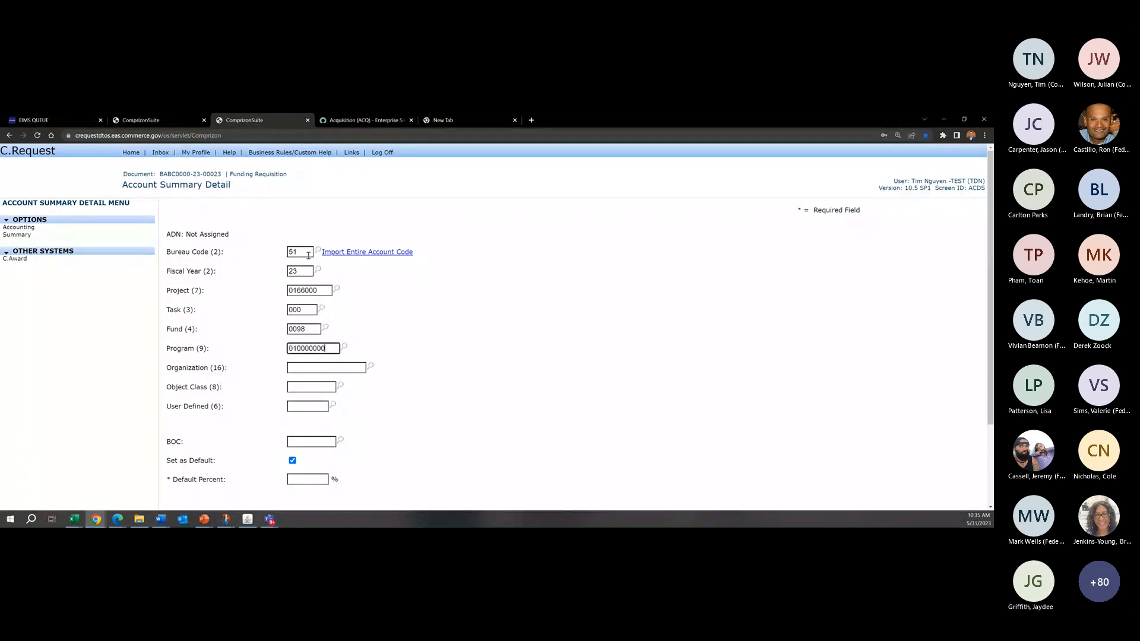
key("Tab")
type("1109000000000000")
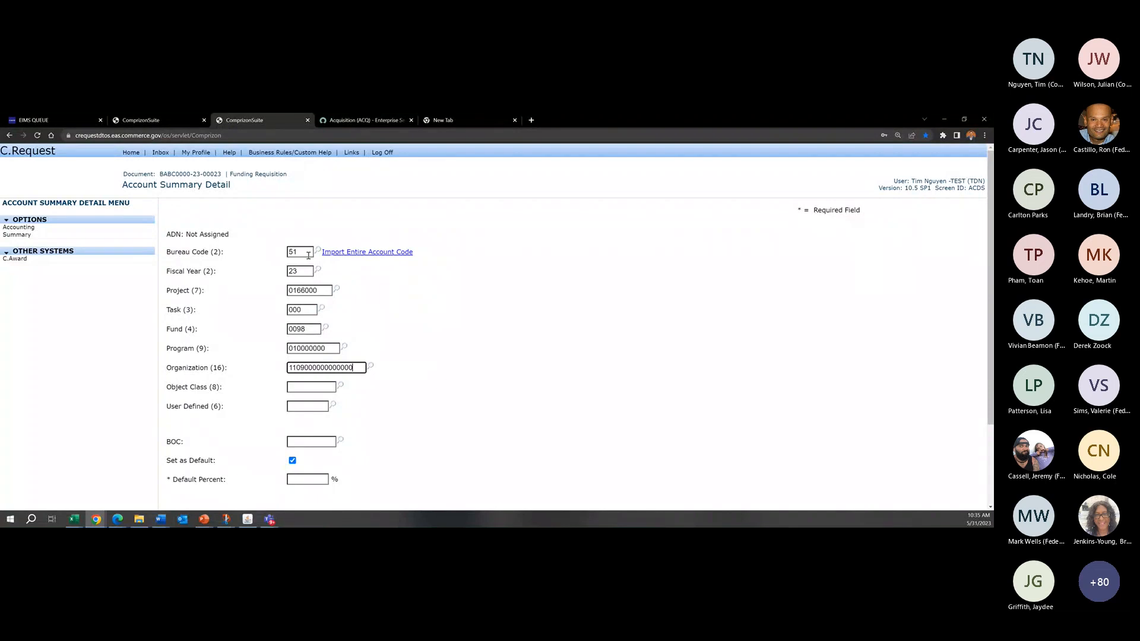
Step: Set the account code's Object Class to 25990000 and User Defined to 000000
key("Tab")
type("258")
type("990")
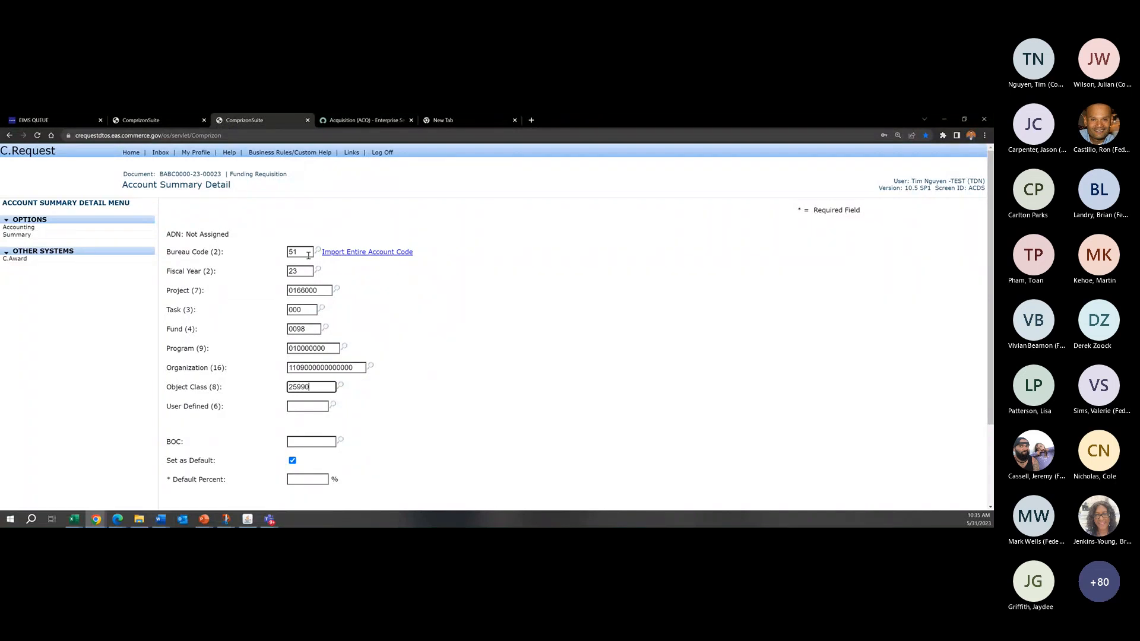
type("000")
key("Tab")
type("000000")
Step: Set the account code's Default Percent to 100 and save it
left_click(553, 297)
scroll(553, 297, "down", 2)
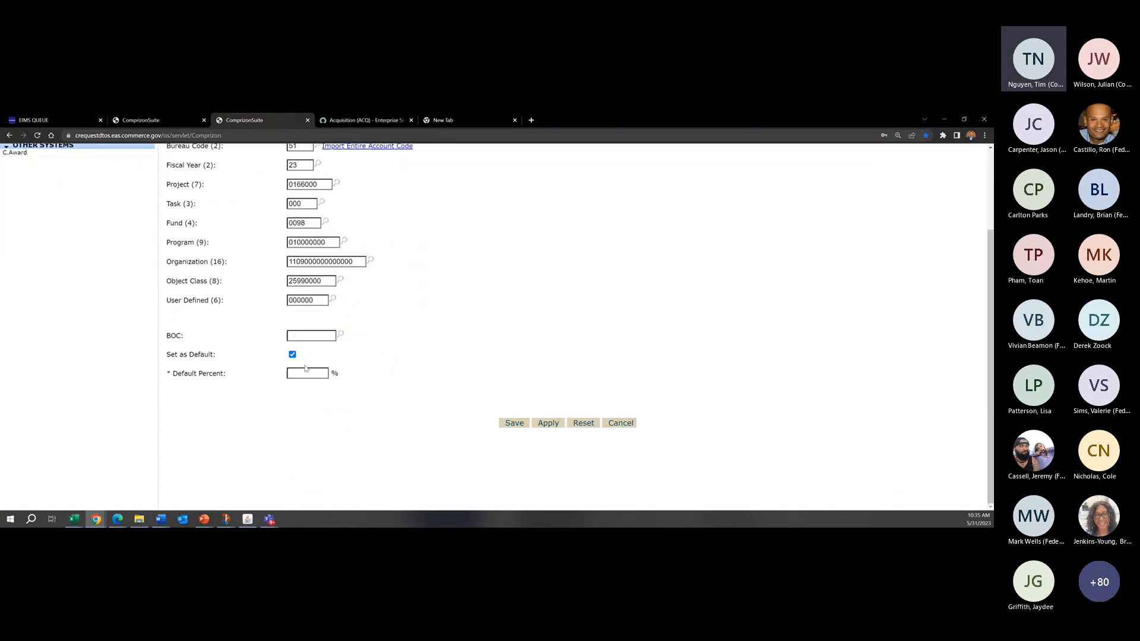
left_click(306, 372)
type("100")
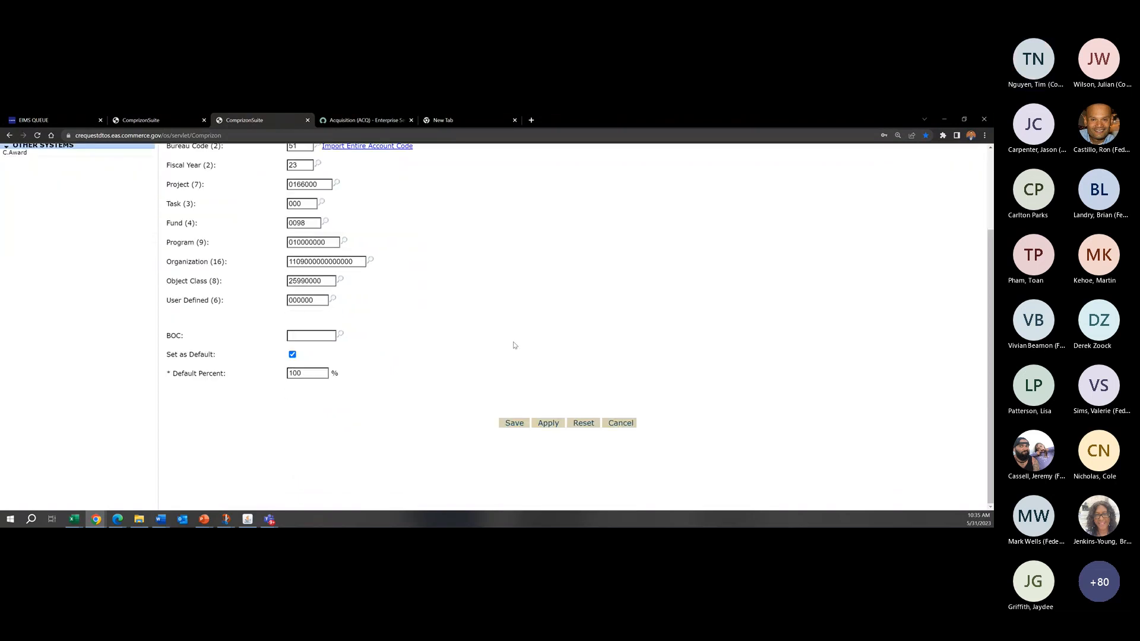
left_click(523, 424)
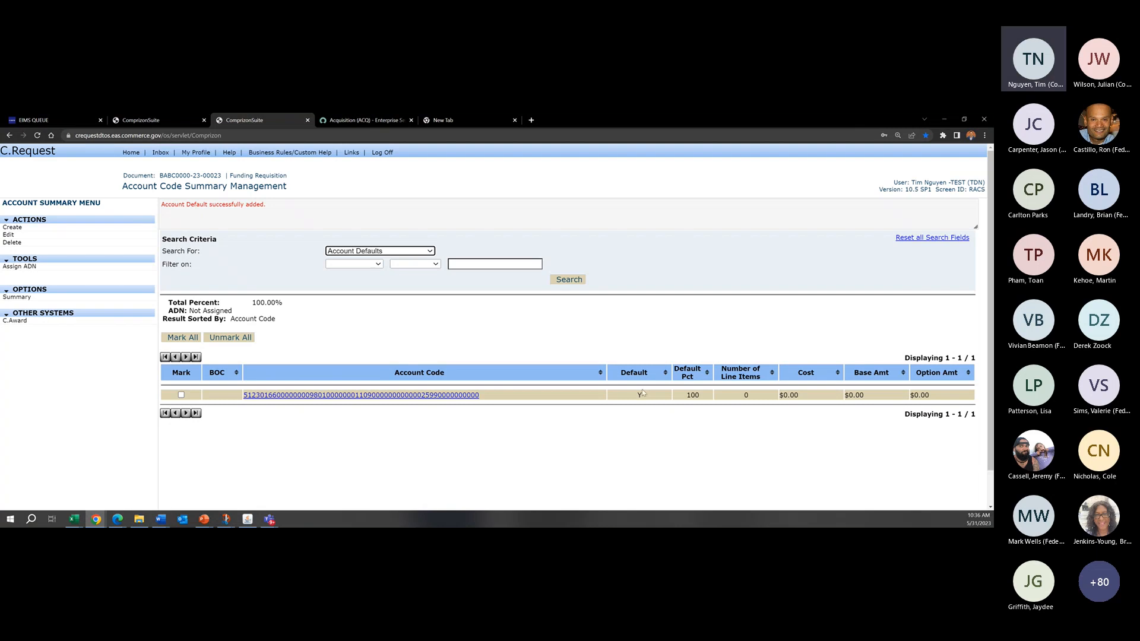
Step: Review the Default flag and the full account code string of the saved account row
double_click(642, 396)
left_click(641, 397)
left_click_drag(627, 396, 651, 396)
left_click_drag(631, 396, 669, 397)
left_click(646, 398)
left_click_drag(535, 401, 386, 397)
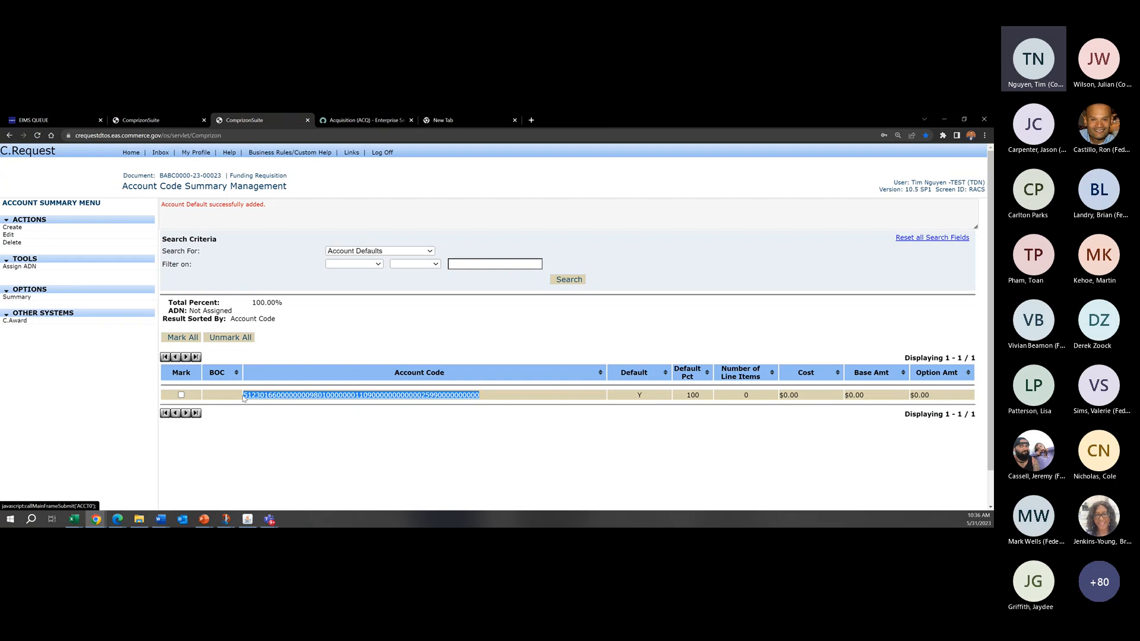
left_click(533, 398)
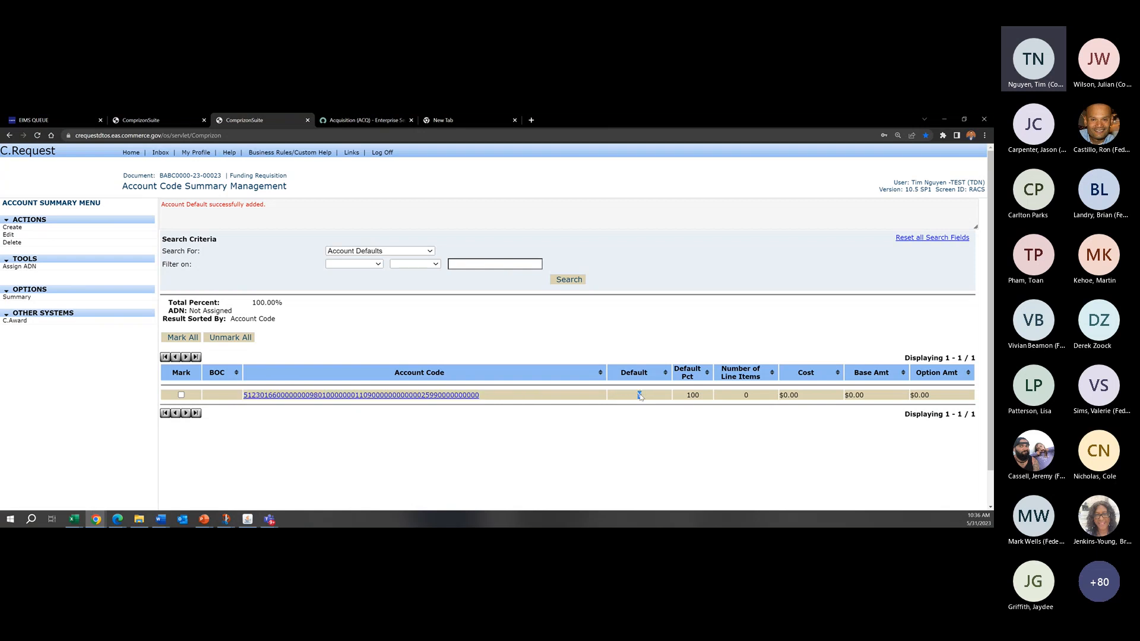
Step: Mark the saved account code and open it for editing
left_click(181, 395)
left_click(182, 395)
left_click(181, 395)
left_click(8, 234)
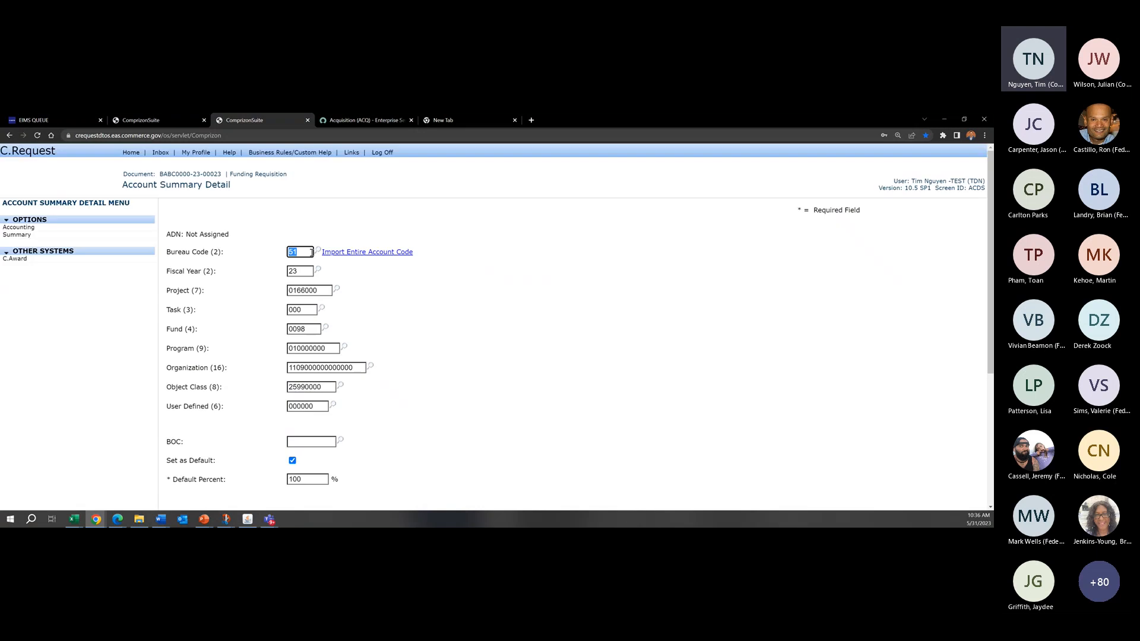
Step: Review the account code's segment values, Set as Default flag and Default Percent on the Account Summary Detail page
scroll(501, 406, "down", 3)
left_click_drag(159, 290, 203, 291)
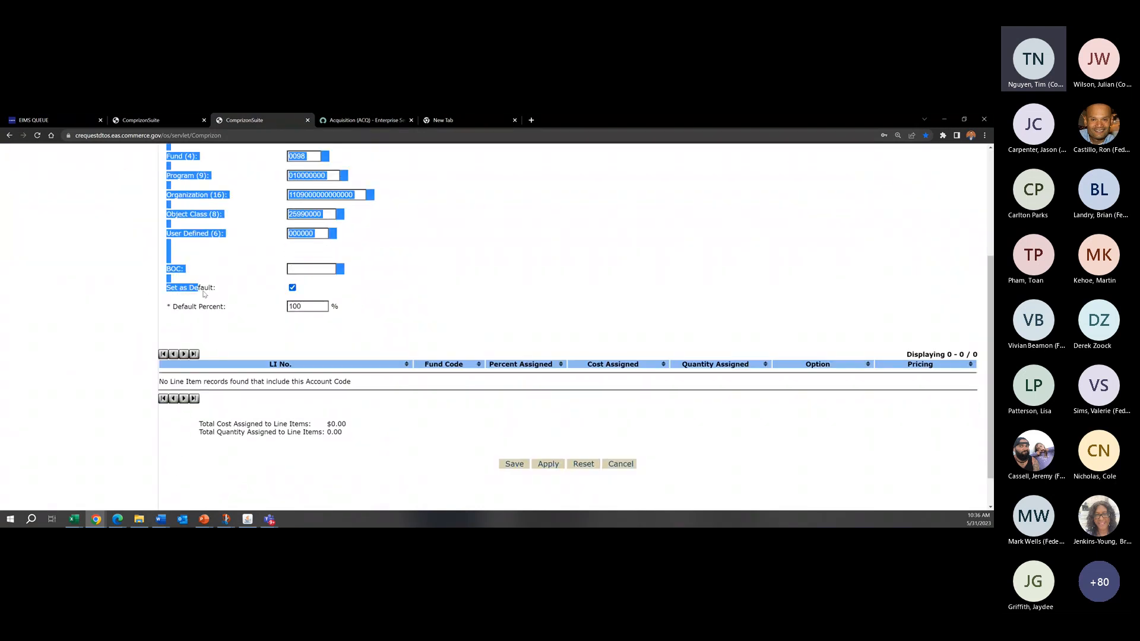
left_click(221, 294)
scroll(421, 405, "up", 3)
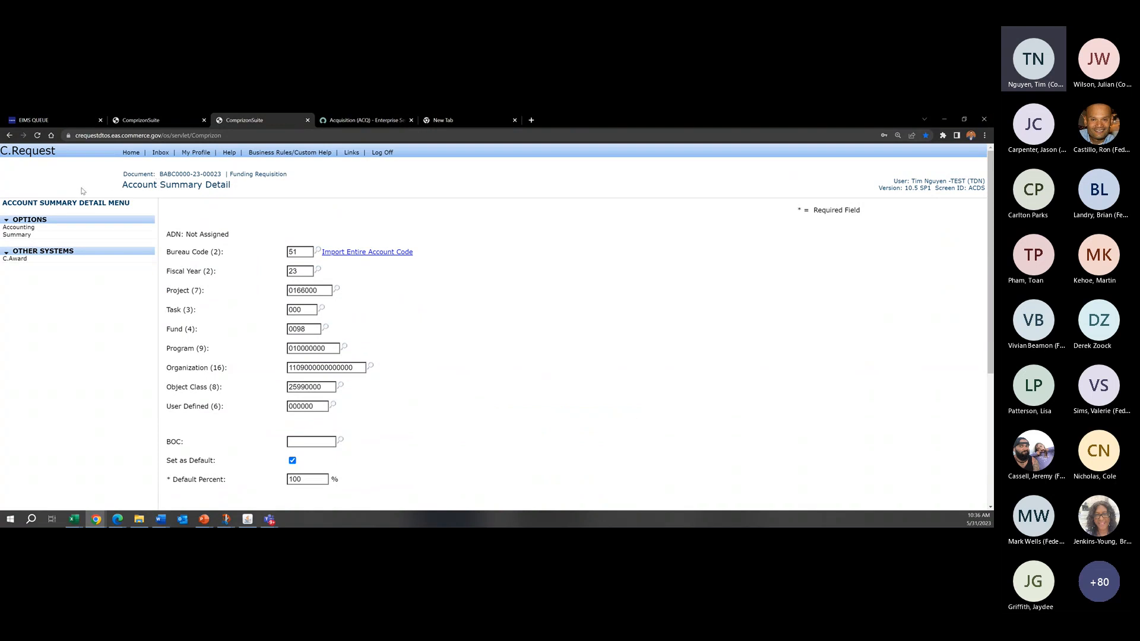
left_click_drag(242, 187, 138, 184)
left_click(177, 184)
left_click(137, 184)
Step: Save the default account code and return to the requisition summary
scroll(448, 311, "down", 2)
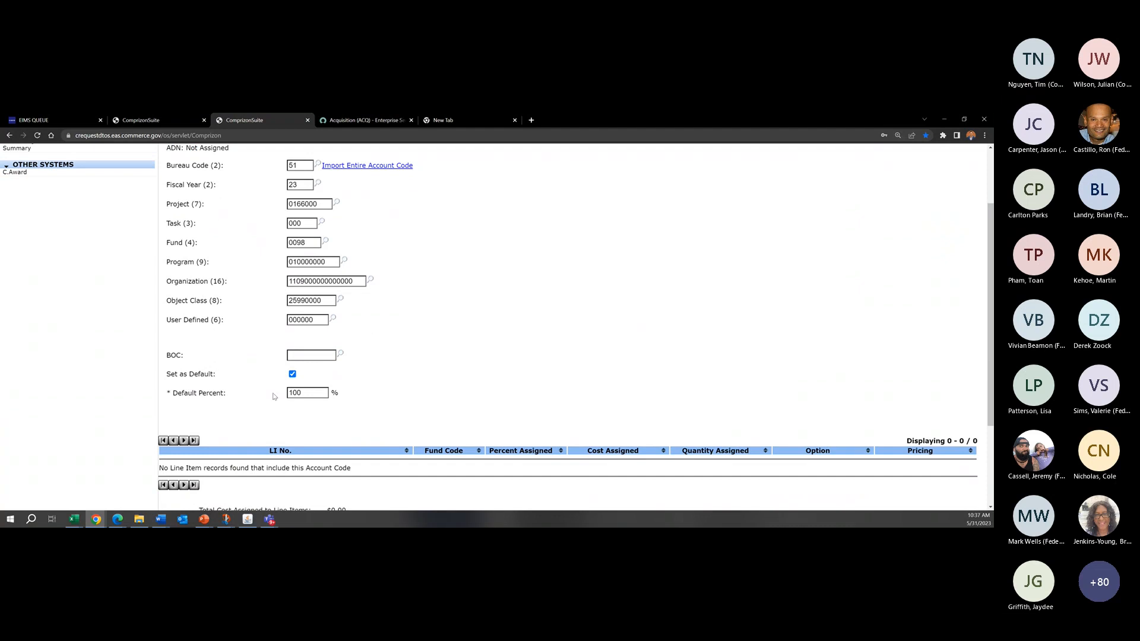
scroll(447, 402, "down", 2)
left_click(512, 464)
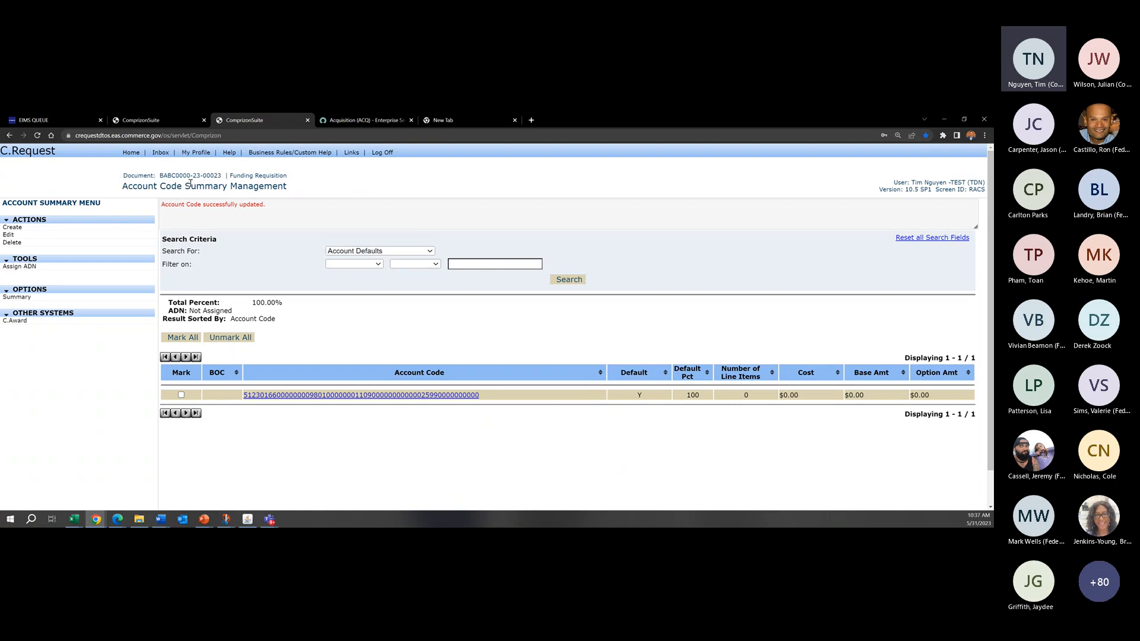
left_click(61, 297)
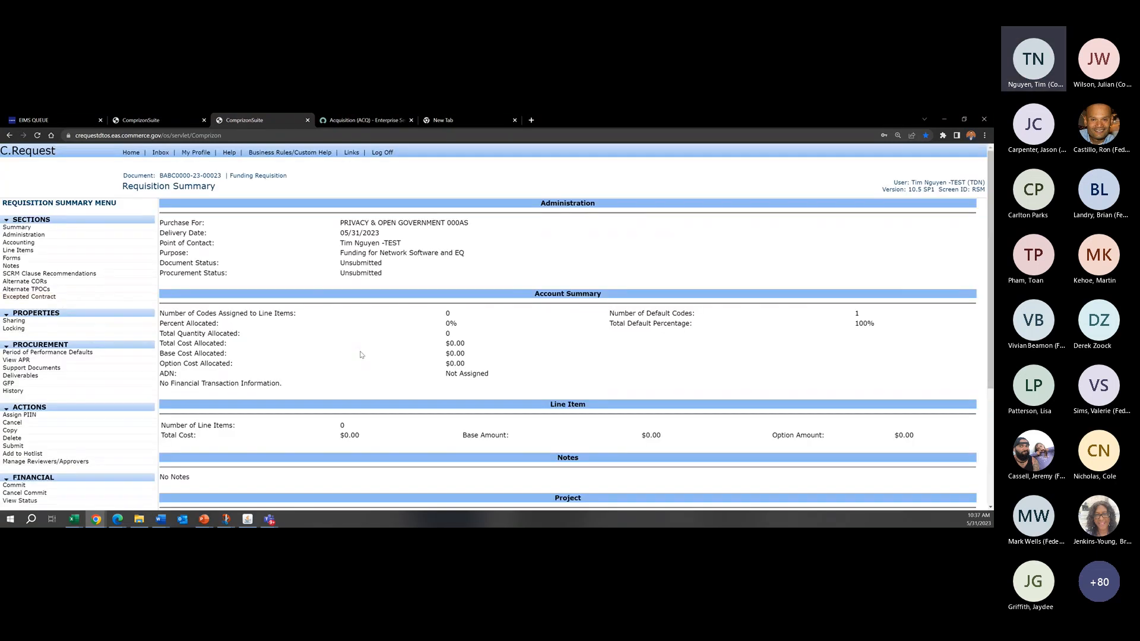
Step: Open the requisition's line item management and start a new CLIN
left_click(39, 253)
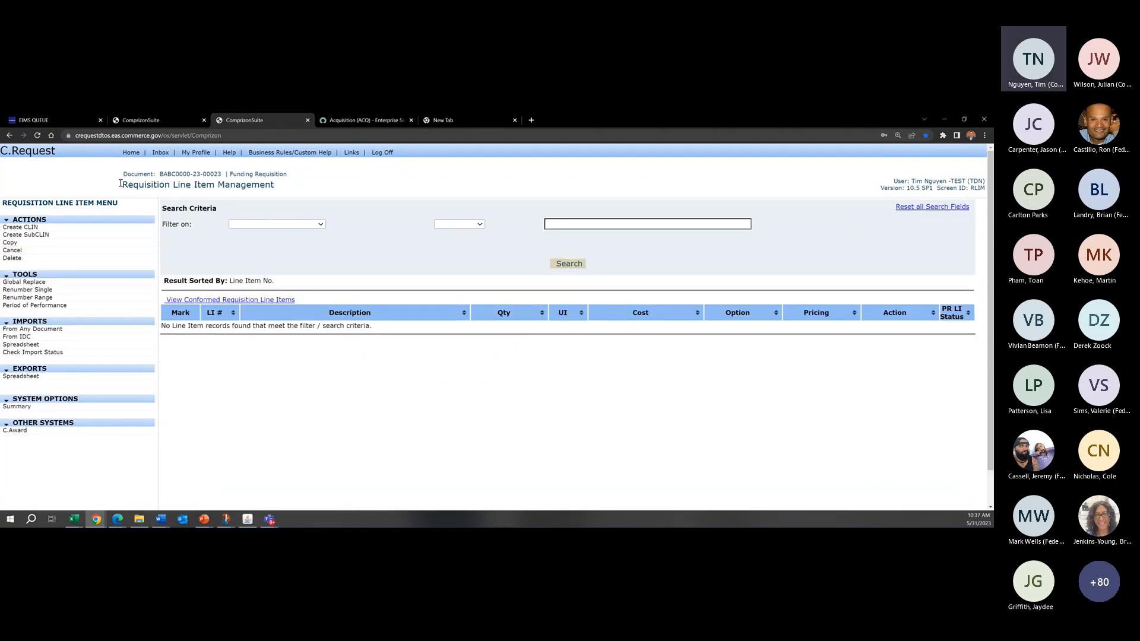
left_click_drag(119, 178, 289, 192)
left_click(289, 192)
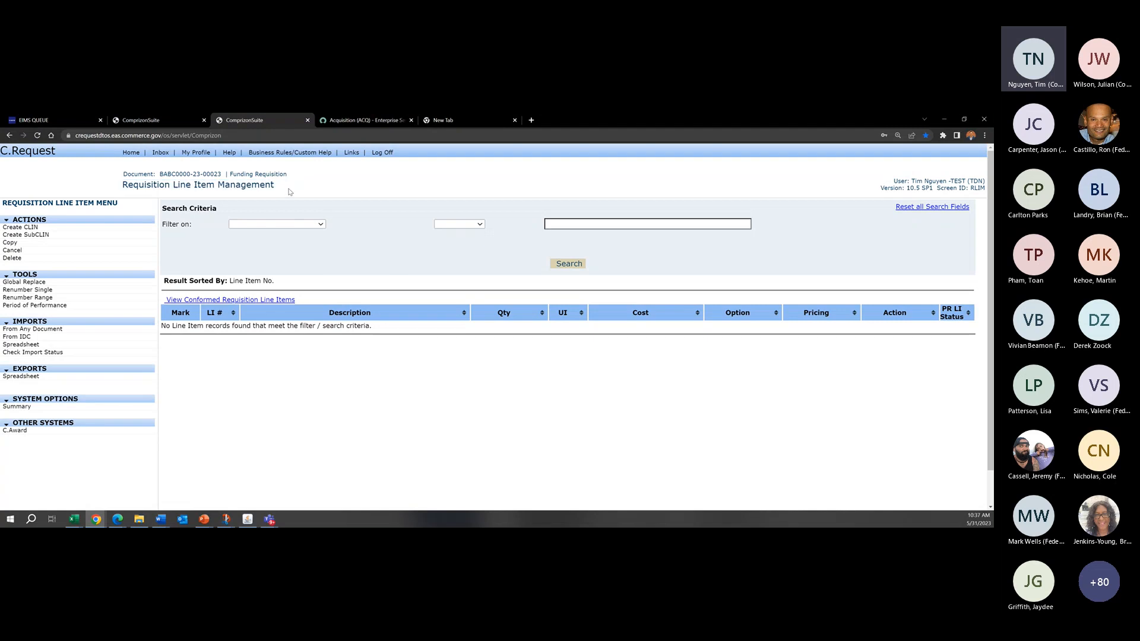
left_click(38, 228)
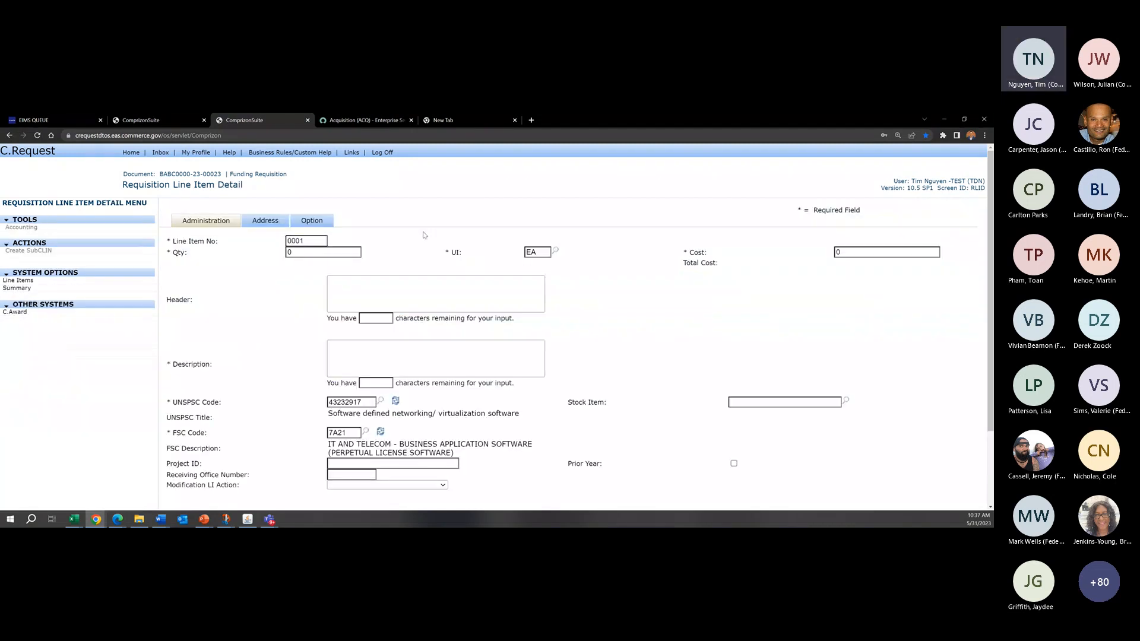
Step: Set line item 0001's quantity to 1 and its cost to 100
left_click_drag(122, 182, 269, 186)
left_click(269, 187)
left_click(321, 255)
double_click(340, 250)
type("1")
double_click(912, 248)
type("100")
left_click(478, 340)
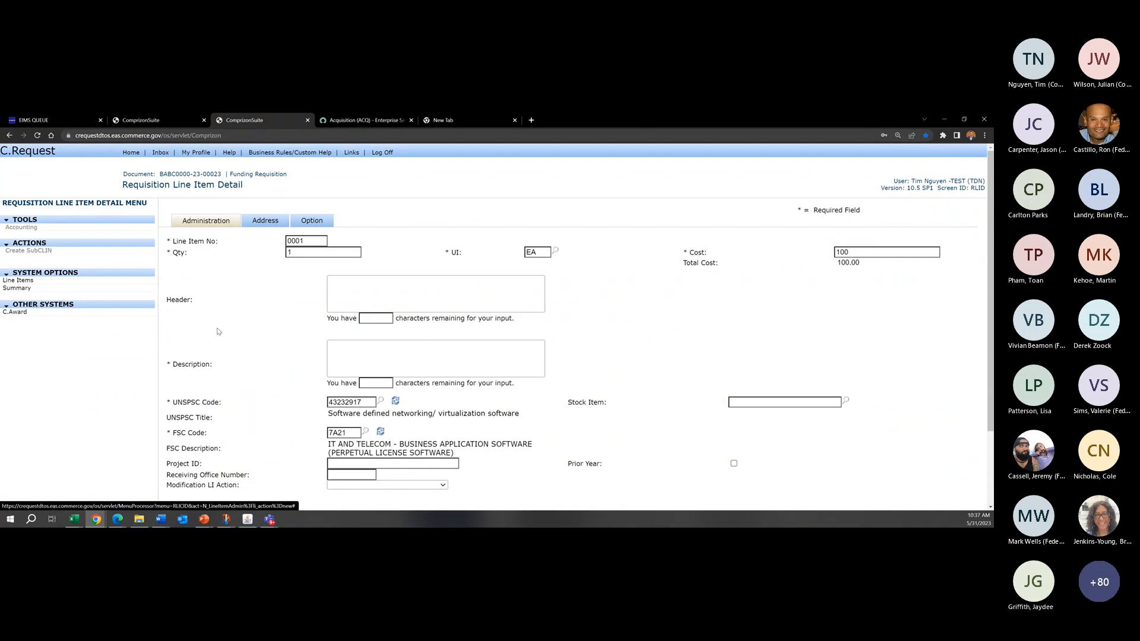
Step: Enter "Funded Line Item" as the description of line item 0001
left_click(476, 343)
type("Fudnin")
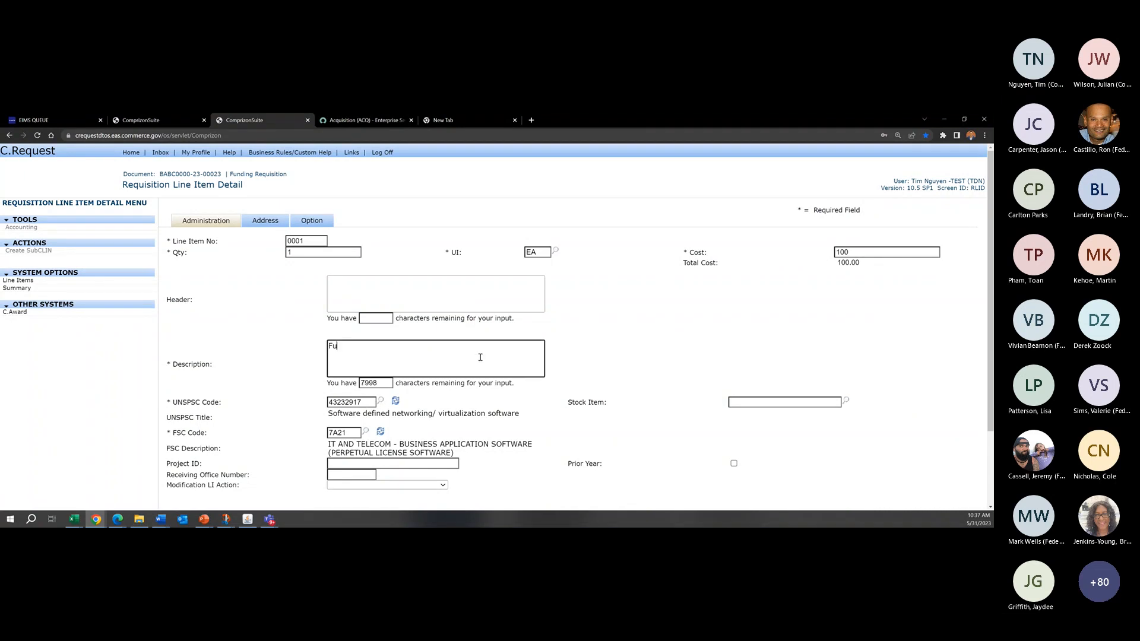
key("BackSpace")
key("BackSpace")
key("BackSpace")
key("BackSpace")
type("nded Line Item")
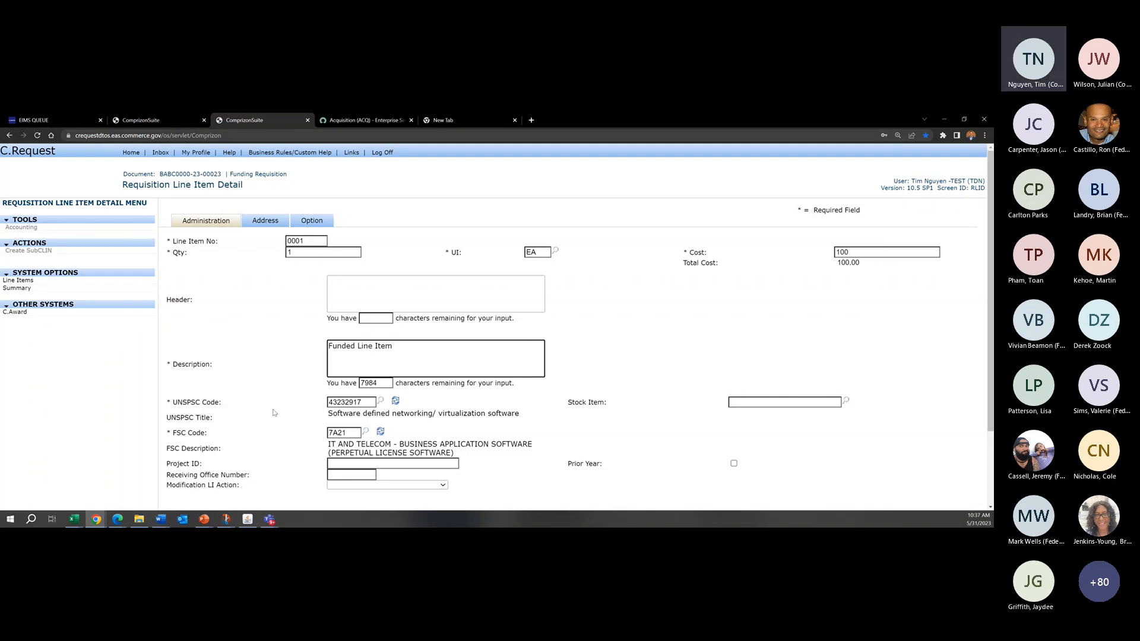
Step: Review the line item's UNSPSC and FSC codes and its Address and Option sections
scroll(658, 428, "down", 3)
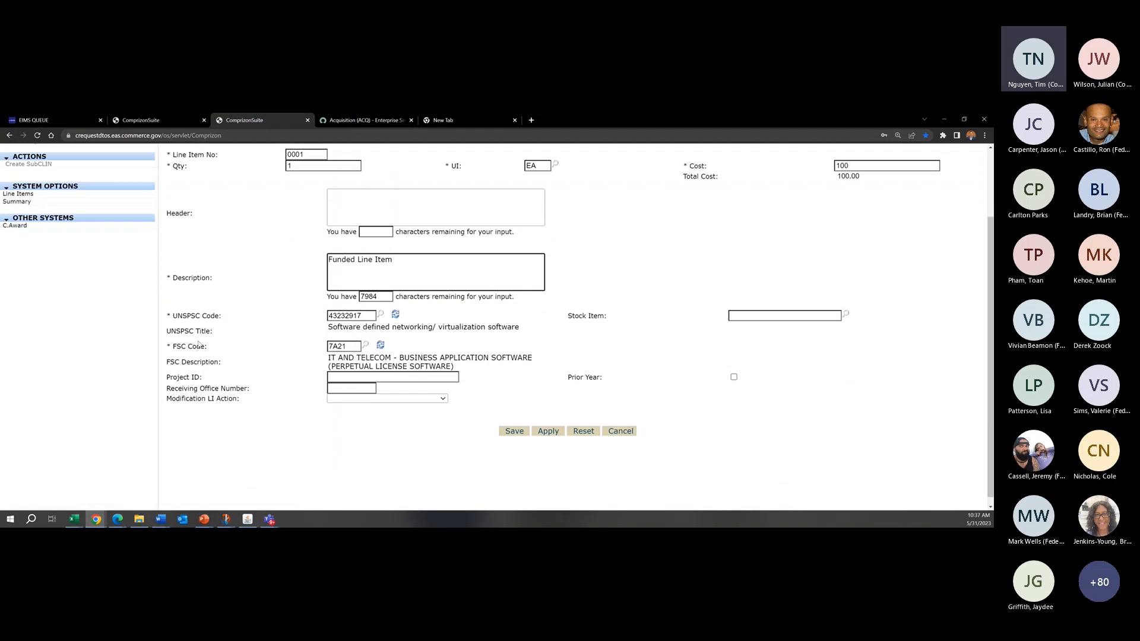
scroll(374, 255, "up", 3)
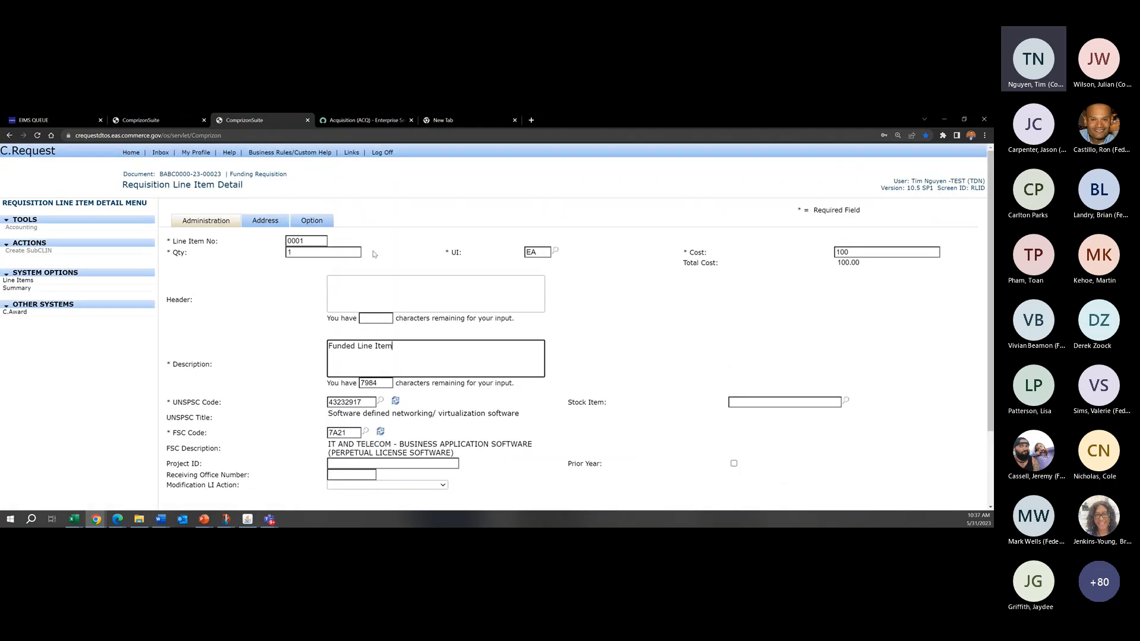
left_click(260, 221)
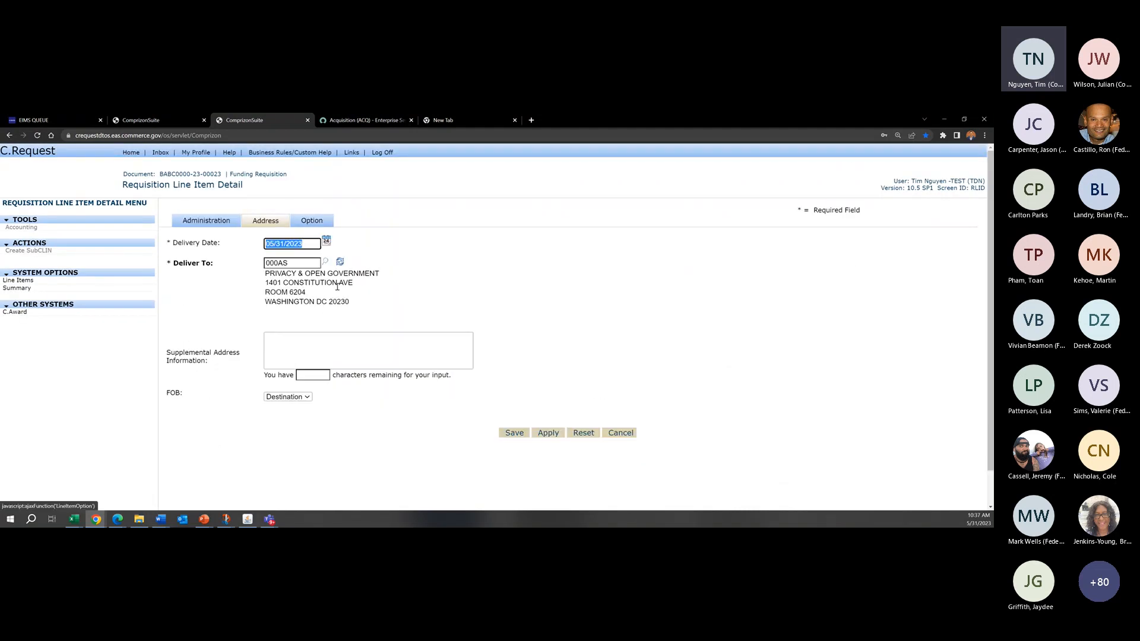
left_click(296, 224)
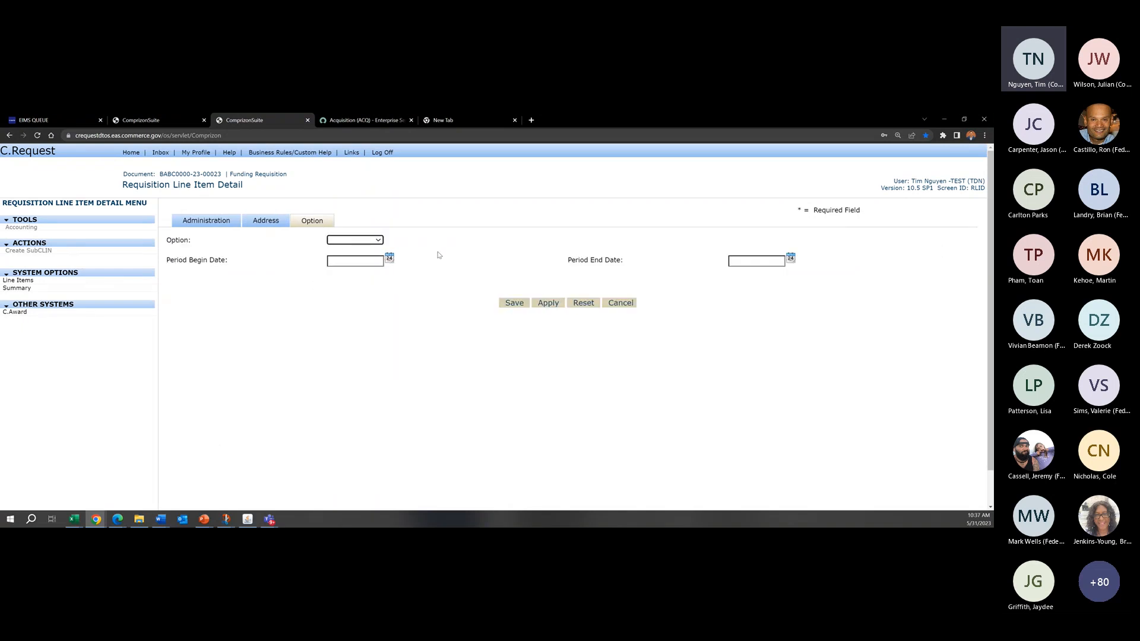
Step: Return to the line item's Administration section and apply the new line item, keeping its detail page open
left_click(213, 222)
scroll(475, 357, "down", 3)
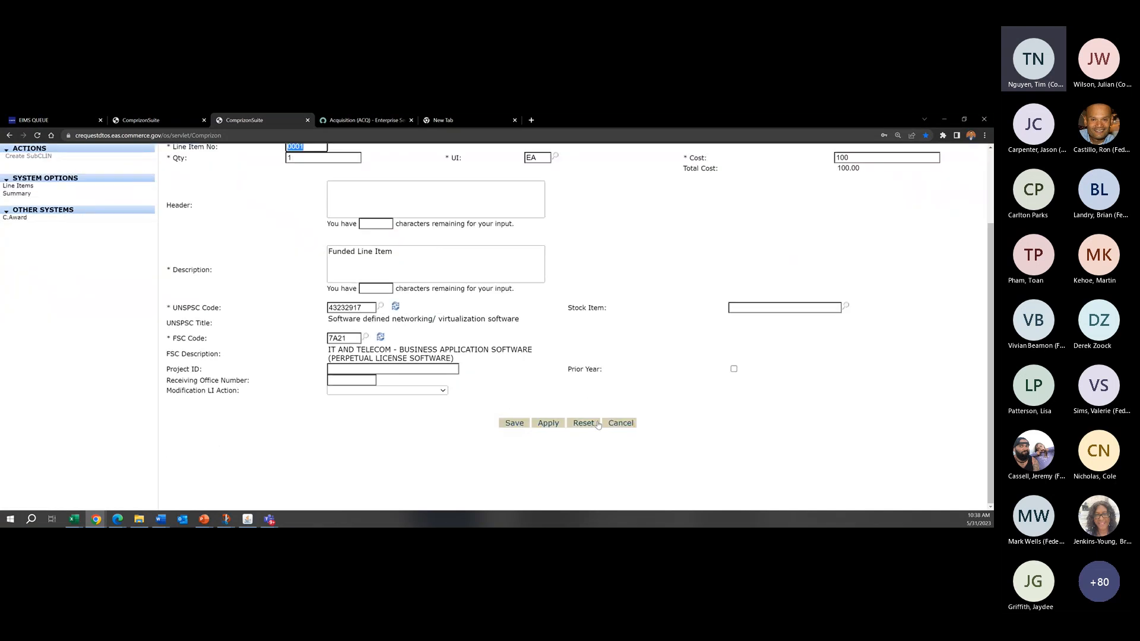
left_click(550, 423)
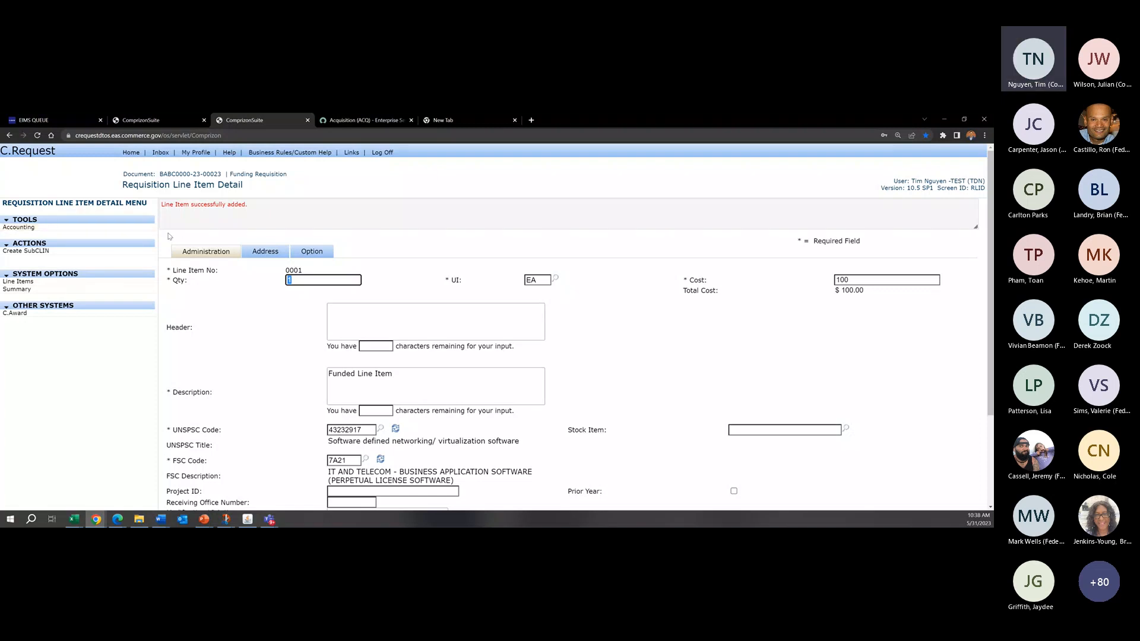
left_click_drag(124, 186, 244, 186)
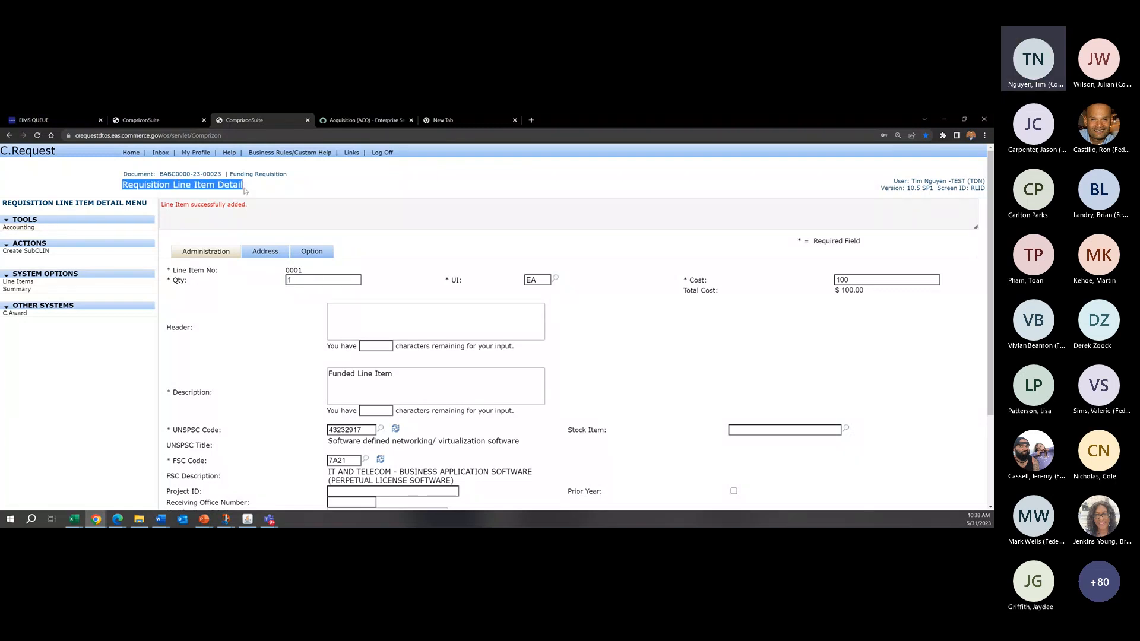
left_click(309, 244)
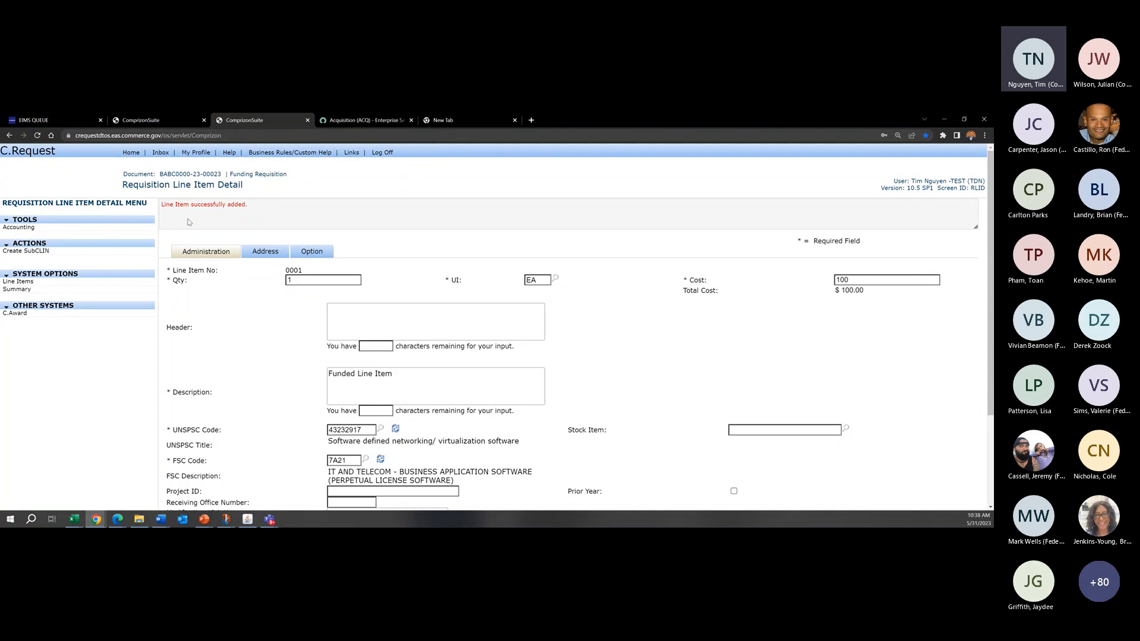
Step: Open the accounting of line item 0001 and review its account code management page
left_click(26, 229)
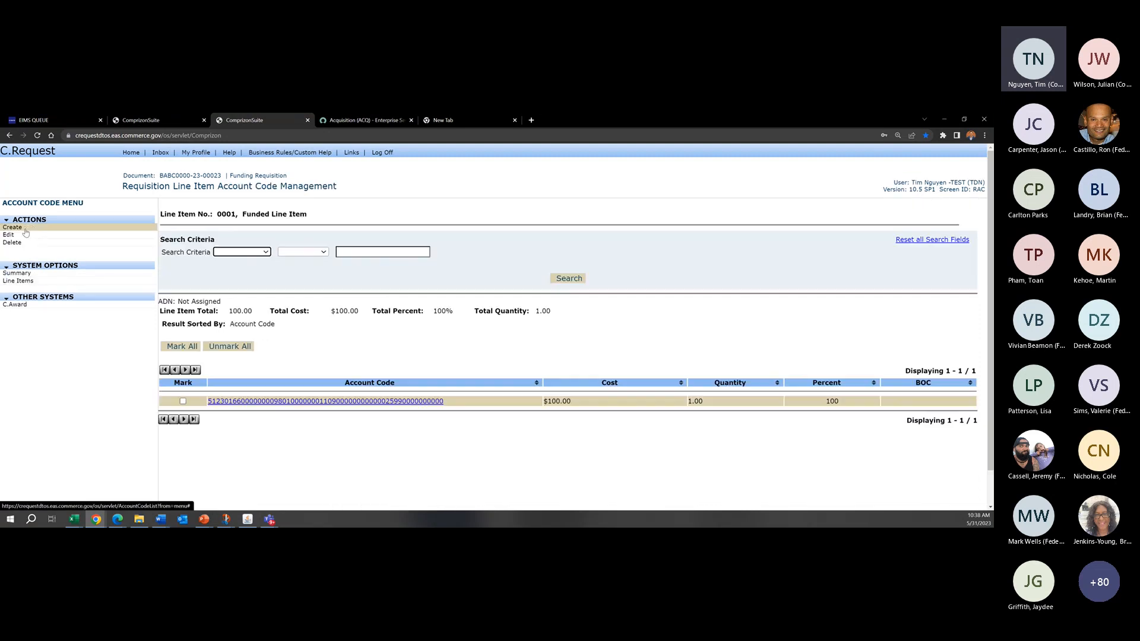
left_click_drag(337, 186, 121, 189)
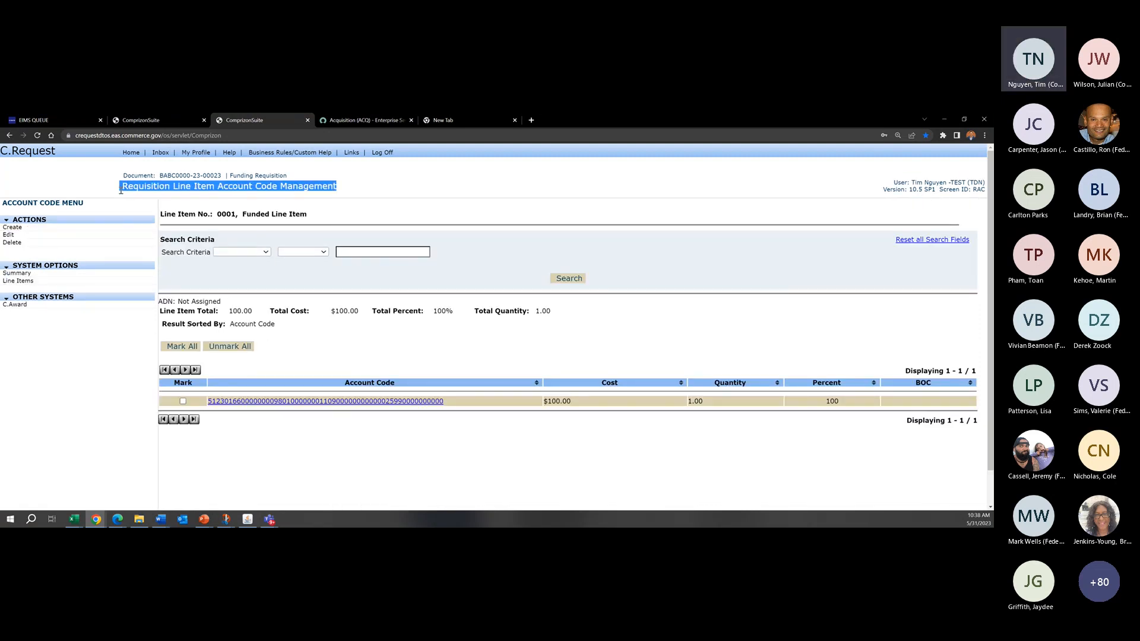
left_click(201, 193)
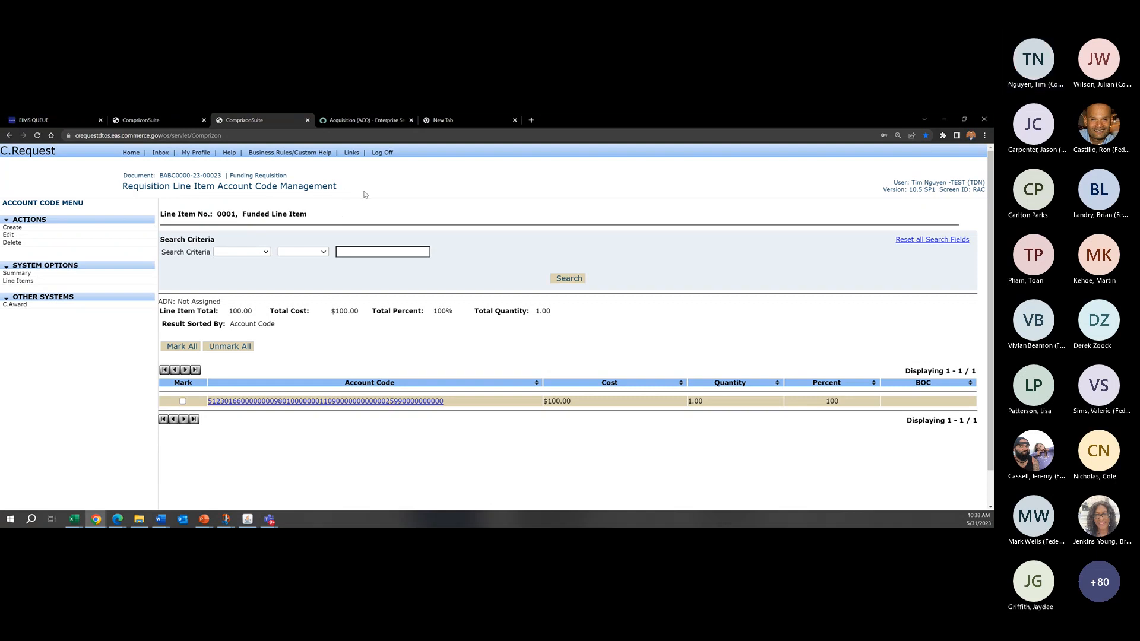
left_click_drag(365, 192, 122, 189)
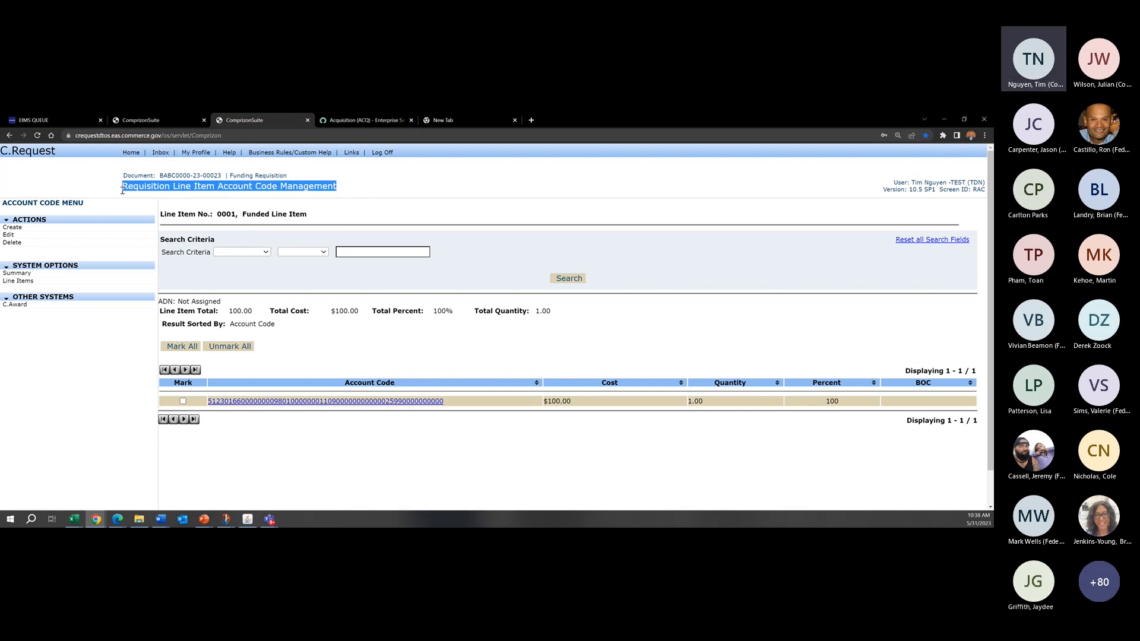
left_click(350, 193)
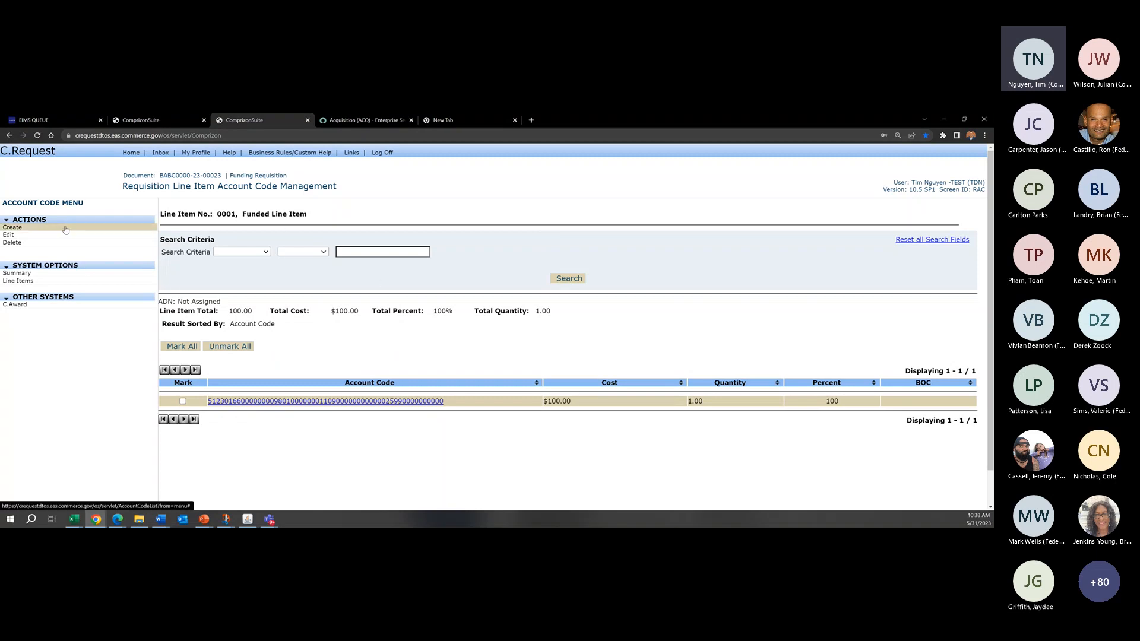
Step: Create another account code for line item 0001 with Bureau Code 51 and Fiscal Year 23
left_click(12, 227)
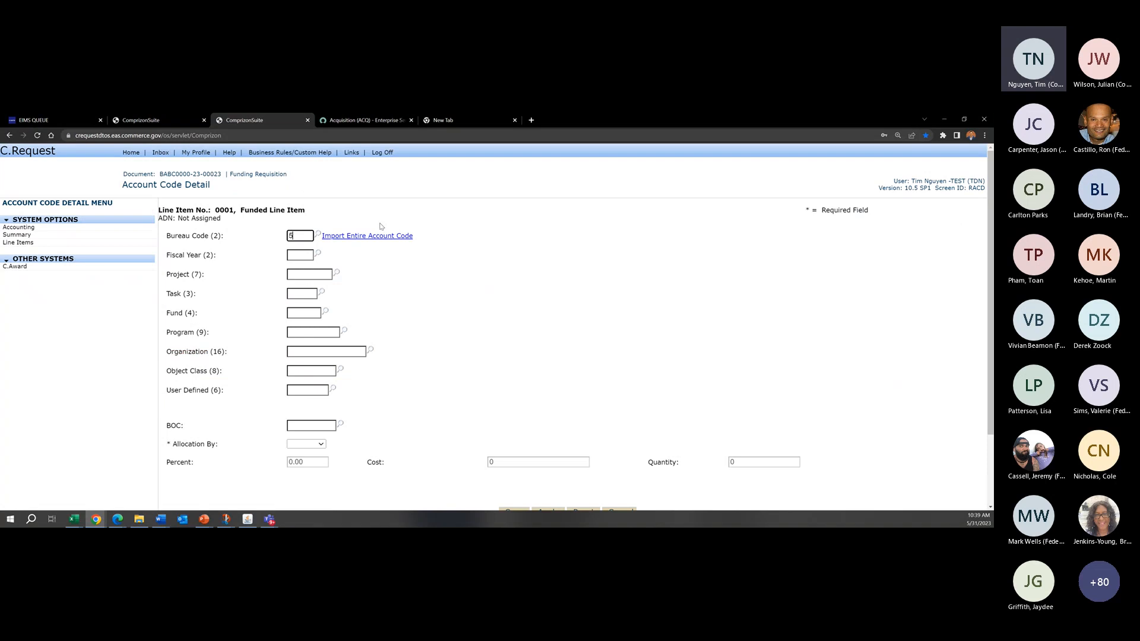
type("51")
key("Tab")
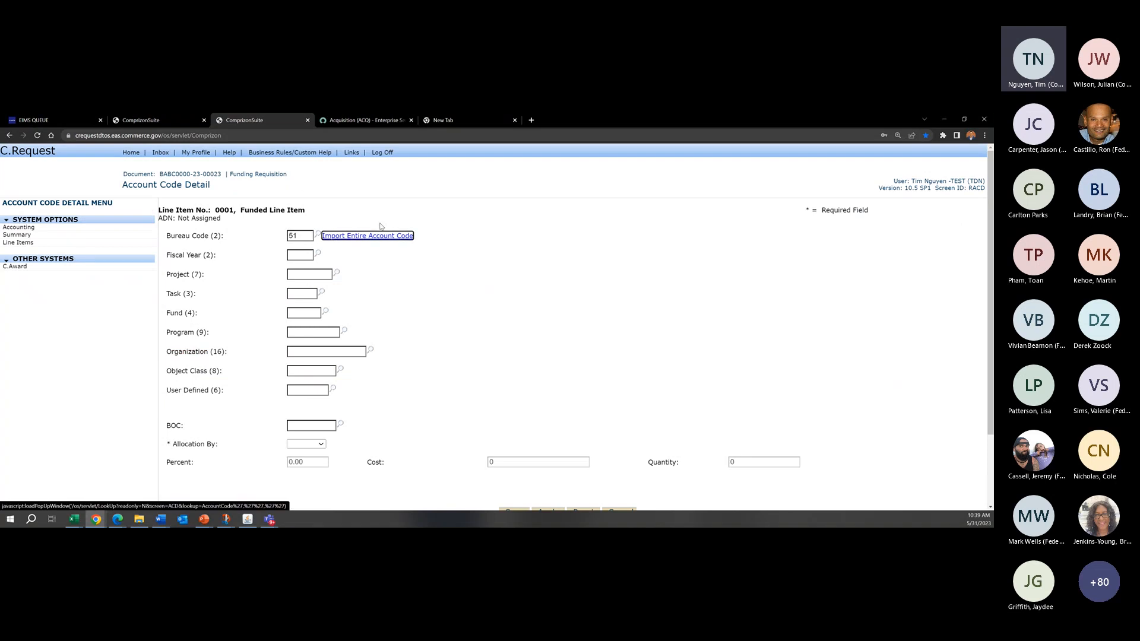
key("Tab")
type("2")
key("Tab")
key("Tab")
key("Tab")
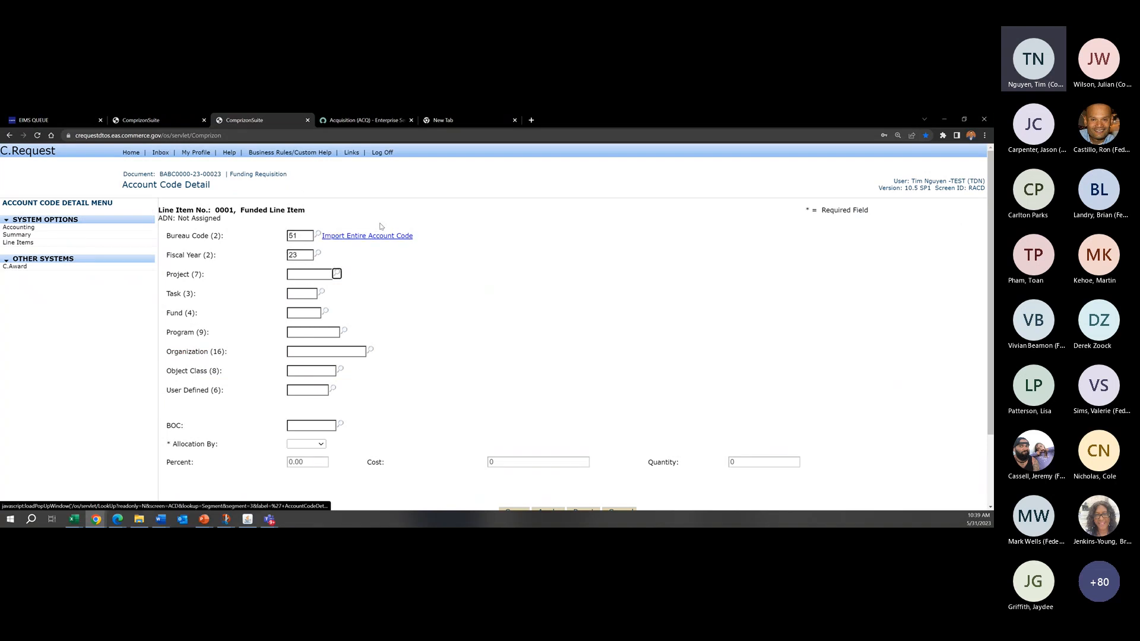
Step: Set the new account code's Project to 0100100, Task to 000 and Fund to 0098
left_click(301, 277)
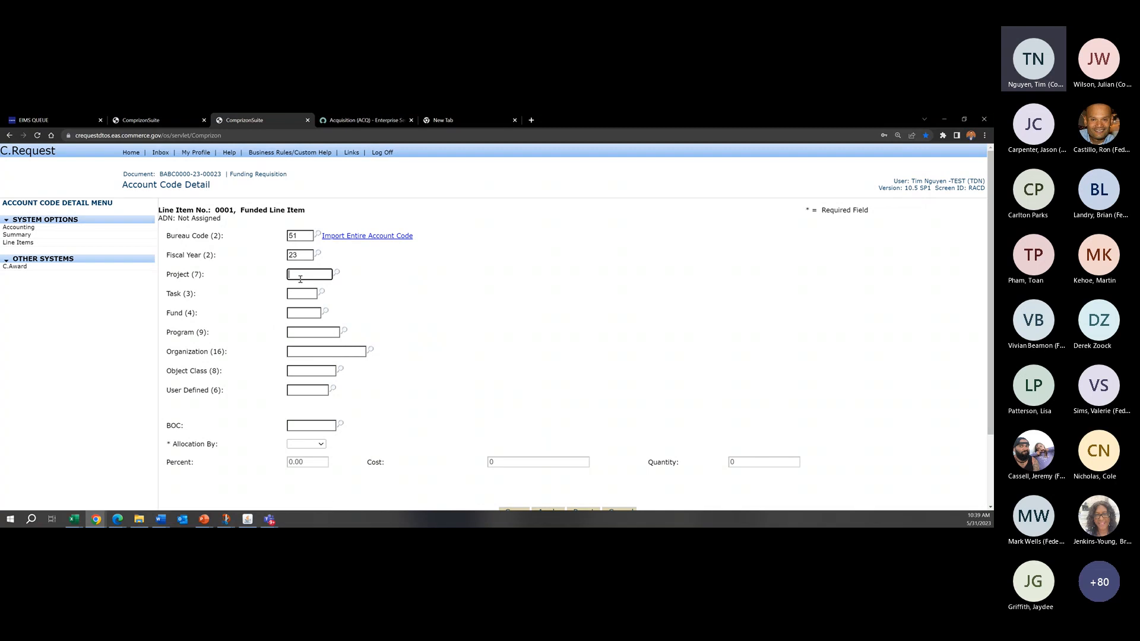
type("0100100")
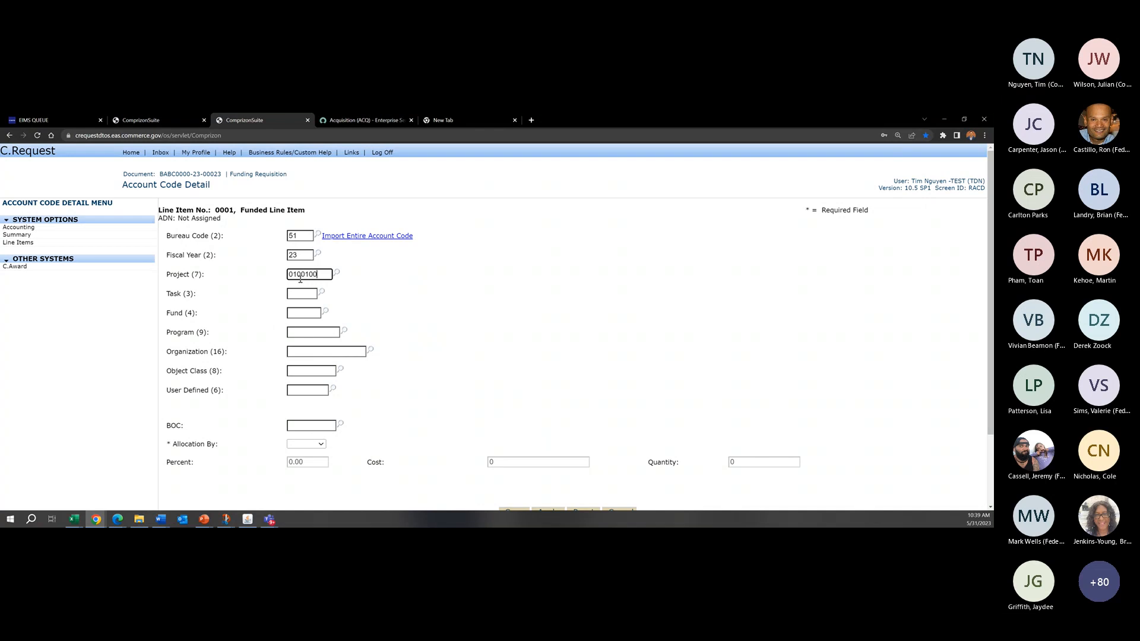
type("000098")
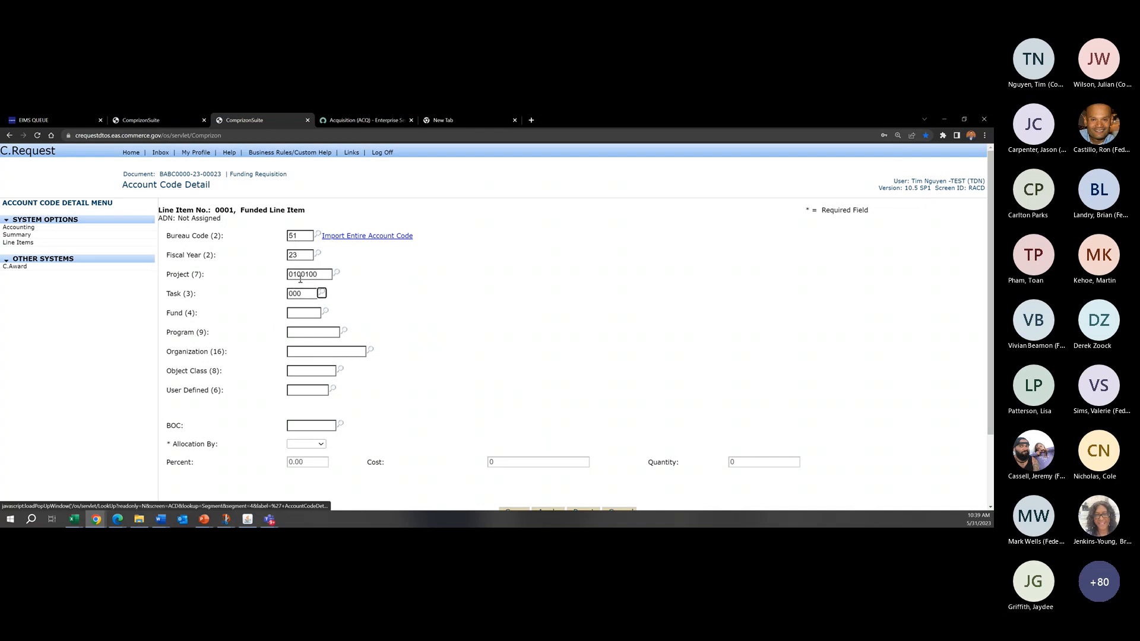
type("010")
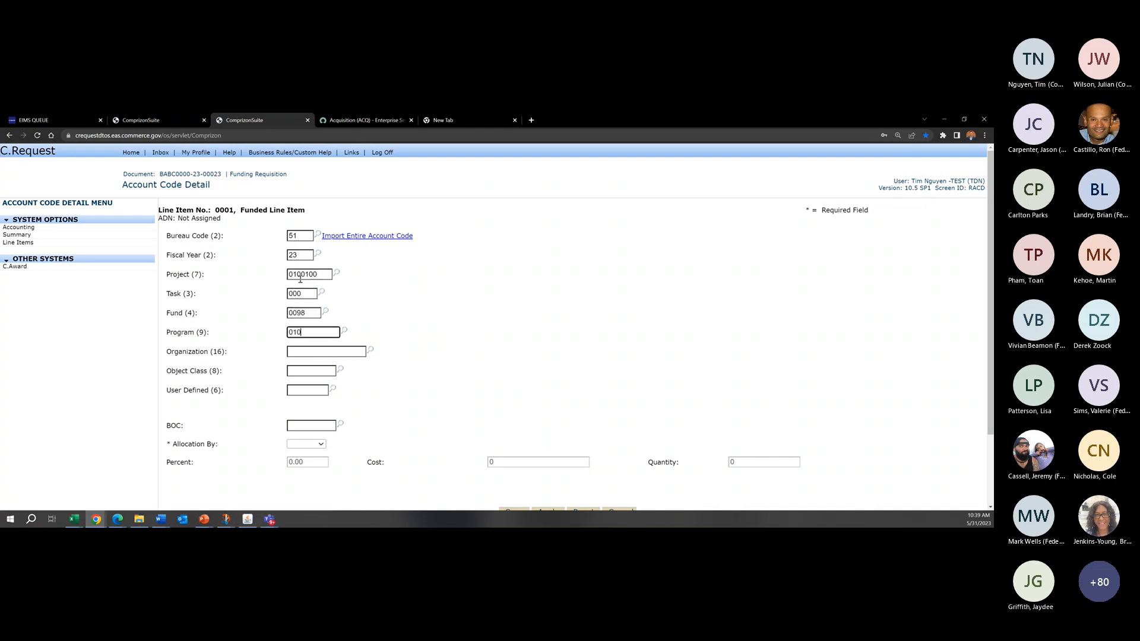
type("0000001109000000000000")
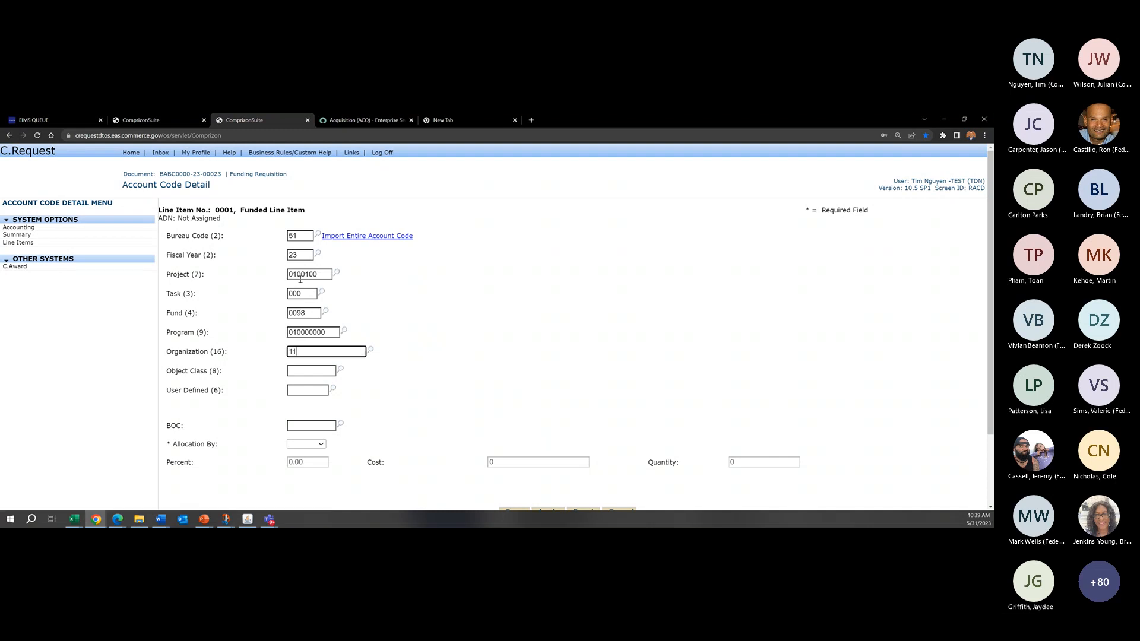
key("Tab")
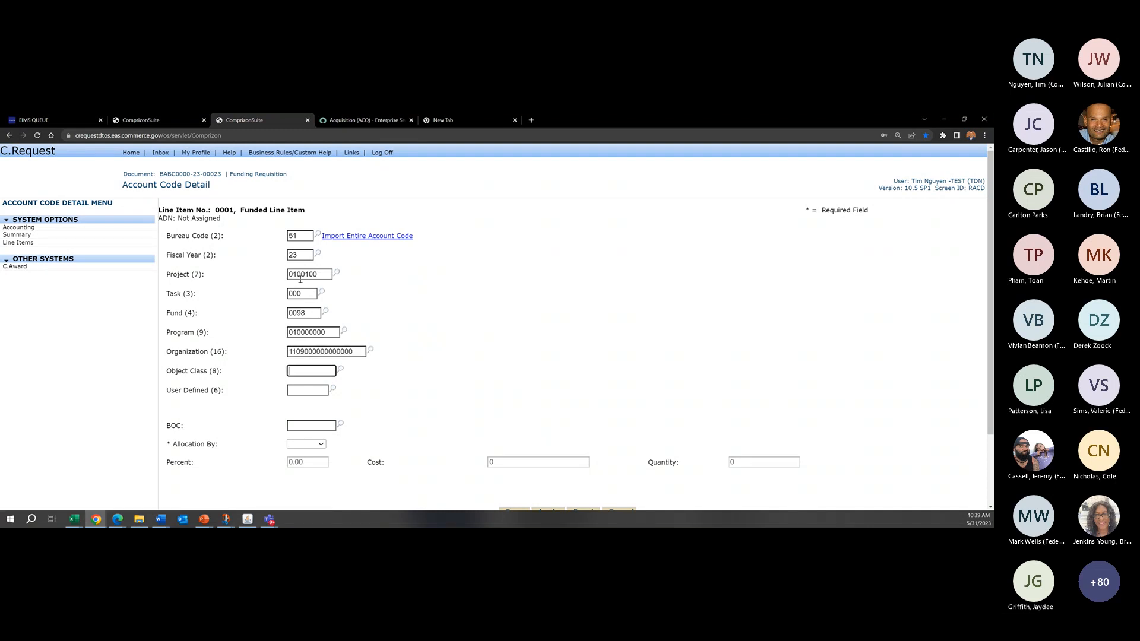
Step: Set the new account code's Object Class to 25980000 and User Defined to 000000
type("25980")
type("000")
type("000000")
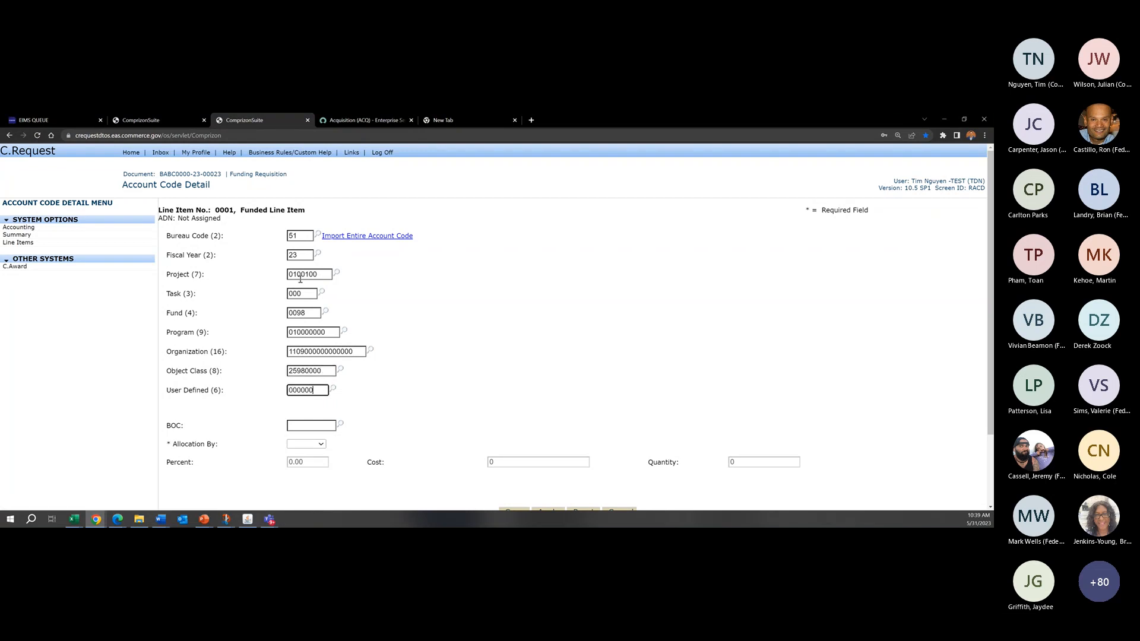
Step: Allocate the new account code by Percent at 50 and save it to line item 0001
left_click(320, 446)
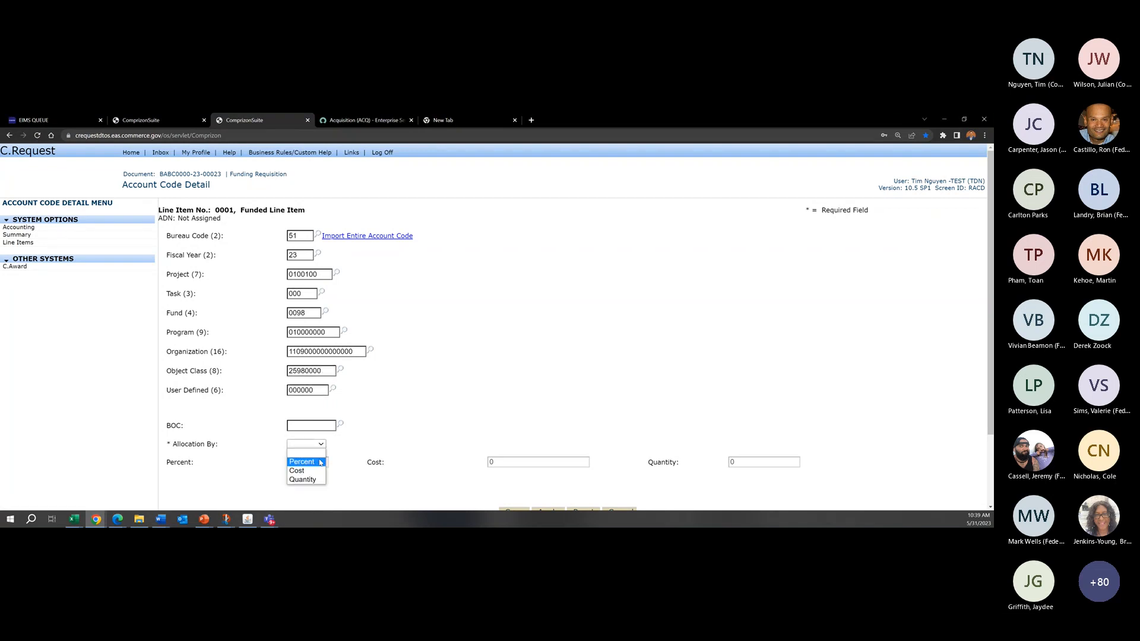
left_click(320, 463)
scroll(466, 415, "down", 2)
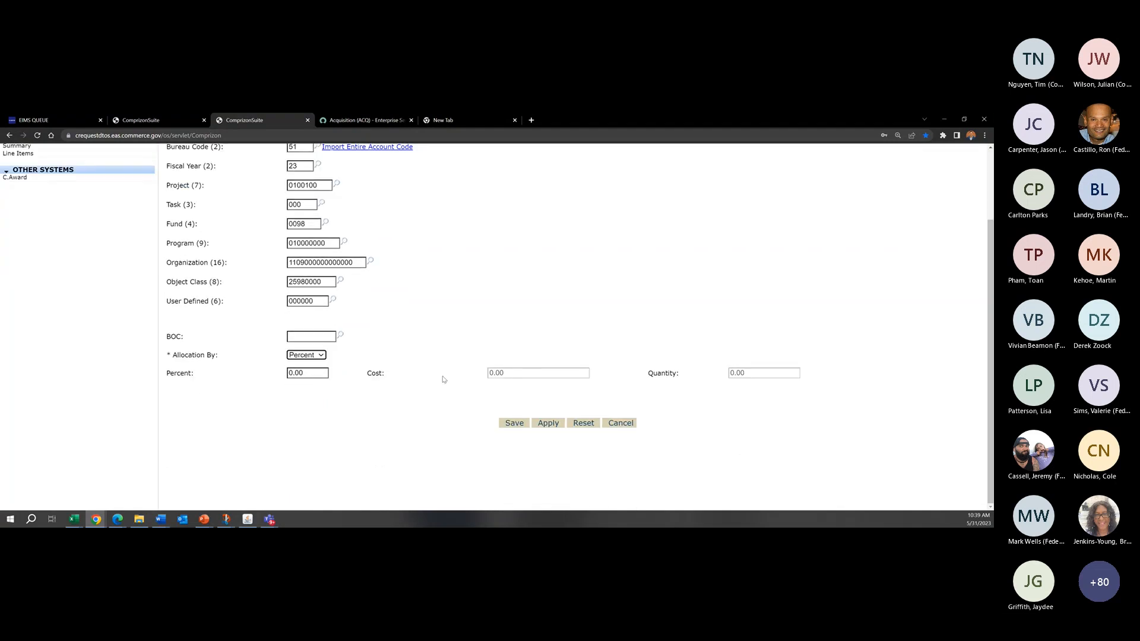
left_click(318, 374)
left_click_drag(318, 376, 214, 378)
type("50")
left_click(516, 424)
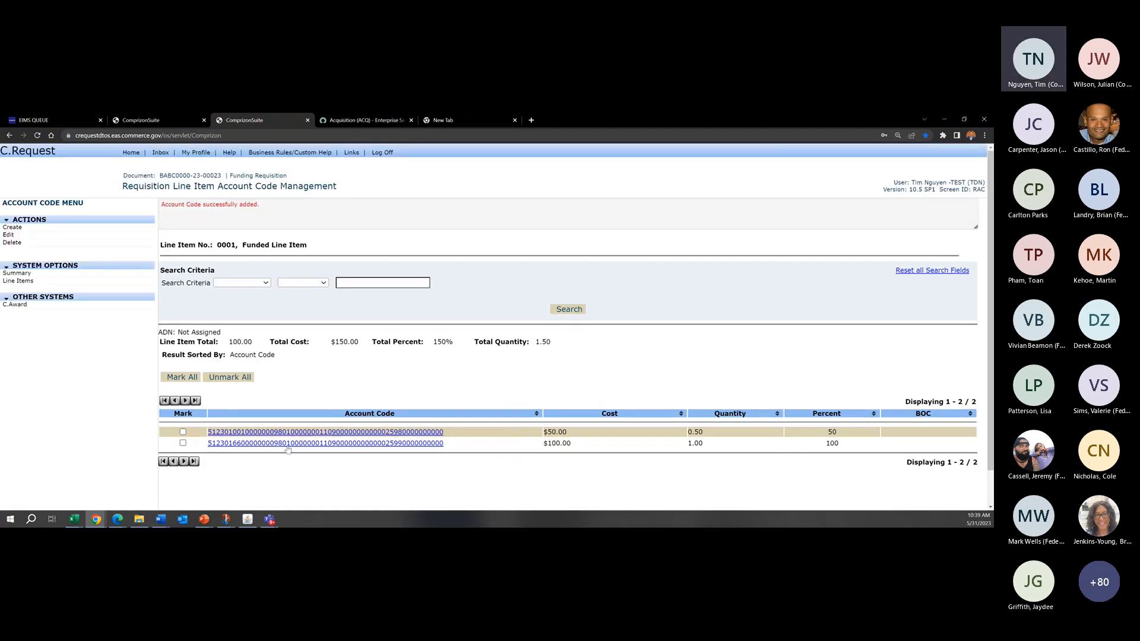
Step: Review the line item's allocation percentages, and examine the default account code in the requisition's account code summary
left_click_drag(838, 446, 826, 449)
left_click(850, 450)
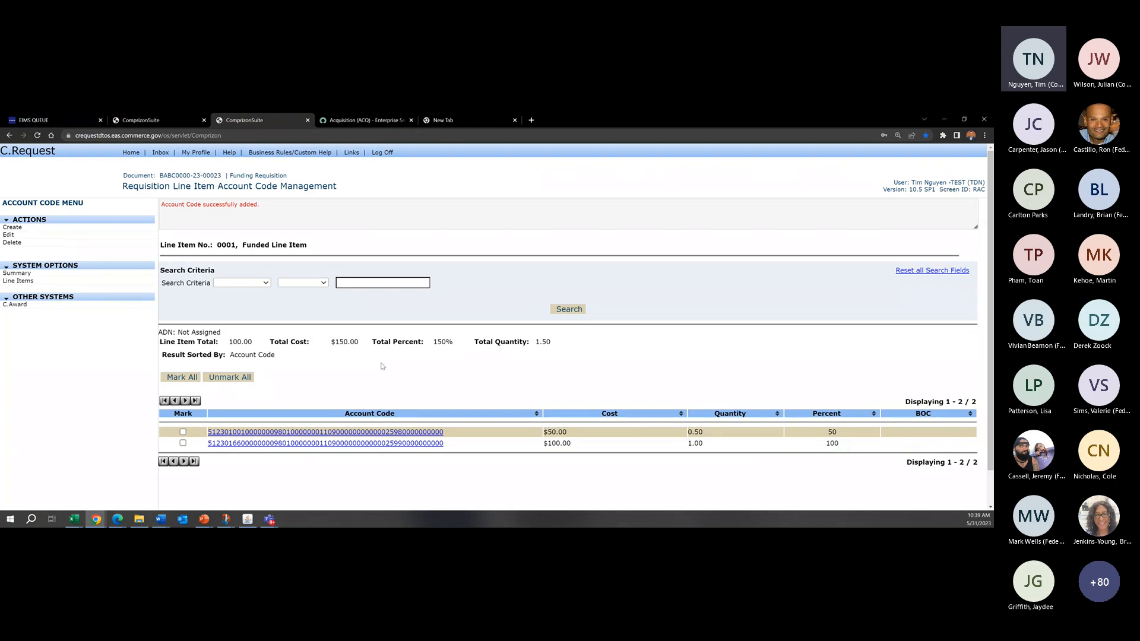
left_click(27, 274)
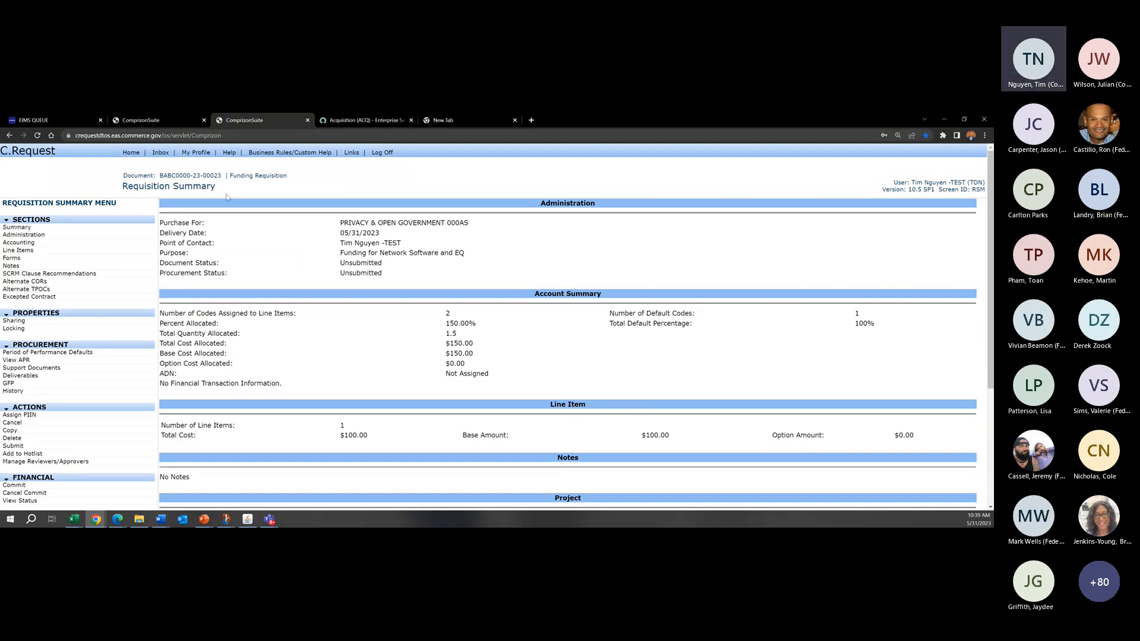
left_click(18, 244)
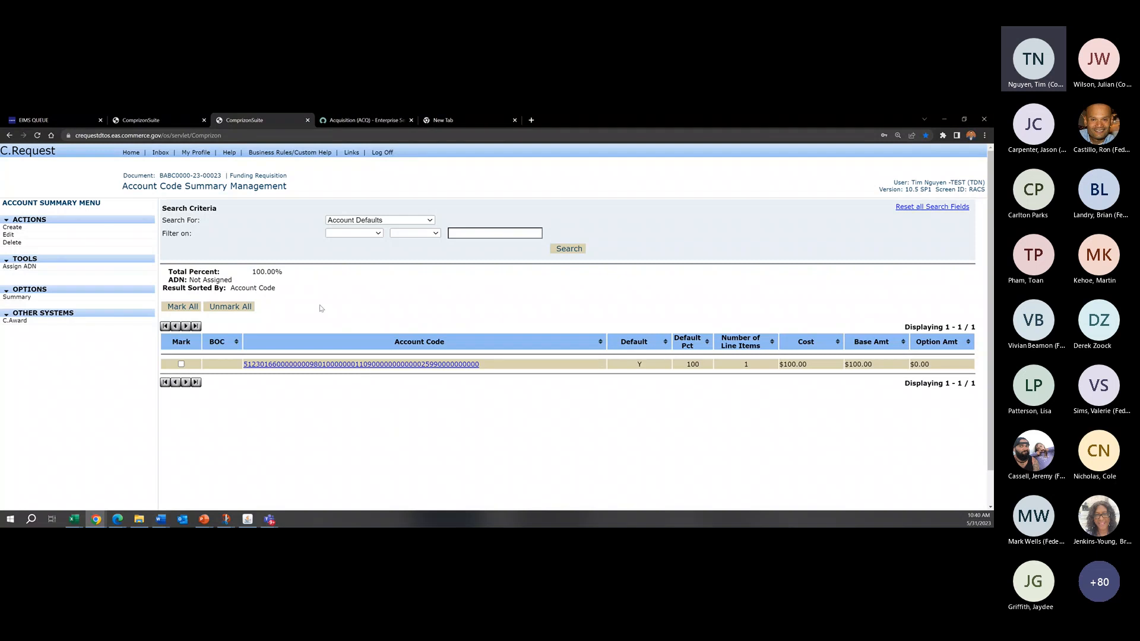
left_click_drag(196, 187, 348, 193)
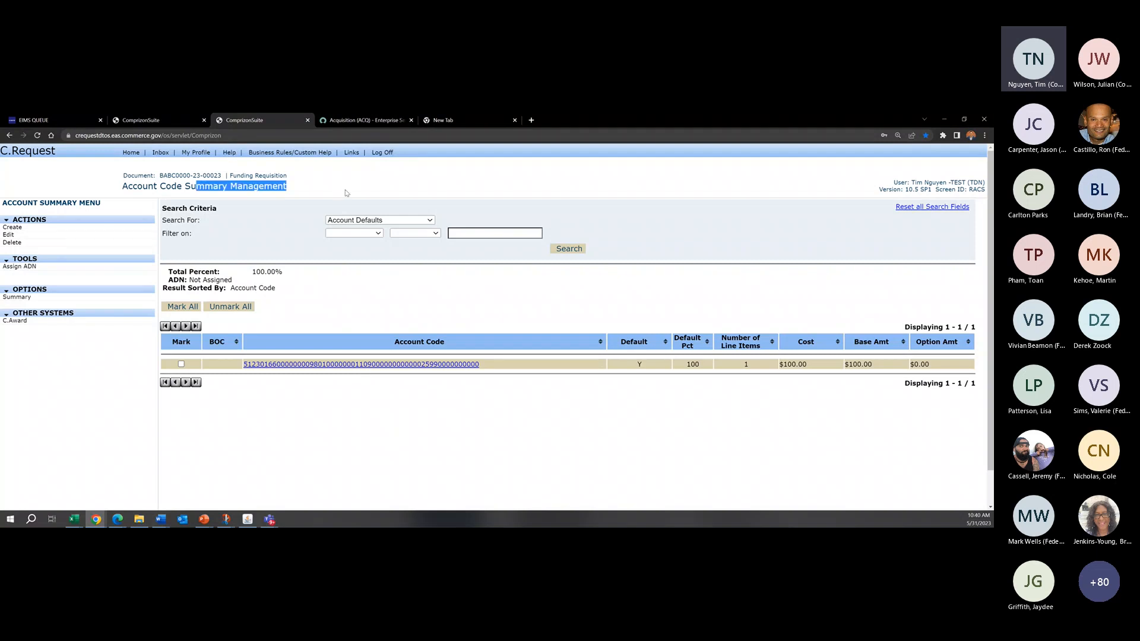
left_click(348, 193)
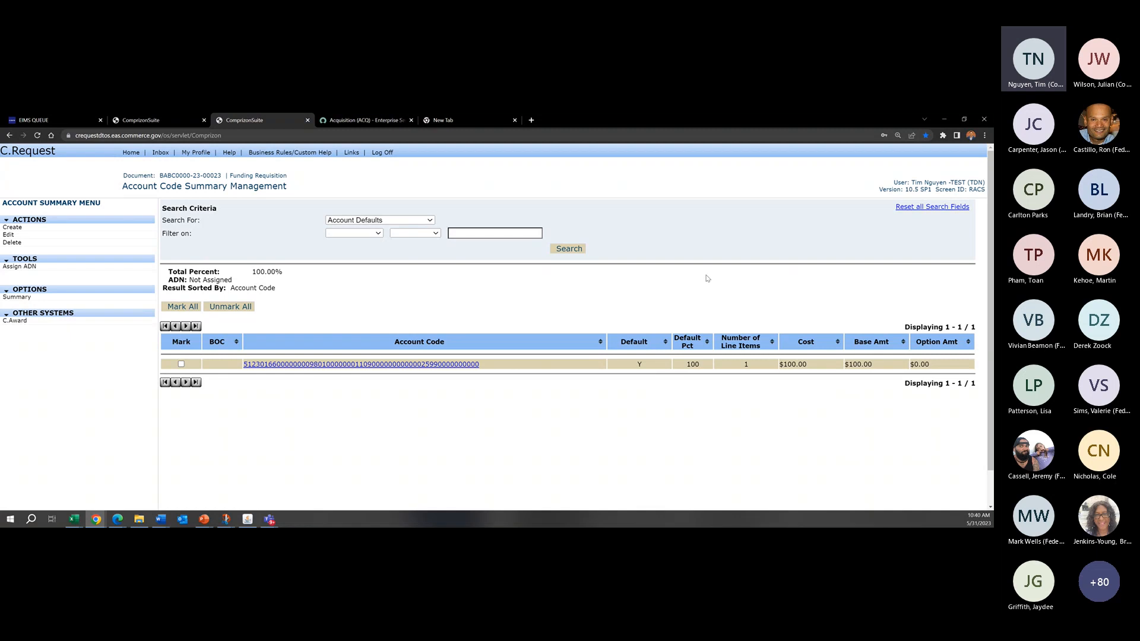
left_click_drag(122, 186, 190, 187)
left_click(328, 188)
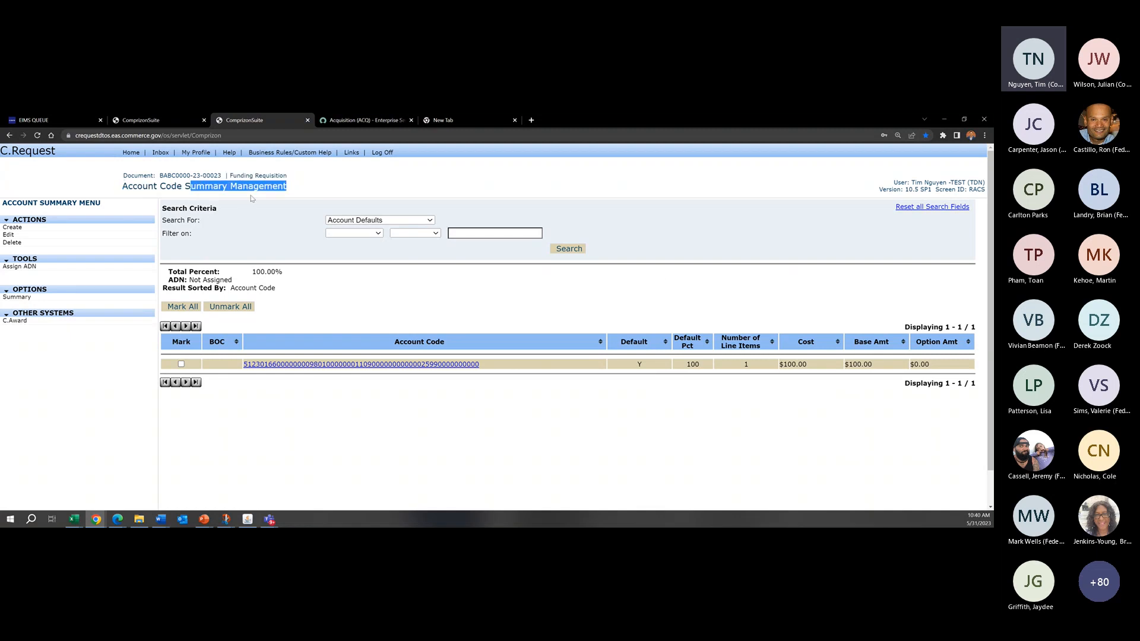
left_click(250, 195)
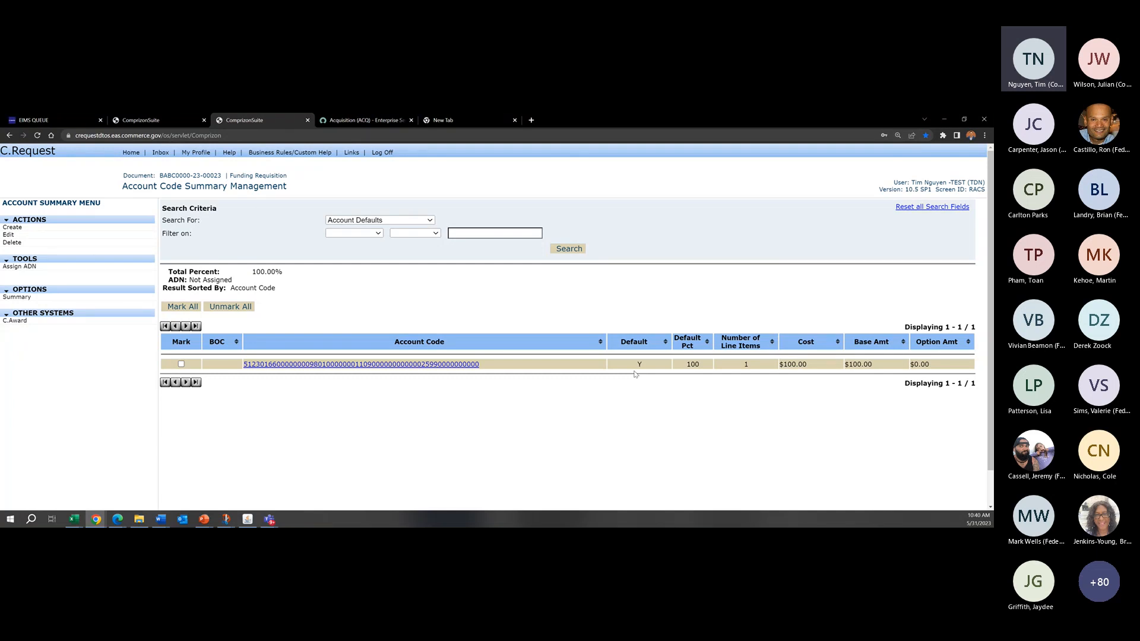
left_click_drag(790, 364, 628, 333)
left_click(626, 289)
double_click(637, 366)
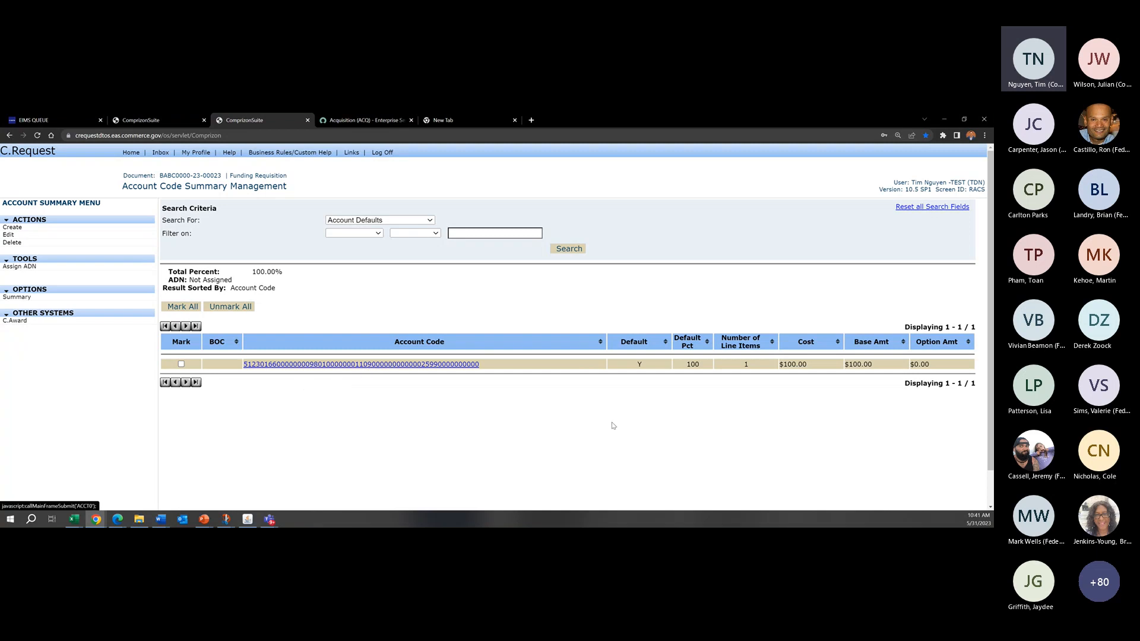
Step: Edit the requisition's default account code to use Object Class 25980000 and save the change
left_click(180, 363)
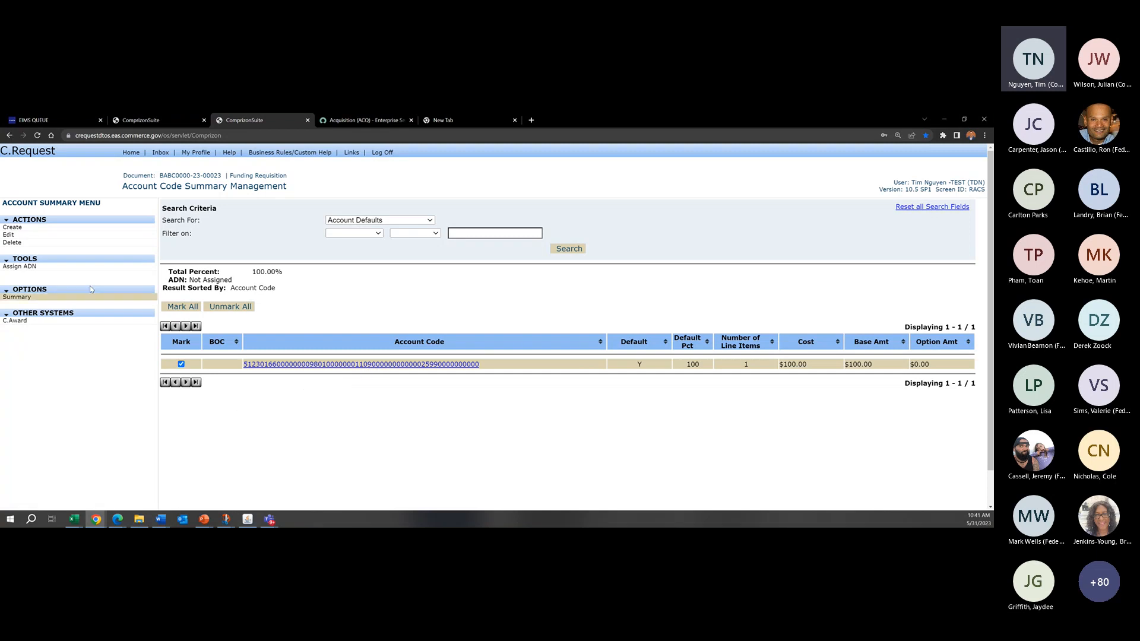
left_click(68, 237)
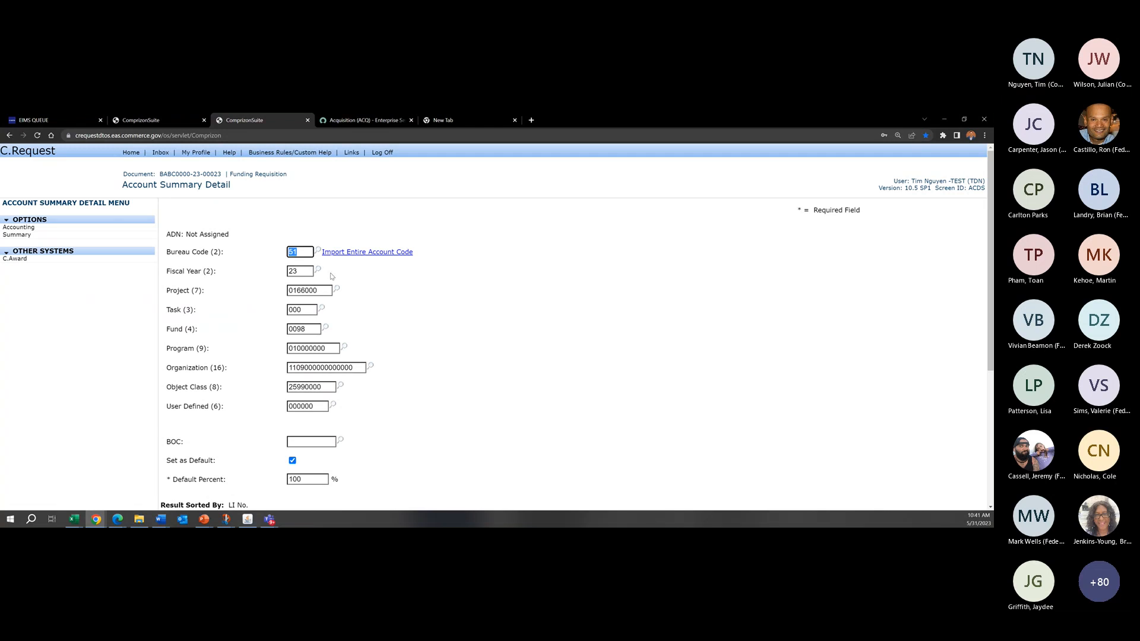
scroll(364, 307, "down", 3)
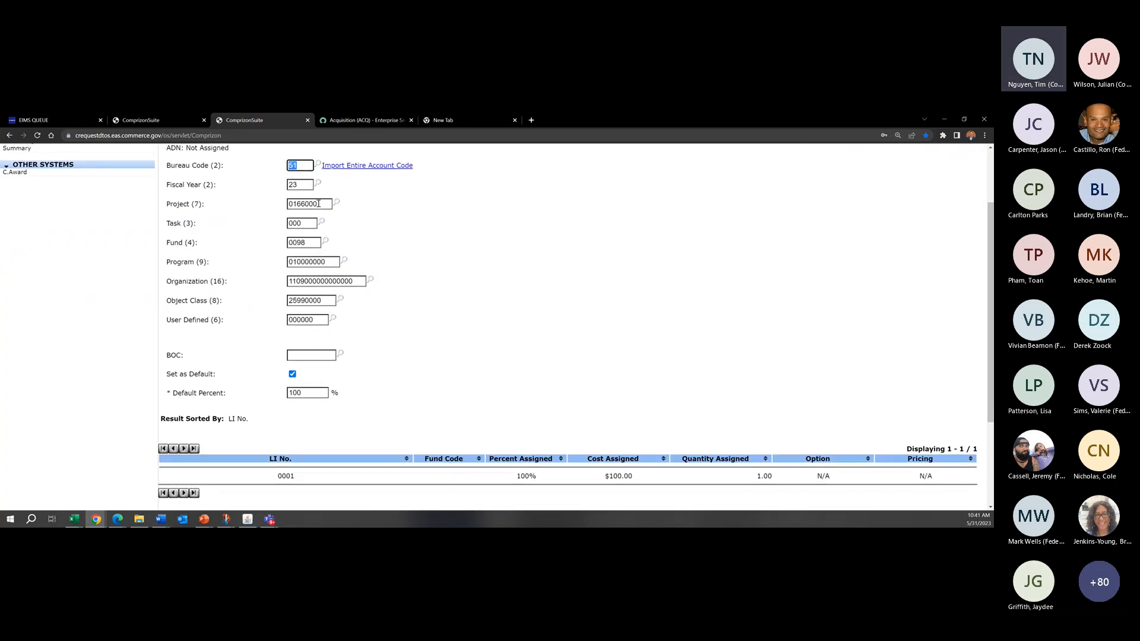
left_click(305, 301)
scroll(619, 308, "up", 2)
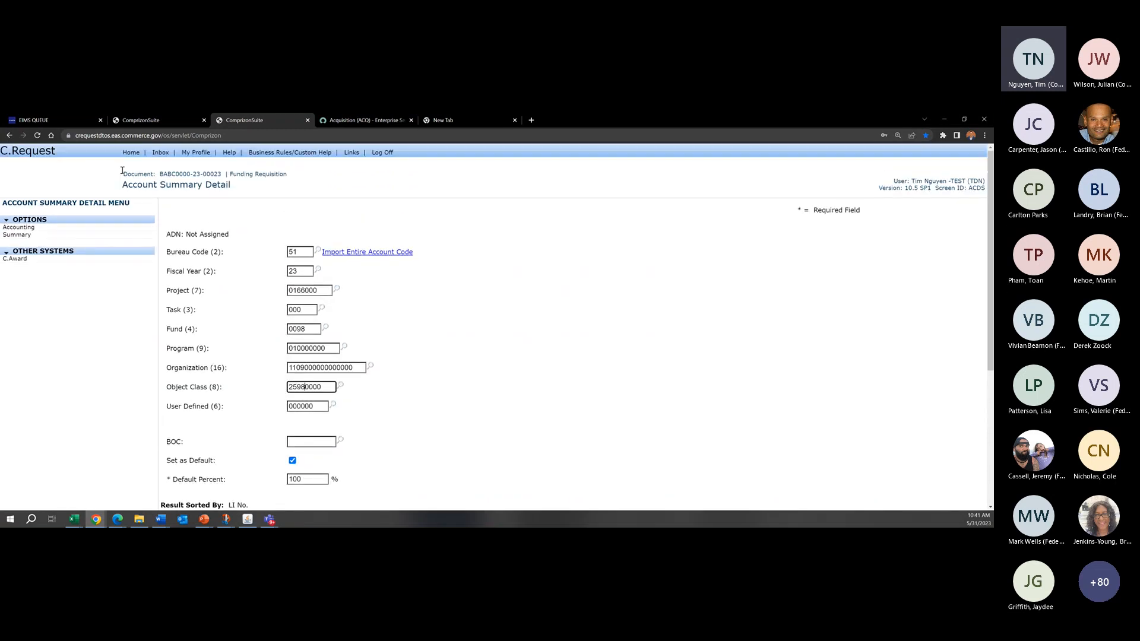
left_click_drag(122, 171, 232, 191)
left_click(234, 193)
scroll(556, 284, "down", 5)
left_click(517, 434)
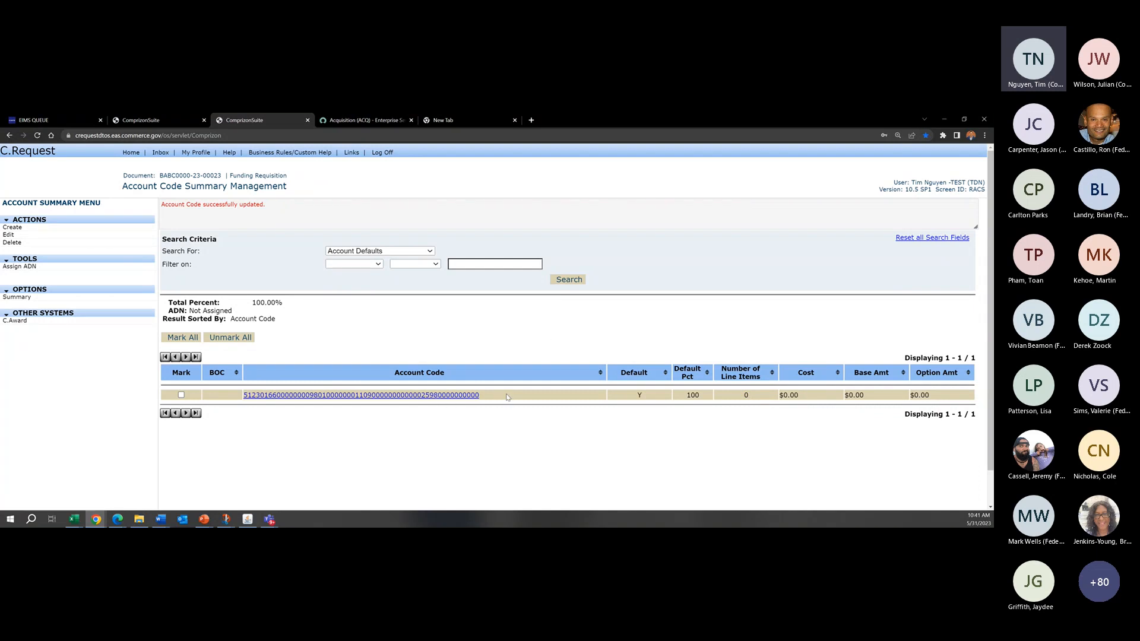
left_click_drag(135, 186, 331, 198)
left_click(331, 198)
Step: Return to the requisition's line items and open the accounting of line item 0001
left_click(17, 297)
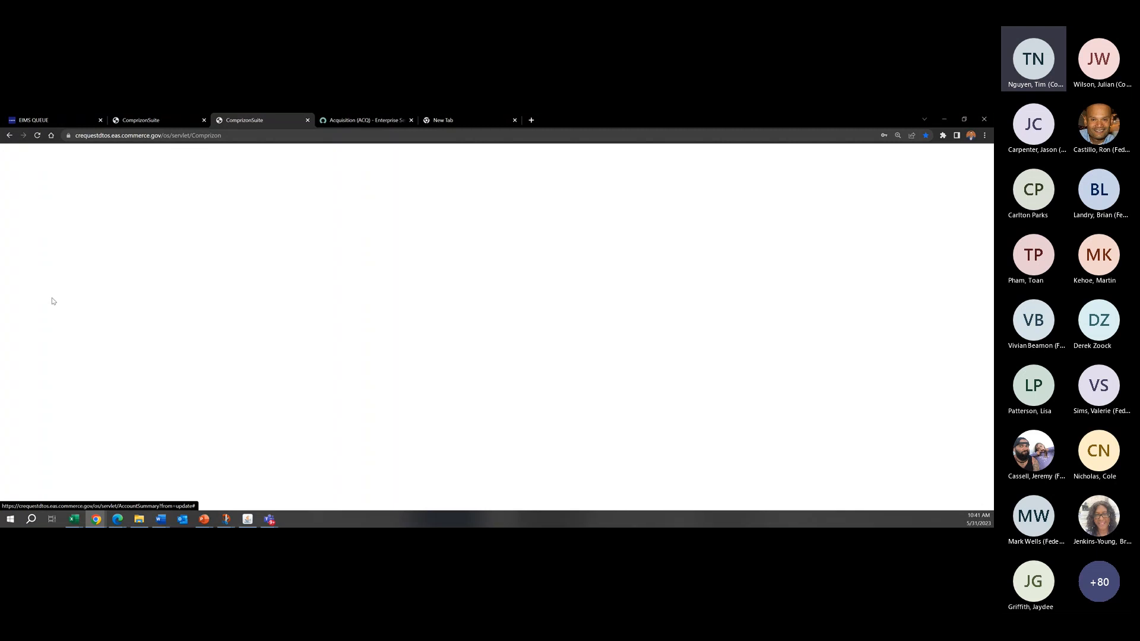
left_click(28, 250)
left_click(207, 356)
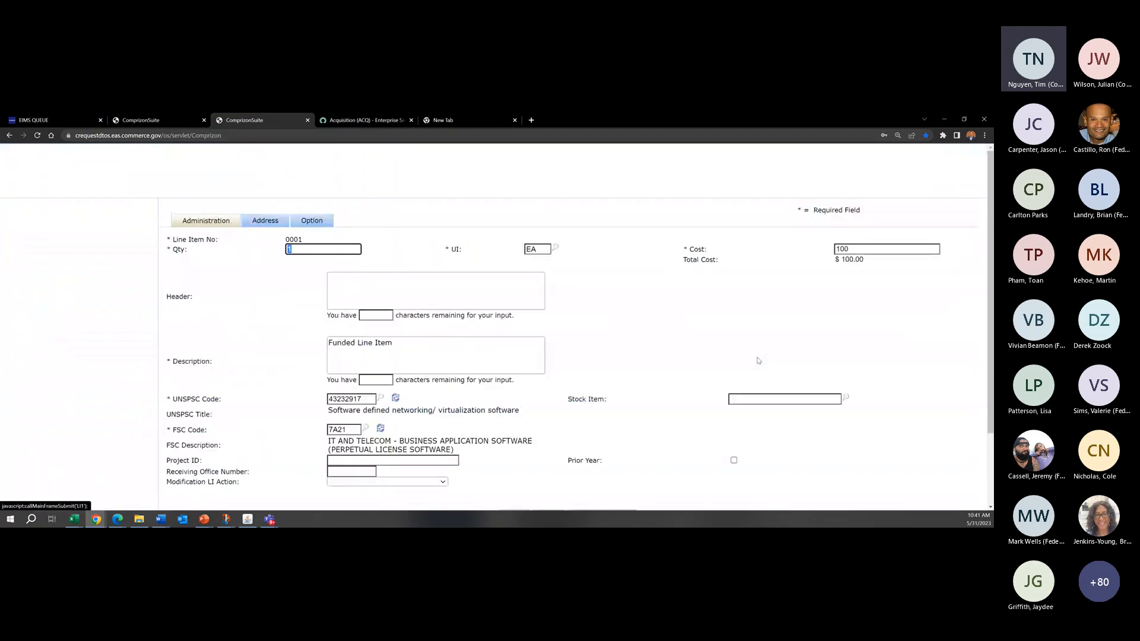
left_click(41, 229)
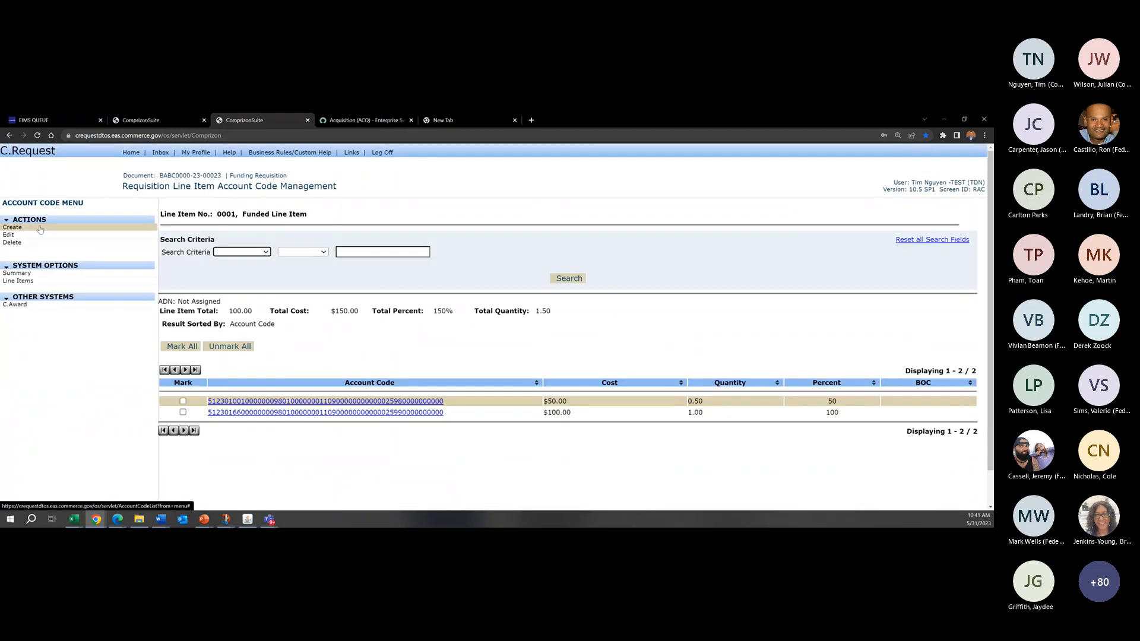
Step: Edit the line item's account code for project 0166000, setting Object Class to 25980000 and Percent to 50, and save it
left_click(183, 412)
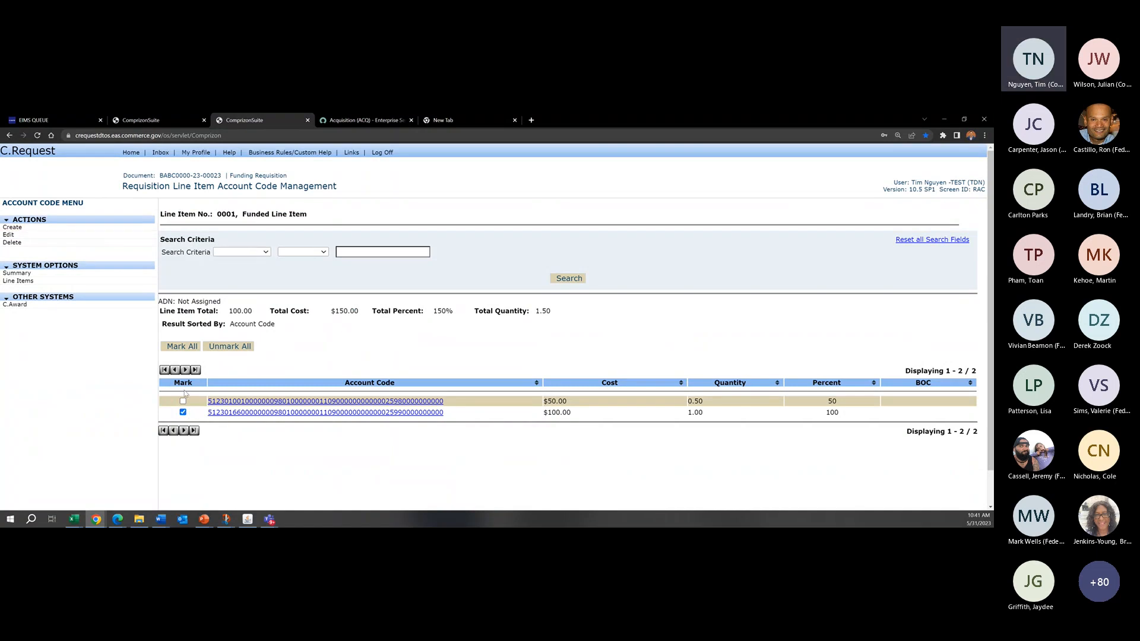
left_click(24, 237)
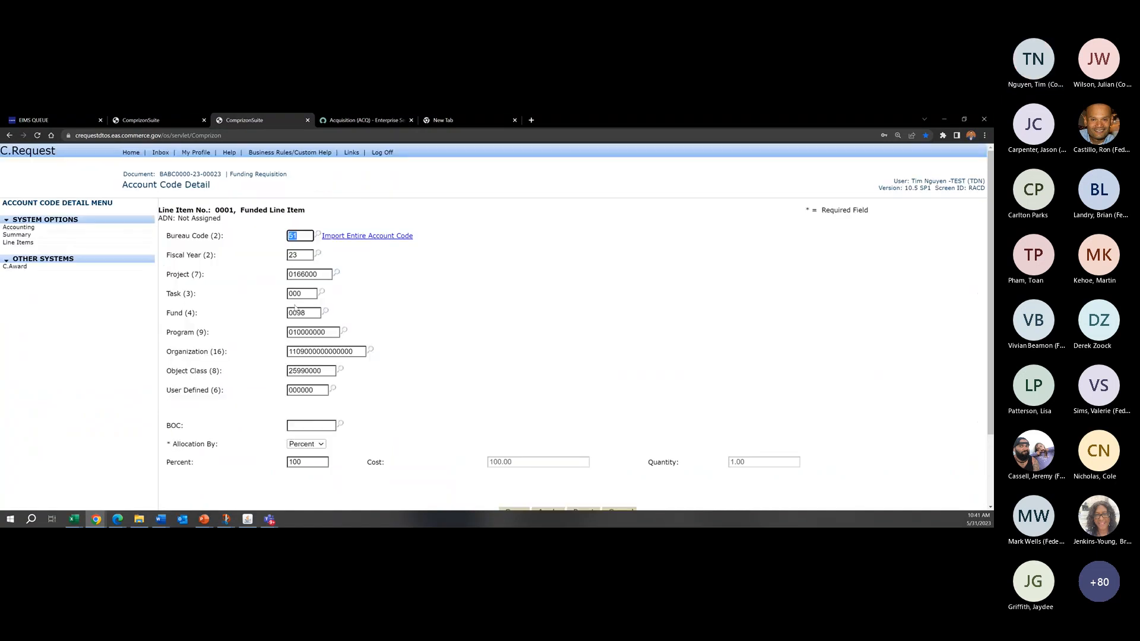
left_click(304, 371)
key("BackSpace")
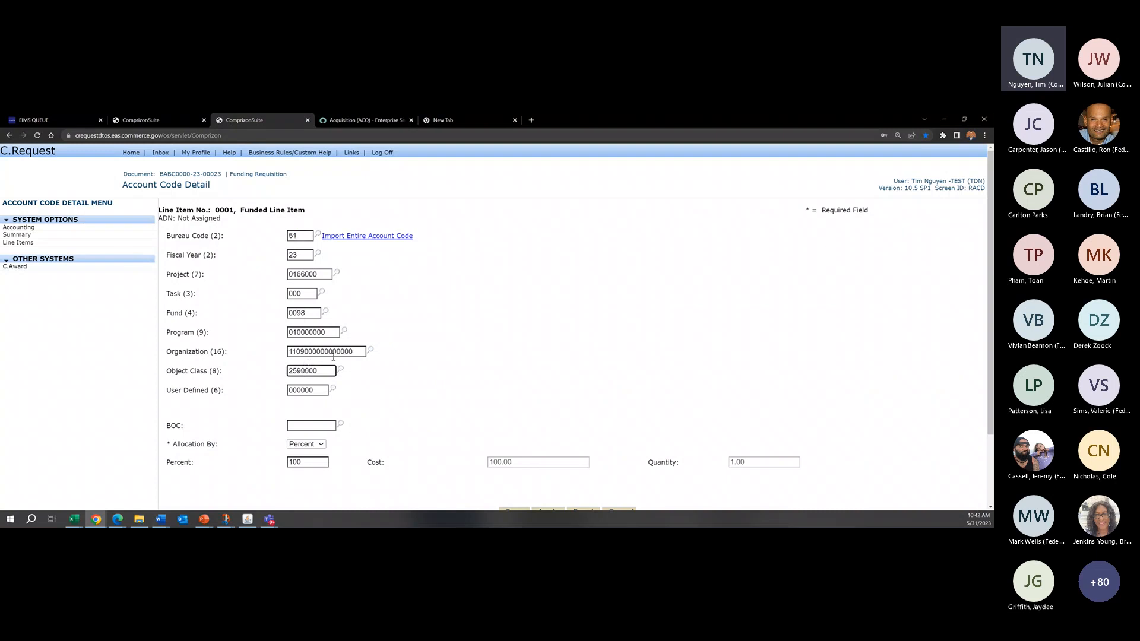
type("8")
left_click_drag(312, 472, 209, 470)
left_click(307, 462)
double_click(295, 462)
type("50")
scroll(528, 416, "down", 2)
left_click(514, 422)
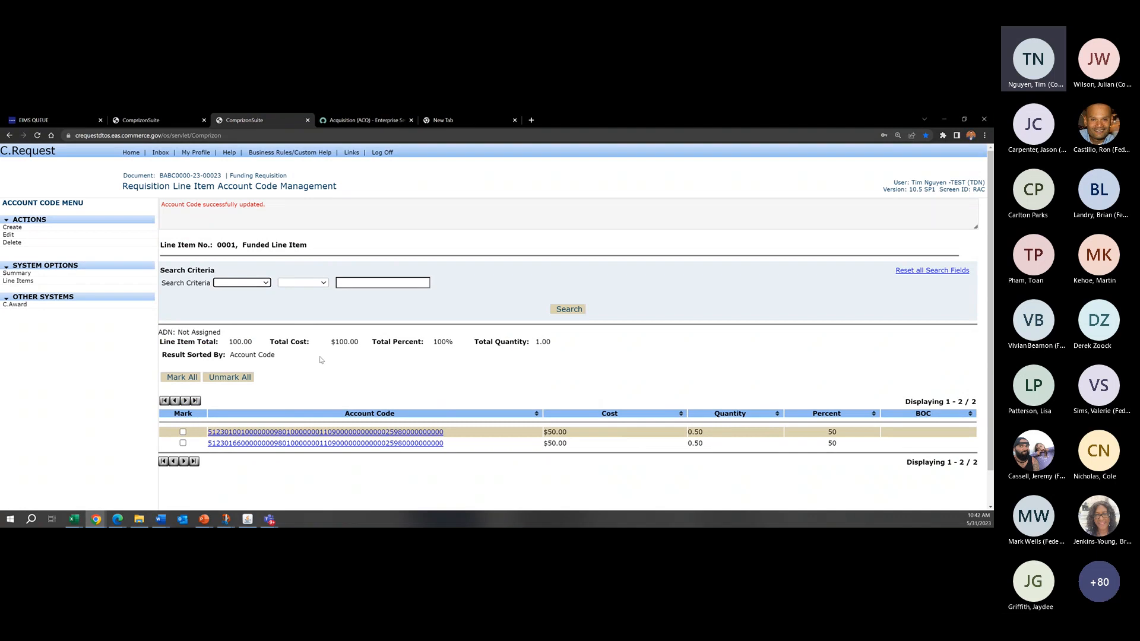
Step: Return to the requisition summary and open its default account codes
left_click(22, 276)
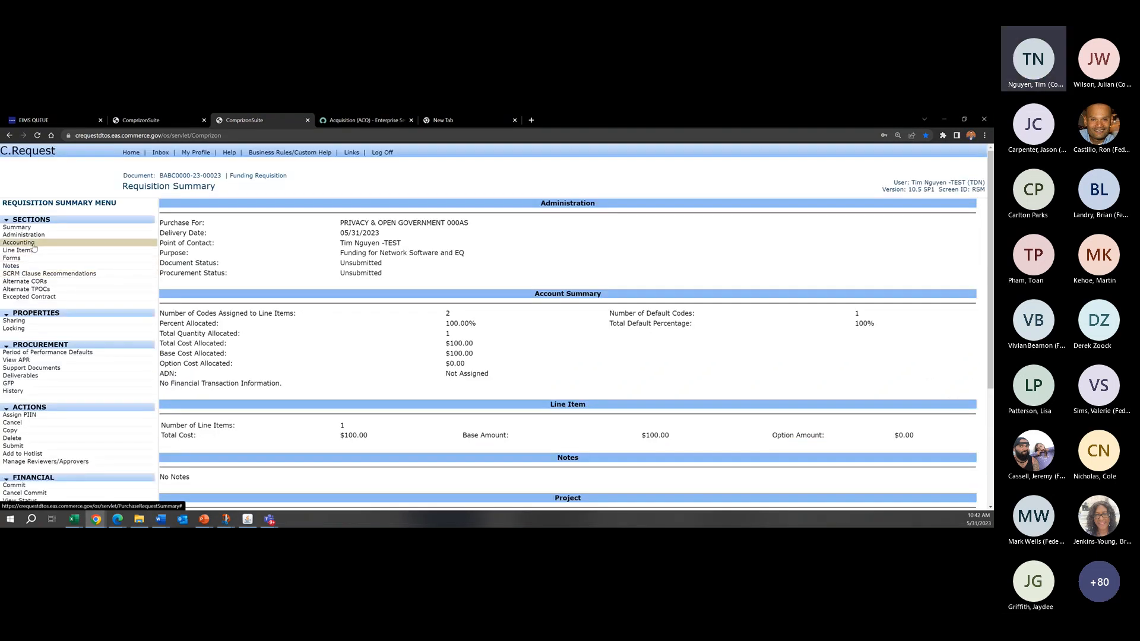
left_click(18, 243)
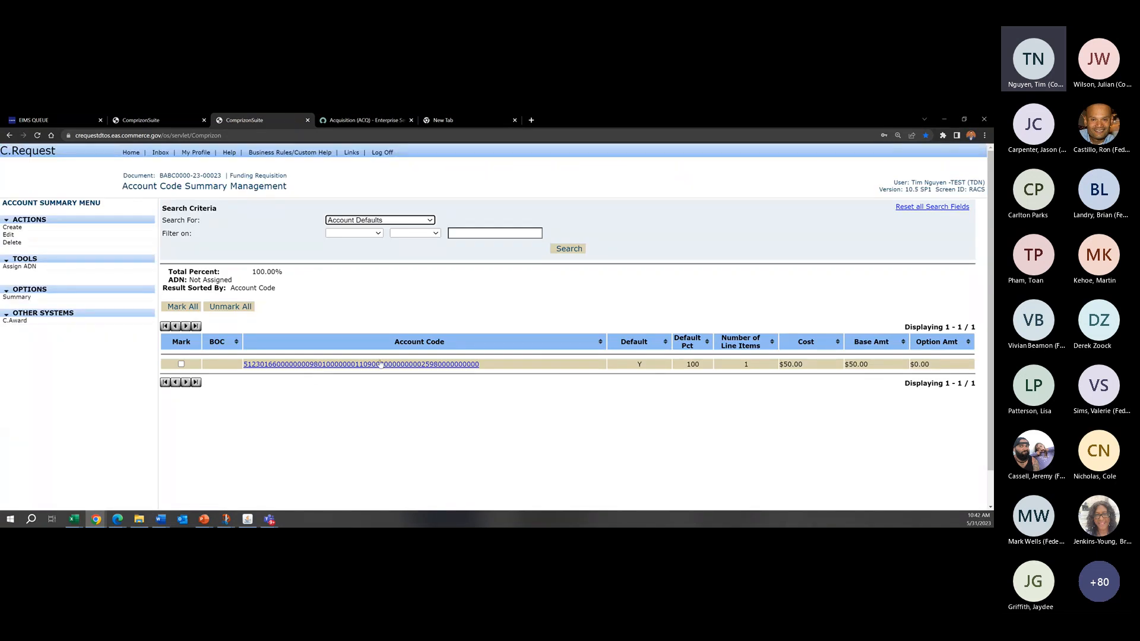
left_click_drag(177, 186, 255, 187)
left_click(303, 189)
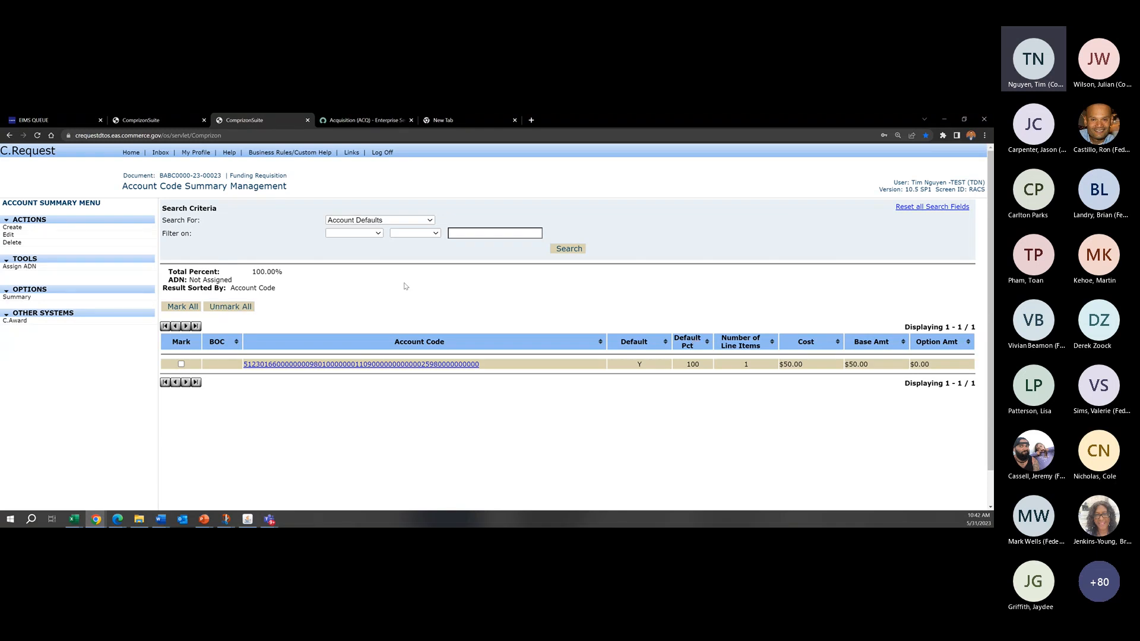
Step: Set the existing default account code's Default Percent to 50 and save it
left_click(181, 364)
left_click(11, 235)
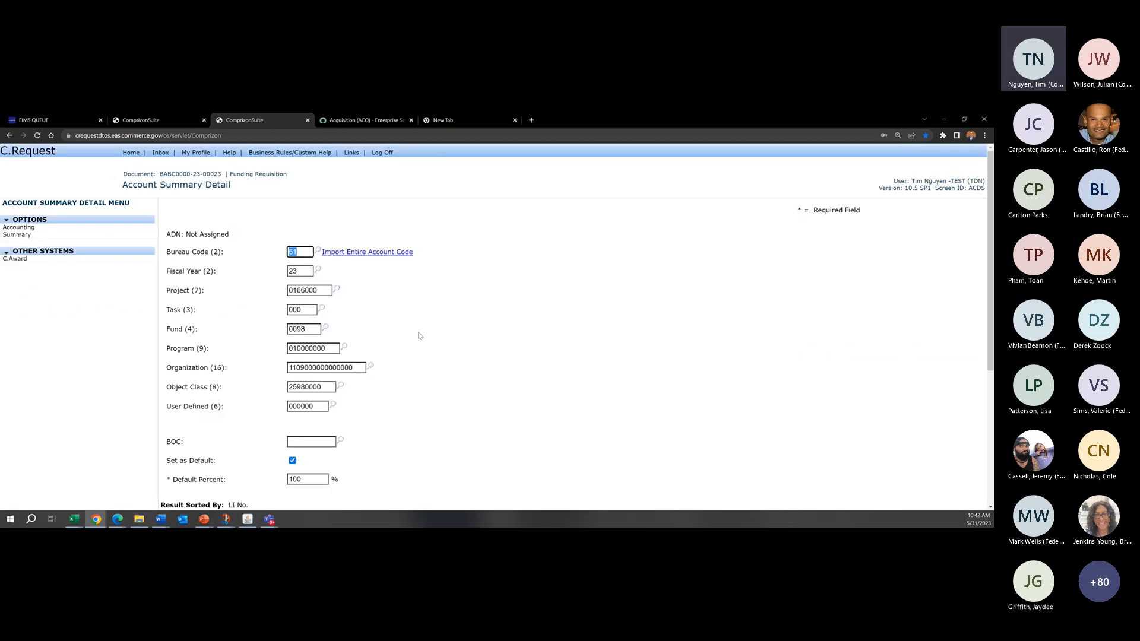
scroll(420, 337, "down", 3)
double_click(303, 307)
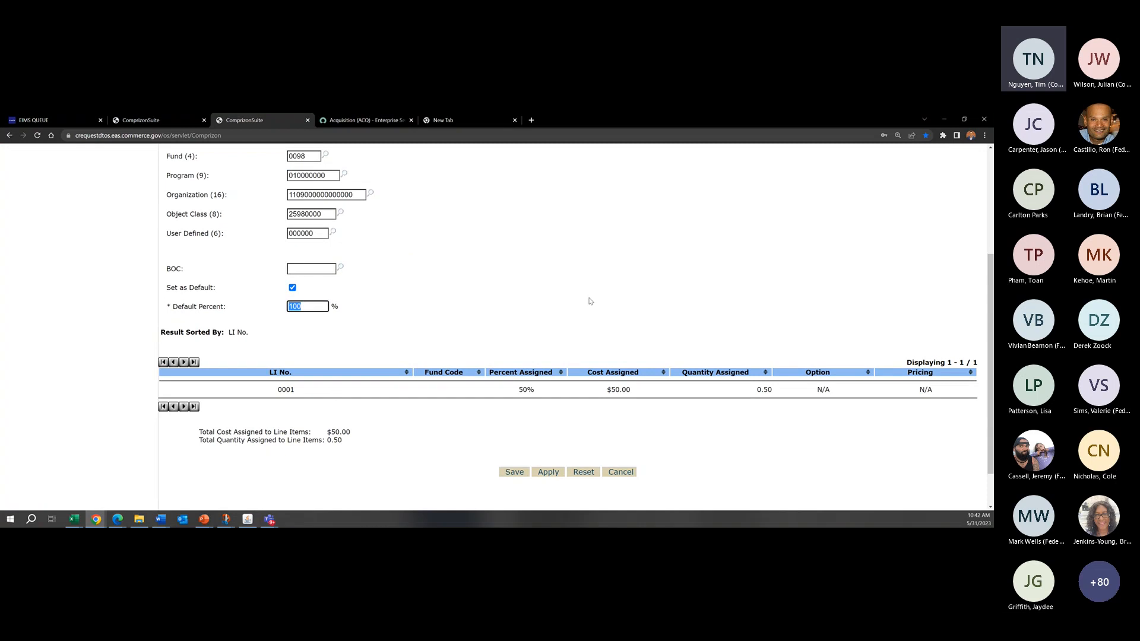
type("50")
left_click(516, 474)
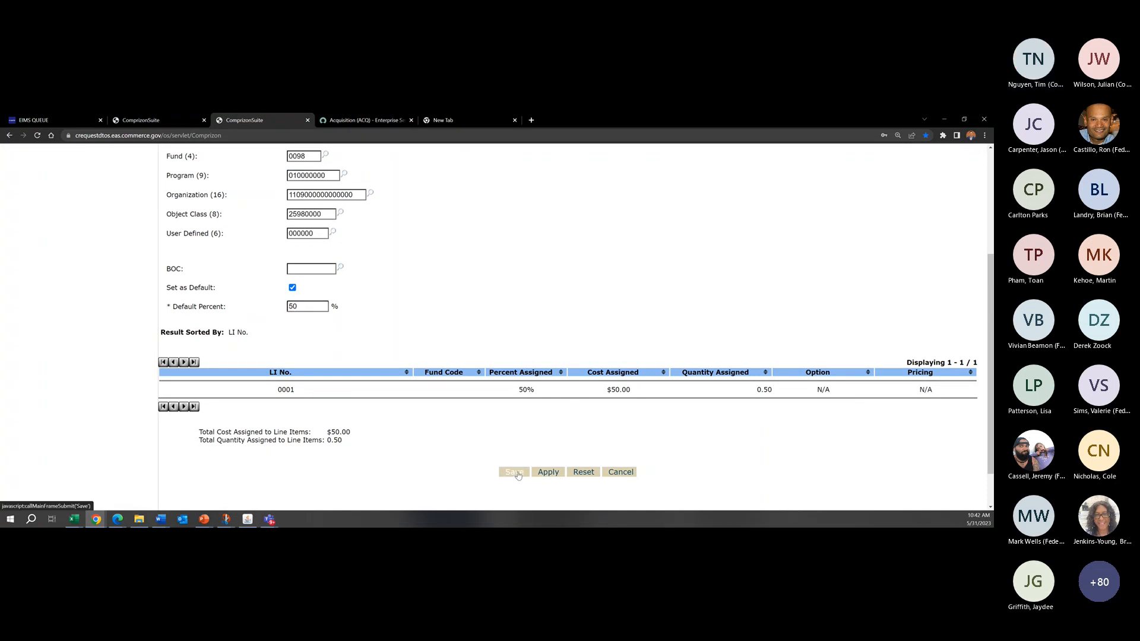
left_click(536, 474)
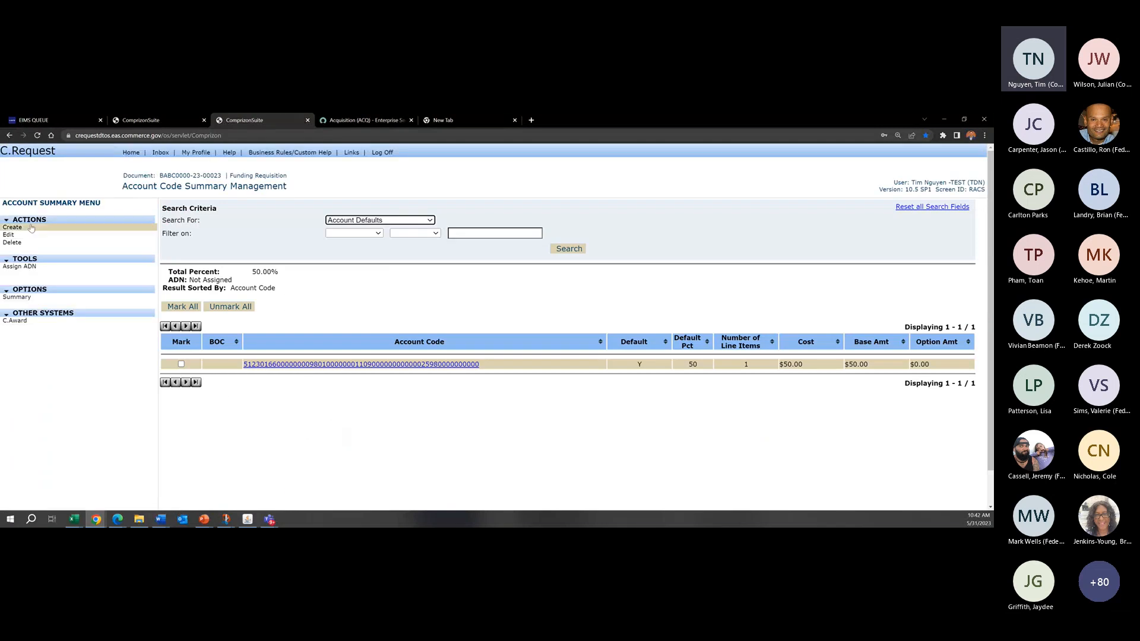
Step: Create a second default account code with Bureau Code 51, Fiscal Year 23, Project 0105200 and Task 000
left_click(30, 228)
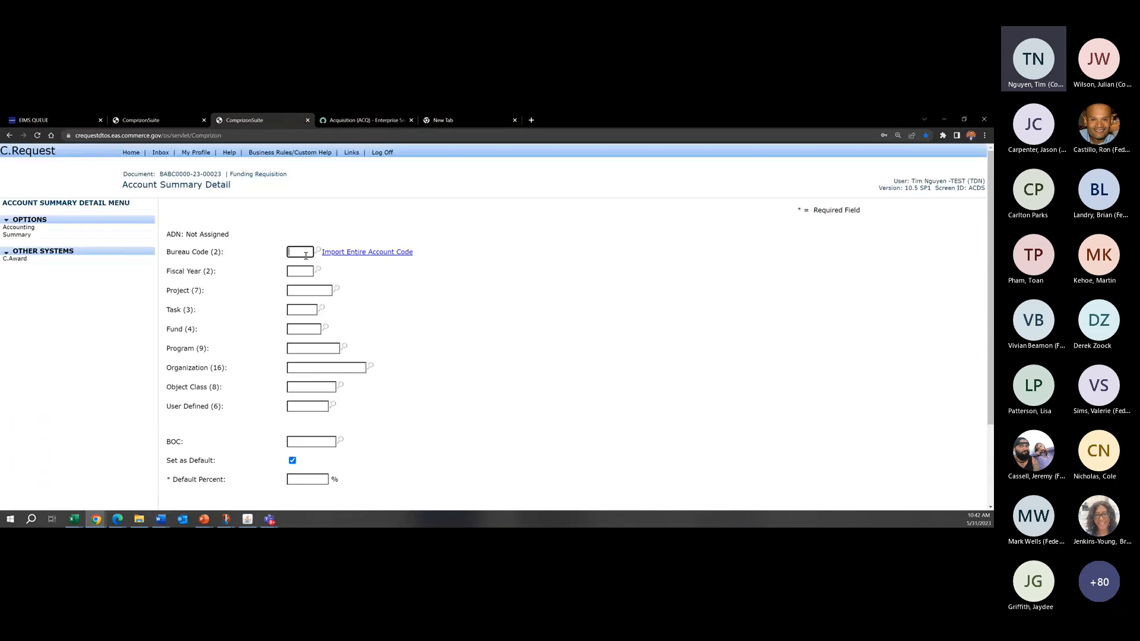
type("51")
key("Tab")
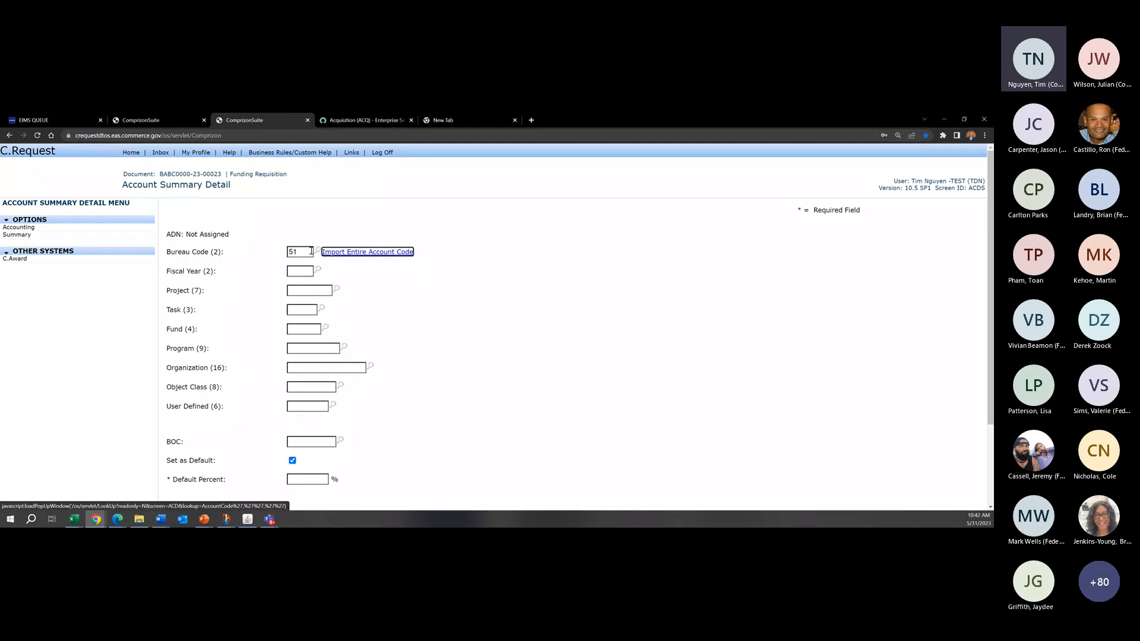
left_click(294, 272)
type("23")
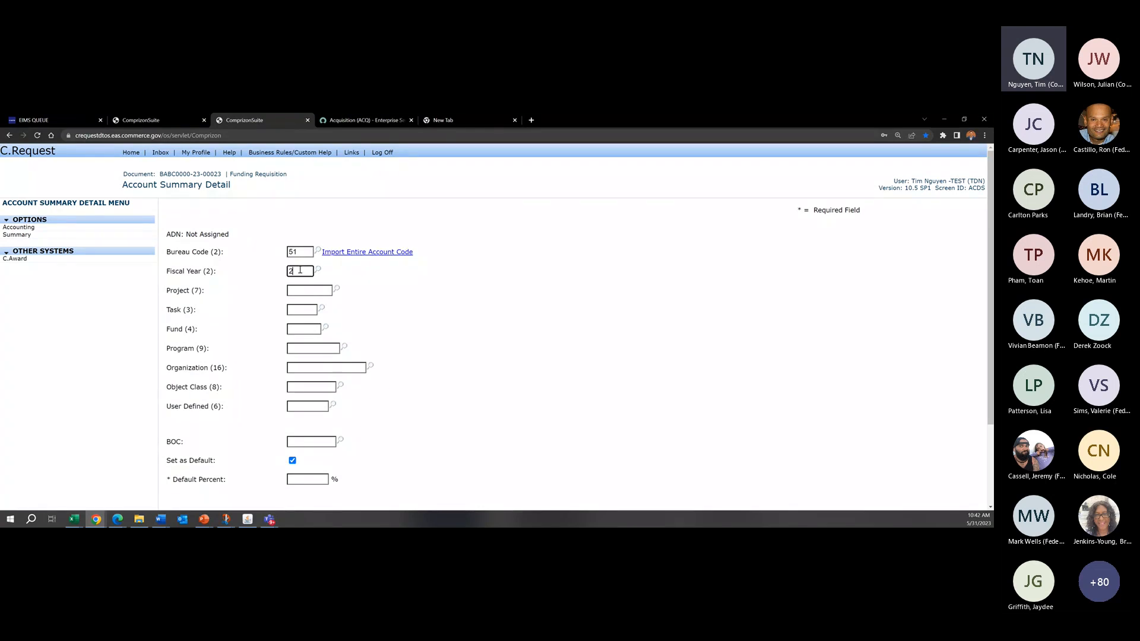
left_click(316, 290)
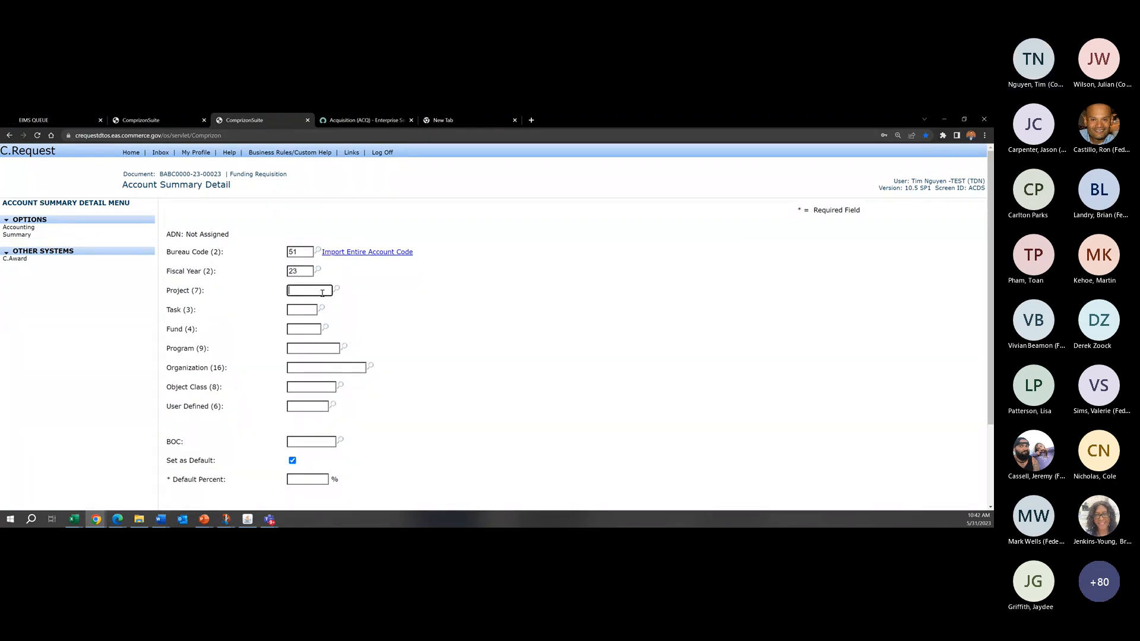
type("0105200")
key("Tab")
type("000")
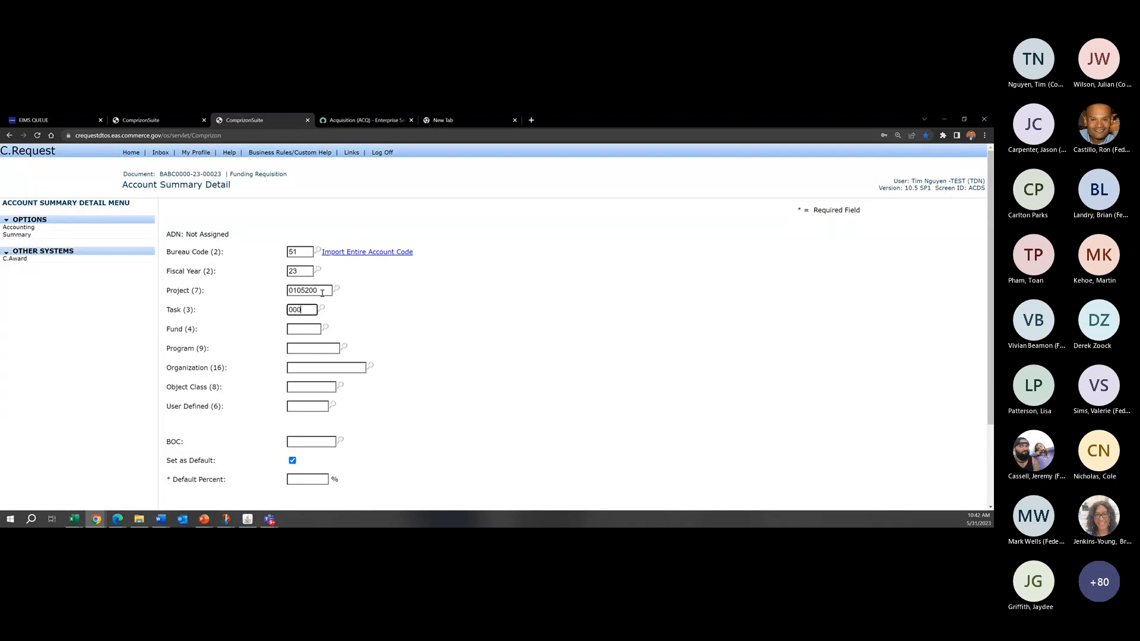
key("Tab")
type("98010000000")
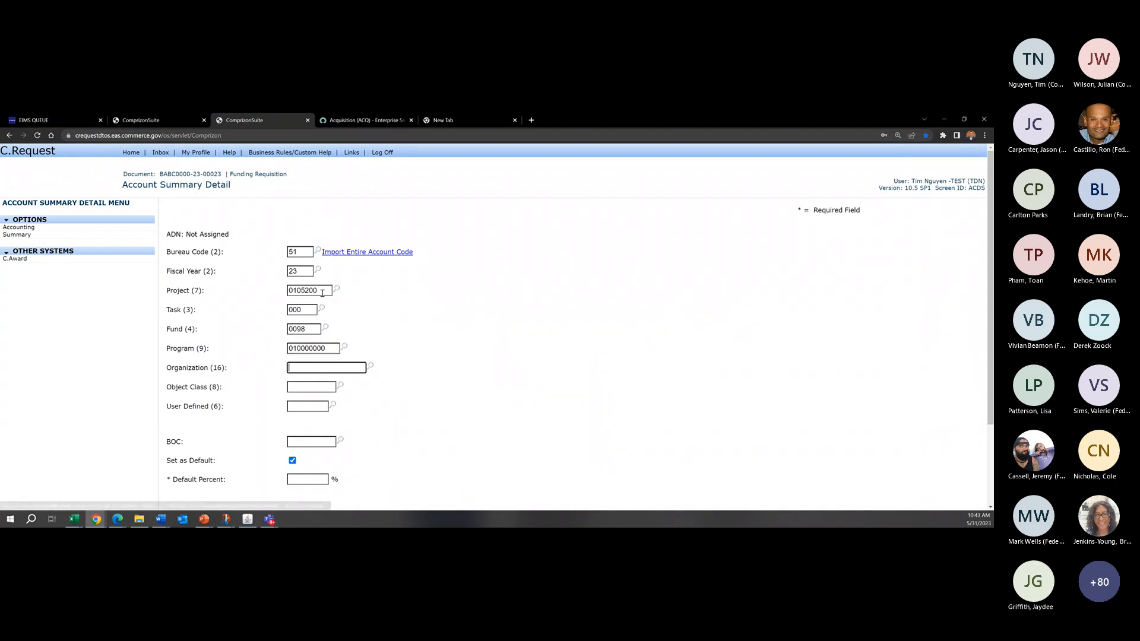
type("1109000000000000")
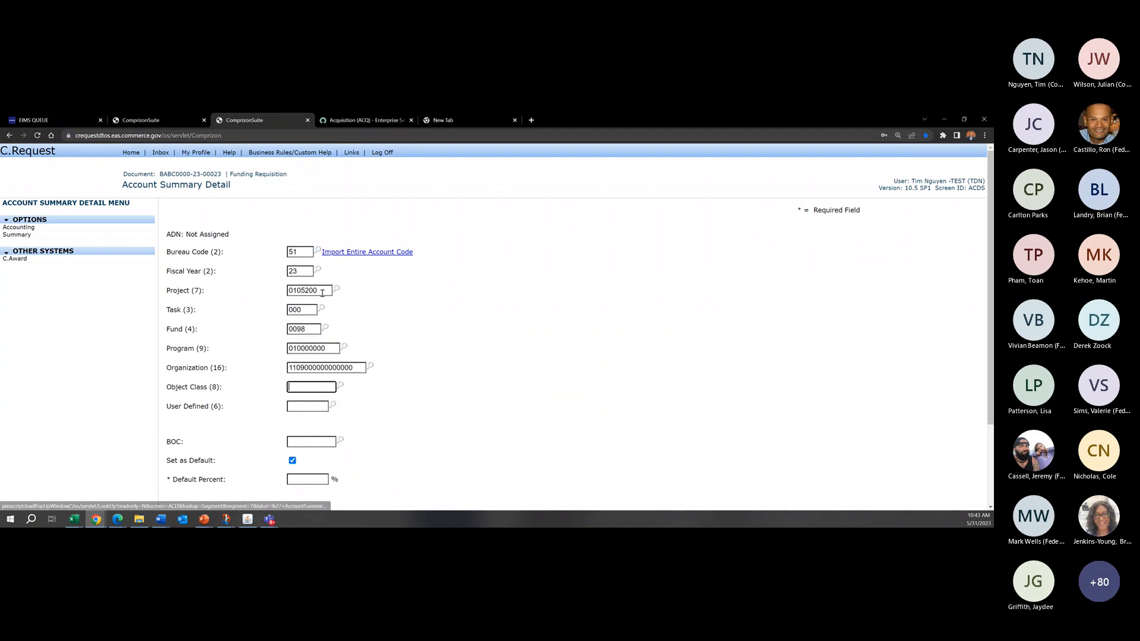
type("259900000")
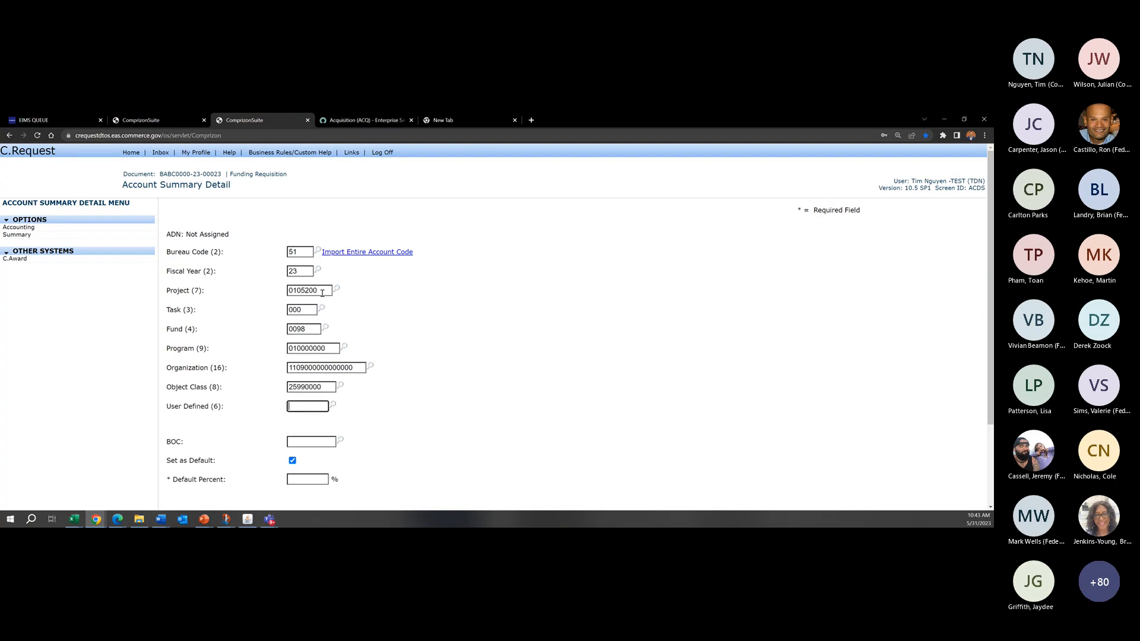
type("000000")
Step: Give the new default account code a Default Percent of 50 and save it
scroll(315, 408, "down", 2)
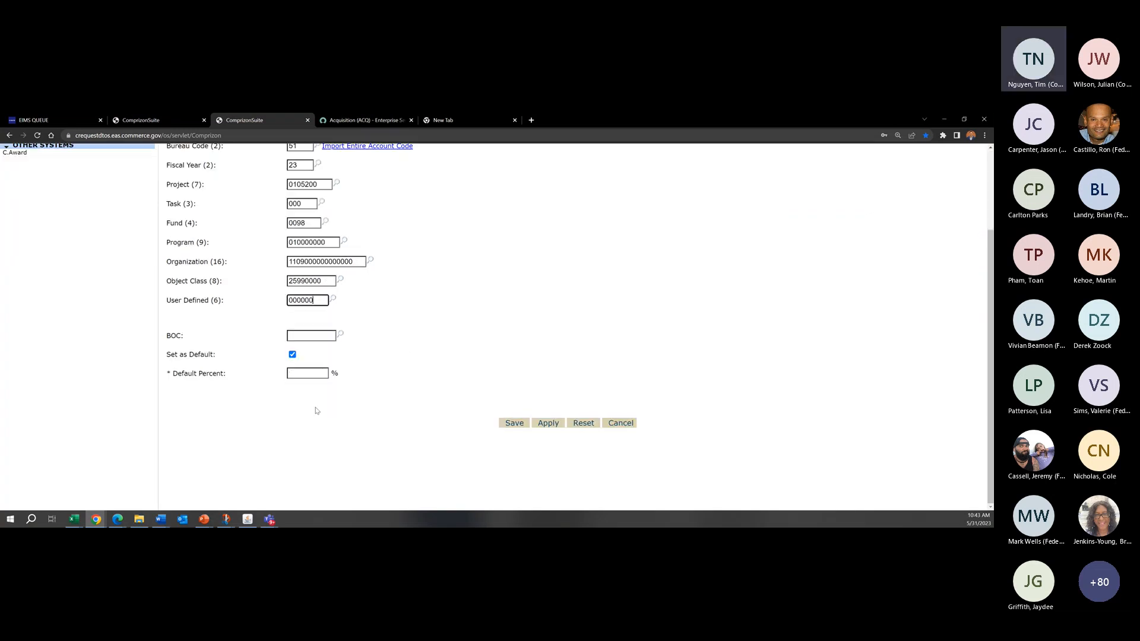
left_click(307, 369)
type("50")
left_click(514, 424)
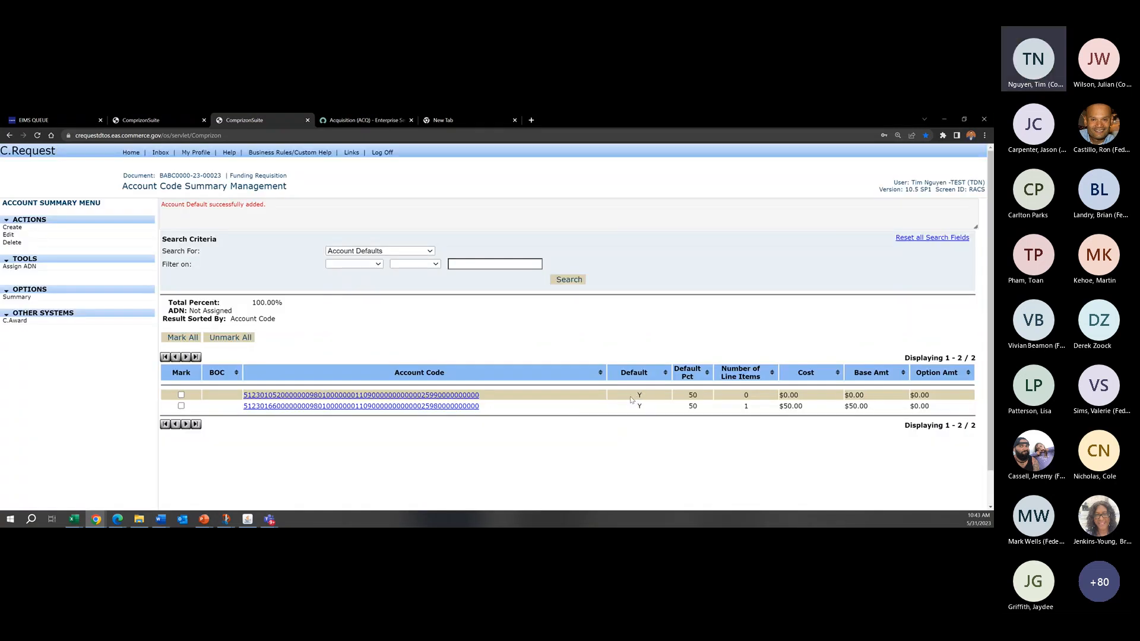
Step: Return through the requisition summary to the line items and start a new CLIN
left_click(18, 297)
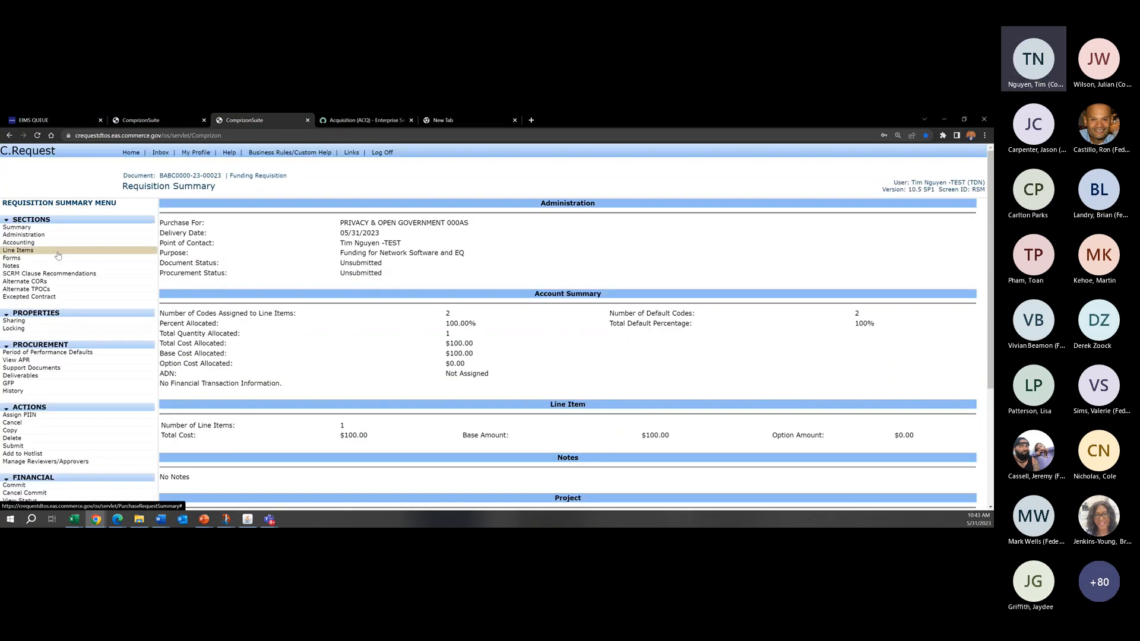
left_click(18, 250)
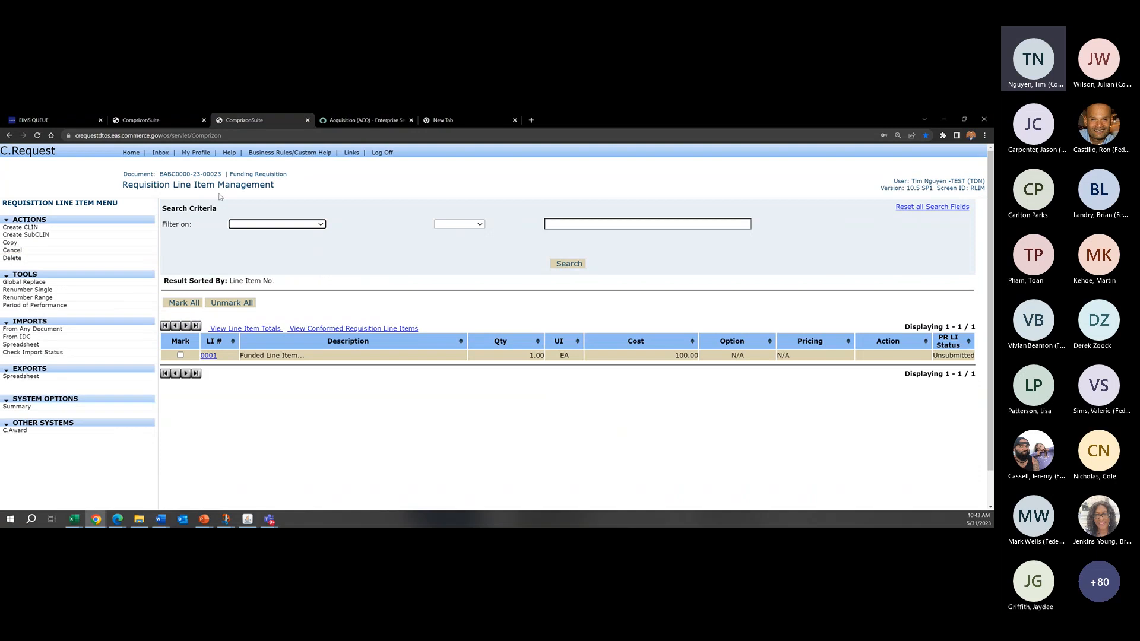
left_click_drag(179, 183, 260, 188)
left_click(275, 192)
left_click(90, 228)
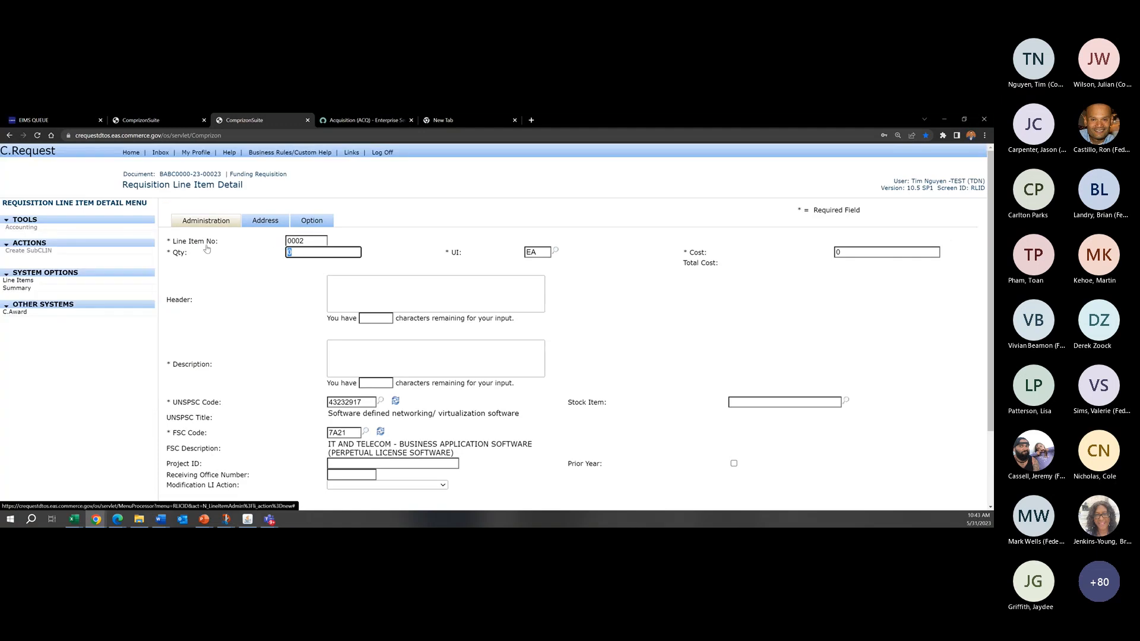
Step: Set the quantity of line item 0002 to 10 and its cost to 50
type("25")
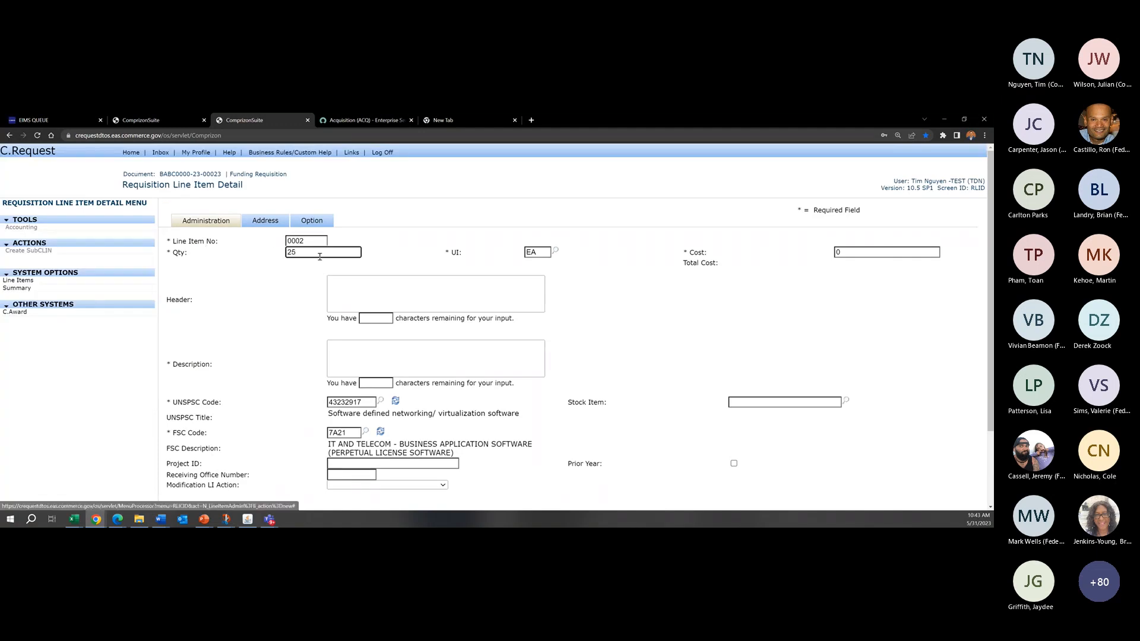
left_click_drag(321, 255, 265, 255)
type("30")
type("10")
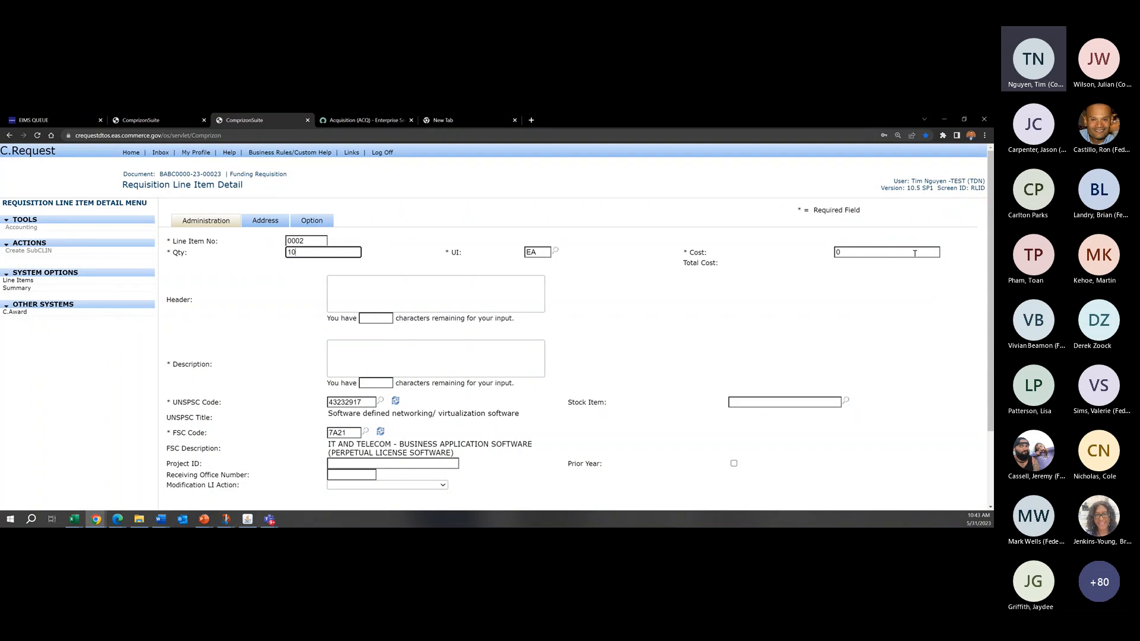
double_click(912, 253)
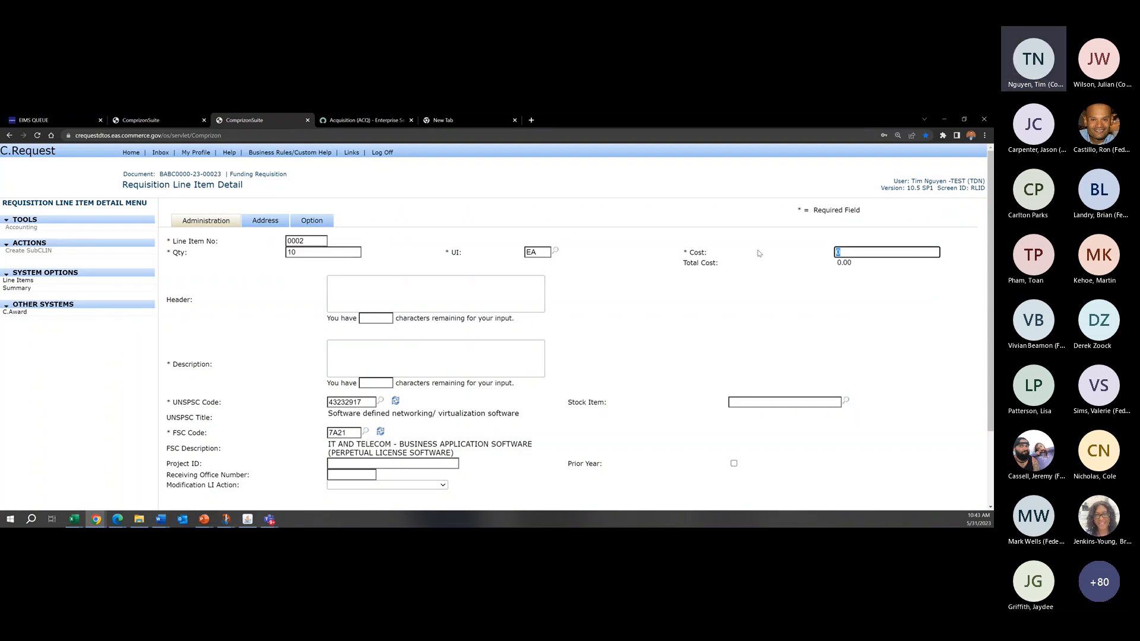
type("50")
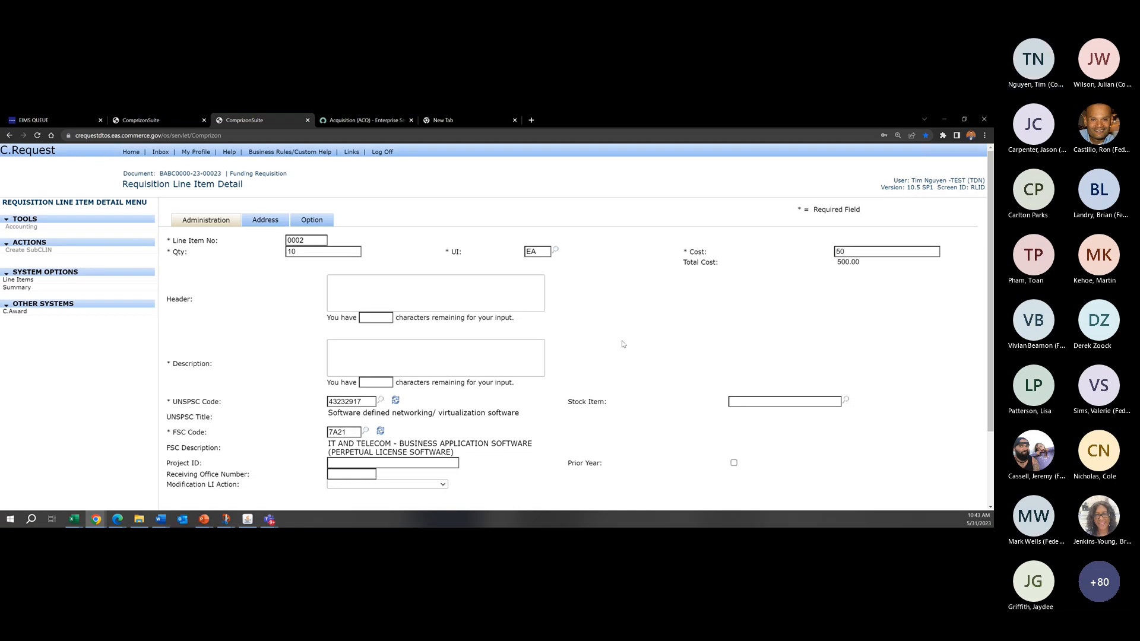
Step: Enter "2 ACCS Funded CLIN" as the description of line item 0002 and apply the line item
scroll(624, 344, "down", 2)
left_click(533, 432)
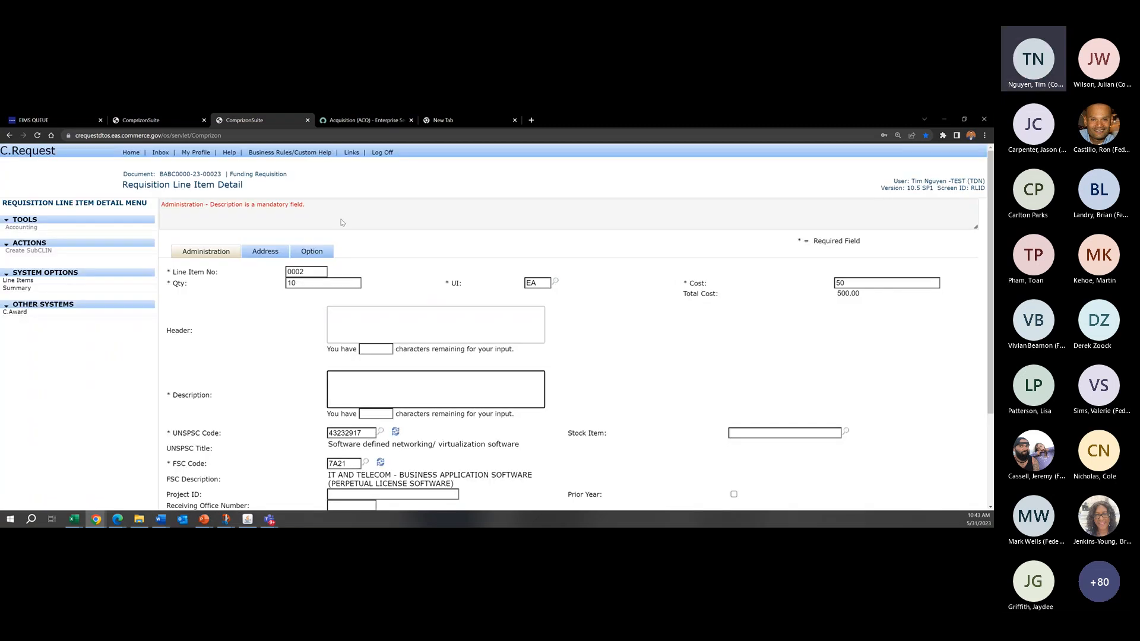
left_click(442, 375)
type("2 ACCS Funded CLIN")
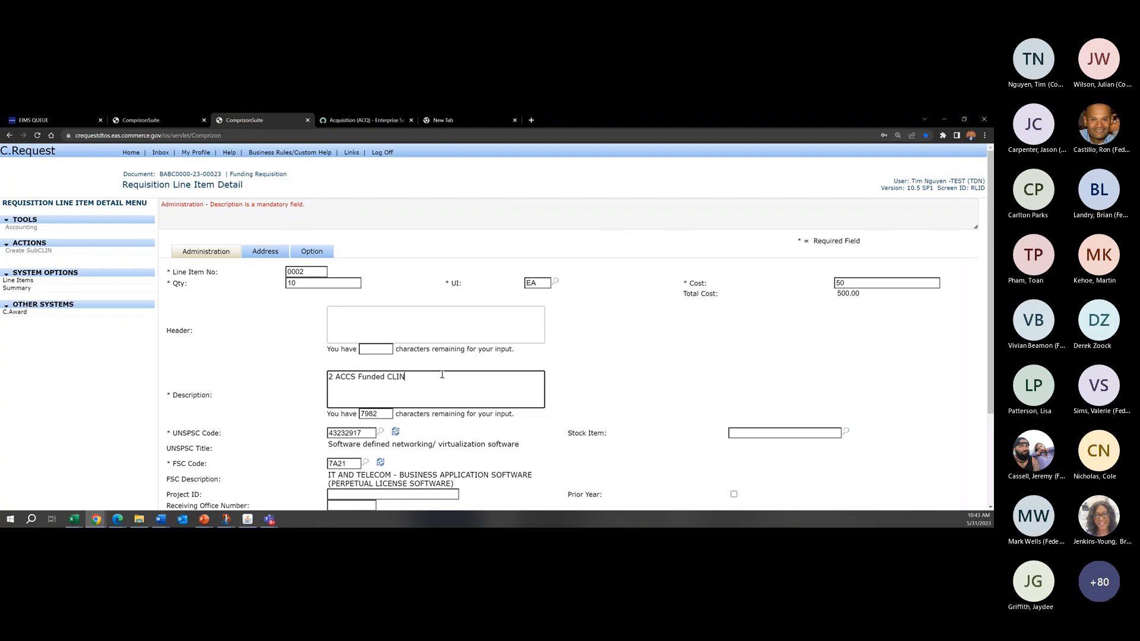
scroll(485, 344, "down", 3)
left_click(547, 428)
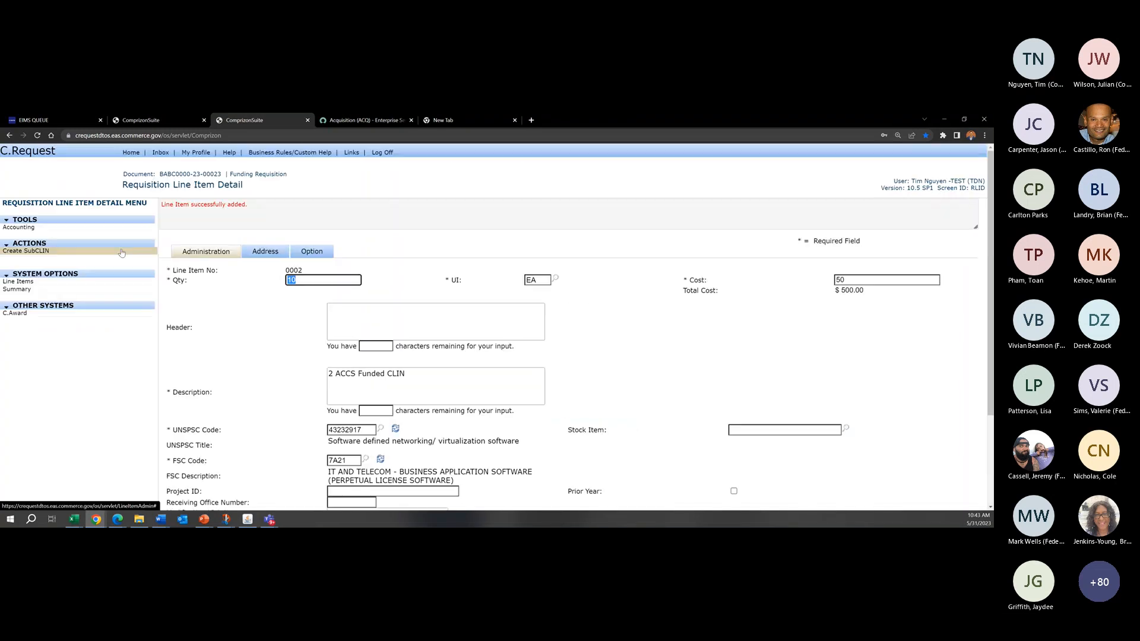
Step: Open the accounting of line item 0002 and check its total and the quantity and cost assigned to each account code
left_click(20, 228)
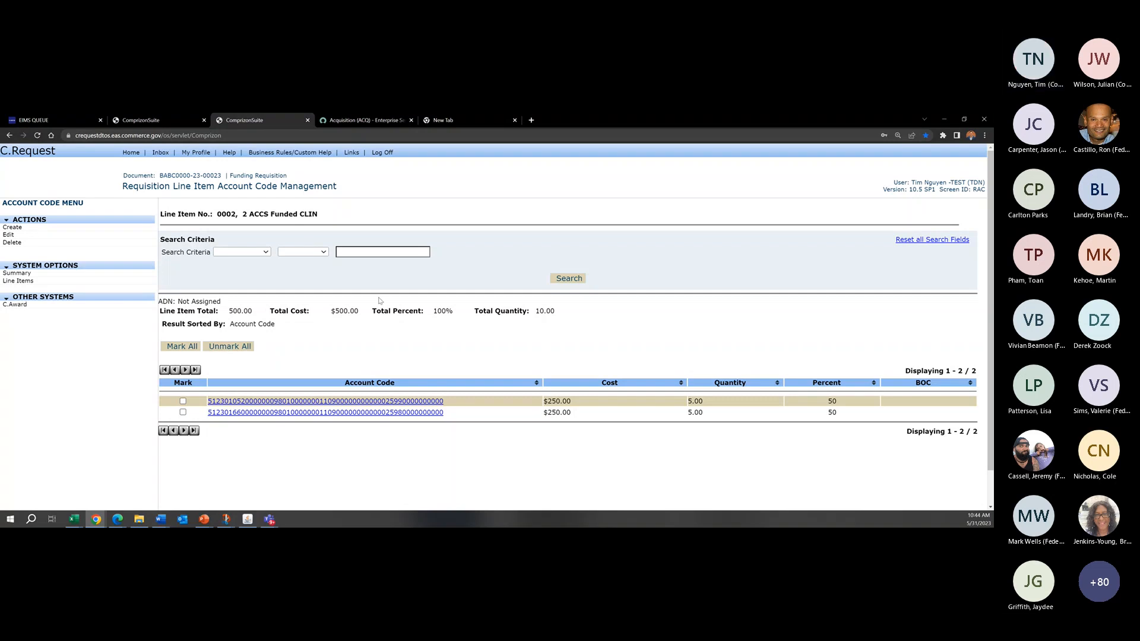
left_click_drag(254, 311, 238, 309)
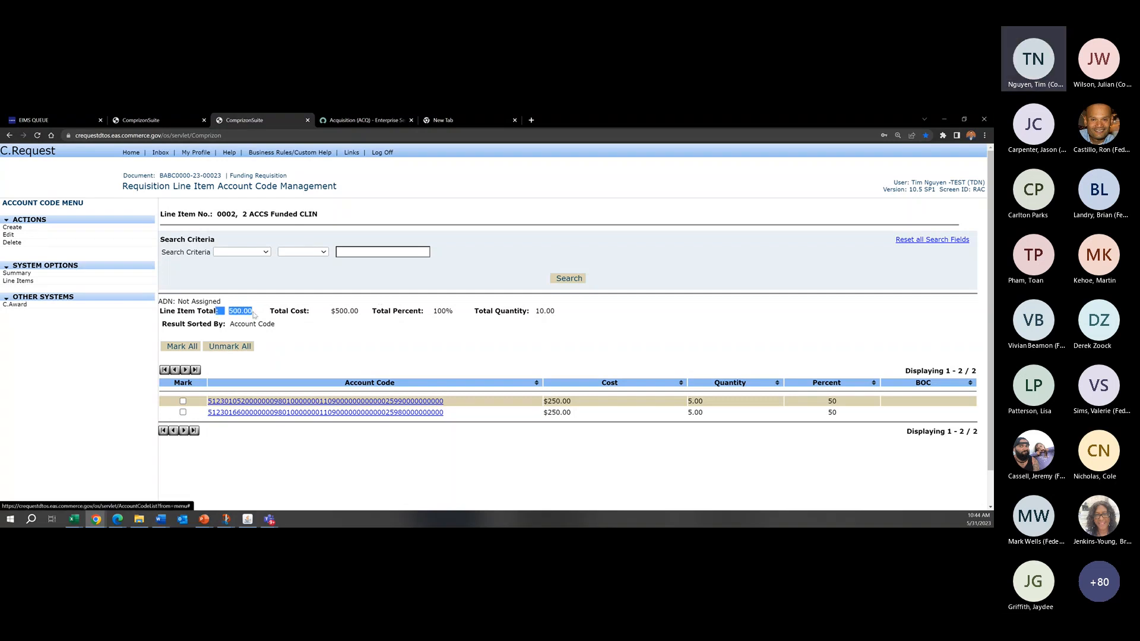
left_click(229, 313)
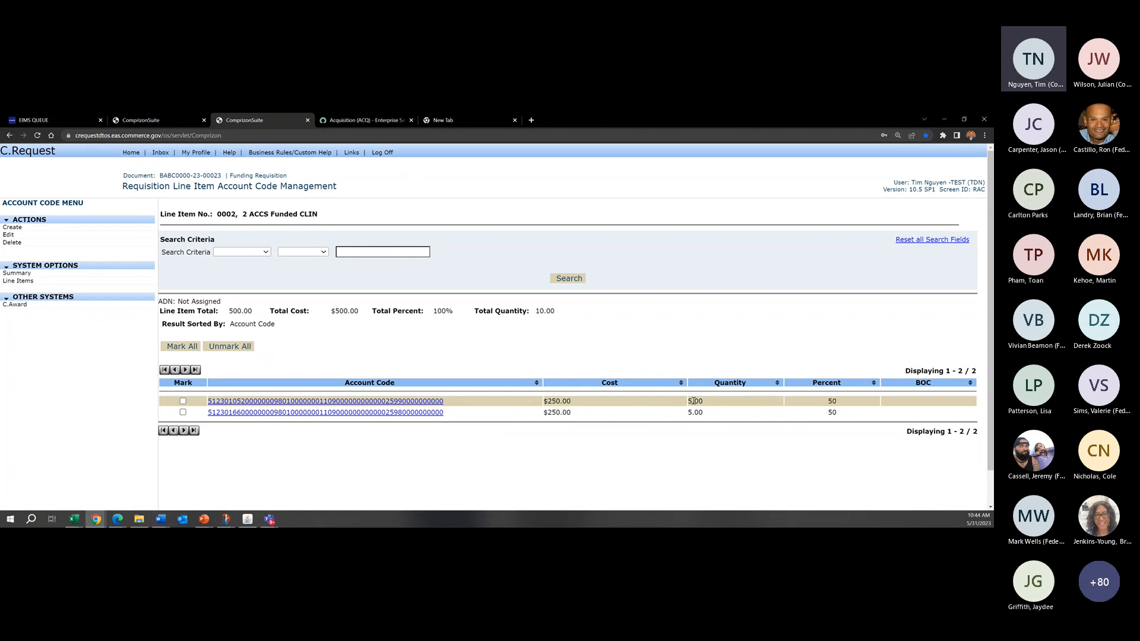
double_click(719, 404)
left_click(754, 405)
left_click_drag(571, 402, 543, 402)
left_click(594, 404)
Step: In the requisition's default accounting, remove the default setting from the account code for project 0105200 and save it
left_click(50, 277)
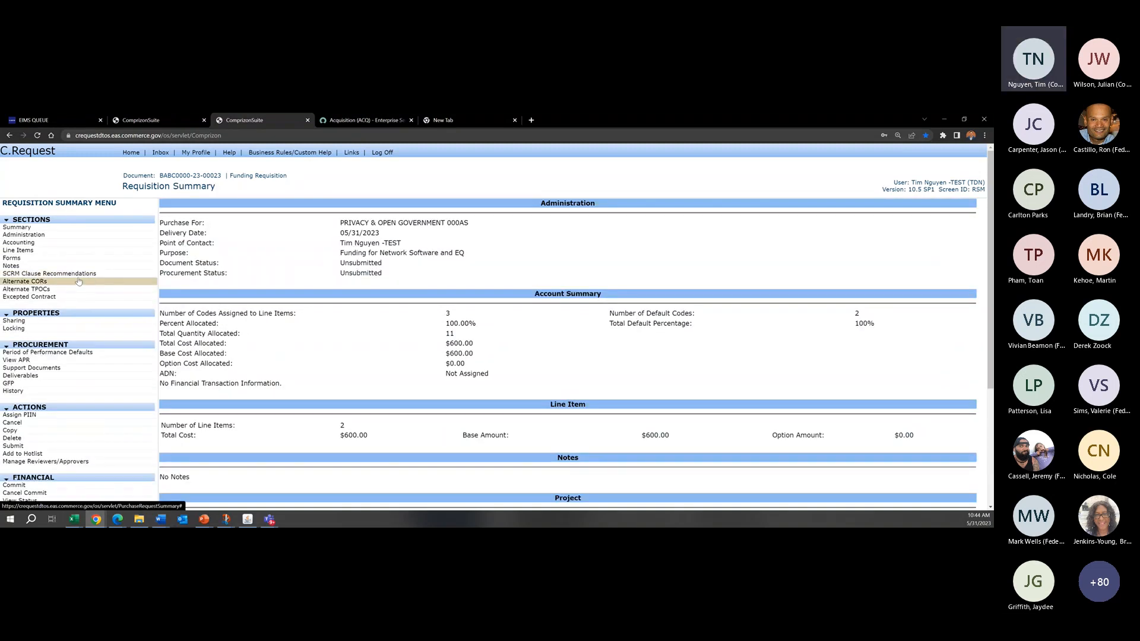
left_click(73, 246)
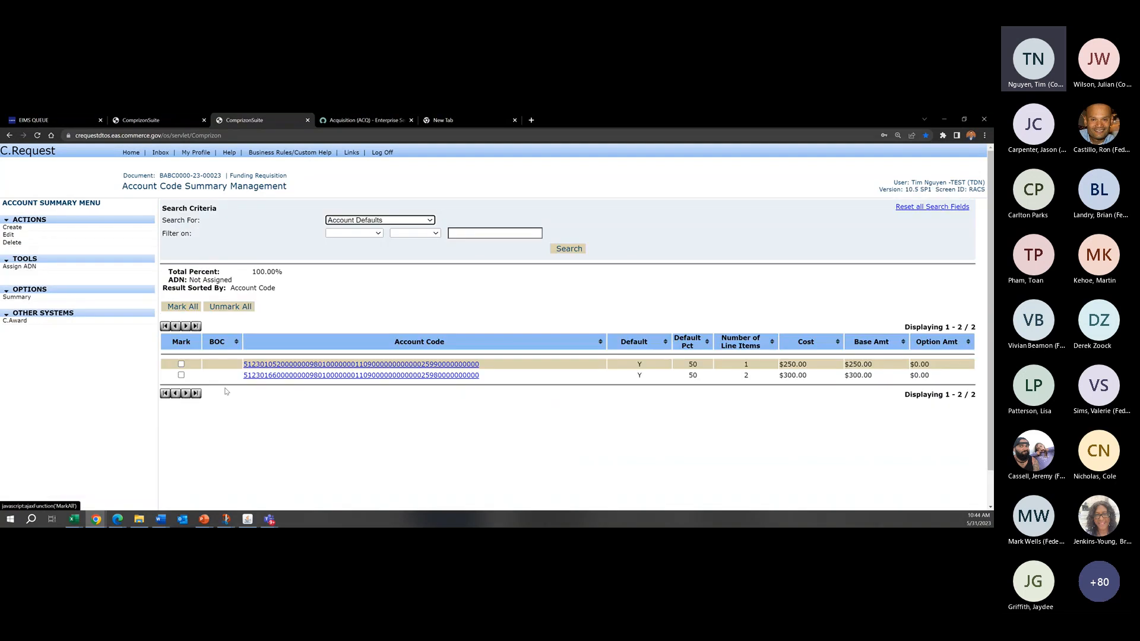
left_click(32, 237)
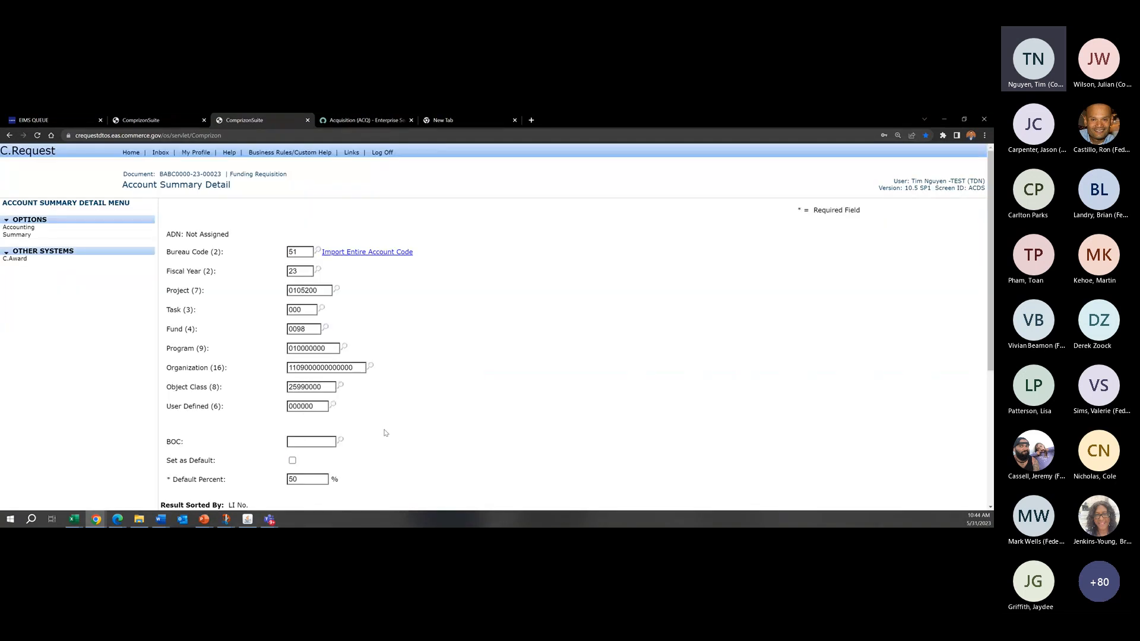
scroll(468, 415, "down", 3)
left_click(511, 470)
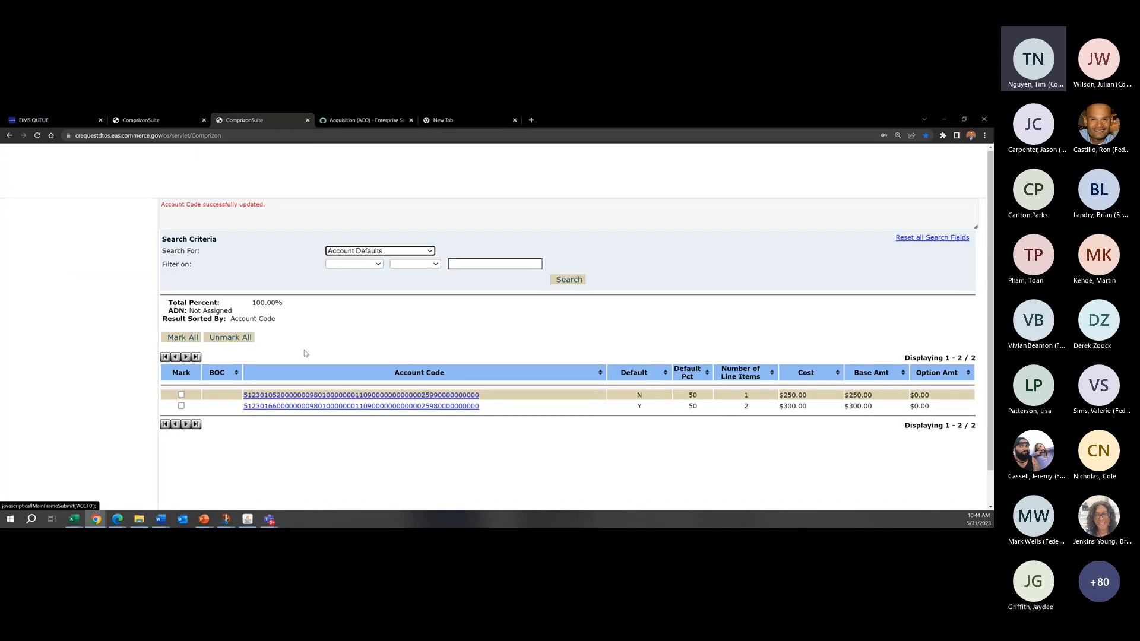
Step: Remove the default setting from the account code for project 0166000 and save it
left_click(181, 406)
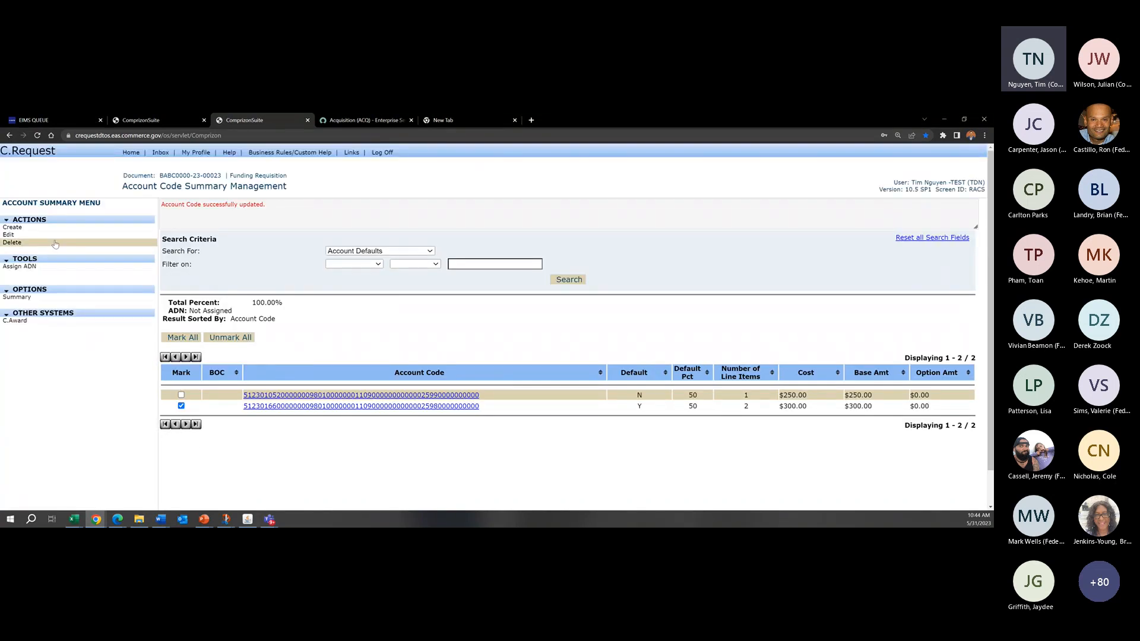
left_click(36, 235)
scroll(268, 450, "down", 2)
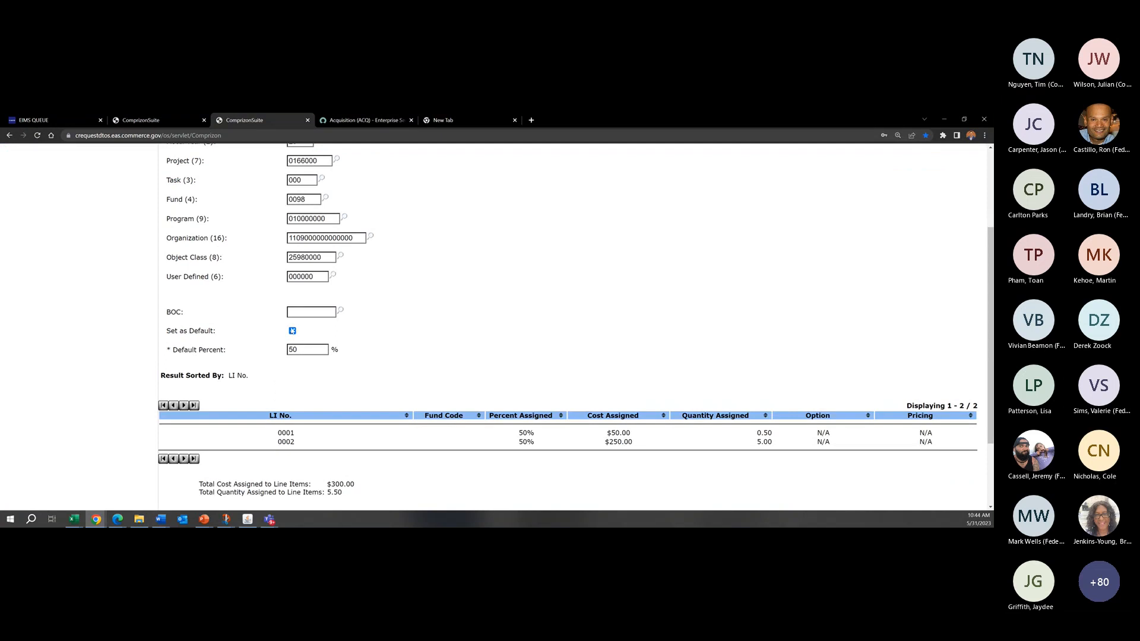
scroll(508, 416, "down", 2)
left_click(509, 424)
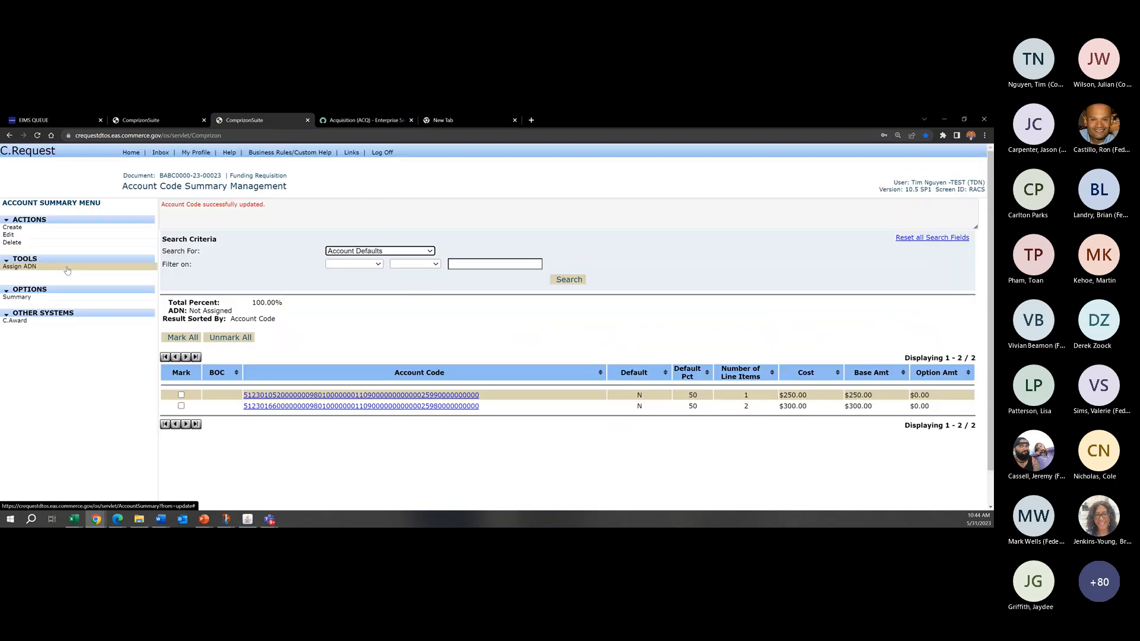
Step: Start line item 0003 in the requisition with a quantity of 1 and a cost of 100
left_click(58, 297)
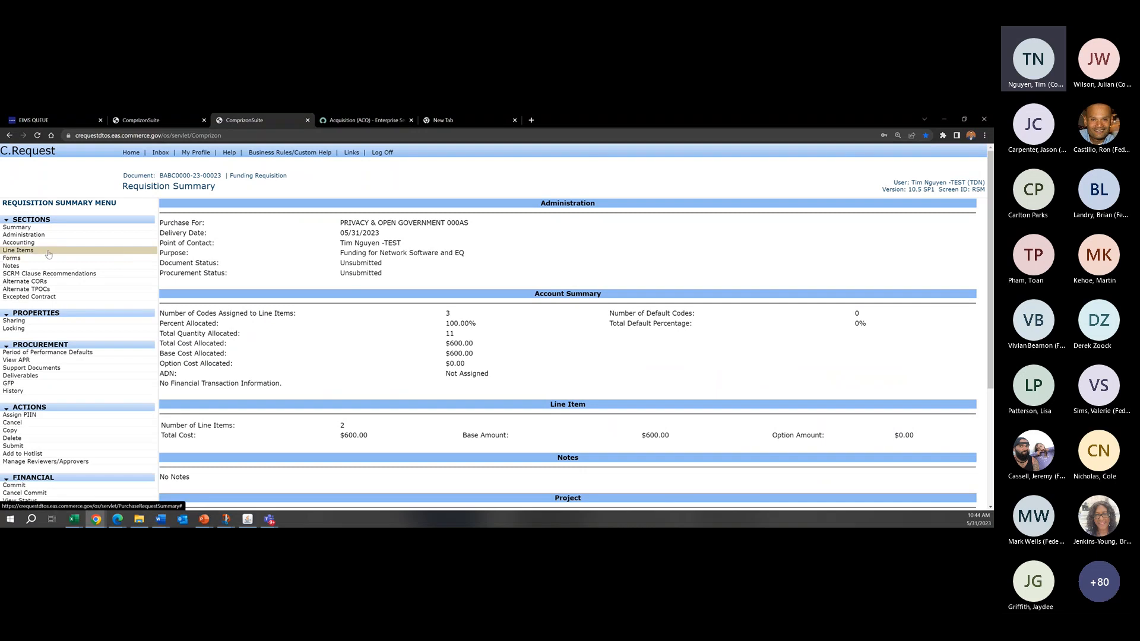
left_click(48, 254)
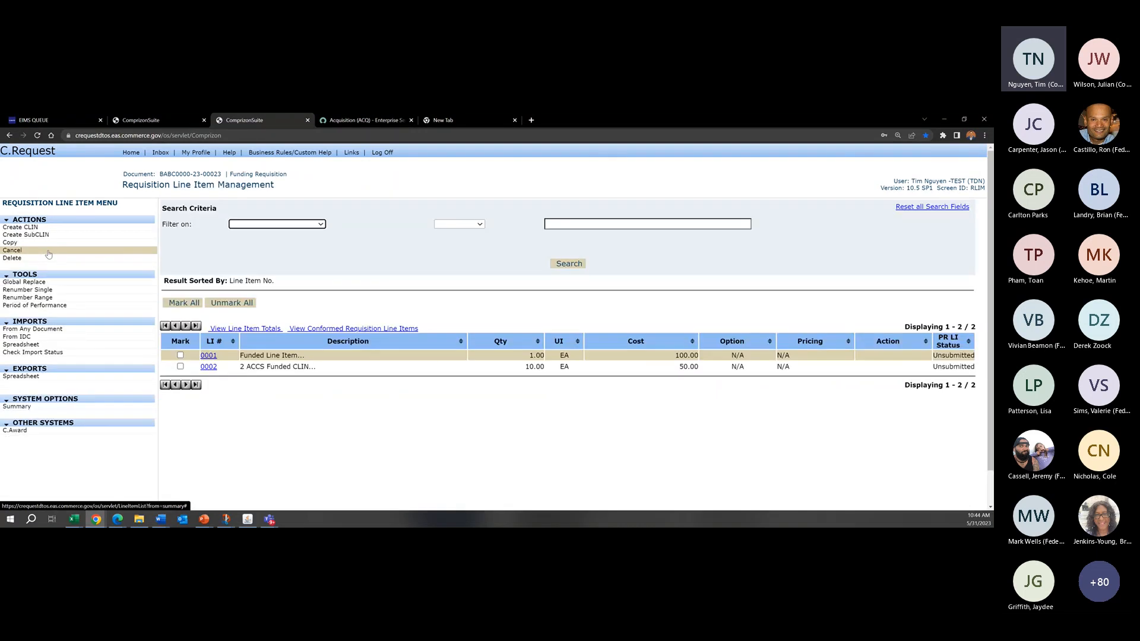
left_click(13, 230)
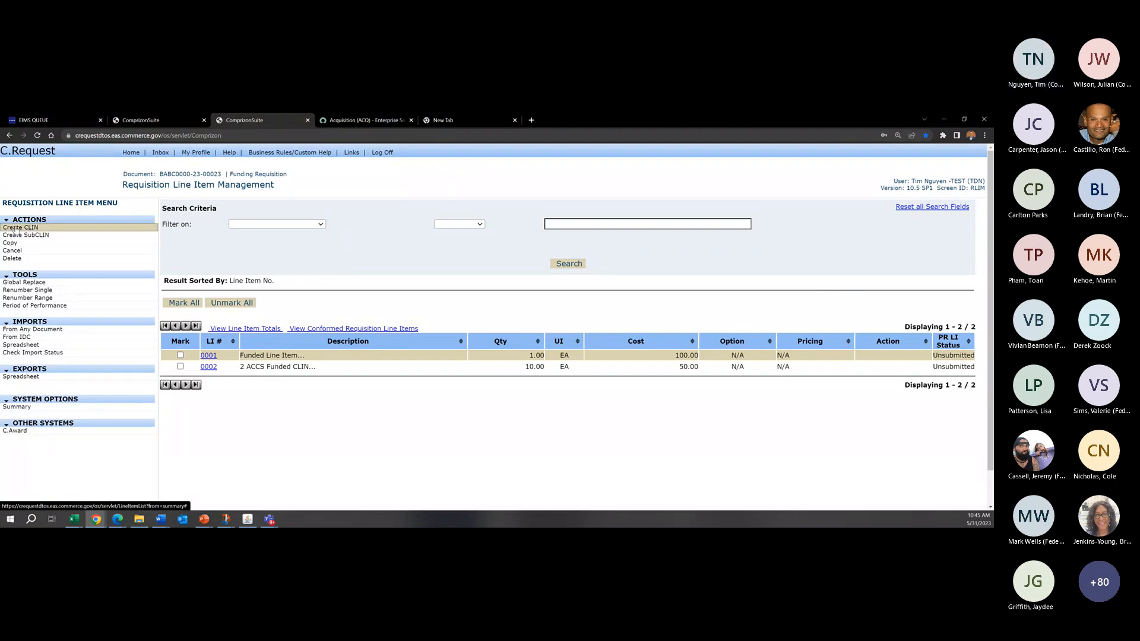
left_click(293, 253)
key("BackSpace")
type("1")
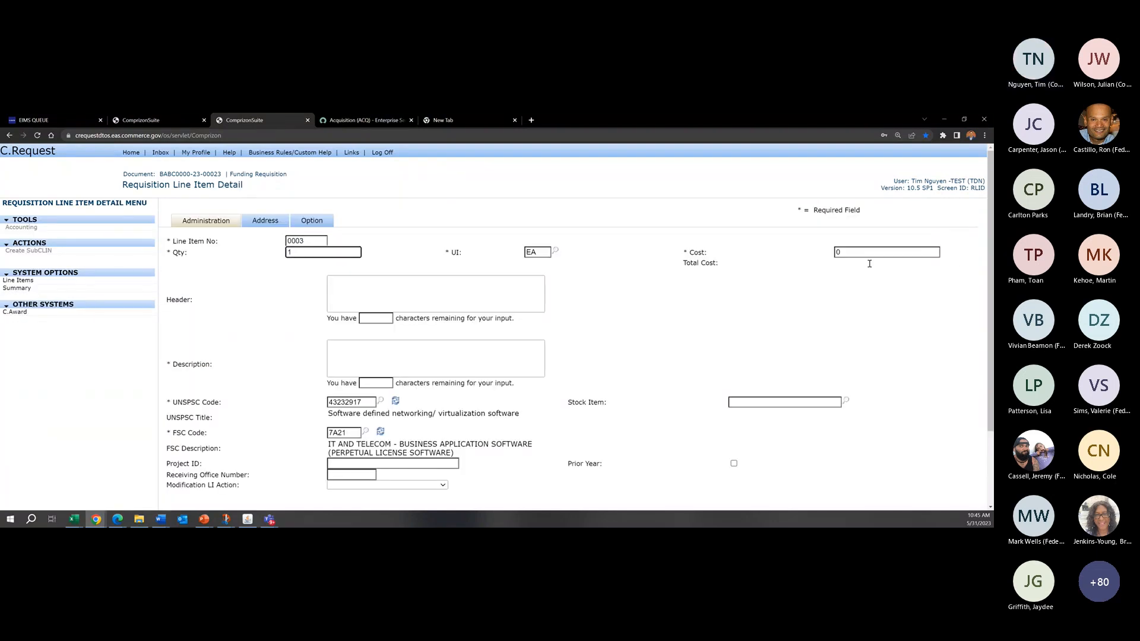
left_click_drag(861, 255, 714, 255)
type("100")
Step: Enter "1 Funded ACCS" as the description of line item 0003 and apply the line item
left_click(450, 360)
type("1 FUnde")
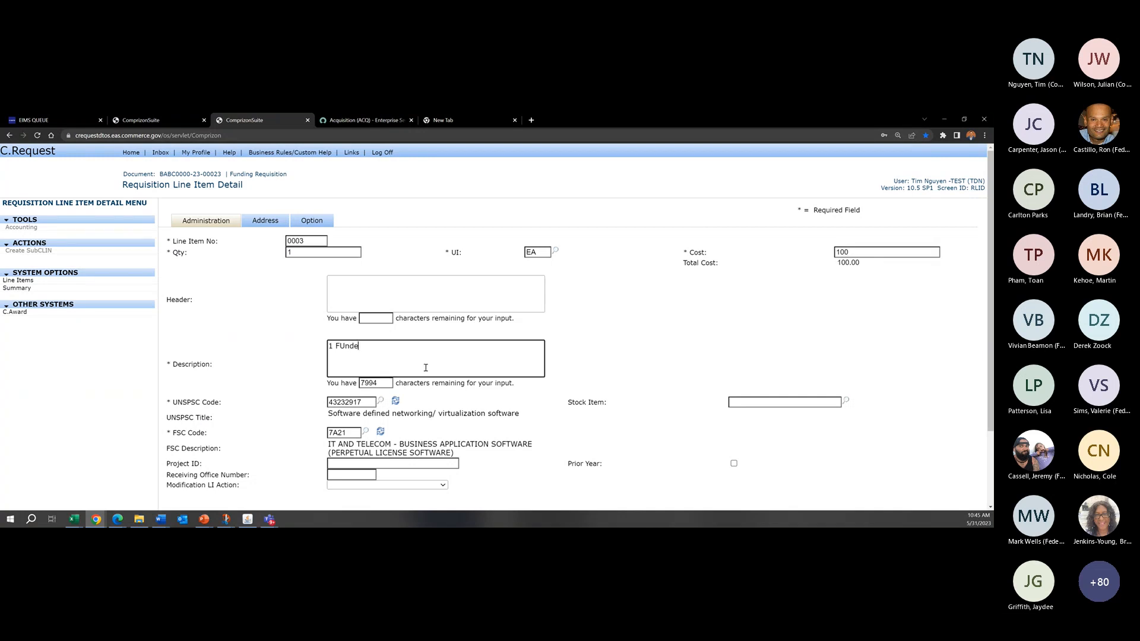
type("d")
key("BackSpace")
key("BackSpace")
key("BackSpace")
key("BackSpace")
key("BackSpace")
type("unded ACCS")
scroll(459, 383, "down", 2)
left_click(502, 421)
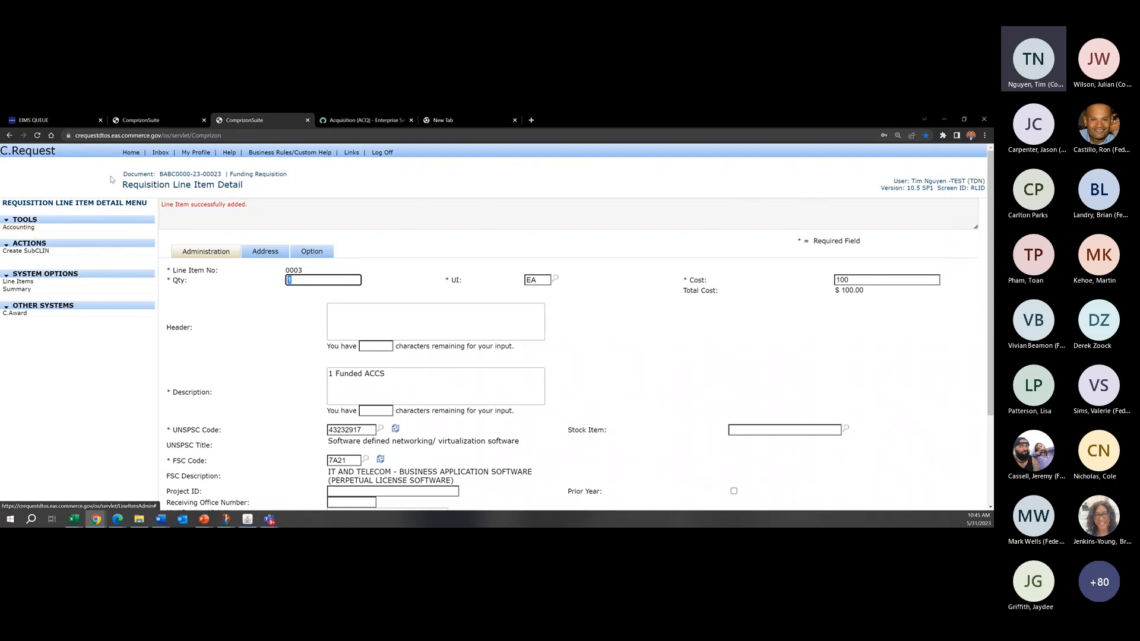
Step: Open the accounting of line item 0003 and check whether any account codes are assigned to it
left_click_drag(123, 174, 291, 177)
left_click(290, 178)
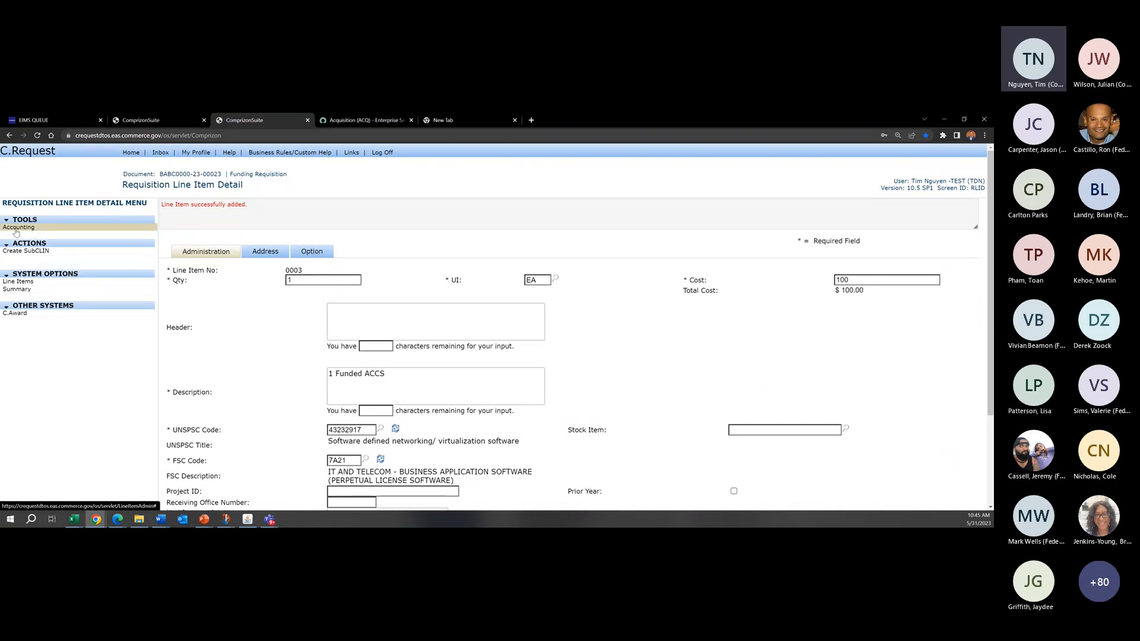
left_click(16, 231)
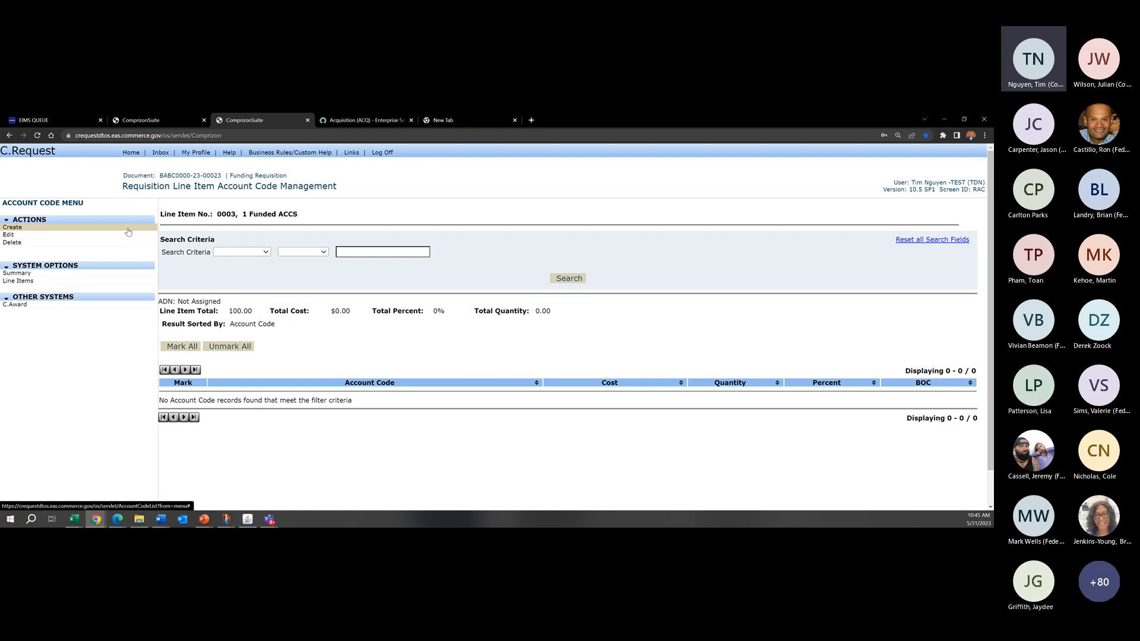
left_click_drag(337, 187, 227, 186)
left_click(233, 186)
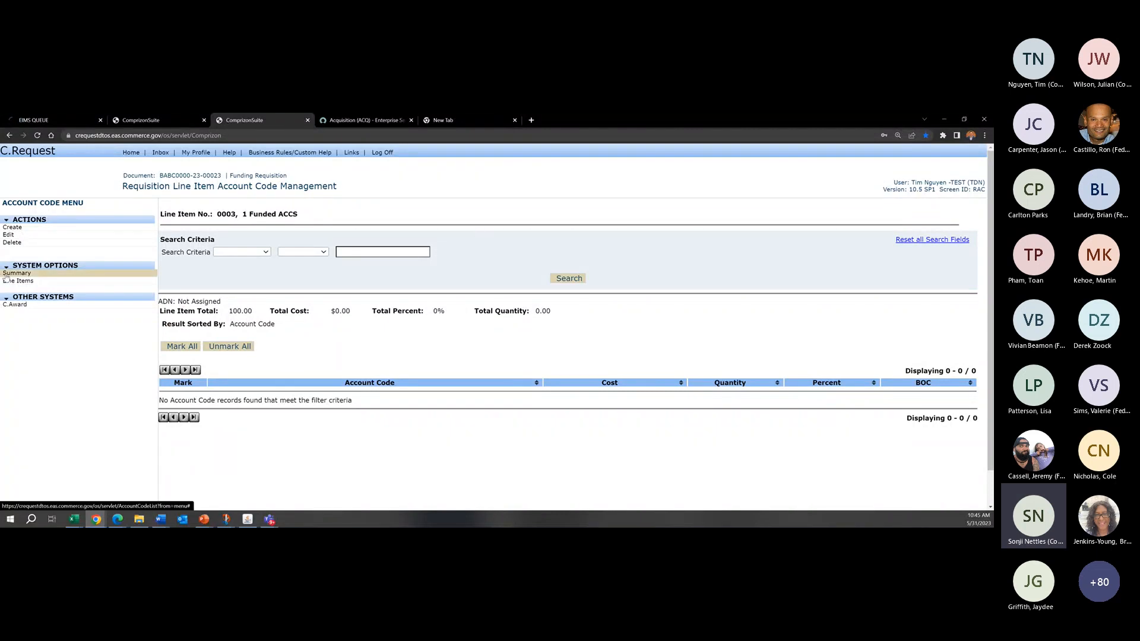
Step: Open the requisition summary and check the allocated percentage and the number of default account codes
left_click(27, 274)
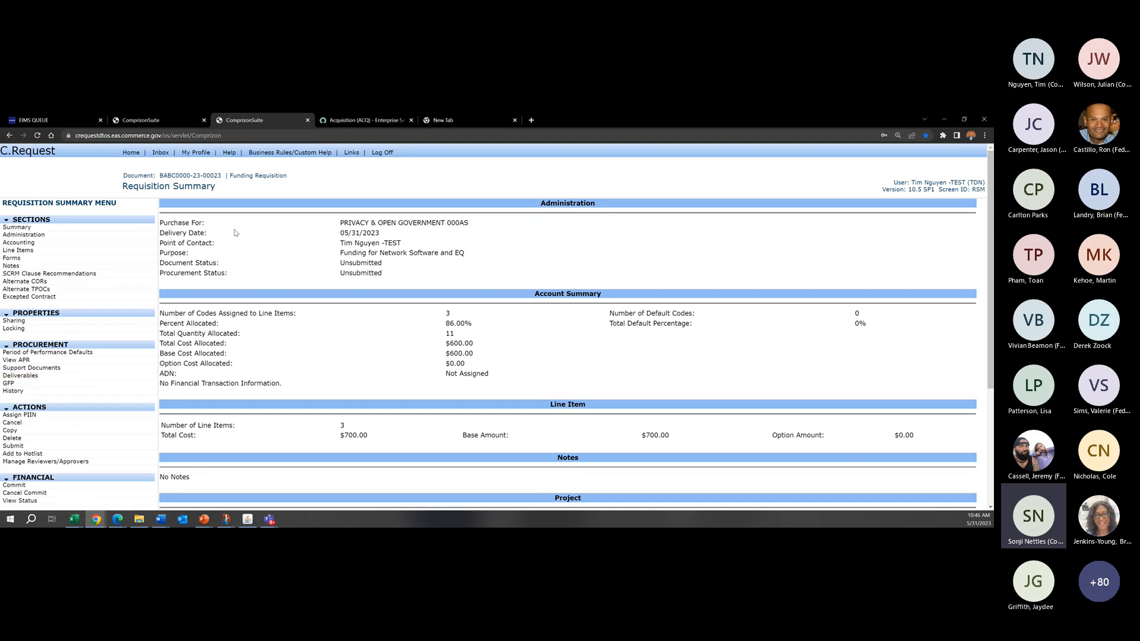
left_click_drag(467, 277, 468, 239)
left_click(468, 238)
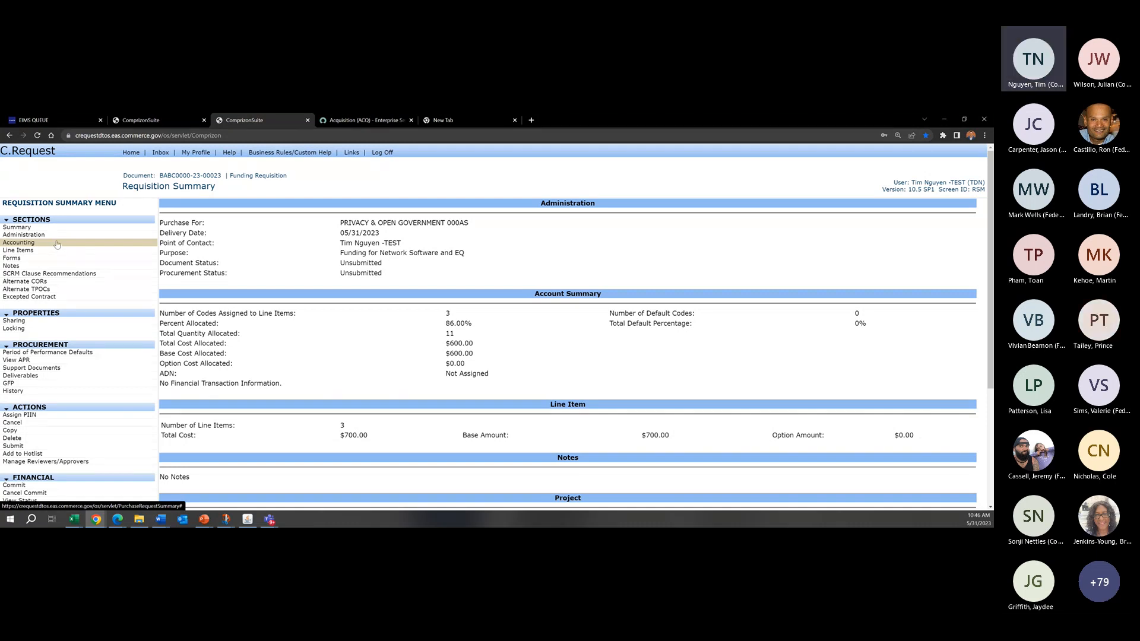
Step: In the requisition's accounting, set the account code for project 0105200 as default and save it
left_click(59, 245)
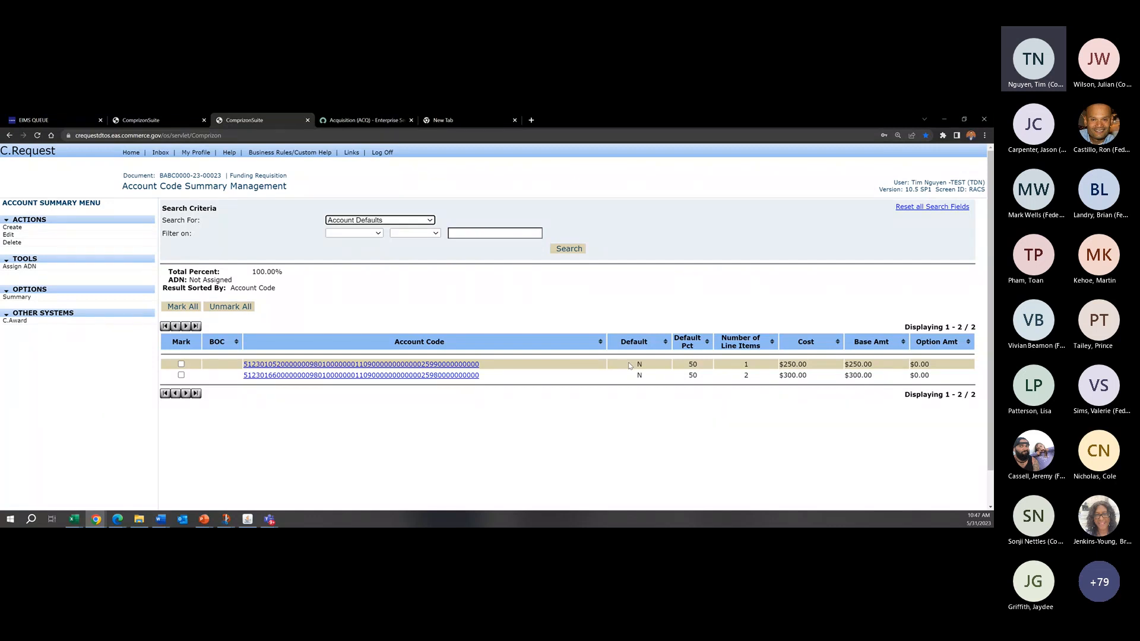
left_click(634, 301)
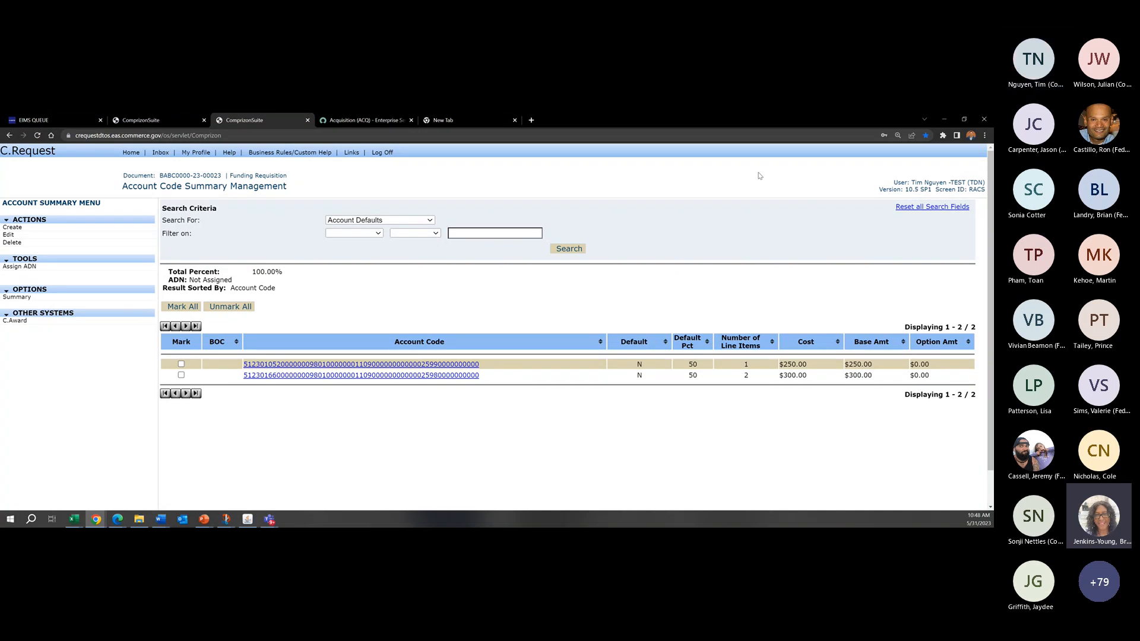
left_click_drag(988, 192, 898, 181)
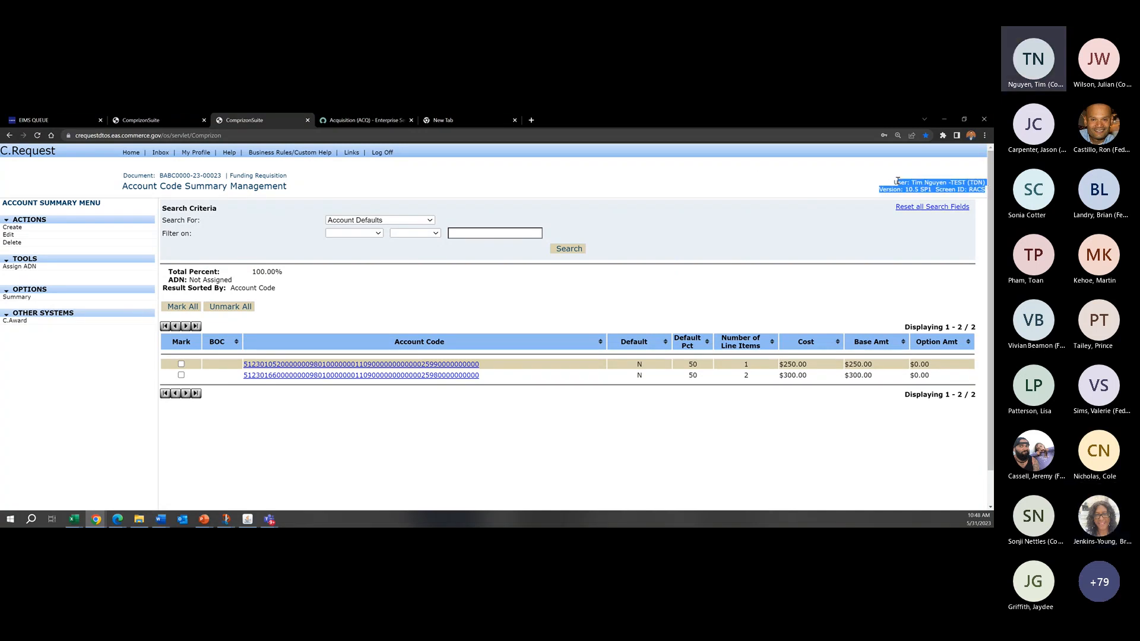
left_click(898, 181)
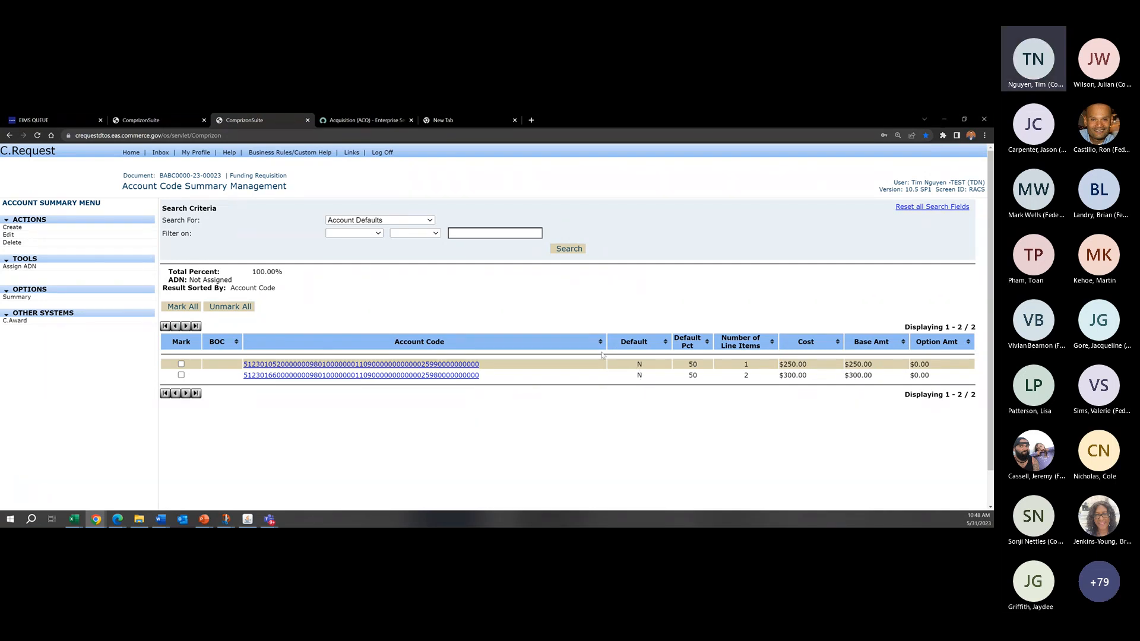
left_click_drag(629, 361, 645, 383)
left_click(304, 359)
left_click(181, 364)
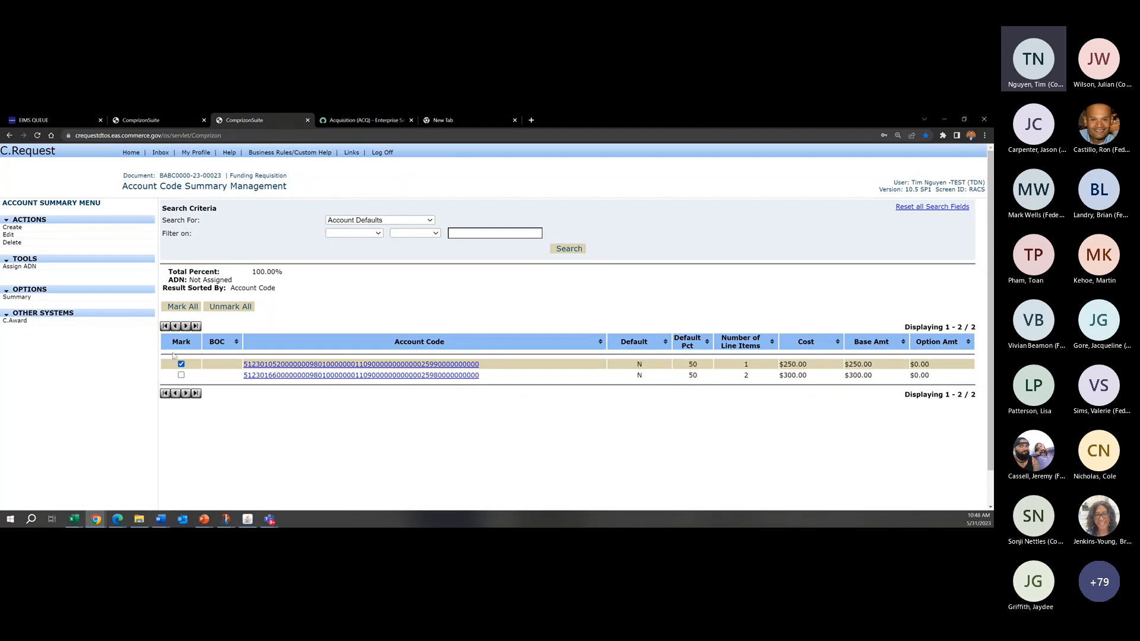
left_click(70, 239)
scroll(475, 380, "down", 3)
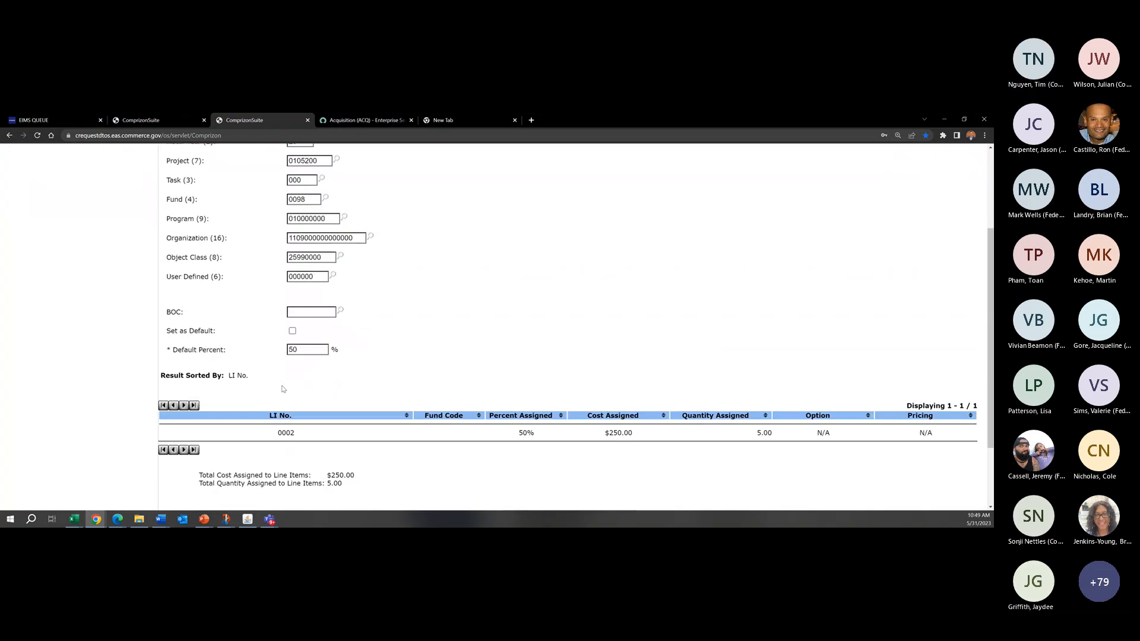
scroll(475, 378, "down", 2)
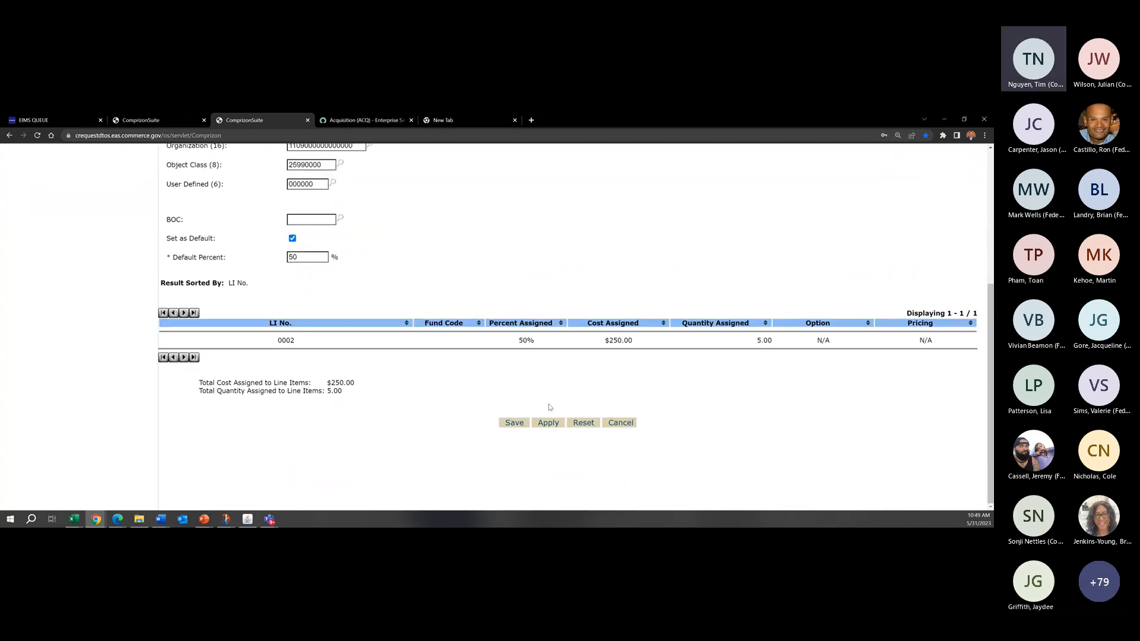
left_click(521, 424)
Step: Set the other account code, with object class 25980000, as default and save it
left_click(182, 406)
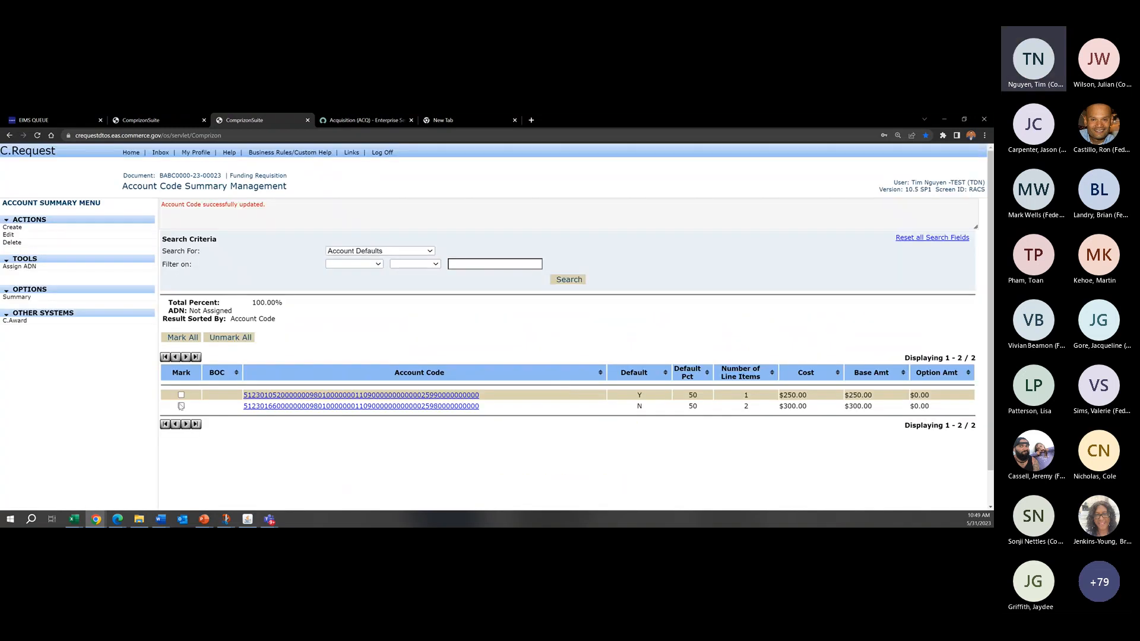
left_click(60, 235)
scroll(315, 353, "down", 3)
left_click(294, 288)
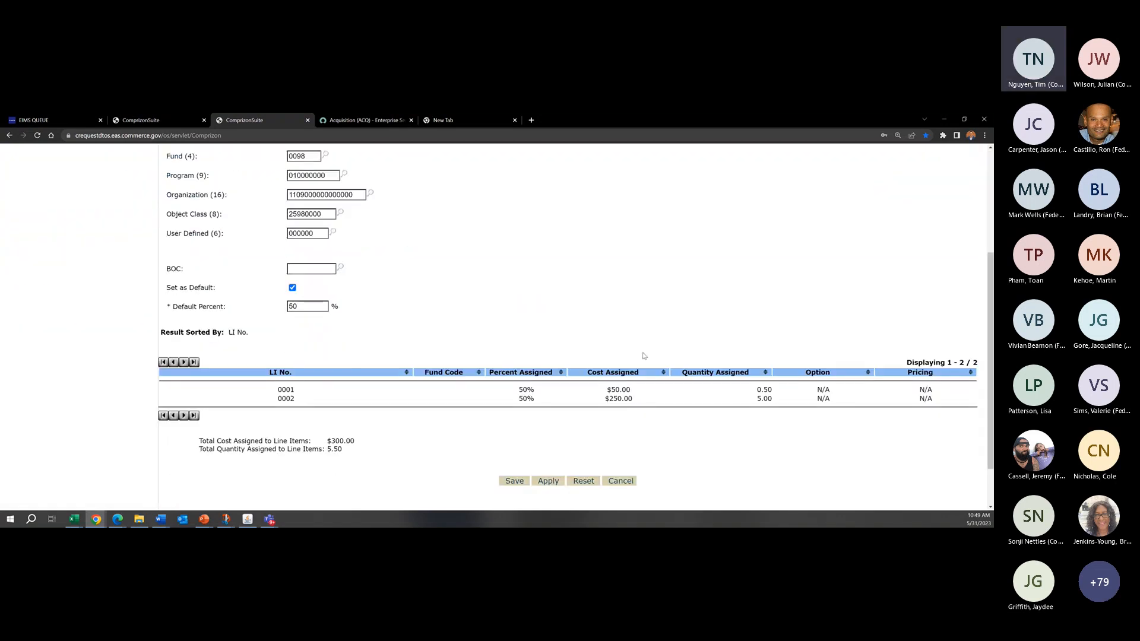
scroll(416, 386, "down", 1)
left_click(515, 438)
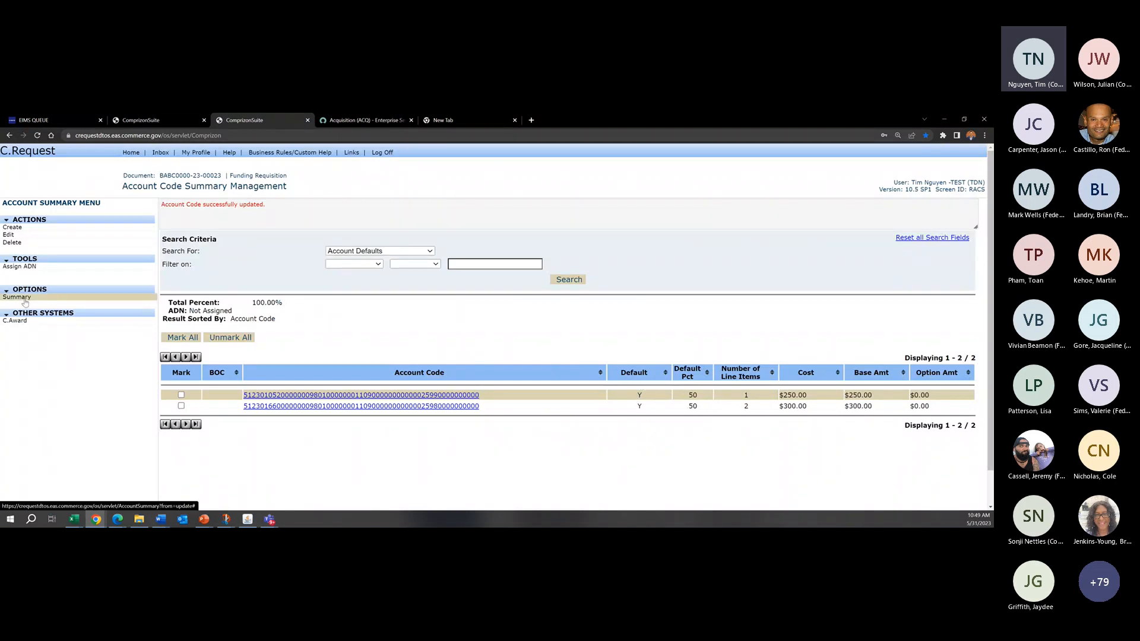
Step: Start line item 0004 in the requisition with a quantity of 10 and a cost of 50
left_click(103, 297)
left_click(109, 256)
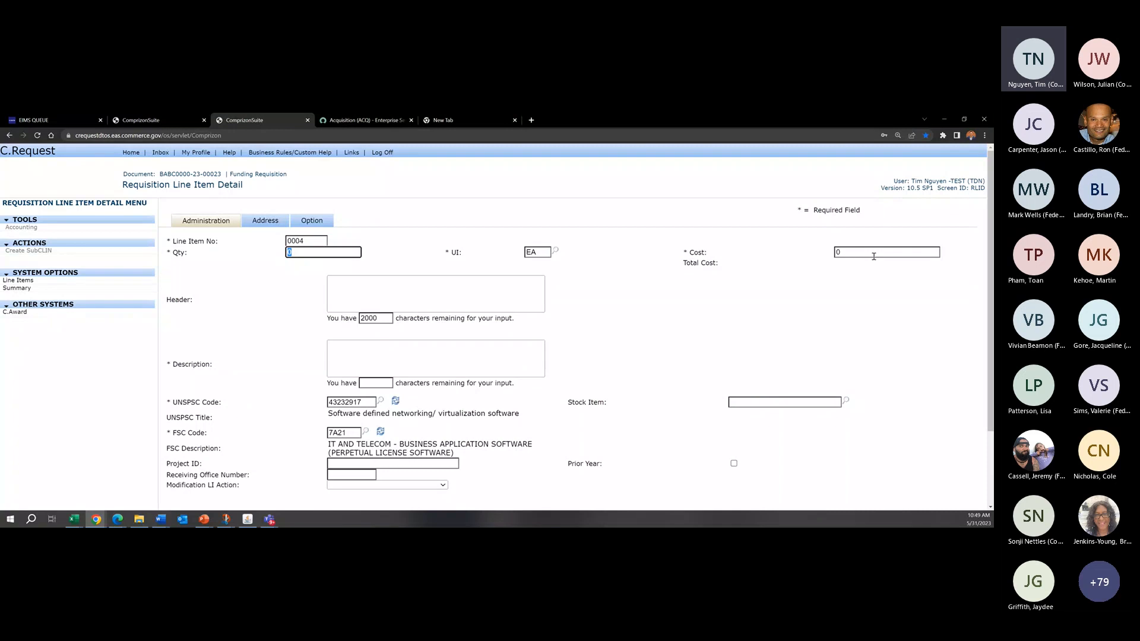
type("2")
left_click_drag(874, 257, 778, 252)
left_click_drag(348, 252, 194, 252)
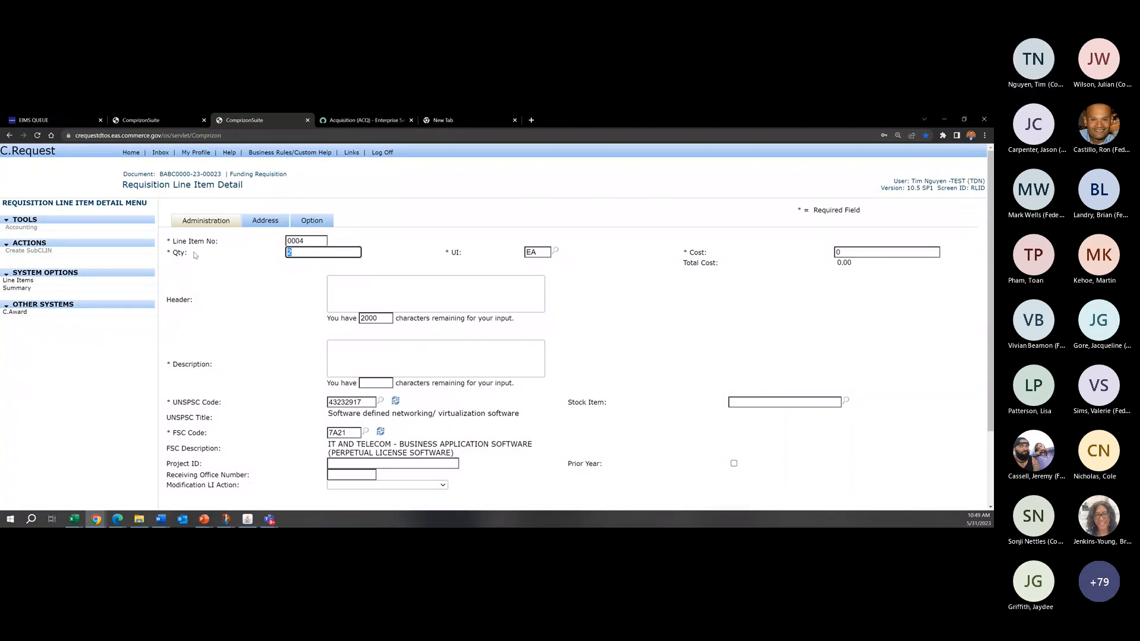
type("10")
left_click_drag(873, 254, 769, 250)
type("50")
left_click(732, 208)
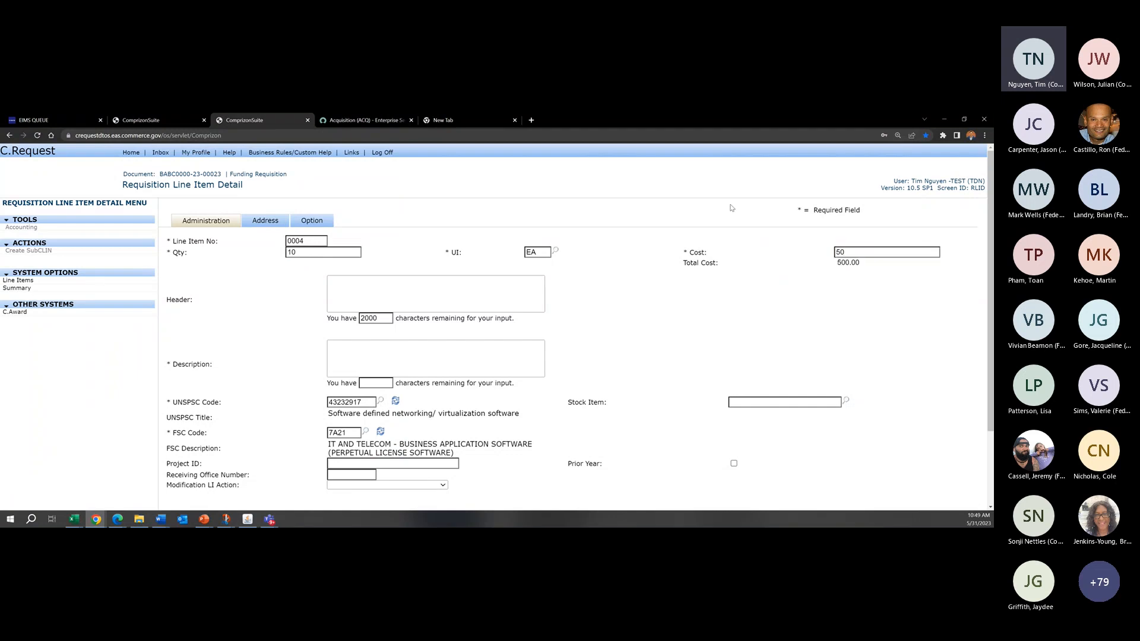
Step: Enter "Testing 2 Default ACCS" as the description of line item 0004 and apply the line item
left_click(422, 368)
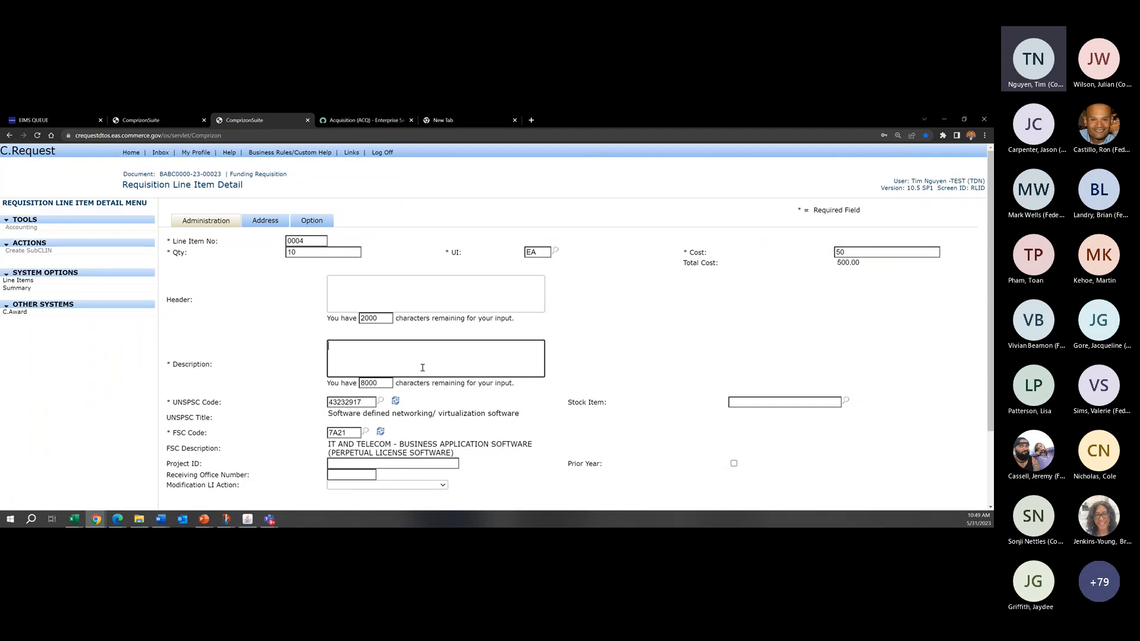
type("Testing 2 Default ACCS")
scroll(475, 368, "down", 3)
left_click(548, 425)
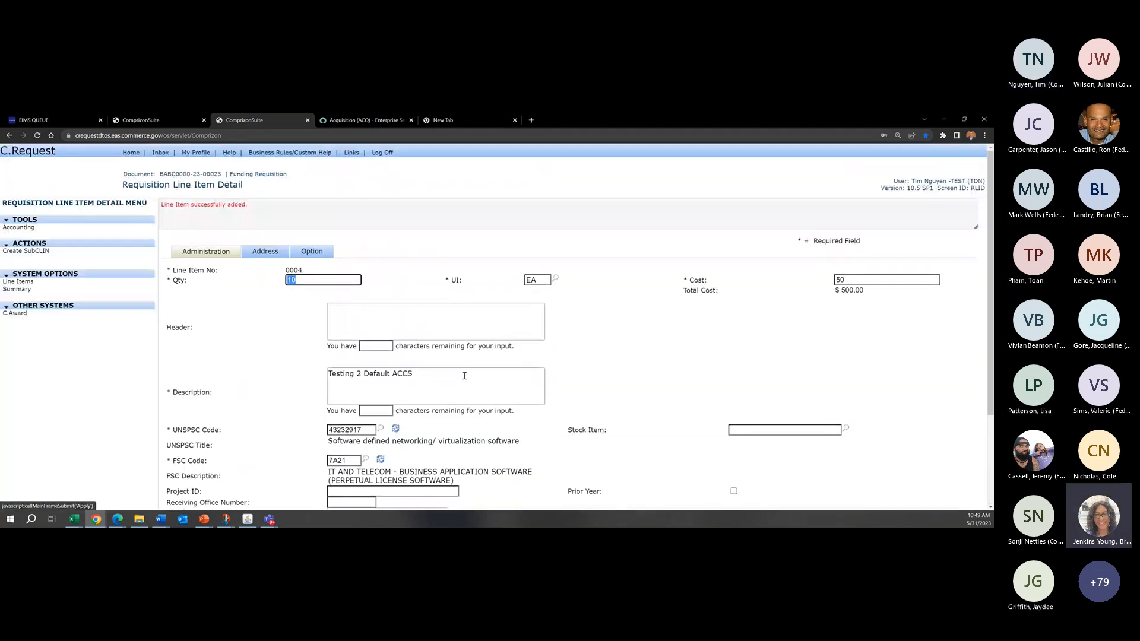
Step: Check the cost and quantity split between the account codes of line item 0004, and return to the line item list
left_click(165, 235)
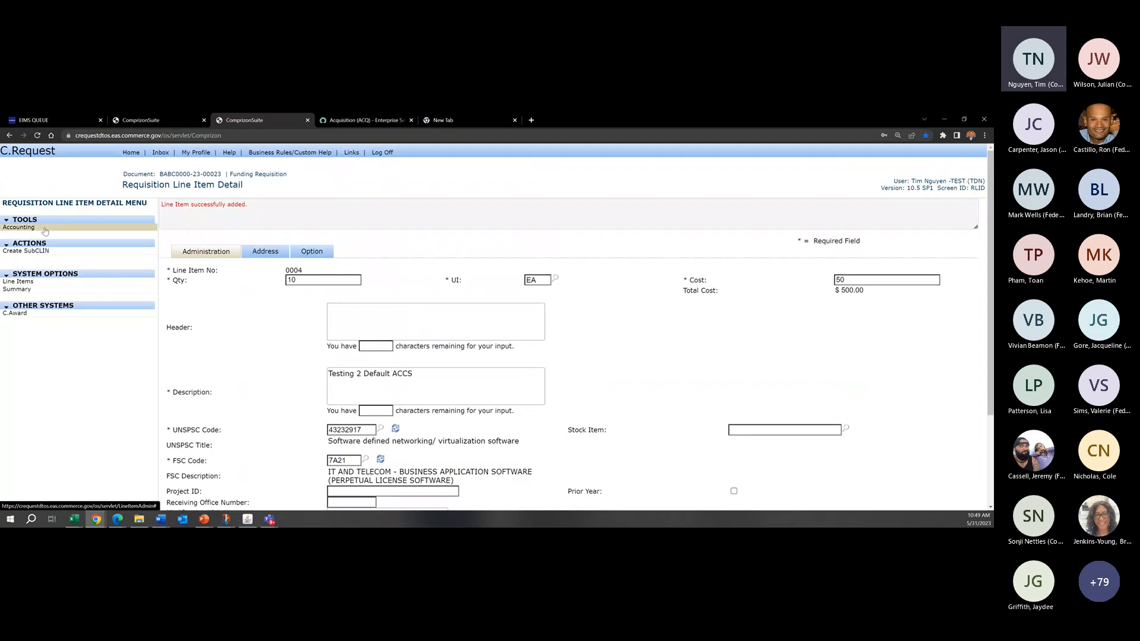
left_click(45, 230)
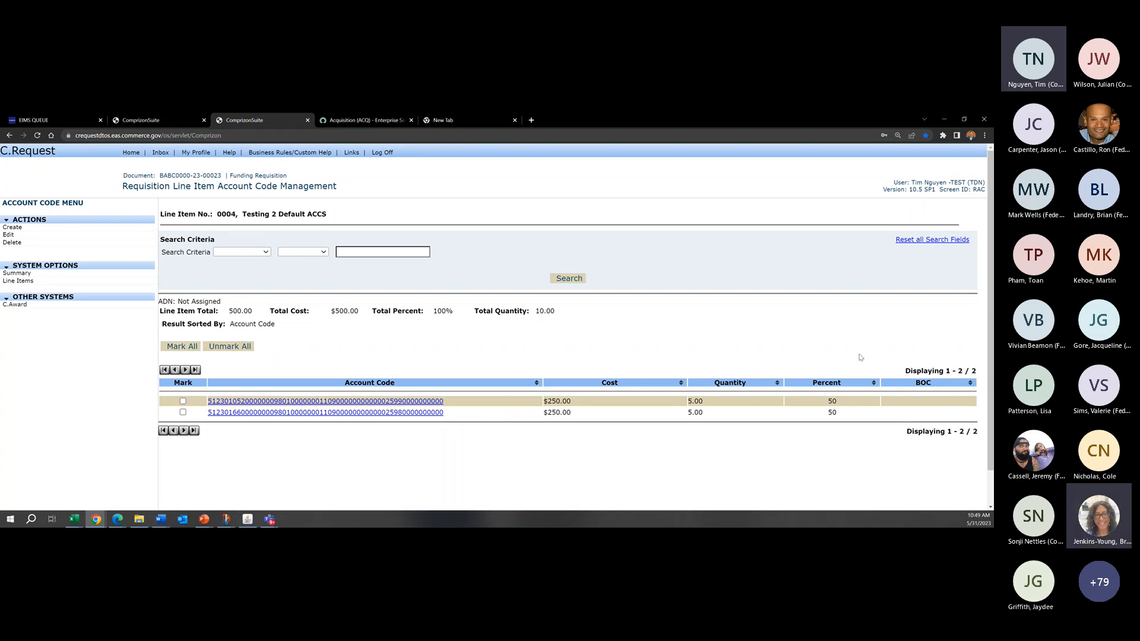
left_click(10, 282)
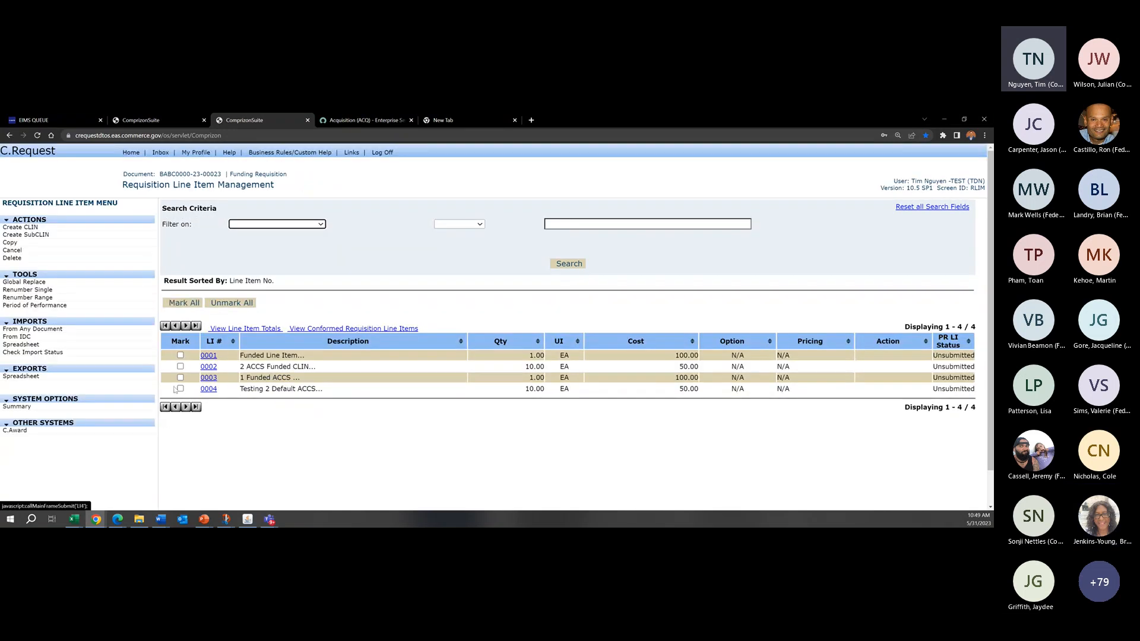
Step: Start line item 0005 with a quantity of 5 and a cost of 5, and try to apply it without a description
left_click(20, 227)
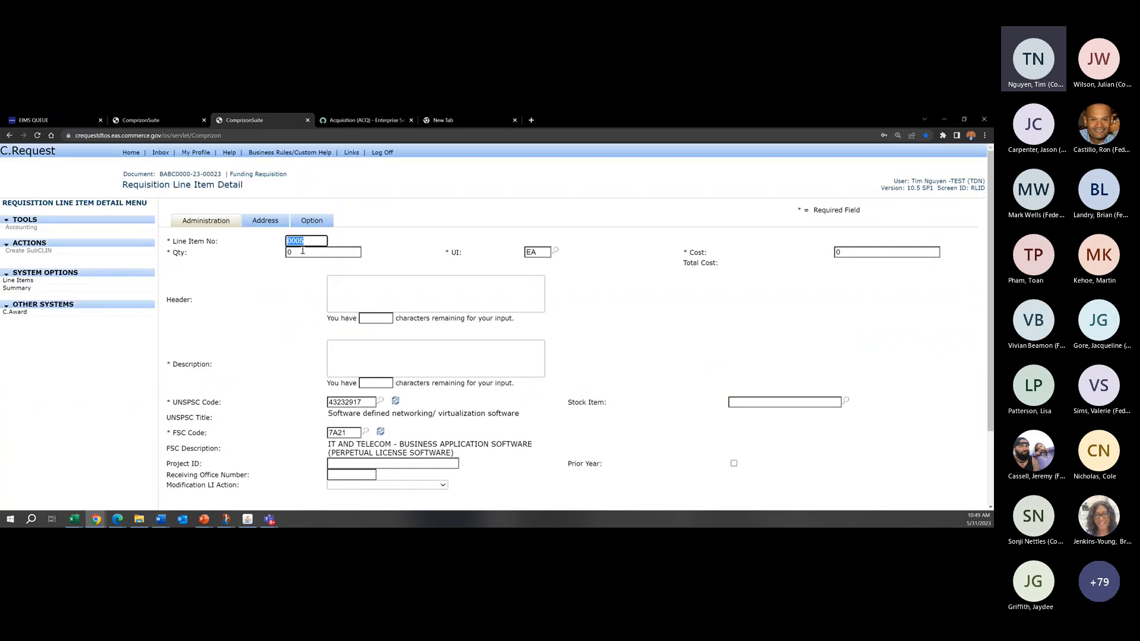
key("Tab")
type("5")
key("Tab")
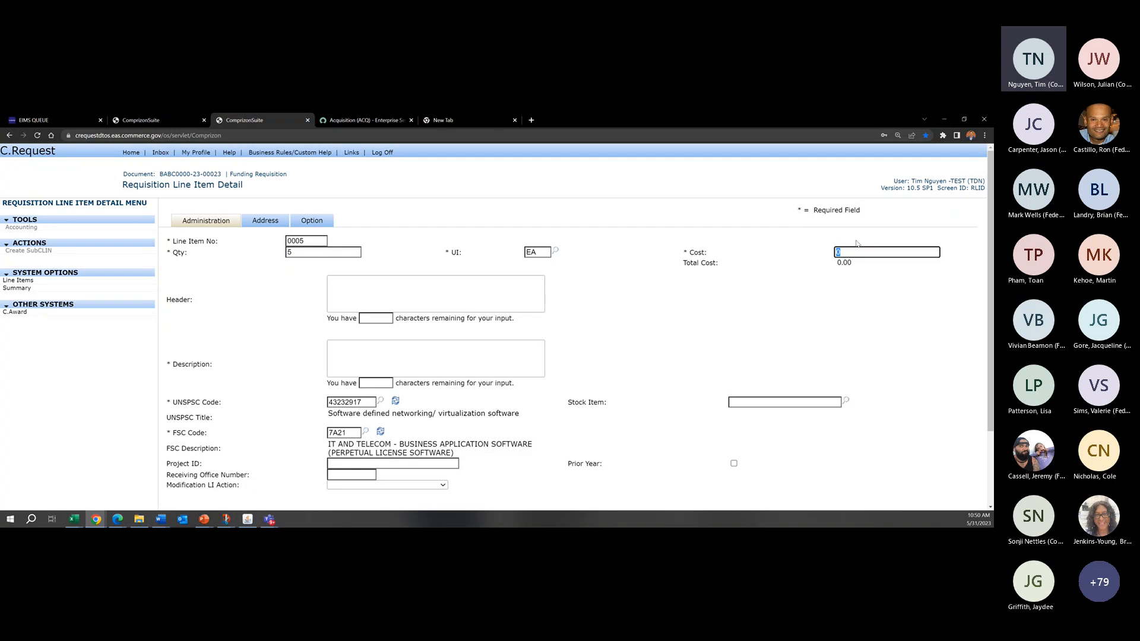
type("5")
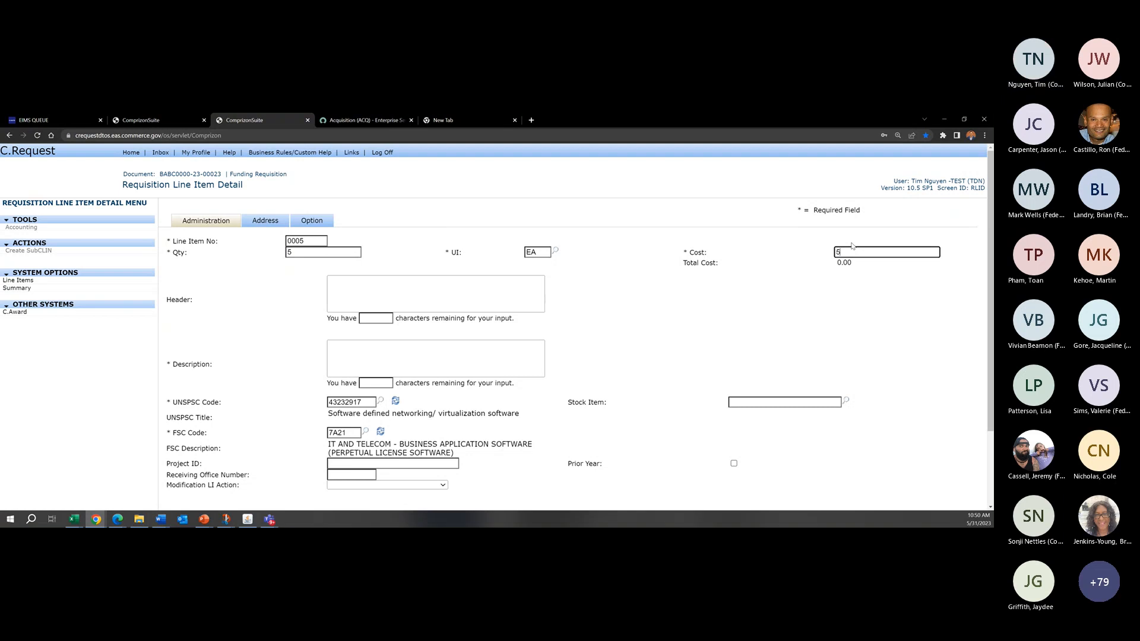
scroll(766, 317, "down", 3)
left_click(540, 424)
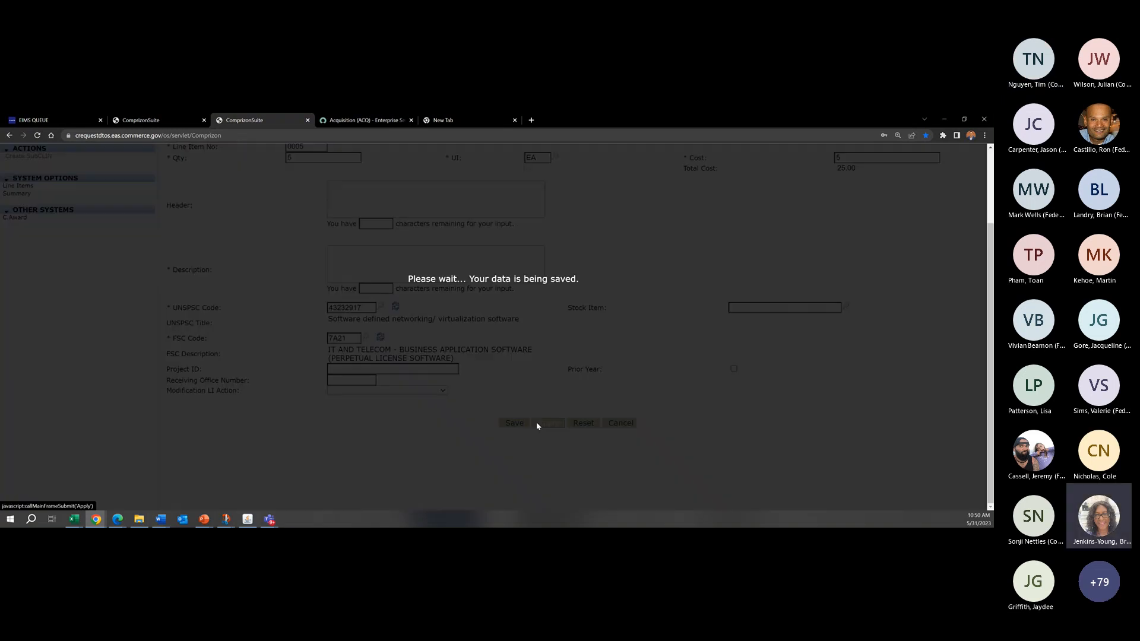
Step: Enter "test" as the description of line item 0005 and apply the line item
left_click(428, 391)
type("test")
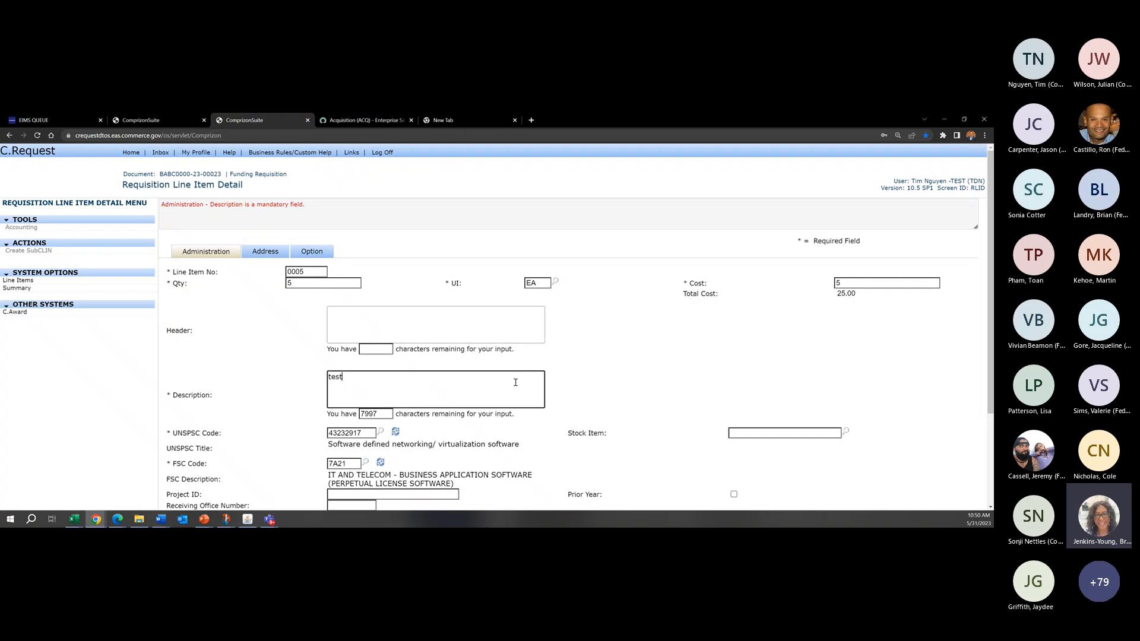
scroll(582, 491, "down", 3)
left_click(549, 425)
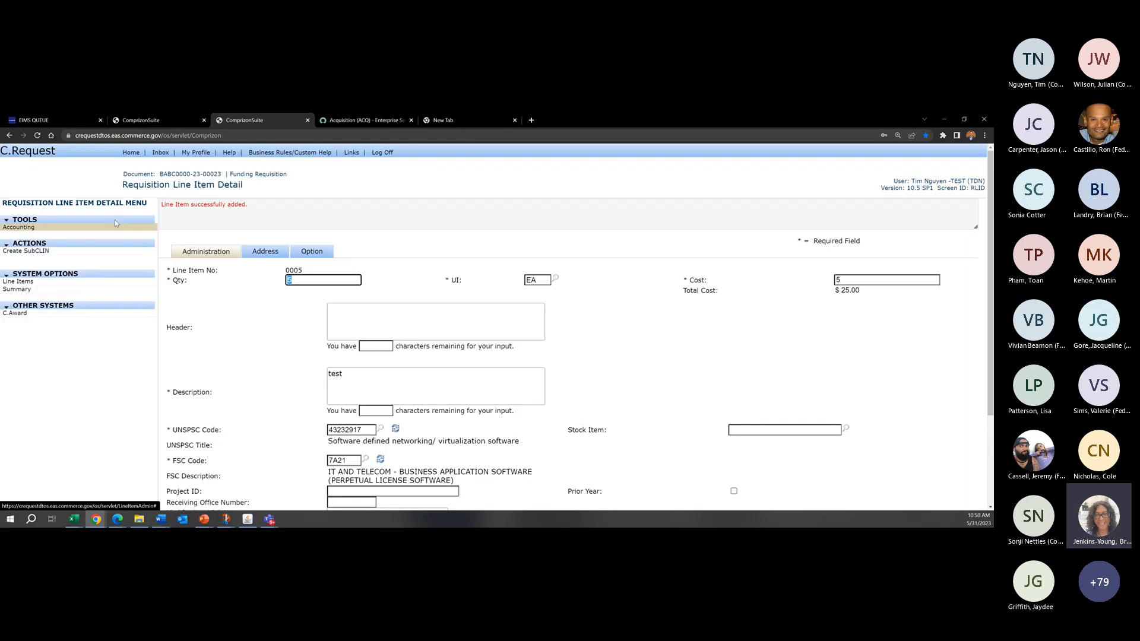
Step: Check the account code split of line item 0005, sorting by cost and marking the account code of project 0166000
left_click(44, 231)
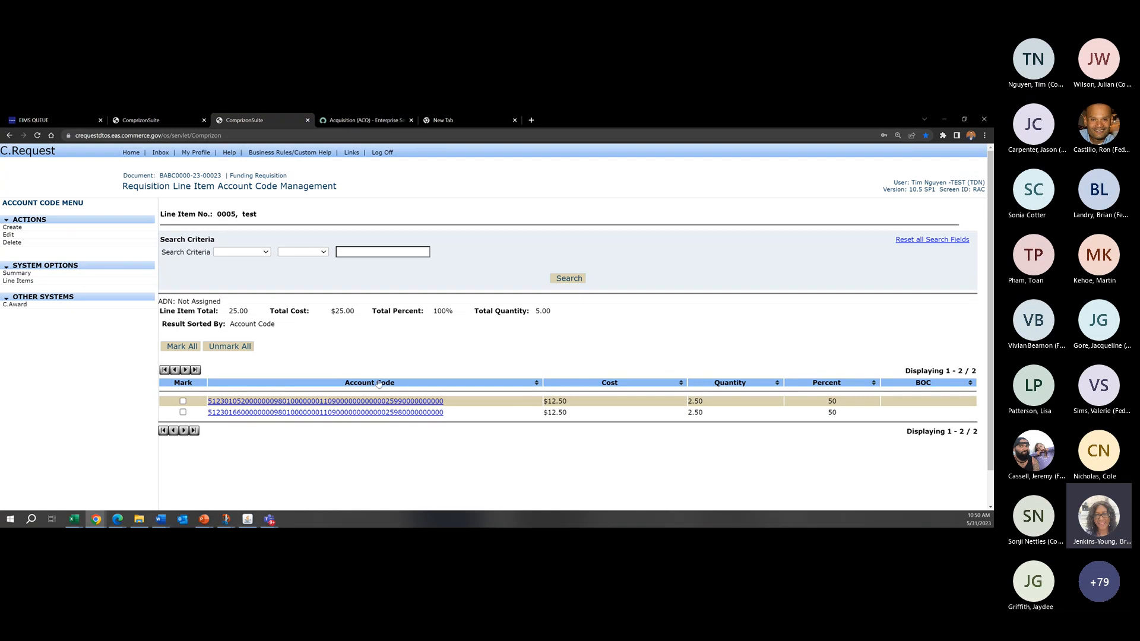
left_click(599, 385)
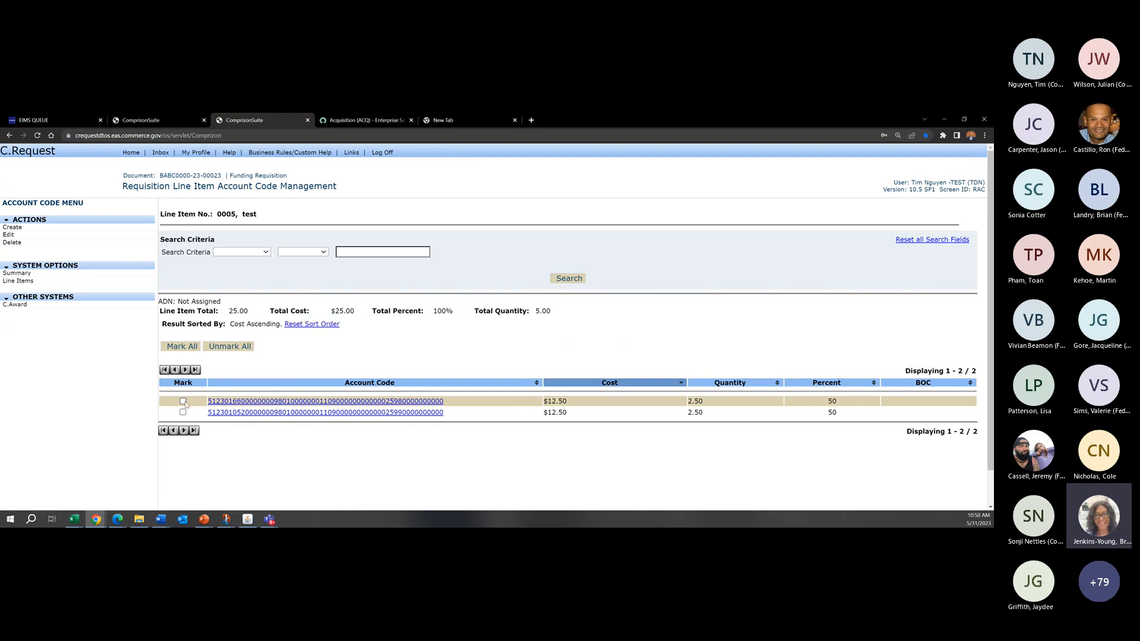
left_click(183, 402)
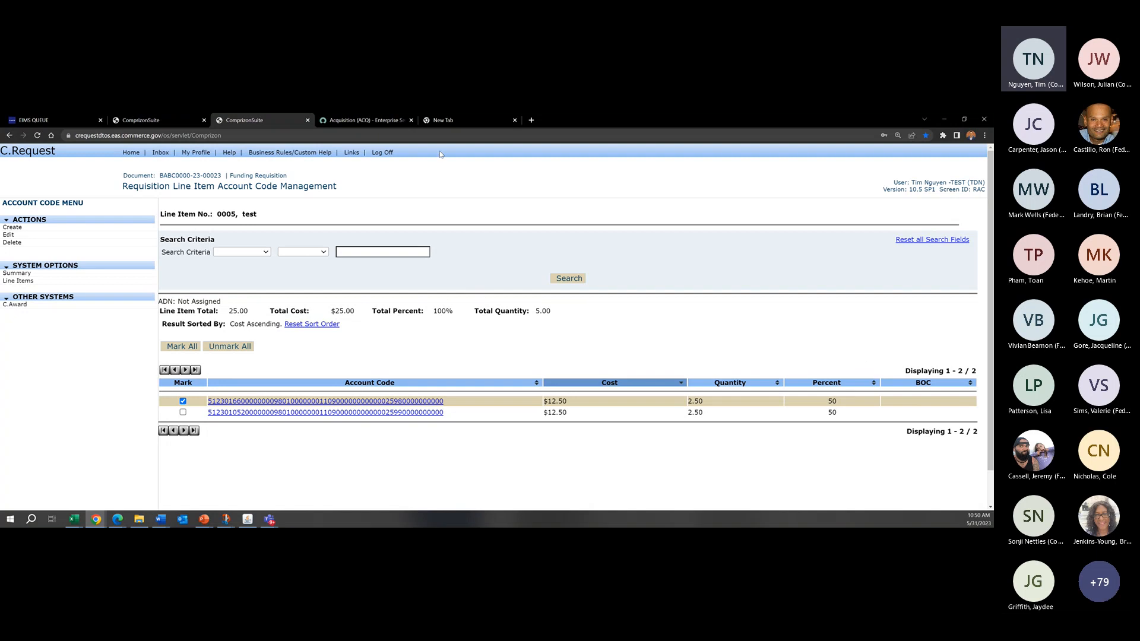
left_click_drag(177, 187, 332, 196)
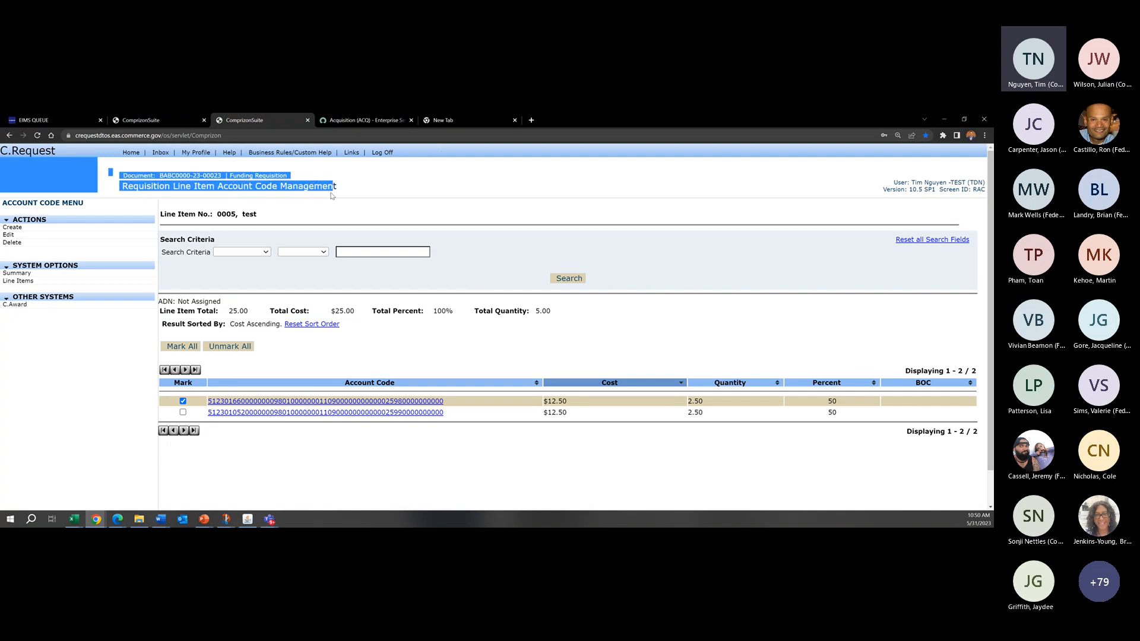
left_click(650, 201)
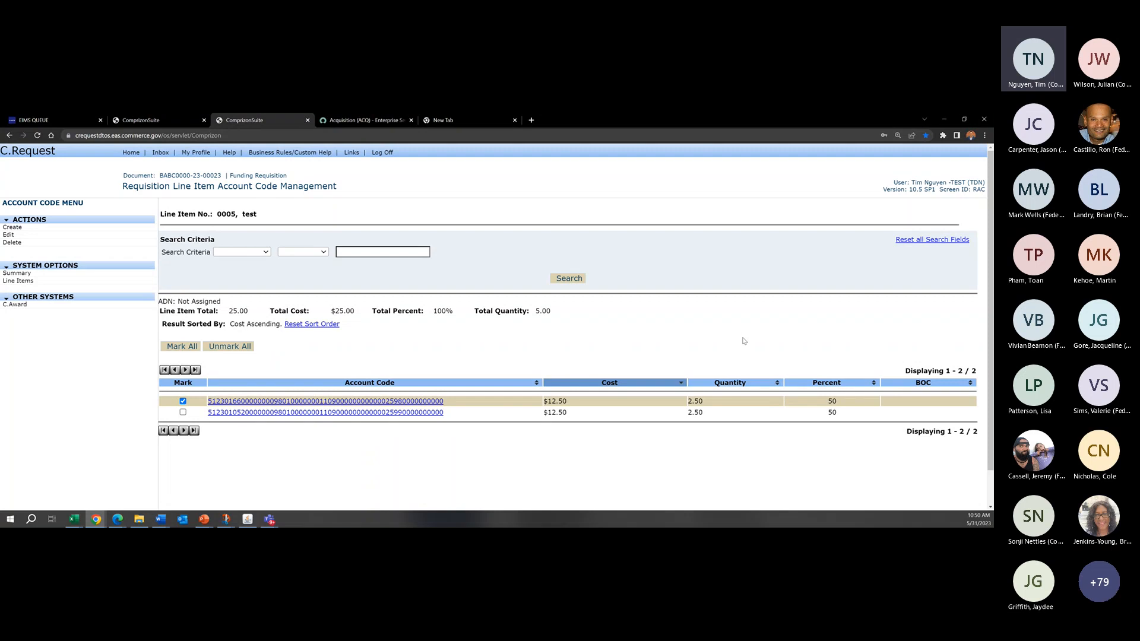
Step: Go to the requisition's default account codes and open the code of project 0105200 for editing
left_click(55, 273)
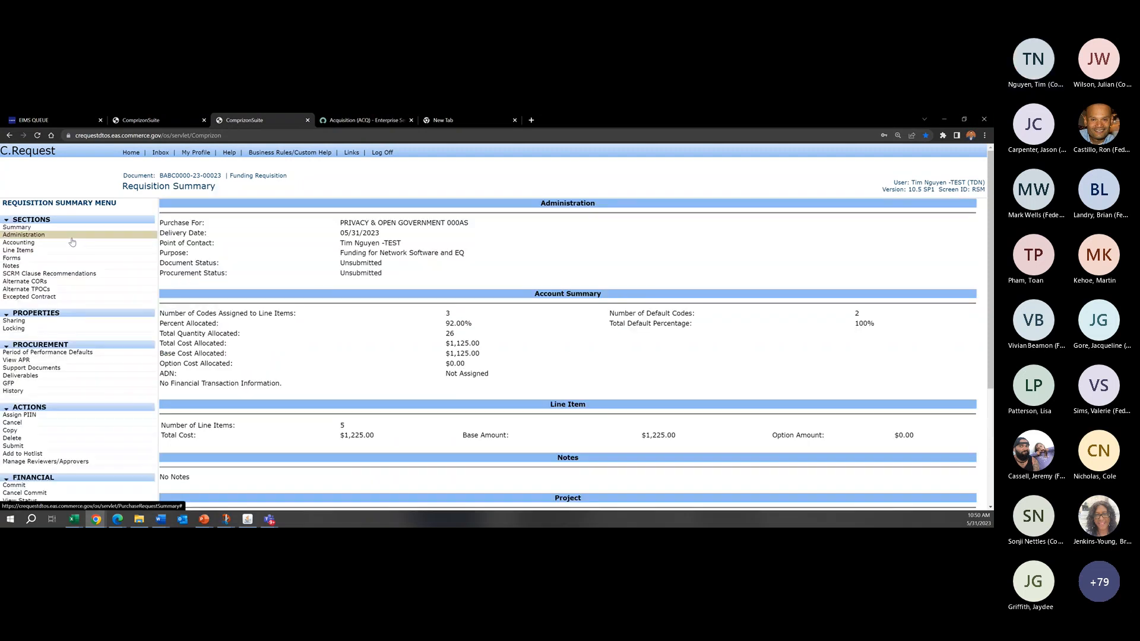
left_click(71, 244)
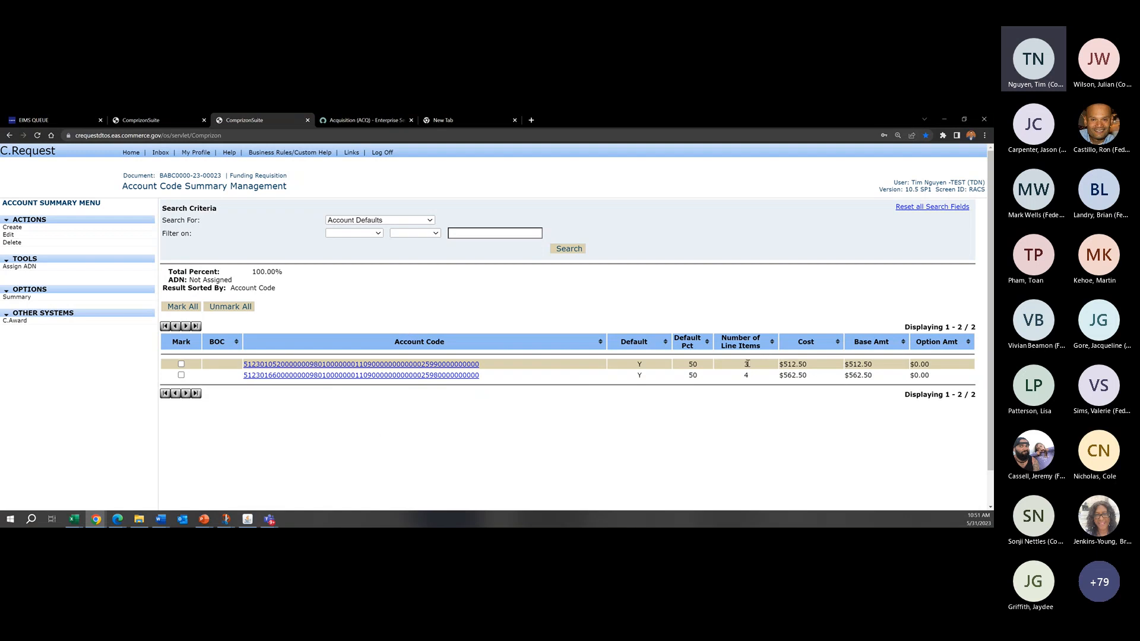
left_click(181, 364)
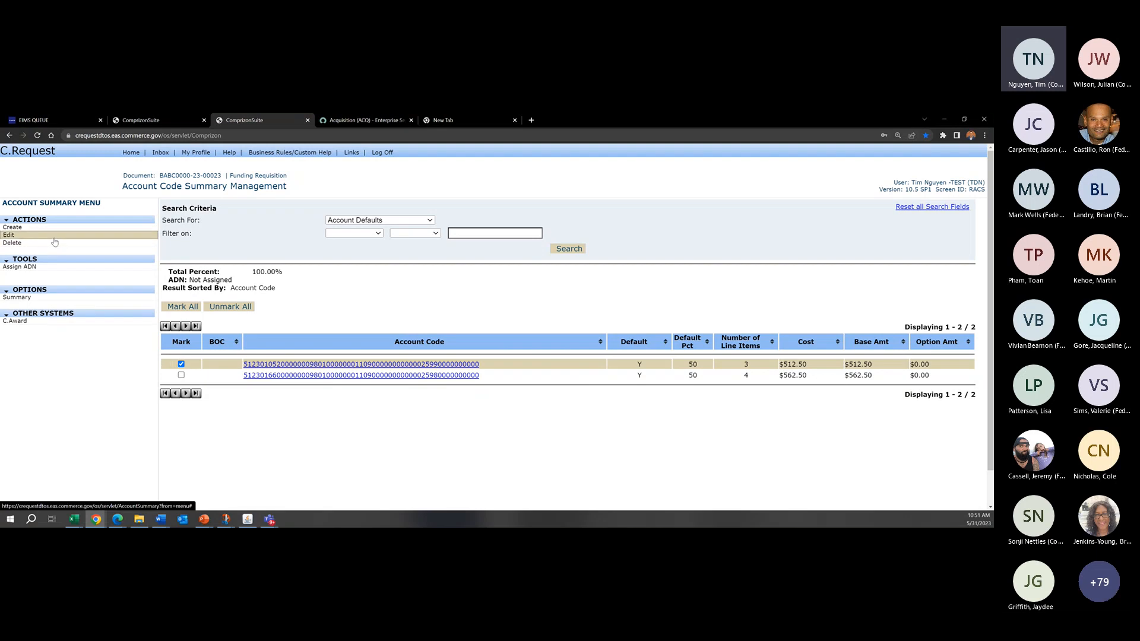
left_click(54, 242)
Step: Try to save the account code of project 0105200 with a default percent of 0
scroll(259, 358, "down", 3)
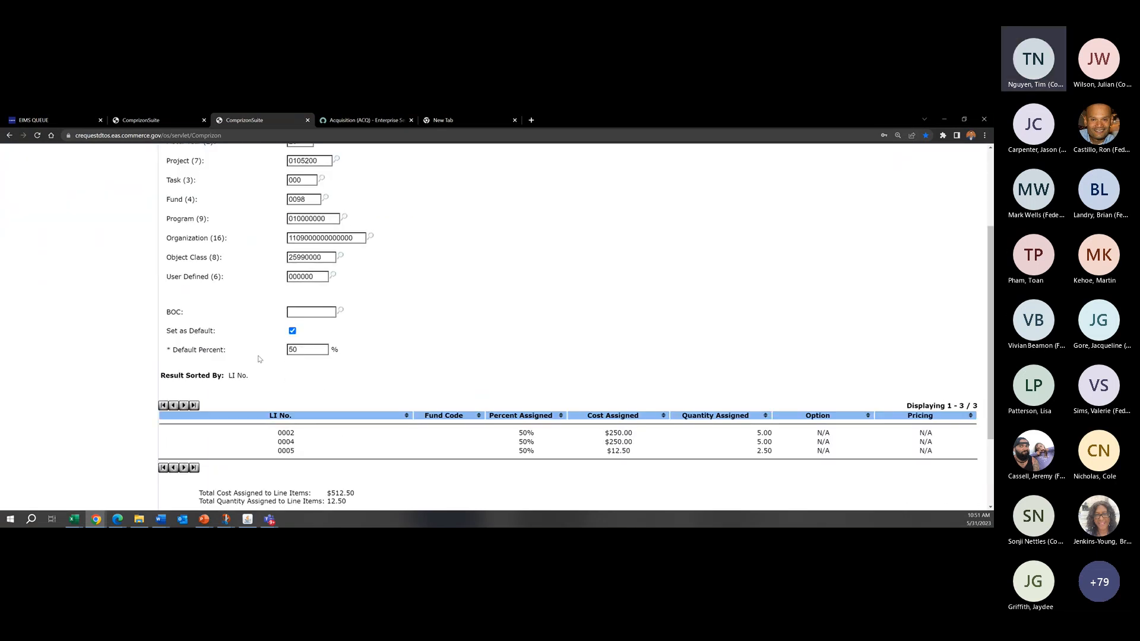
left_click_drag(309, 350, 176, 341)
type("0")
scroll(499, 386, "down", 2)
left_click(518, 424)
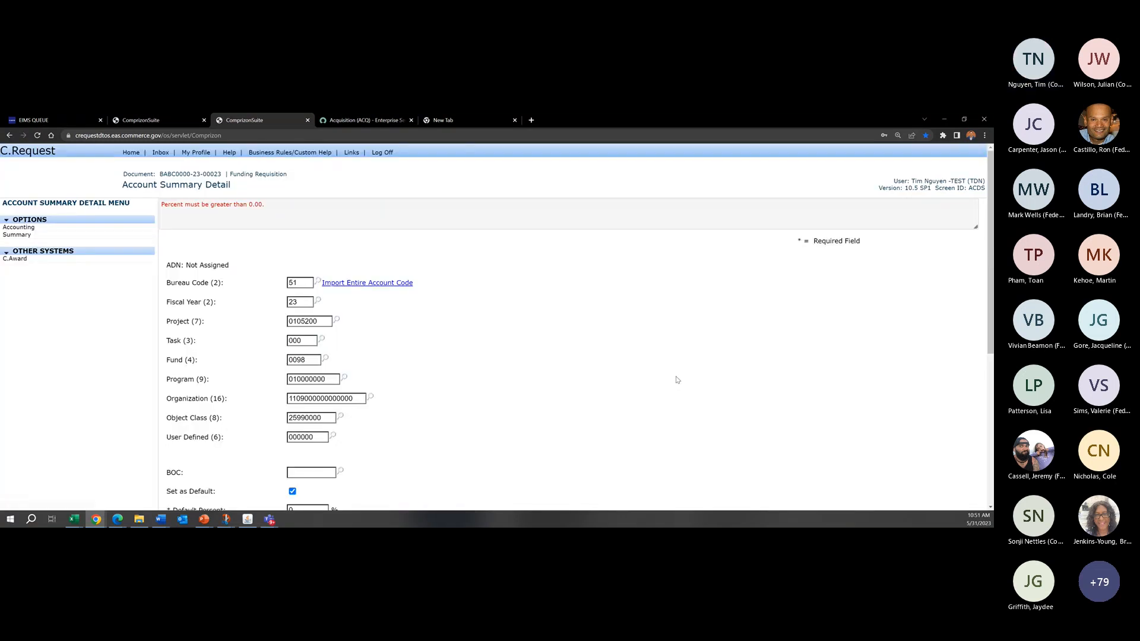
Step: Set the default percent of the project 0105200 account code to 10 and save it
scroll(306, 333, "down", 3)
left_click_drag(303, 337, 181, 321)
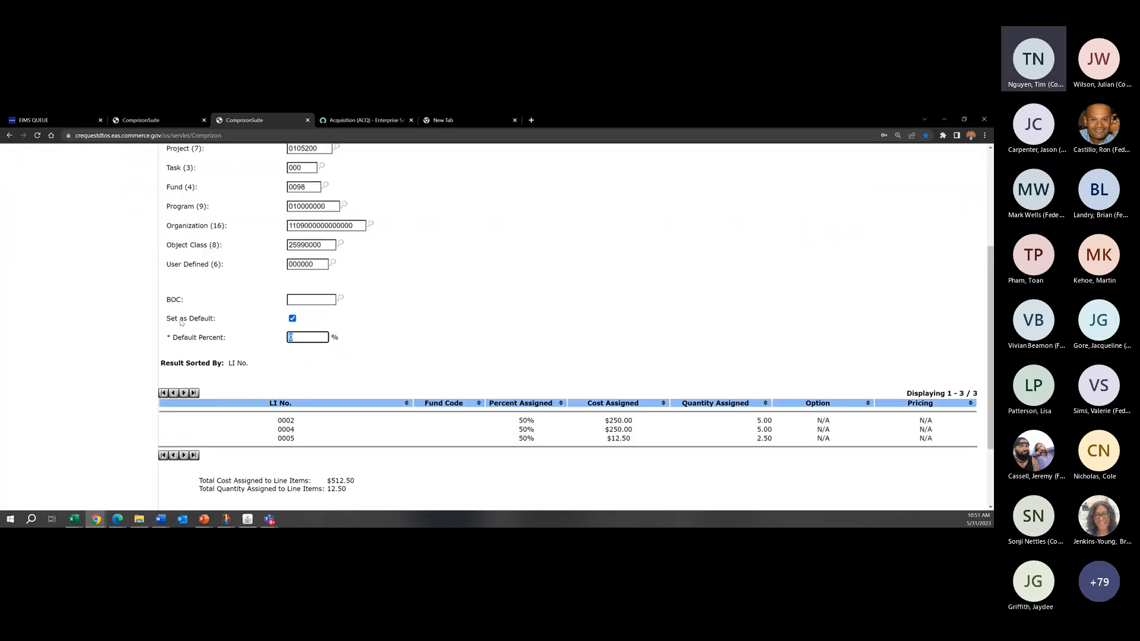
left_click(451, 340)
left_click_drag(315, 337, 236, 335)
type("10")
scroll(466, 324, "down", 2)
left_click(514, 423)
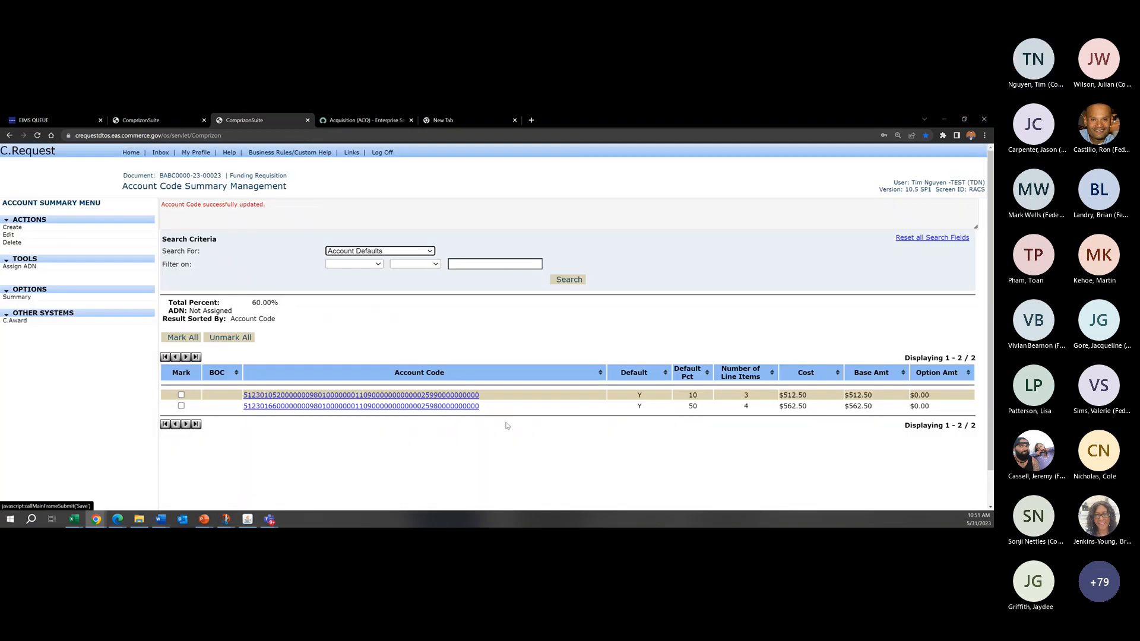
Step: Edit the other default account code, set its default percent to 10 and save it
left_click(45, 235)
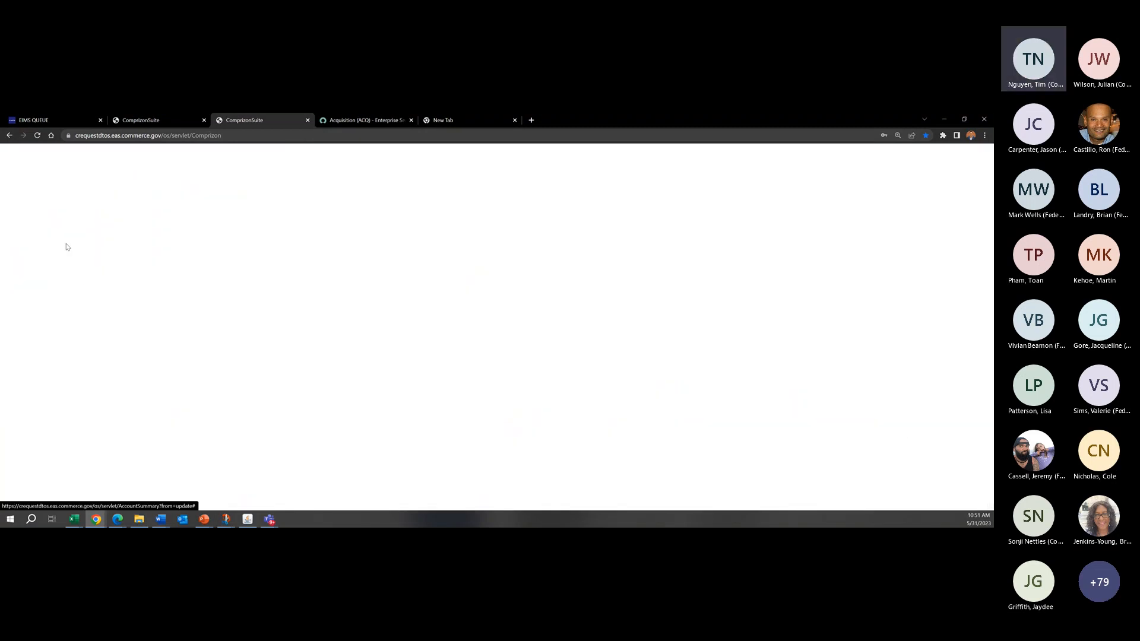
scroll(292, 260, "down", 3)
left_click_drag(300, 230, 249, 230)
type("10")
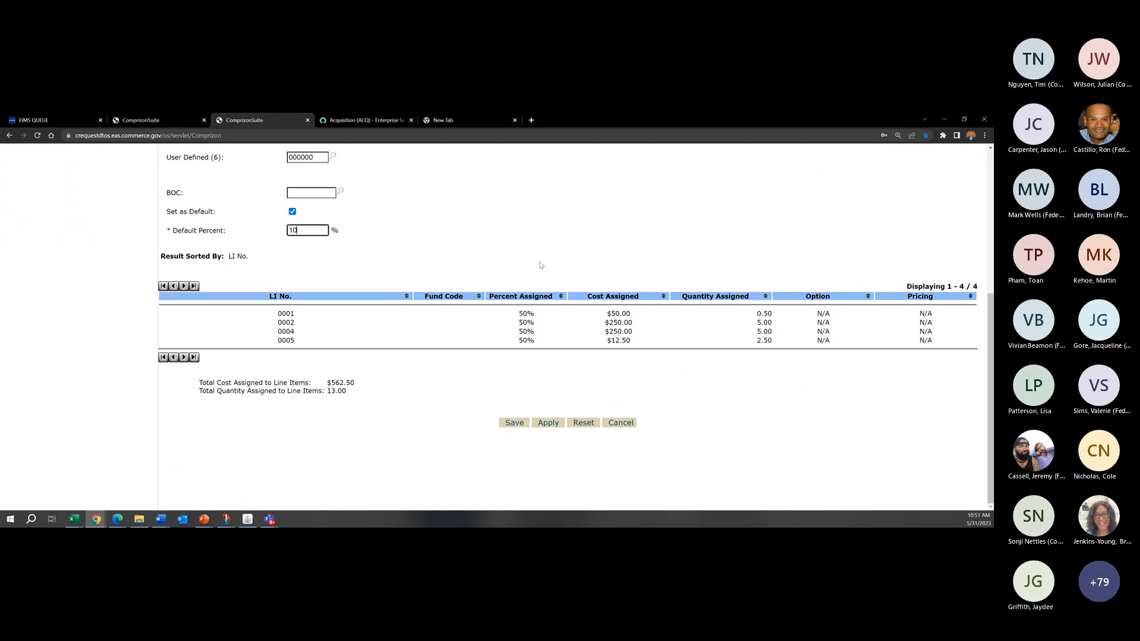
left_click(514, 423)
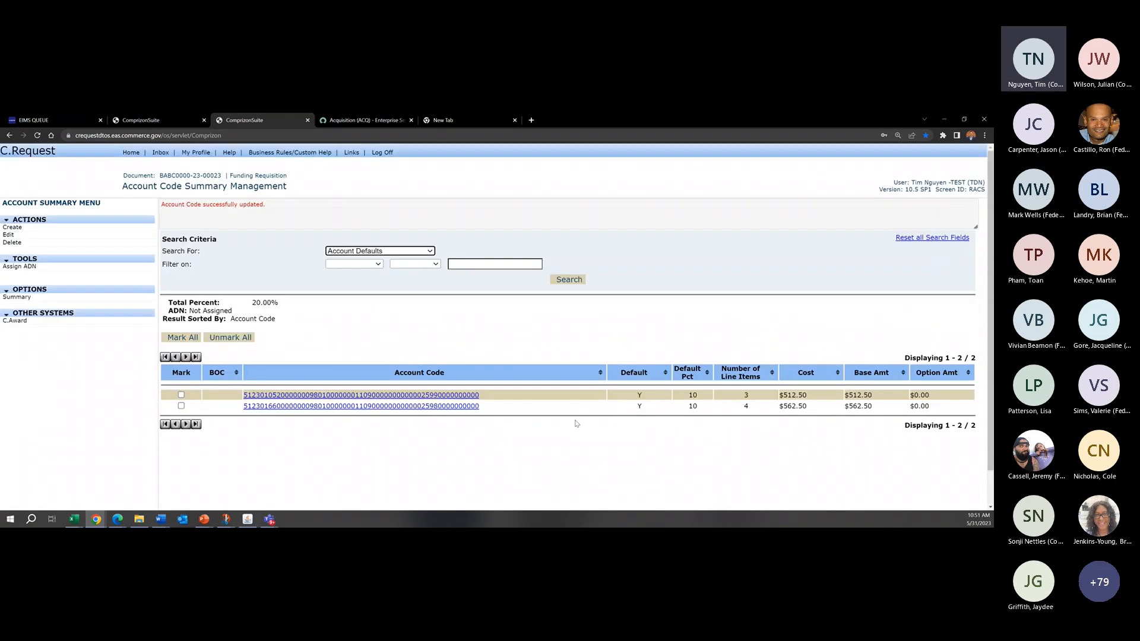
Step: Return to the requisition summary and start line item 0006 with a quantity of 10
scroll(712, 328, "down", 1)
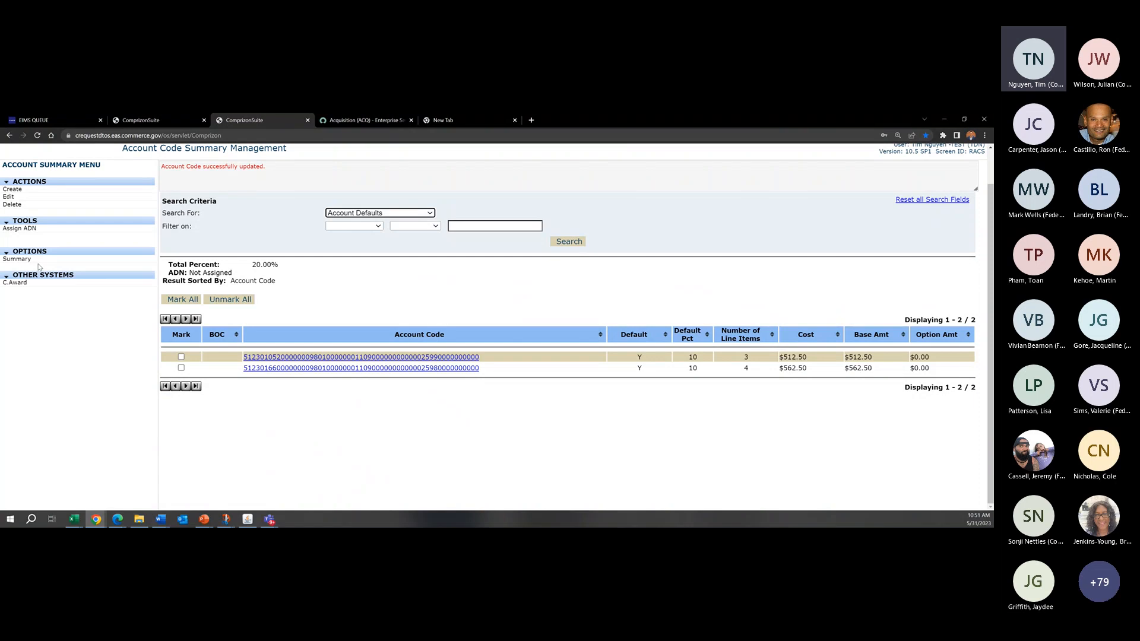
left_click(17, 259)
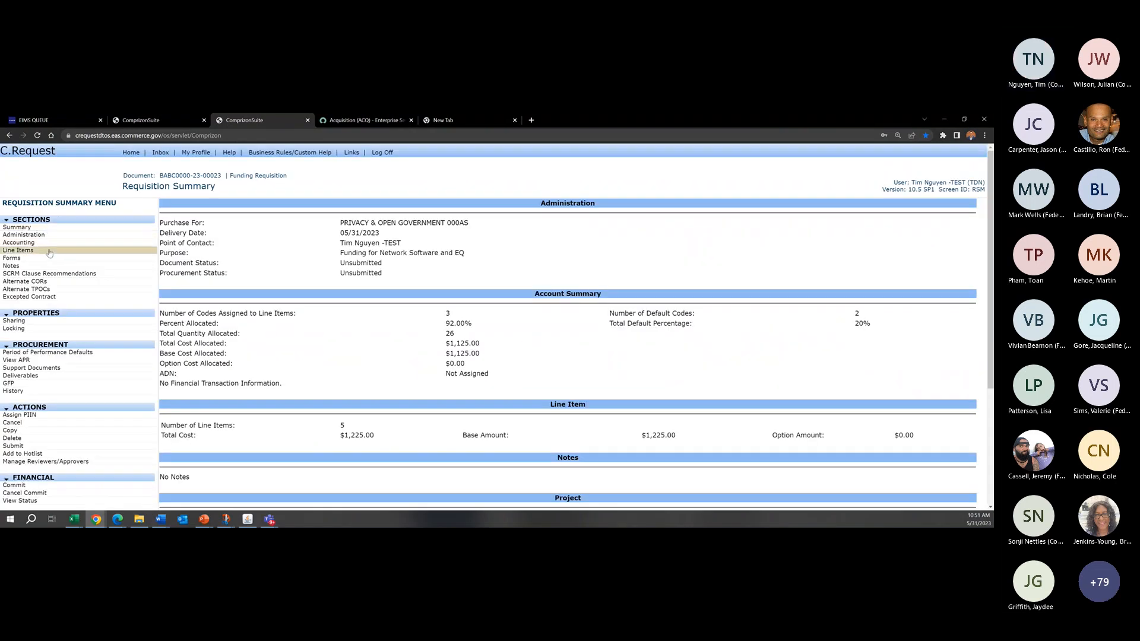
left_click(36, 228)
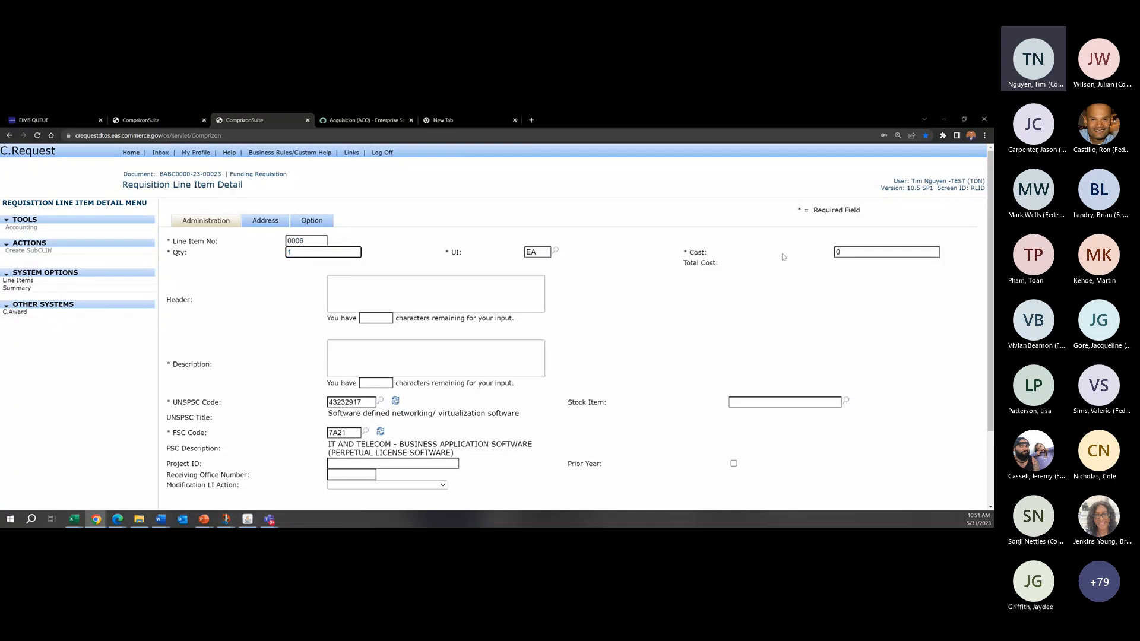
type("10")
left_click(637, 220)
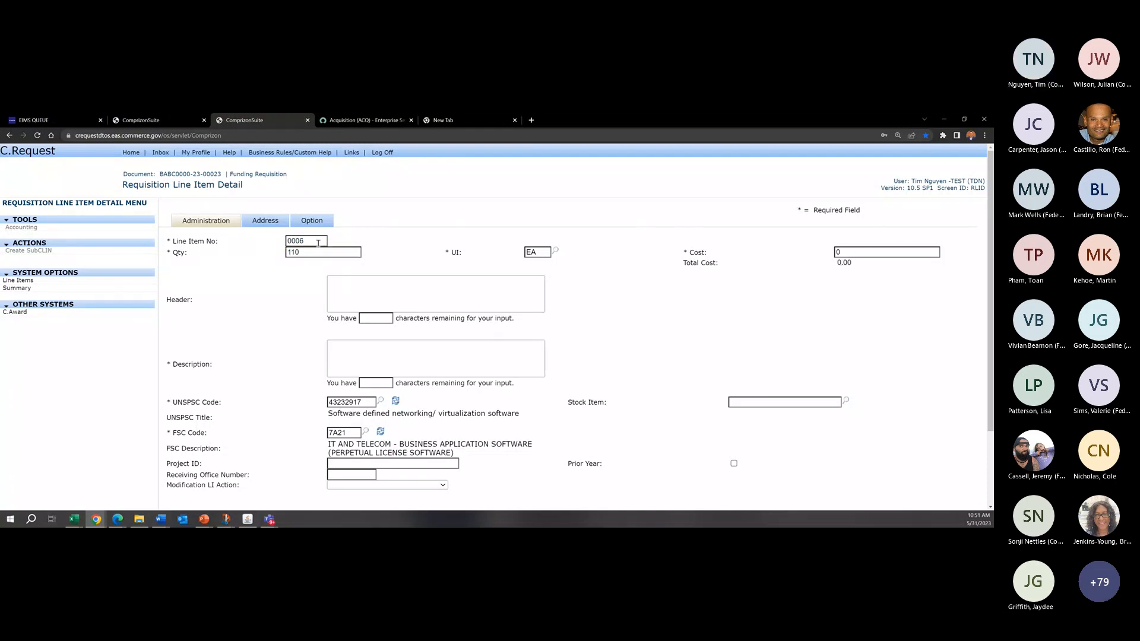
left_click(319, 254)
left_click(350, 260)
left_click(346, 253)
key("BackSpace")
key("BackSpace")
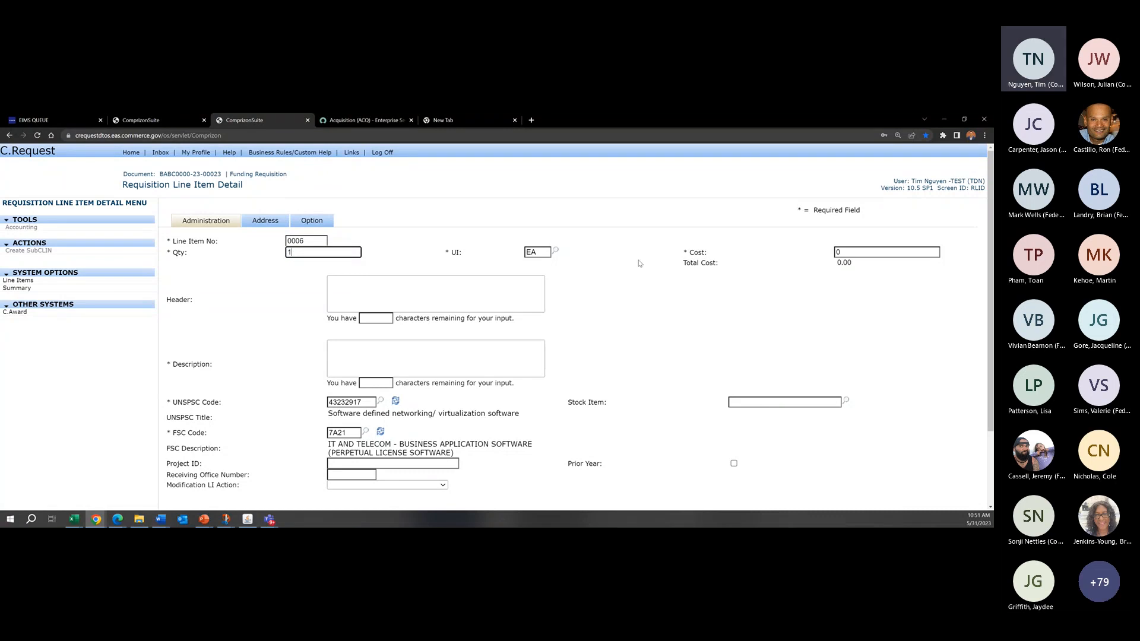
type("0")
Step: Give line item 0006 a cost of 100 and the description "test", and apply the line item
left_click_drag(850, 252, 720, 245)
type("100")
left_click(719, 226)
scroll(597, 415, "down", 3)
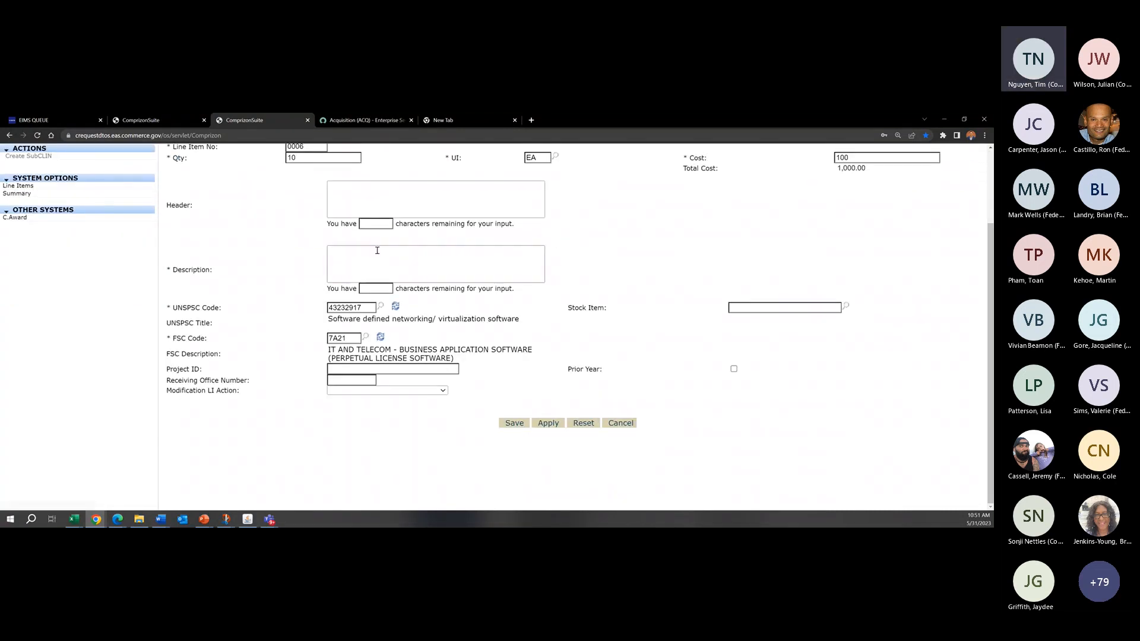
left_click(377, 253)
type("test")
left_click(548, 423)
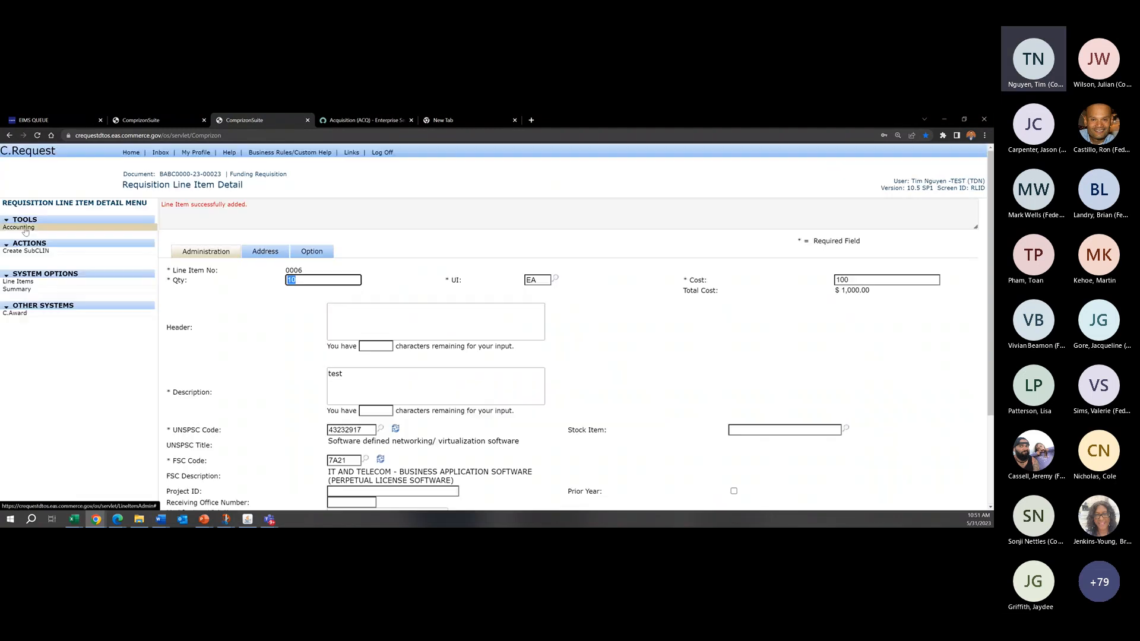
Step: Check the cost, quantity and percent assigned to each account code of line item 0006
left_click(50, 232)
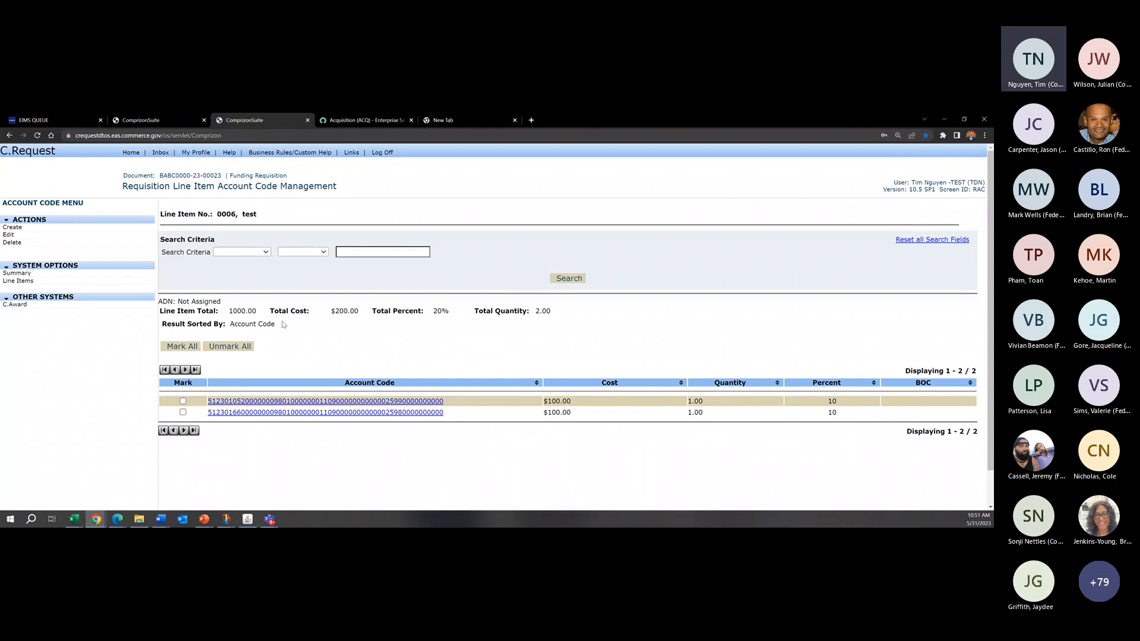
left_click_drag(572, 402, 531, 401)
left_click_drag(703, 402, 655, 402)
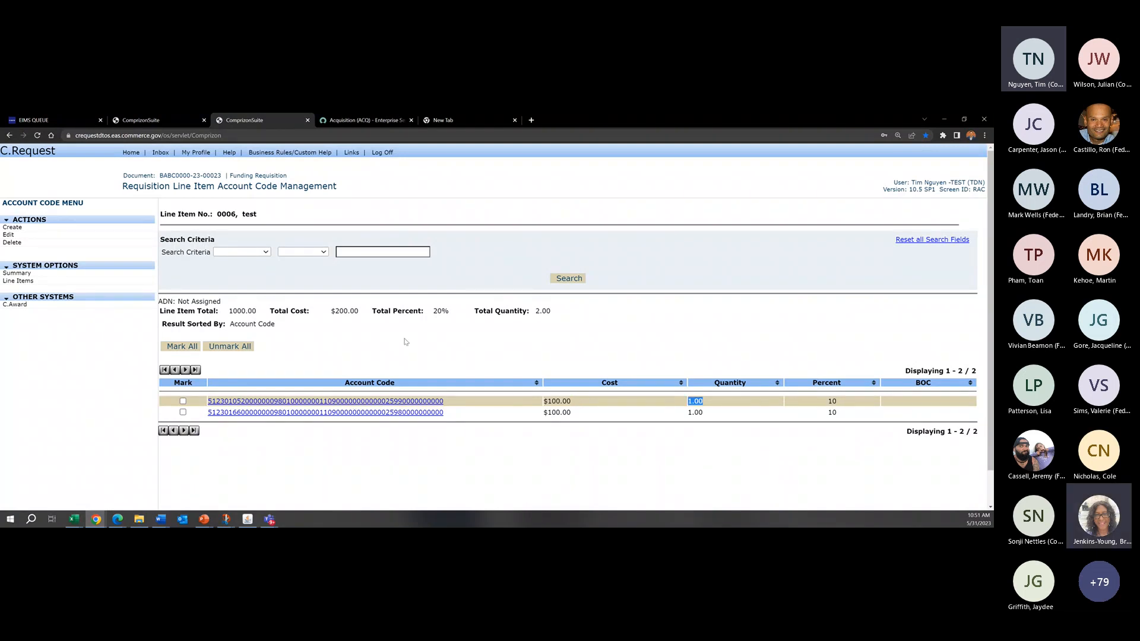
left_click(406, 340)
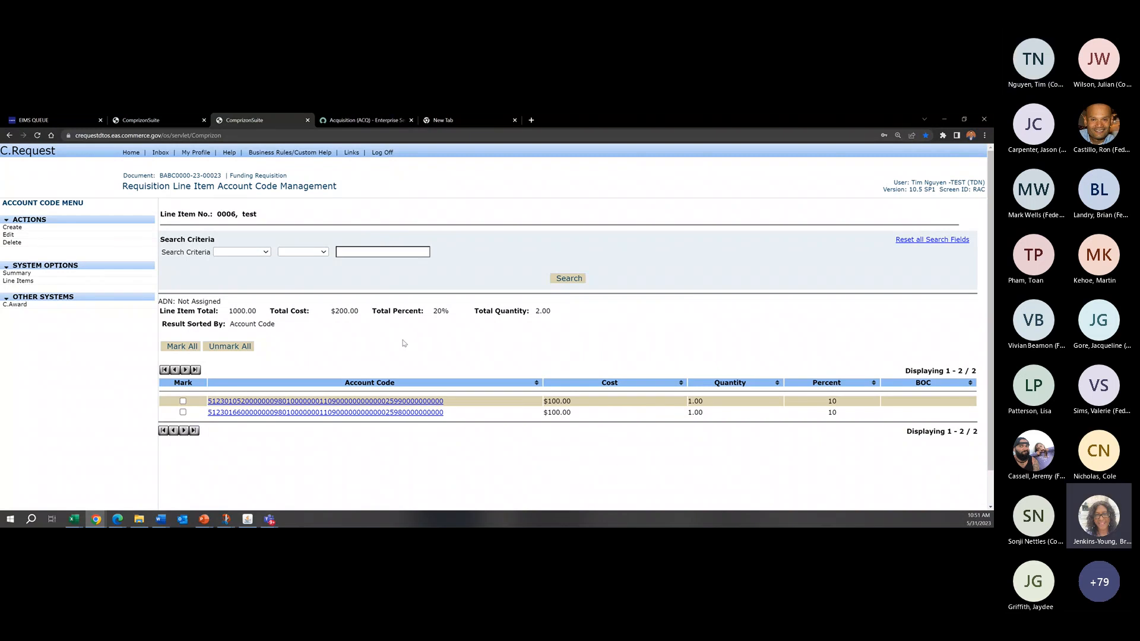
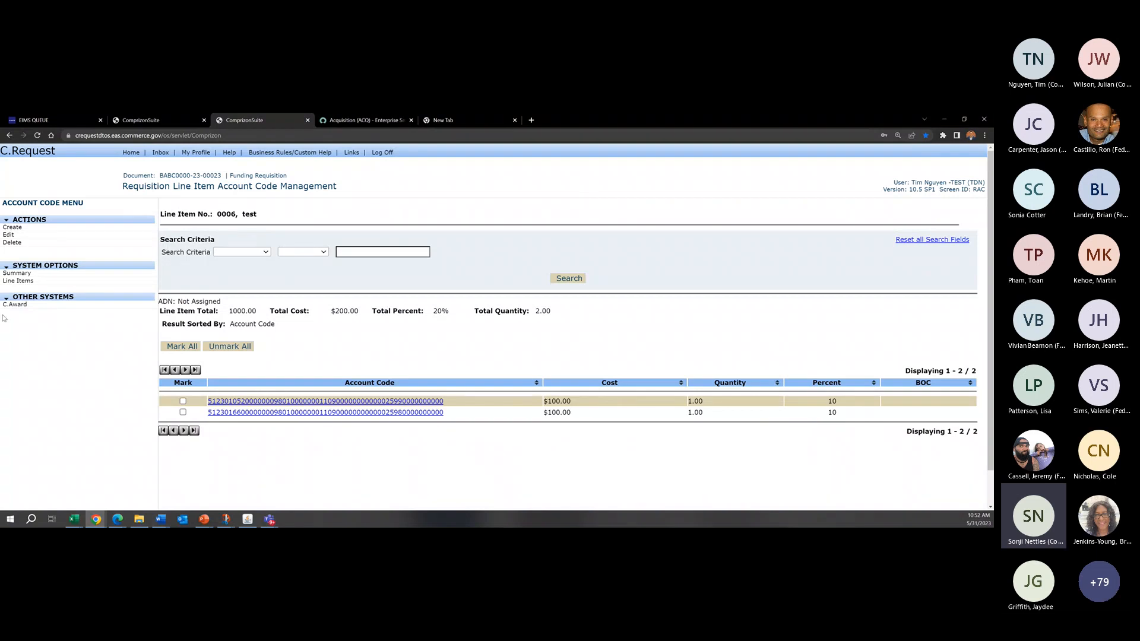
Step: Return to the requisition summary and check the account code allocation of line item 0001
left_click(68, 276)
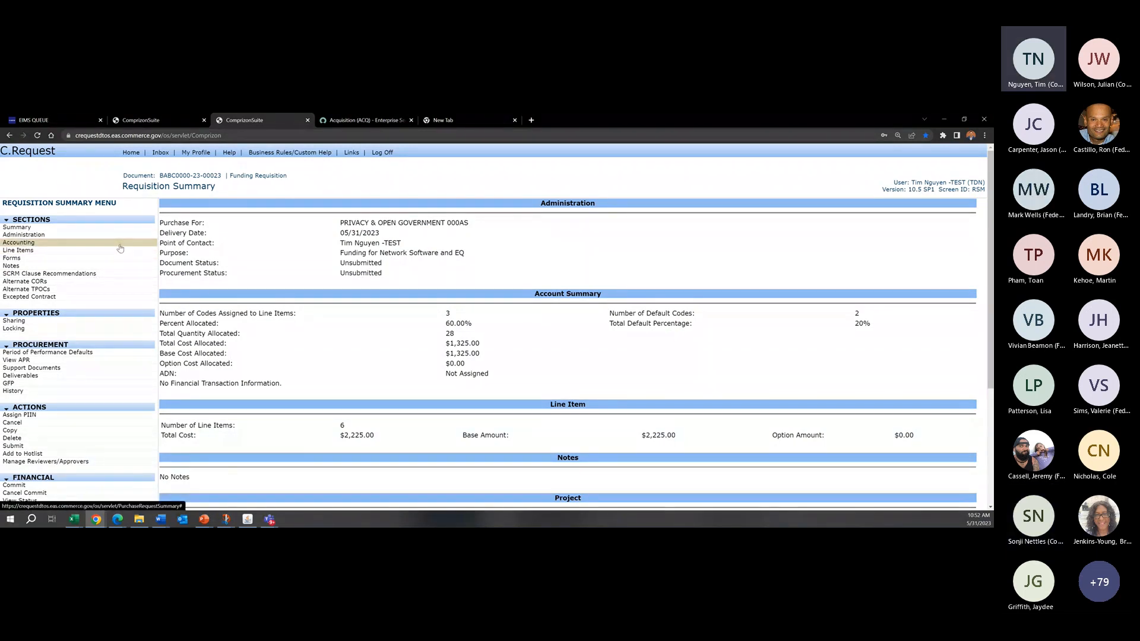
left_click_drag(226, 189, 122, 175)
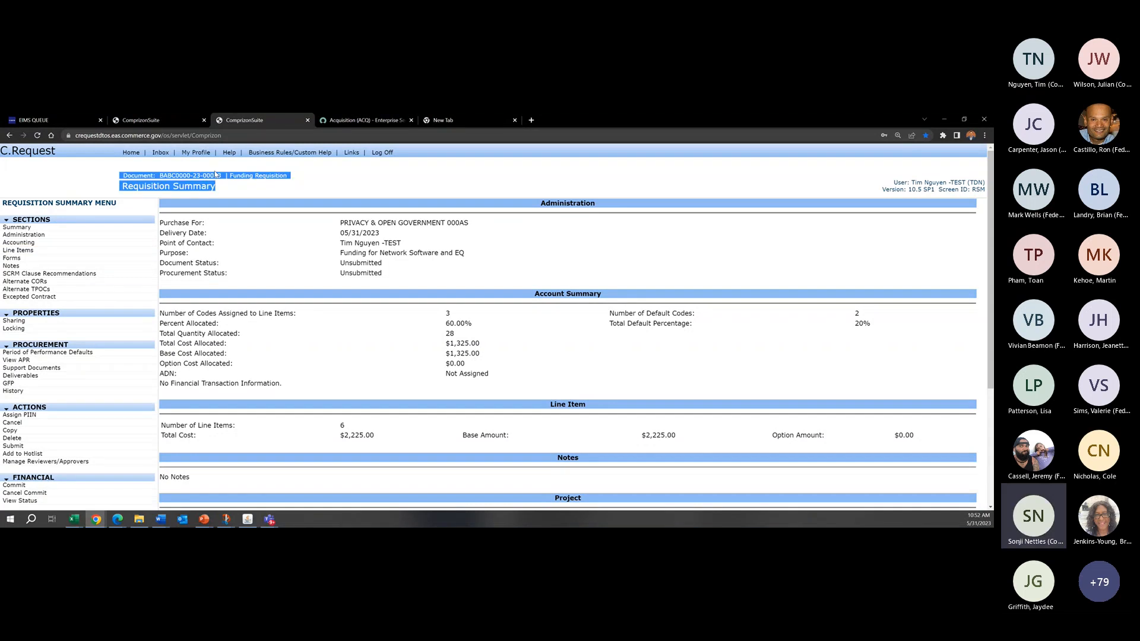
left_click(265, 190)
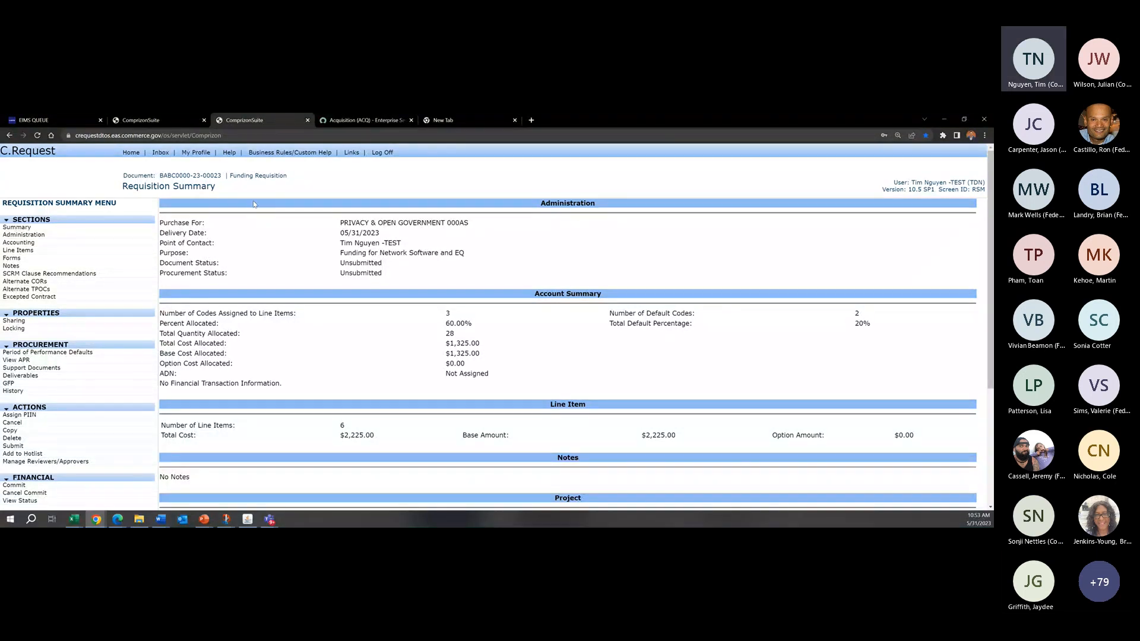
left_click(40, 252)
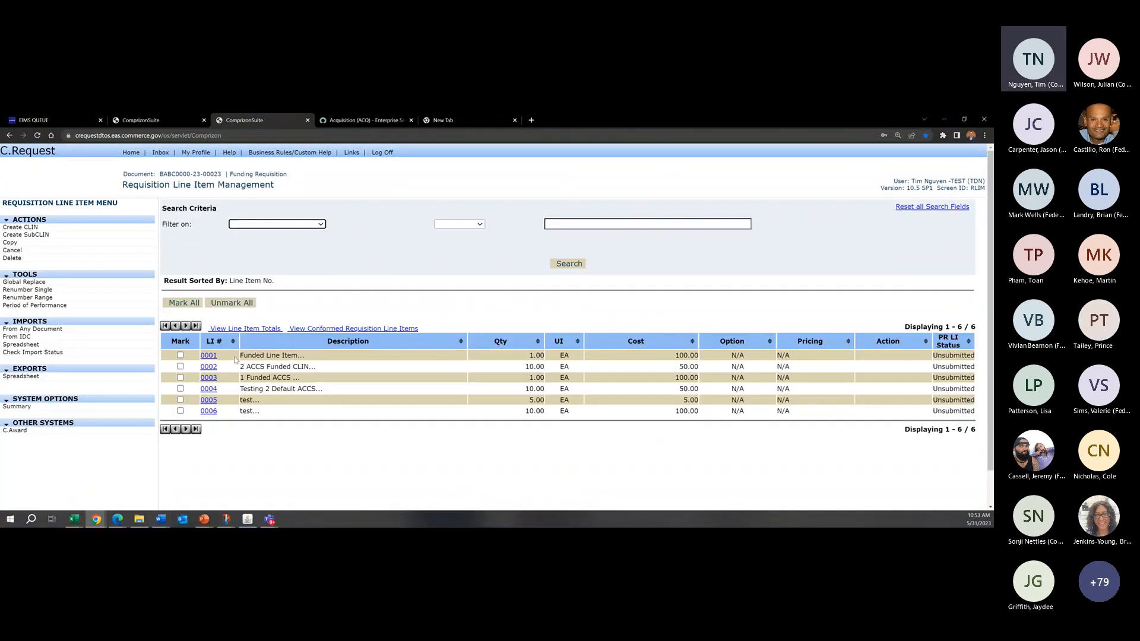
left_click(209, 354)
left_click(67, 229)
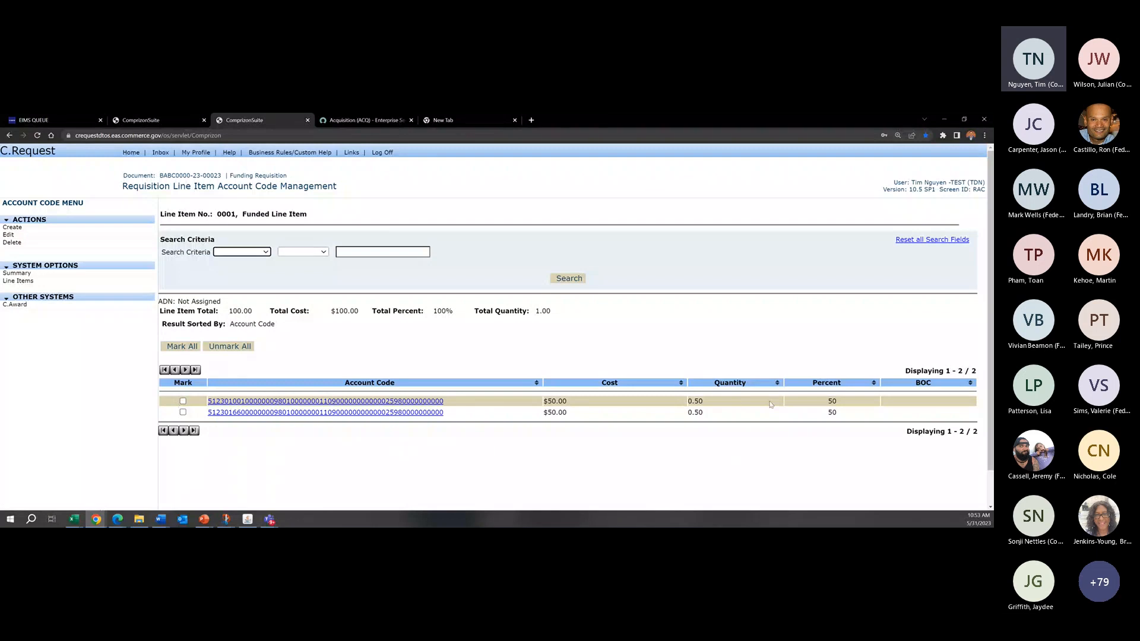
Step: Return to the requisition's line item list and delete all of its line items
left_click(66, 274)
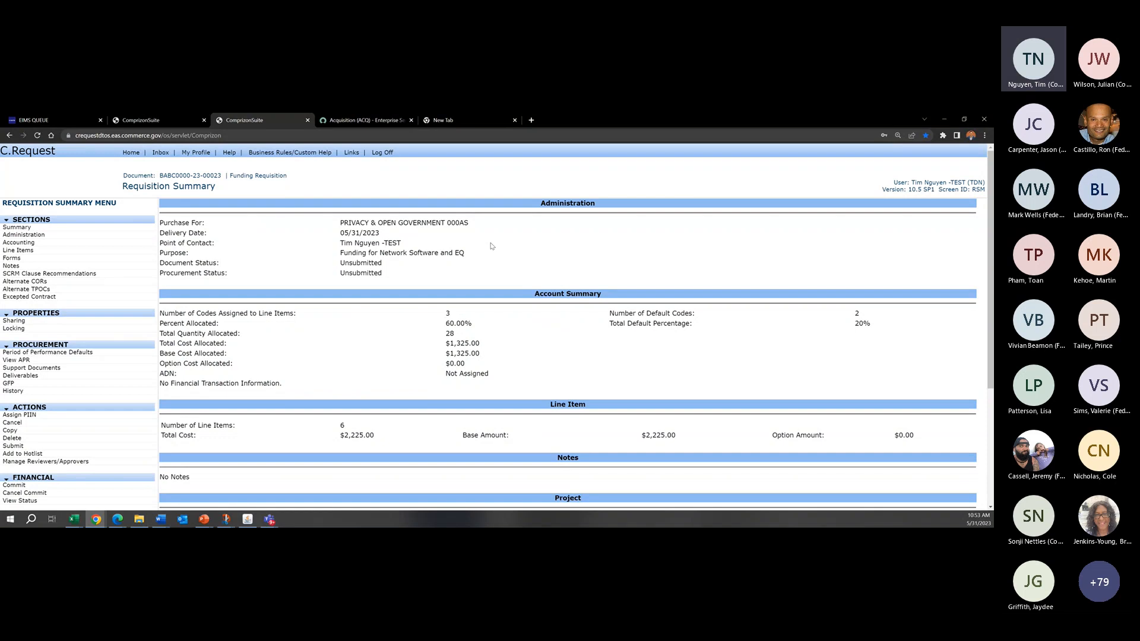
left_click(17, 250)
left_click(184, 303)
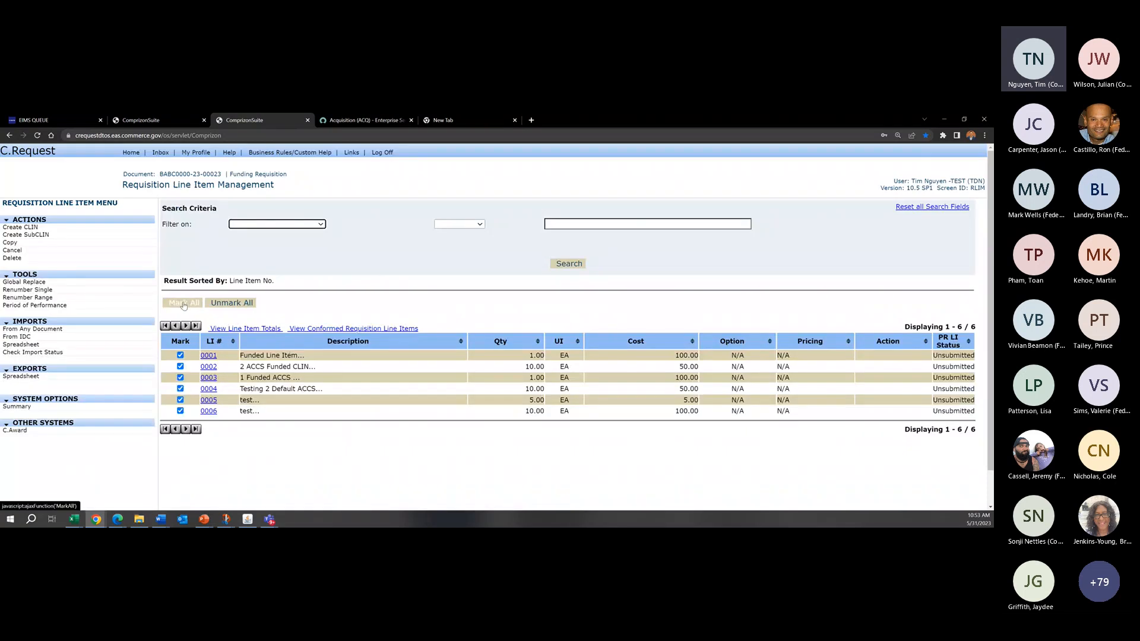
left_click(13, 259)
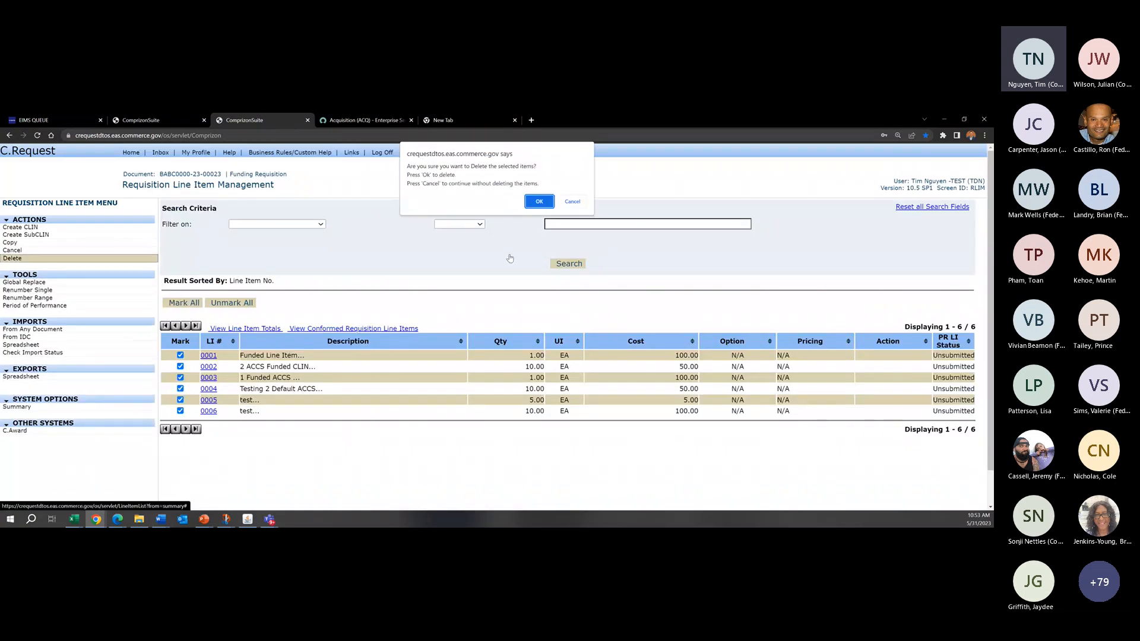
left_click(539, 202)
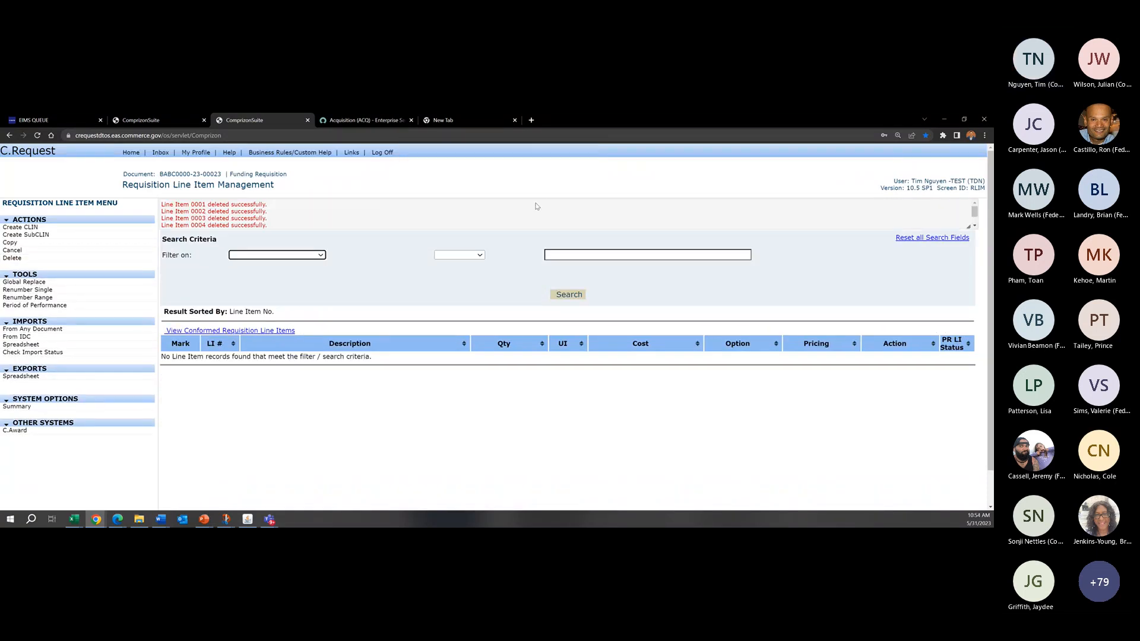
Step: Check the requisition's default account codes and their default percentages, and return to the requisition summary
left_click(105, 407)
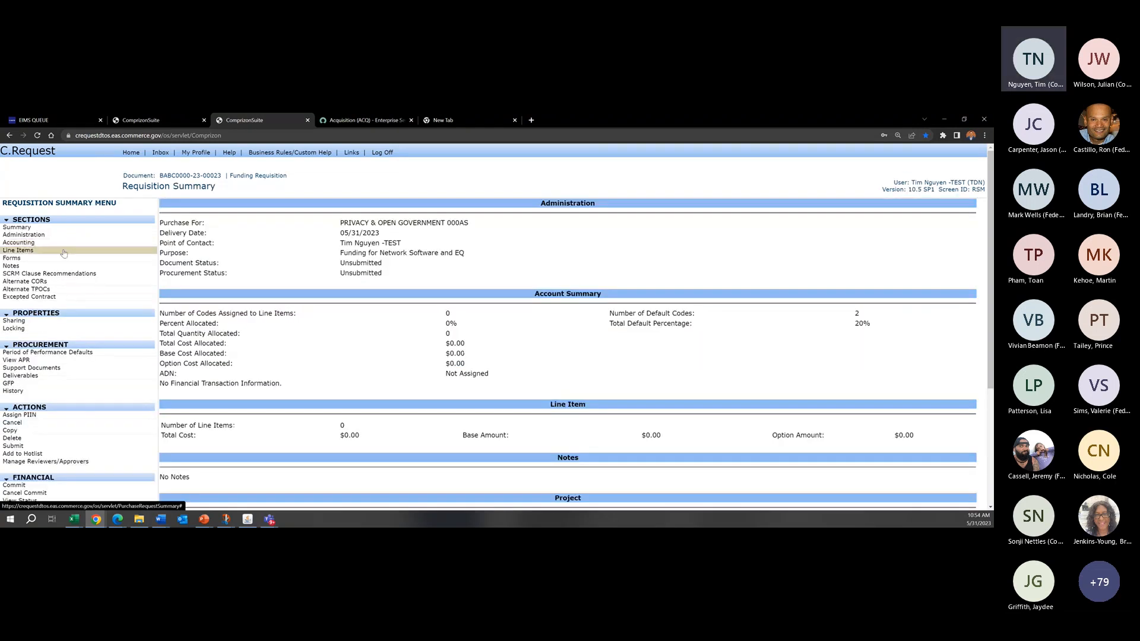
left_click(59, 243)
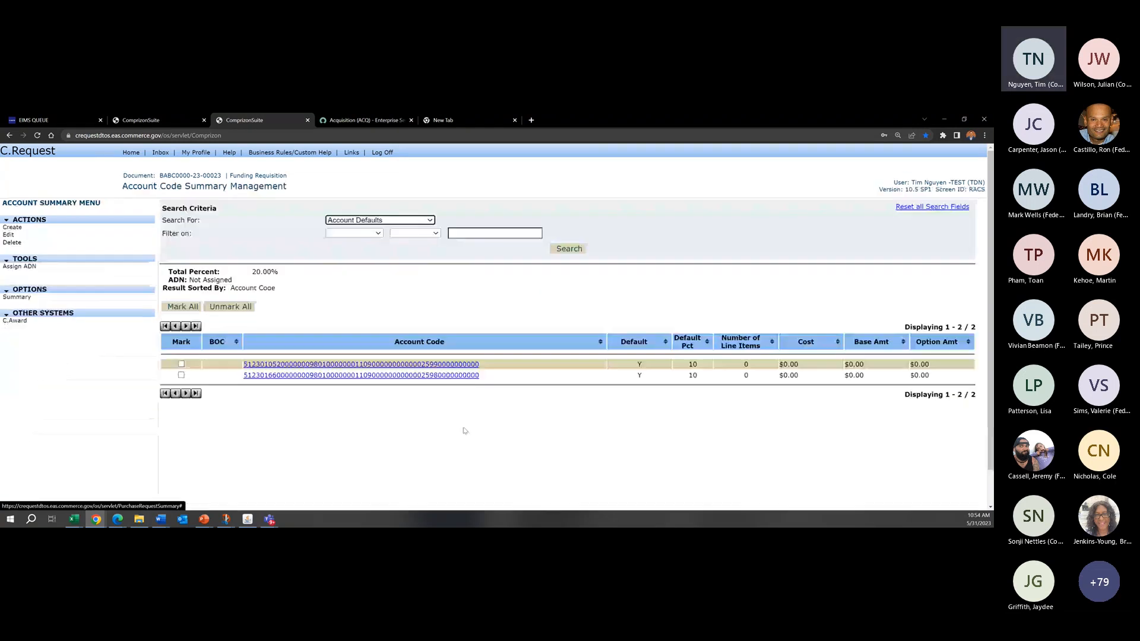
left_click(117, 299)
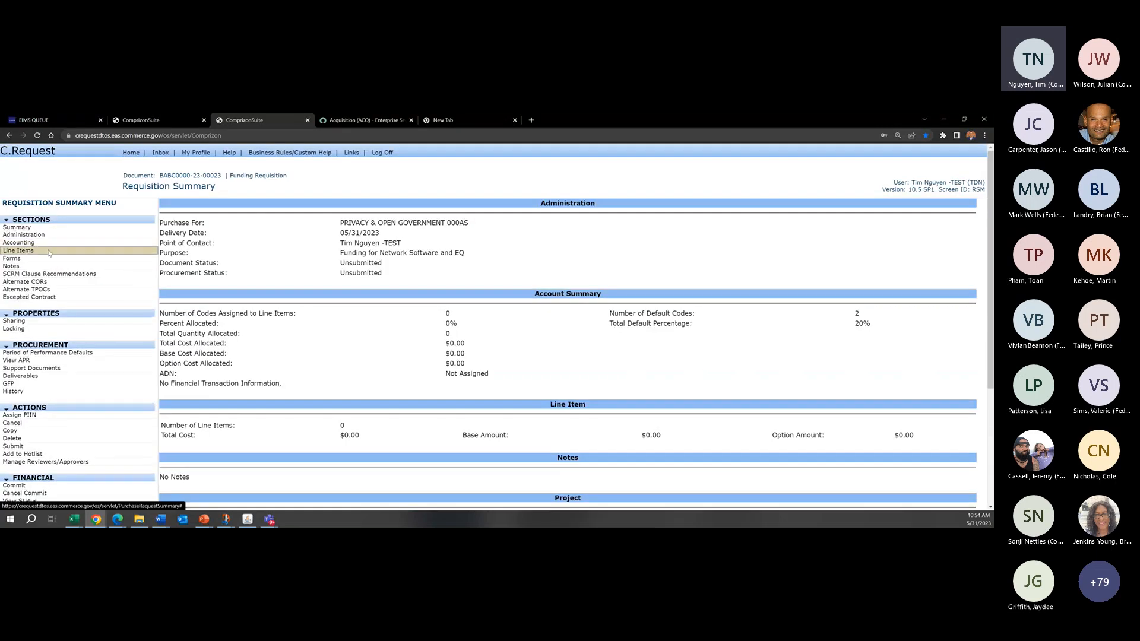
Step: Create a CLIN numbered 1001 with a quantity of 5 and a cost of 25
left_click(49, 251)
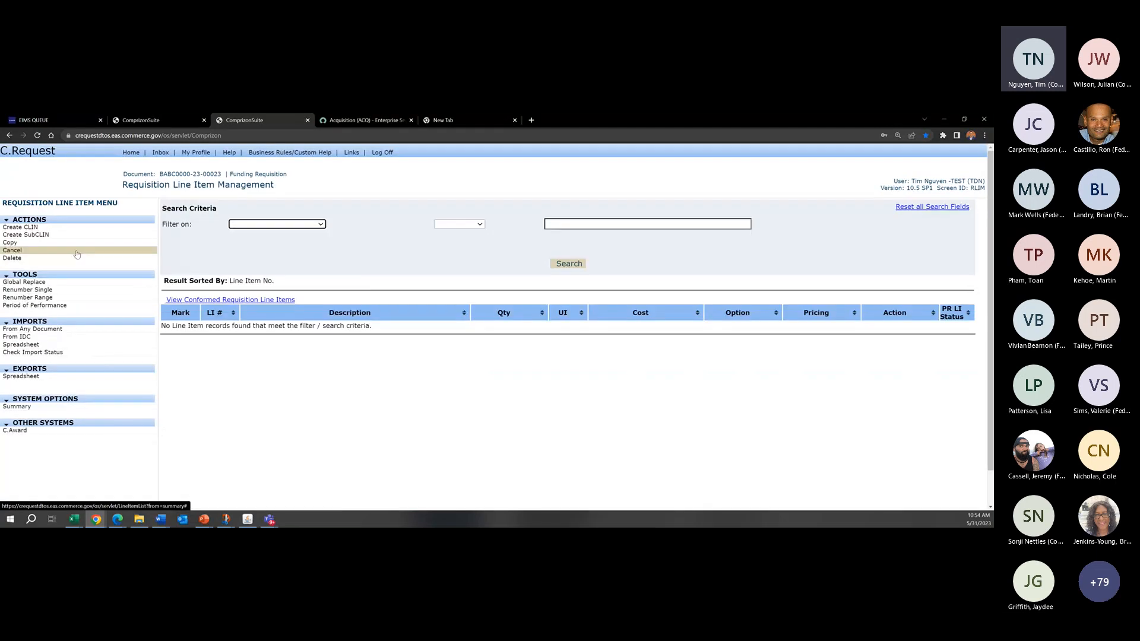
left_click(112, 231)
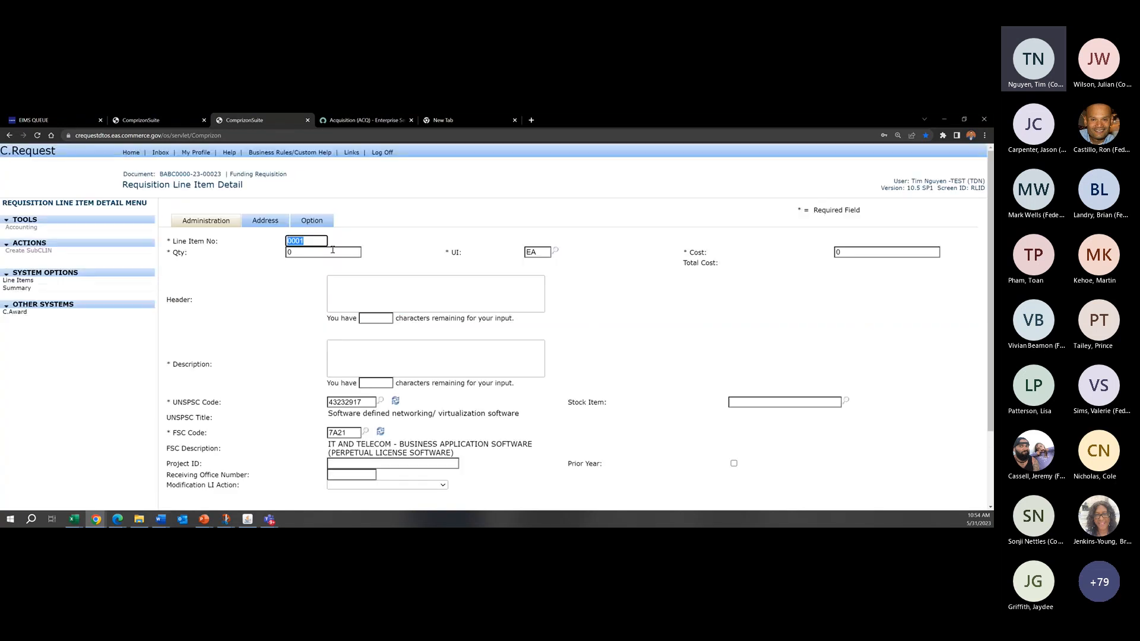
type("1001")
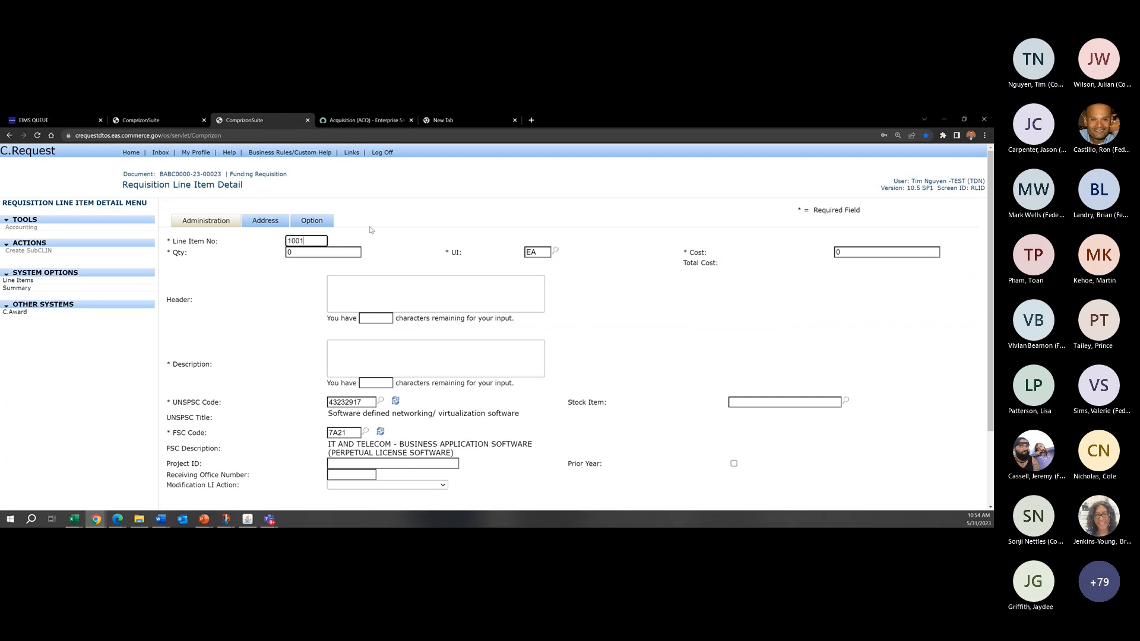
key("Tab")
type("5")
key("Tab")
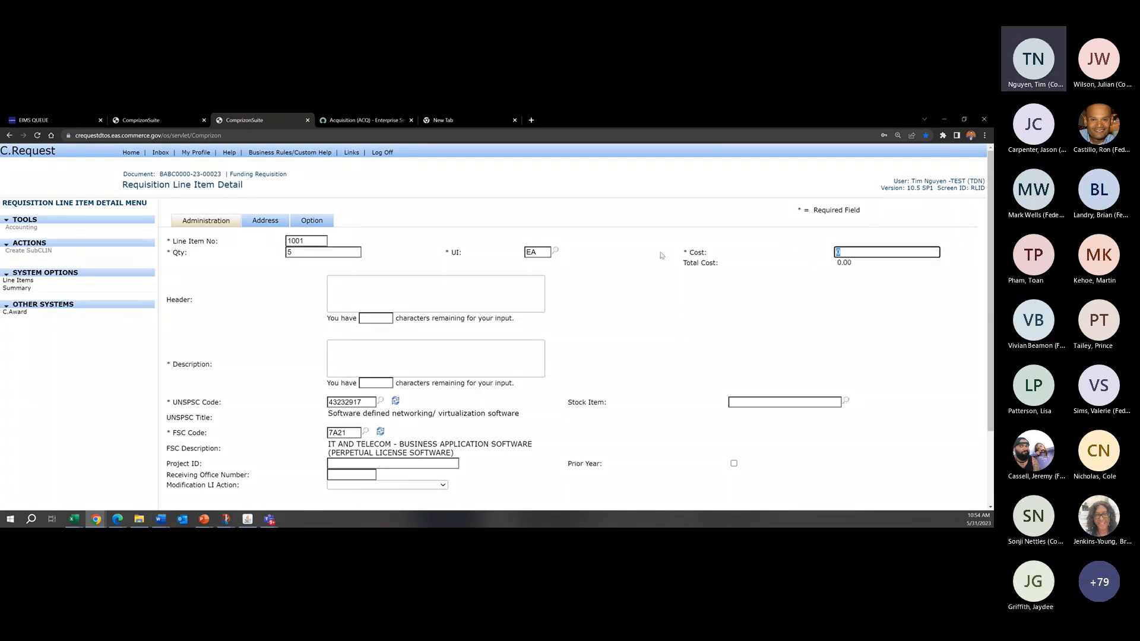
type("25")
key("Tab")
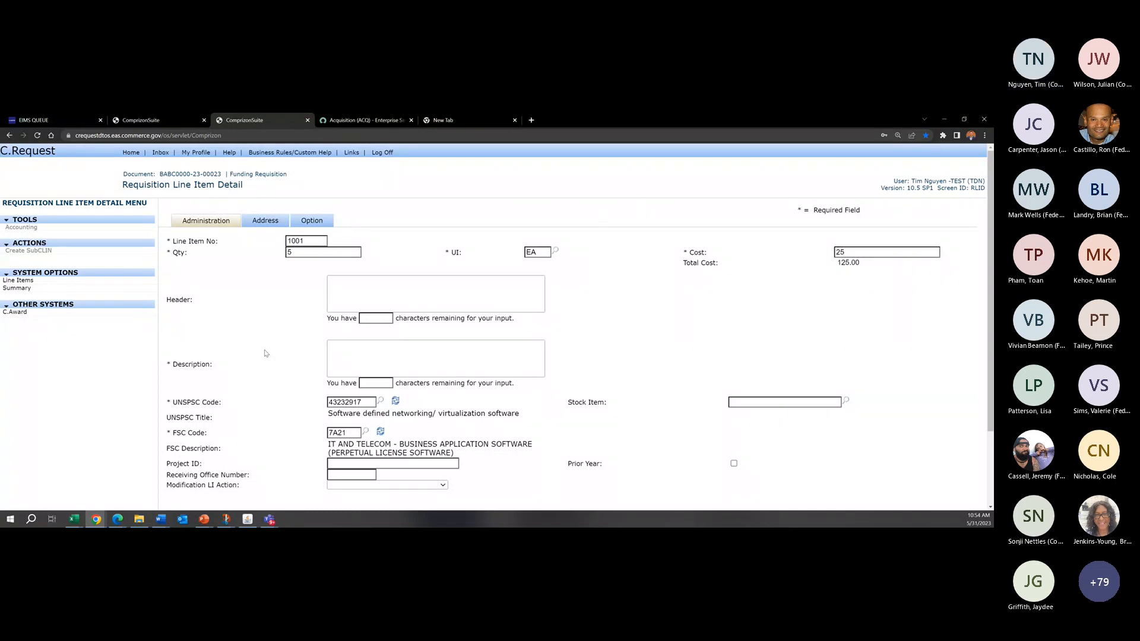
Step: Give line item 1001 the description "Fund Opt Yr 1" and apply the line item
left_click(370, 361)
type("Fujndin")
key("BackSpace")
key("BackSpace")
key("BackSpace")
key("BackSpace")
key("BackSpace")
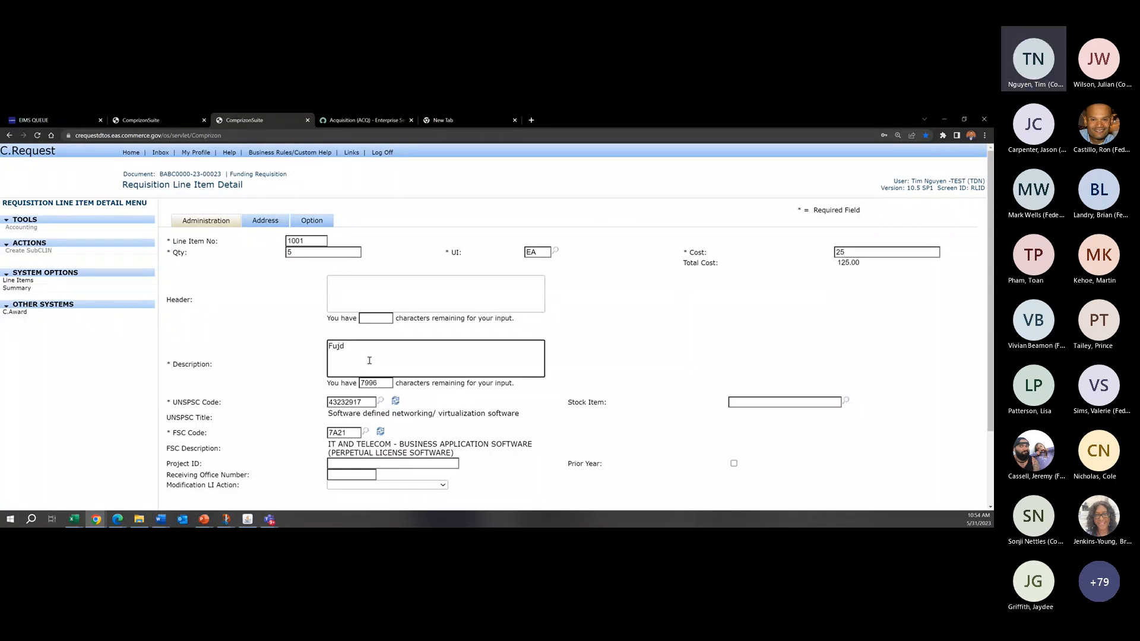
type("nd Opt Yr 1")
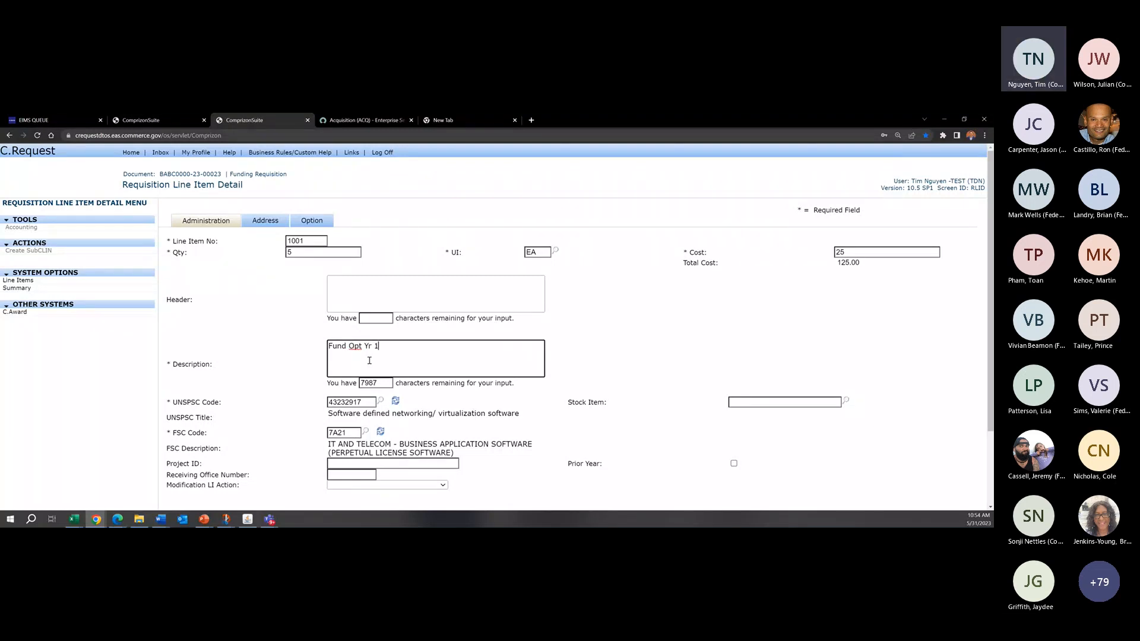
scroll(370, 360, "down", 3)
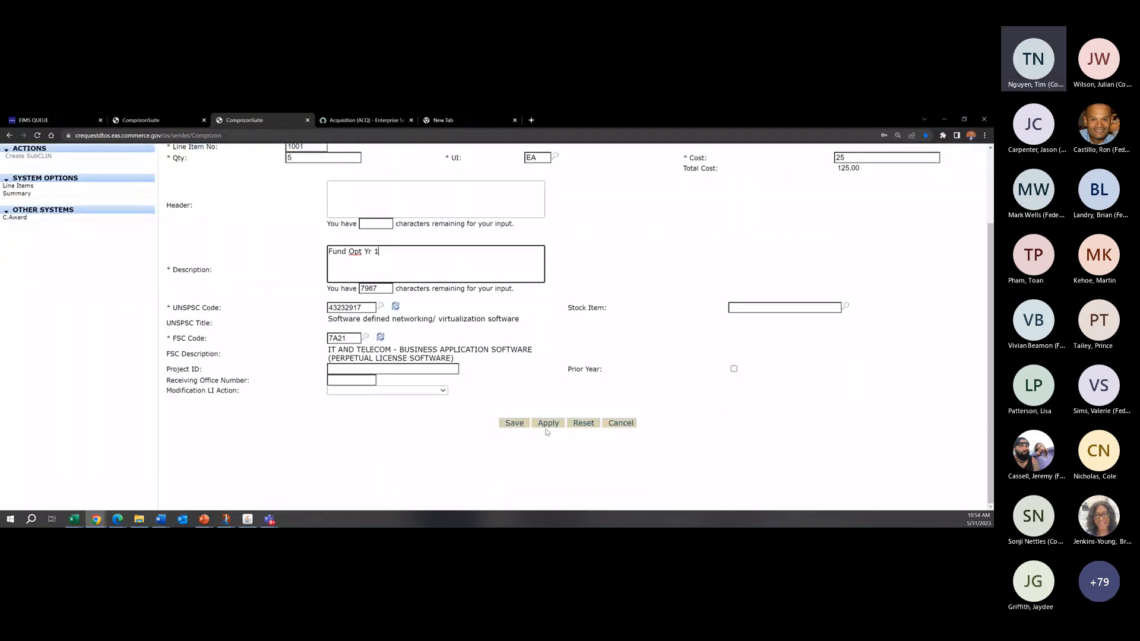
left_click(547, 422)
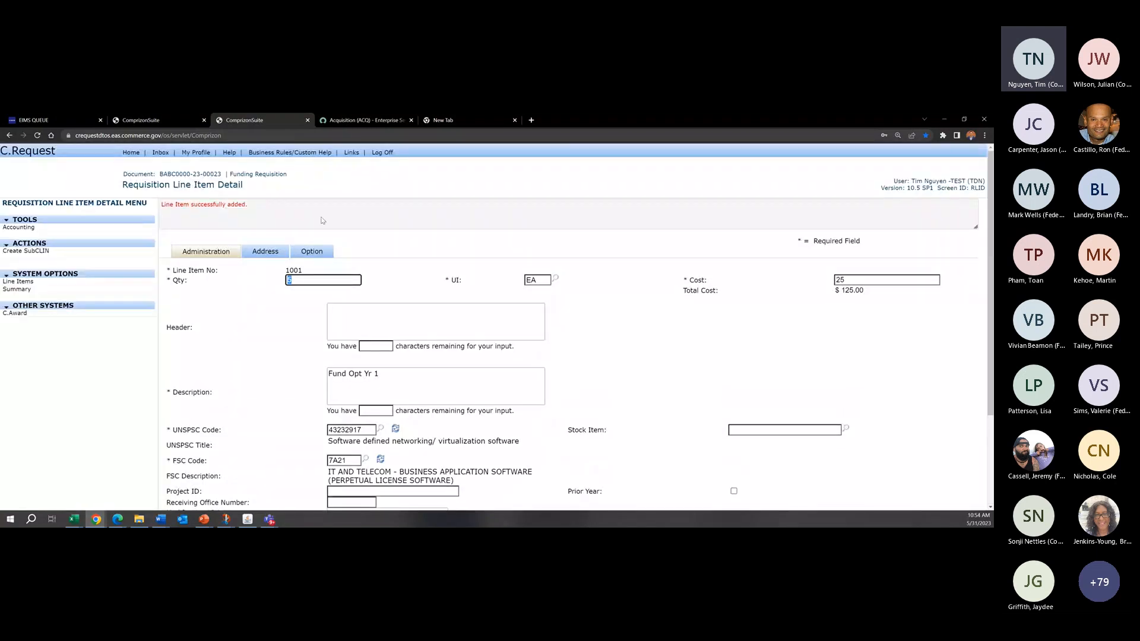
Step: Make line item 1001 an Option Period with a period begin date of 06/05/2023
left_click(322, 220)
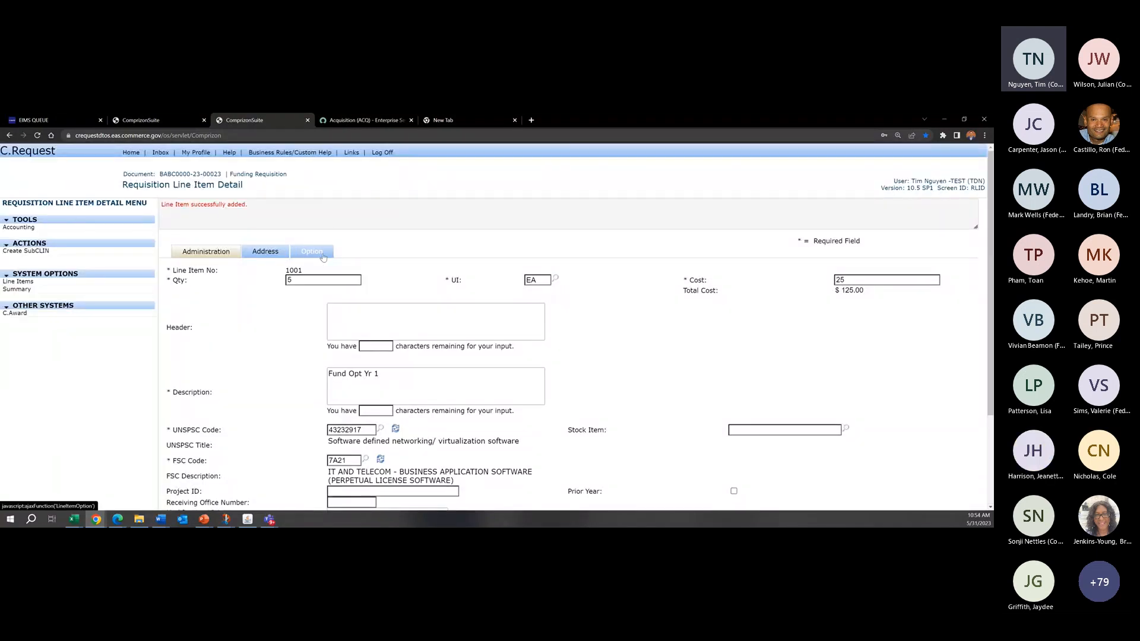
left_click(324, 252)
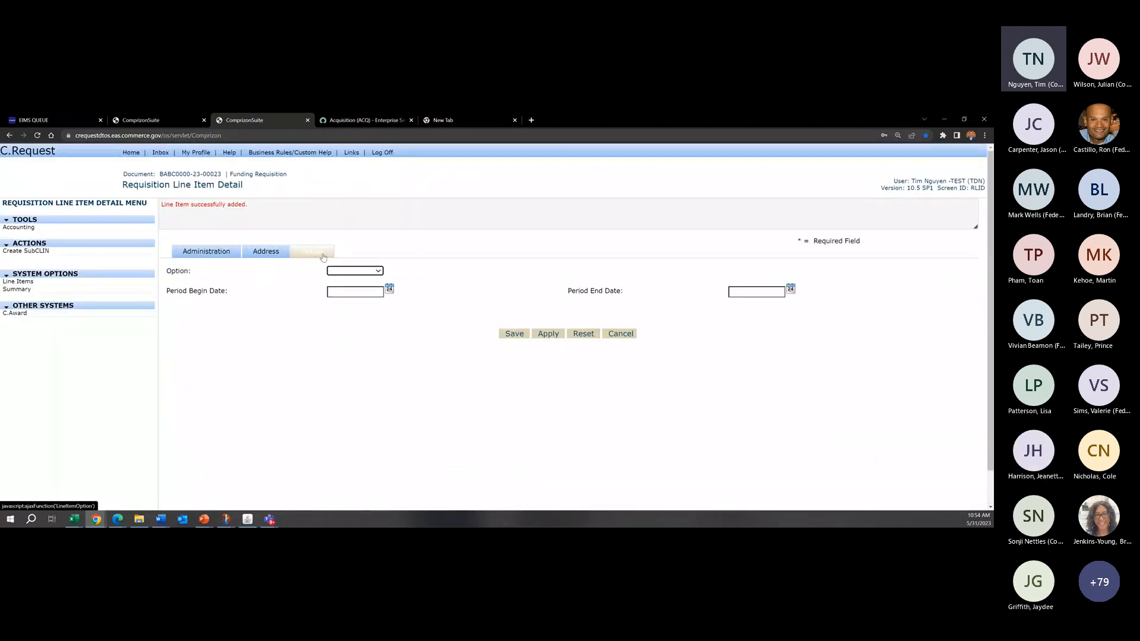
left_click(373, 272)
left_click(357, 297)
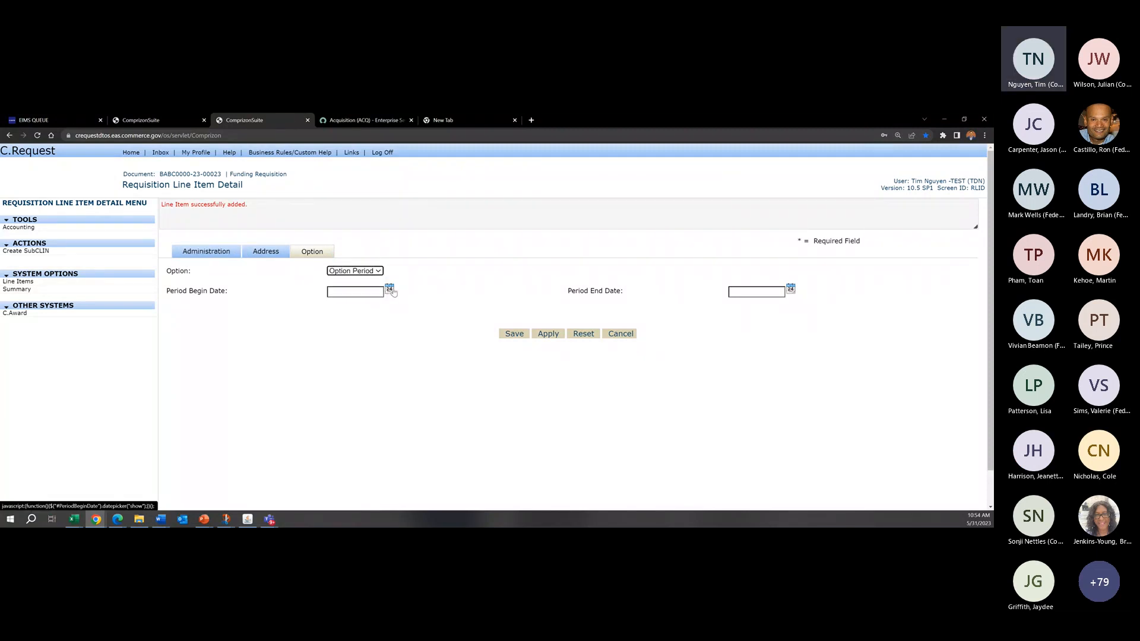
left_click(391, 291)
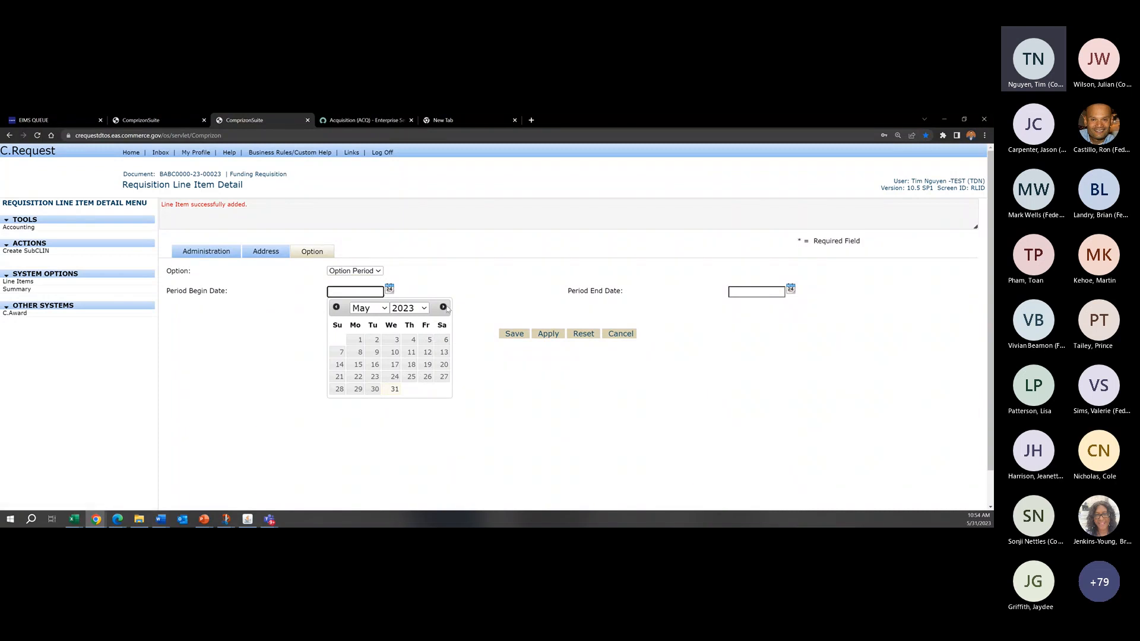
left_click(443, 308)
left_click(359, 353)
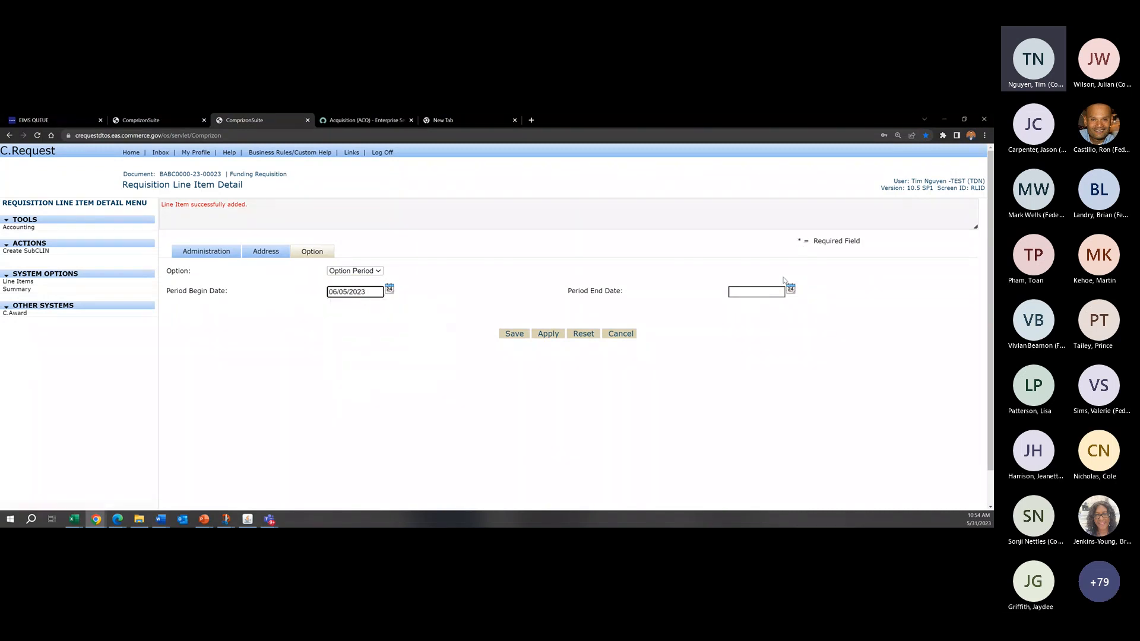
Step: Copy the begin date into the period end date, change its day to 04 and its year's last digit, and save the line item
left_click_drag(367, 292, 328, 292)
key("ctrl+c")
left_click(743, 293)
key("ctrl+v")
left_click(750, 292)
key("BackSpace")
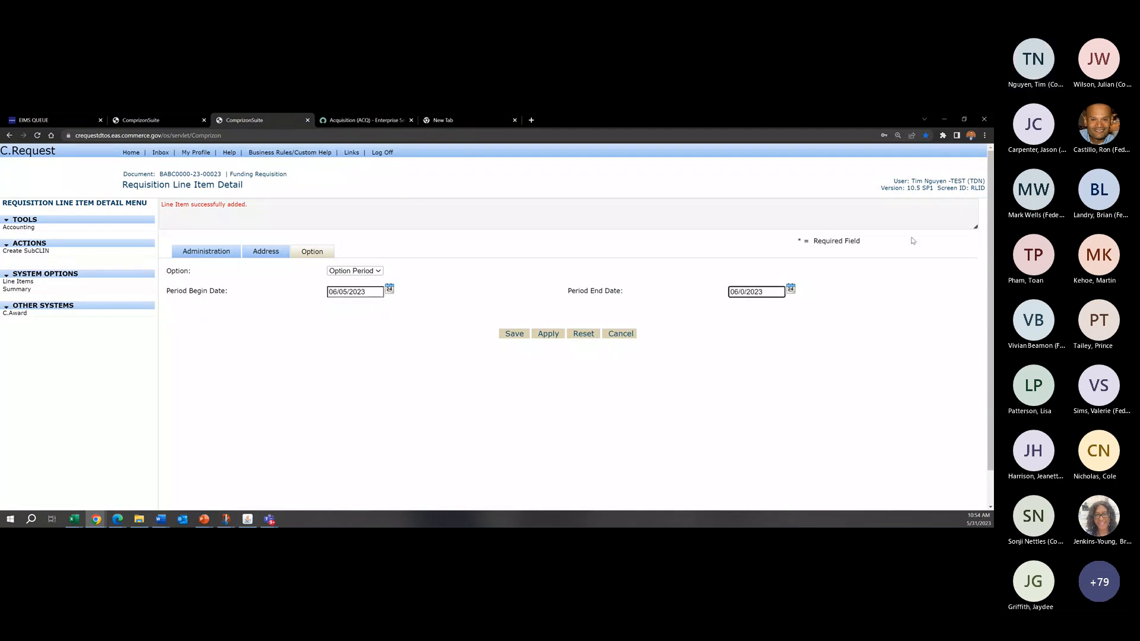
type("4")
key("End")
key("BackSpace")
type("4")
left_click(514, 334)
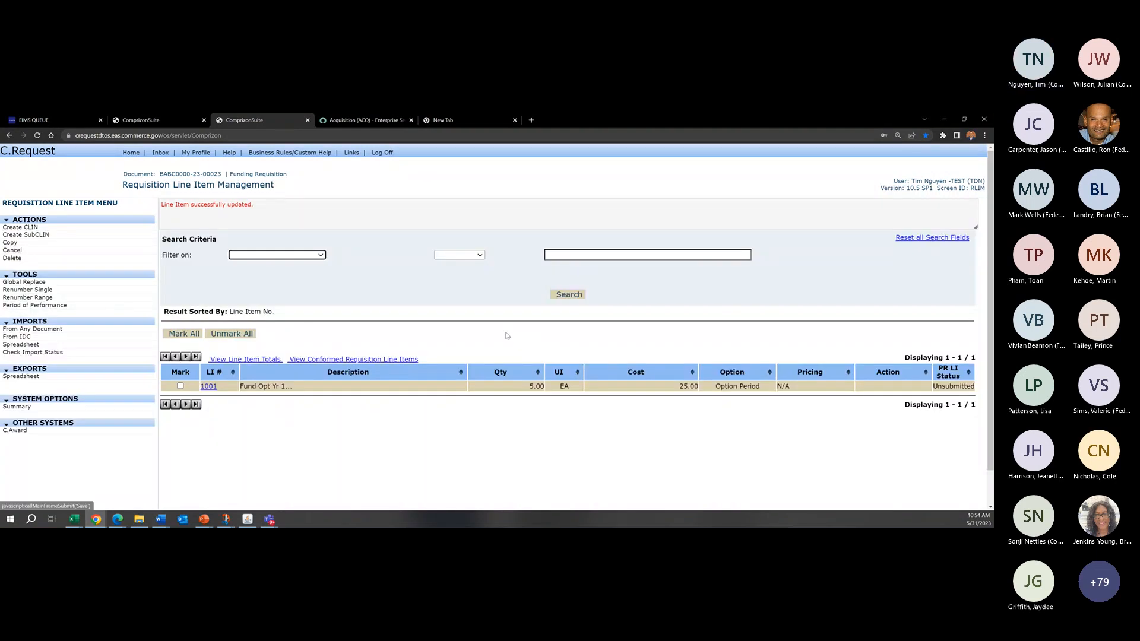
Step: Open the accounting of line item 1001, set the first account code's percent to 50 and save it
left_click(209, 387)
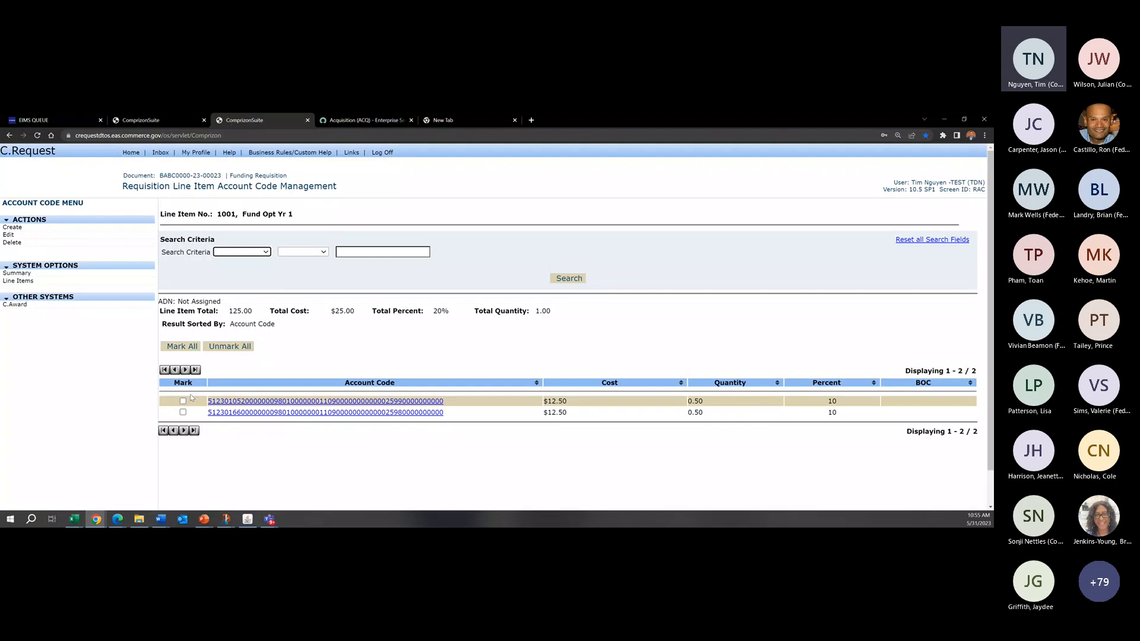
left_click(183, 401)
left_click(8, 235)
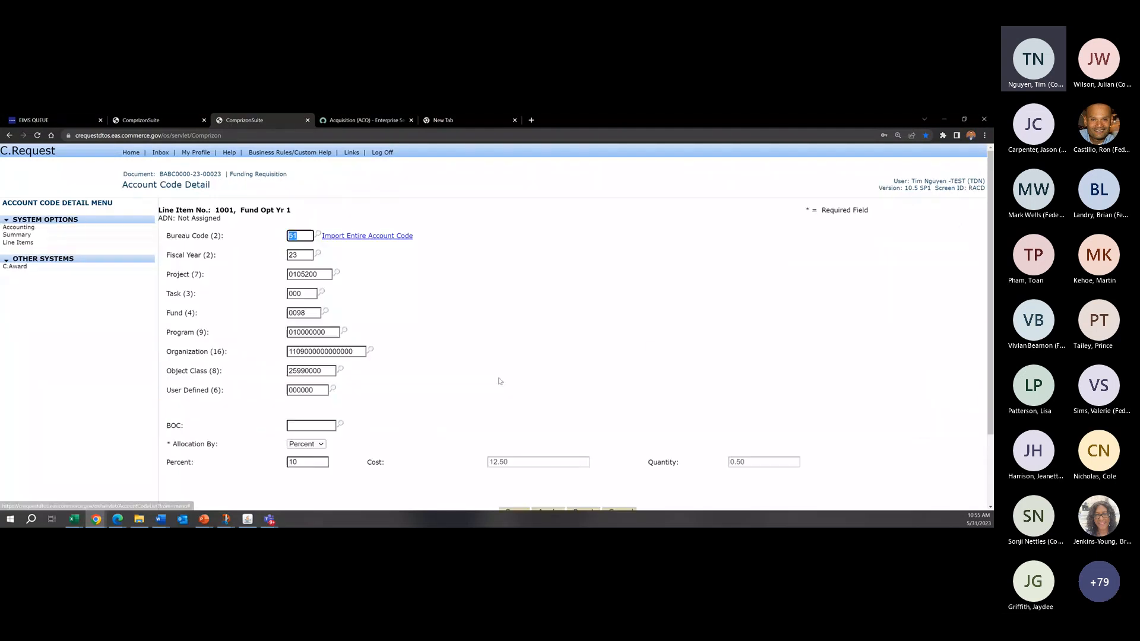
left_click_drag(319, 463, 286, 463)
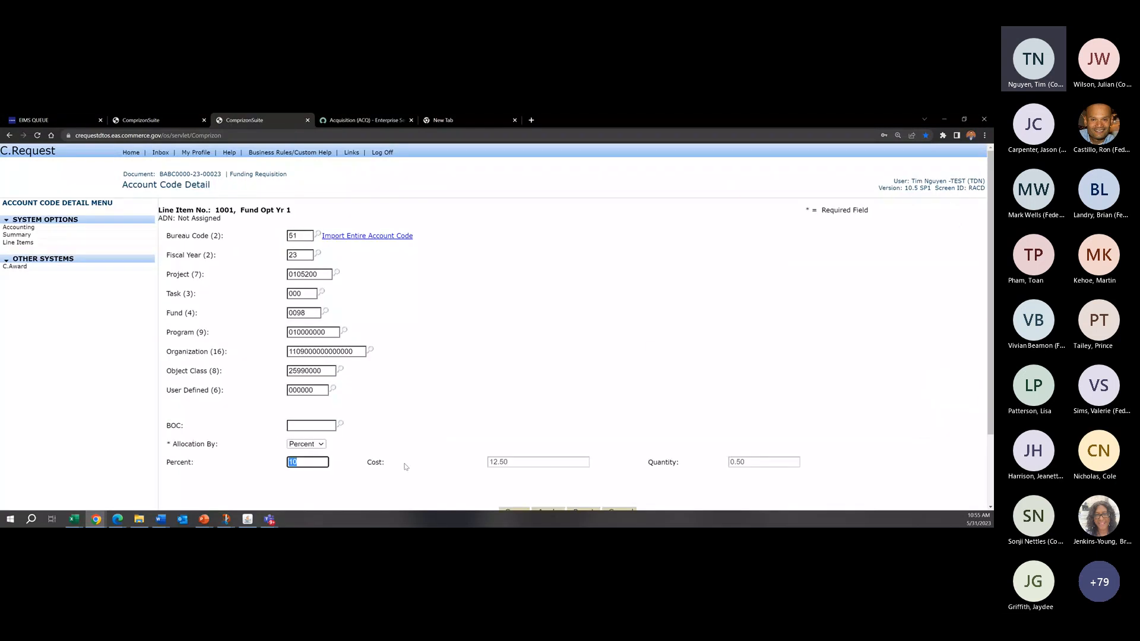
type("50")
scroll(584, 416, "down", 2)
left_click(512, 423)
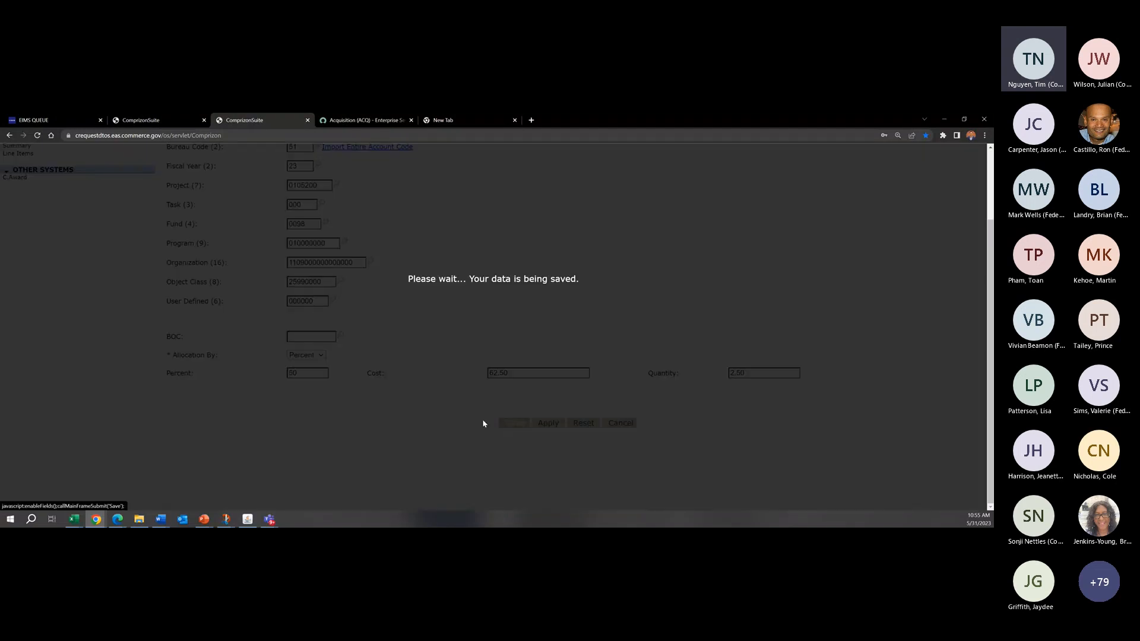
Step: Set the second account code's percent to 50 for line item 1001 and save it
left_click(182, 444)
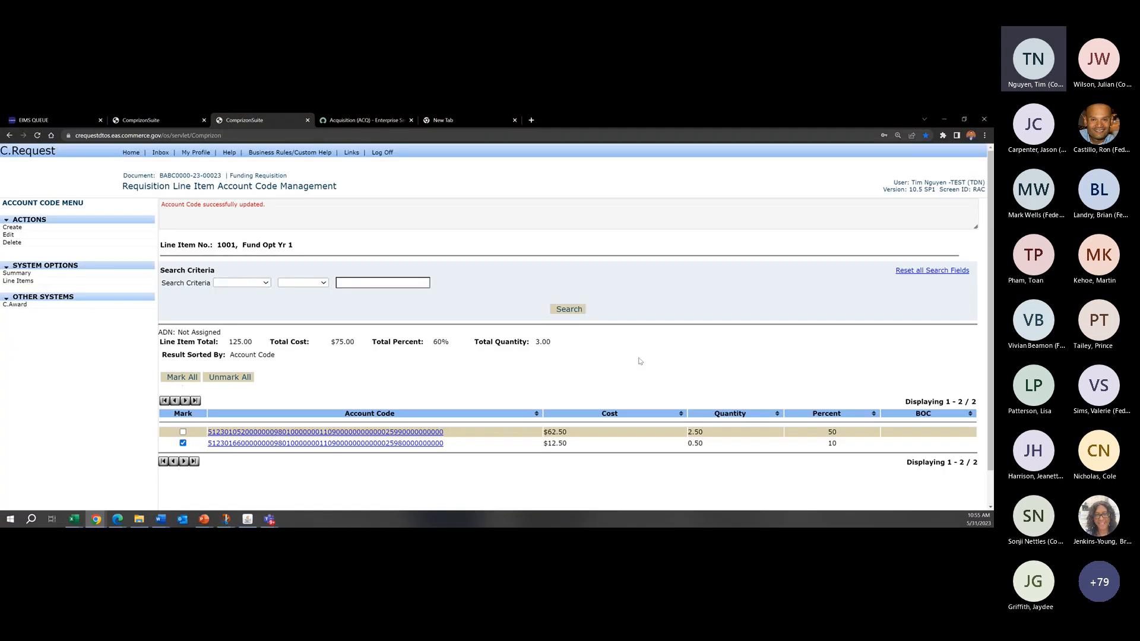
left_click(8, 235)
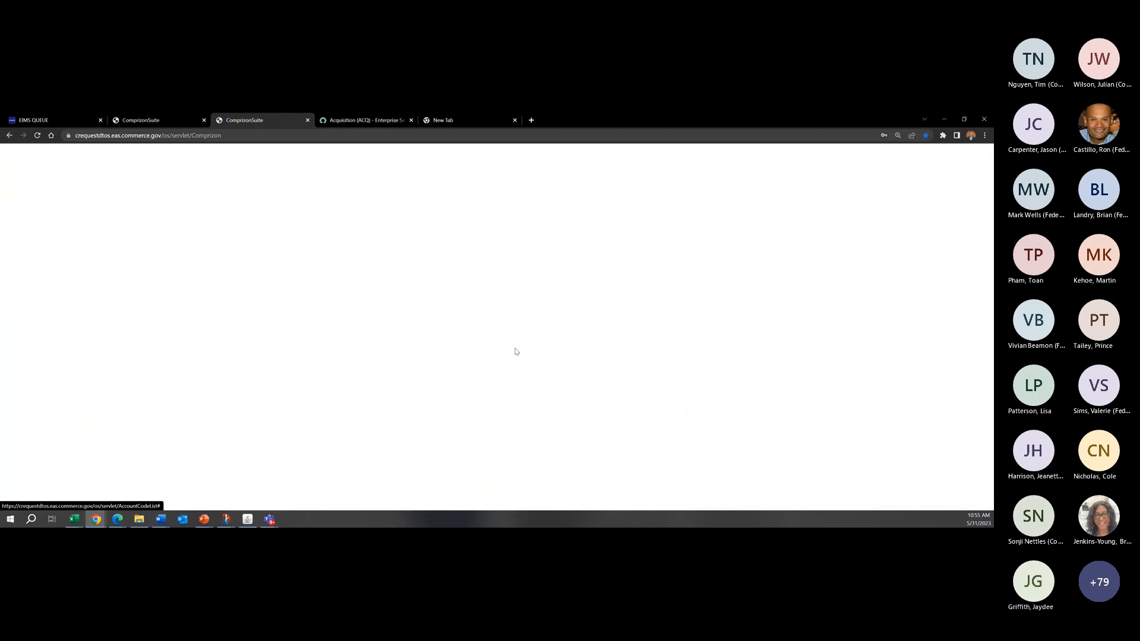
scroll(511, 446, "down", 2)
double_click(308, 373)
type("50")
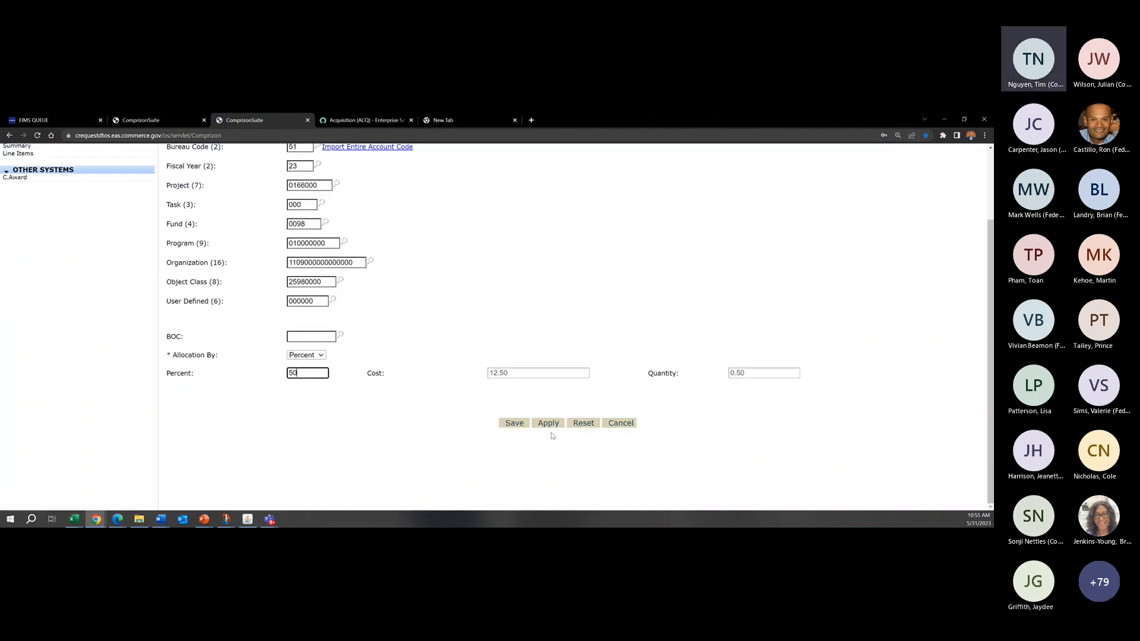
left_click(517, 424)
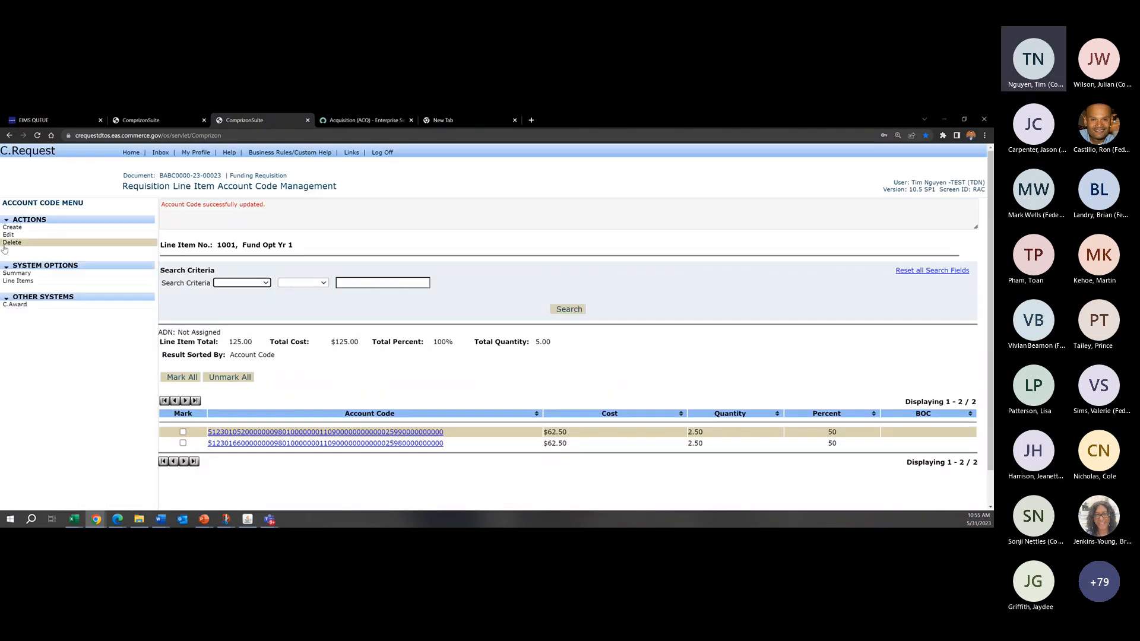
Step: Check the requisition summary's account totals and the account code allocations of line item 1001, then return to the summary
left_click(24, 273)
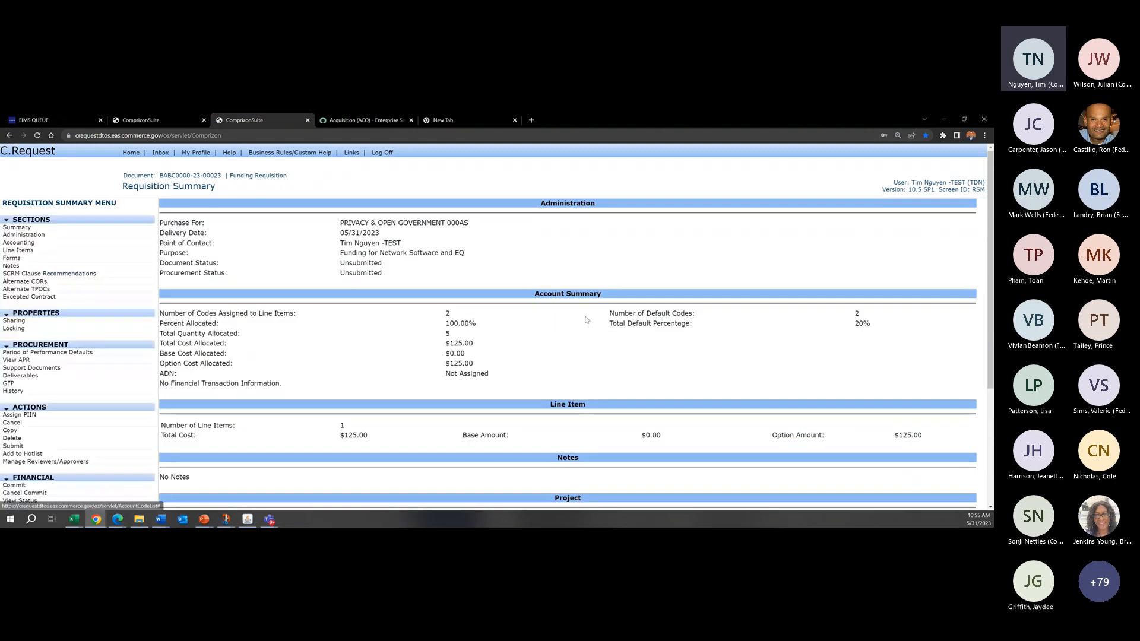
left_click(18, 250)
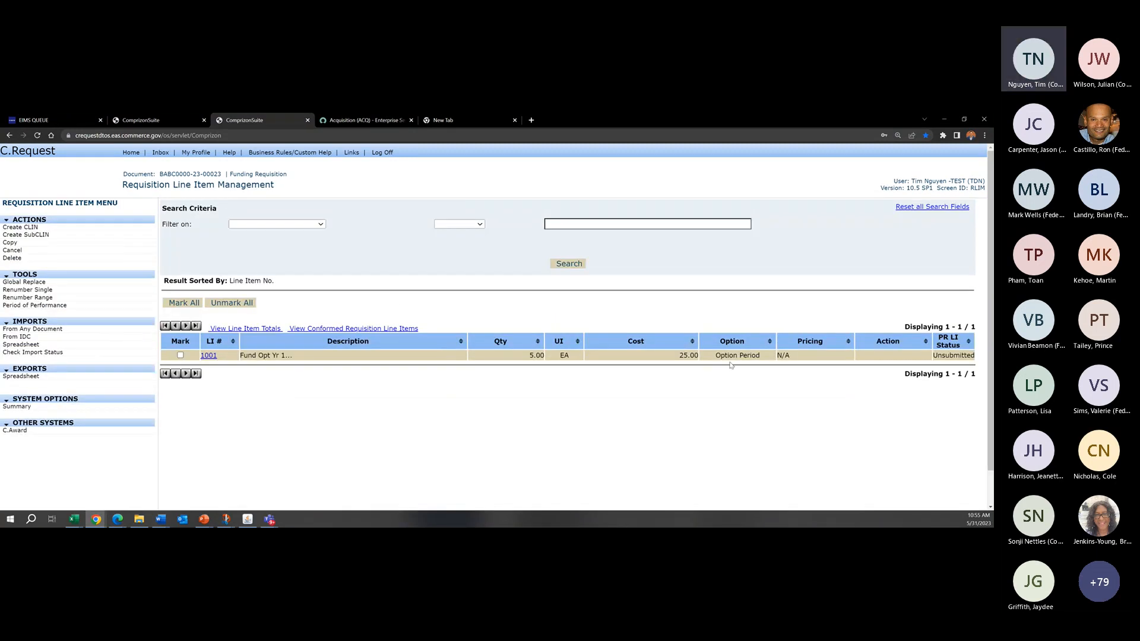
left_click(208, 355)
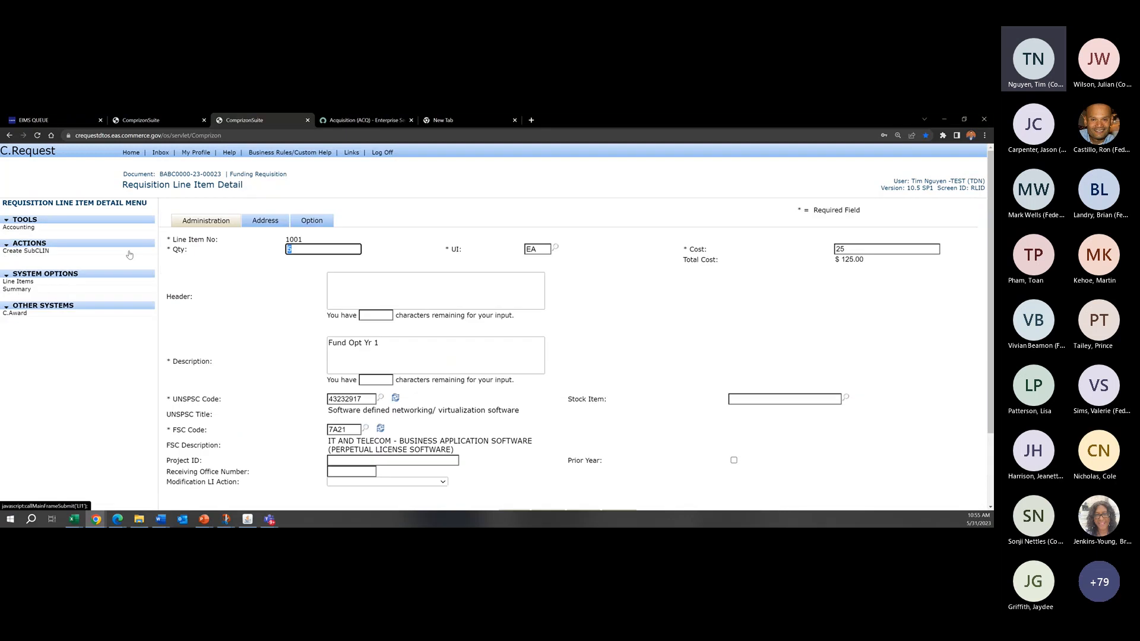
left_click(18, 232)
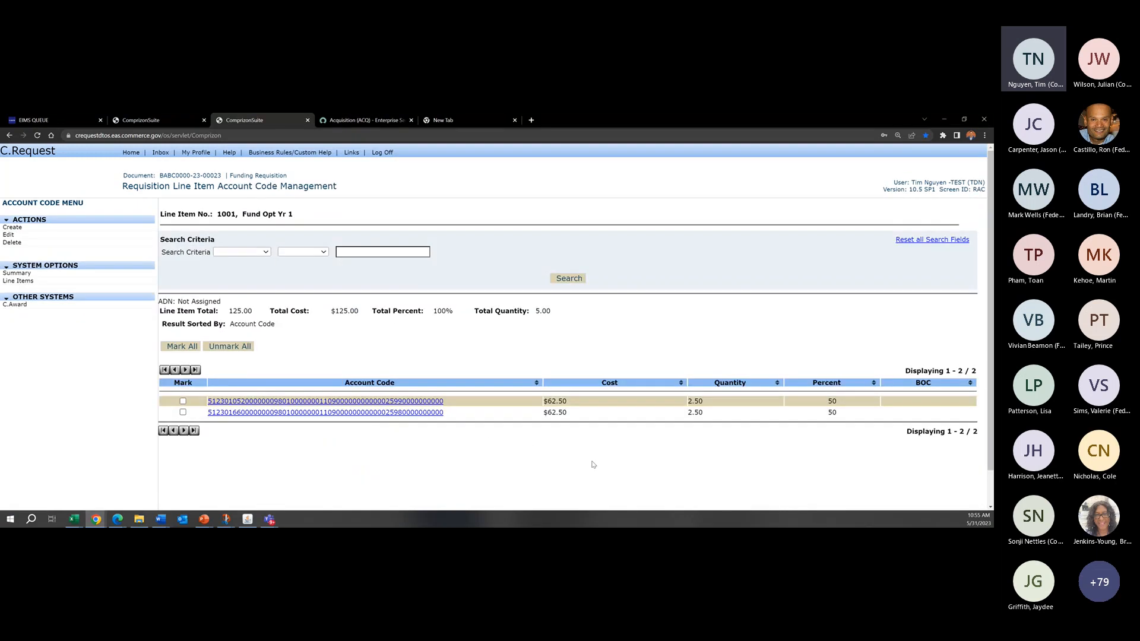
left_click(83, 274)
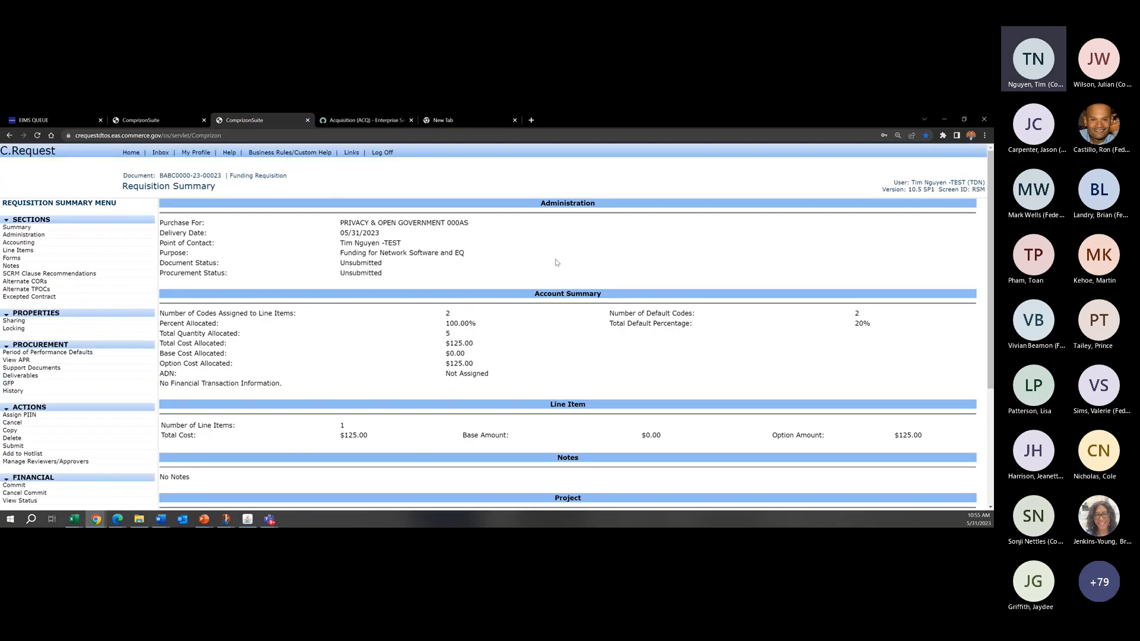
Step: Check line item 1001's option designation in the line item list, and examine its option choices and period dates
left_click(18, 250)
left_click_drag(764, 358, 716, 356)
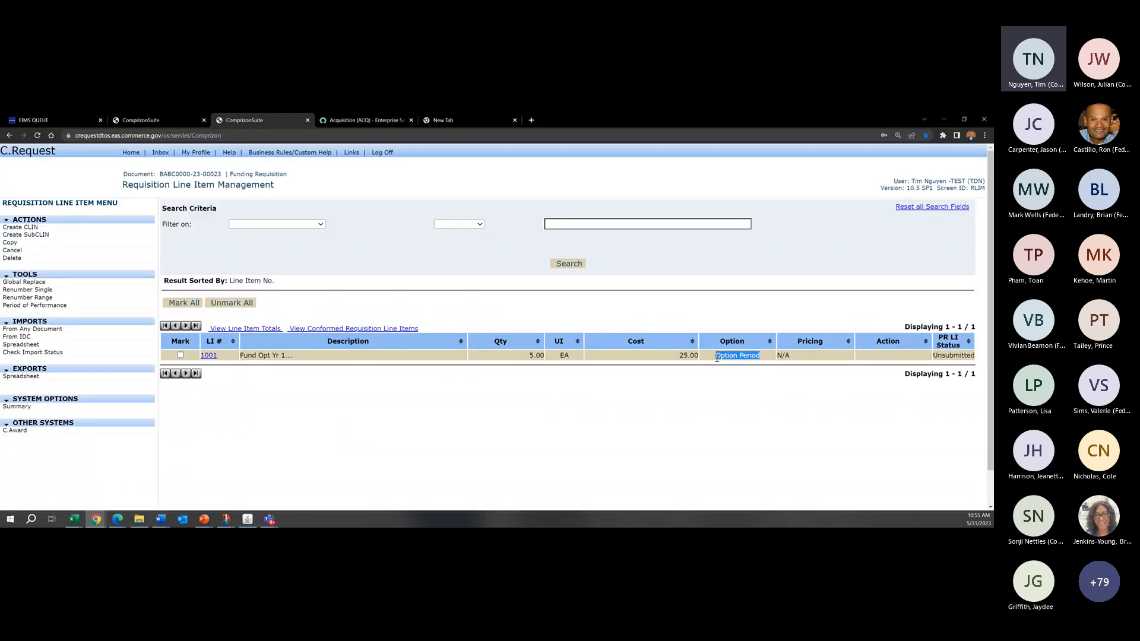
left_click(722, 358)
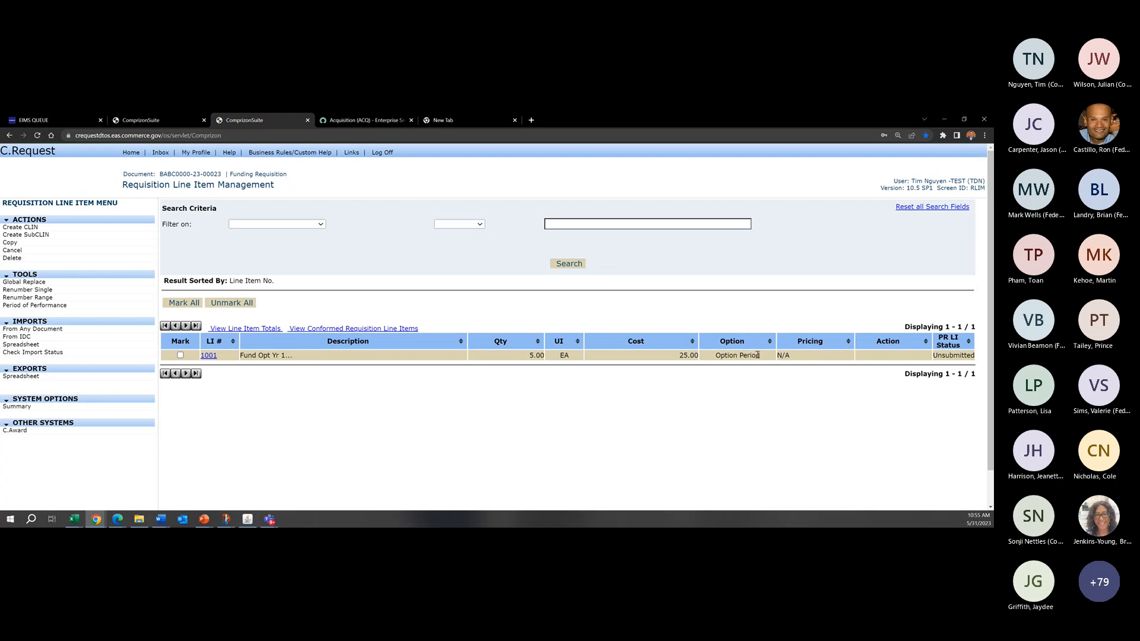
left_click_drag(765, 356, 717, 359)
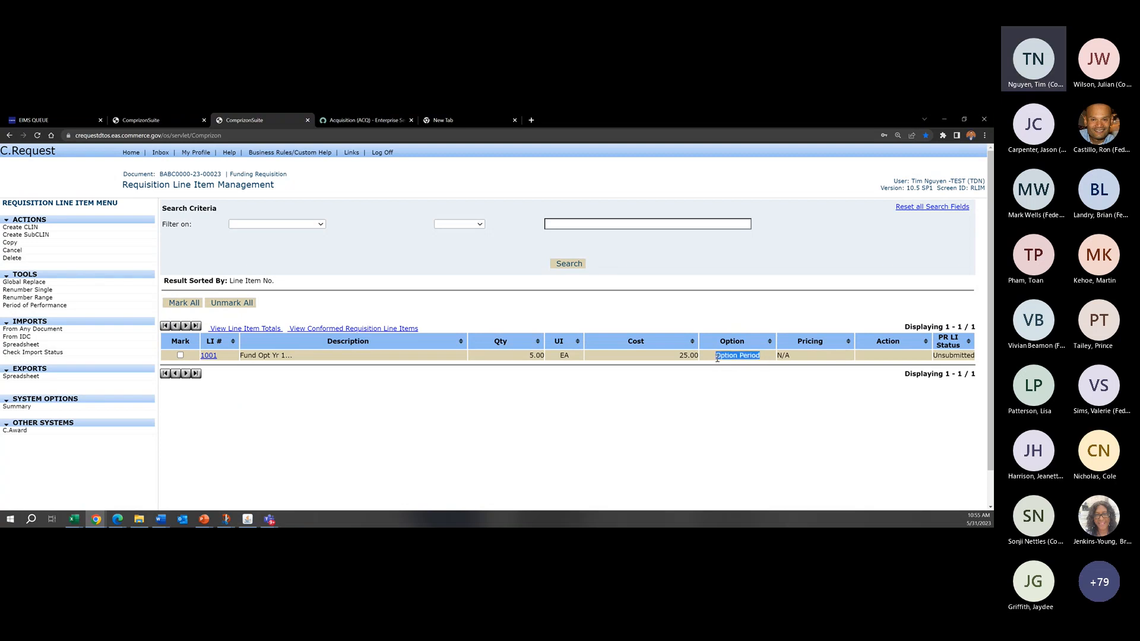
left_click(738, 359)
left_click(215, 356)
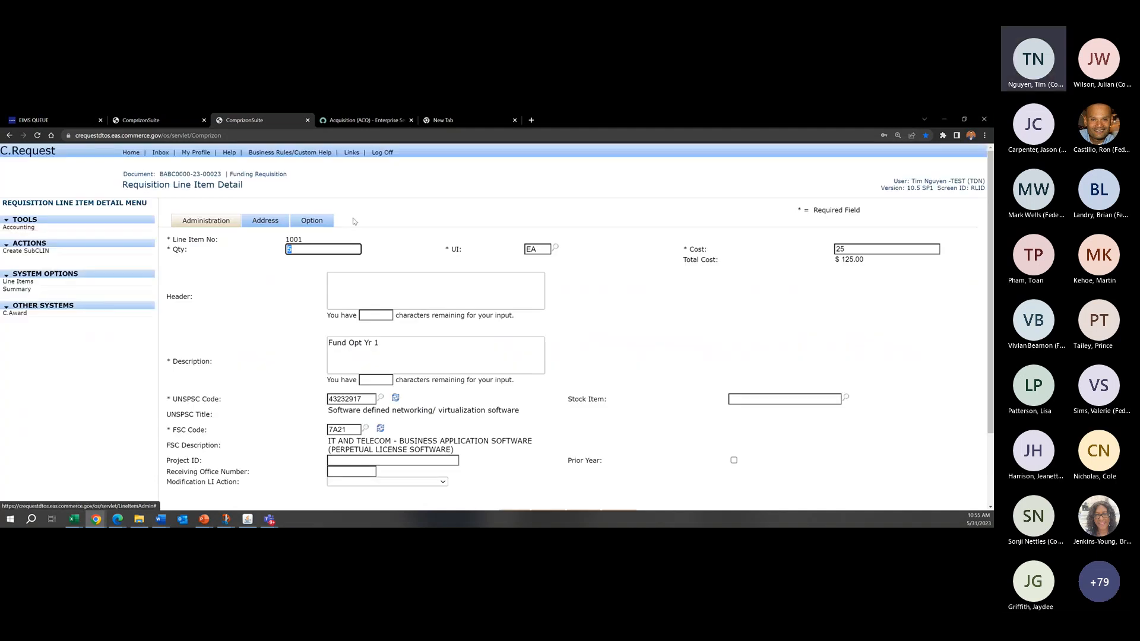
left_click(308, 222)
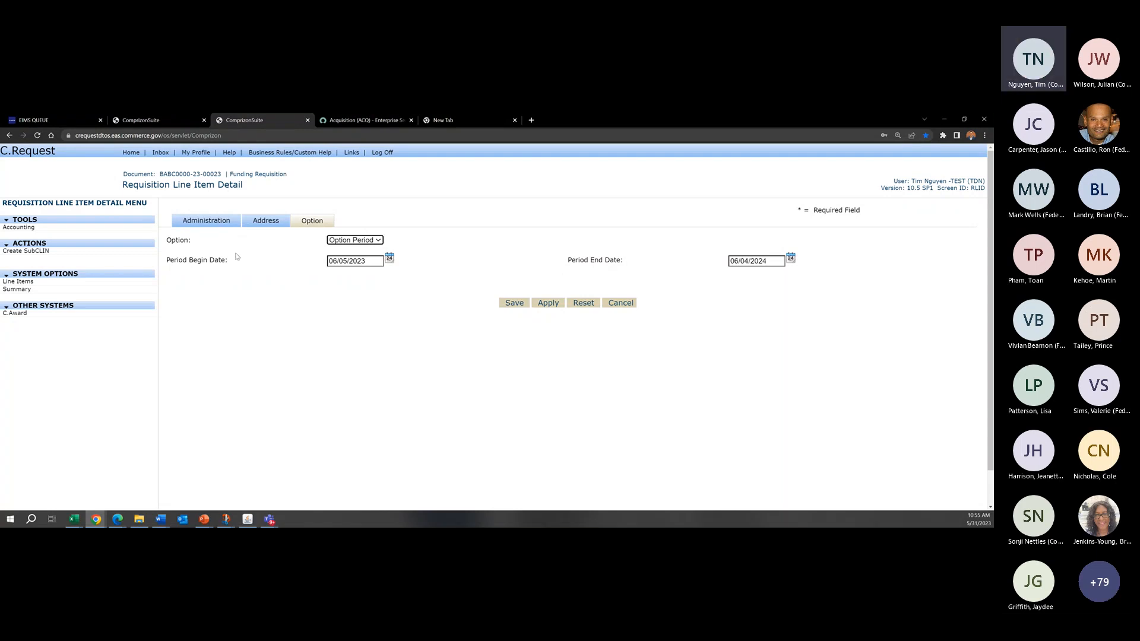
left_click(366, 243)
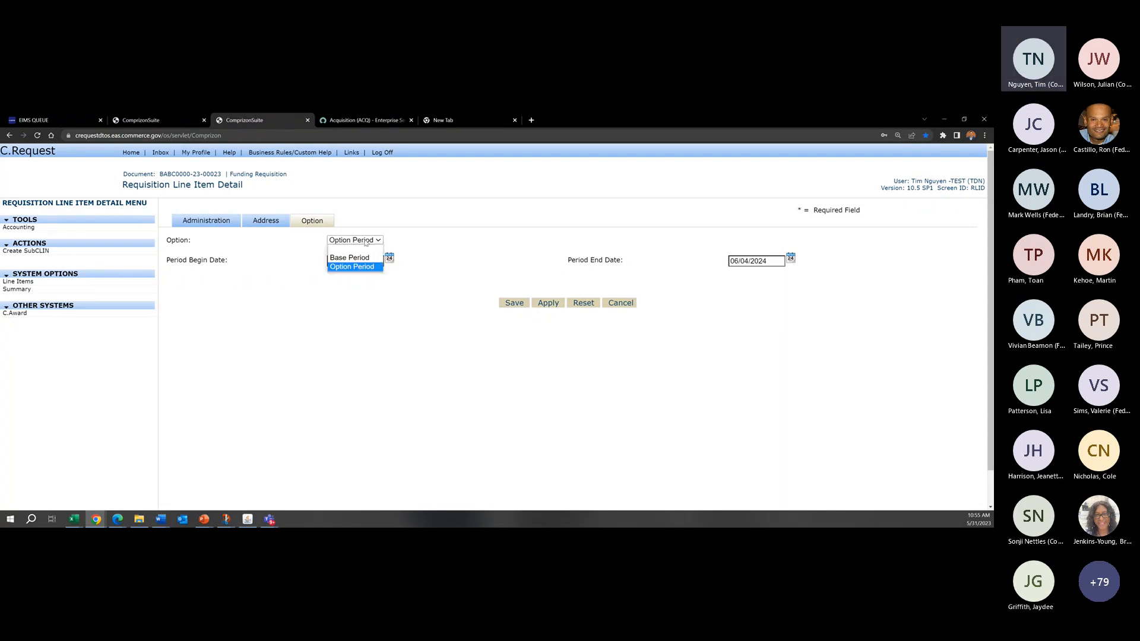
left_click(367, 243)
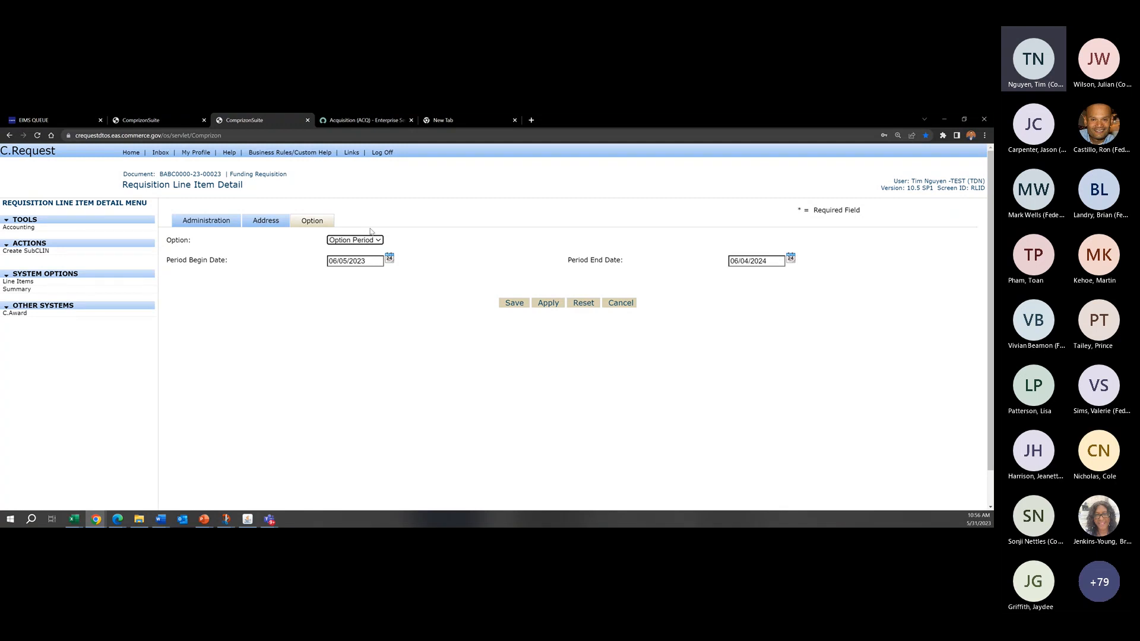
Step: Change the option of line item 1001 to Base Period
left_click(527, 237)
left_click(368, 240)
left_click(351, 249)
left_click(528, 234)
key("Tab")
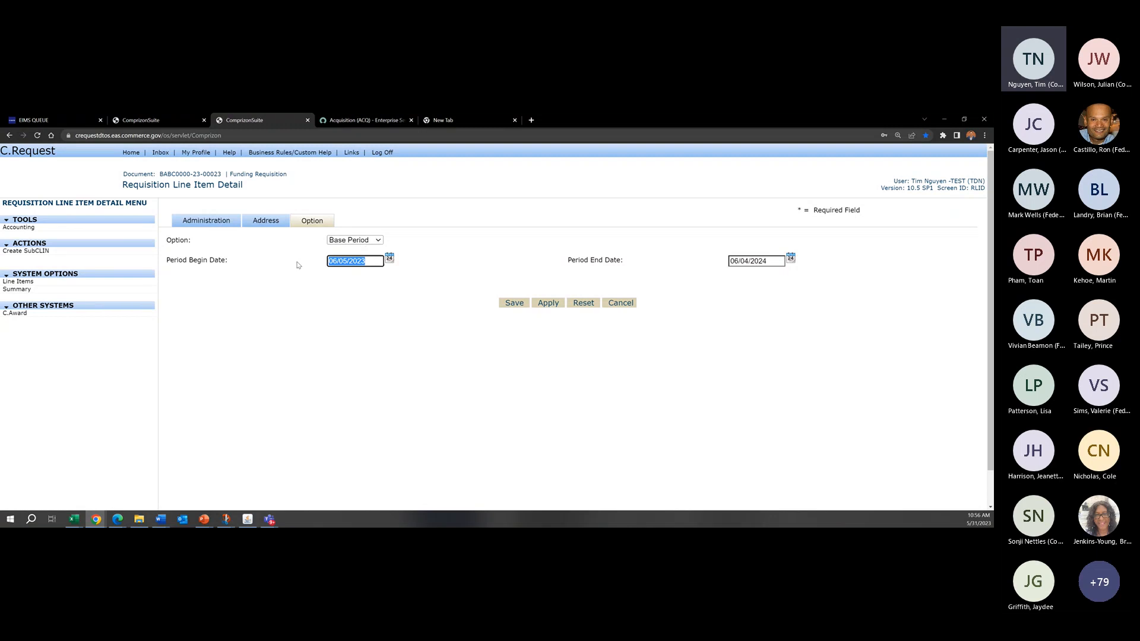
Step: Examine line item 1001's administration details and the available choices for its option
left_click(225, 224)
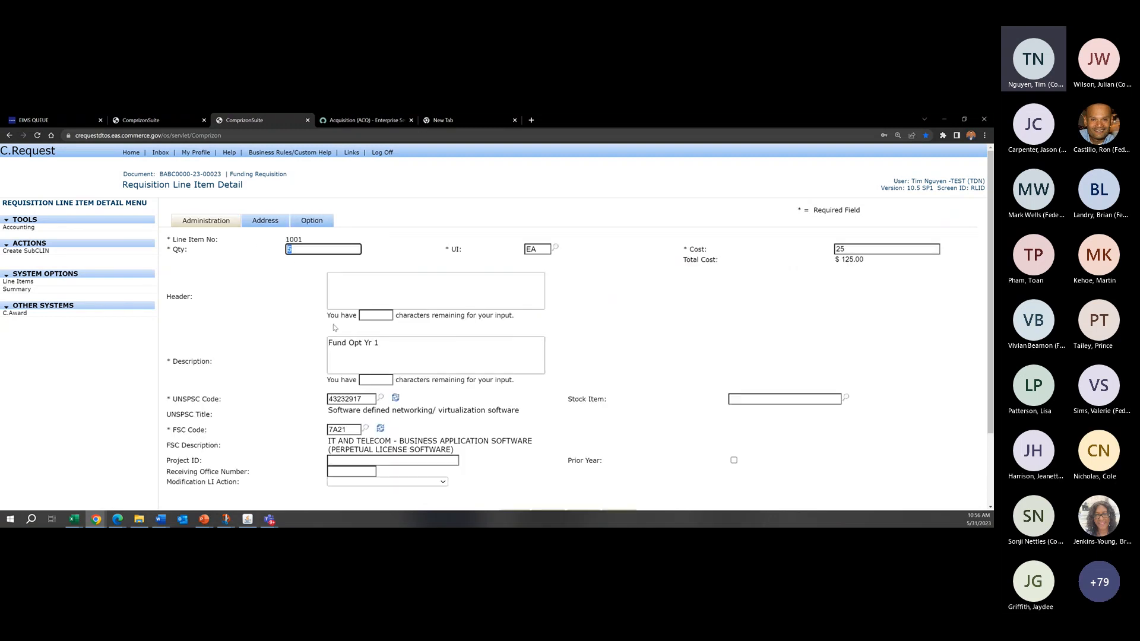
left_click(312, 221)
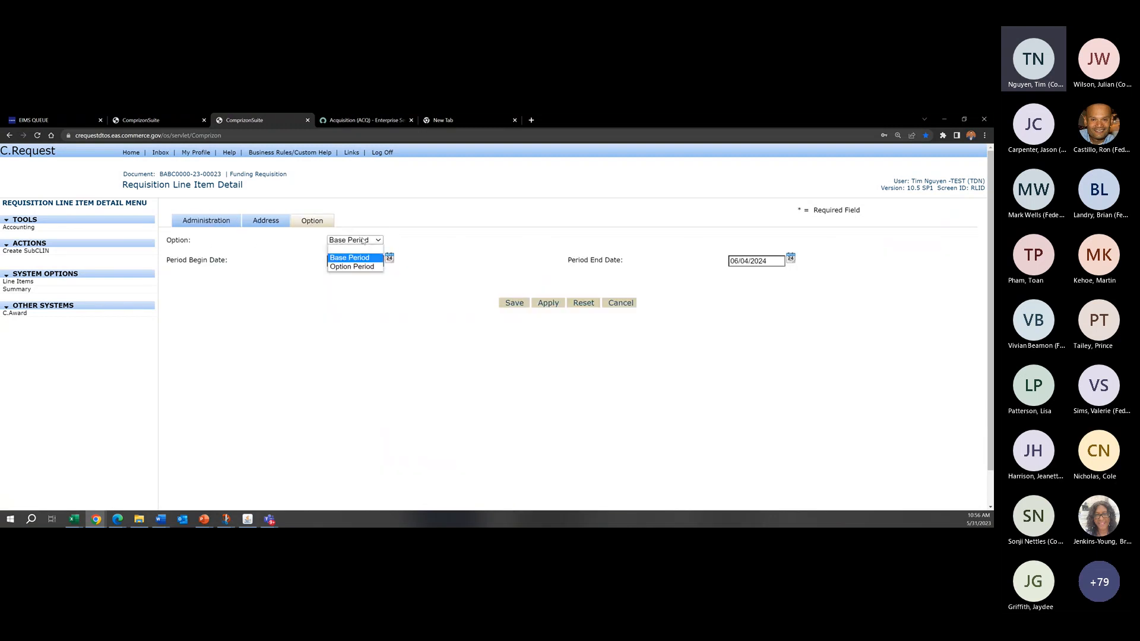
left_click(354, 239)
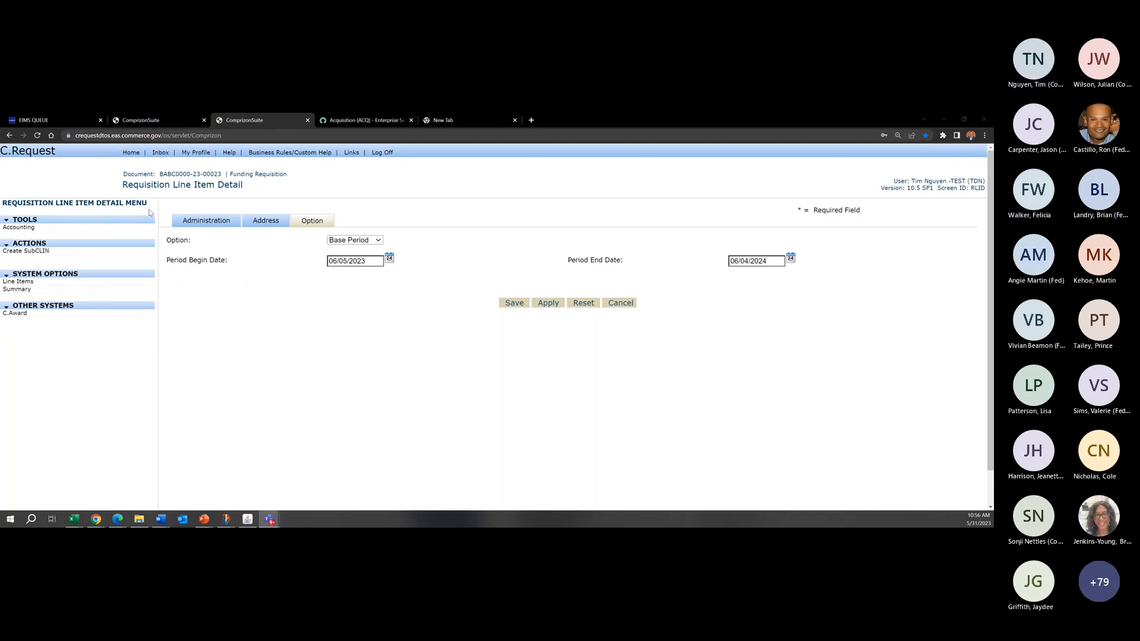
left_click(589, 178)
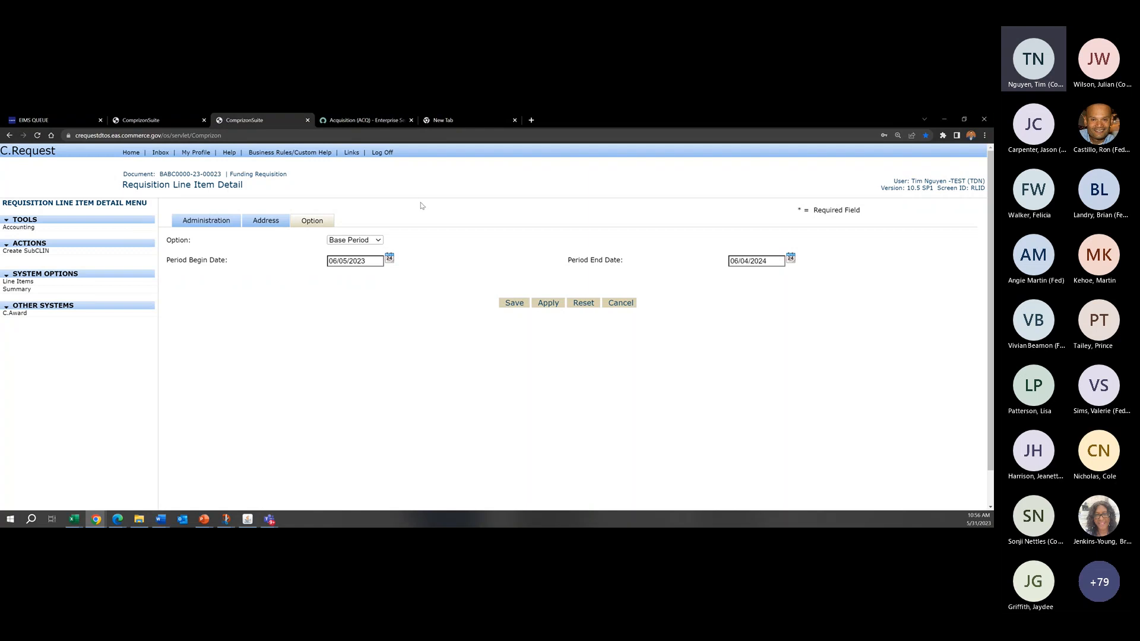
left_click(378, 241)
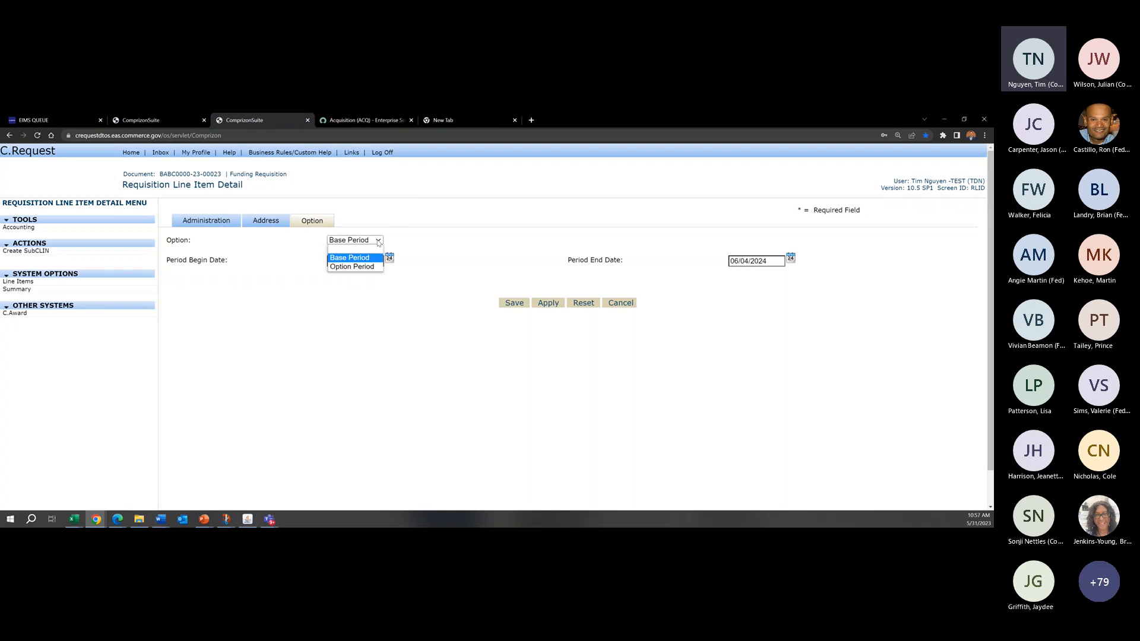
left_click(411, 198)
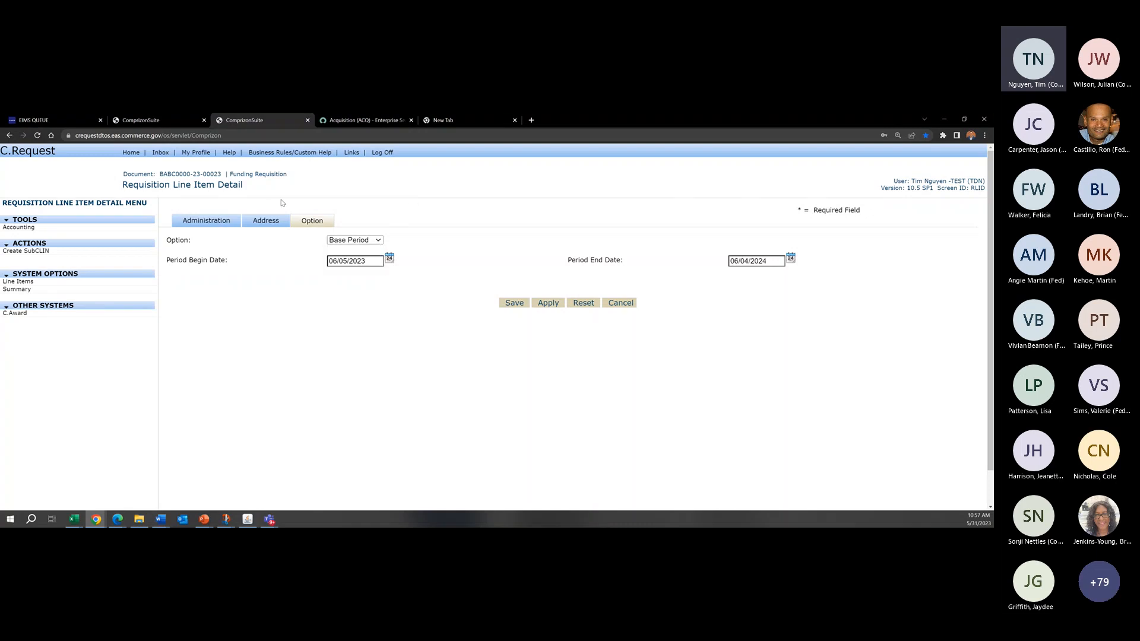
left_click(378, 240)
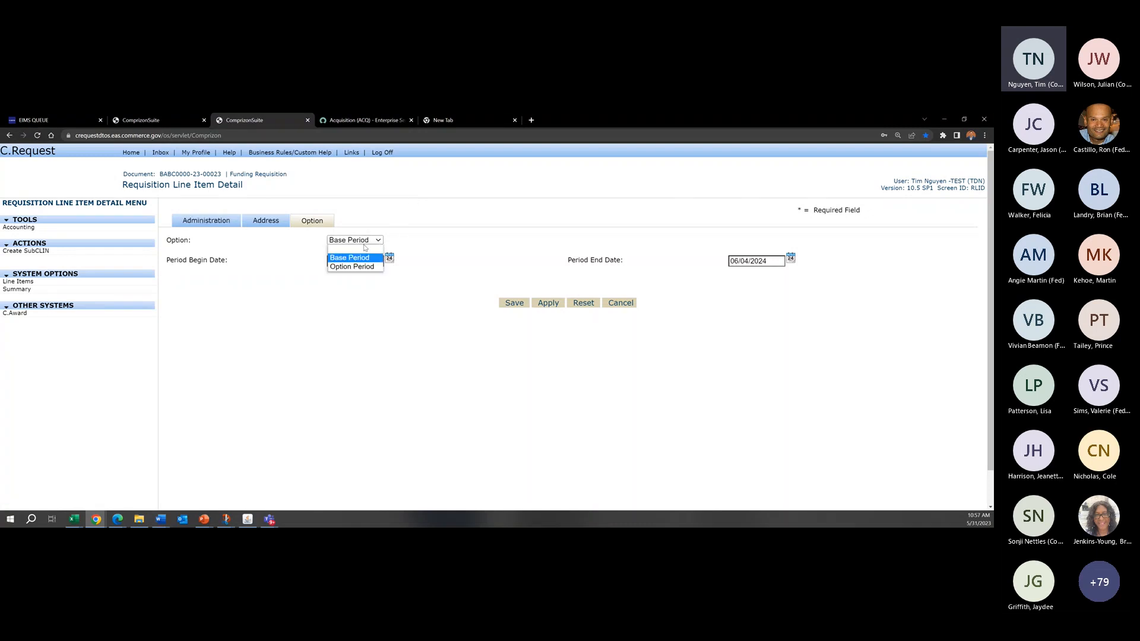
left_click(516, 197)
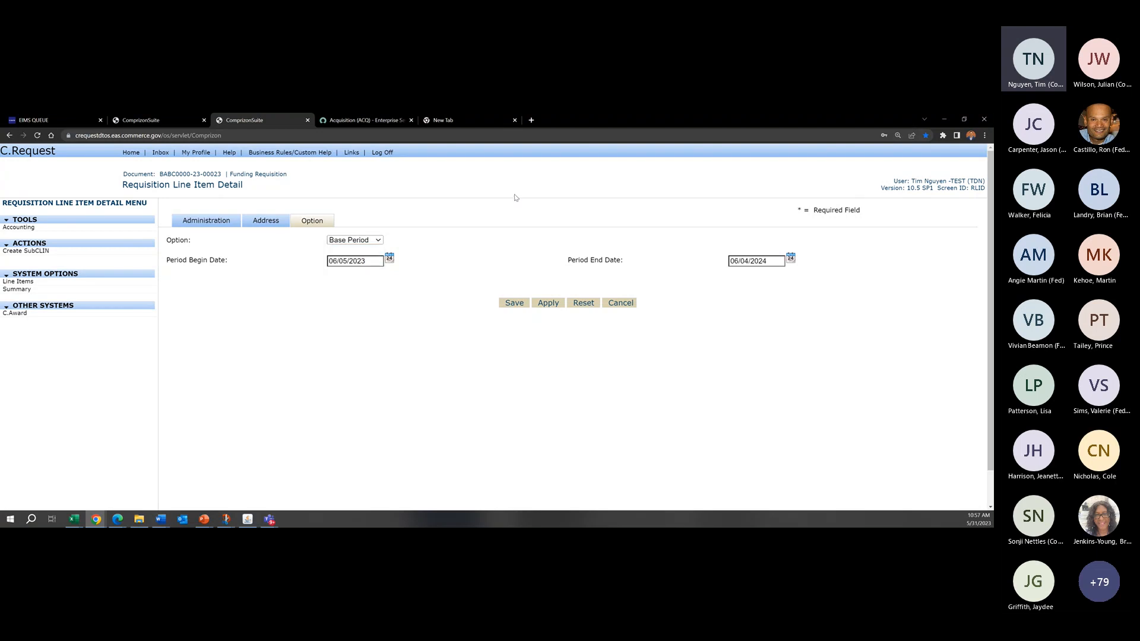
Step: Blank out the option and both period dates of line item 1001 and apply the change
left_click(376, 241)
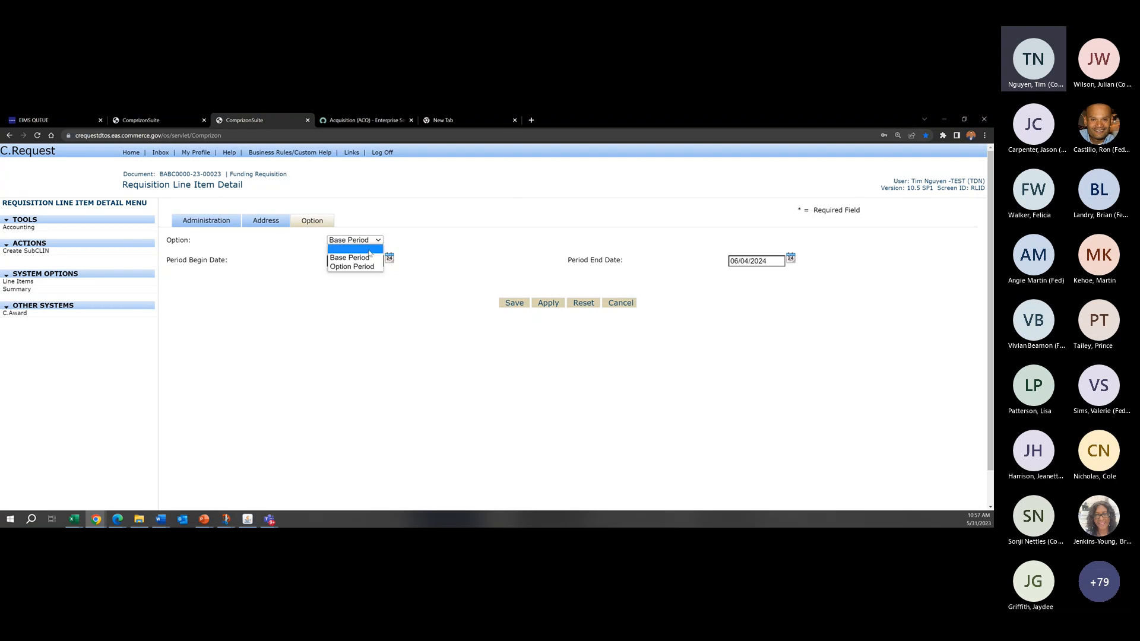
left_click(364, 248)
left_click_drag(375, 261, 224, 265)
key("BackSpace")
left_click_drag(767, 261, 659, 262)
key("BackSpace")
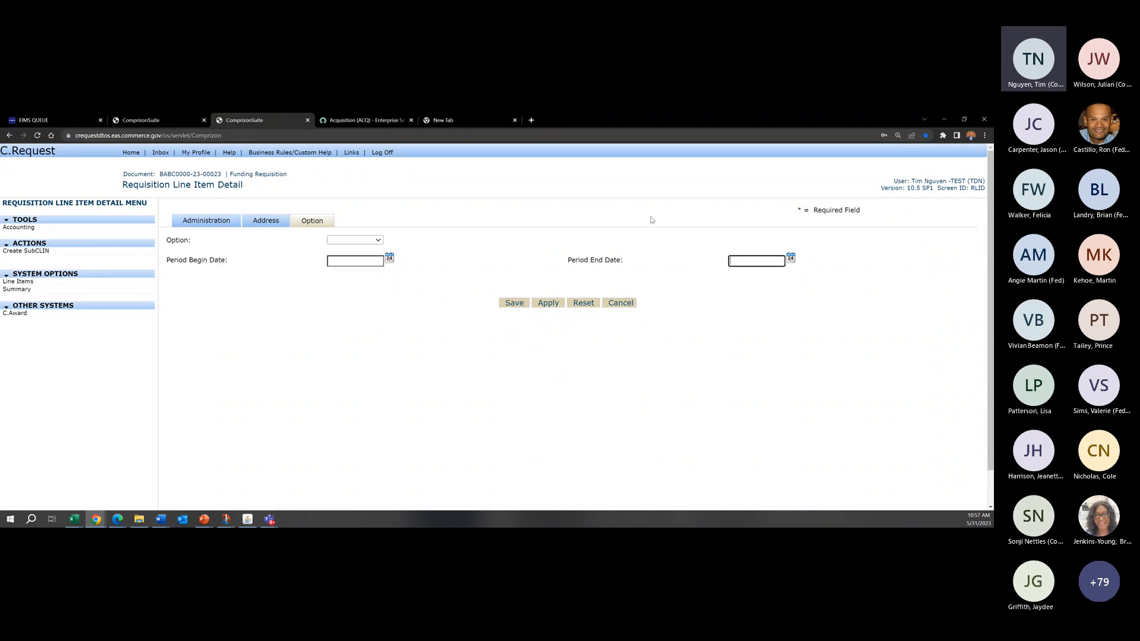
left_click(547, 303)
left_click(547, 304)
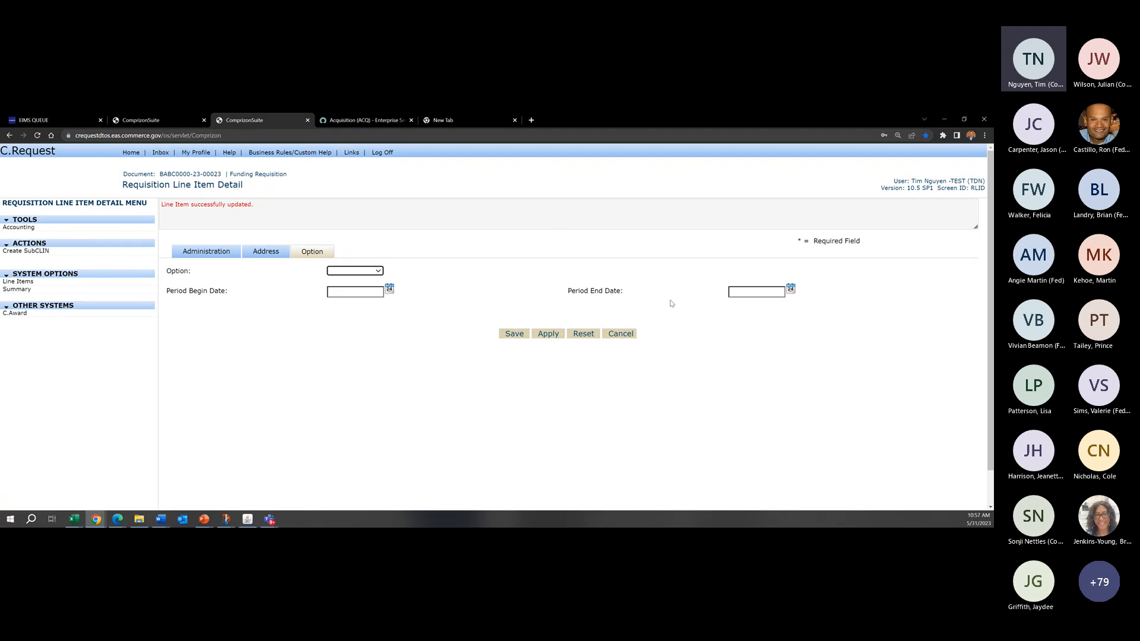
Step: Make line item 1001 an Option Period running from 05/31/2023 to 05/31/2024 and save it
left_click(366, 273)
left_click(357, 297)
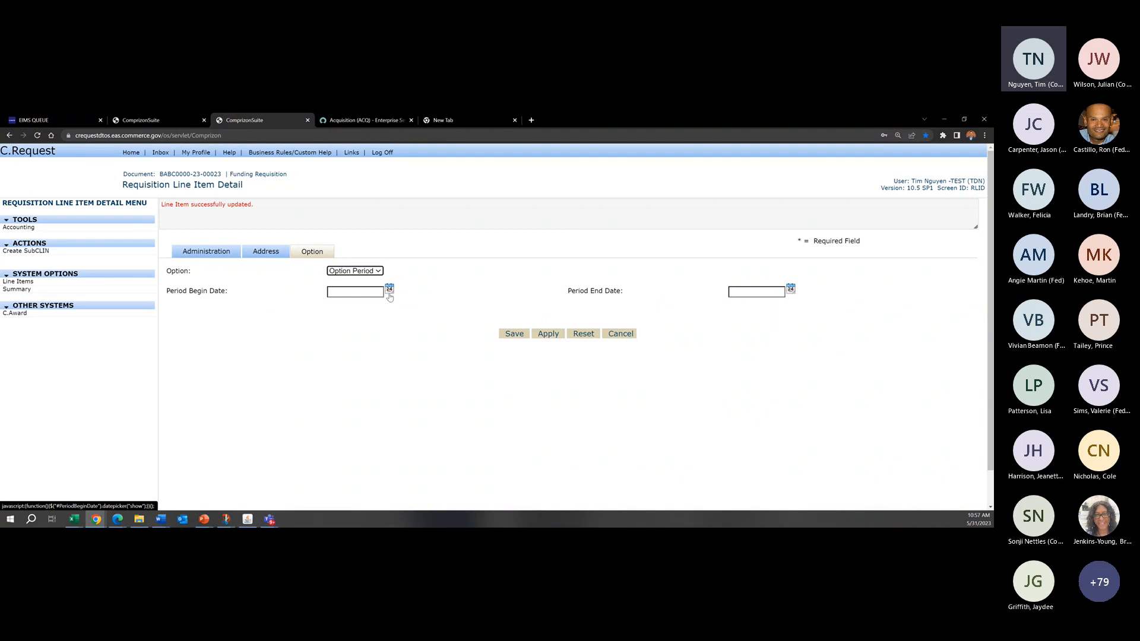
left_click(389, 294)
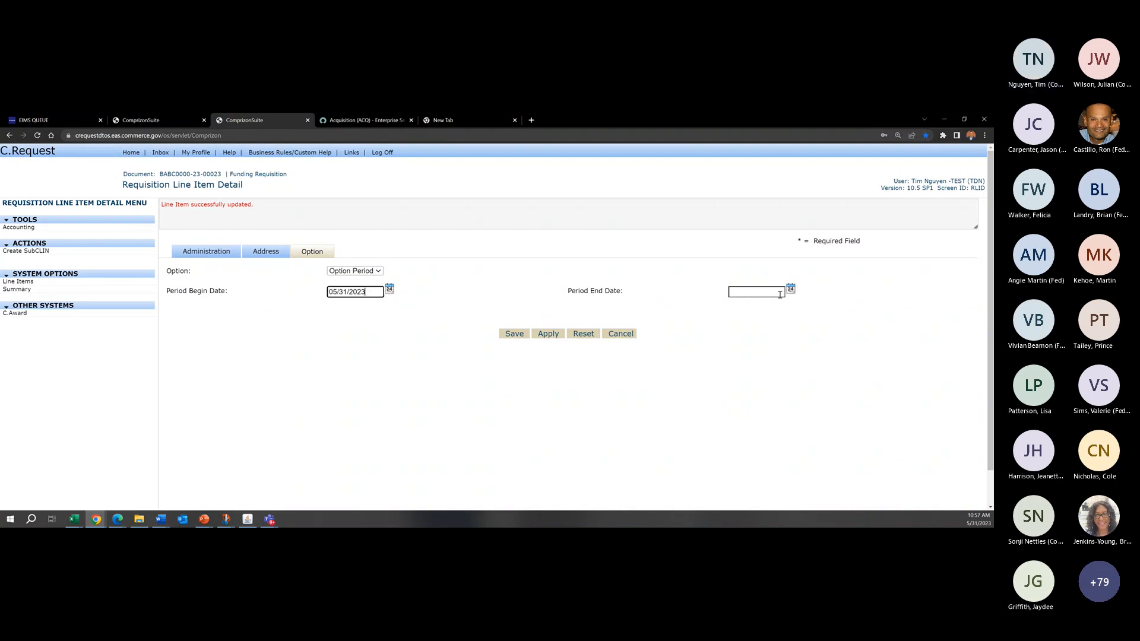
triple_click(357, 292)
key("ctrl+c")
left_click(756, 295)
key("ctrl+v")
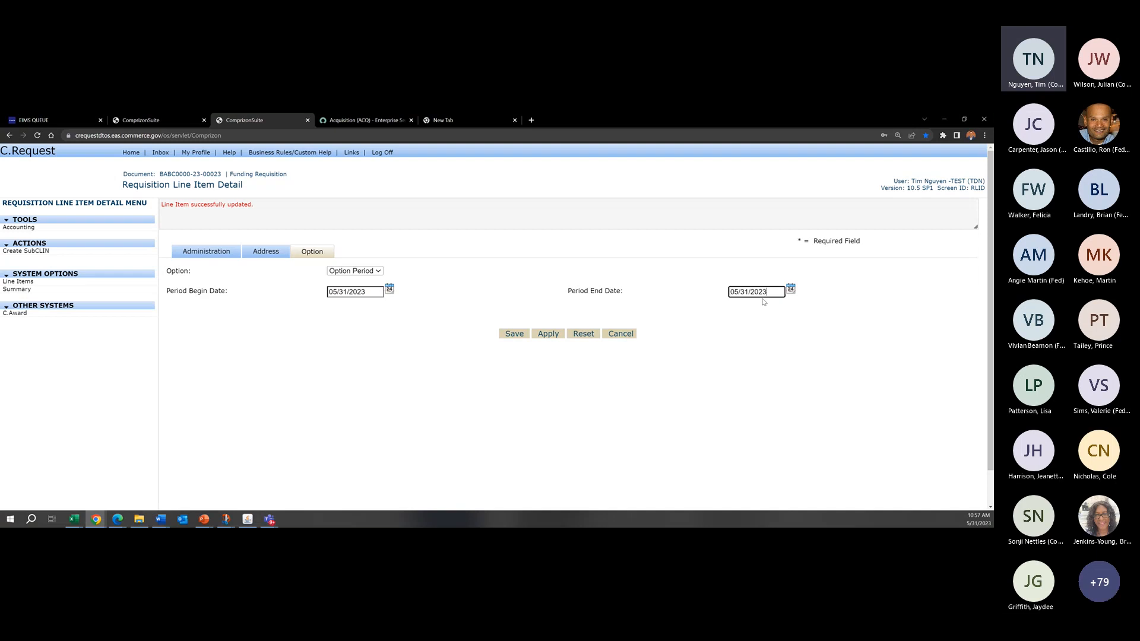
key("BackSpace")
left_click(515, 333)
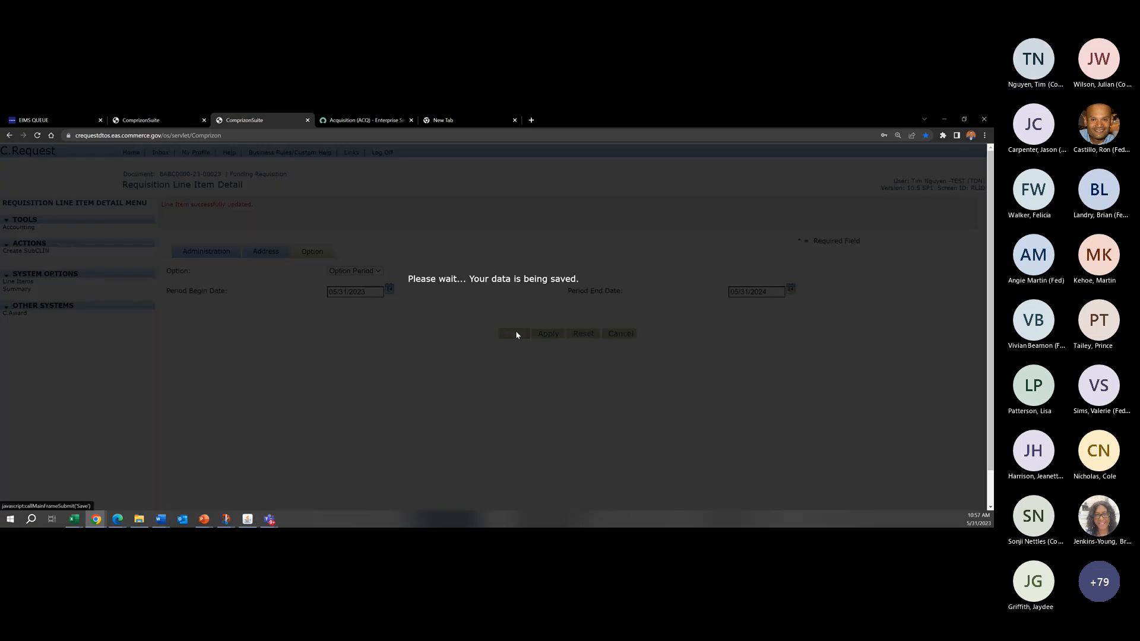
Step: Review the option cost allocation and line item amounts on the requisition summary
left_click(17, 407)
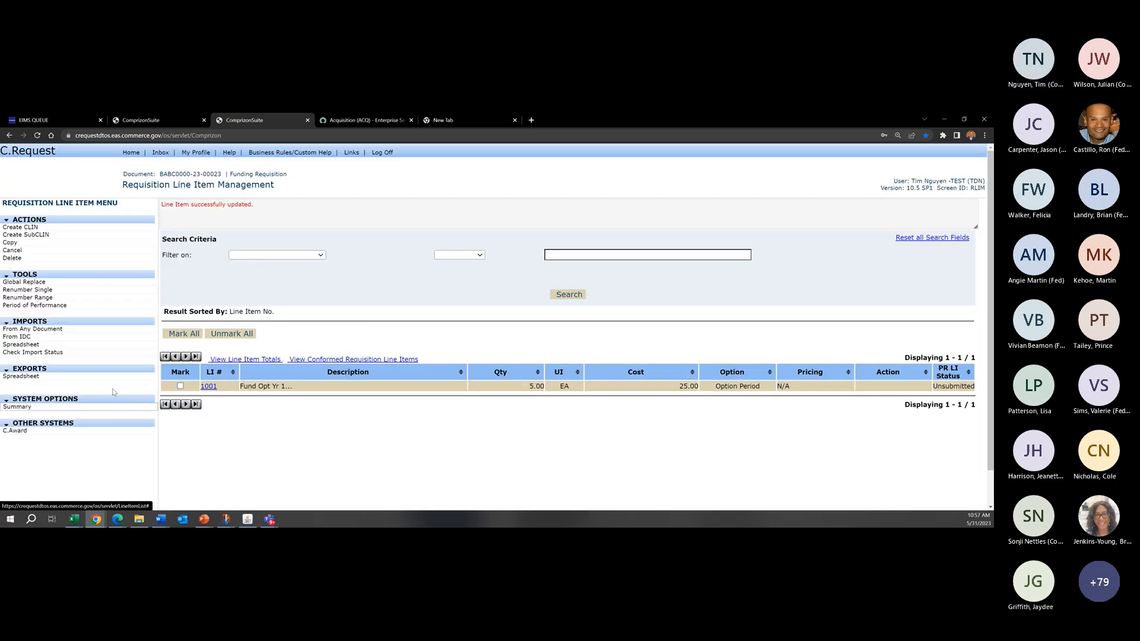
scroll(455, 351, "down", 5)
scroll(309, 258, "up", 5)
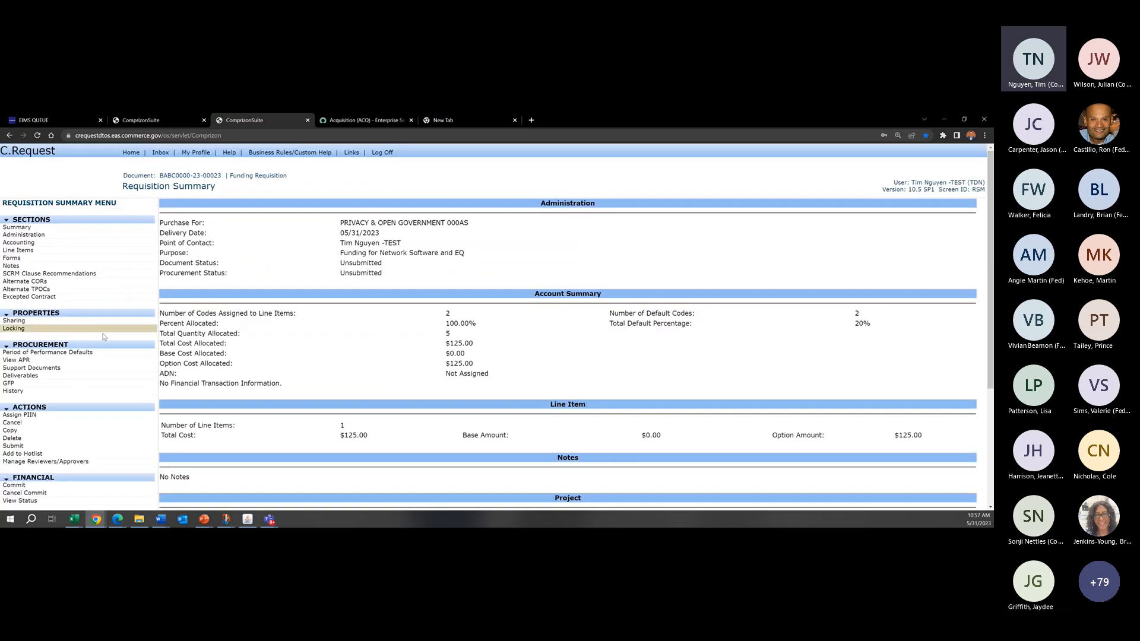
scroll(481, 304, "down", 2)
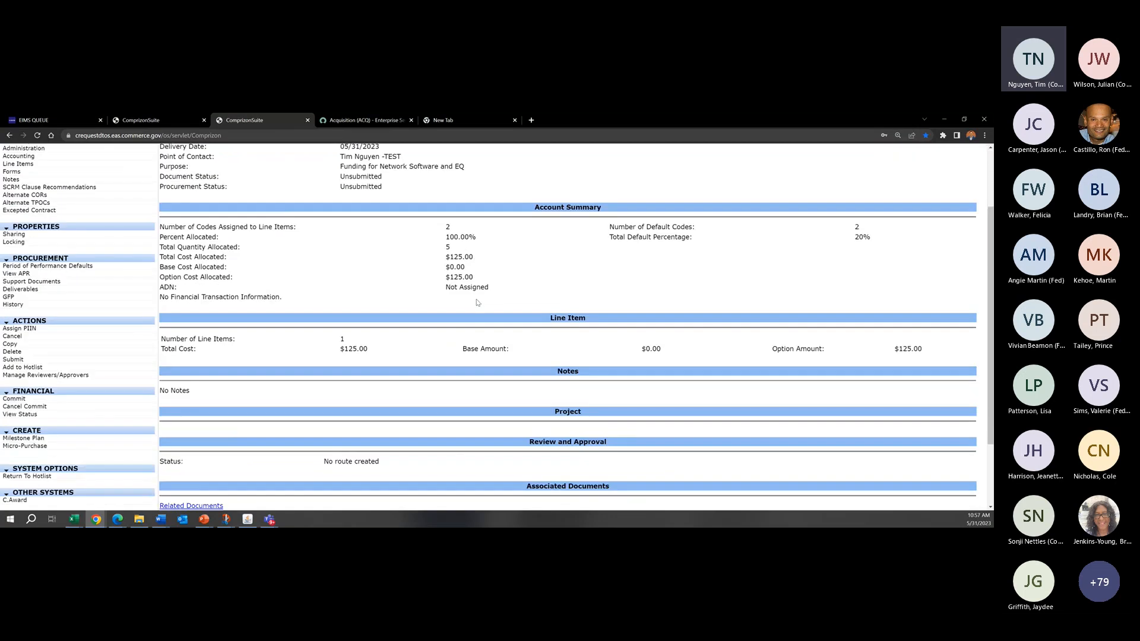
Step: Deactivate the three Commit Requisition validations, lv_OS_commit, lv_DetectSpecChar and lv_DupSuppDocs, in Local Validation Management
scroll(266, 315, "up", 2)
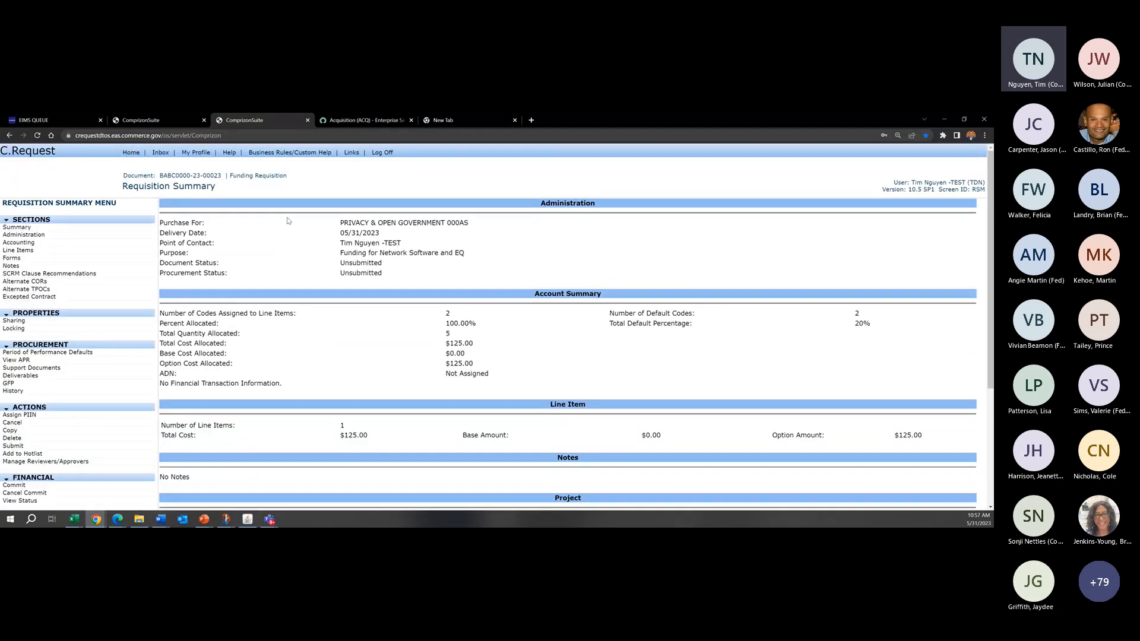
left_click(131, 153)
left_click(58, 445)
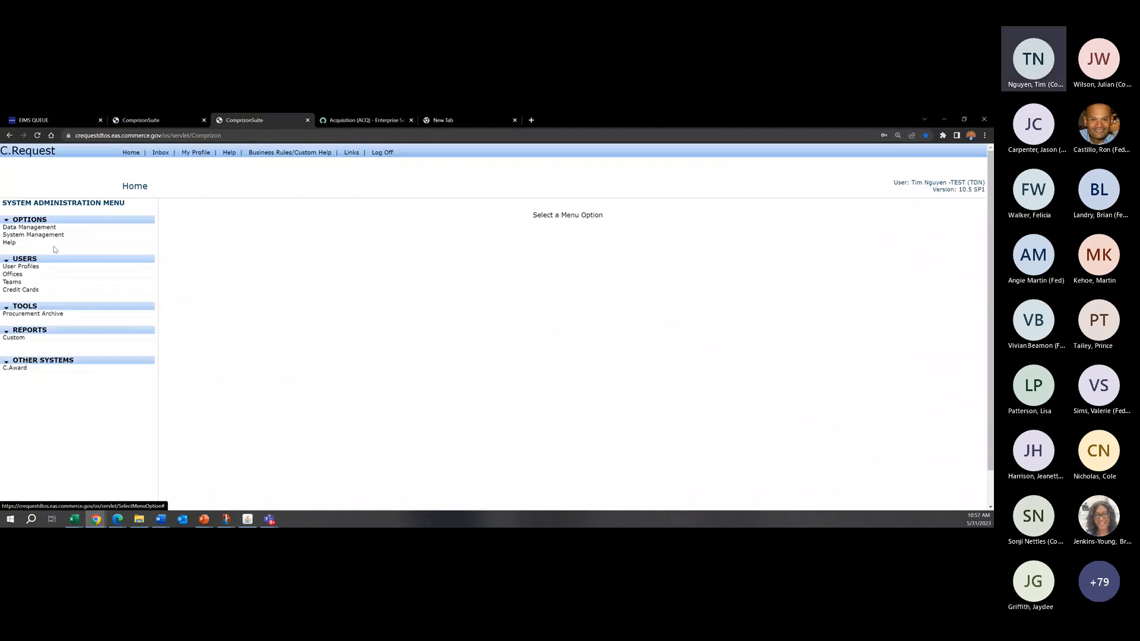
left_click(33, 235)
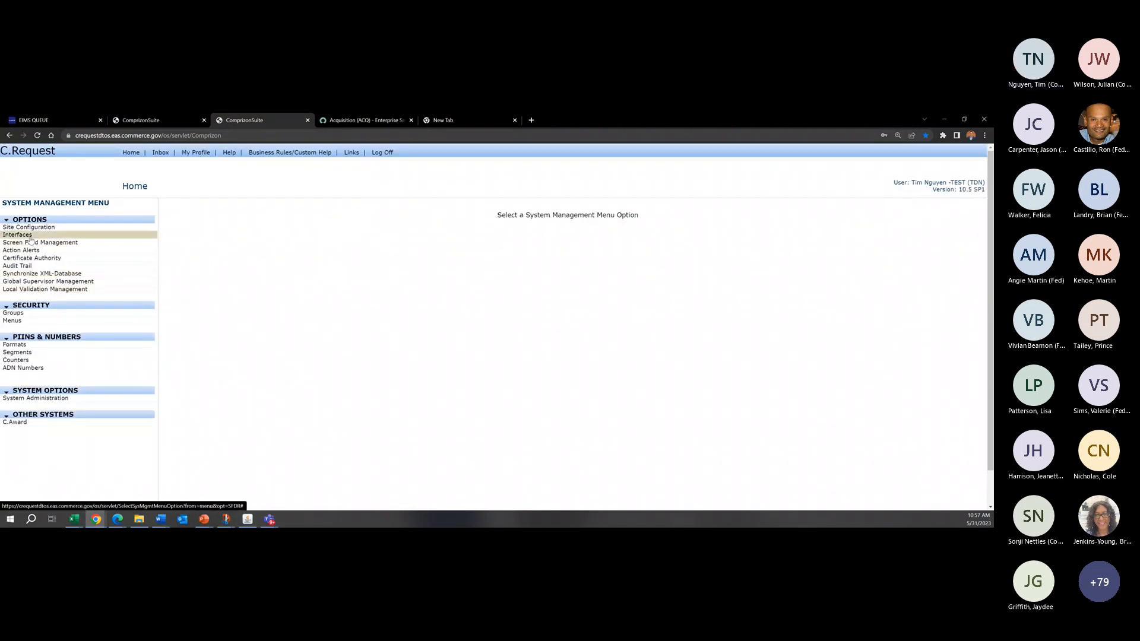
left_click(70, 291)
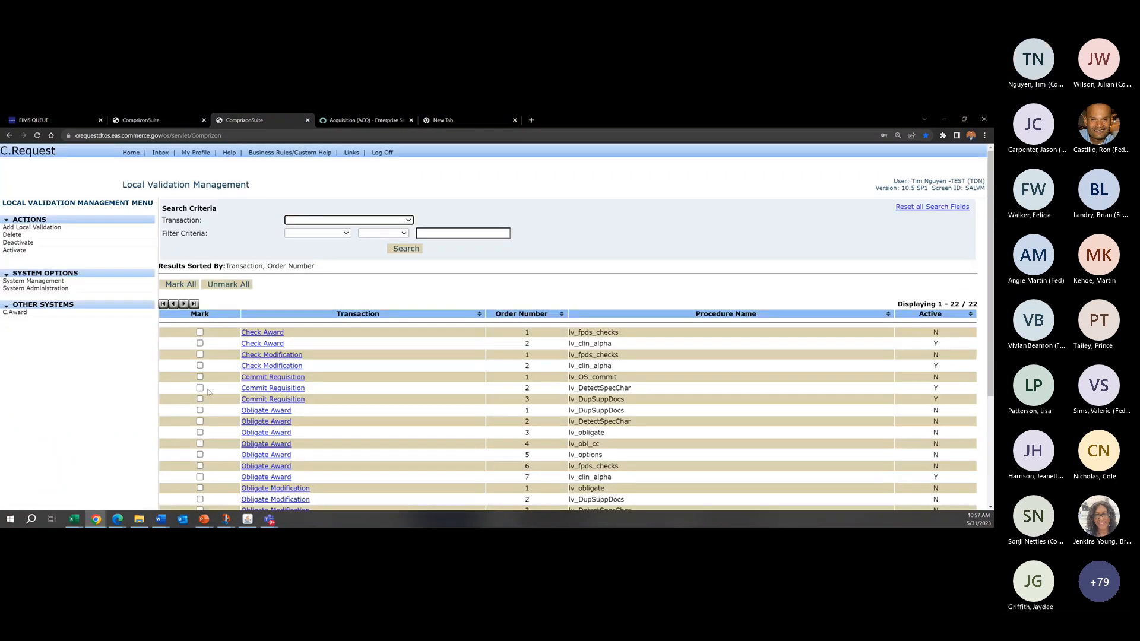
left_click(201, 388)
left_click(200, 399)
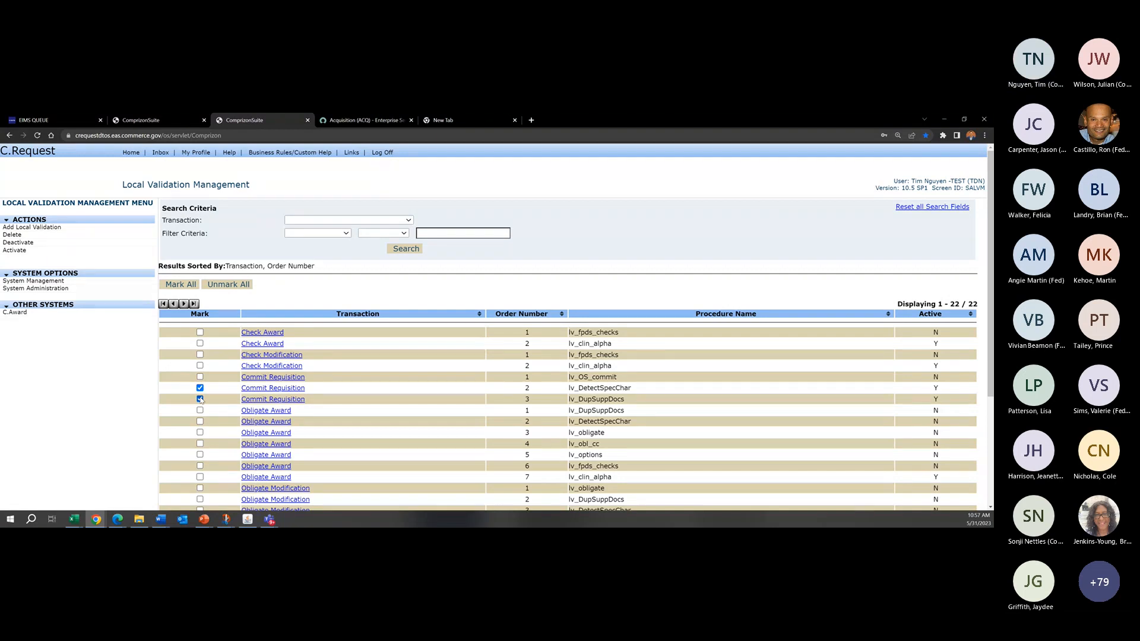
left_click(200, 377)
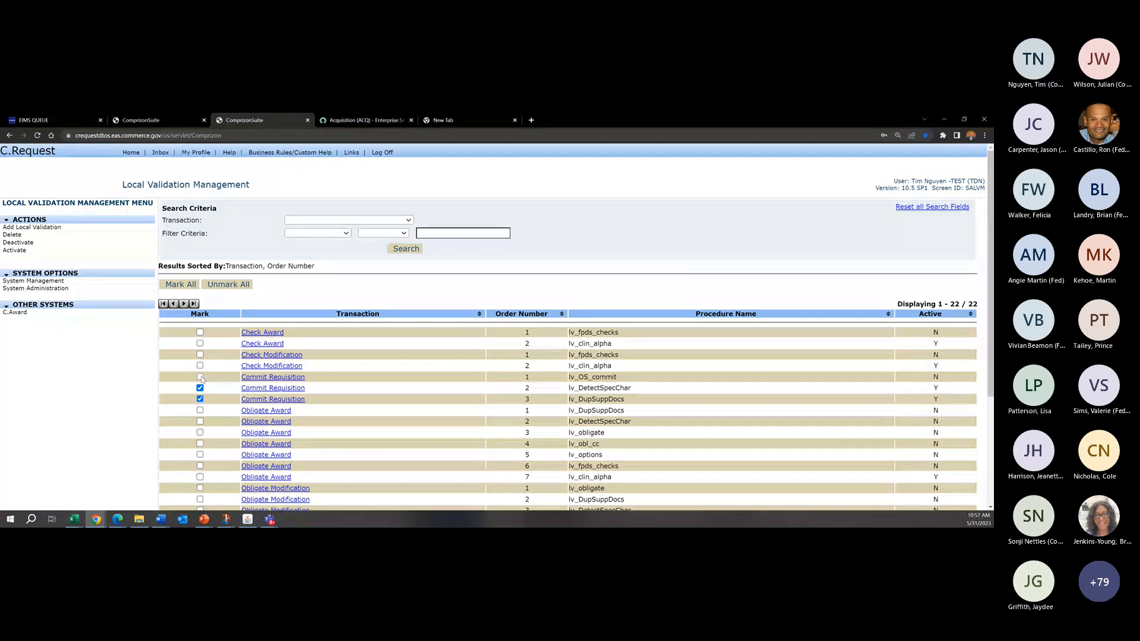
left_click(64, 244)
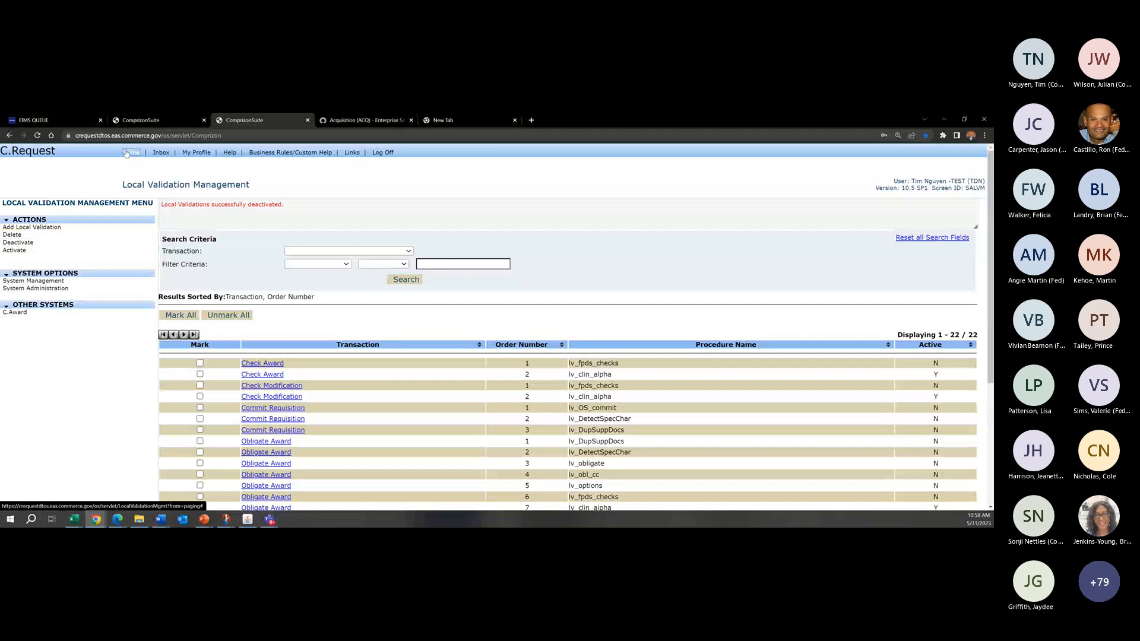
Step: Reopen the Funding Requisition from the recently accessed documents sorted by last update, and look over its line items before returning to the summary
left_click(129, 152)
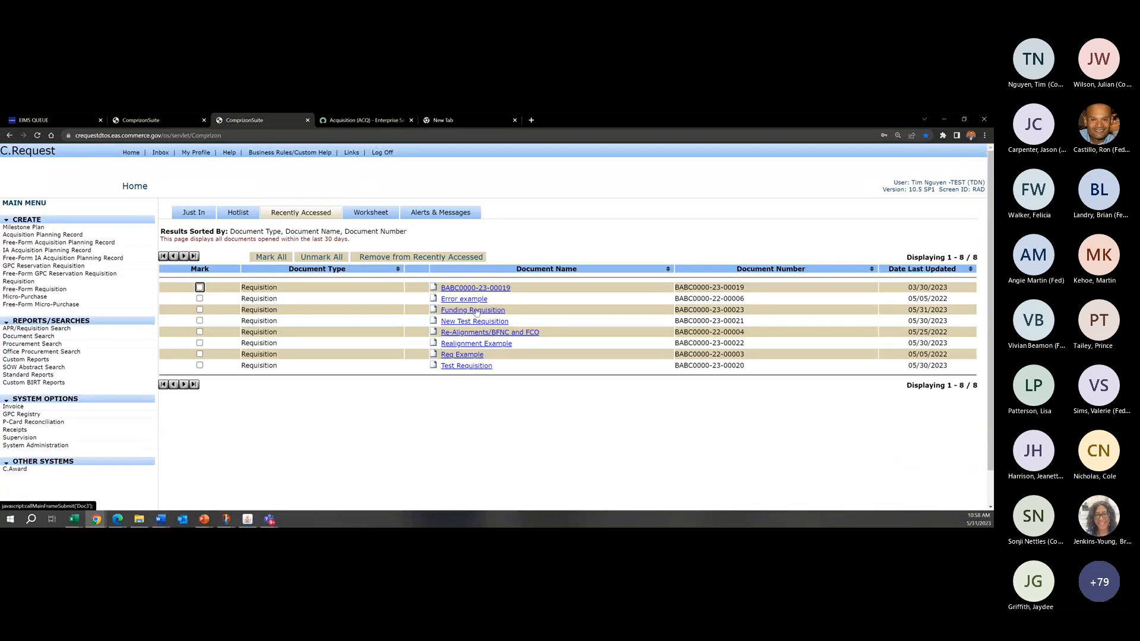
left_click(952, 270)
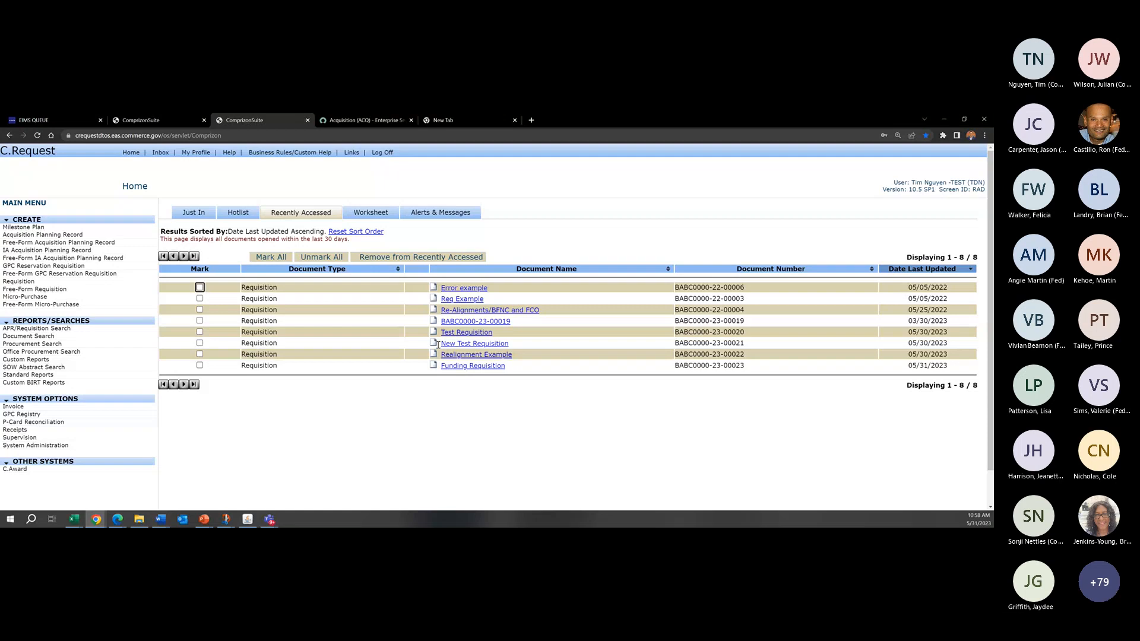
left_click(472, 368)
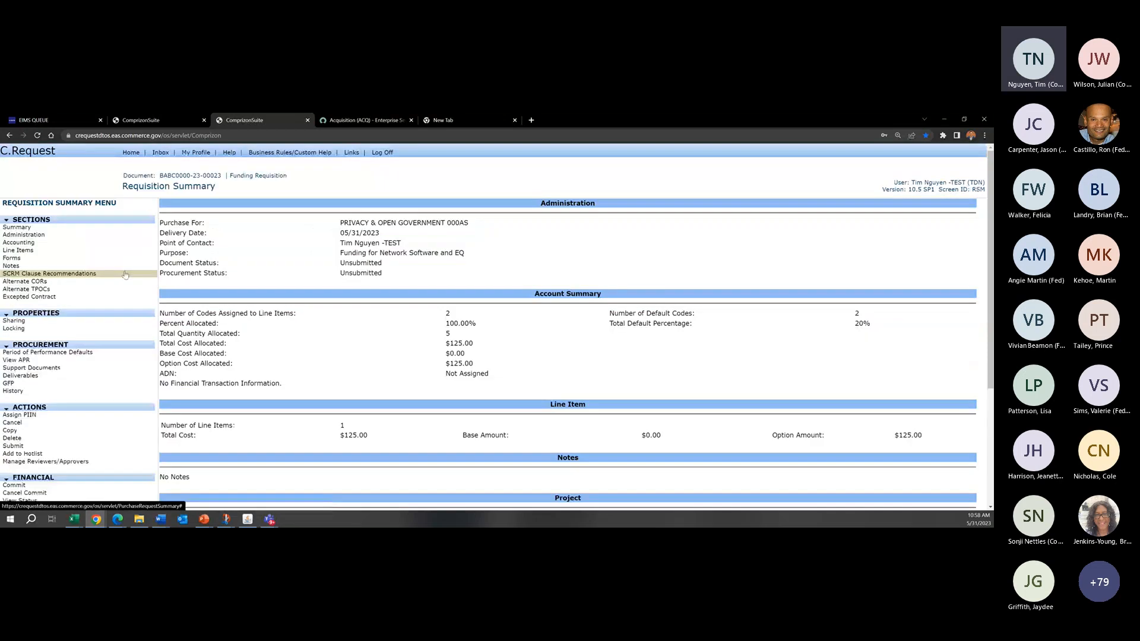
left_click(89, 250)
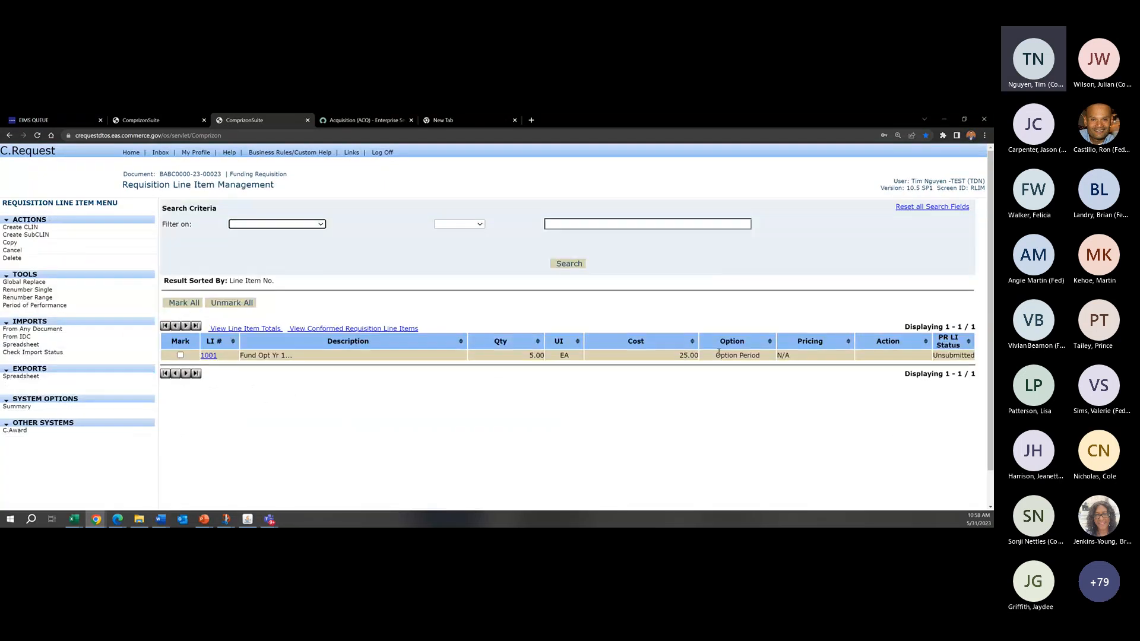
left_click(36, 409)
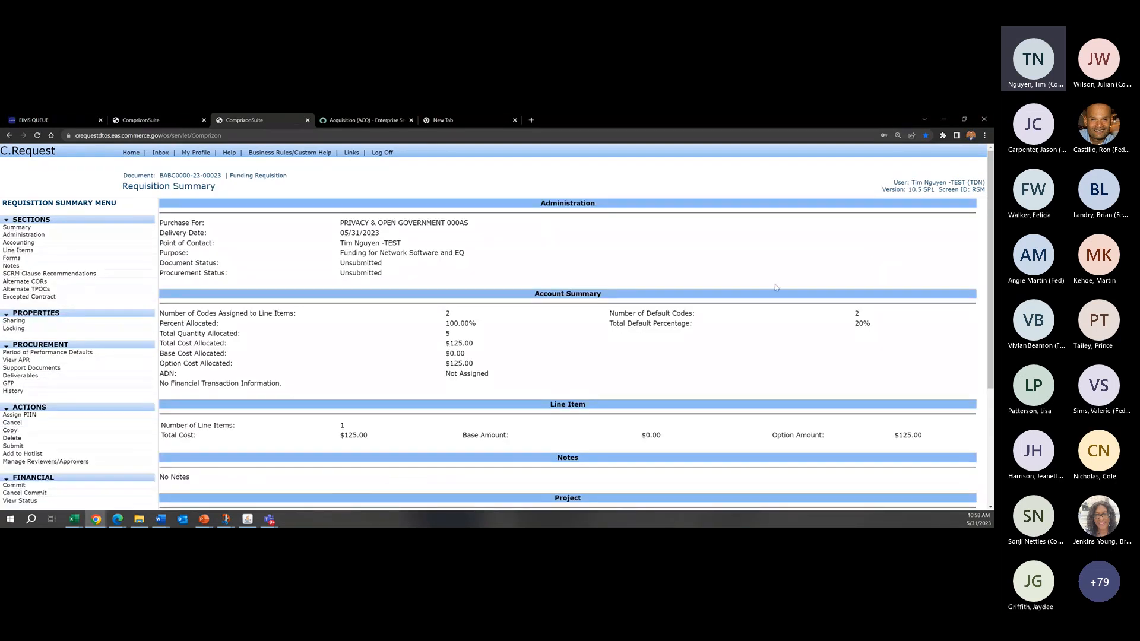
Step: Run the commit validations for the Funding Requisition, dismiss the report and examine the commitment amount
scroll(776, 288, "down", 3)
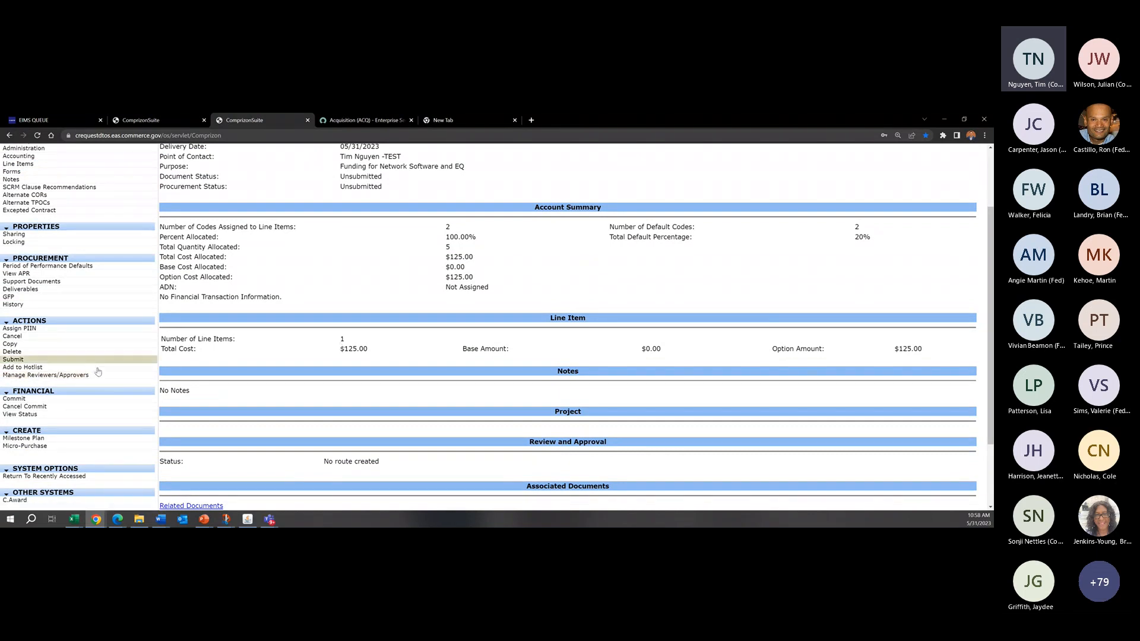
left_click(62, 378)
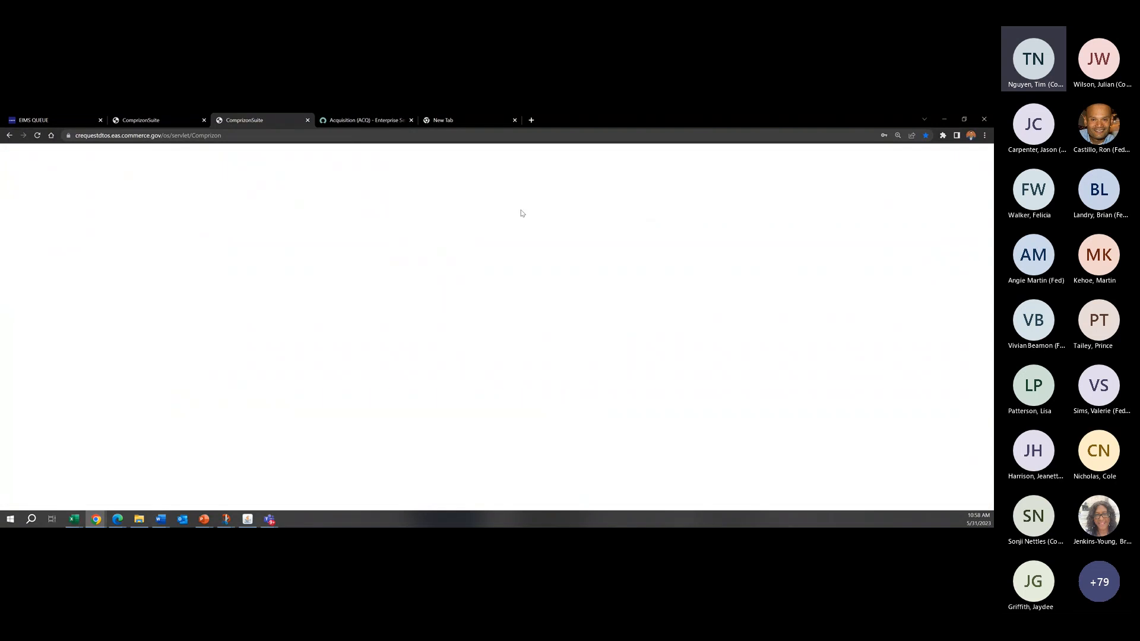
left_click_drag(755, 247, 392, 184)
left_click(465, 440)
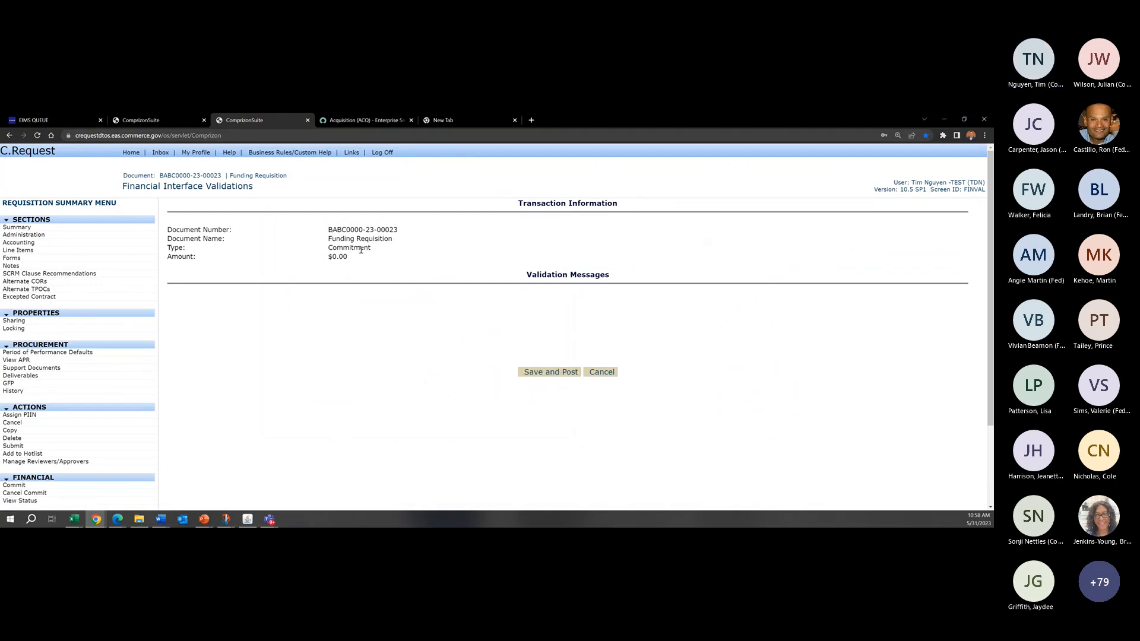
mouse_move(353, 258)
left_mouse_down()
mouse_move(310, 253)
mouse_move(353, 262)
mouse_move(335, 257)
left_mouse_up()
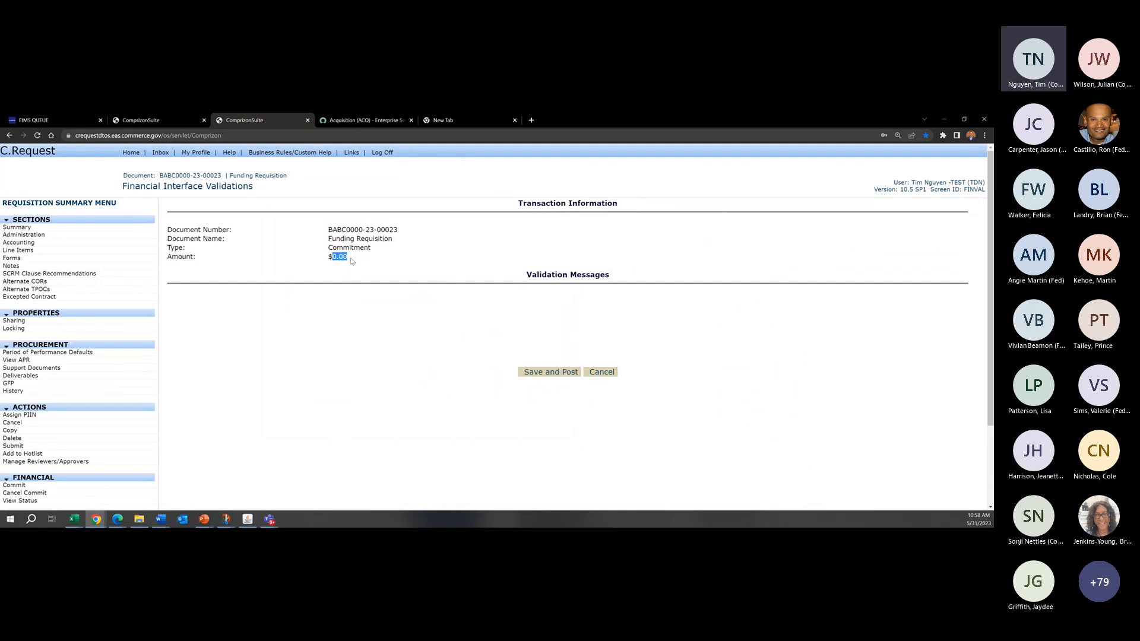
left_click(351, 261)
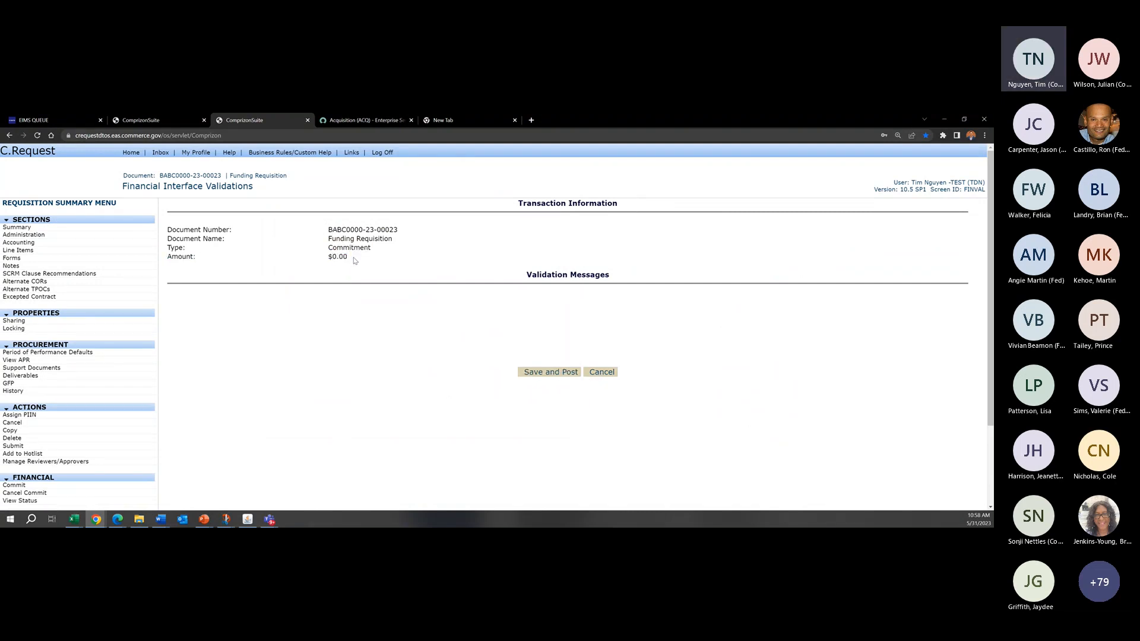
Step: Check the option value of line item 1001 in the requisition's line item list
left_click(60, 252)
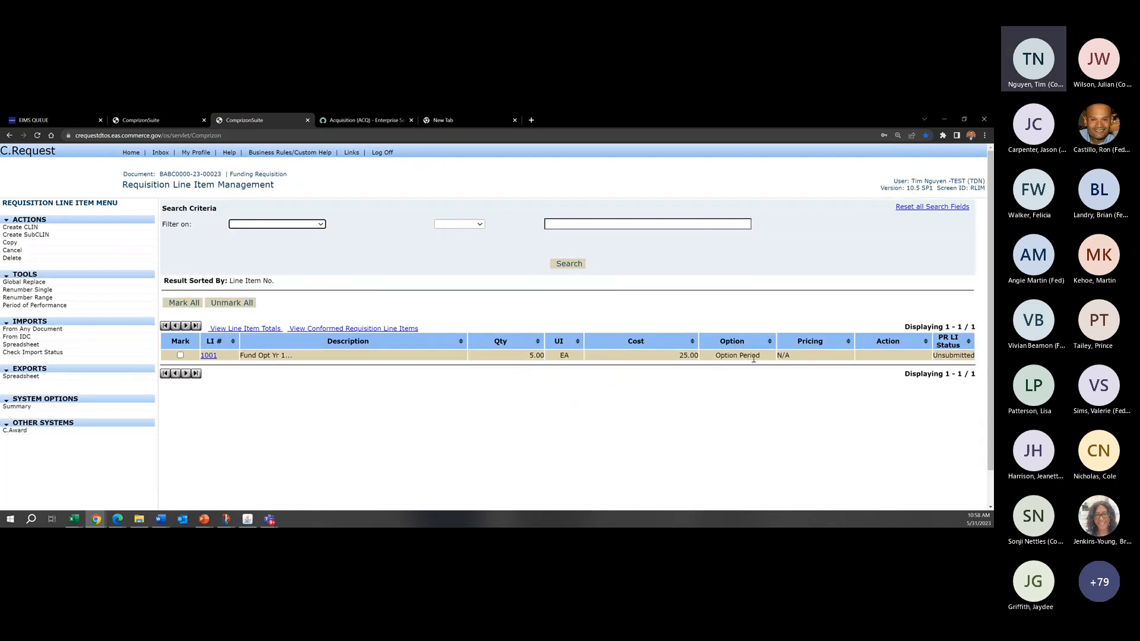
left_click_drag(761, 356, 735, 359)
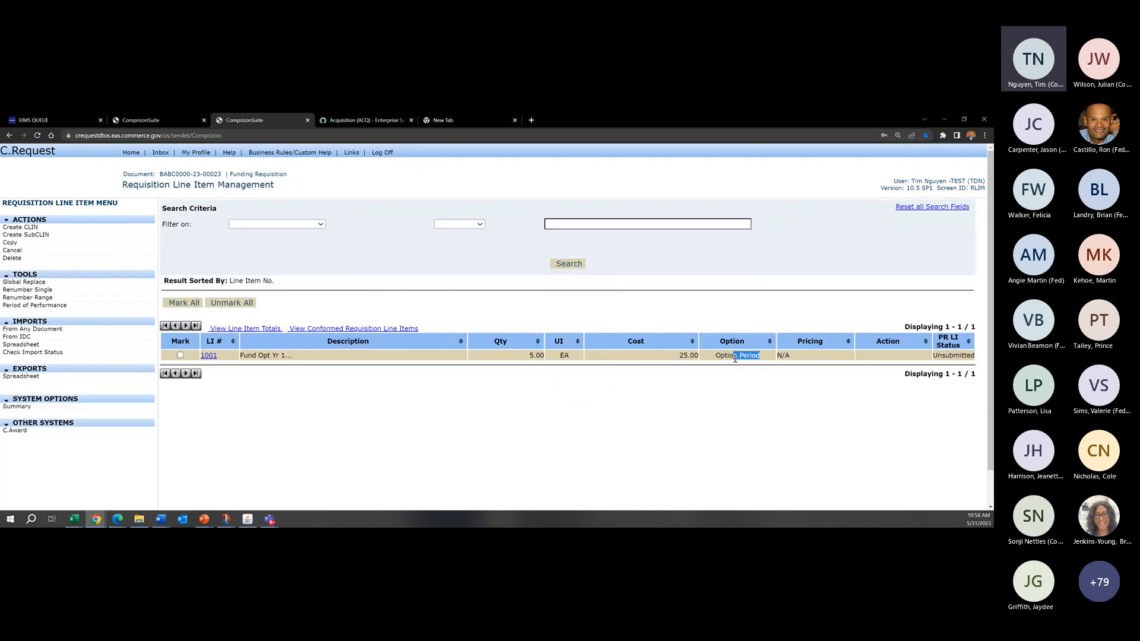
left_click(759, 359)
Step: Blank out line item 1001's option and both period dates, saving the change on the way to its account codes
left_click(206, 355)
left_click(321, 222)
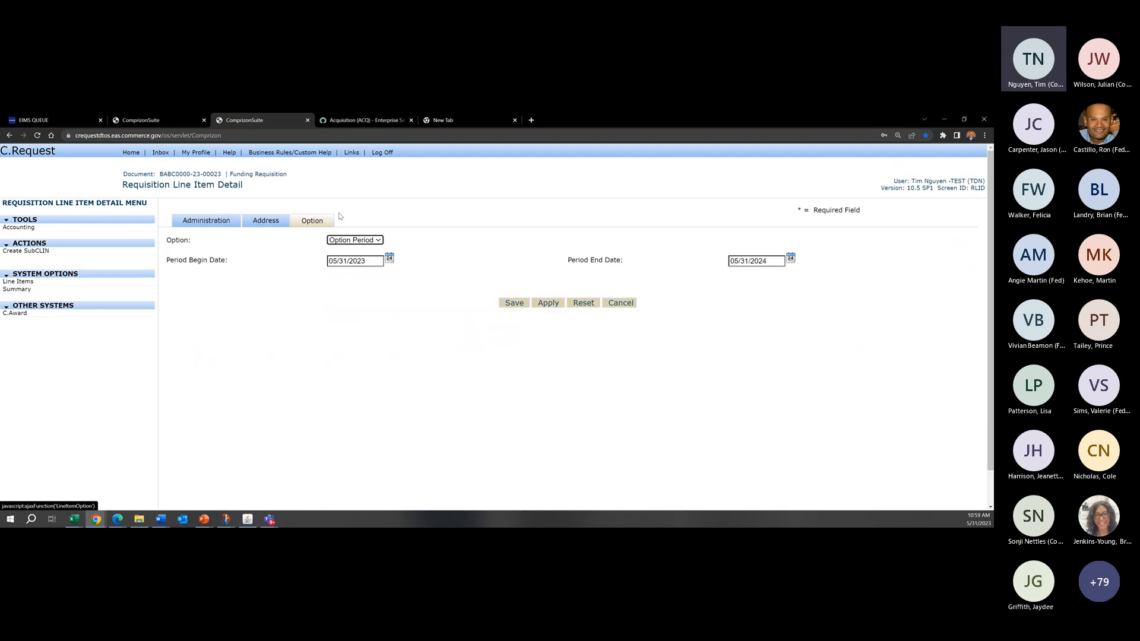
left_click(378, 239)
left_click(358, 249)
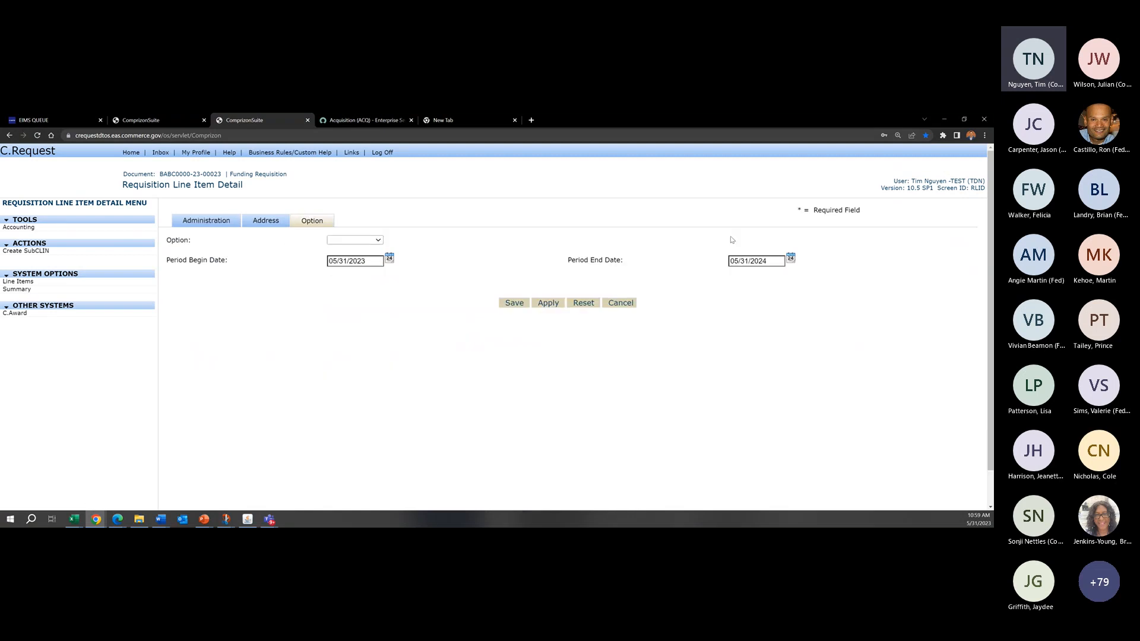
left_click_drag(769, 263, 514, 253)
key("BackSpace")
key("shift+Tab")
key("BackSpace")
left_click(509, 246)
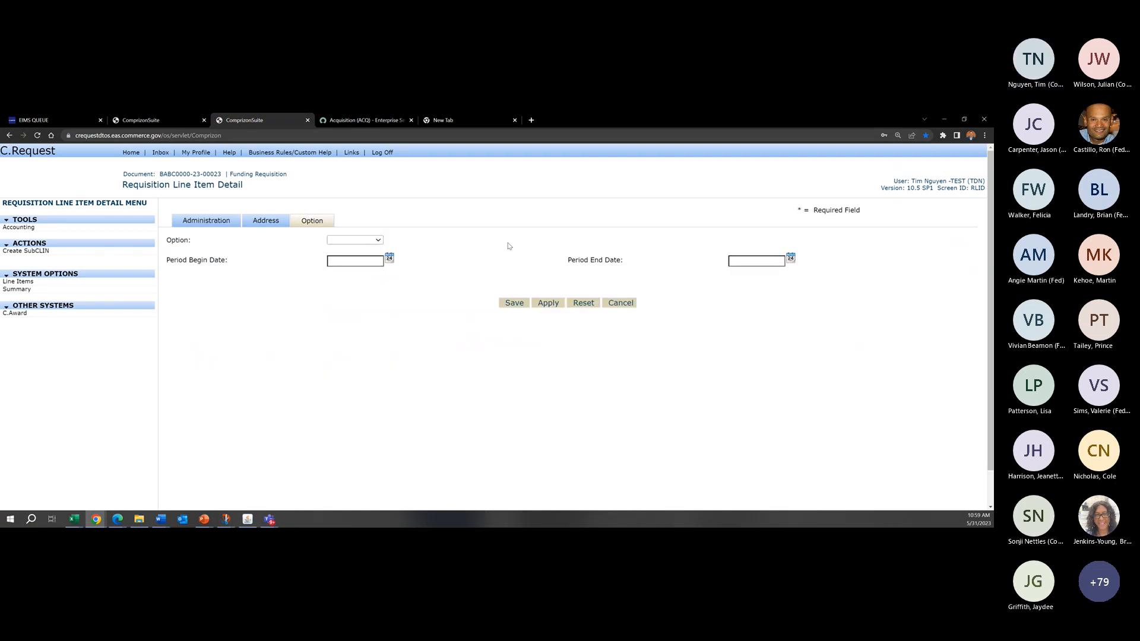
left_click(25, 230)
left_click(540, 200)
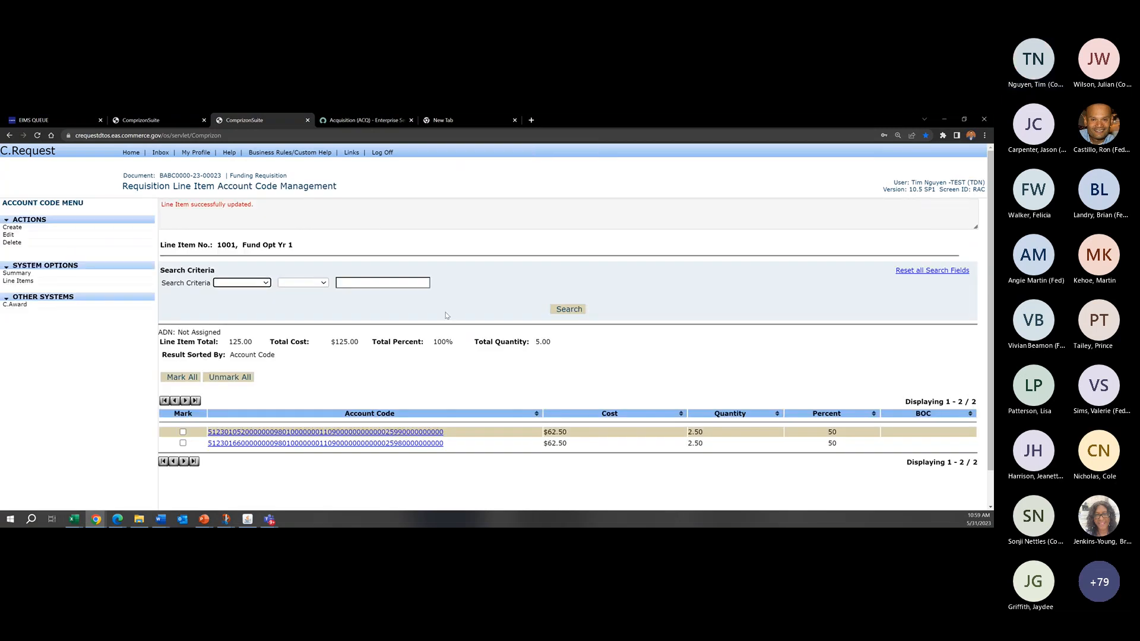
Step: Rerun the commit validations from the requisition summary and examine the transaction's type and commitment amount
left_click(56, 272)
scroll(119, 324, "down", 4)
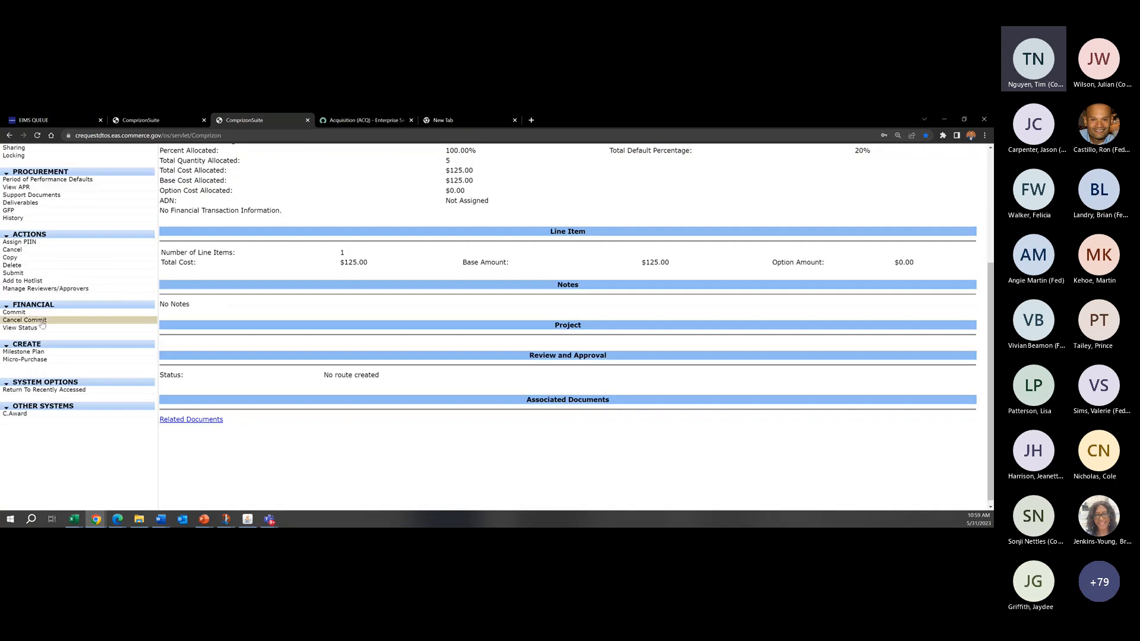
left_click(38, 314)
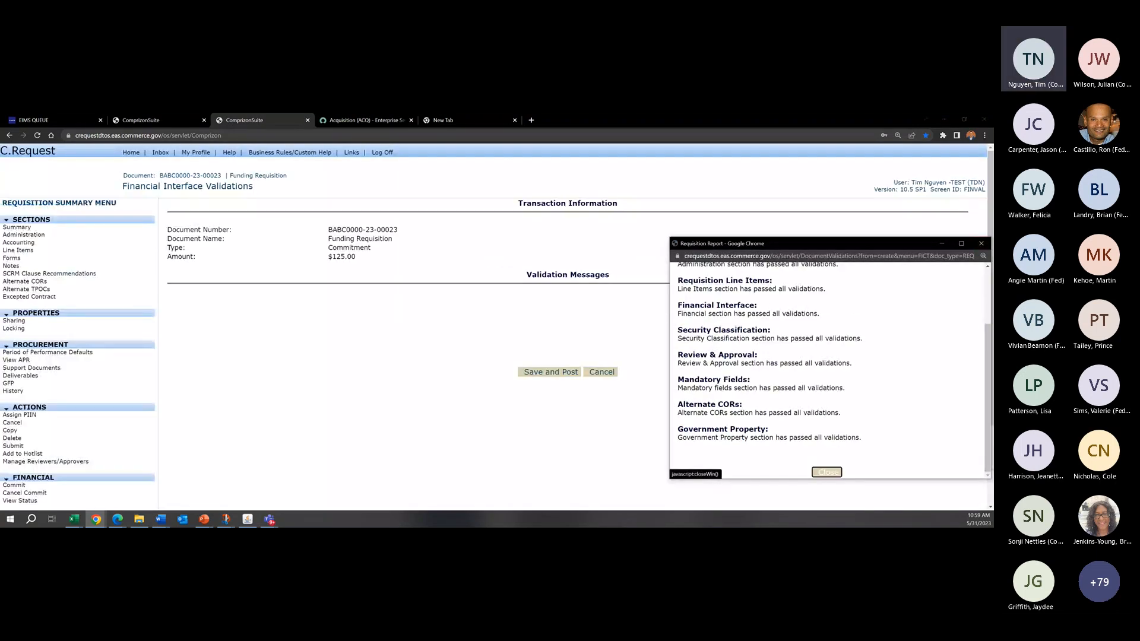
left_click(370, 261)
left_click_drag(369, 263, 320, 261)
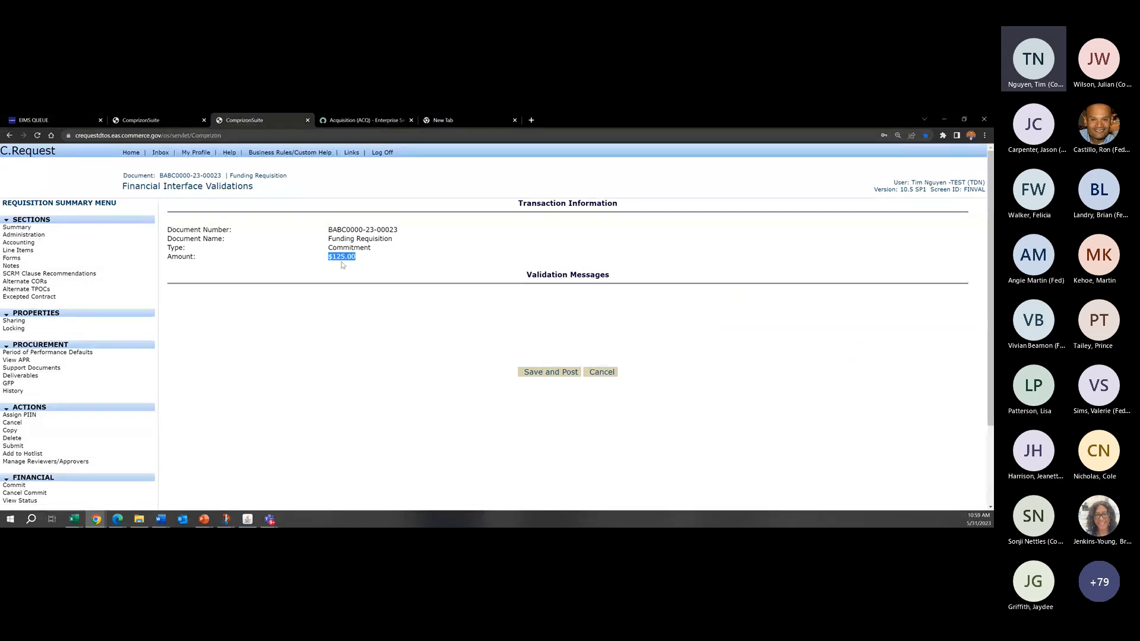
left_click(383, 262)
left_click_drag(358, 258, 333, 259)
left_click(446, 266)
left_click_drag(328, 248, 378, 262)
left_click(338, 266)
left_click_drag(323, 254, 326, 260)
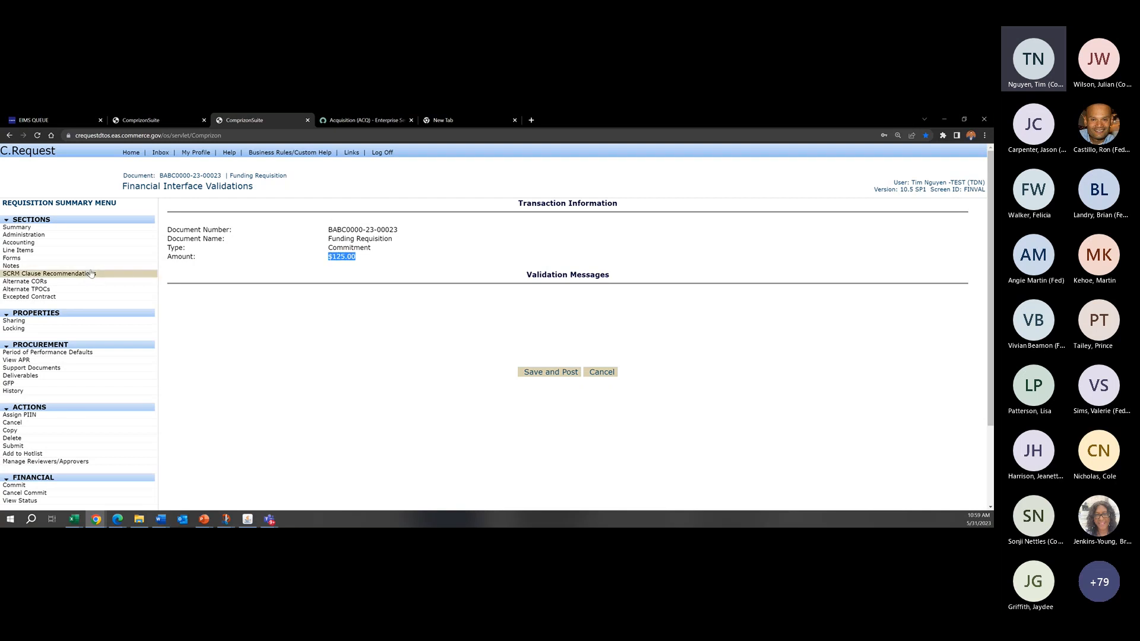
Step: Set line item 1001 back to Option Period, running from 05/31/2023 to 05/31/2024, and save it
left_click(36, 250)
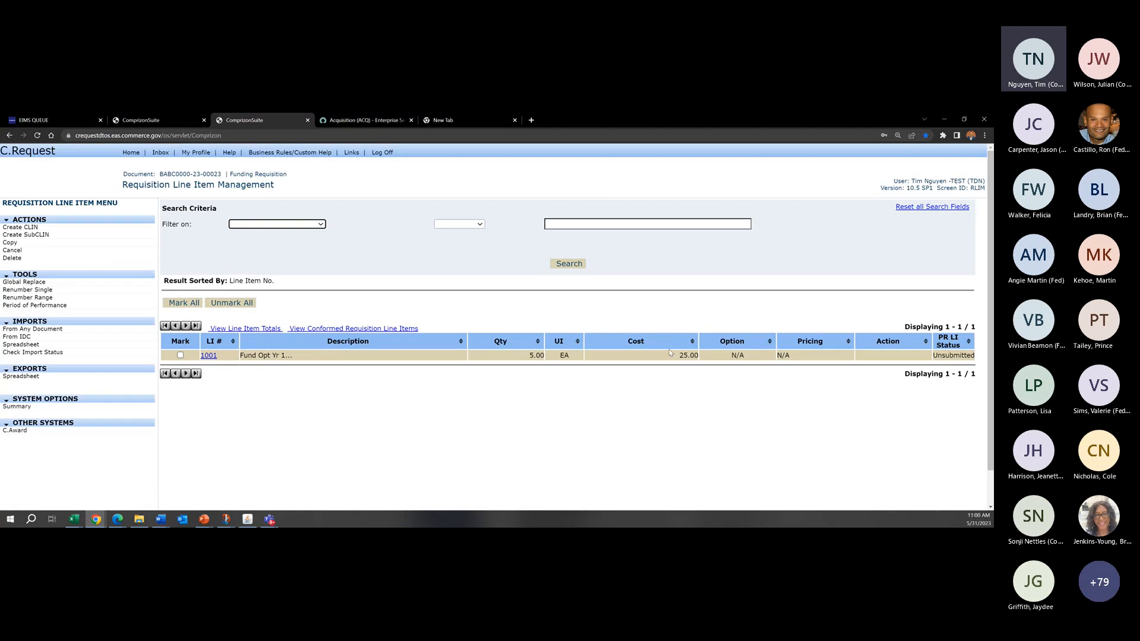
left_click_drag(731, 357, 752, 358)
left_click(753, 358)
left_click(209, 355)
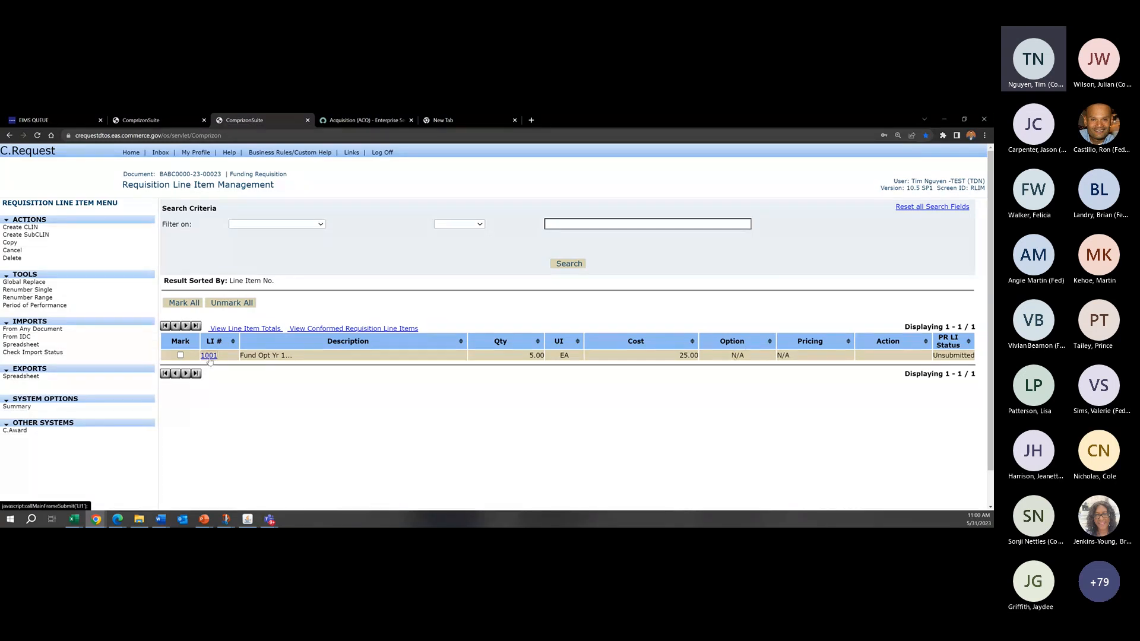
left_click(311, 220)
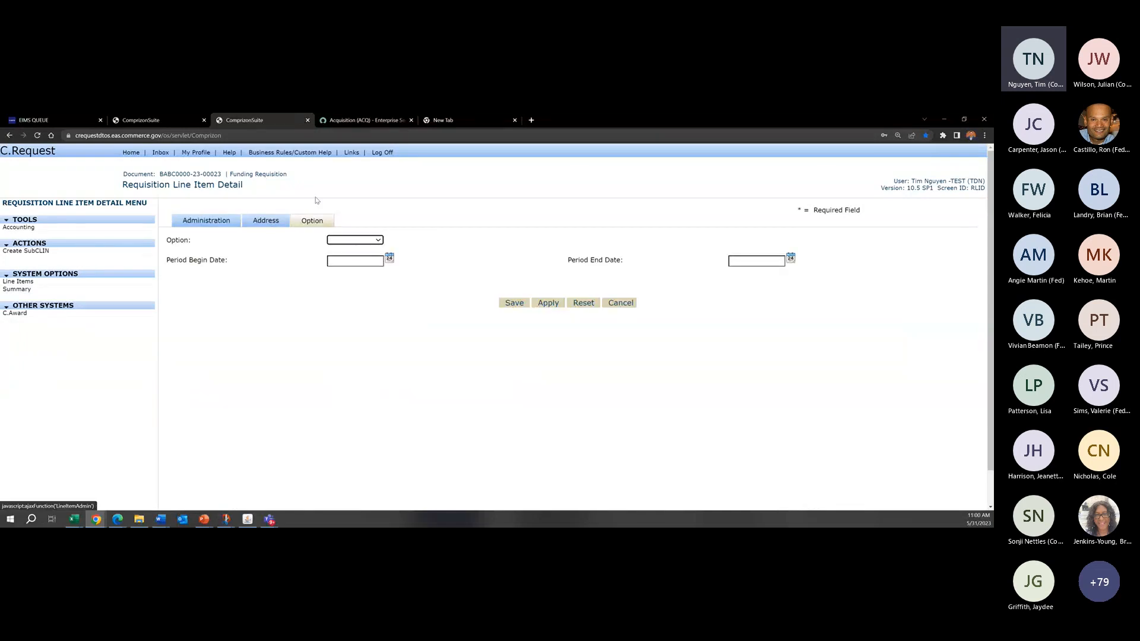
left_click(355, 240)
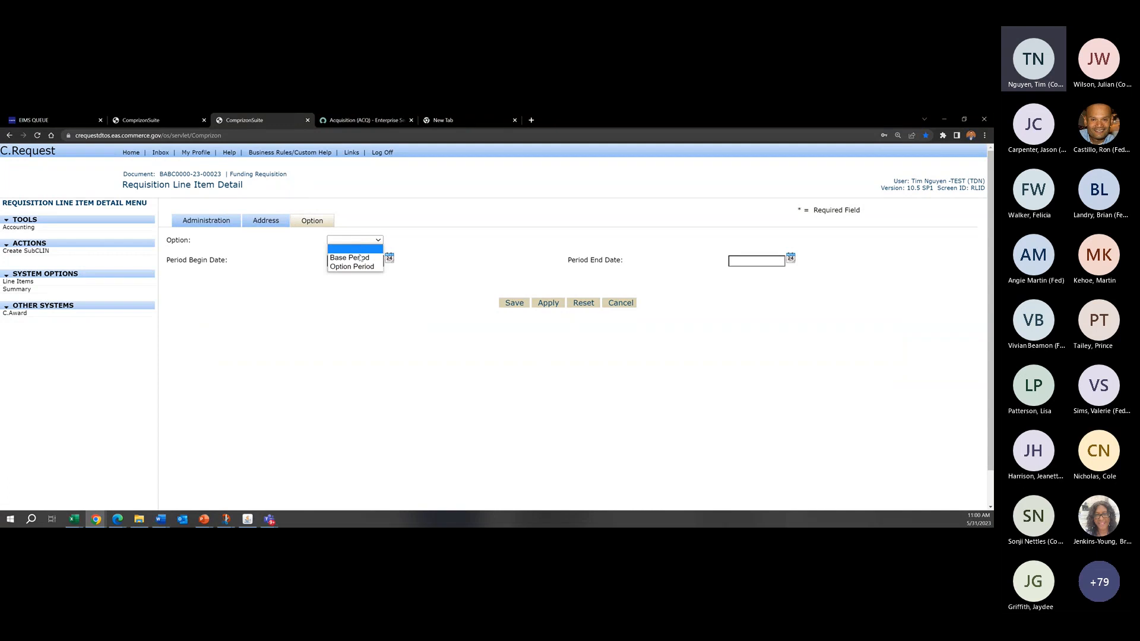
left_click(357, 265)
left_click(389, 258)
left_click(395, 358)
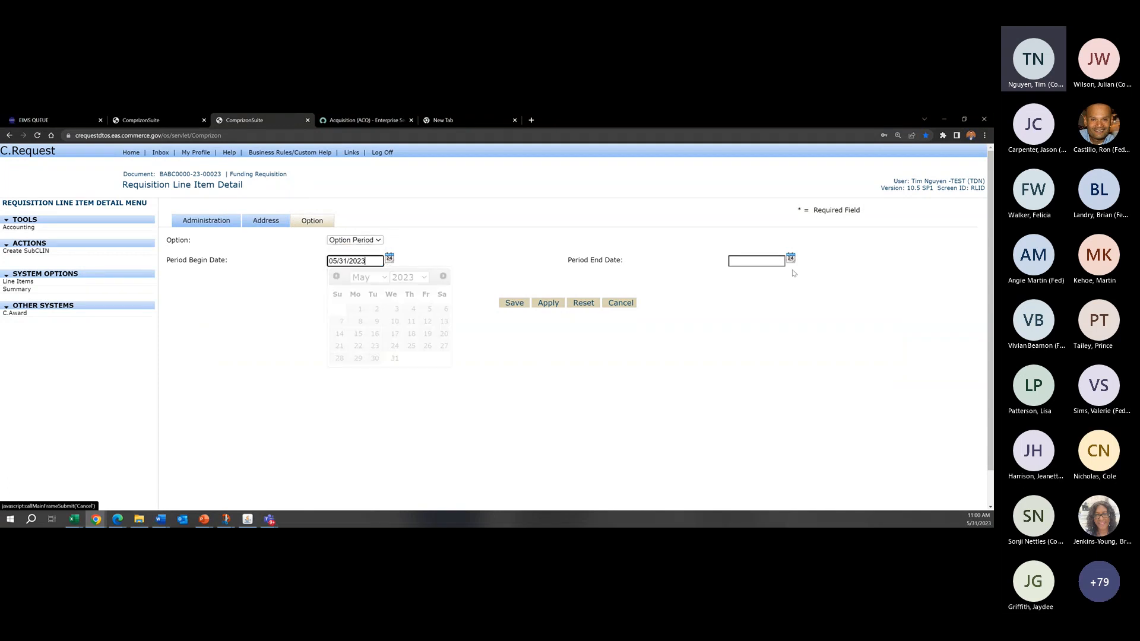
left_click(790, 258)
left_click(797, 358)
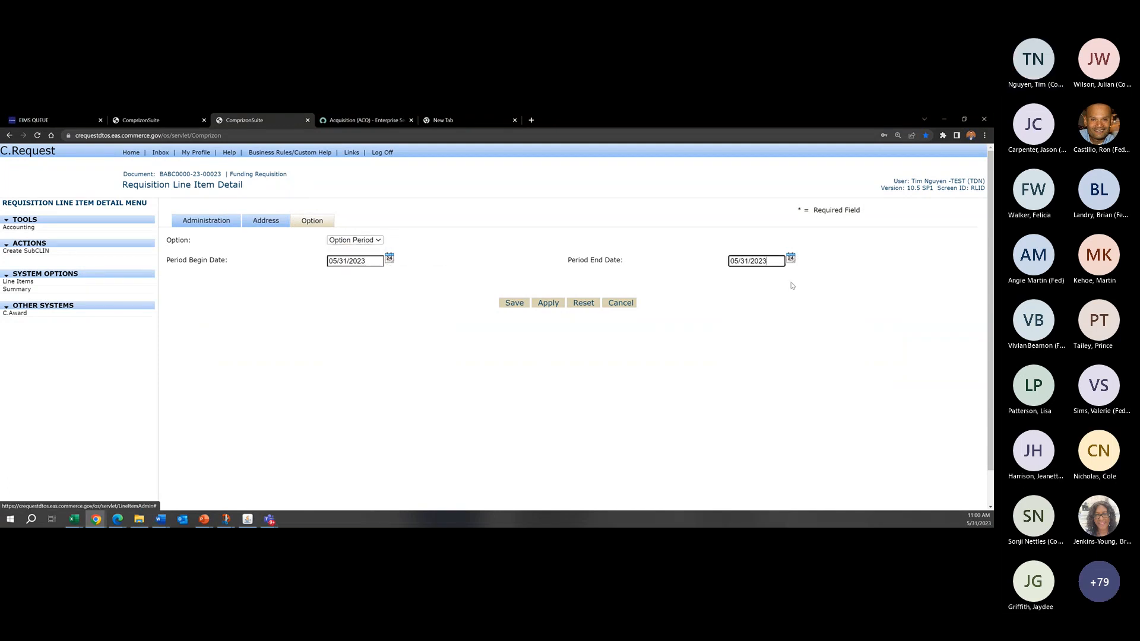
left_click(514, 303)
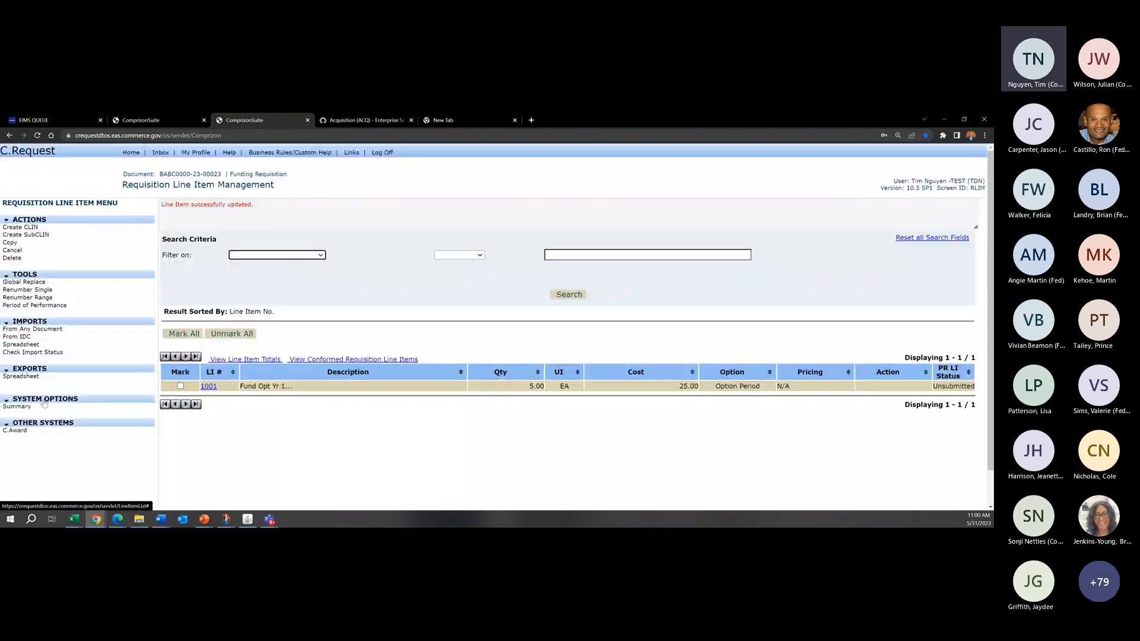
Step: Run the commit validations from the requisition summary again, examine the commitment amount, and return to the summary without posting
left_click(44, 405)
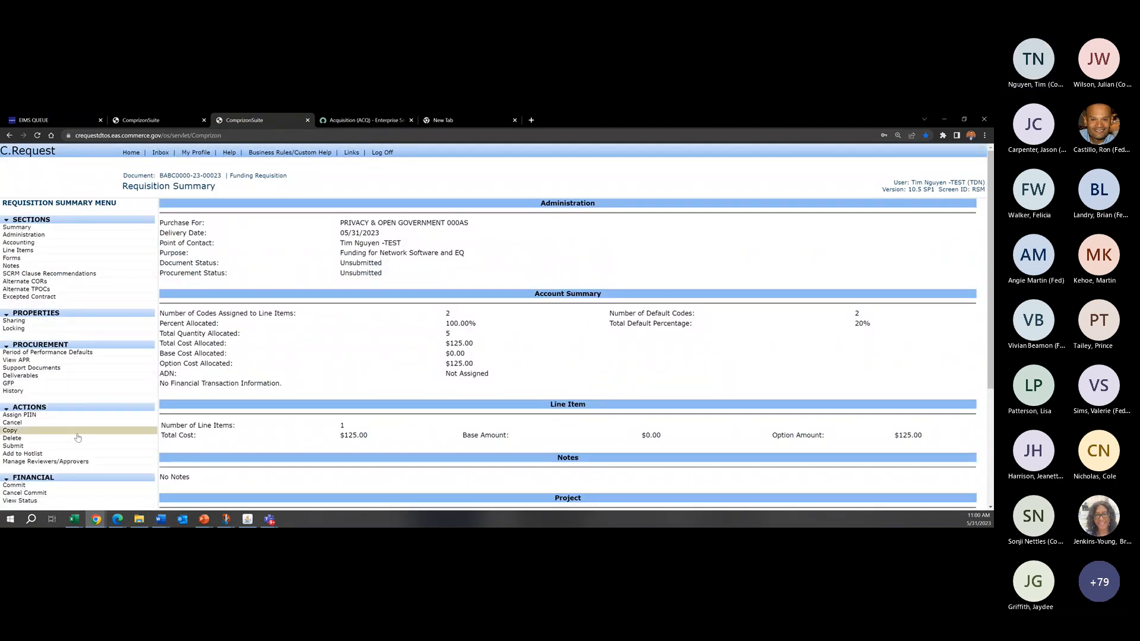
scroll(77, 437, "down", 2)
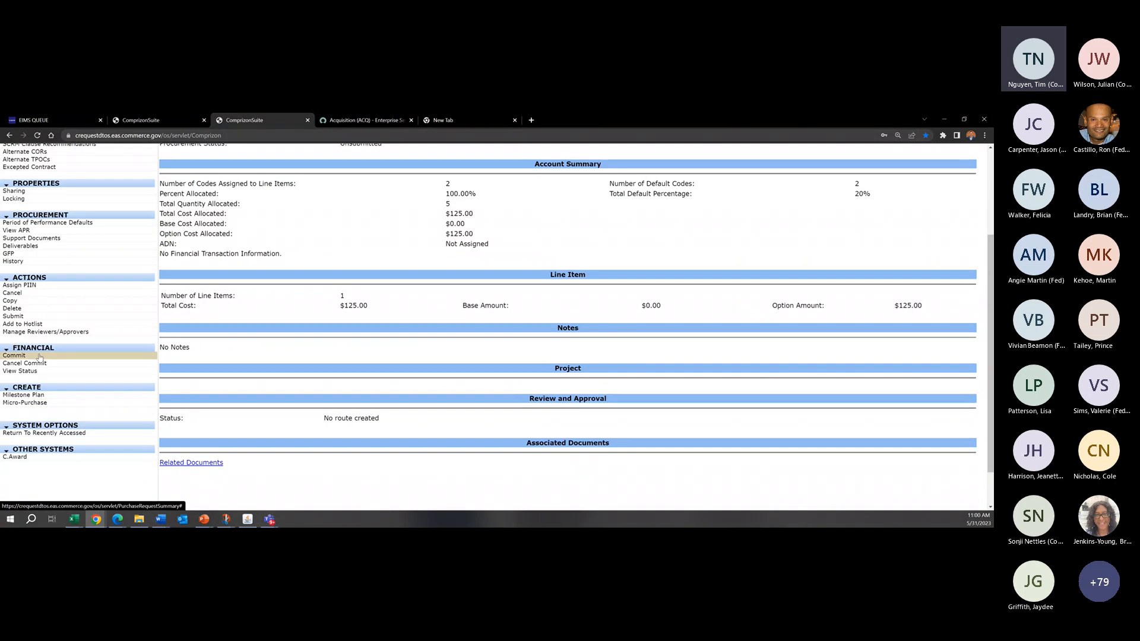
left_click(15, 355)
left_click(981, 244)
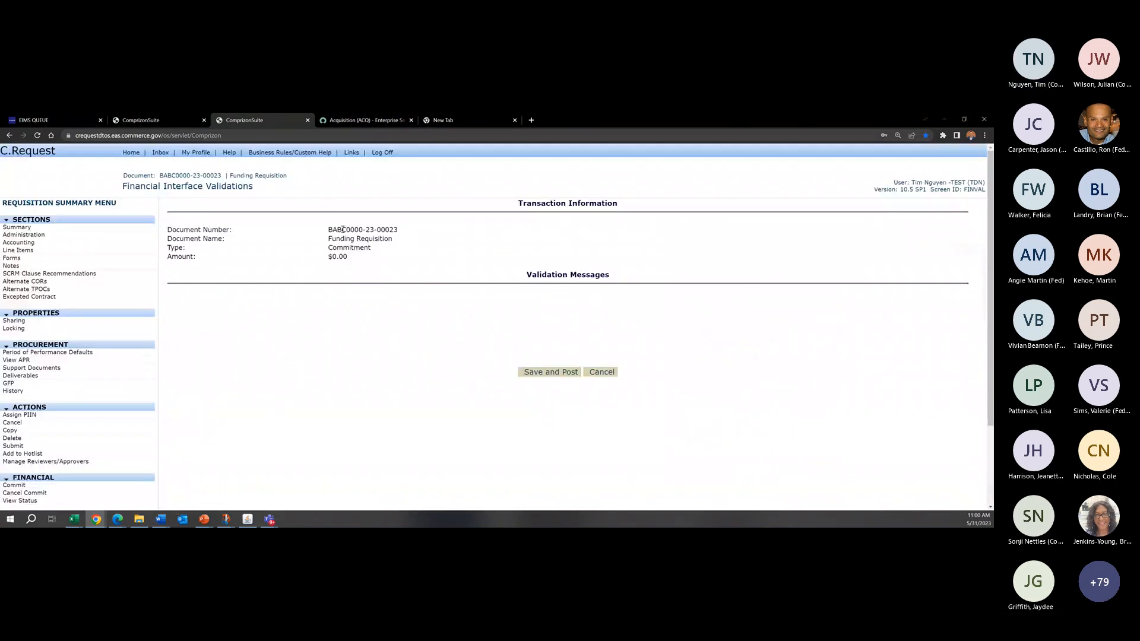
left_click_drag(348, 257, 329, 257)
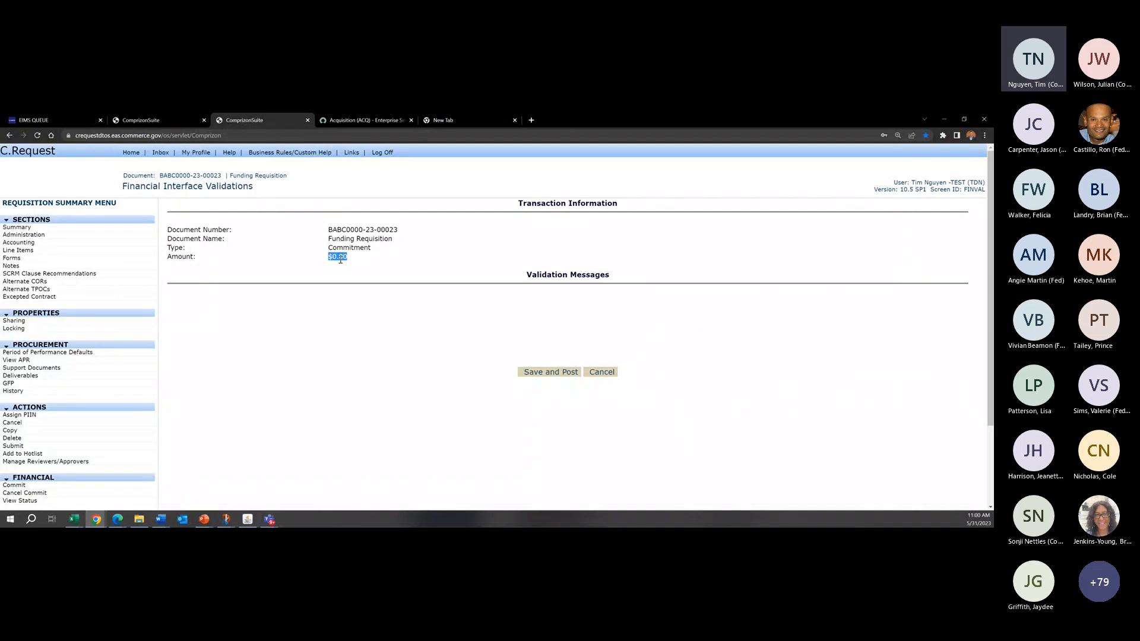
left_click(355, 259)
left_click_drag(354, 259, 303, 258)
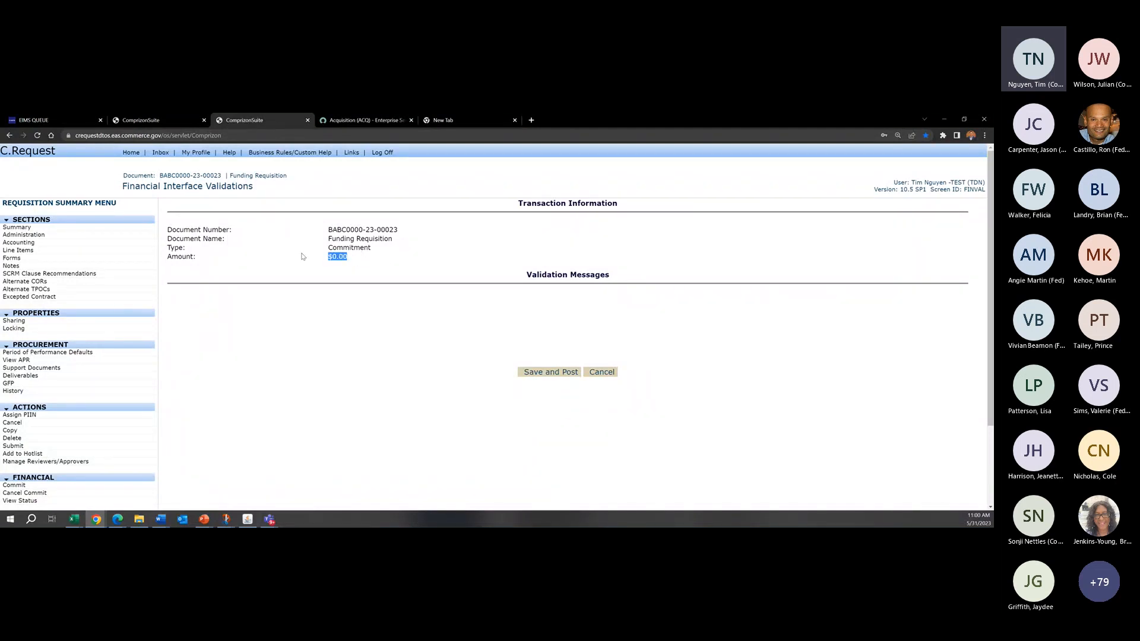
left_click(350, 266)
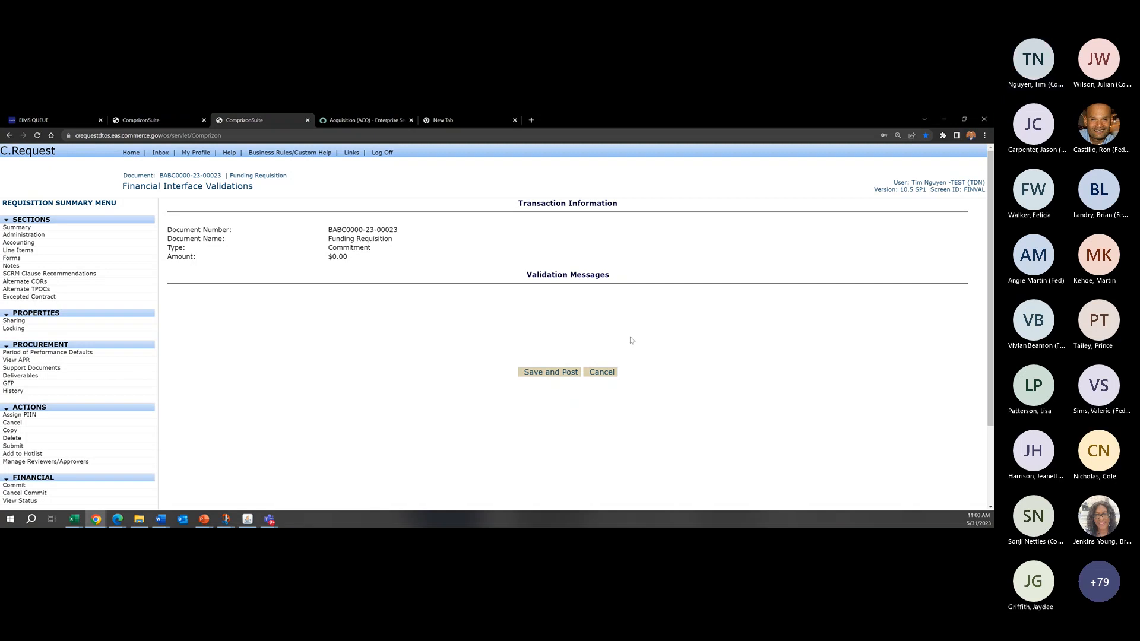
left_click(608, 379)
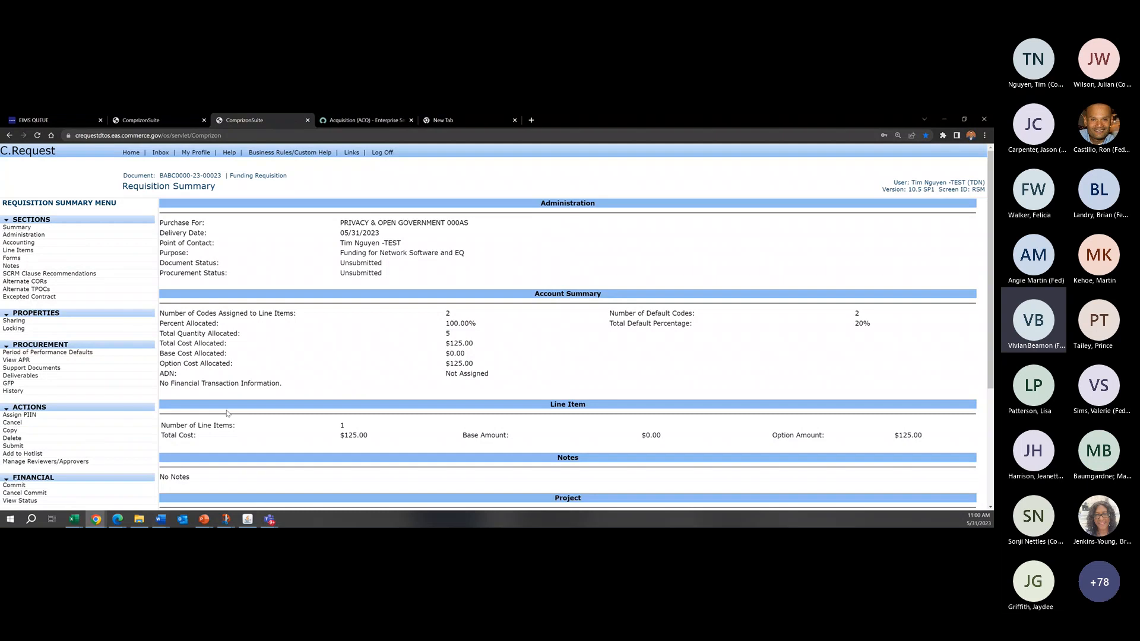
scroll(226, 414, "down", 4)
scroll(282, 307, "up", 4)
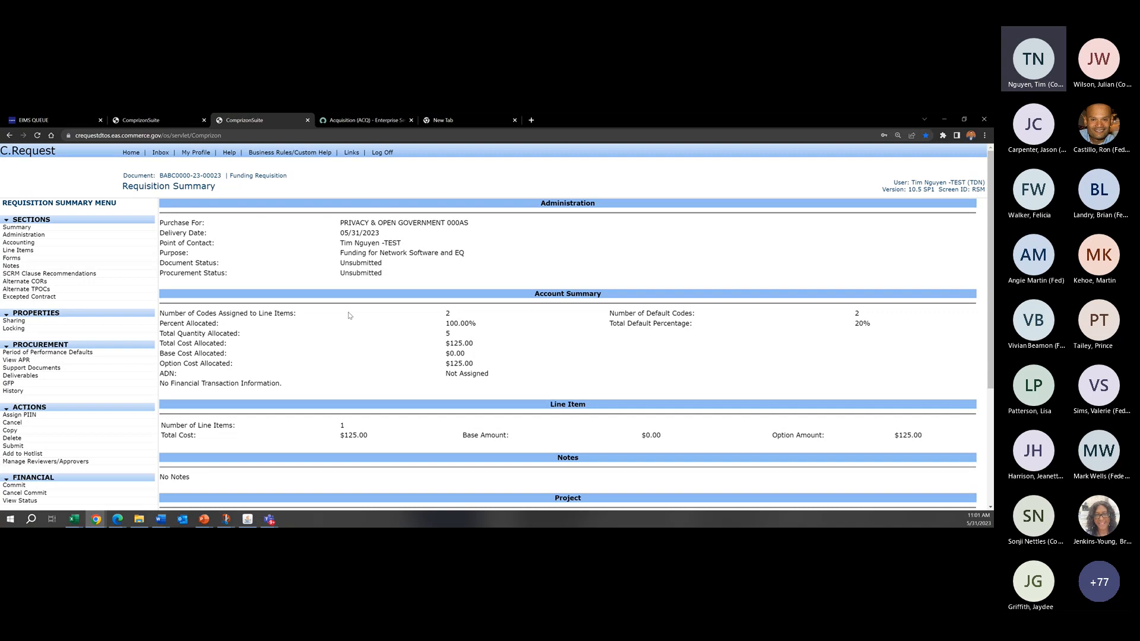
Step: Open line item 1001's option settings and review its period dates and the available option choices
left_click(18, 251)
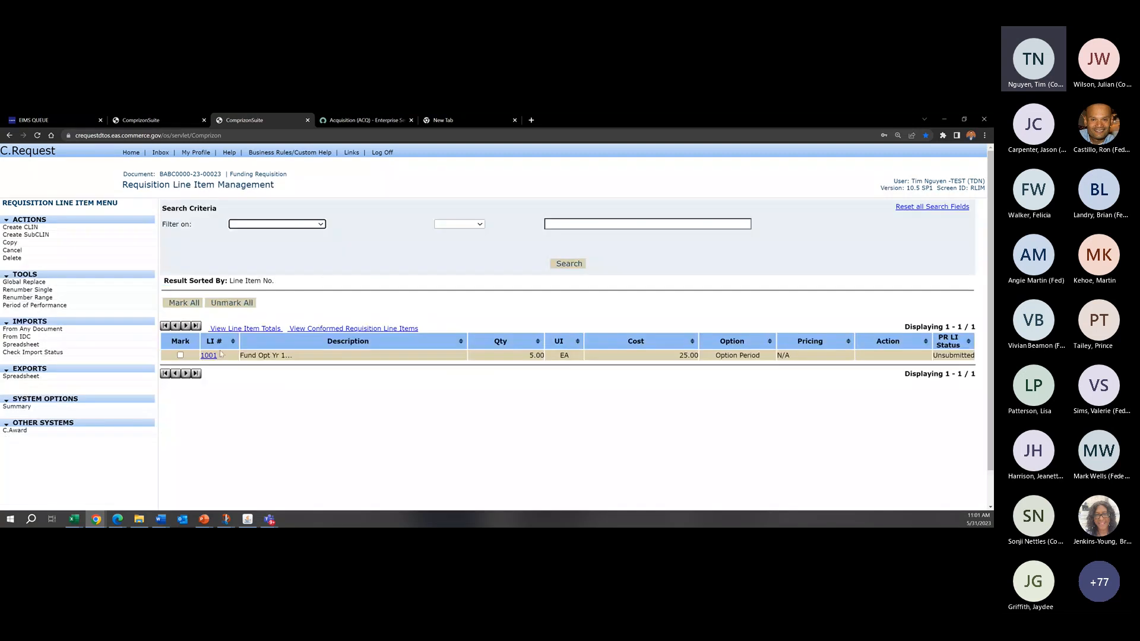
left_click(210, 355)
left_click(309, 226)
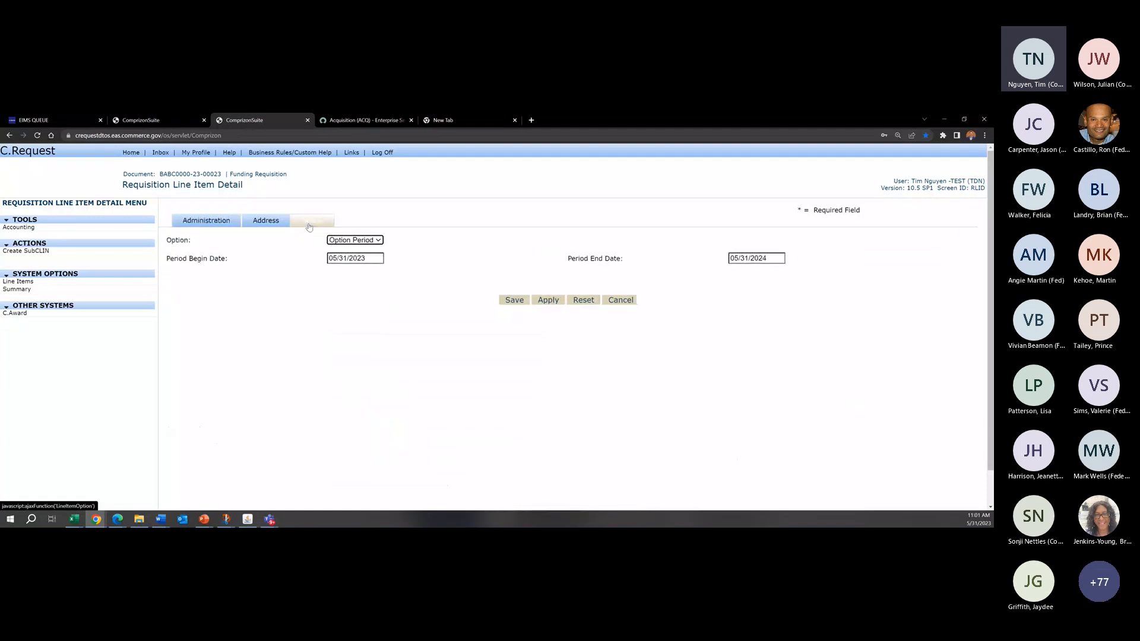
left_click_drag(380, 261, 282, 263)
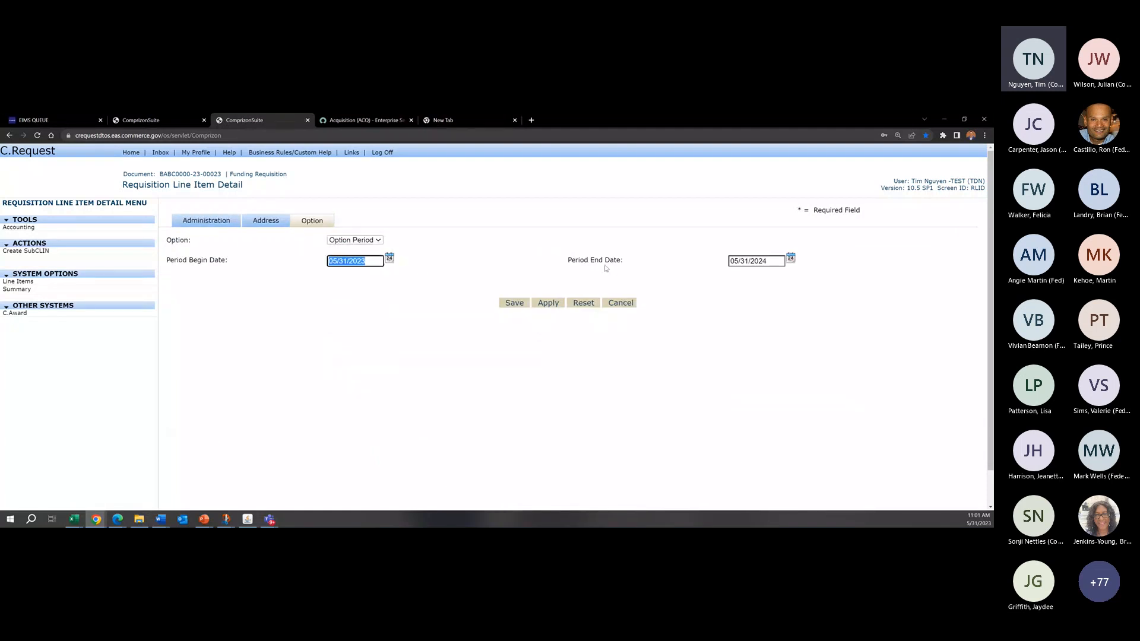
left_click(497, 272)
left_click(358, 242)
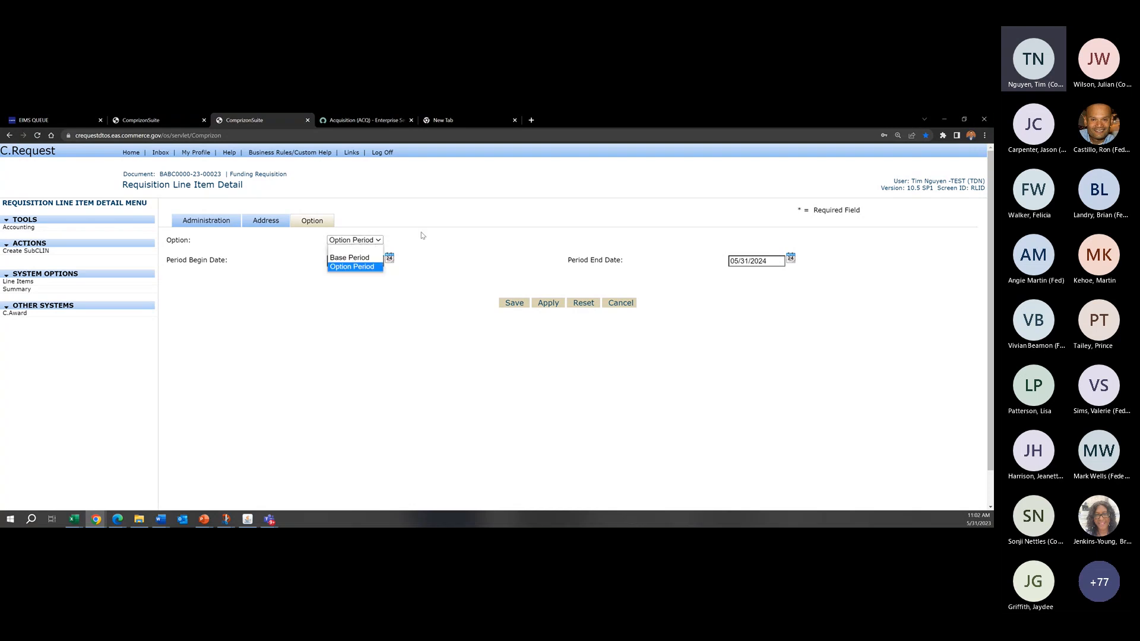
left_click(421, 236)
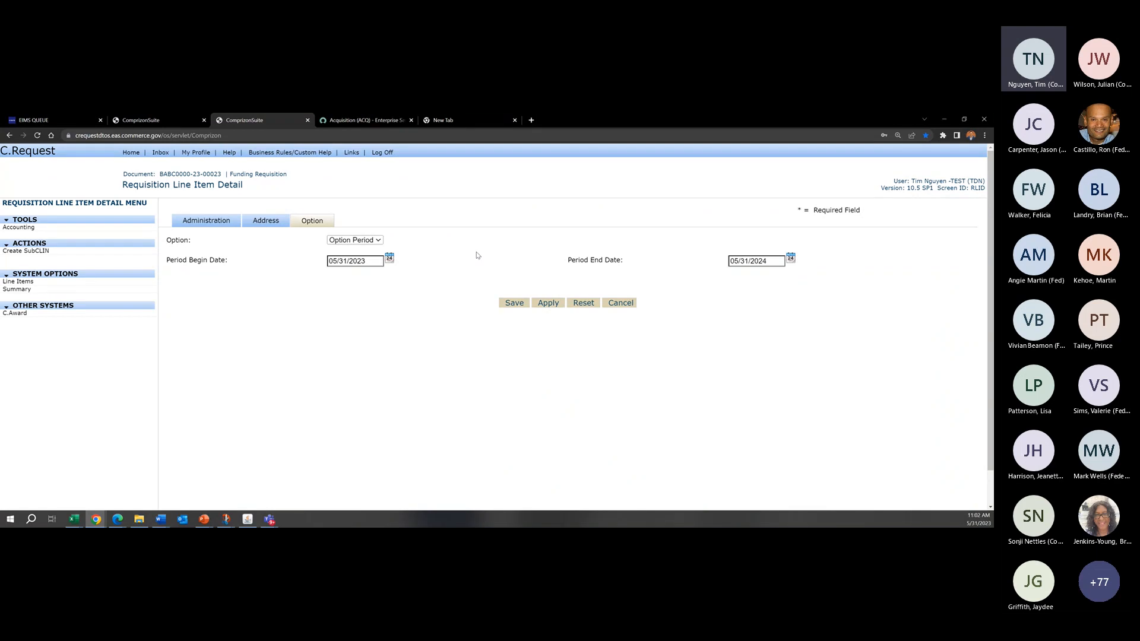
Step: Switch line item 1001's option to Base Period and back to Option Period without saving
left_click(382, 240)
left_click(444, 244)
left_click(350, 242)
left_click(351, 258)
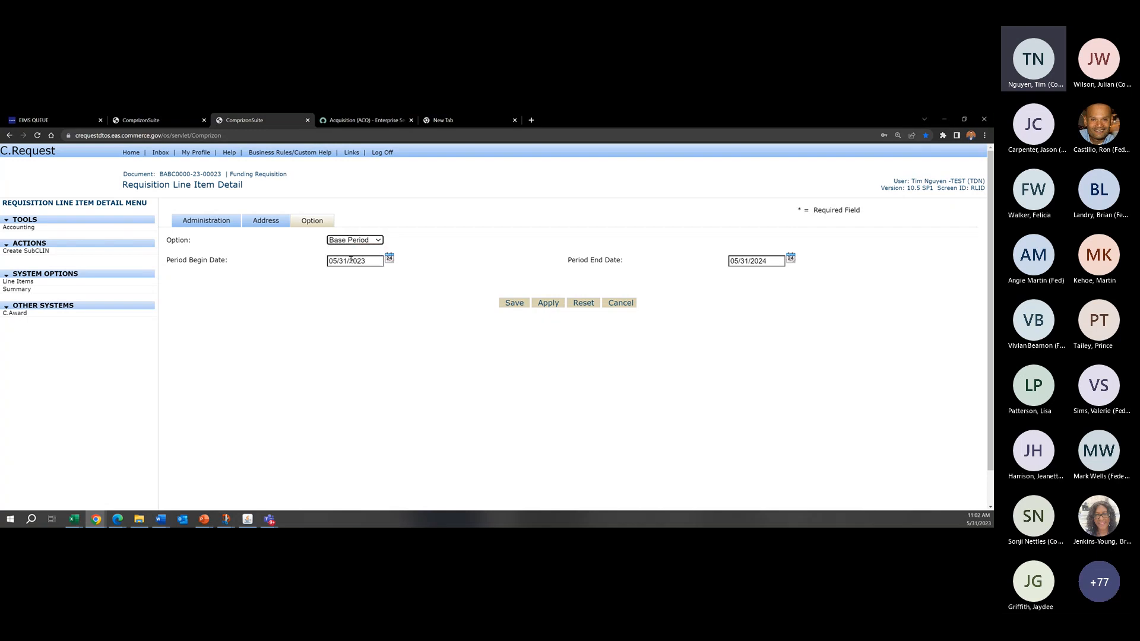
left_click(553, 244)
left_click(375, 241)
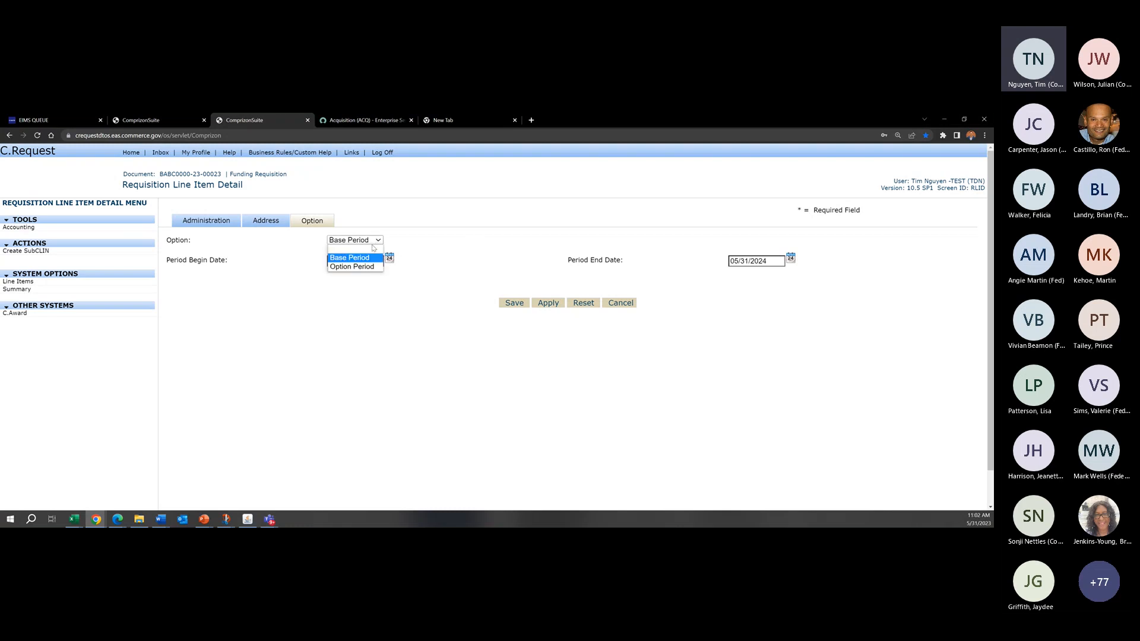
left_click(368, 274)
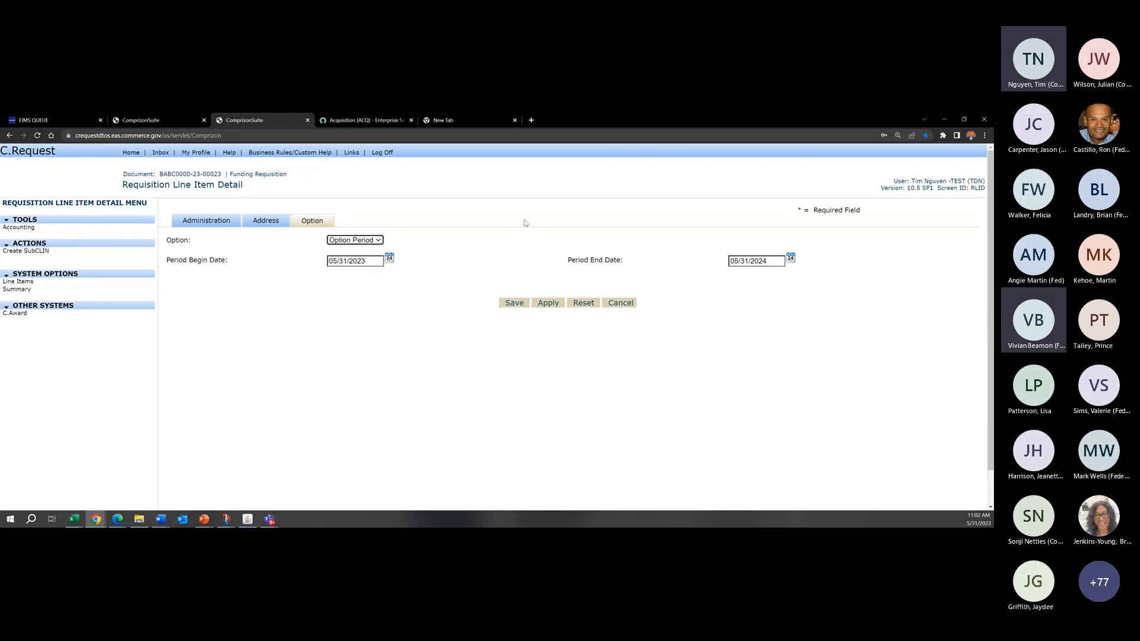
Step: Blank out line item 1001's option and clear its period begin and end dates without saving
left_click(379, 241)
left_click(564, 226)
left_click(379, 242)
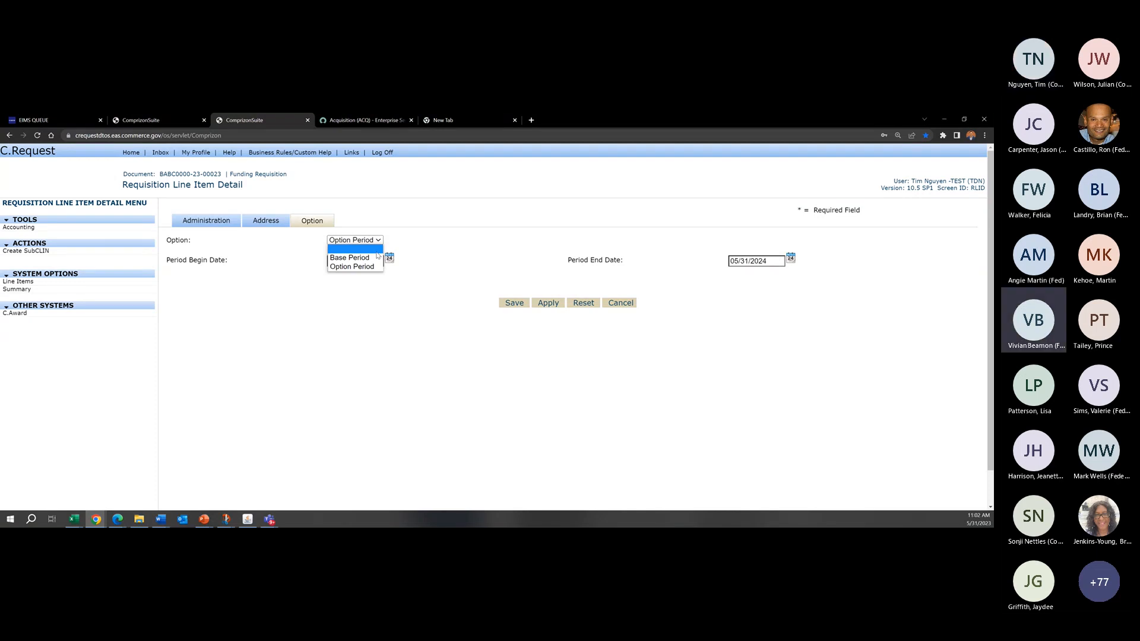
left_click(377, 249)
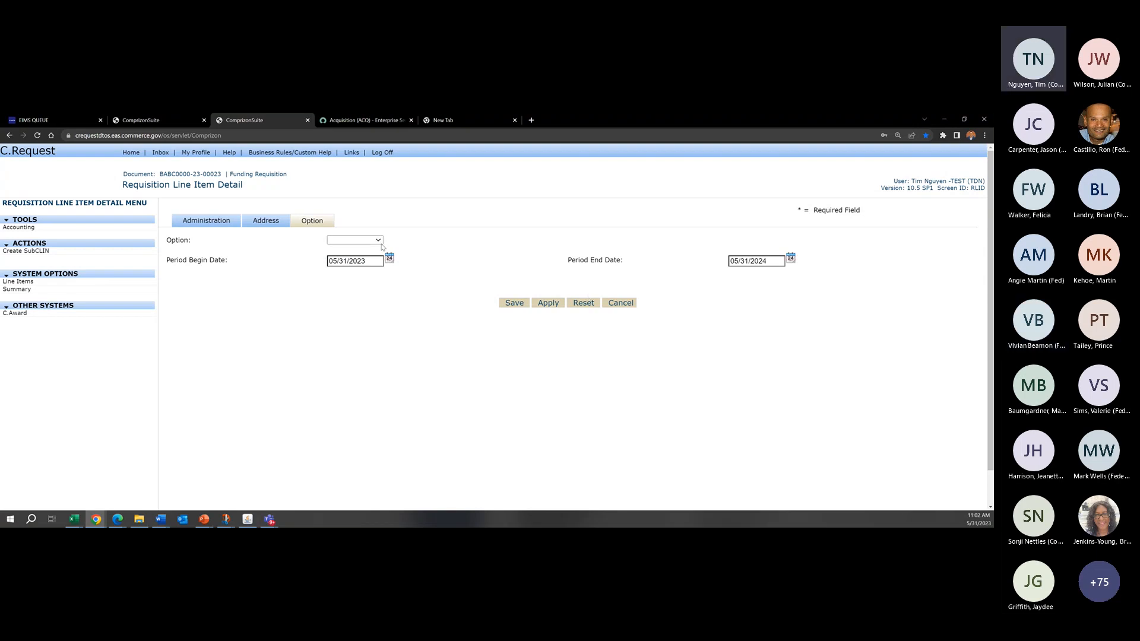
left_click_drag(771, 262, 696, 264)
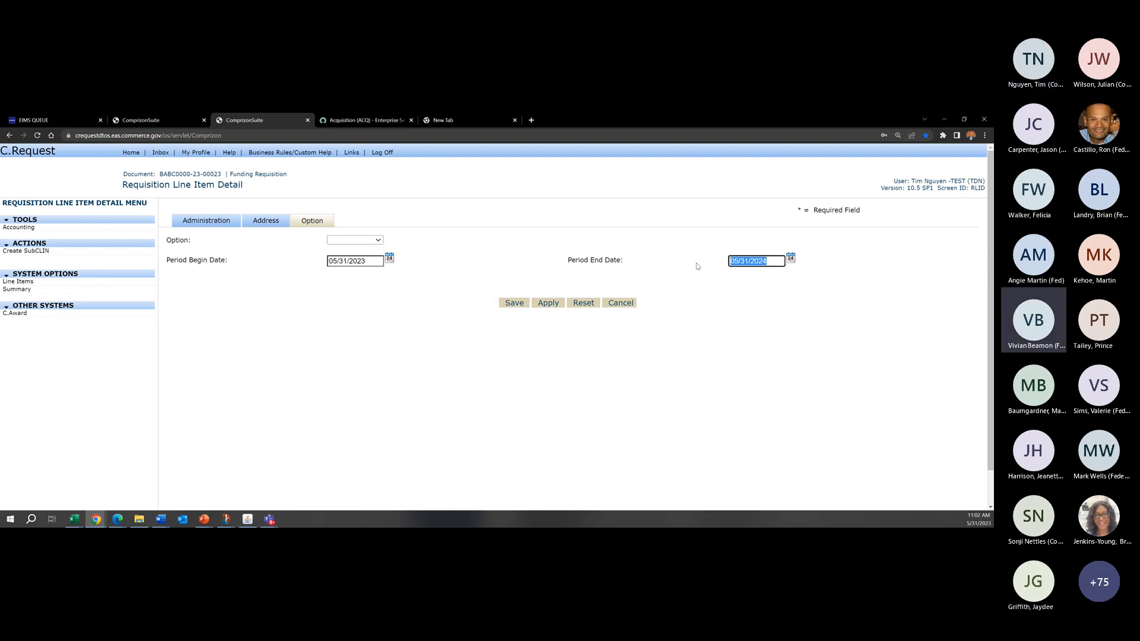
key("BackSpace")
left_click_drag(380, 261, 326, 261)
key("BackSpace")
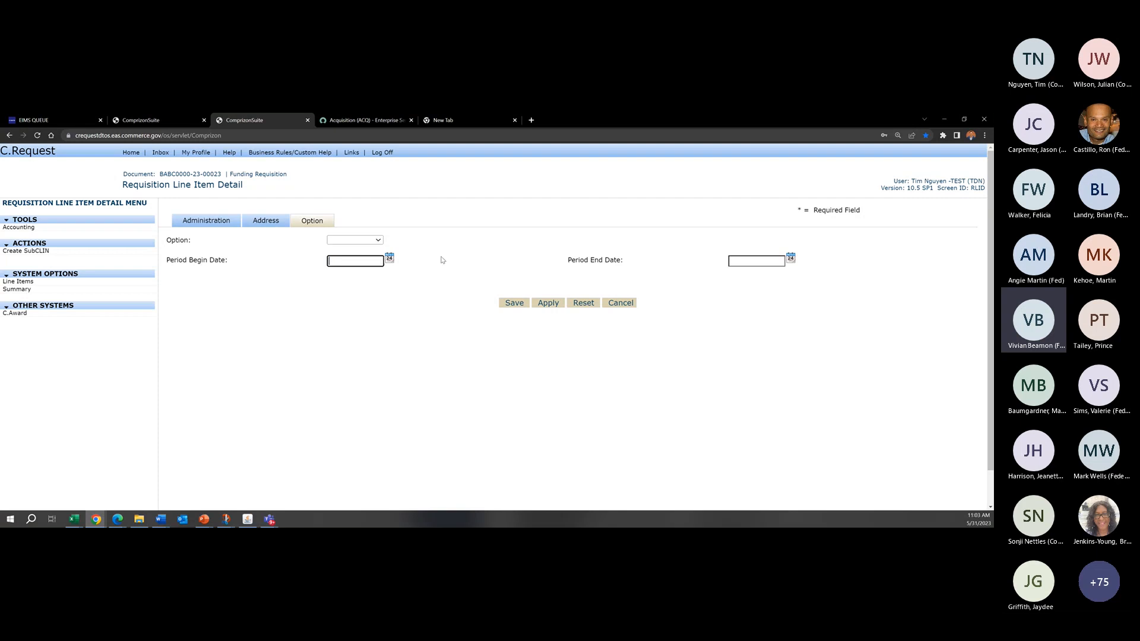
left_click(541, 251)
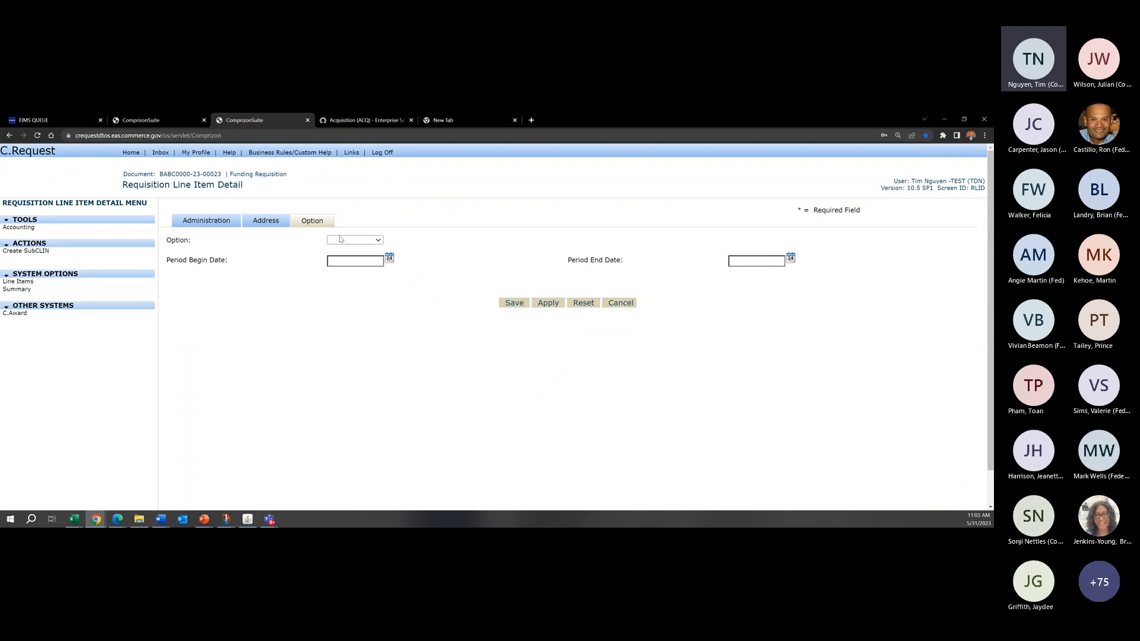
Step: Try Option Period and the blank choice for line item 1001's option, and leave the line item without saving its edits
left_click(362, 240)
left_click(366, 268)
left_click(357, 242)
left_click(359, 249)
left_click(378, 240)
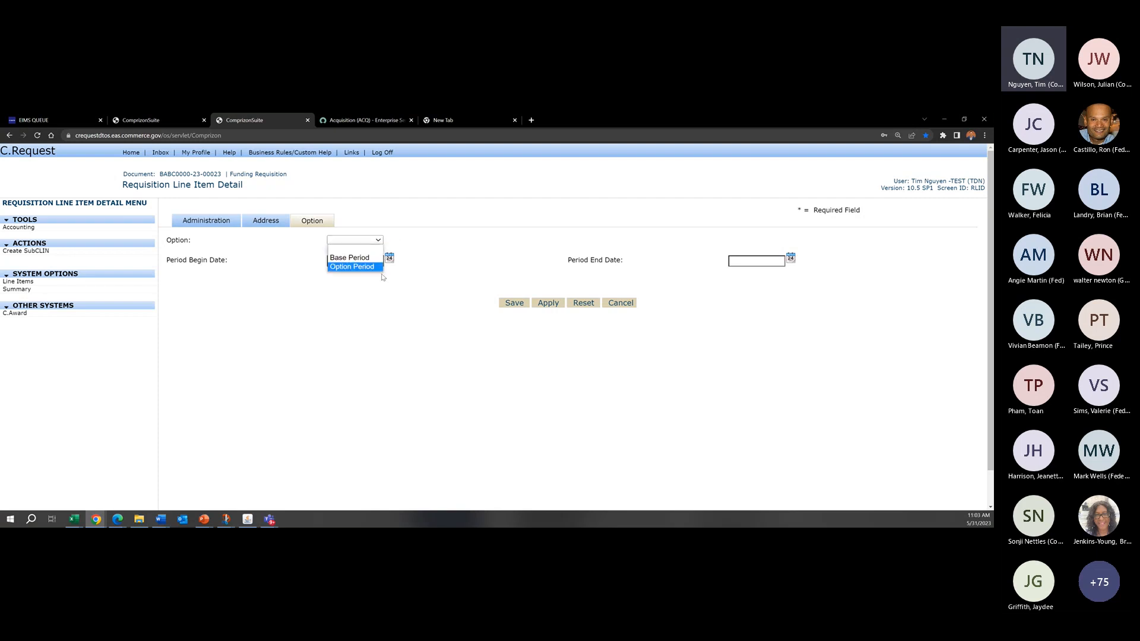
left_click(521, 220)
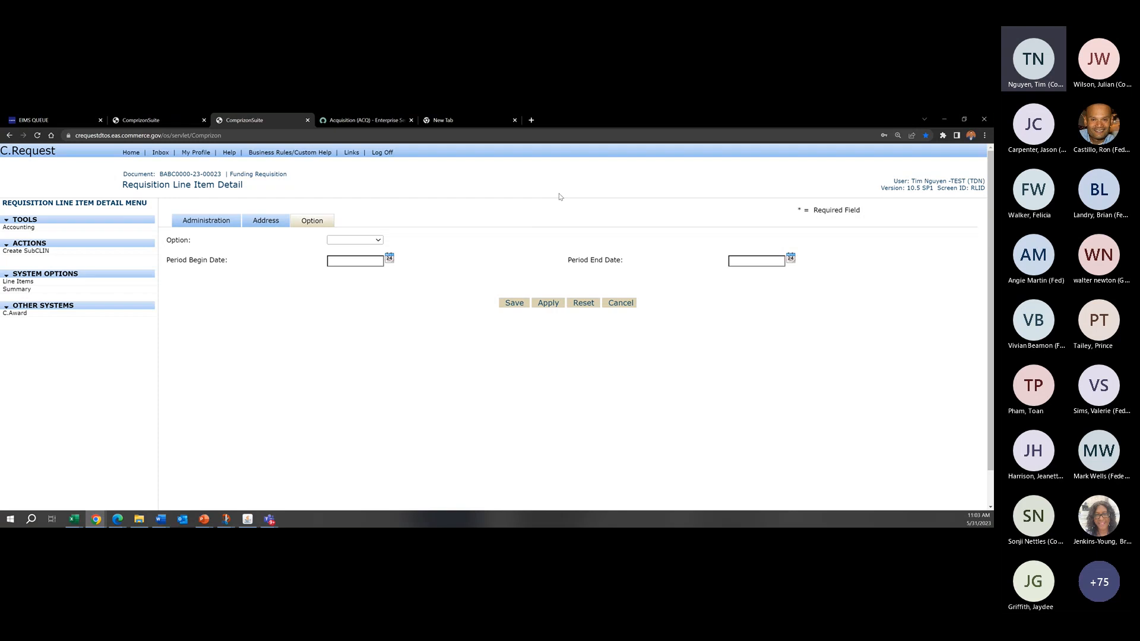
left_click(369, 239)
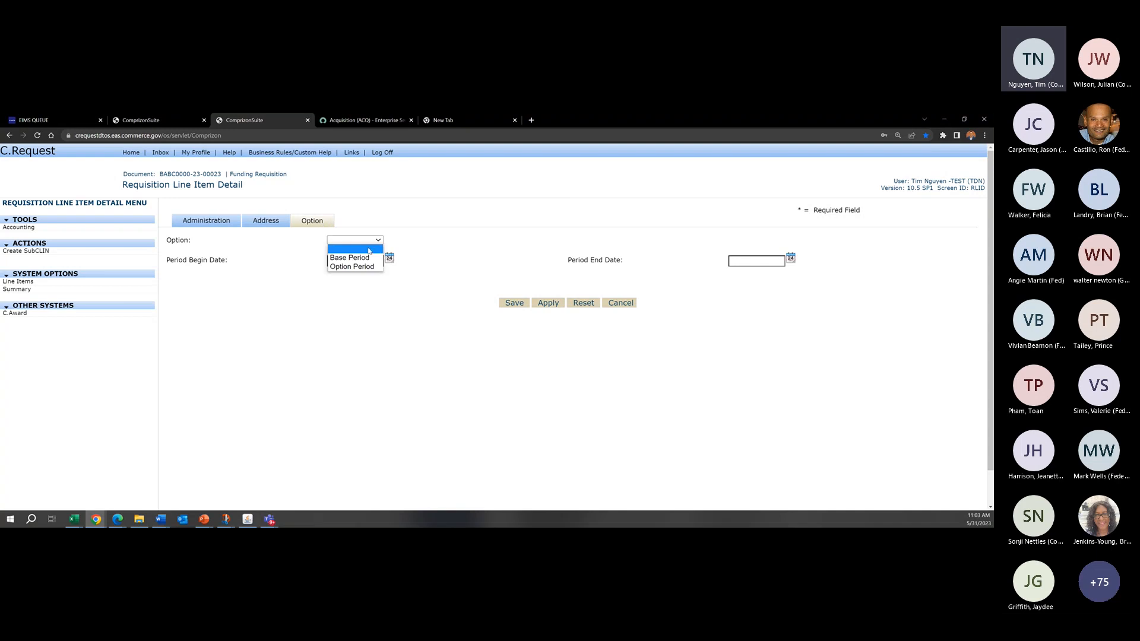
left_click(488, 209)
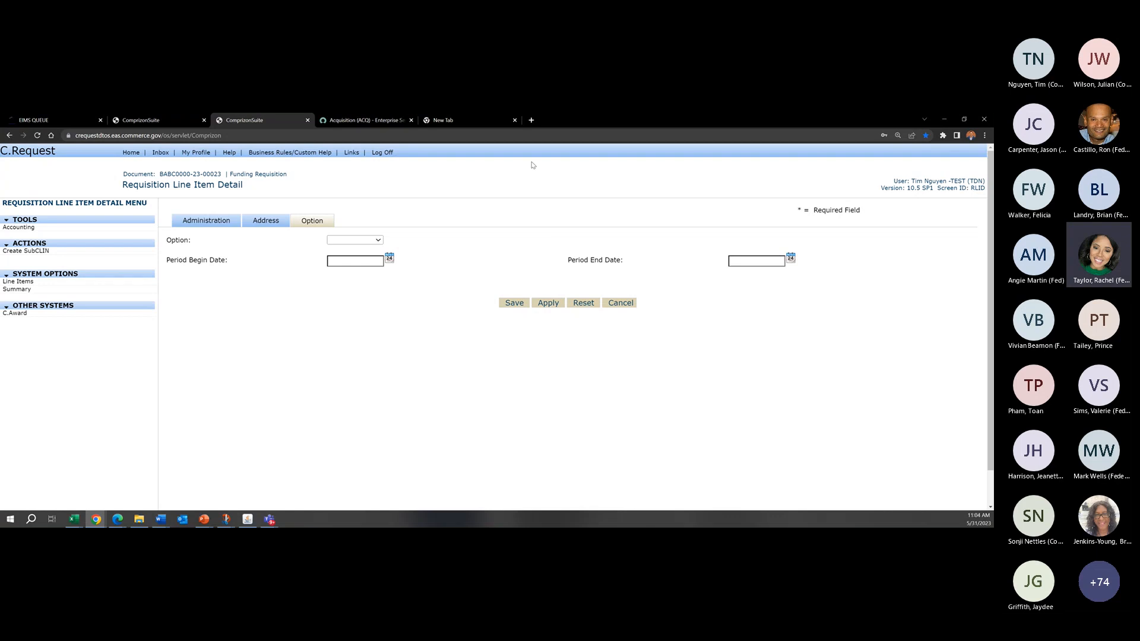
left_click(631, 304)
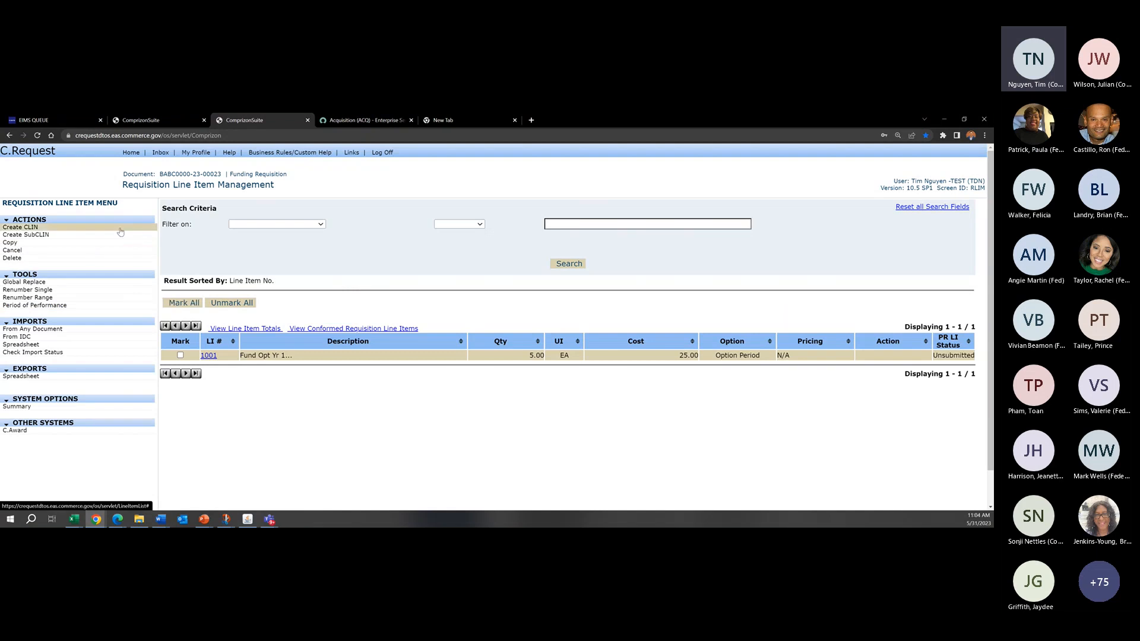
Step: Create a new CLIN numbered 4001 with the description "Opt Yr 4"
left_click(20, 227)
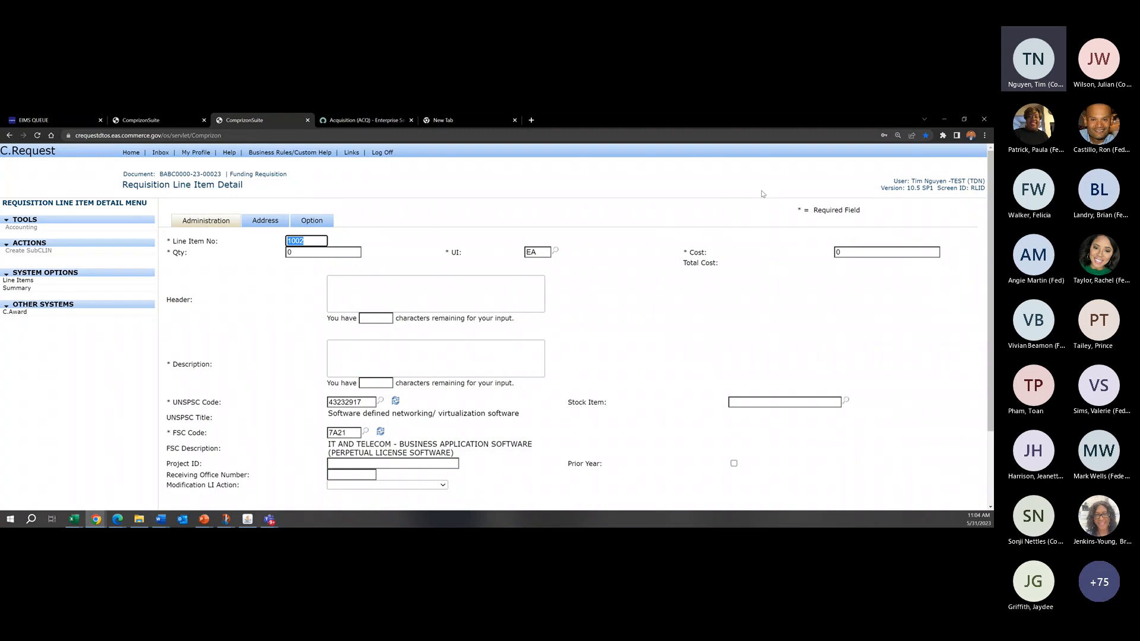
type("4001")
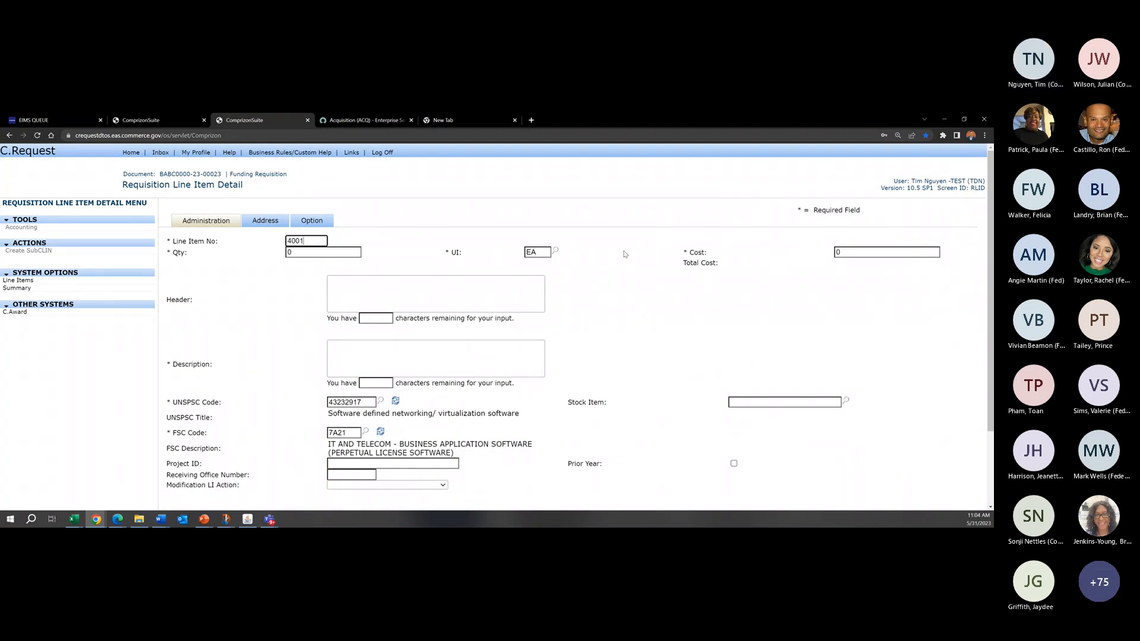
left_click(928, 274)
left_click(421, 369)
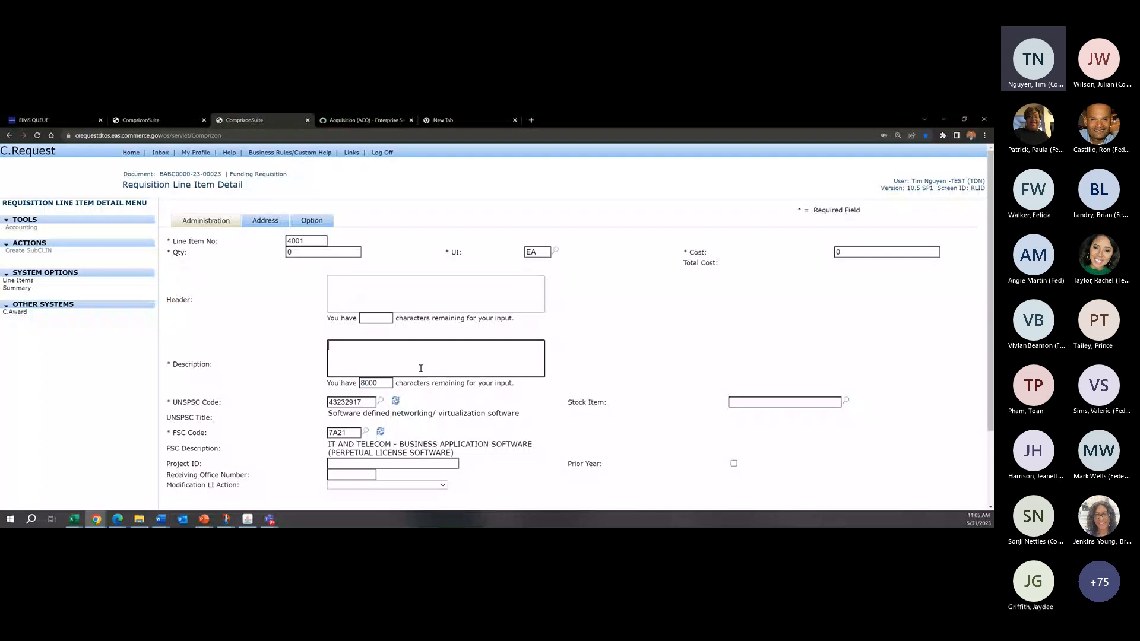
type("Opt Yr 4")
Step: Set line item 4001's option to Option Period with a period begin date of 05/31/2027
left_click(312, 221)
left_click(366, 240)
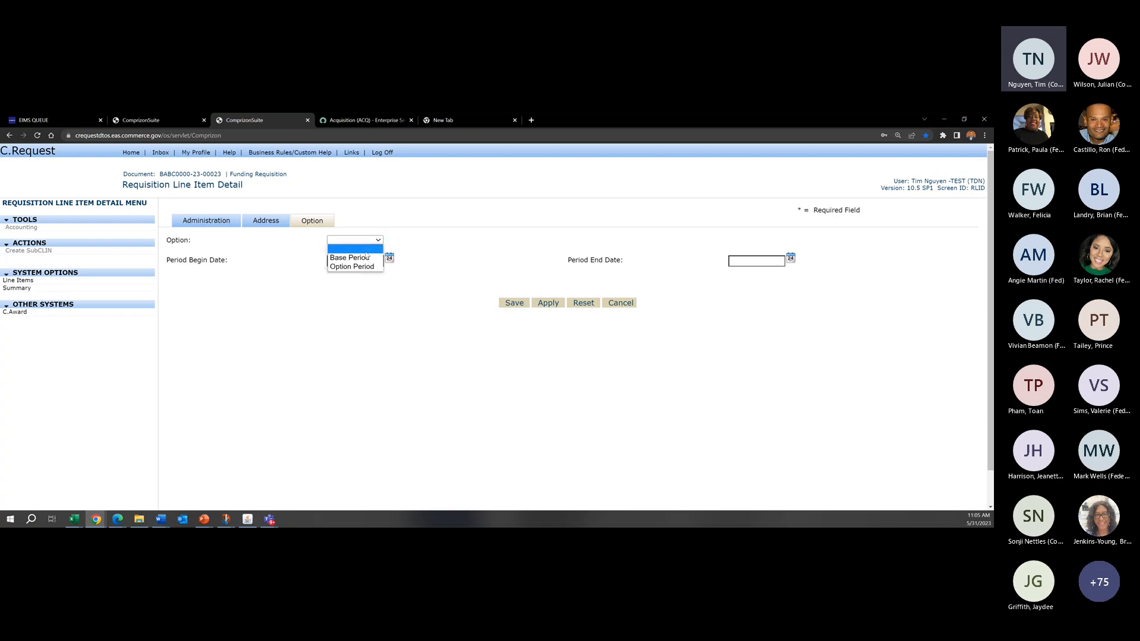
left_click(363, 266)
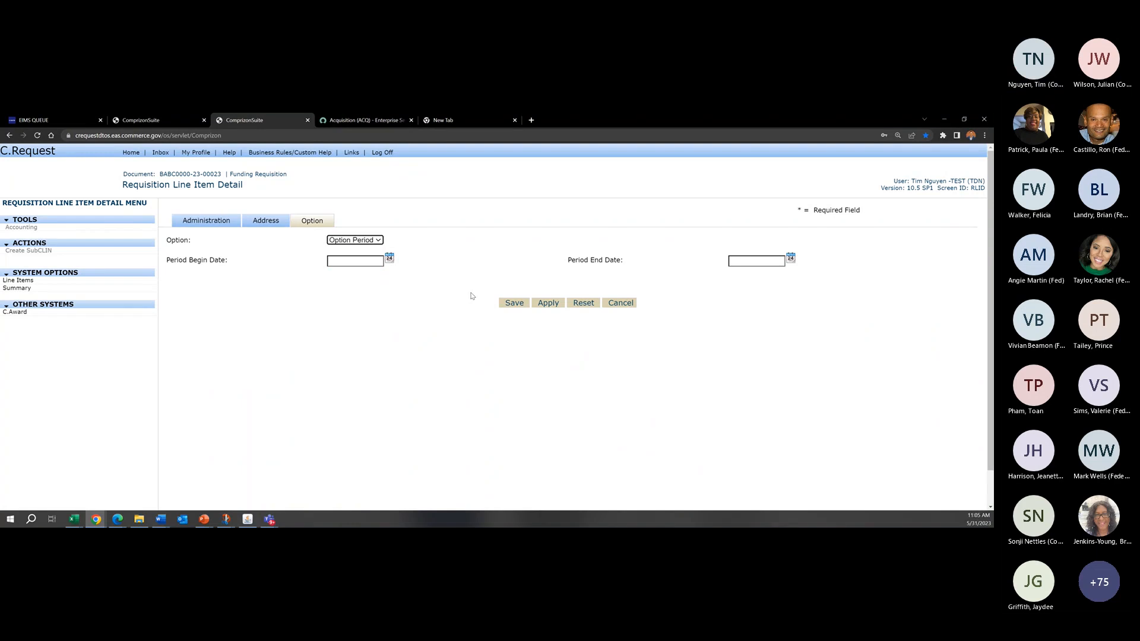
left_click(390, 257)
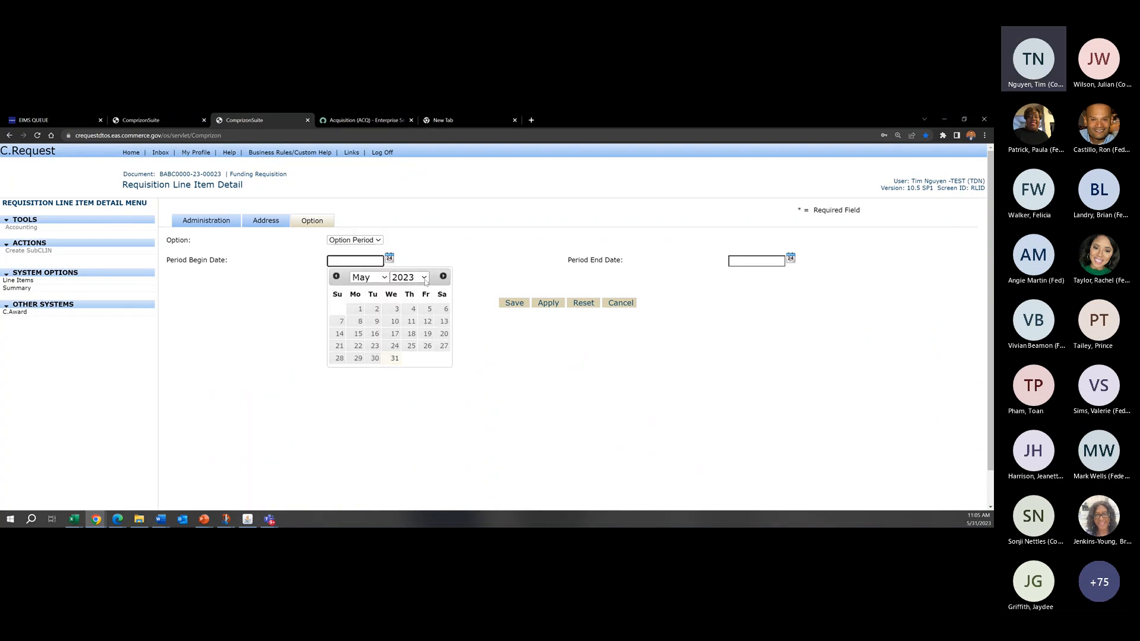
left_click(406, 278)
left_click(414, 440)
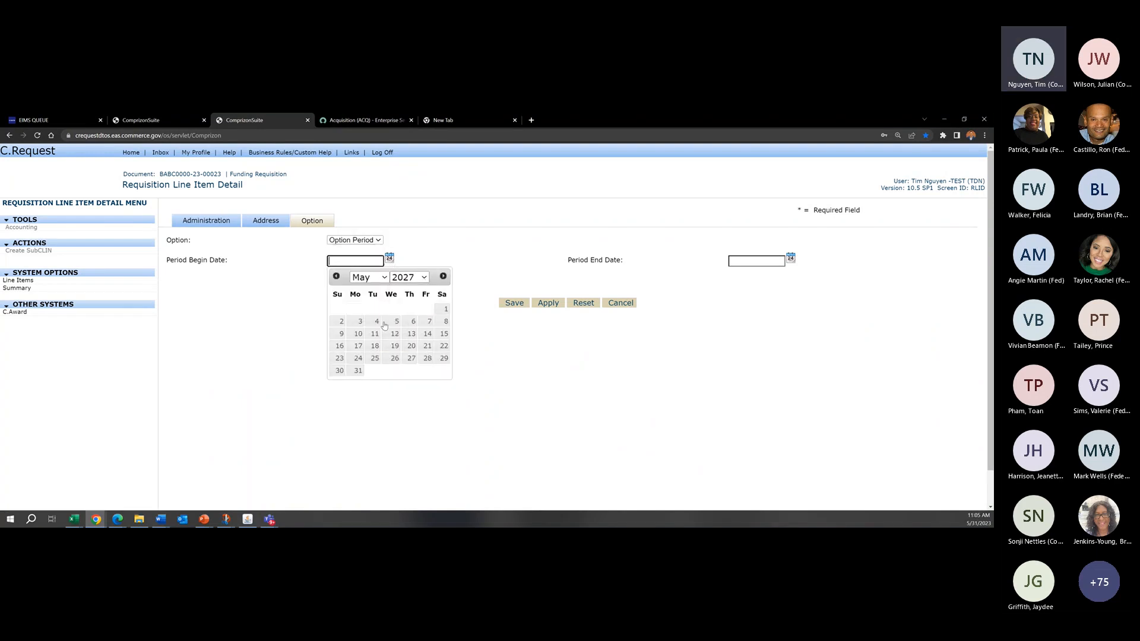
left_click(358, 370)
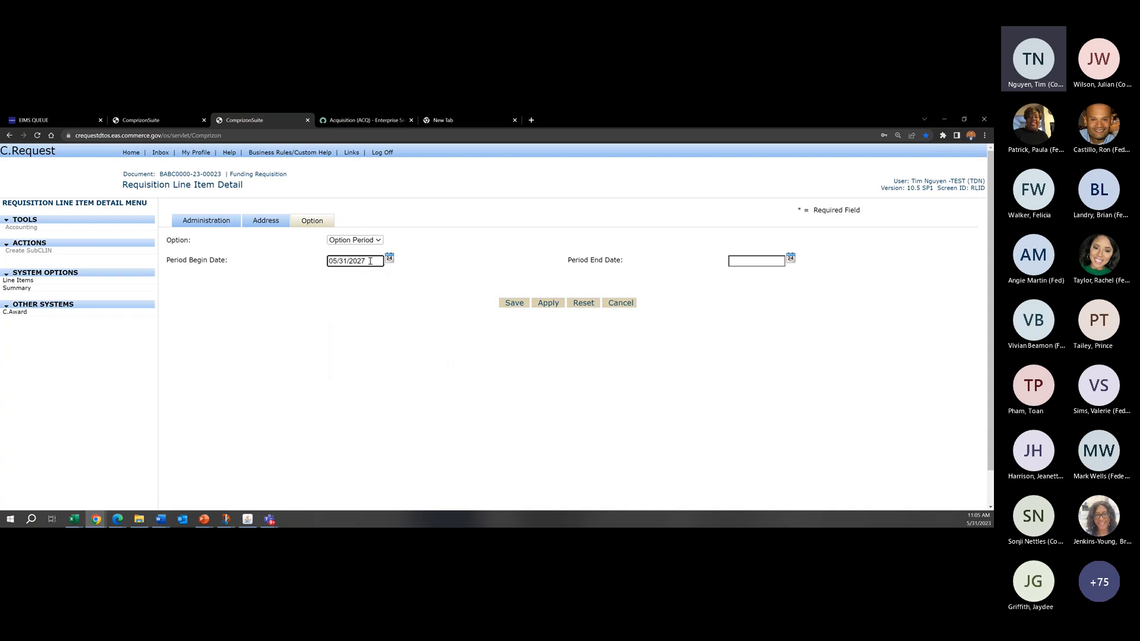
Step: Try to save line item 4001 with a period end date of 05/30/2027, based on a copy of the begin date
triple_click(370, 262)
key("ctrl+c")
left_click(748, 261)
key("ctrl+v")
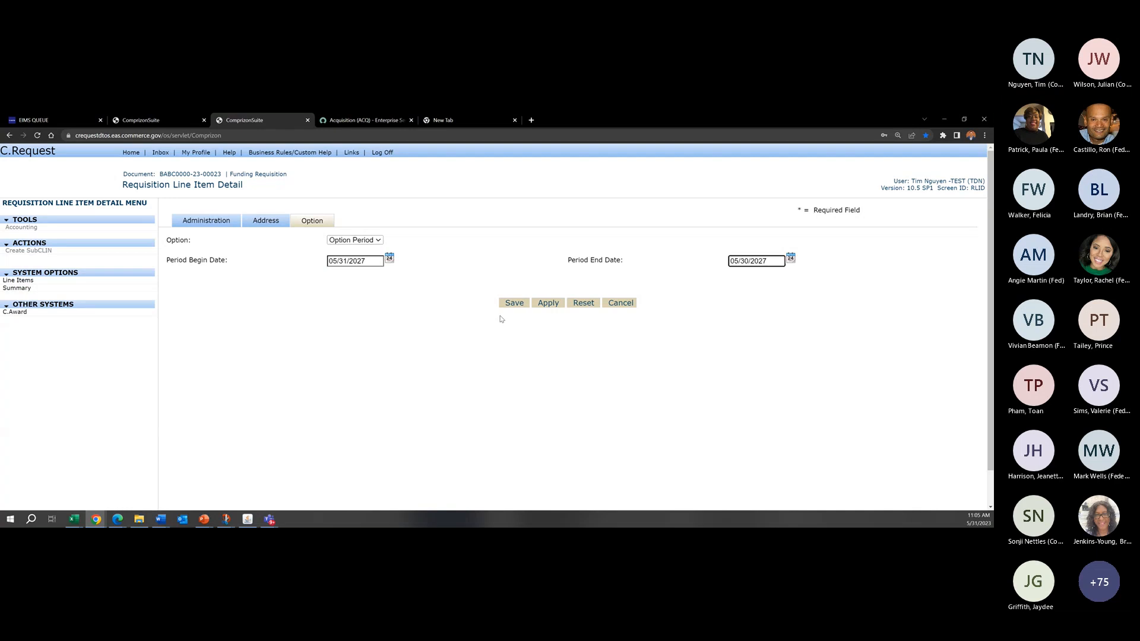
left_click(514, 303)
Step: Correct line item 4001's period end date to fall after its begin date and save the line item
left_click(370, 292)
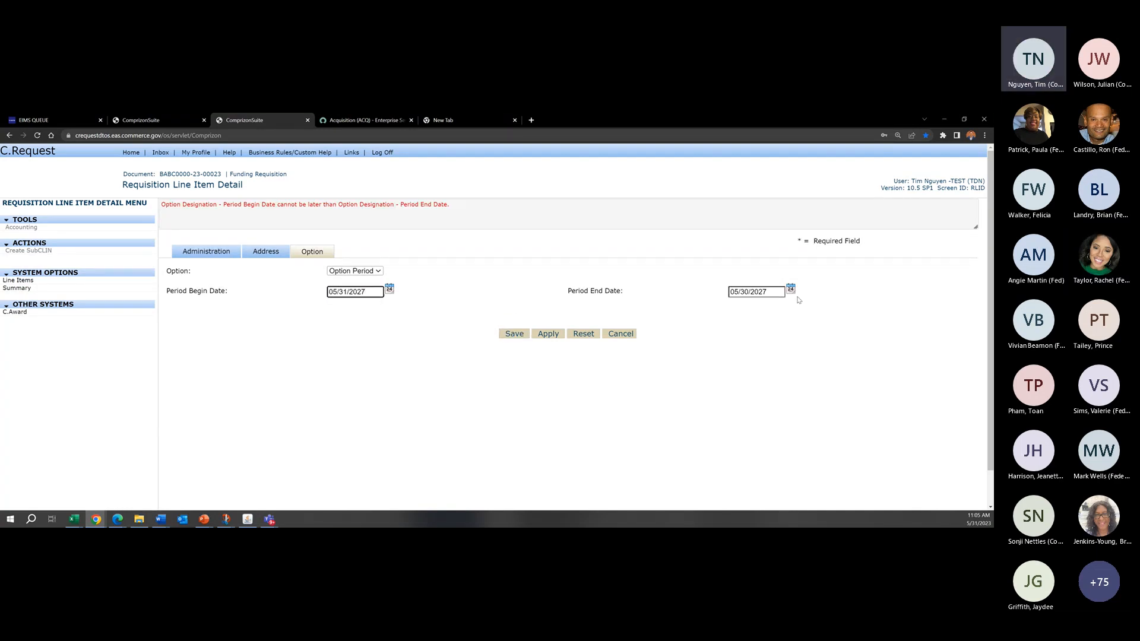
left_click(766, 291)
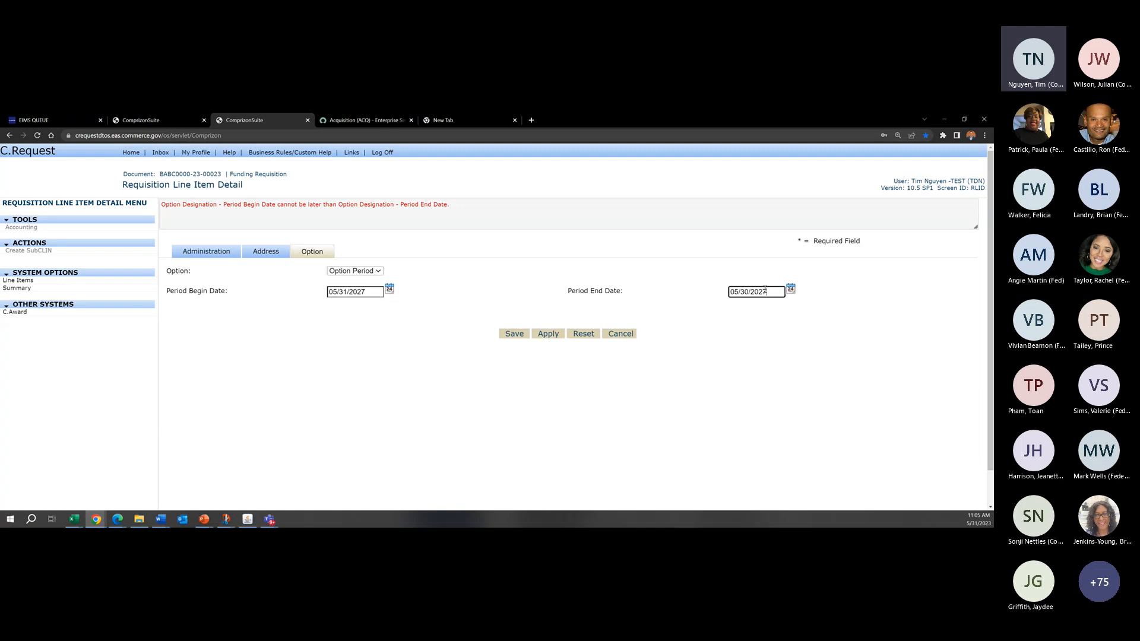
left_click(511, 334)
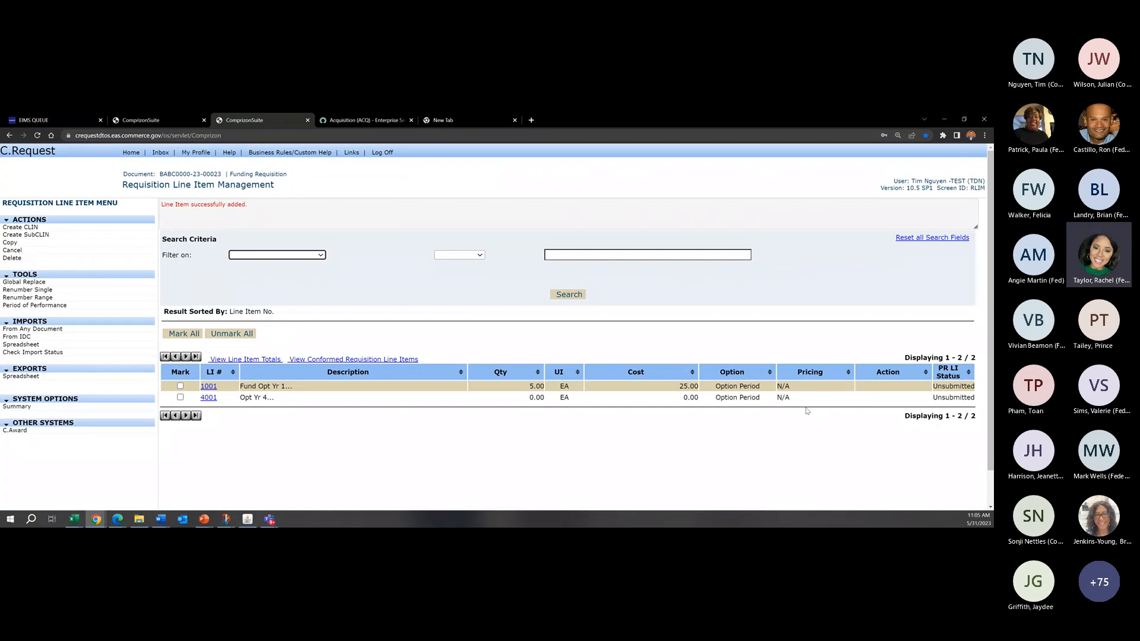
Step: Sort the funding requisition's line items by Option in ascending order
left_click_drag(796, 398, 757, 405)
left_click(761, 402)
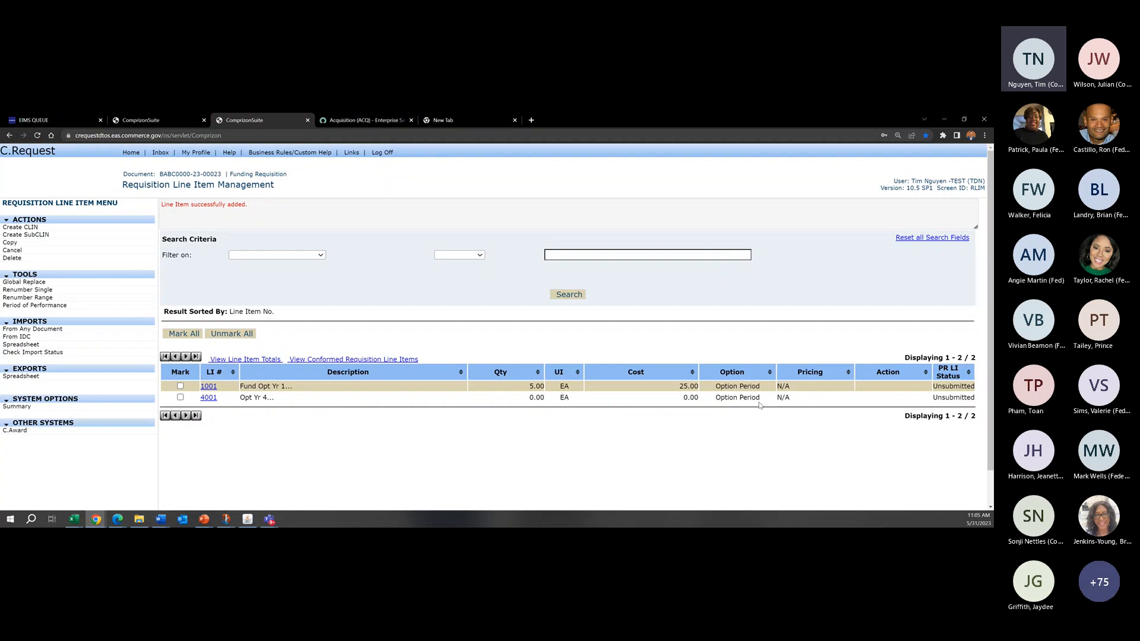
left_click_drag(746, 373, 725, 377)
left_click(726, 374)
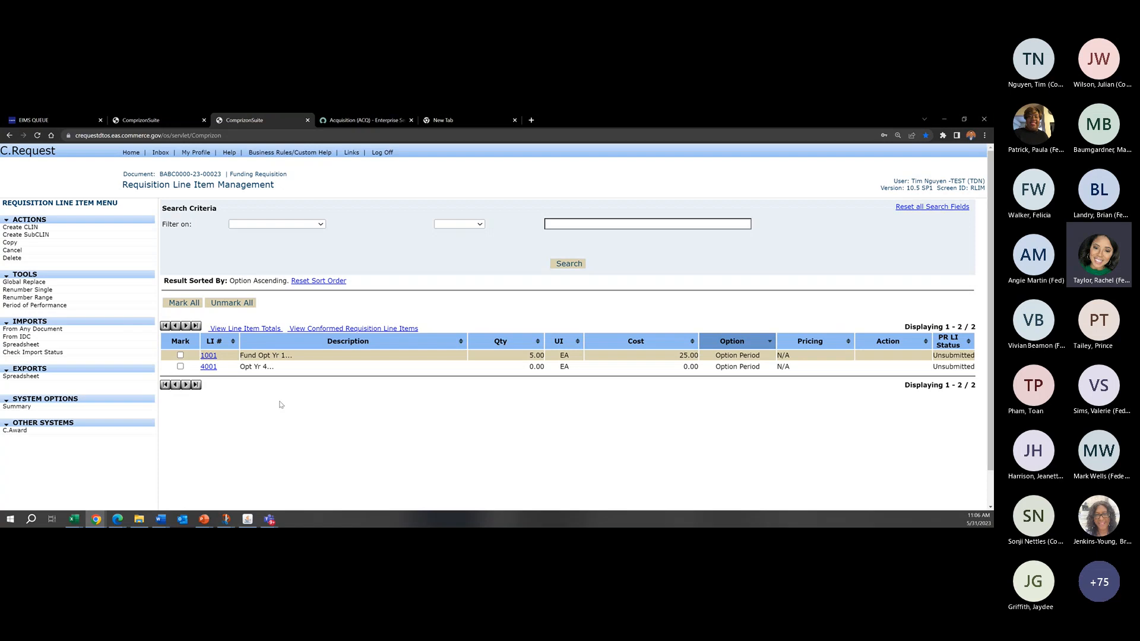
Step: Delete both account codes from line item 4001 and return to the requisition's line item list
left_click(212, 371)
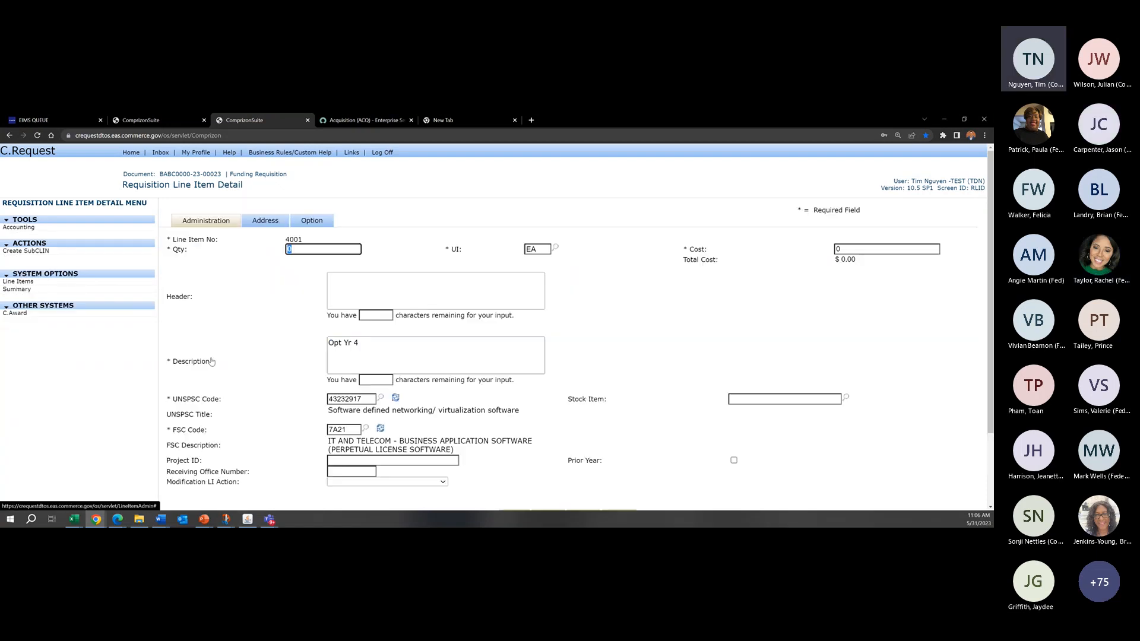
left_click(87, 231)
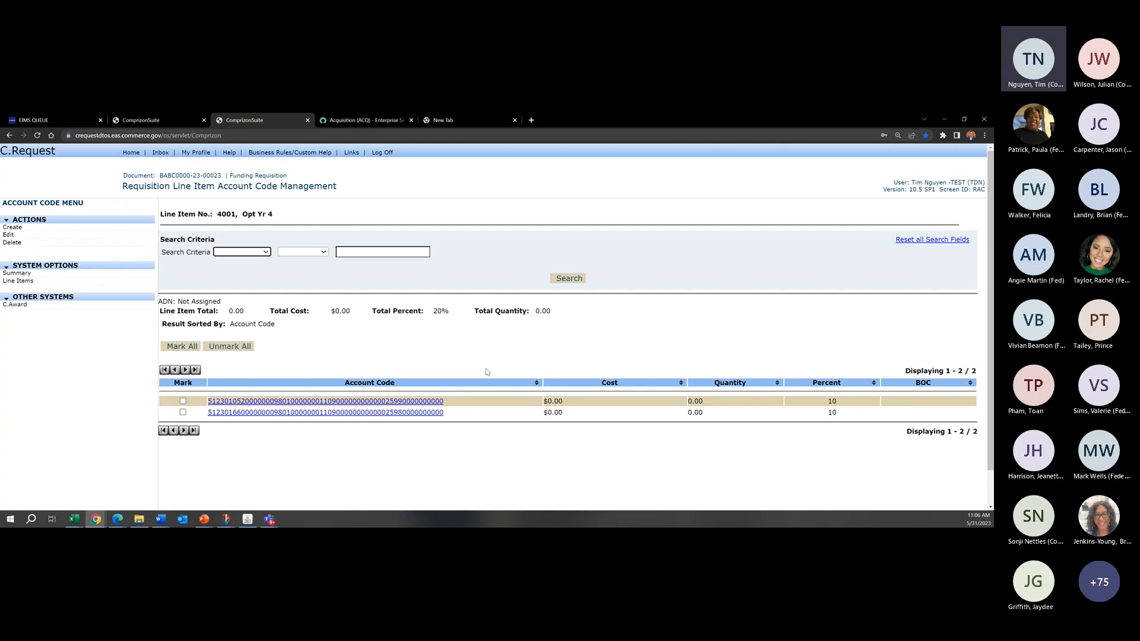
left_click(183, 401)
left_click(183, 413)
left_click(23, 243)
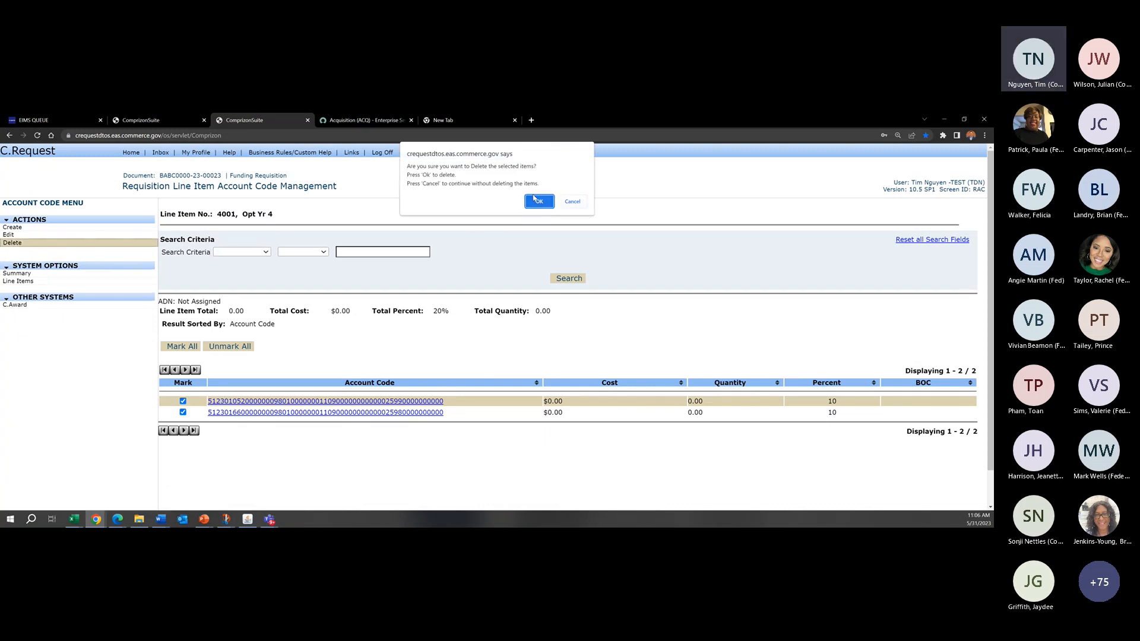
left_click(538, 202)
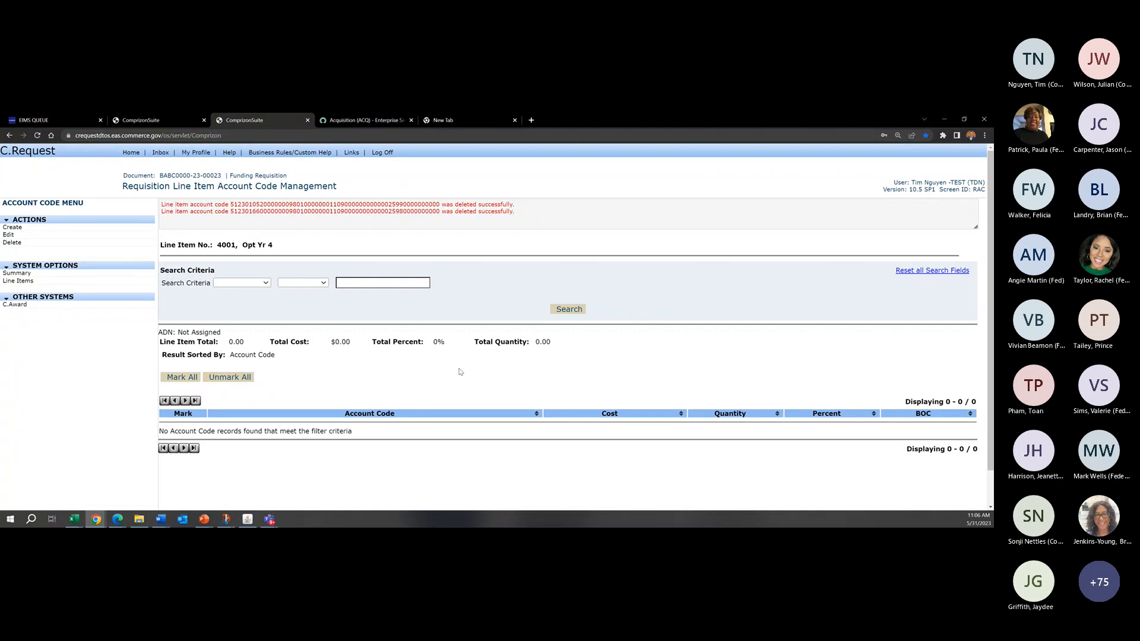
left_click(95, 280)
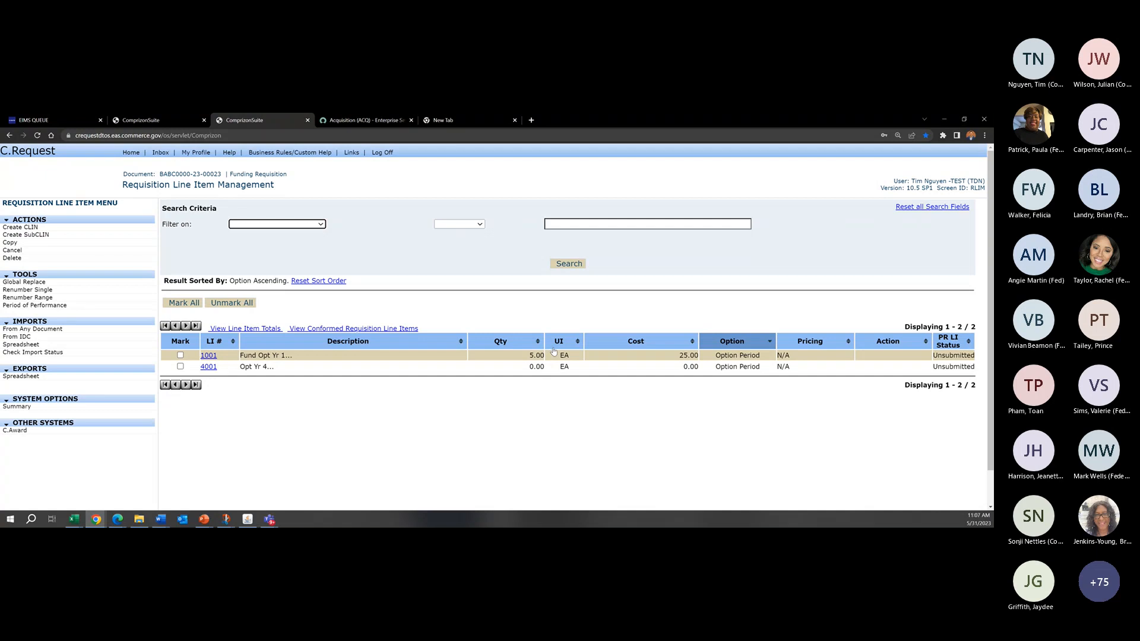
Step: Switch to the C.Request Training presentation in PowerPoint to check the agenda slide, and return to C.Request
left_click(705, 308)
mouse_move(200, 520)
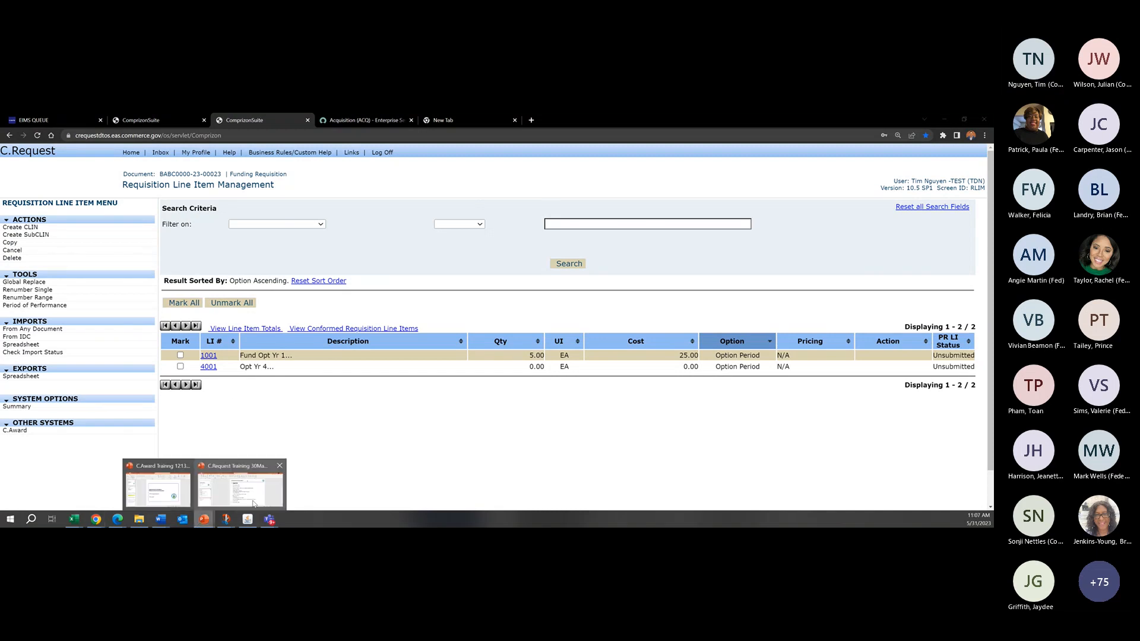
left_click(253, 504)
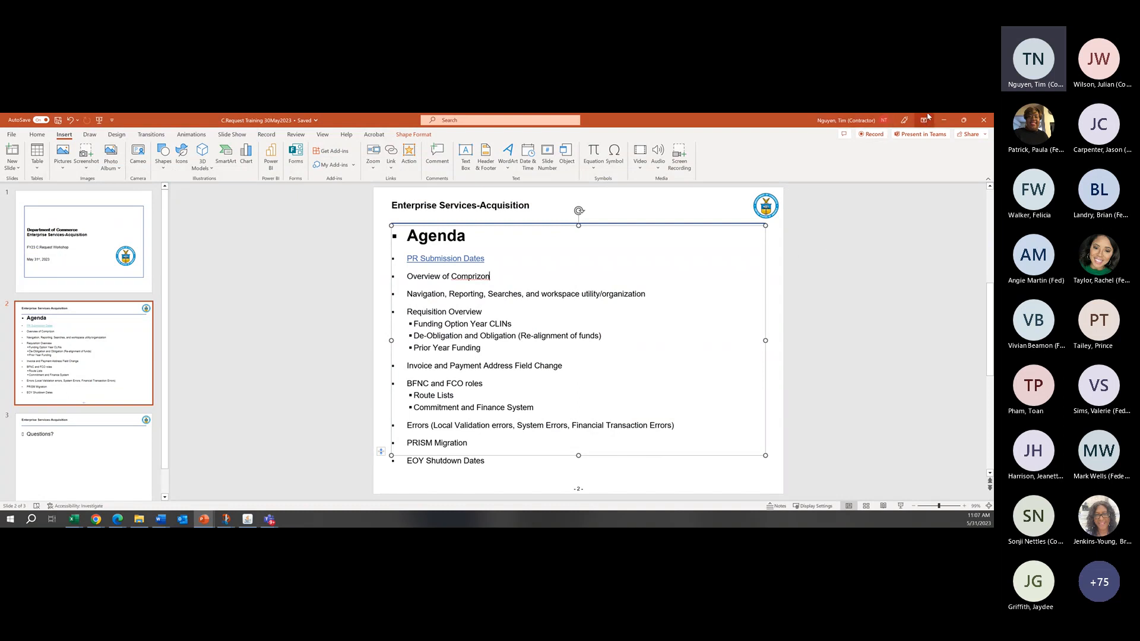
left_click(944, 120)
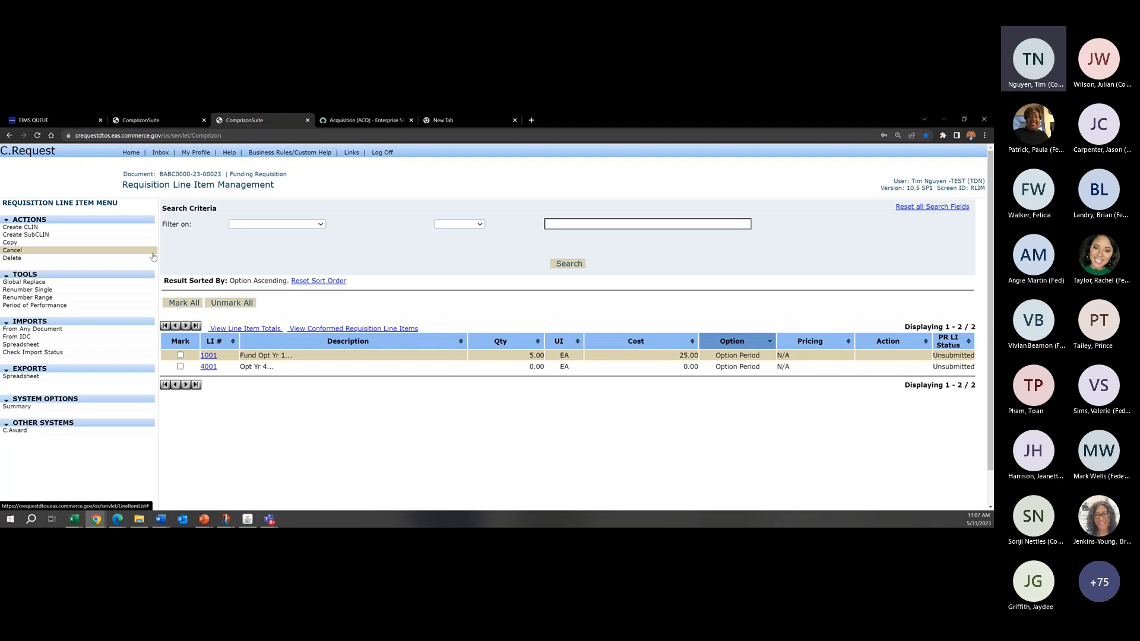
Step: Open the recently accessed Re-Alignments/BFNC and FCO requisition and try to cancel its commitment
left_click(130, 153)
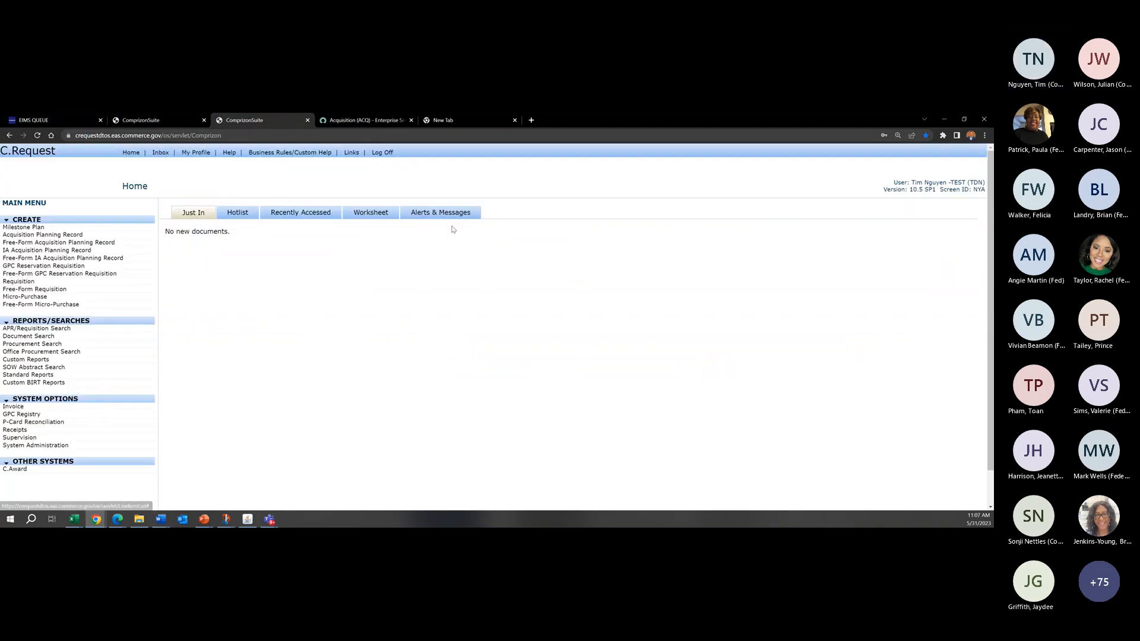
left_click(301, 212)
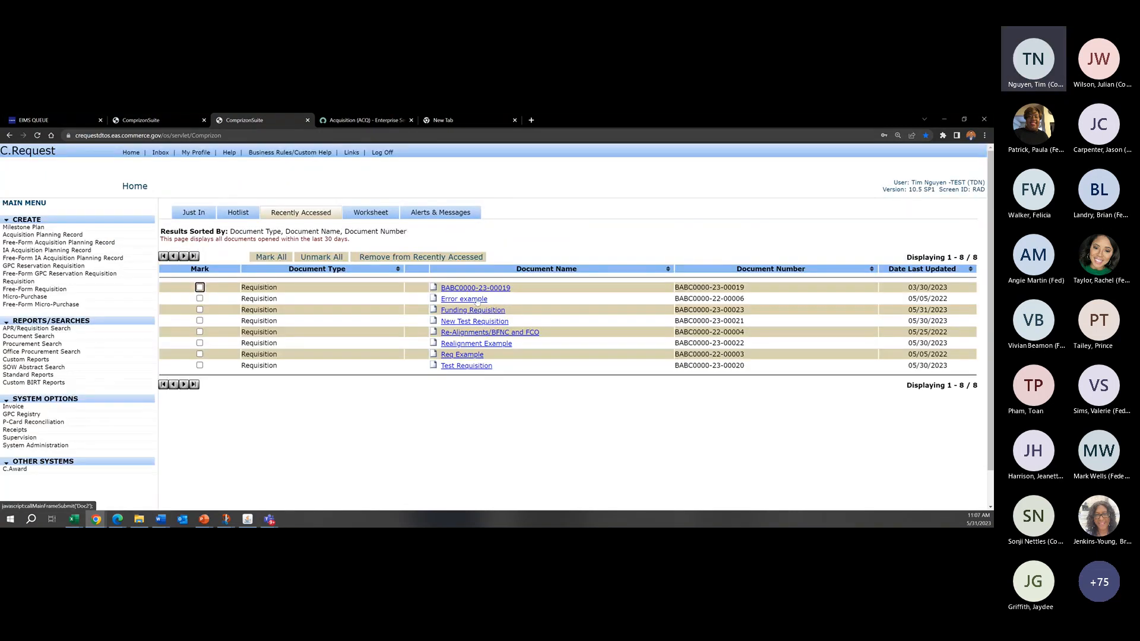
left_click(516, 334)
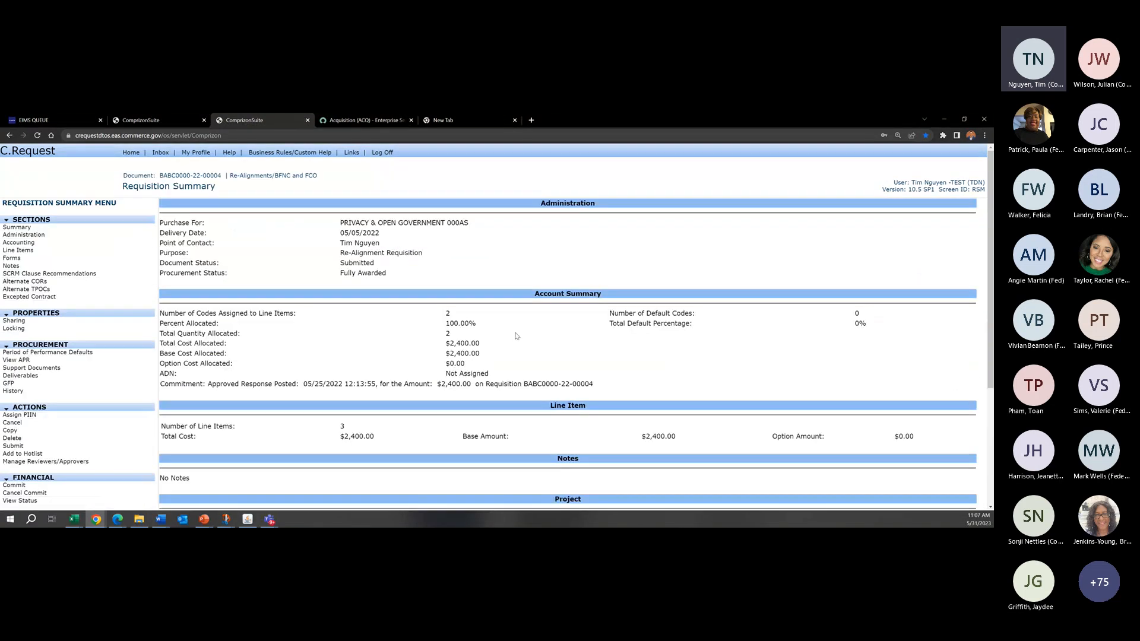
scroll(516, 336, "down", 3)
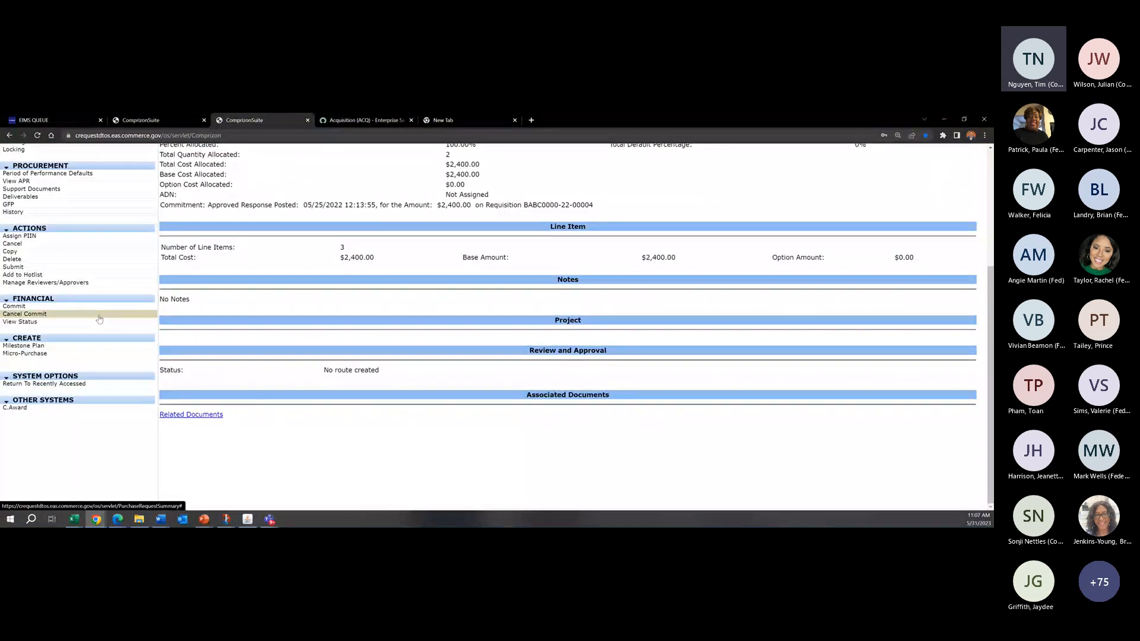
left_click(99, 319)
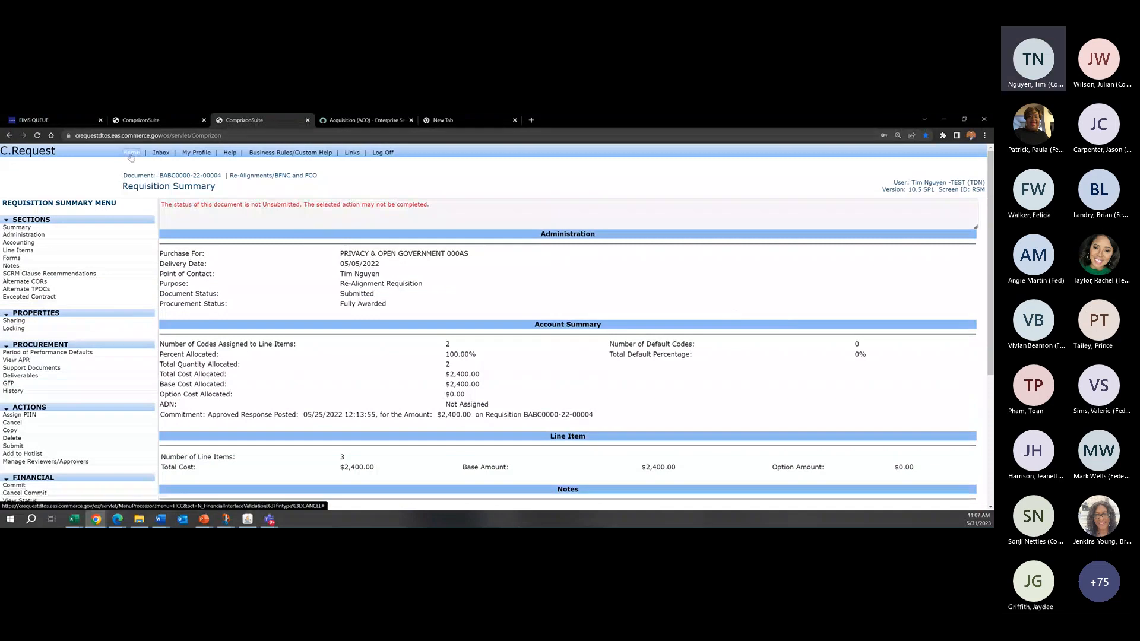
Step: Open the Realignment Example requisition from the Hotlist and bring up the details of line item 0001
left_click(132, 153)
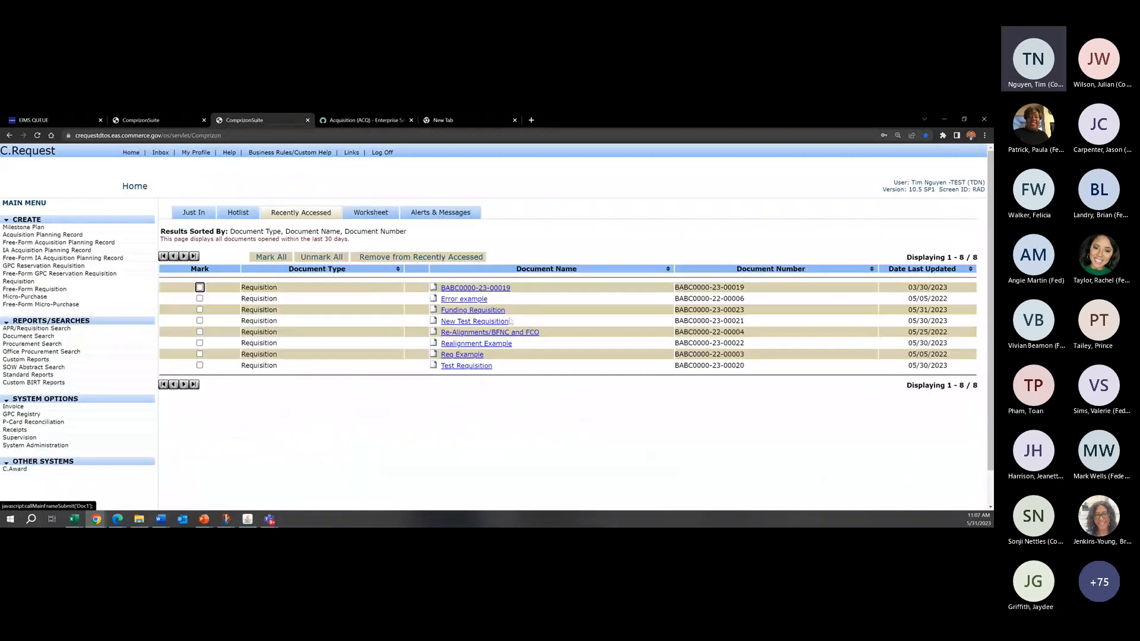
left_click(238, 213)
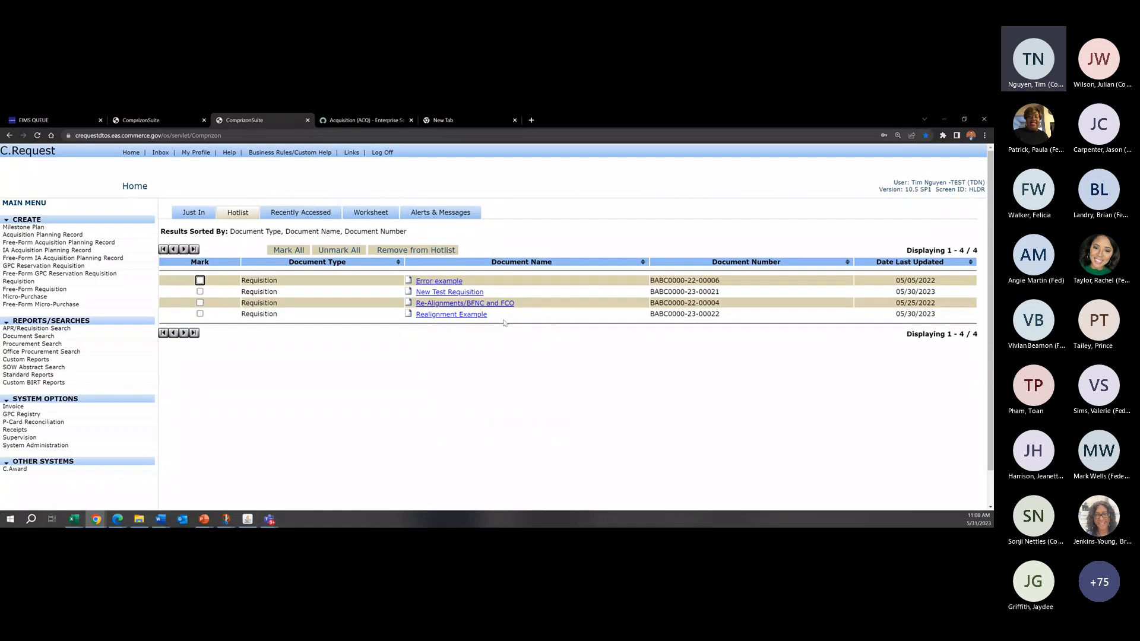
left_click(467, 319)
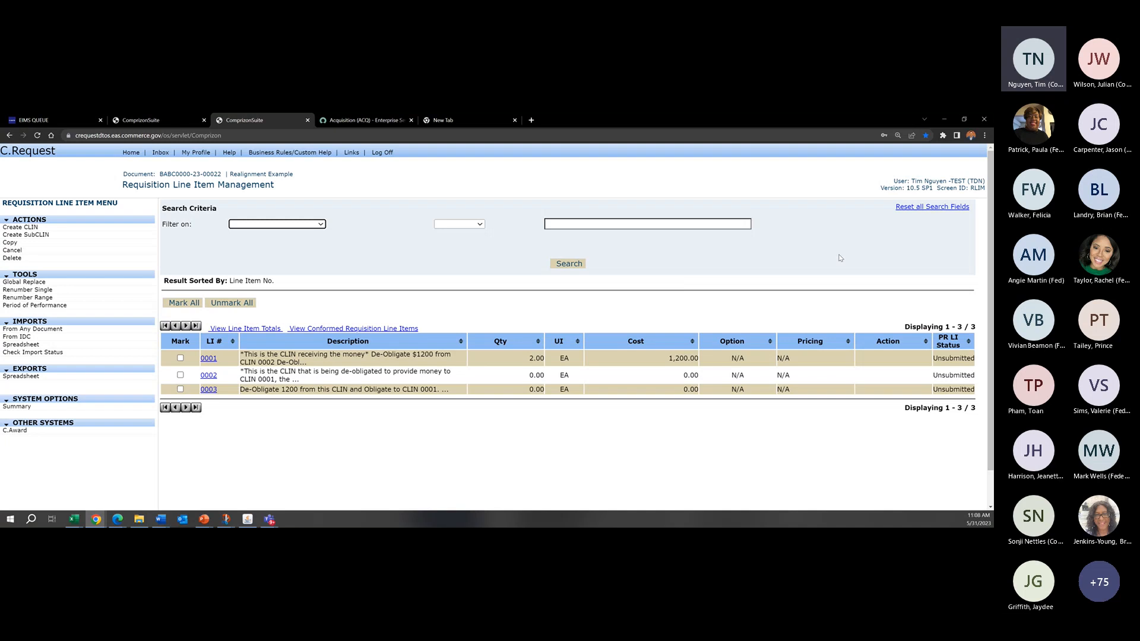
left_click(208, 359)
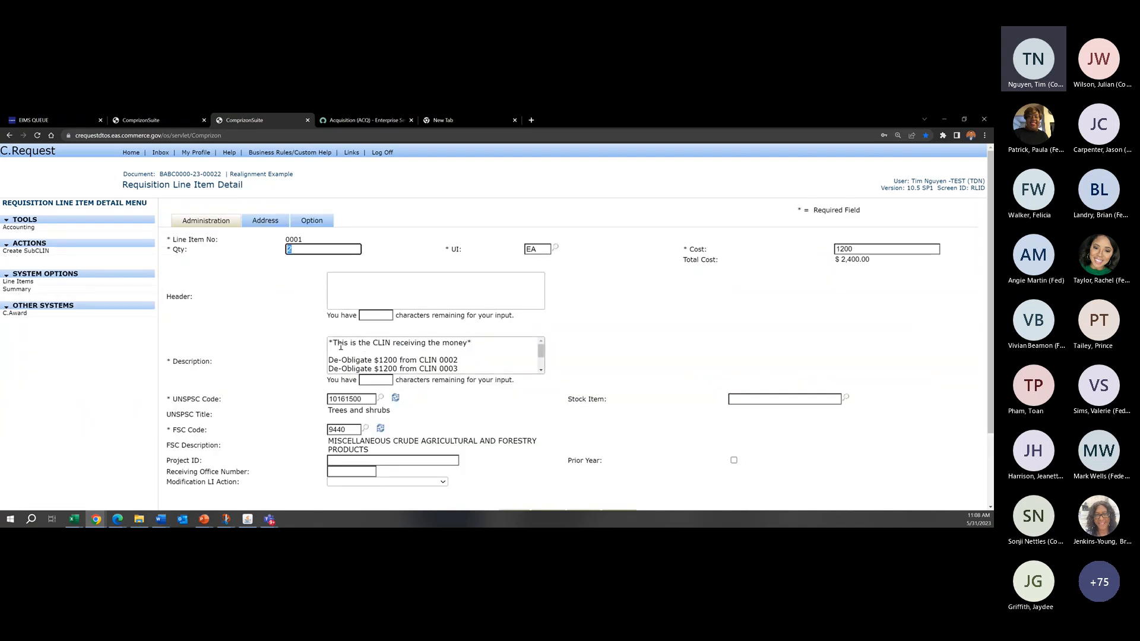
Step: Examine line item 0001's number and its description of the amounts de-obligated from CLINs 0002 and 0003 and obligated to CLIN 0001
left_click(328, 244)
left_click_drag(303, 240, 284, 244)
left_click(313, 242)
left_click(284, 243)
left_click_drag(304, 240, 286, 239)
left_click(286, 239)
left_click_drag(541, 350, 542, 359)
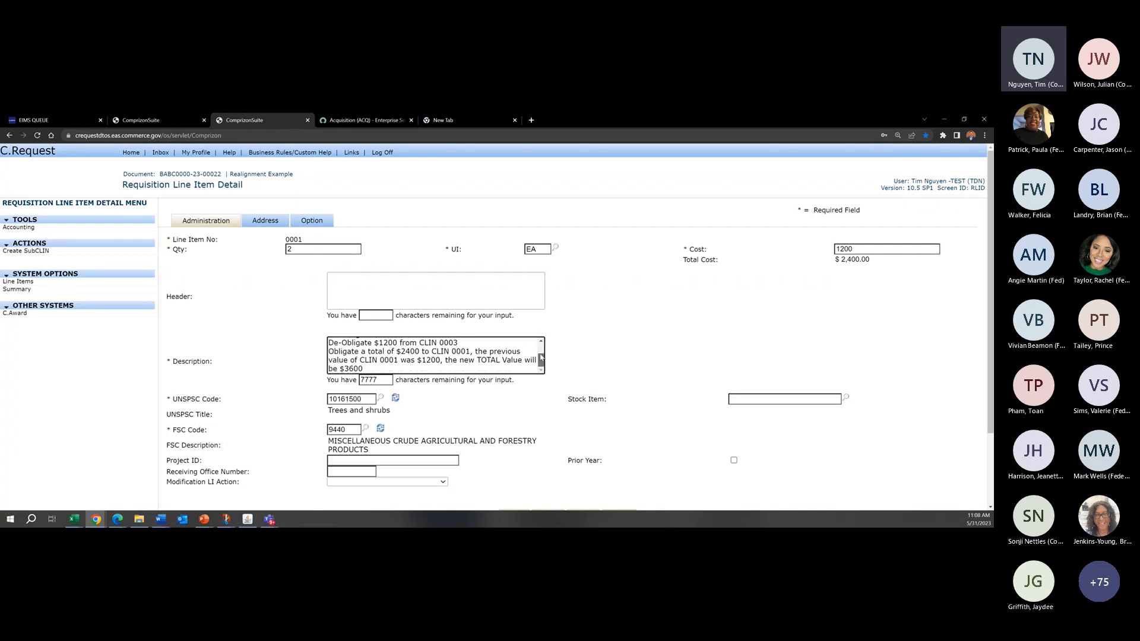
scroll(430, 362, "up", 3)
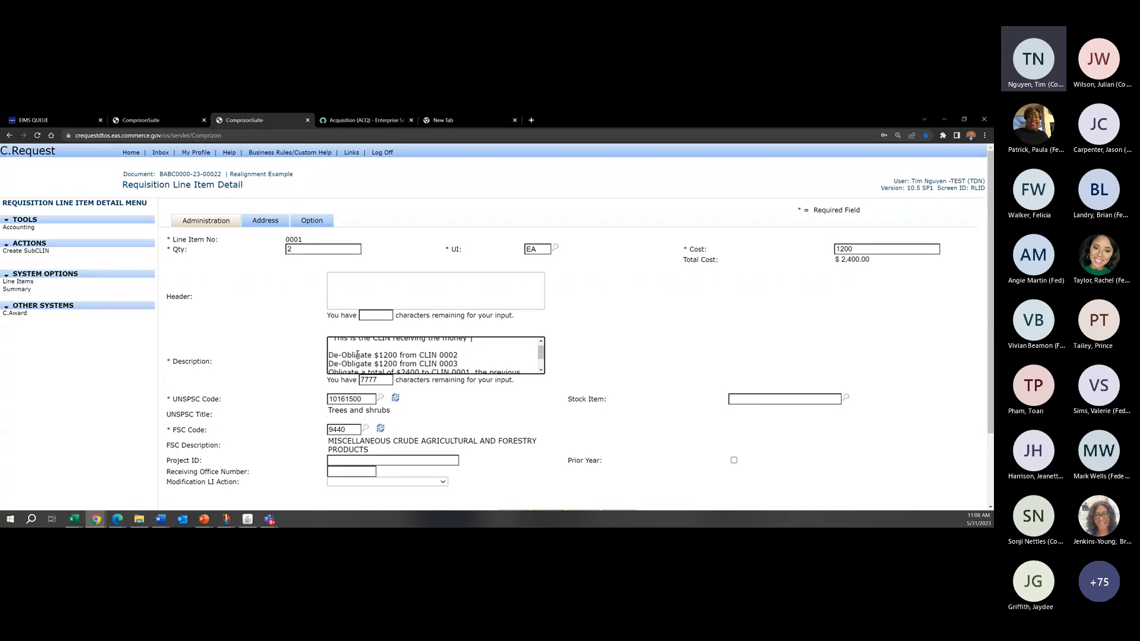
left_click_drag(459, 356, 397, 364)
left_click(444, 355)
left_click(431, 364)
left_click(459, 366)
left_click_drag(542, 352, 541, 356)
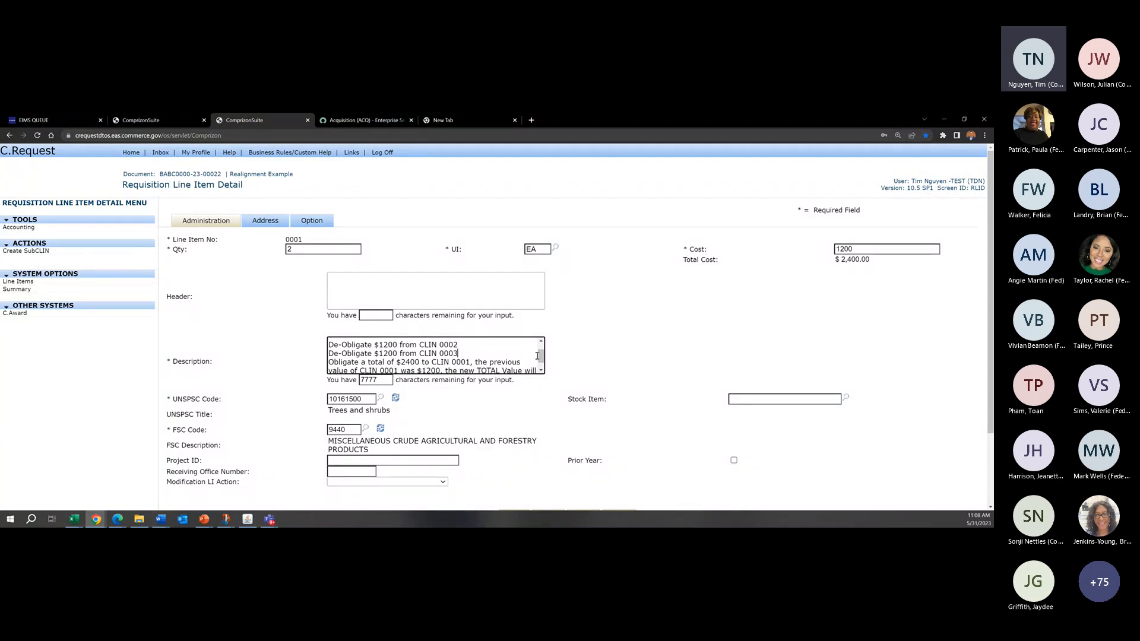
left_click_drag(537, 356, 537, 358)
left_click(498, 356)
scroll(528, 364, "down", 1)
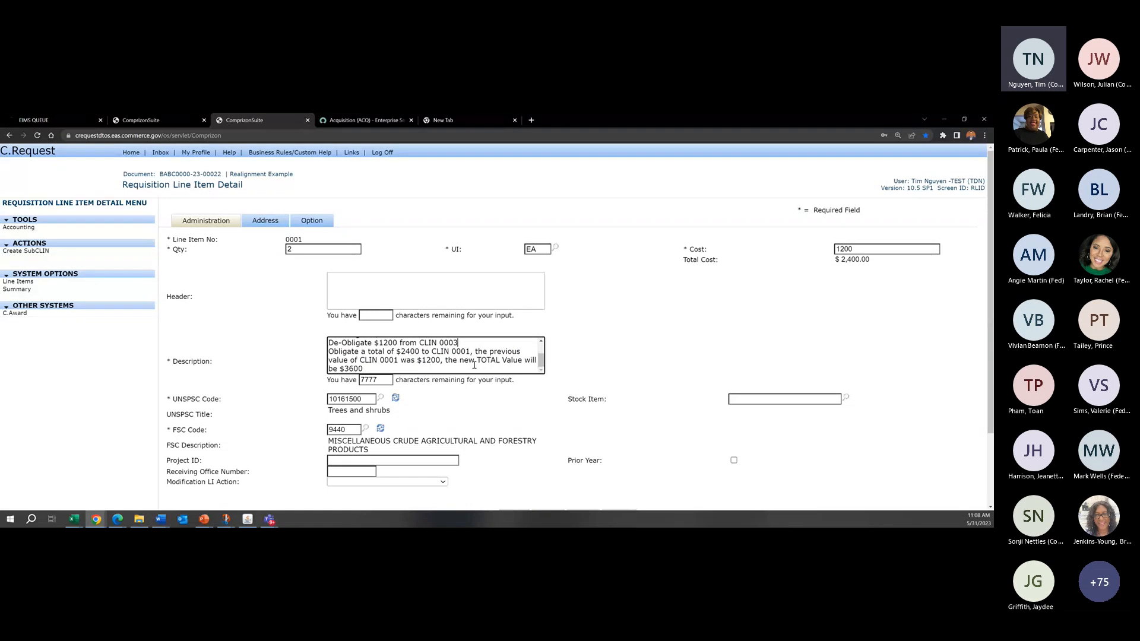
left_click(386, 368)
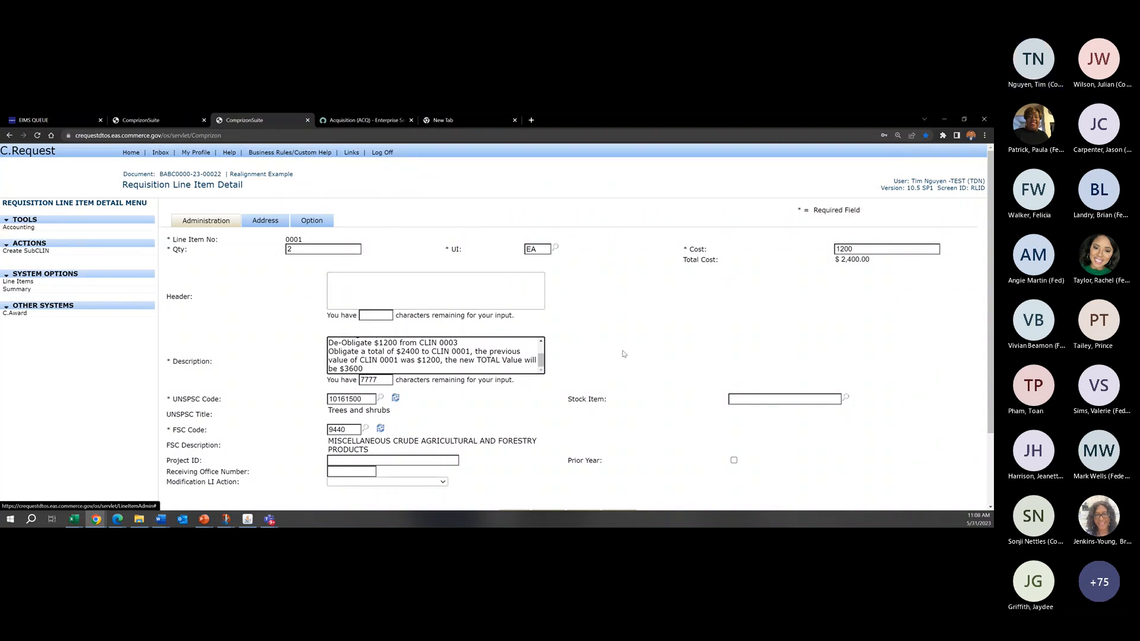
Step: Review the account codes allocated to line item 0001 against the de-obligation amounts in its description
left_click(18, 227)
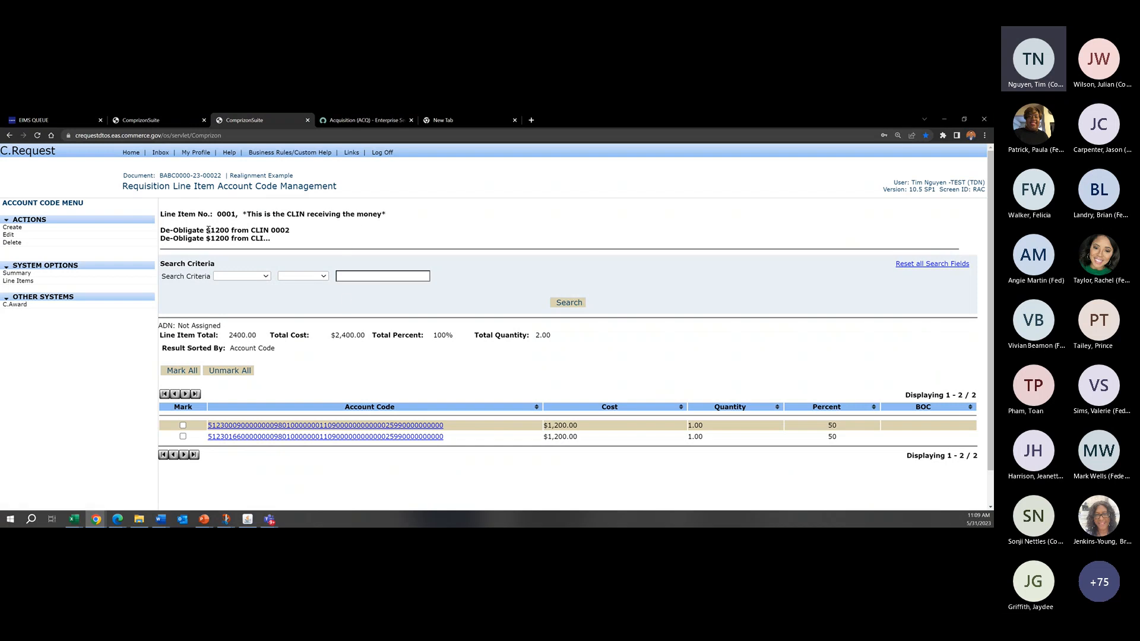
mouse_move(208, 231)
left_mouse_down()
mouse_move(274, 231)
mouse_move(210, 239)
left_mouse_up()
left_click(283, 230)
left_click(276, 230)
left_click(281, 239)
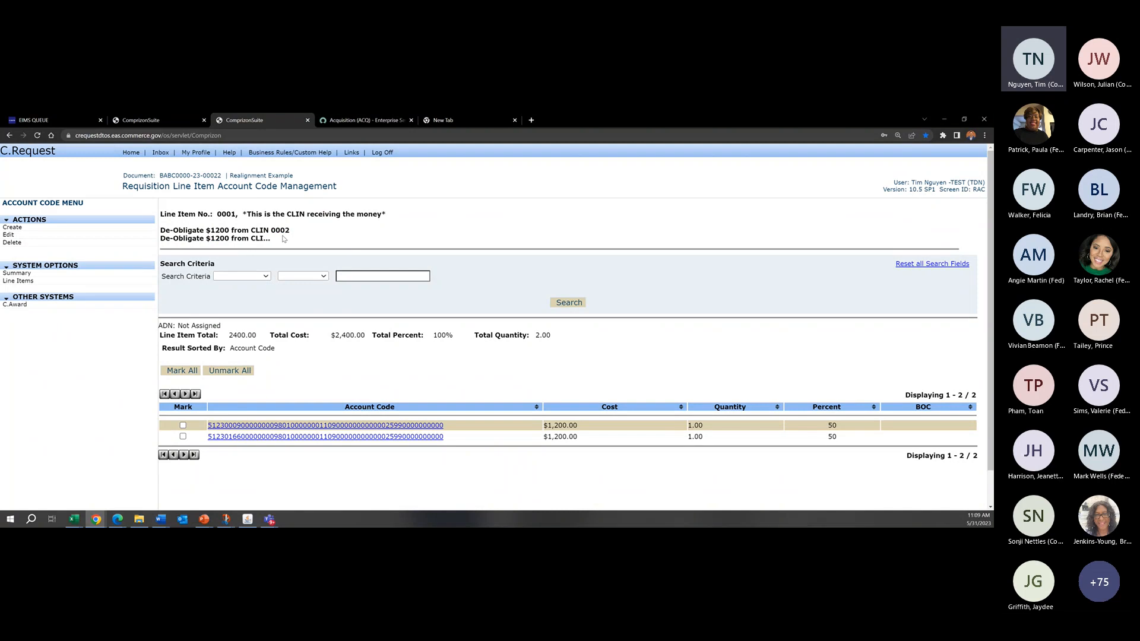
Step: Open line item 0002 of the Realignment Example and review the de-obligation text in its description
left_click(47, 285)
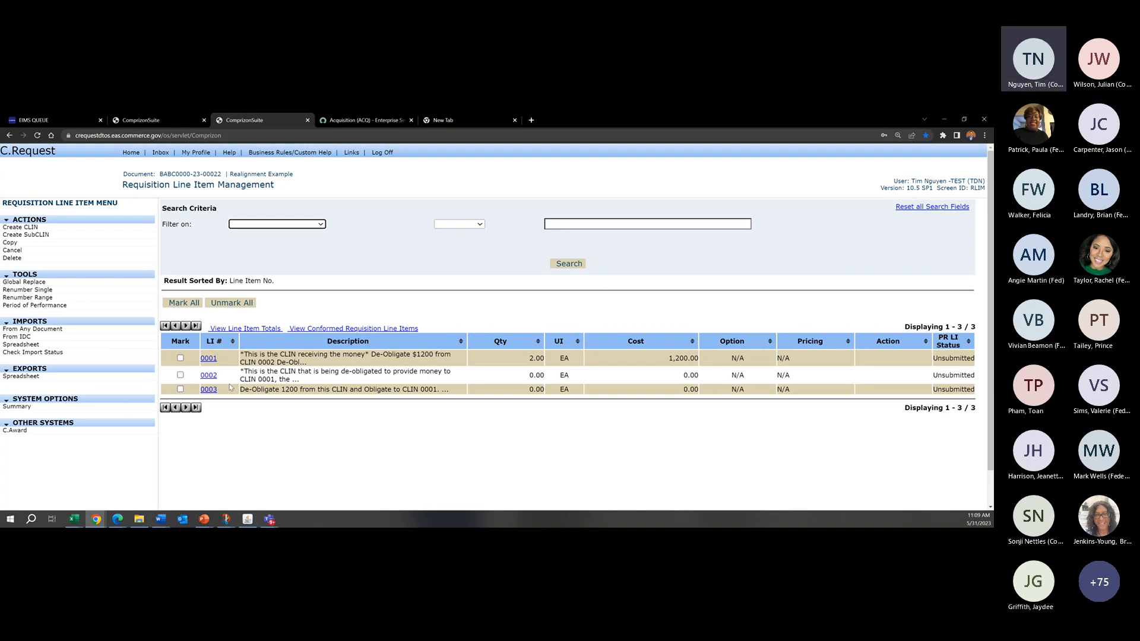
scroll(213, 372, "down", 1)
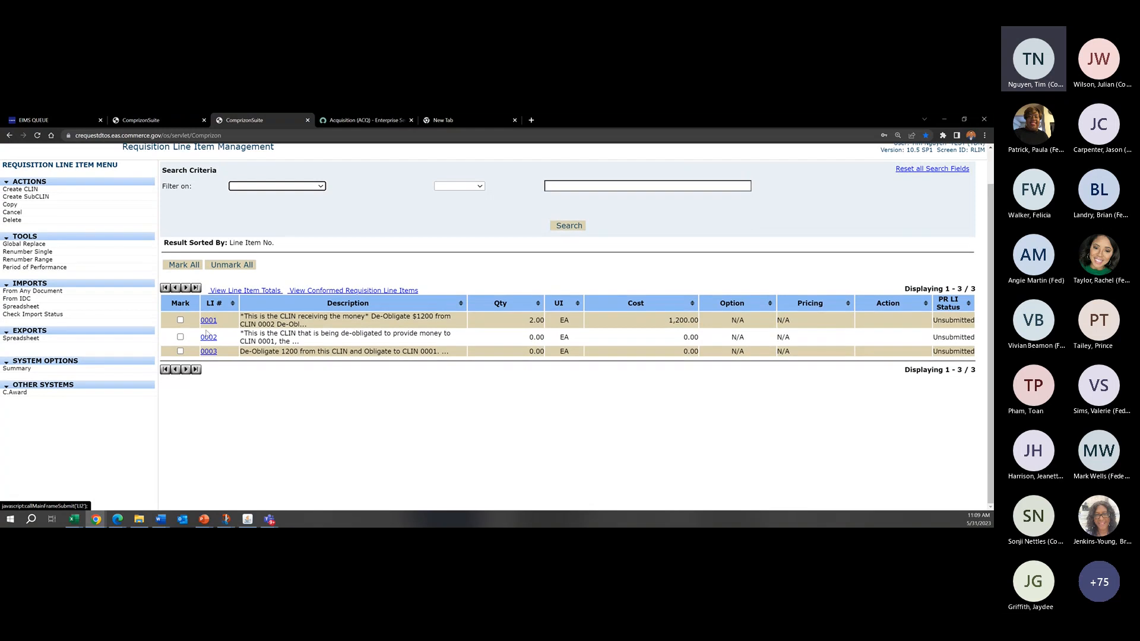
left_click(208, 337)
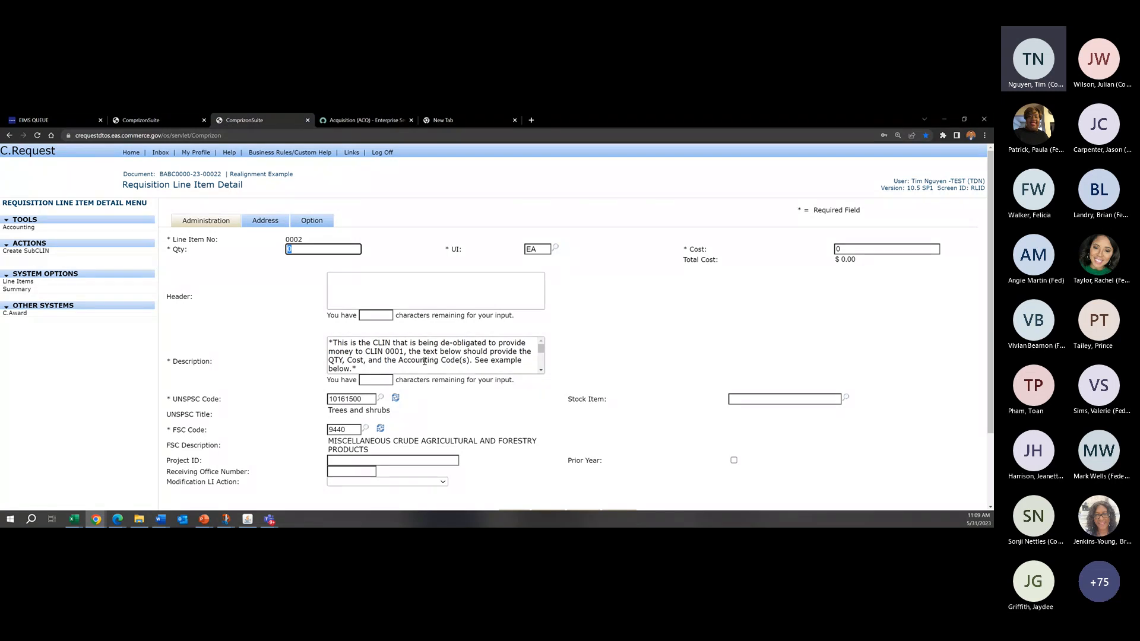
left_click(449, 360)
left_click_drag(541, 351, 542, 358)
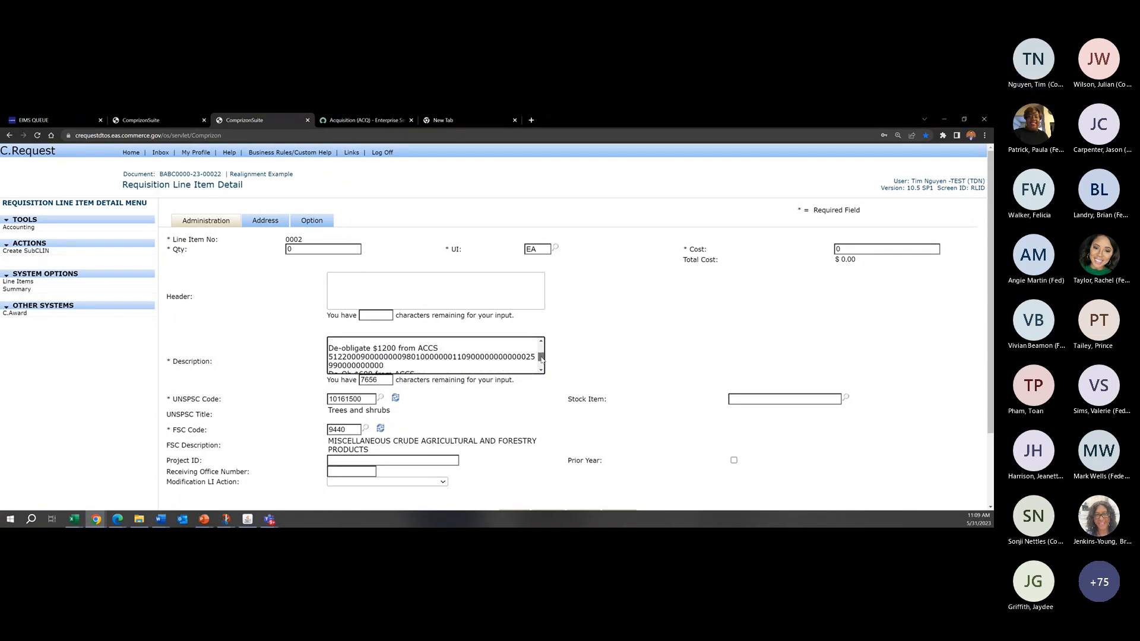
left_click(442, 350)
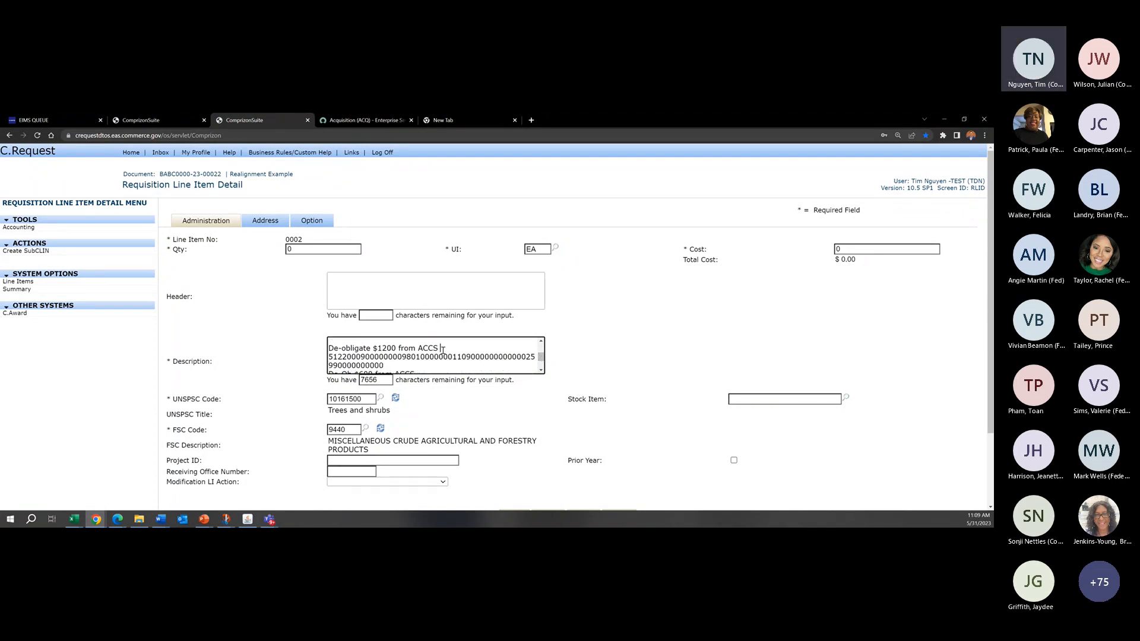
Step: Change the fiscal-year digits of the first account code in line item 0002's description to 23 and review the text
left_click(346, 356)
scroll(476, 359, "down", 1)
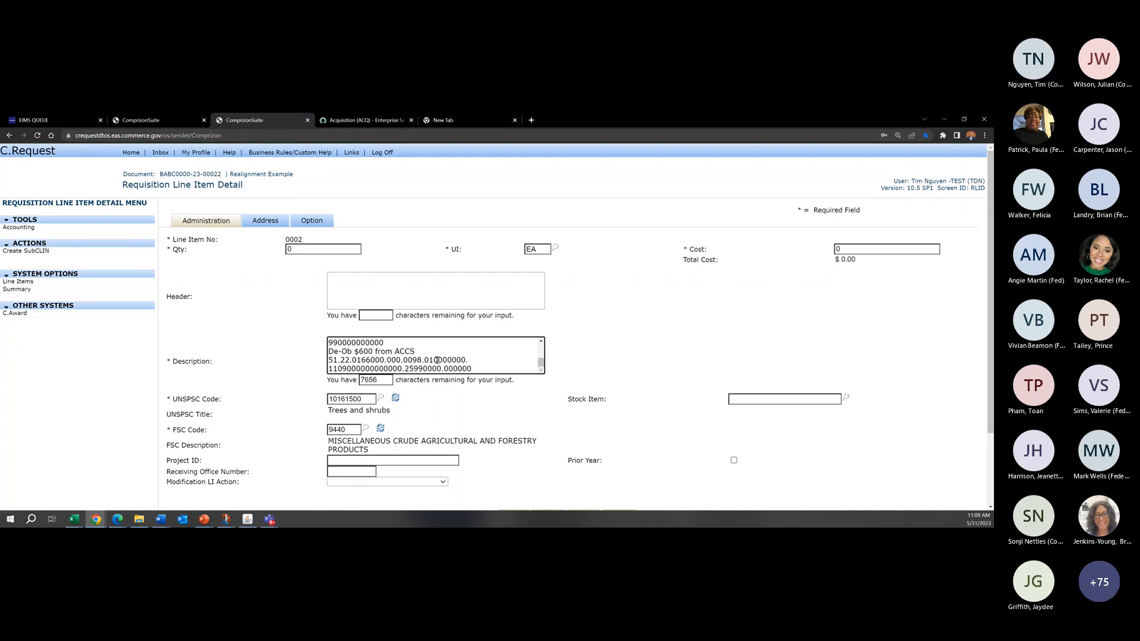
key("BackSpace")
type("3")
scroll(481, 362, "up", 1)
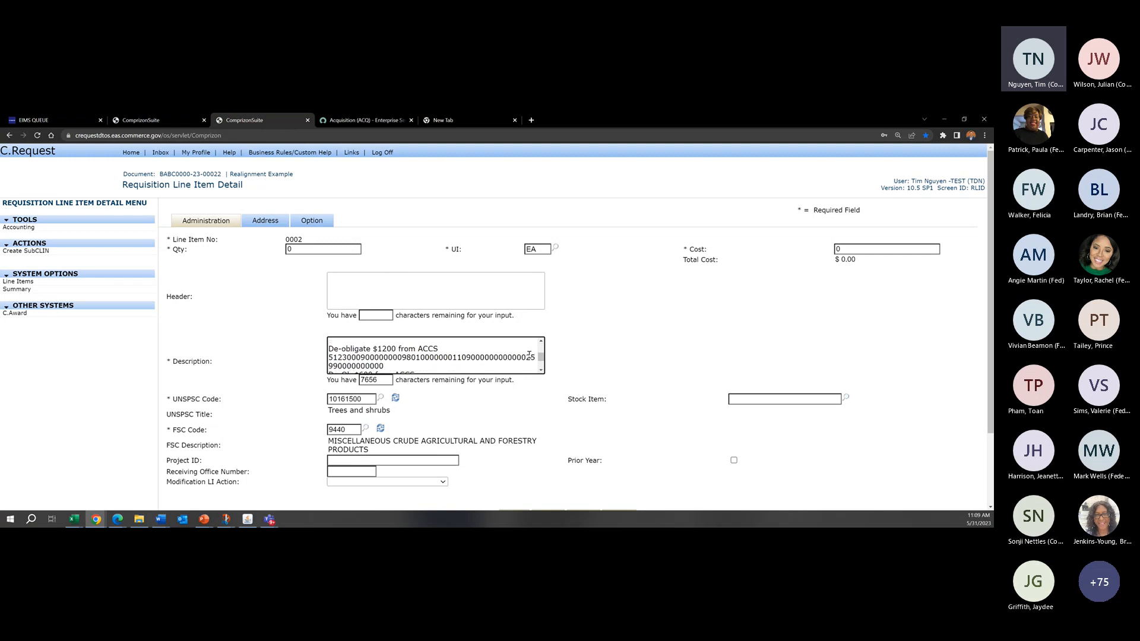
scroll(526, 358, "down", 1)
scroll(526, 358, "up", 2)
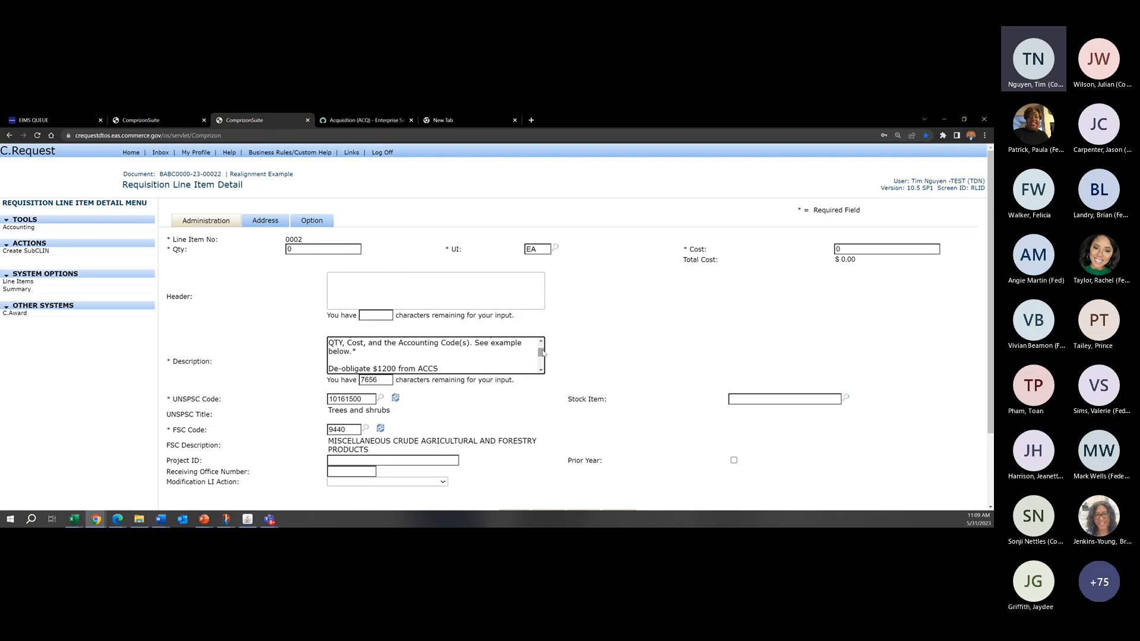
scroll(543, 353, "down", 1)
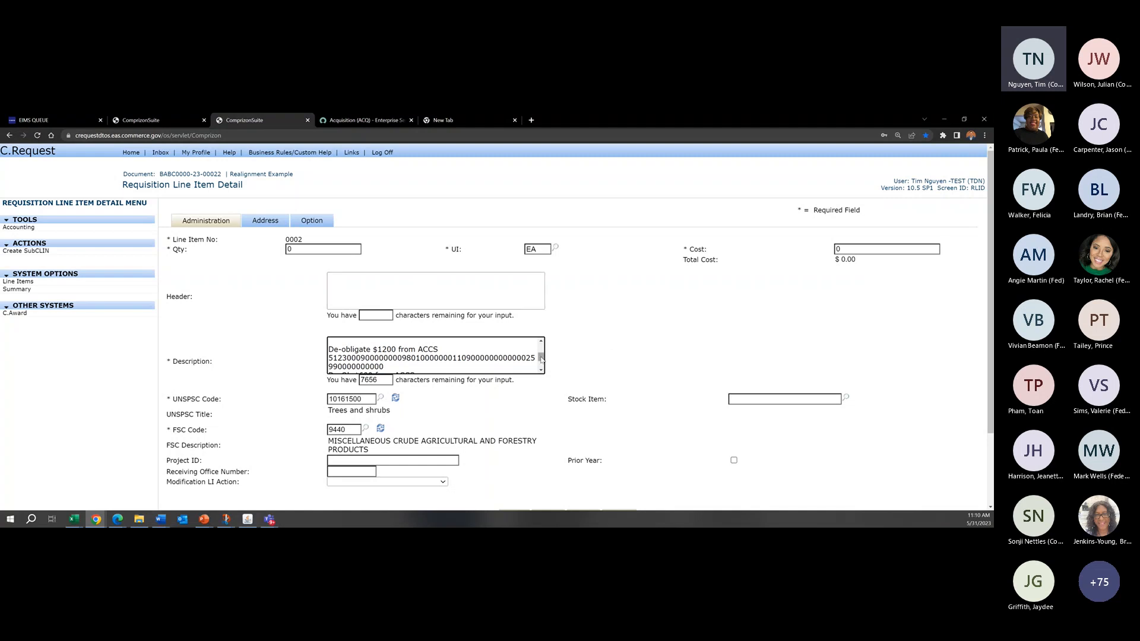
Step: Change the first de-obligation amount in line item 0002's description to $600 and check the edited text
mouse_move(541, 360)
left_mouse_down()
mouse_move(544, 368)
mouse_move(541, 359)
left_mouse_up()
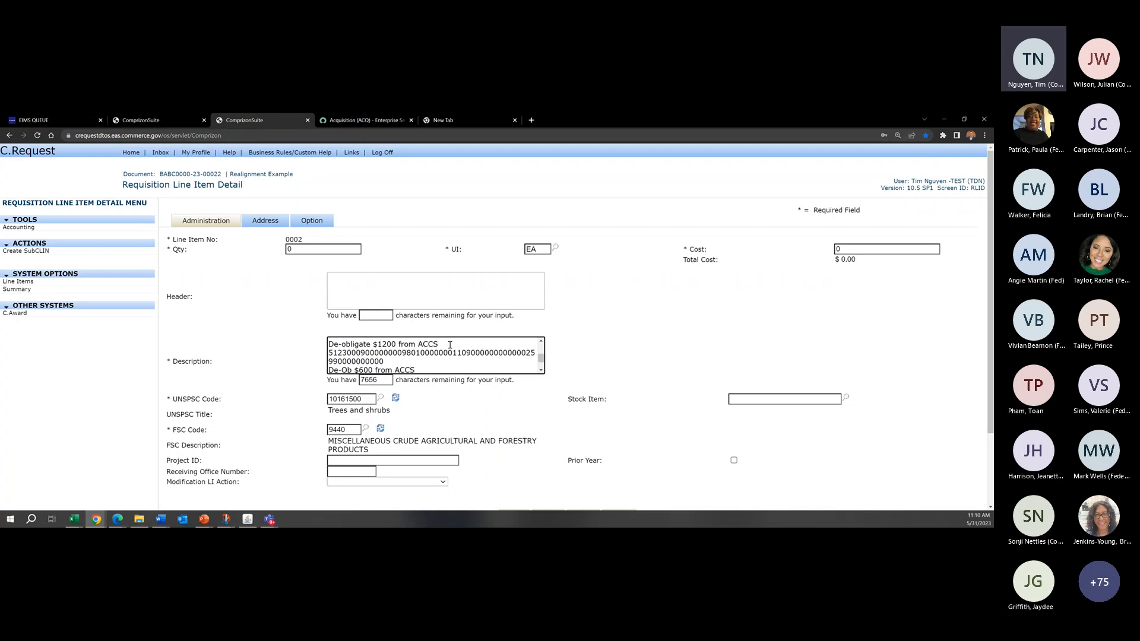
left_click(387, 345)
key("BackSpace")
key("BackSpace")
type("6")
scroll(535, 354, "up", 2)
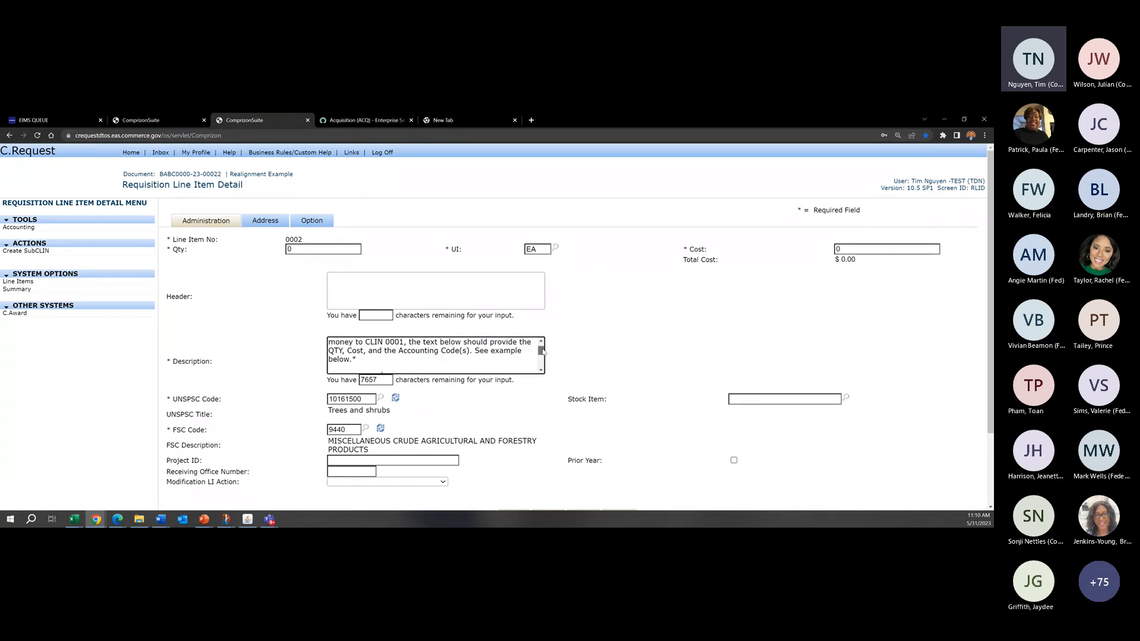
scroll(480, 349, "down", 2)
scroll(481, 348, "down", 2)
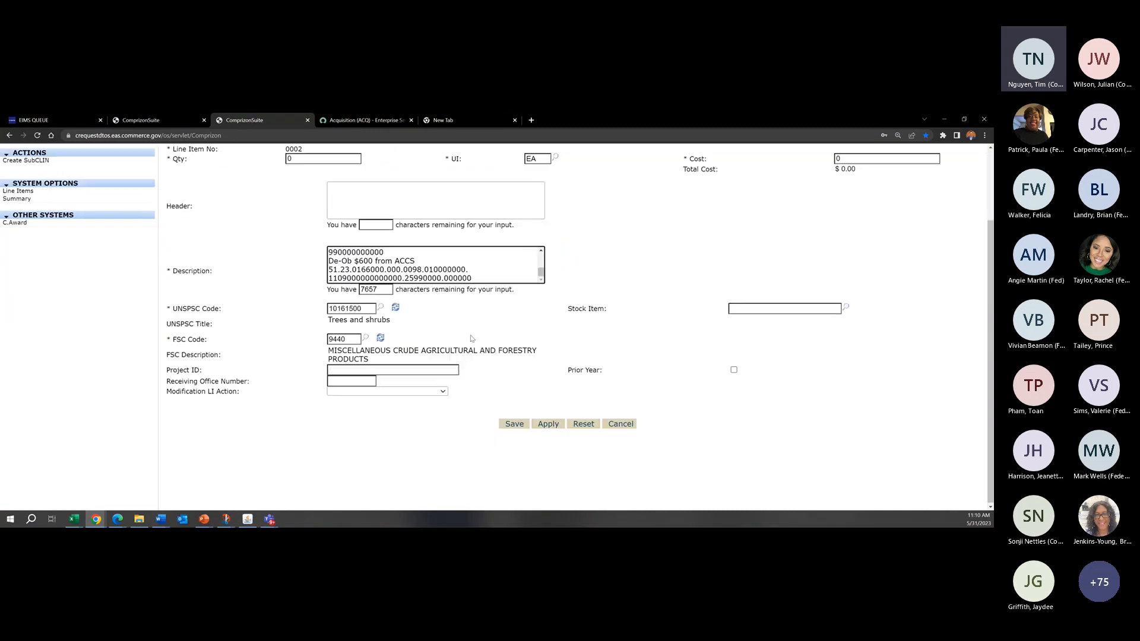
scroll(475, 367, "up", 2)
left_click_drag(541, 358, 542, 356)
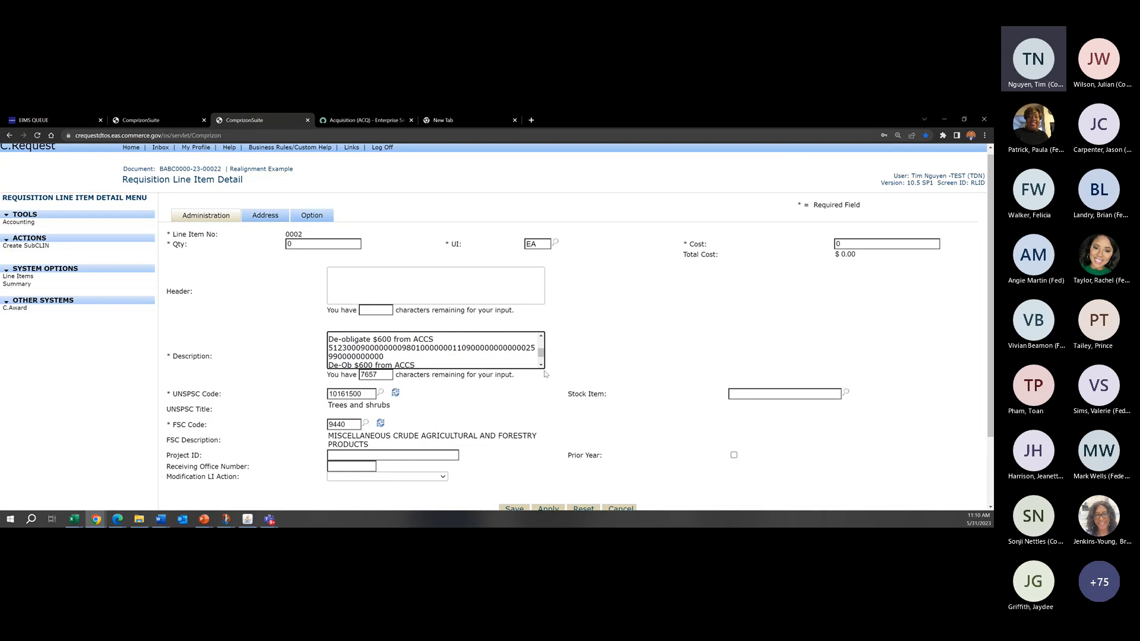
Step: Review line item 0002's description from the introductory note through both de-obligation entries and their account codes
left_click(488, 354)
left_click_drag(541, 353, 541, 337)
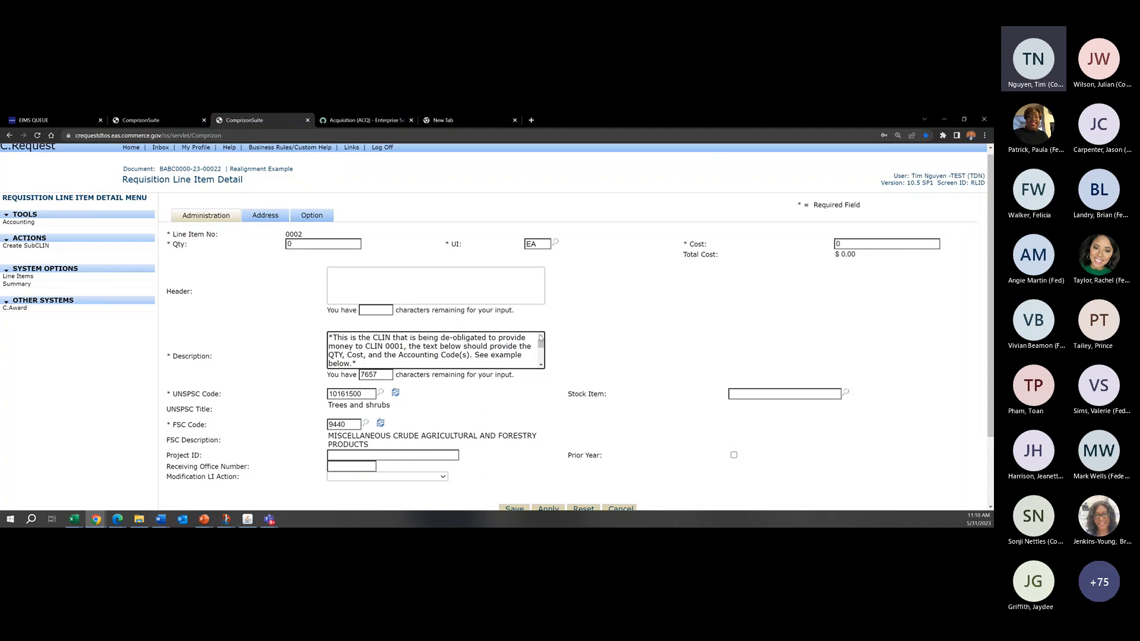
left_click_drag(542, 343, 542, 354)
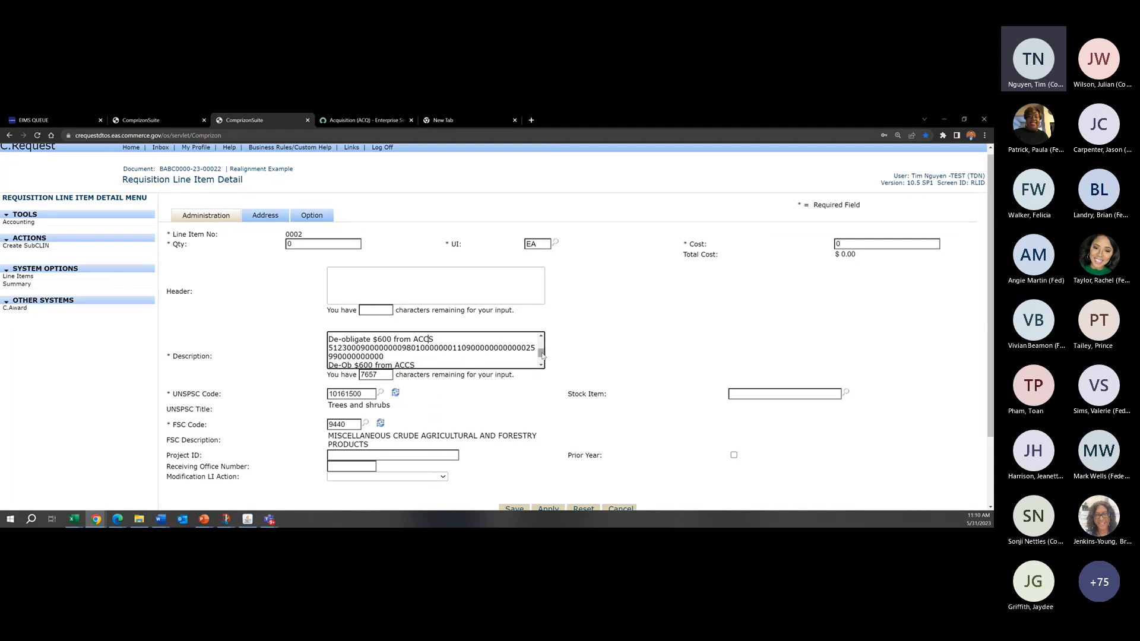
scroll(342, 357, "down", 2)
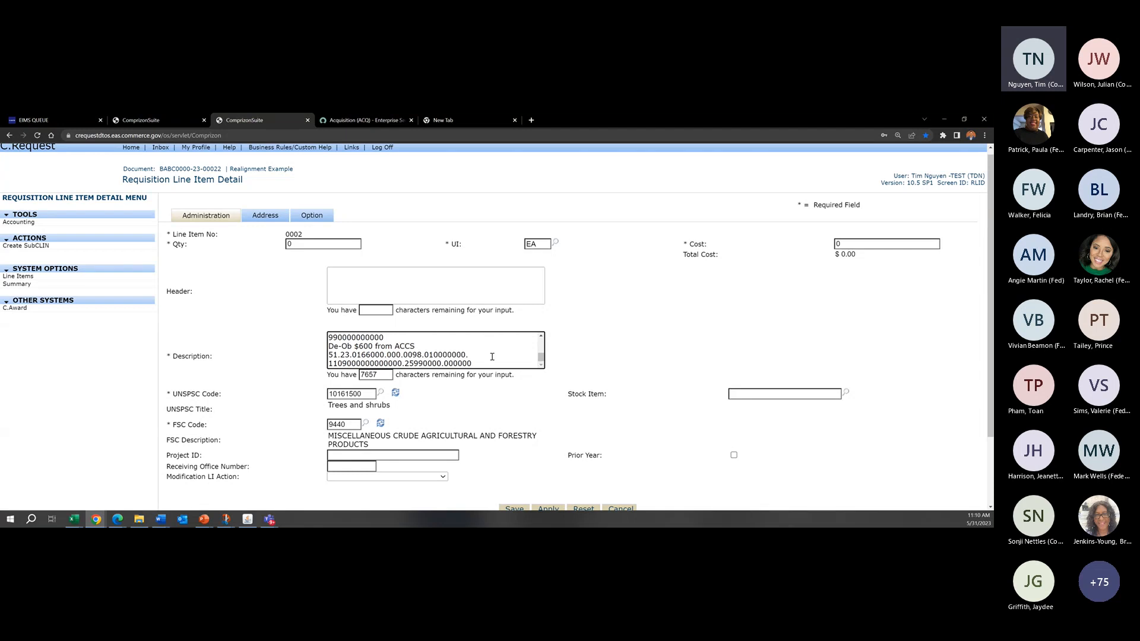
left_click_drag(352, 356, 443, 355)
left_click(385, 355)
left_click(386, 356)
left_click_drag(329, 364, 398, 363)
scroll(466, 363, "up", 5)
scroll(552, 476, "down", 1)
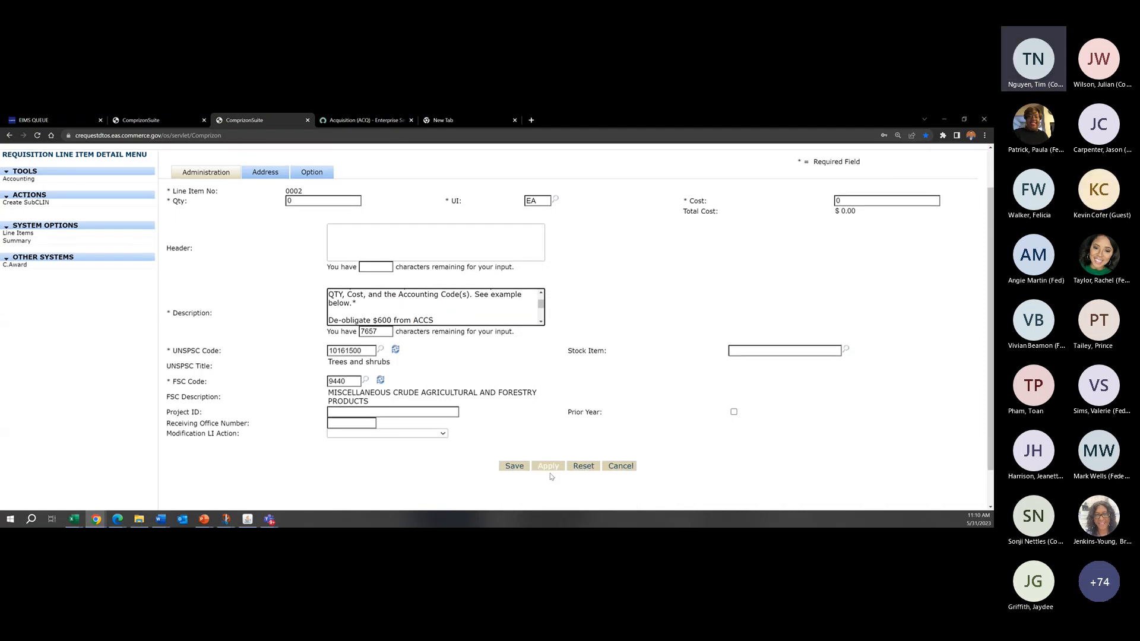
Step: Apply the changes to line item 0002 and look at its account code list
left_click(550, 468)
left_click(42, 233)
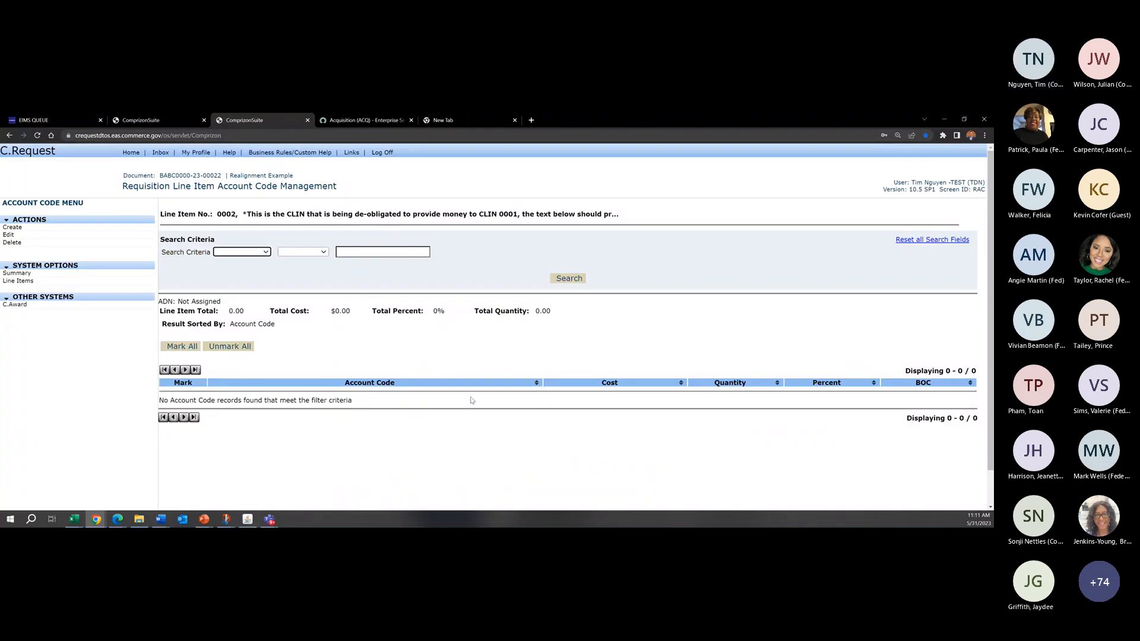
left_click_drag(354, 401, 170, 401)
left_click(299, 402)
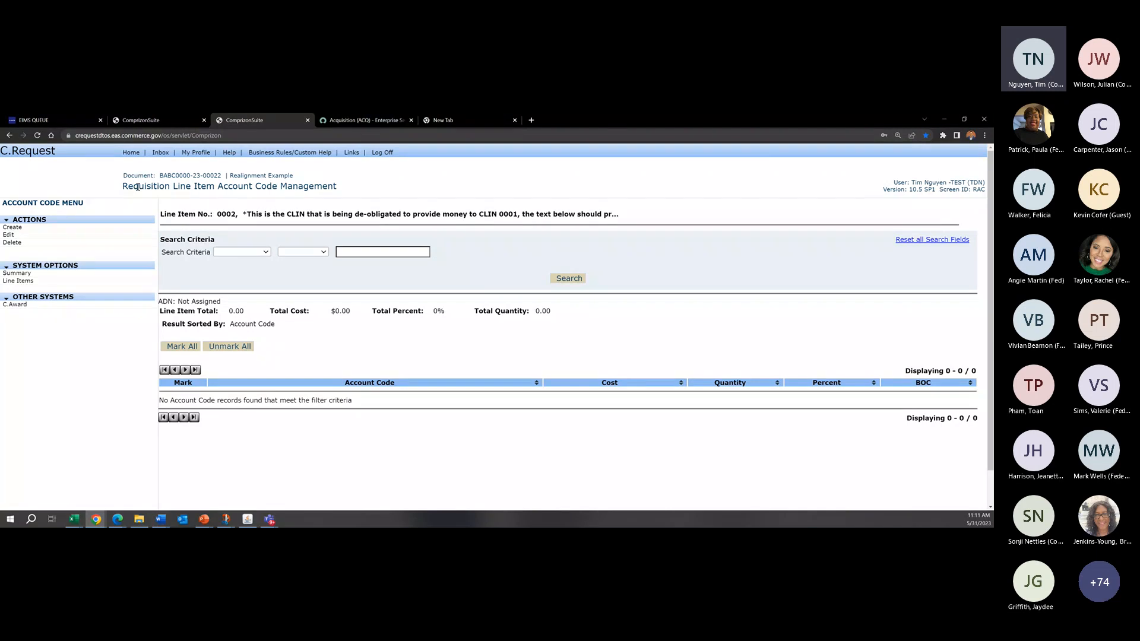
Step: Reopen line item 0002 from the line item list and examine its quantity, cost and de-obligation description
left_click(24, 282)
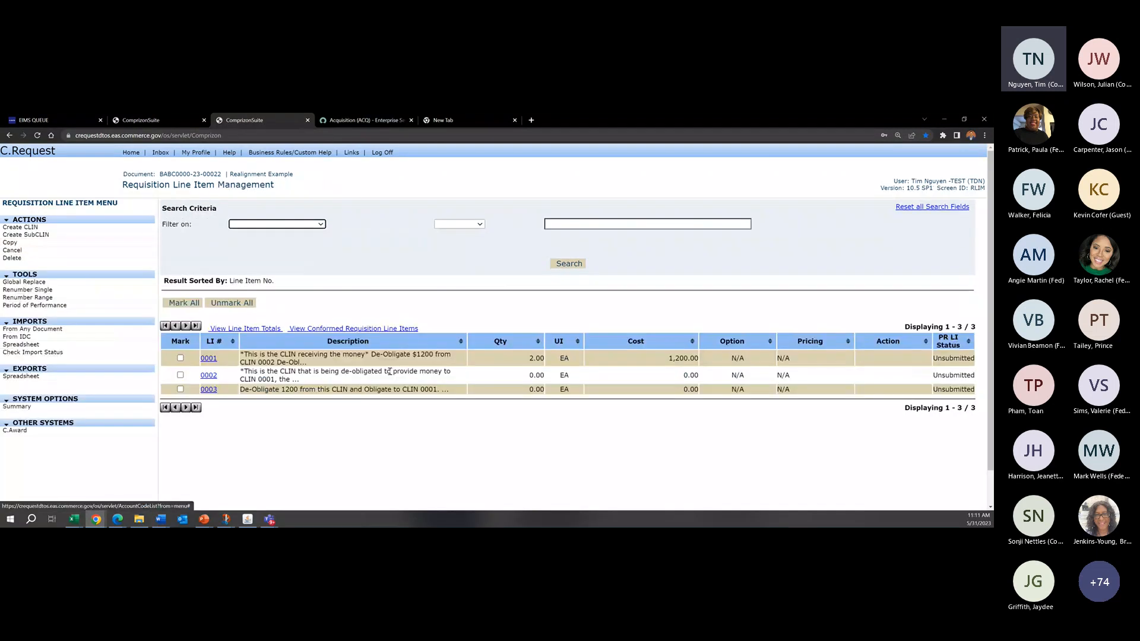
left_click(209, 376)
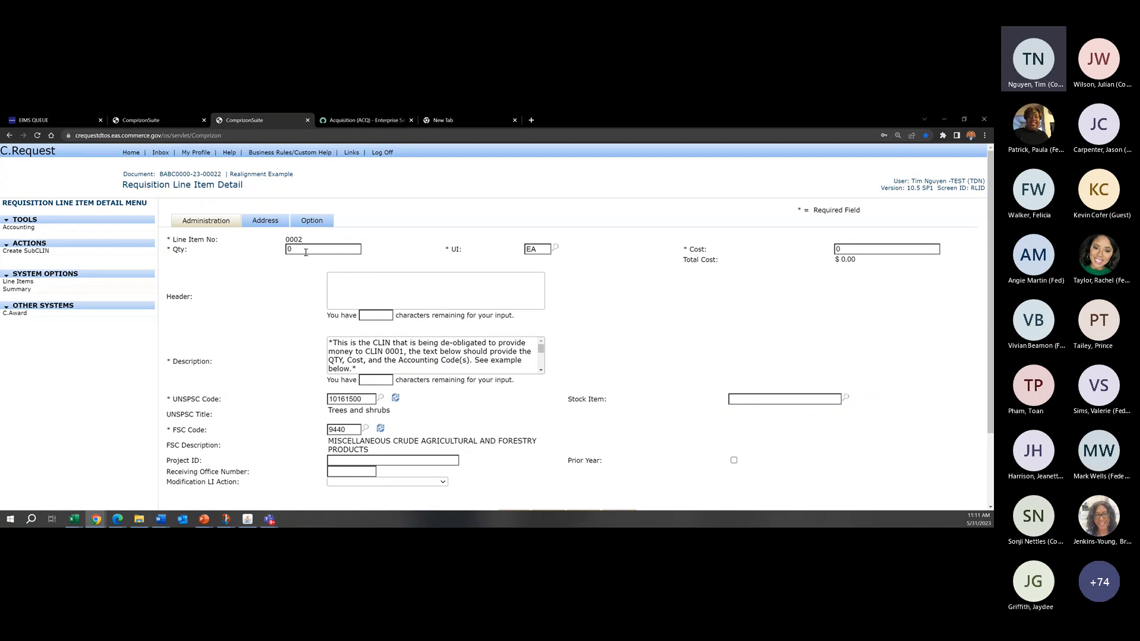
left_click(343, 248)
left_click(851, 247)
left_click(376, 248)
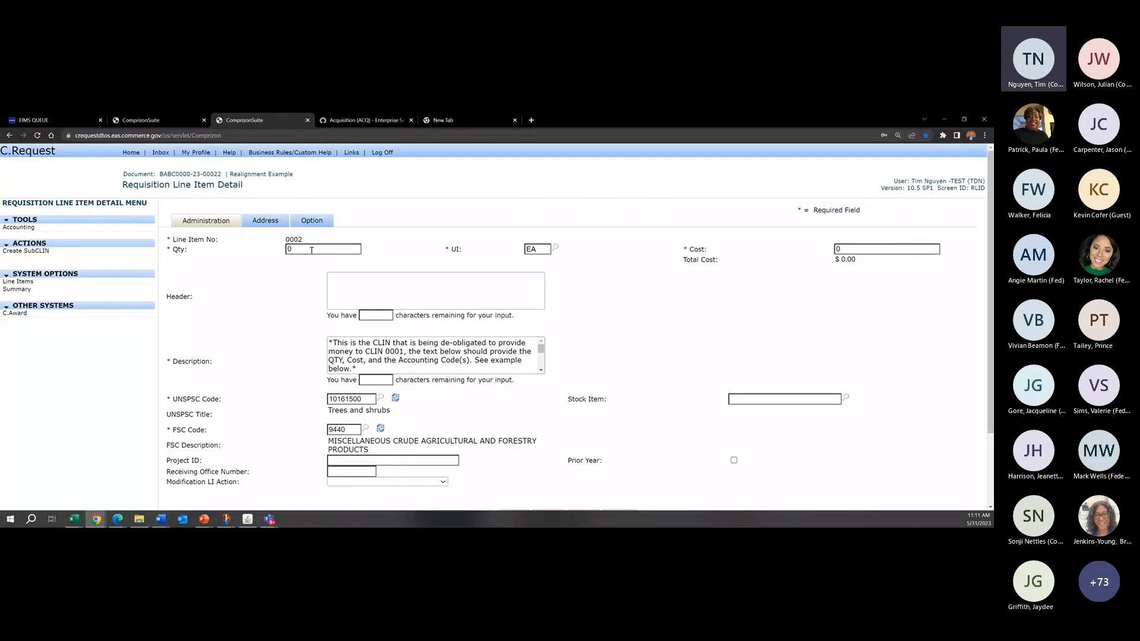
left_click(541, 351)
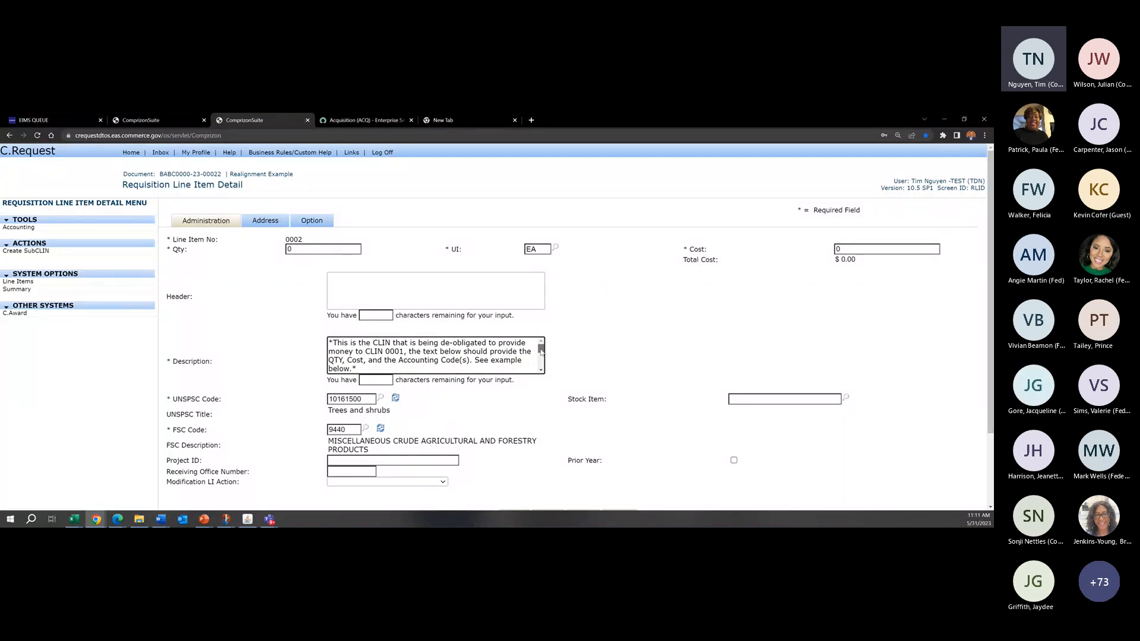
left_click_drag(541, 350, 541, 359)
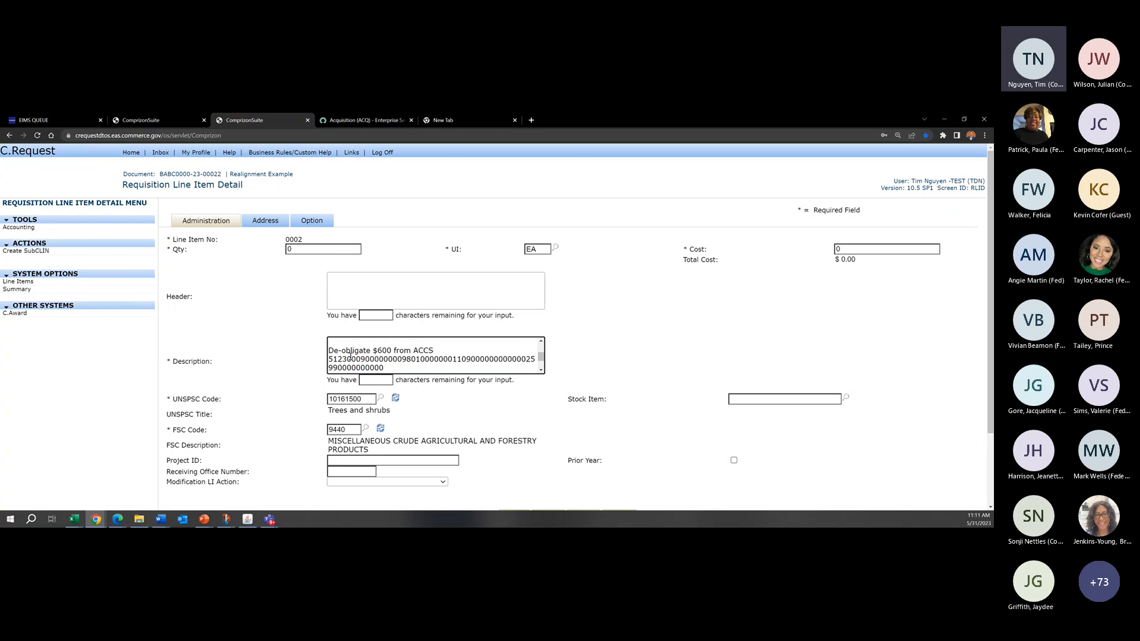
Step: Open line item 0003 of the Realignment Example and review its description of the de-obligation to CLIN 0001
left_click(50, 285)
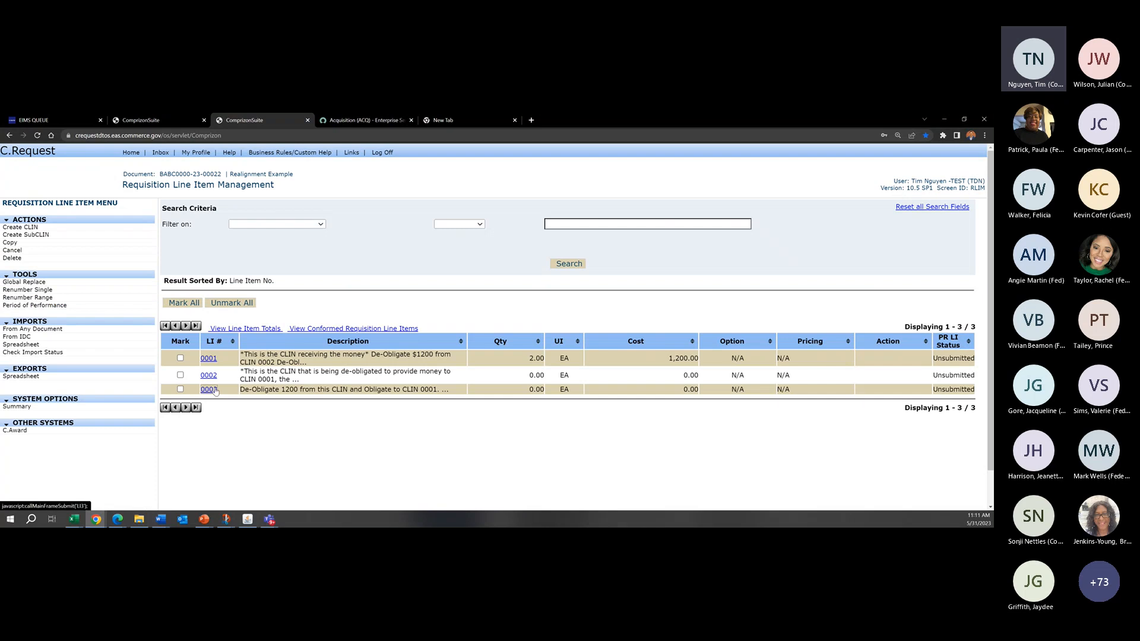
left_click(217, 390)
left_click(13, 228)
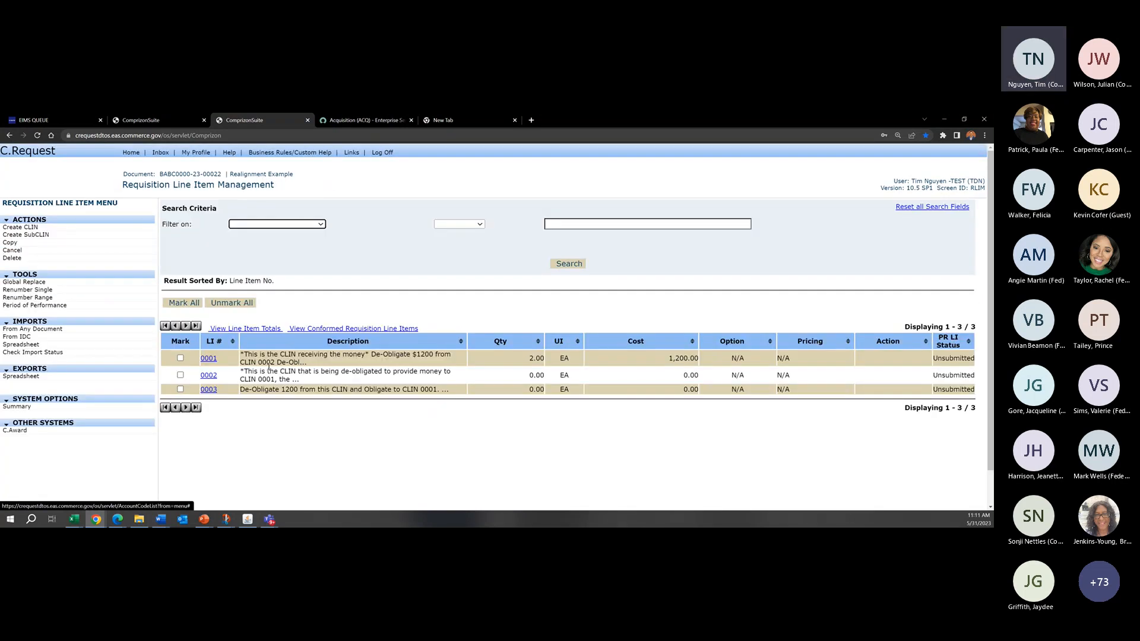
left_click(209, 391)
scroll(530, 339, "down", 2)
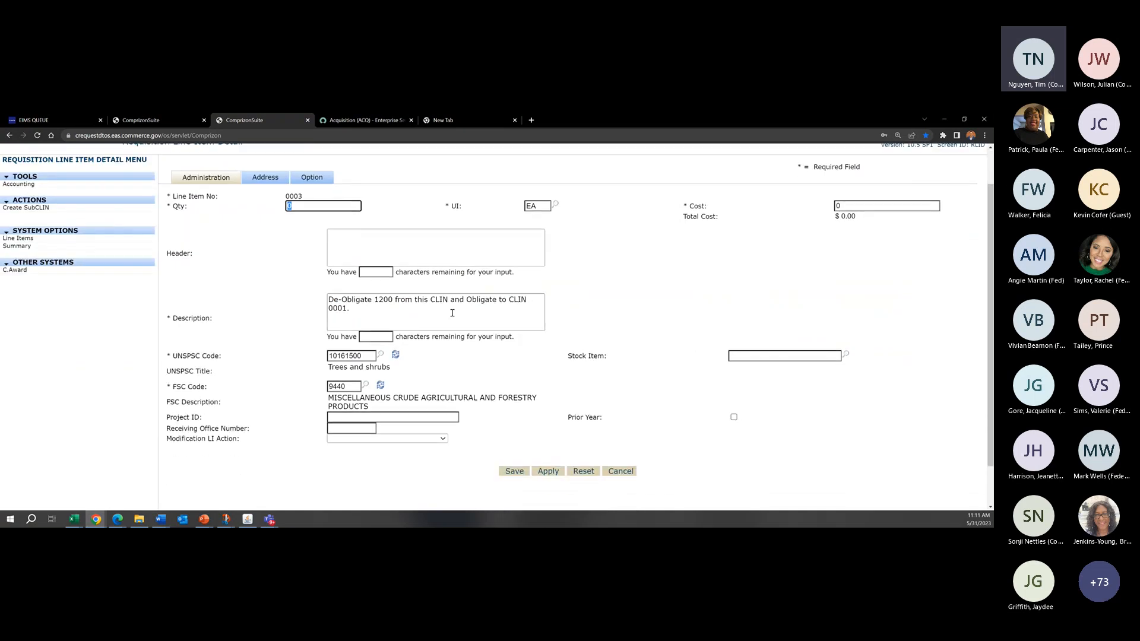
scroll(698, 348, "up", 2)
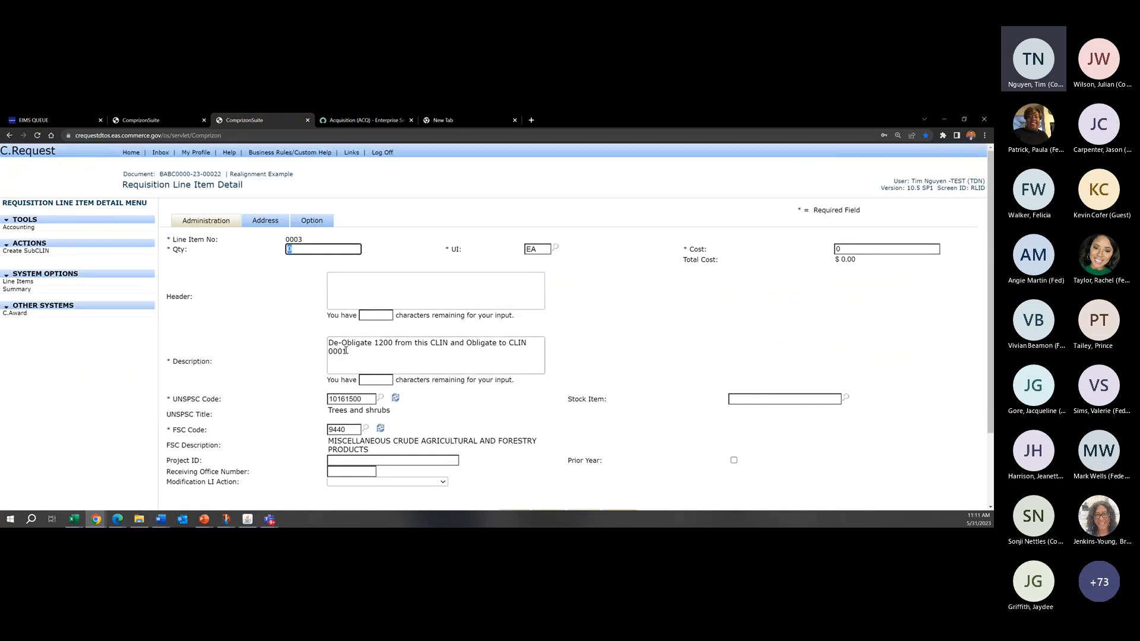
left_click(367, 352)
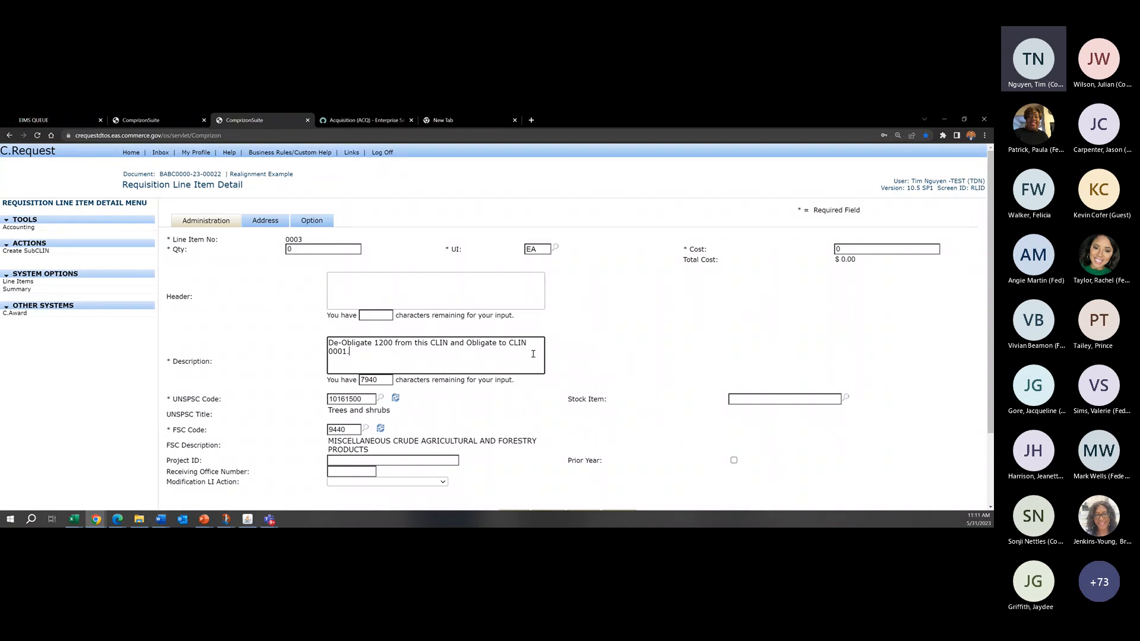
scroll(534, 354, "down", 1)
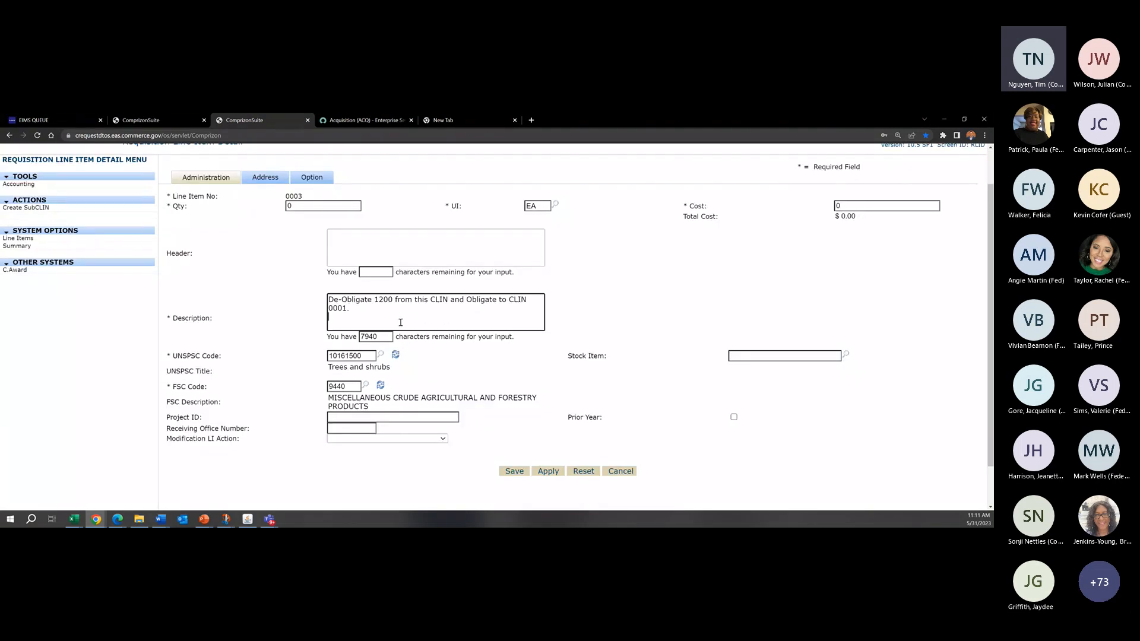
scroll(417, 317, "up", 1)
Step: Start an account code for line item 0003 with bureau code 51, fiscal year 23, project 0166000 and task 000
left_click(35, 233)
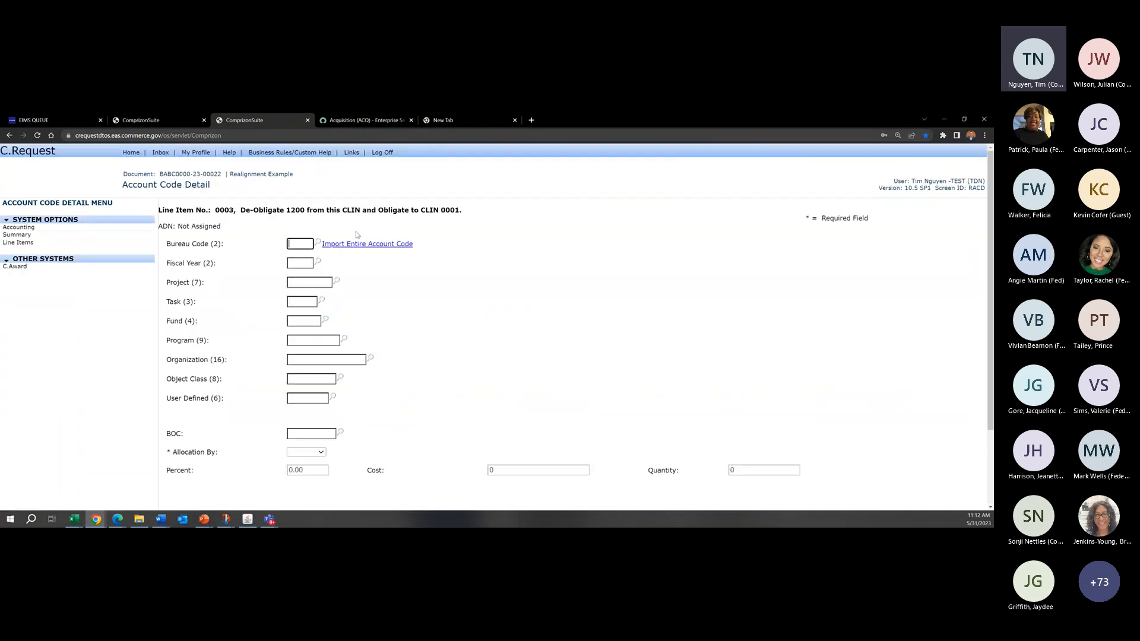
type("51")
left_click(304, 259)
type("23")
left_click(306, 280)
type("0166000")
left_click(310, 302)
type("000")
left_click(312, 319)
type("0")
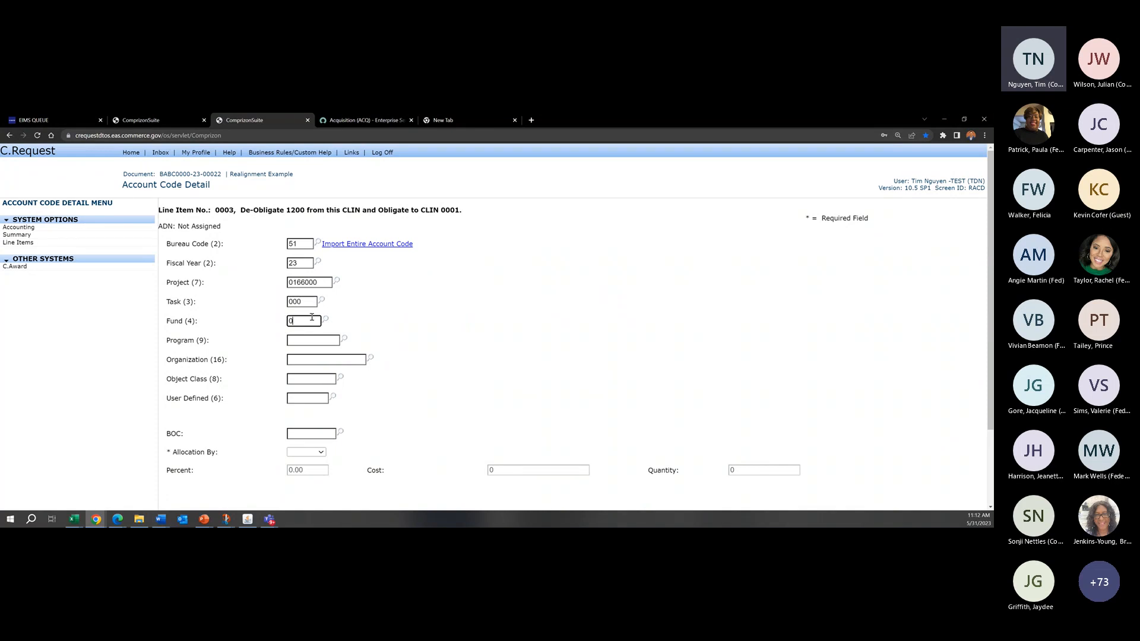
type("098")
left_click(318, 349)
left_click(327, 337)
type("010000000")
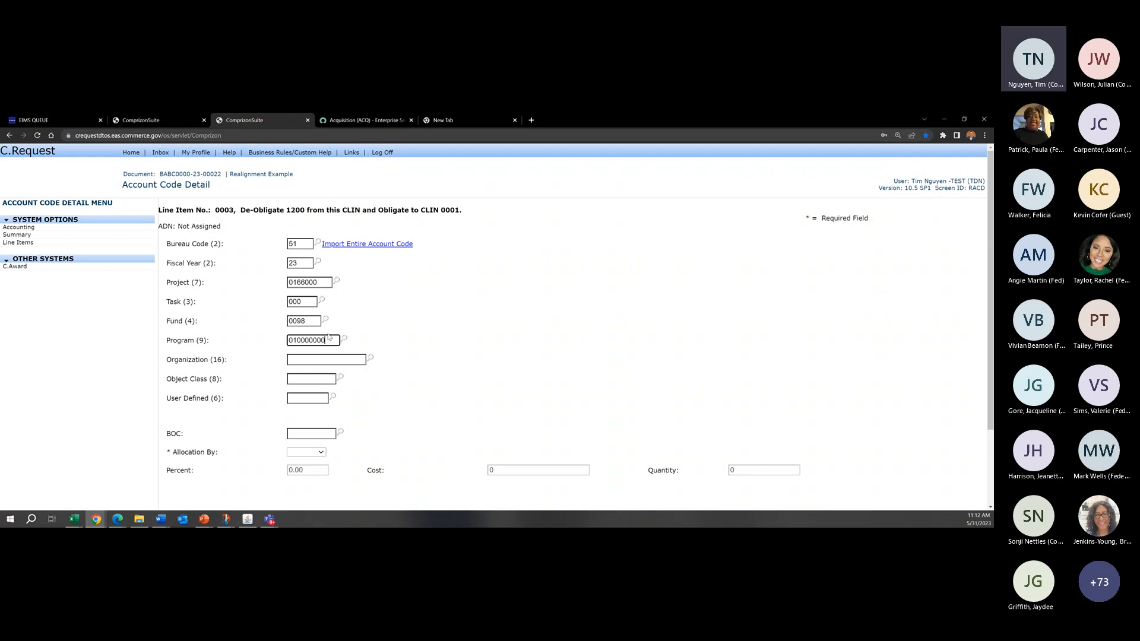
scroll(328, 337, "down", 1)
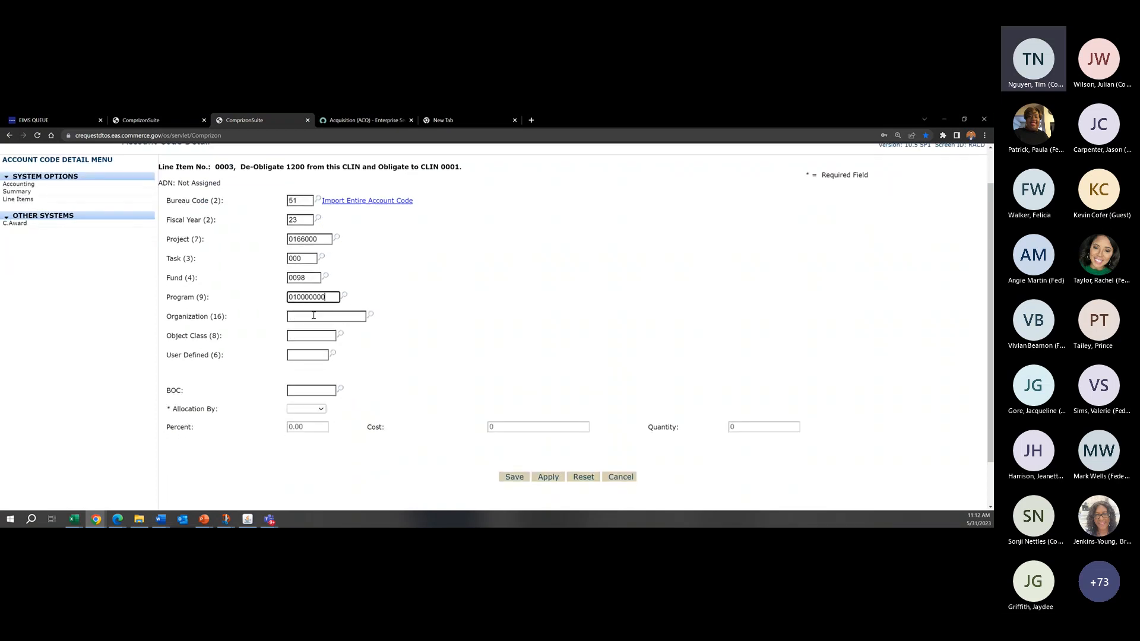
left_click(314, 316)
type("1109000000000000")
Step: Complete the account code with object class 25990000 and user defined 000000, allocate it by Percent, and save it
left_click(318, 331)
type("25990000")
left_click(306, 355)
type("000000")
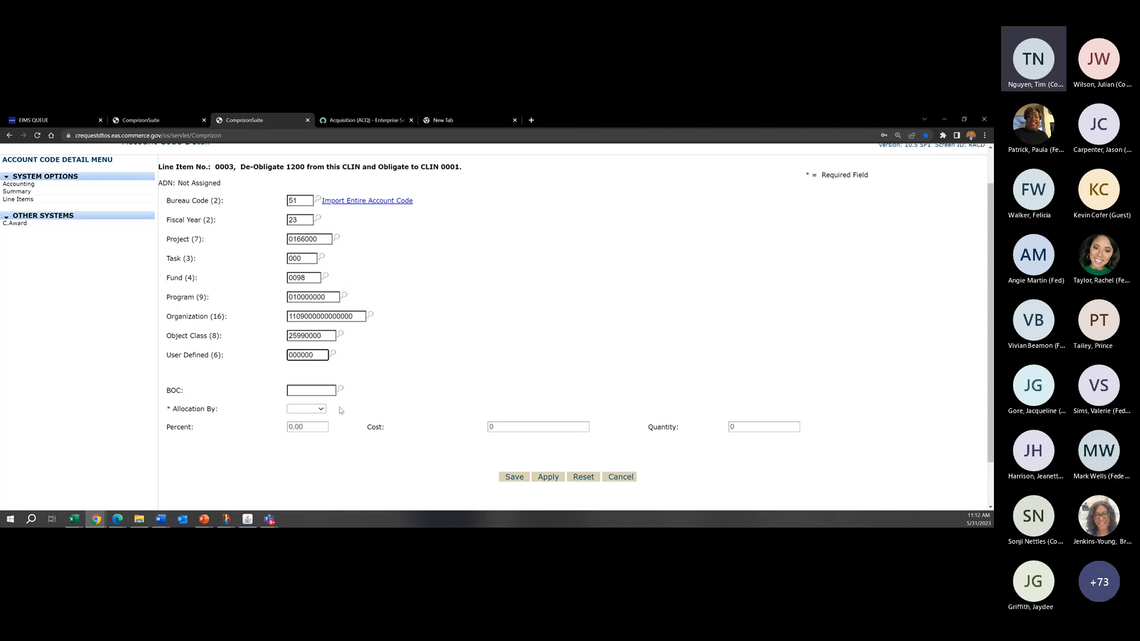
left_click(321, 409)
left_click(304, 427)
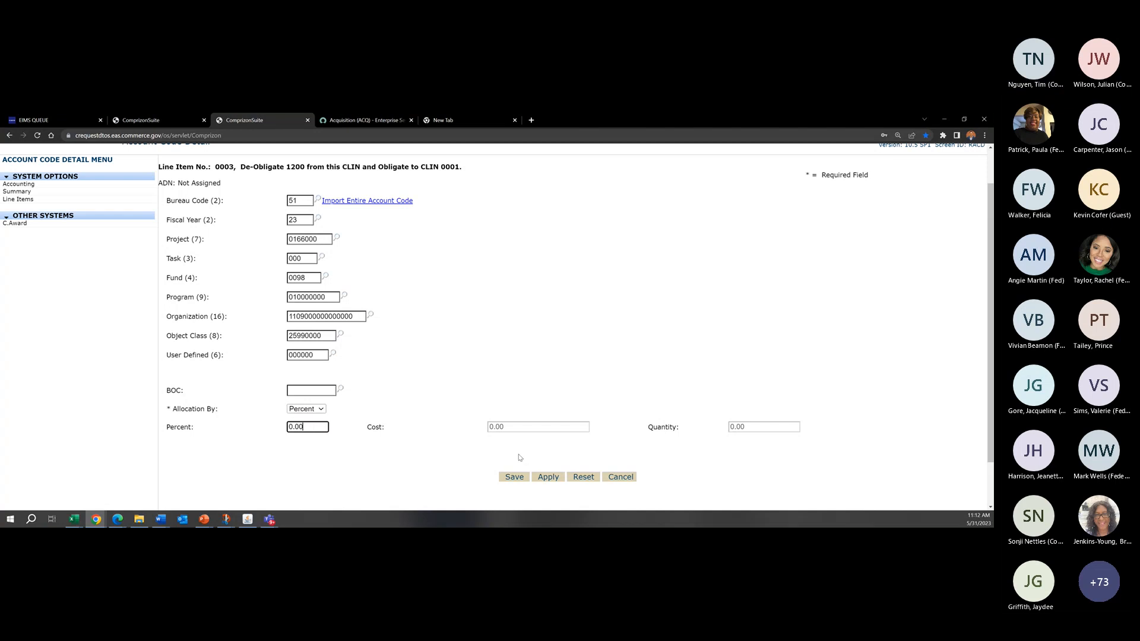
left_click(518, 475)
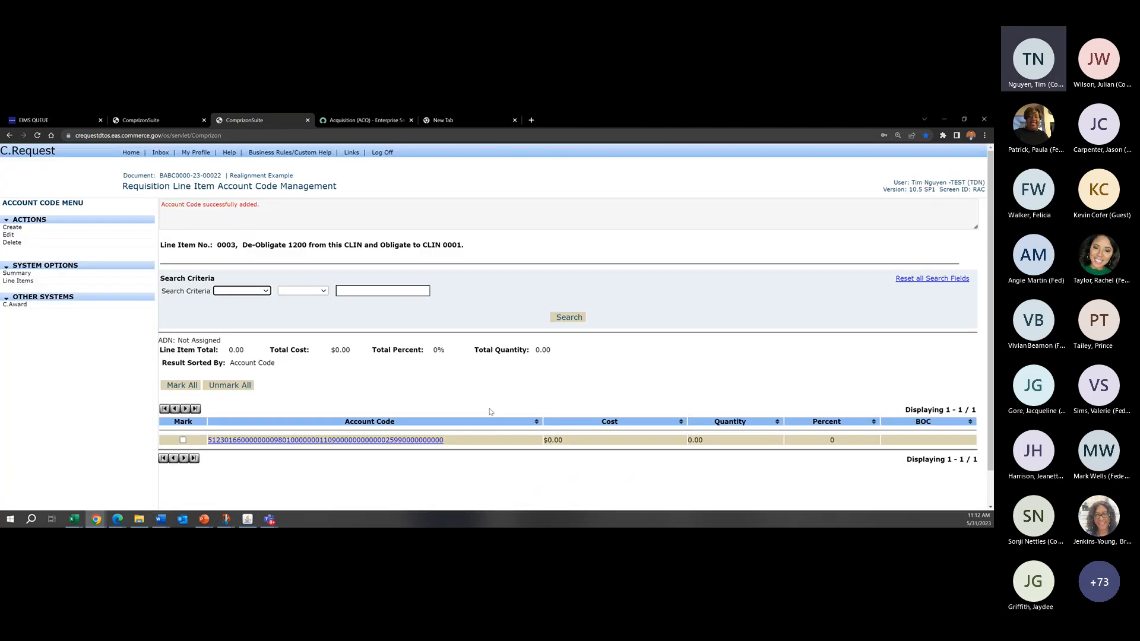
left_click(489, 421)
Step: Open line item 0001 from the line item list and review its de-obligation description, cost and allocated account codes
left_click(18, 281)
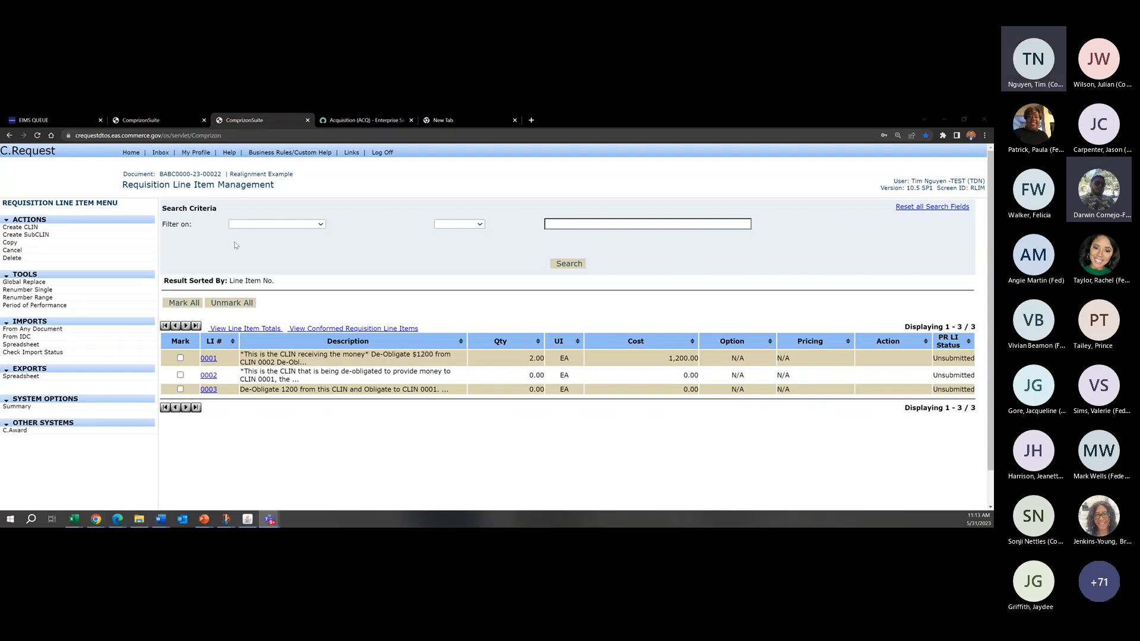
left_click(545, 300)
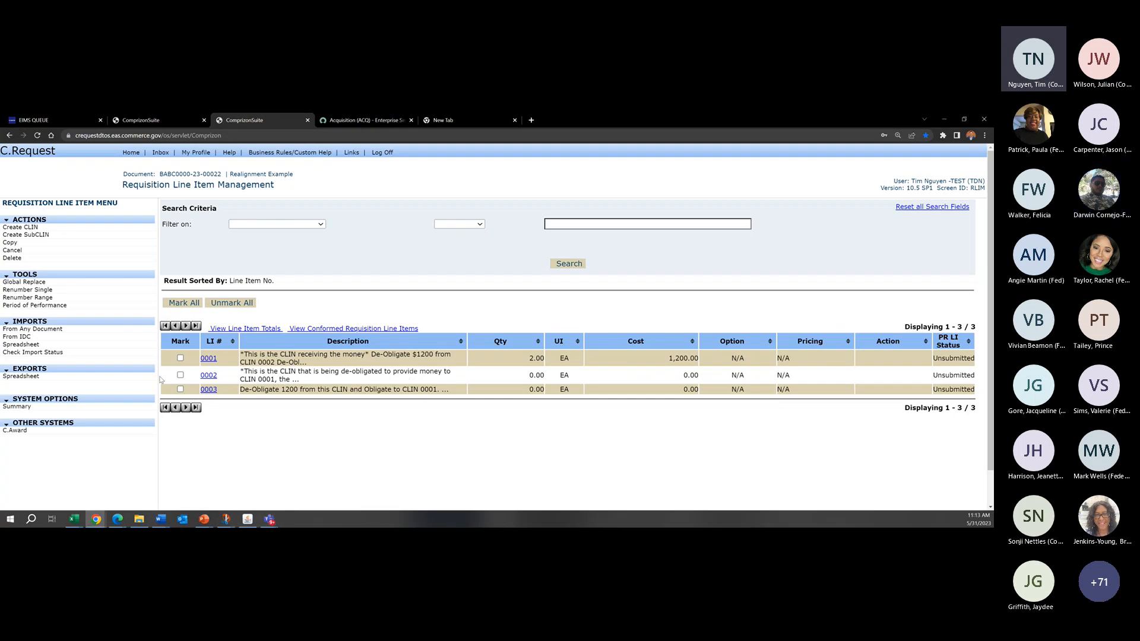
left_click(204, 360)
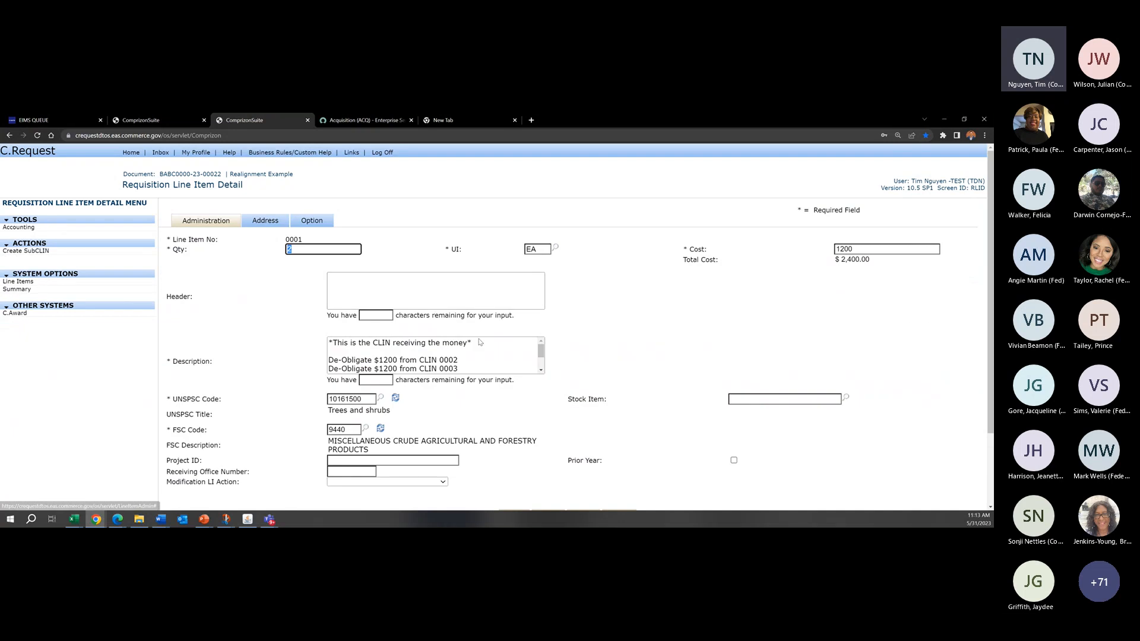
left_click_drag(461, 361, 420, 361)
left_click(449, 361)
scroll(454, 361, "down", 1)
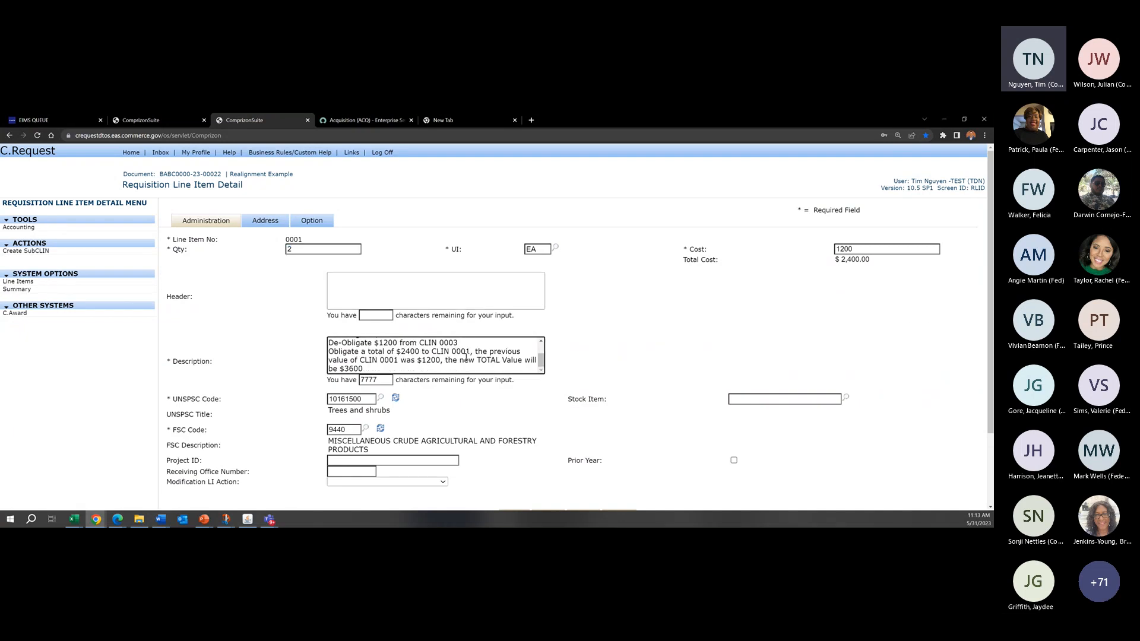
scroll(454, 361, "up", 1)
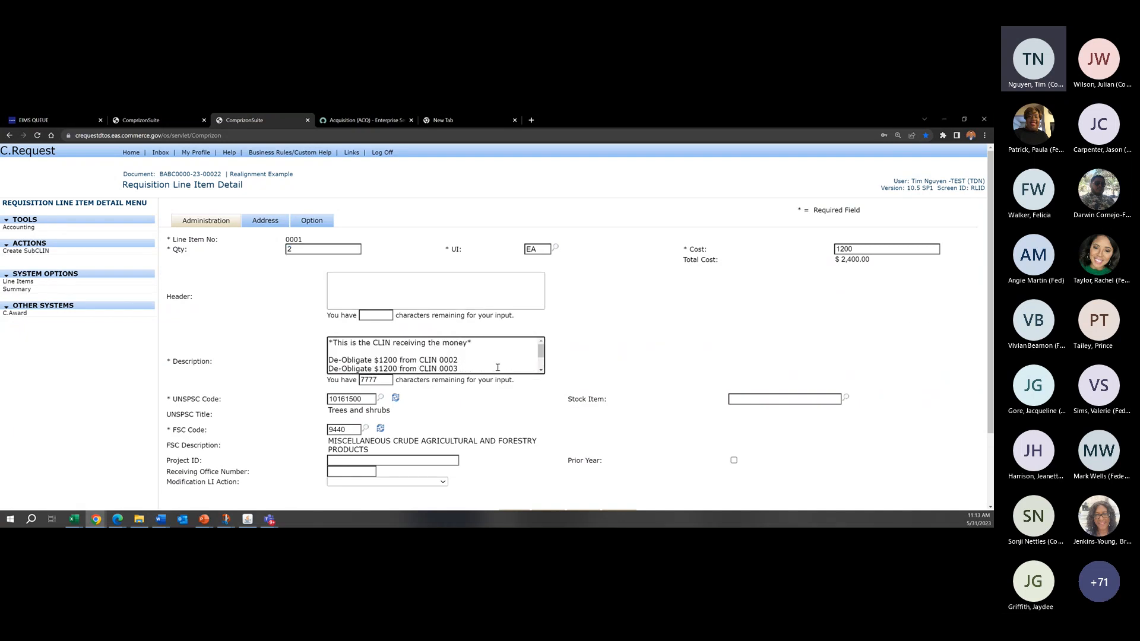
scroll(497, 365, "down", 1)
scroll(497, 365, "up", 1)
left_click_drag(912, 246, 820, 248)
left_click(798, 238)
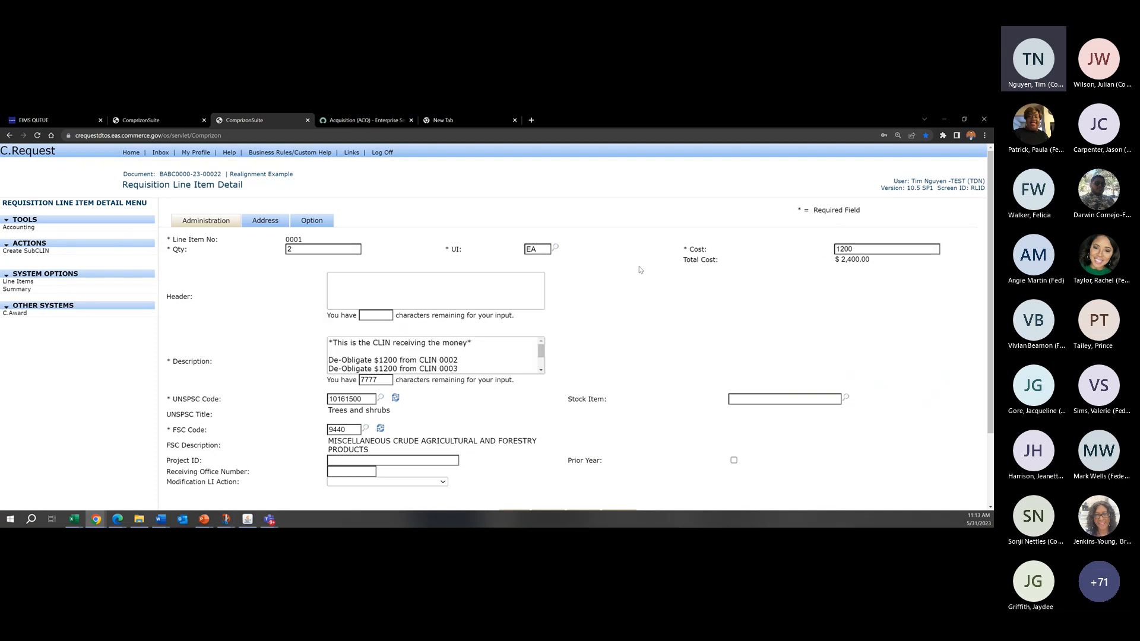
left_click(107, 229)
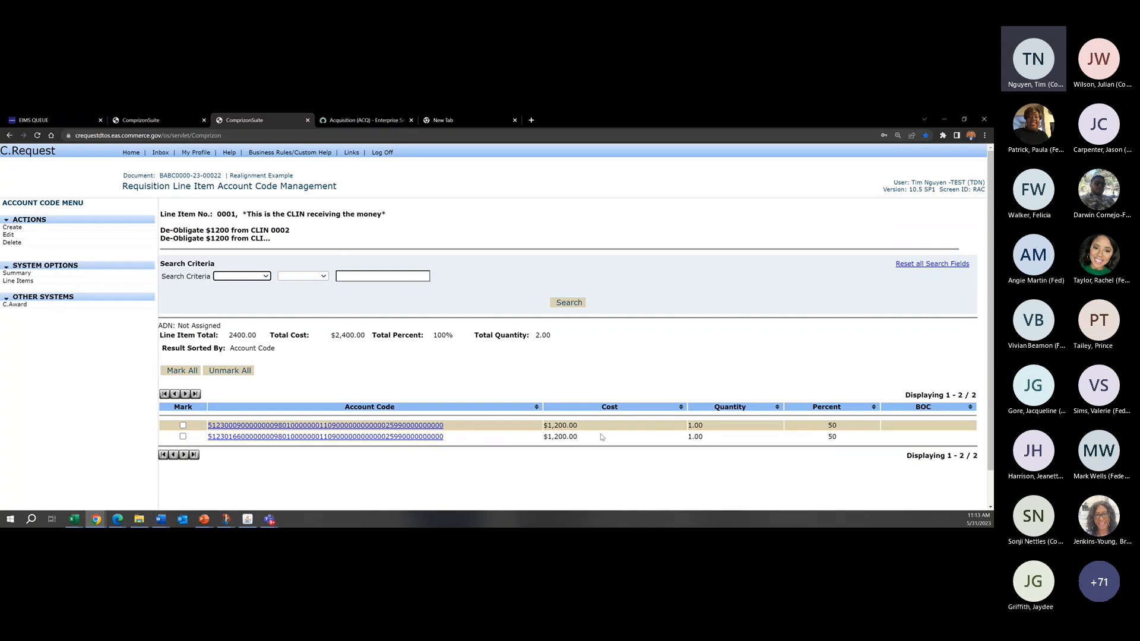
Step: Reopen line item 0001 from the line item list and read its full description of the de-obligations and obligation
left_click(32, 284)
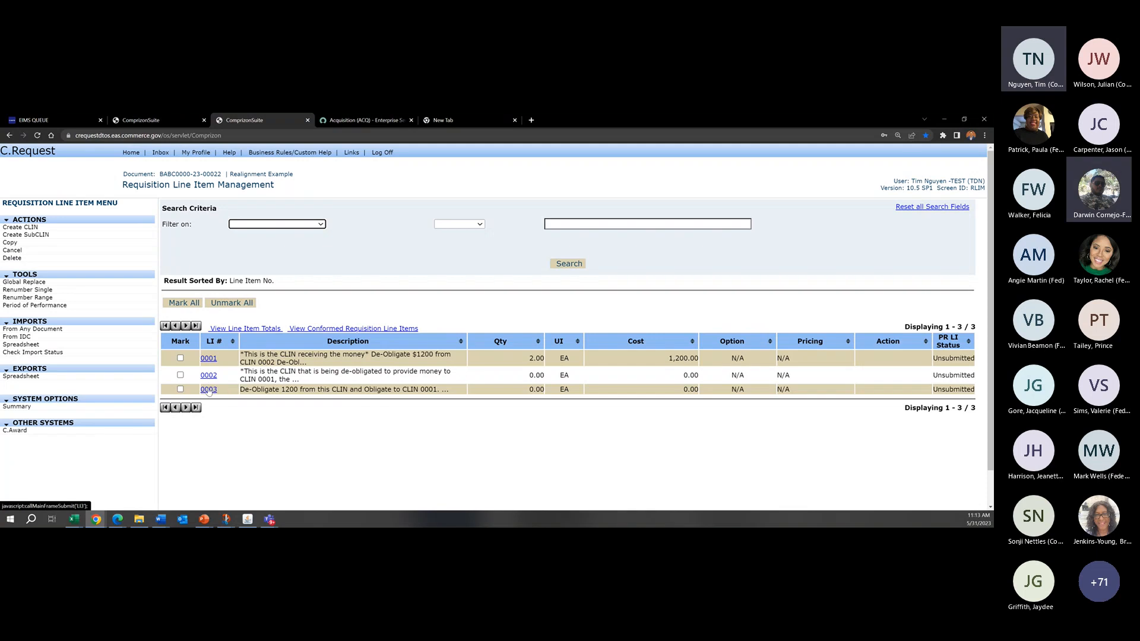
left_click(208, 359)
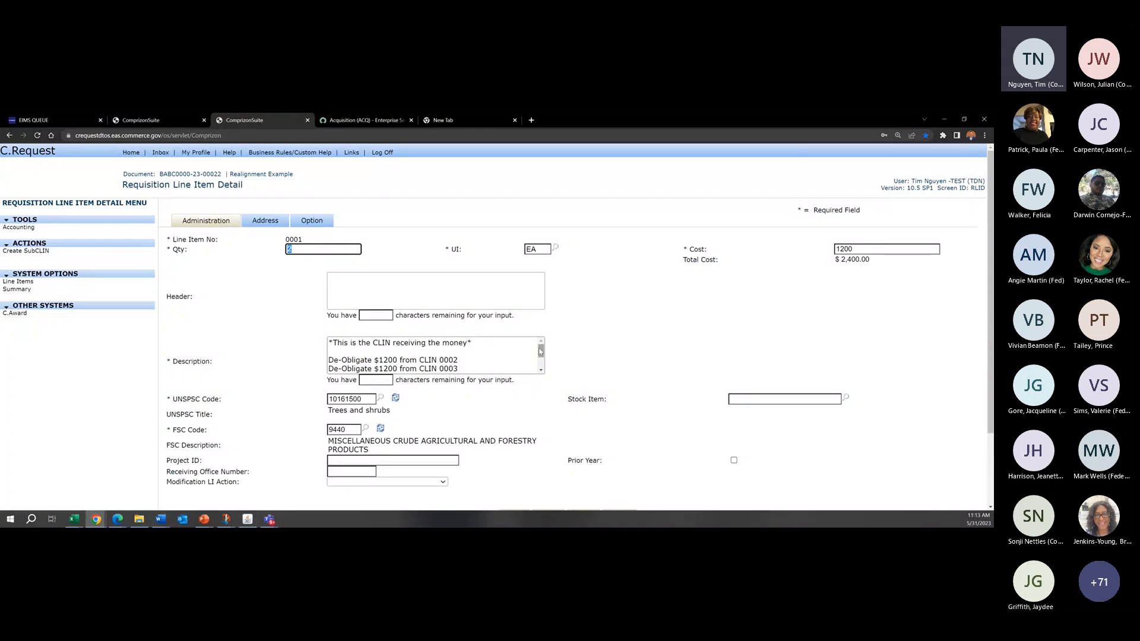
left_click(531, 348)
scroll(535, 352, "down", 1)
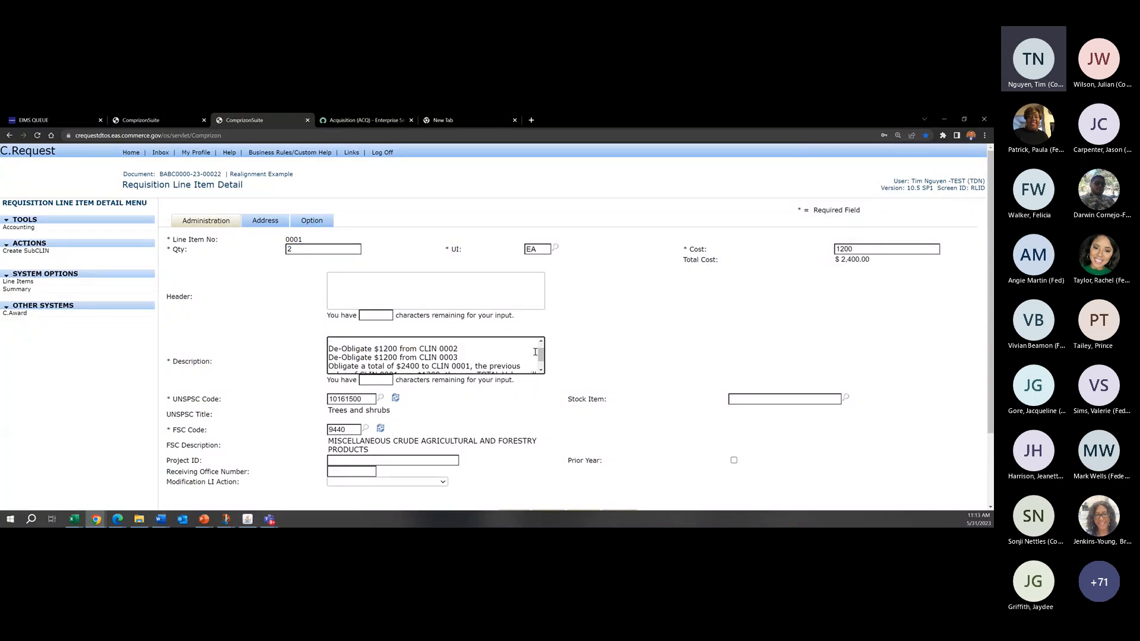
scroll(536, 353, "down", 1)
scroll(535, 309, "down", 2)
scroll(653, 285, "down", 1)
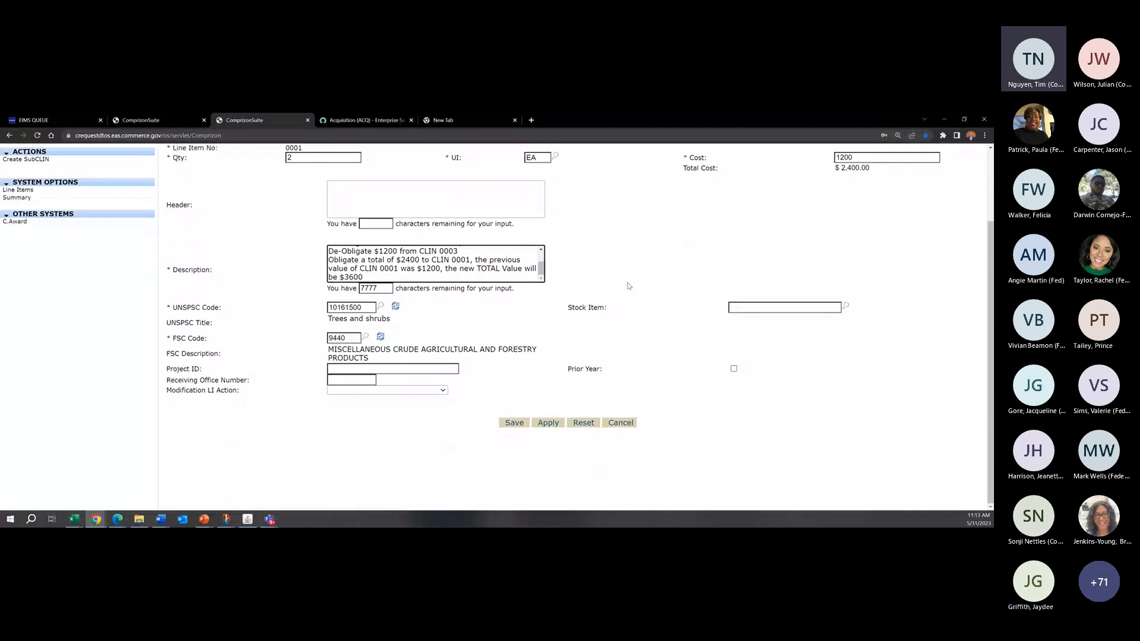
scroll(629, 287, "up", 2)
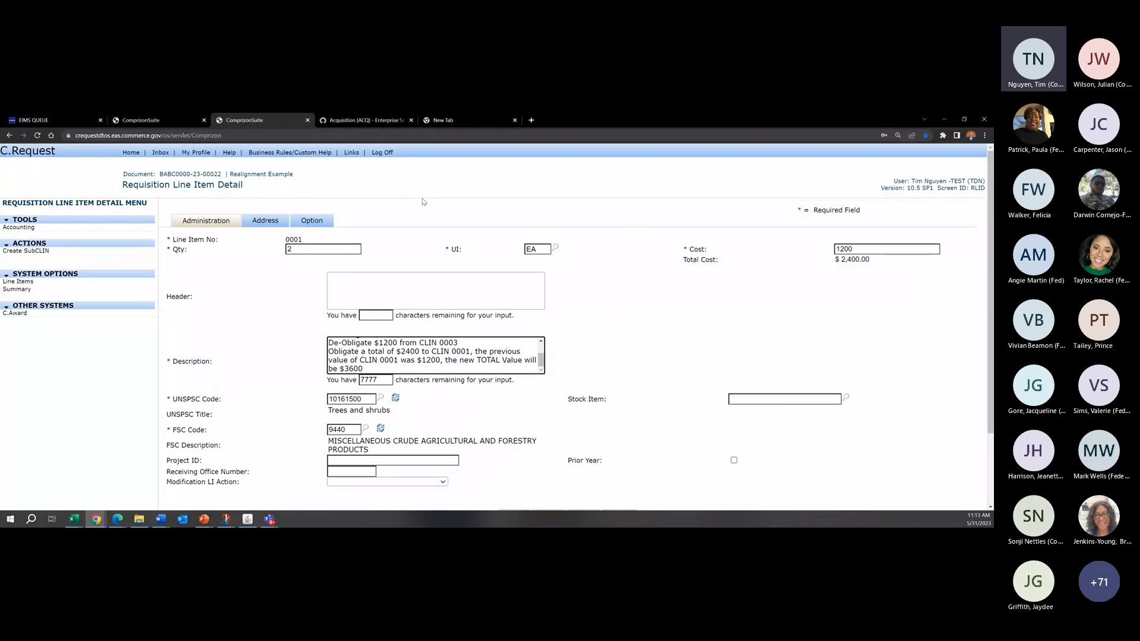
Step: Review the account codes allocated to line item 0001, then return to the requisition's line item list
left_click(20, 227)
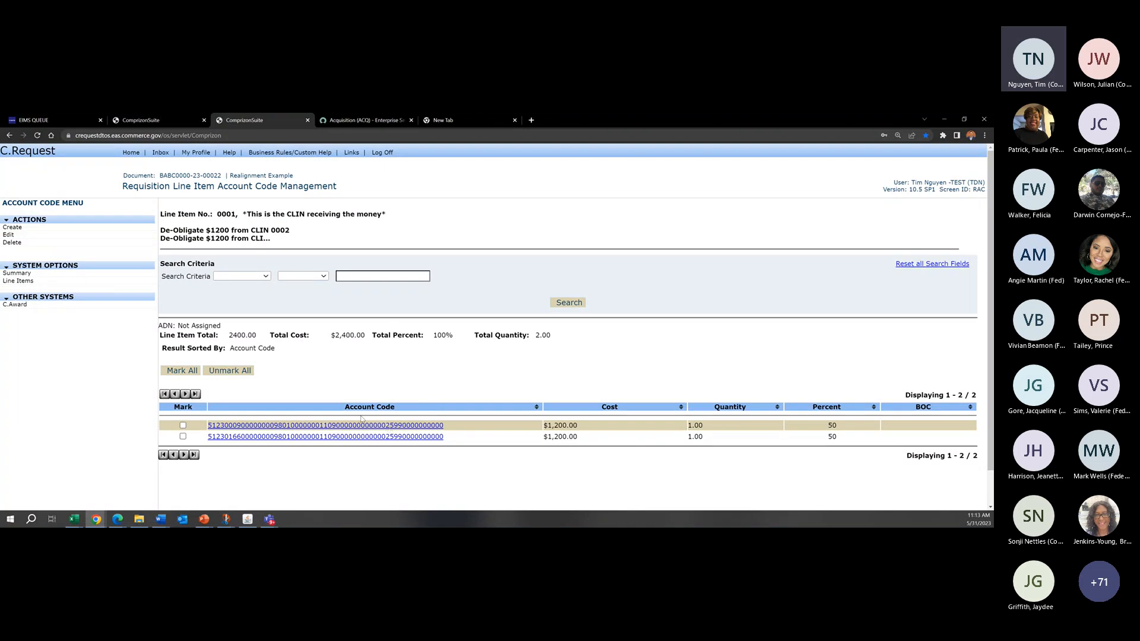
left_click(18, 281)
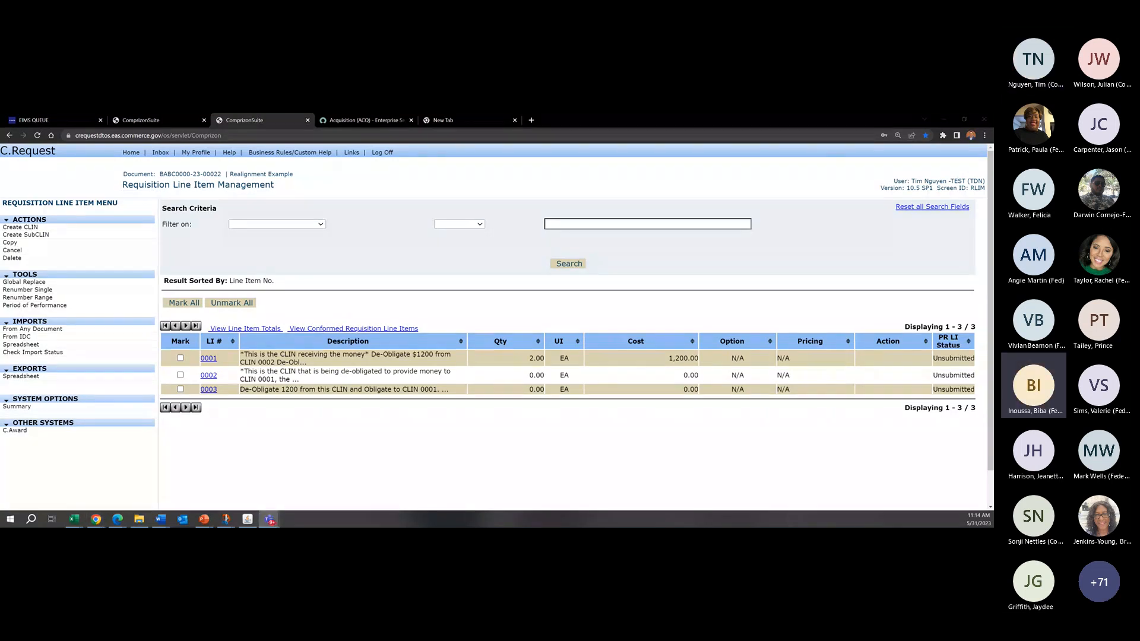
left_click(582, 187)
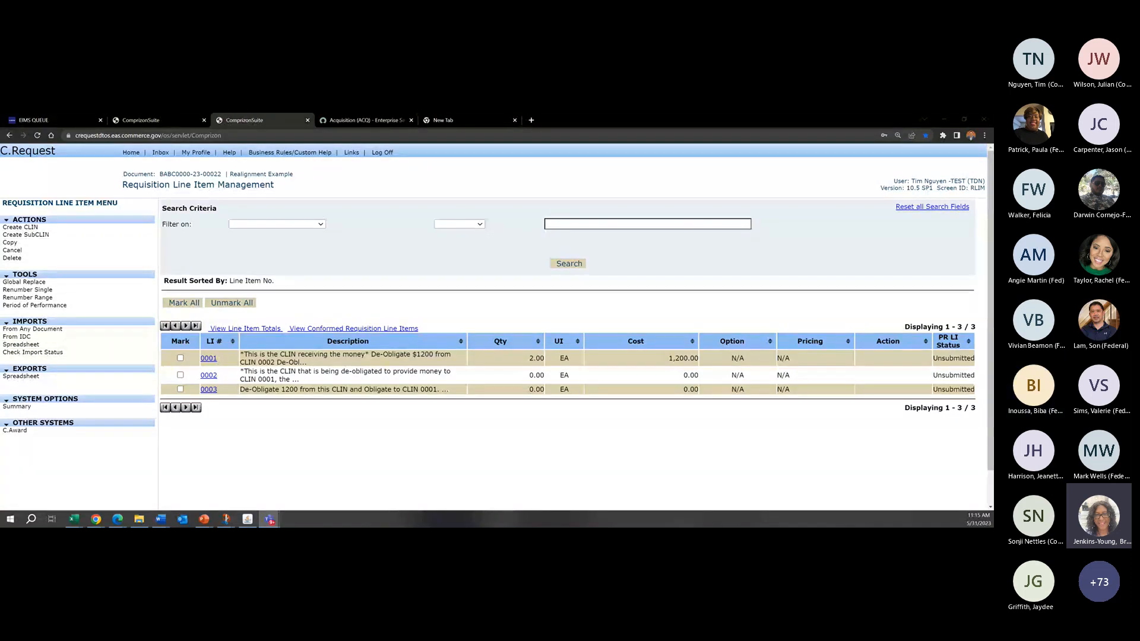
Step: Open line item 0001 again and examine the closing lines of its description about the obligated total
left_click(381, 258)
left_click(209, 359)
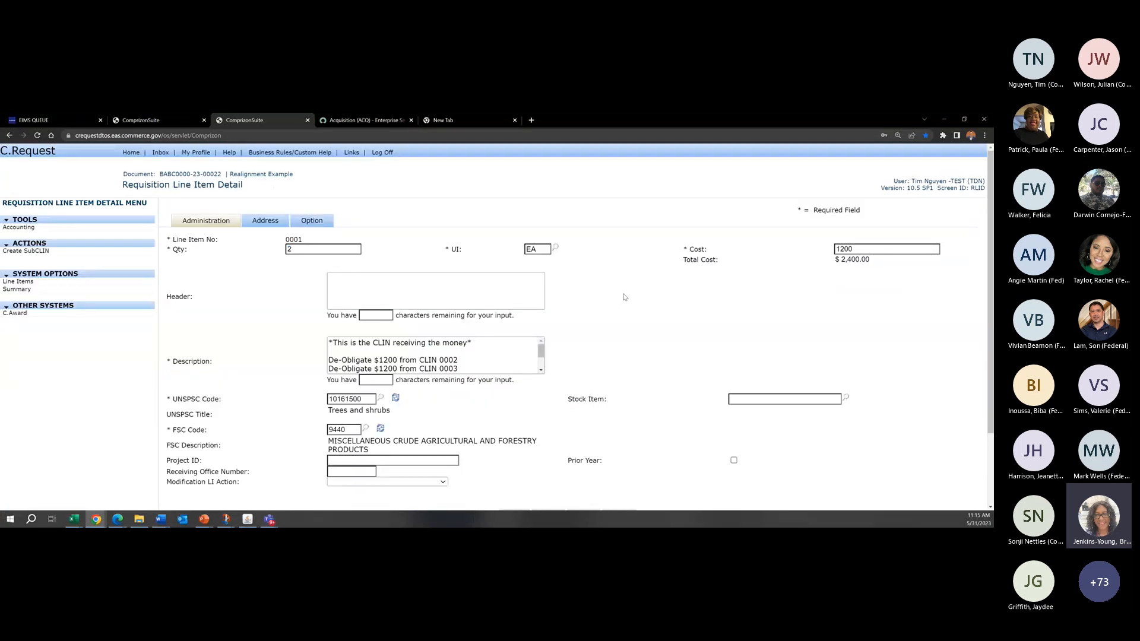
left_click(542, 352)
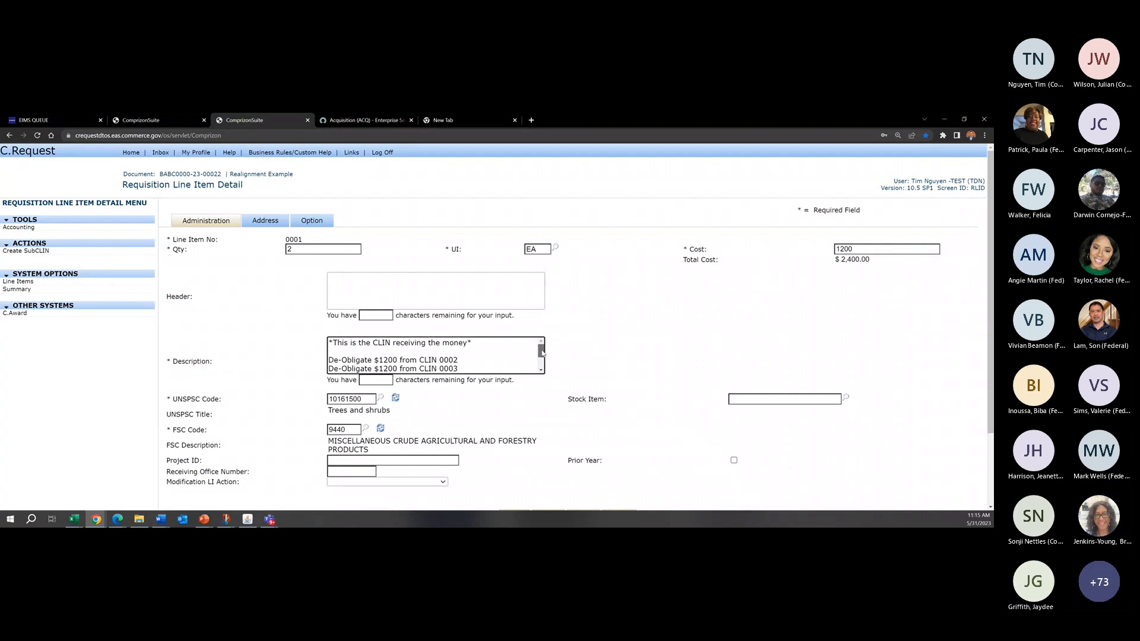
left_click_drag(541, 353, 542, 365)
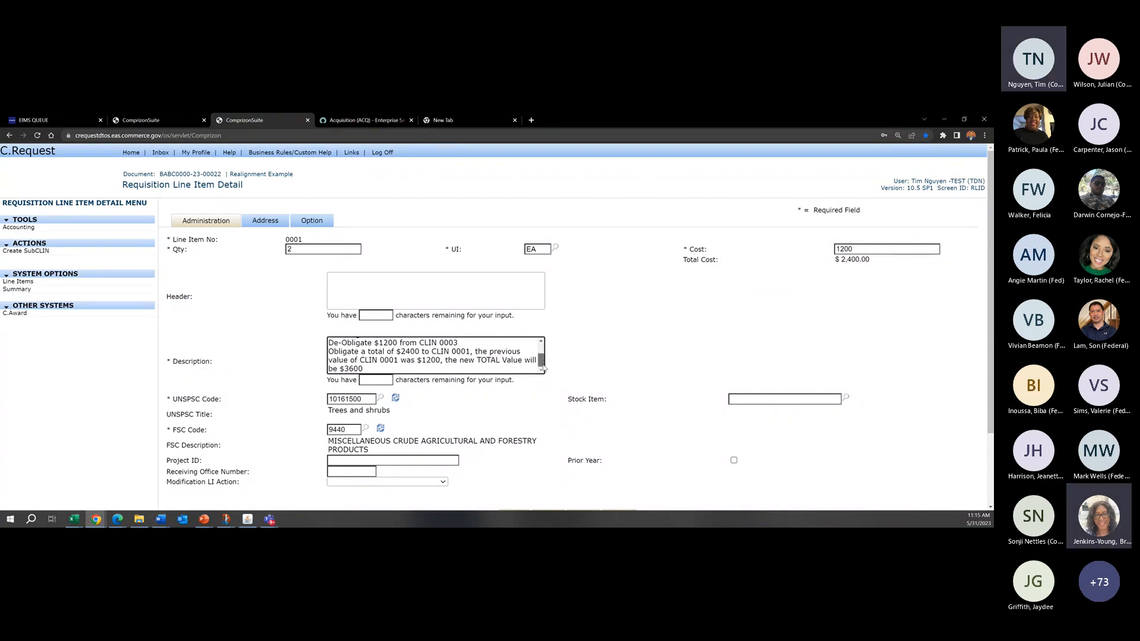
Step: Open the requisition summary and examine the line item total cost and base amount
left_click(17, 289)
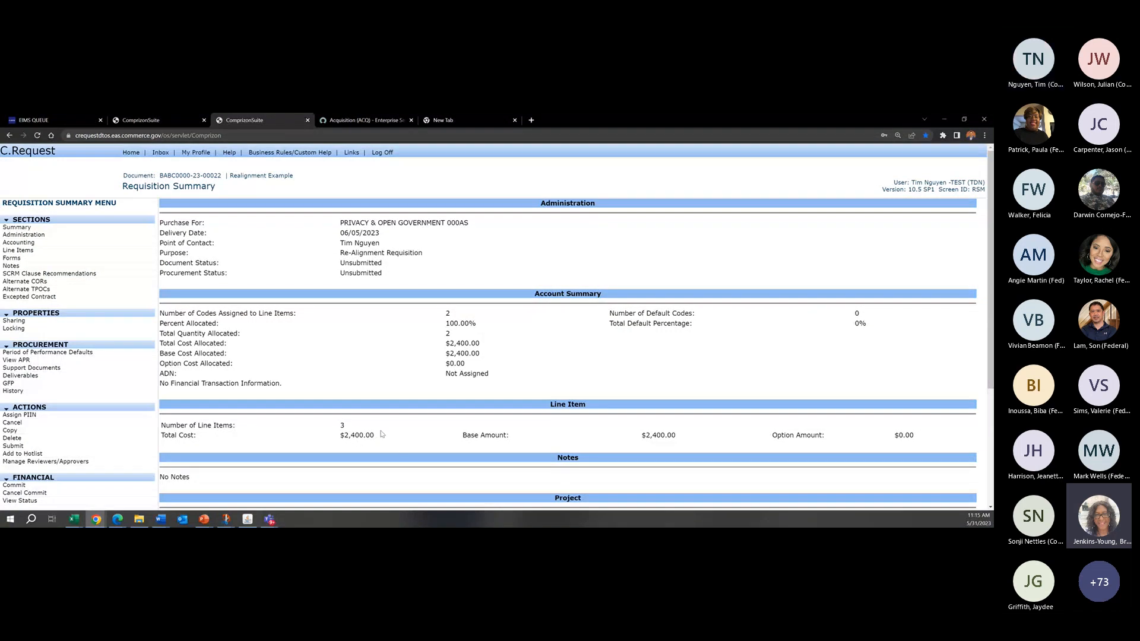
left_click_drag(677, 435, 643, 436)
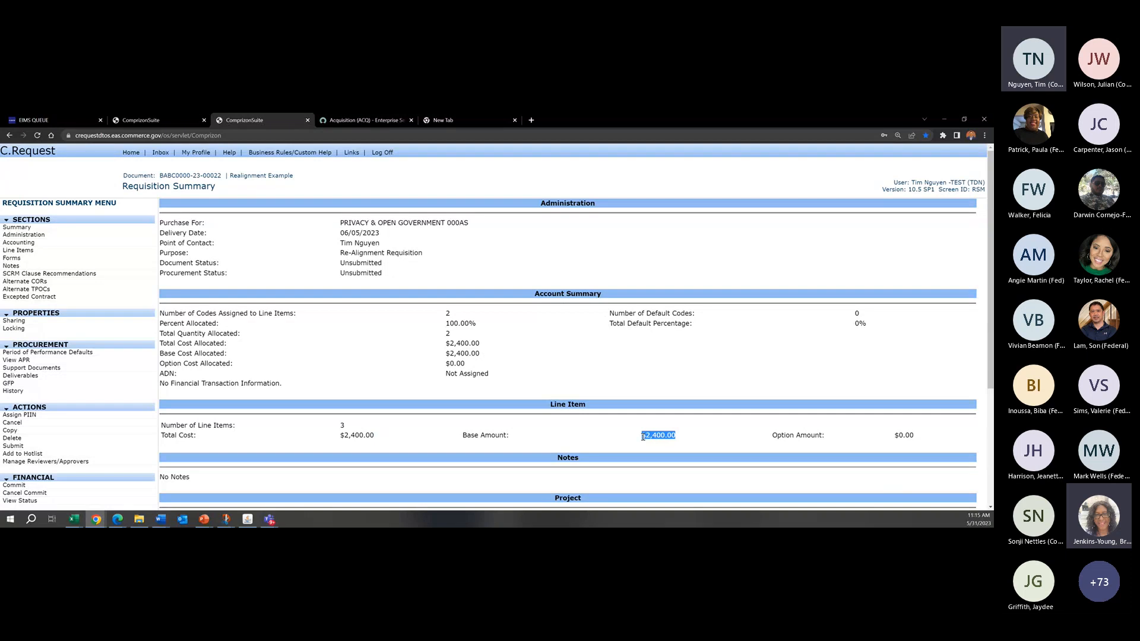
left_click(597, 440)
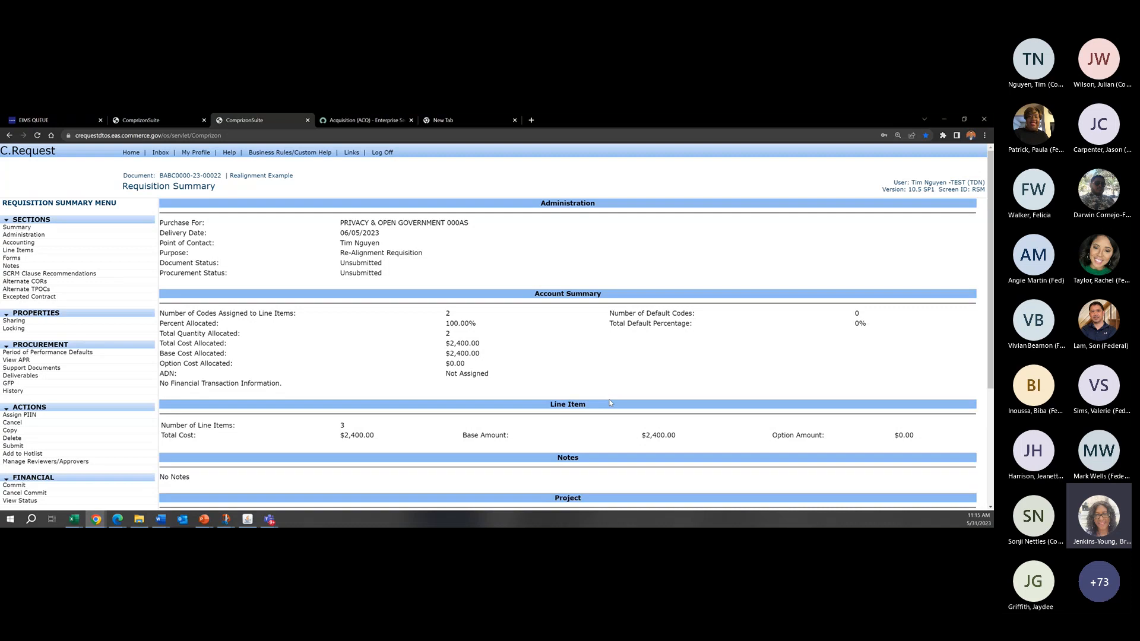
scroll(609, 403, "down", 1)
scroll(609, 403, "up", 1)
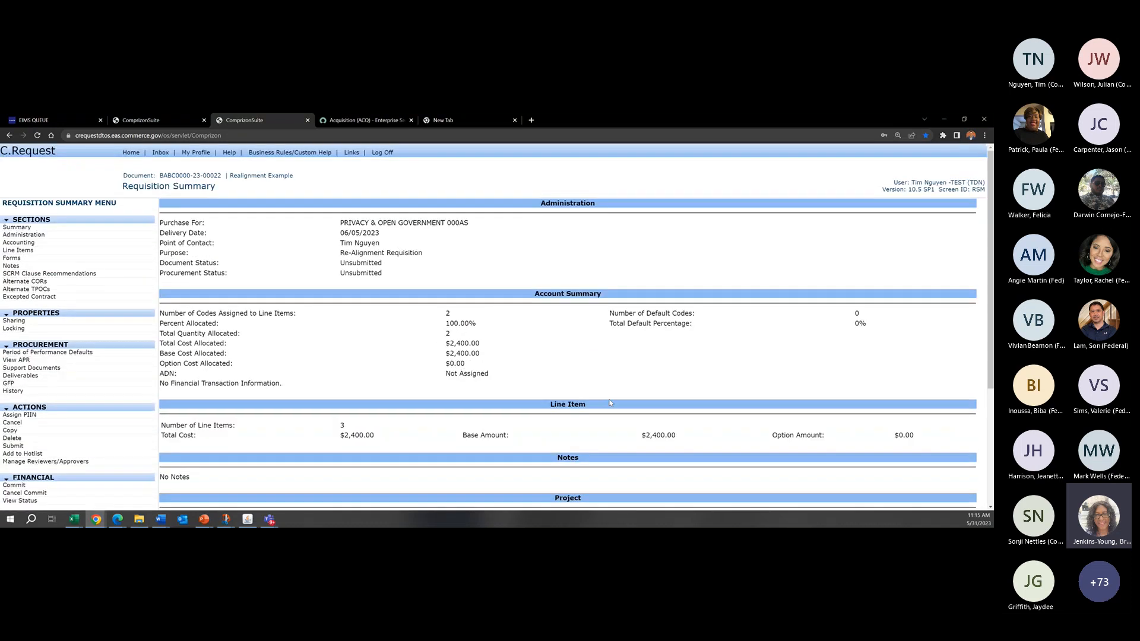
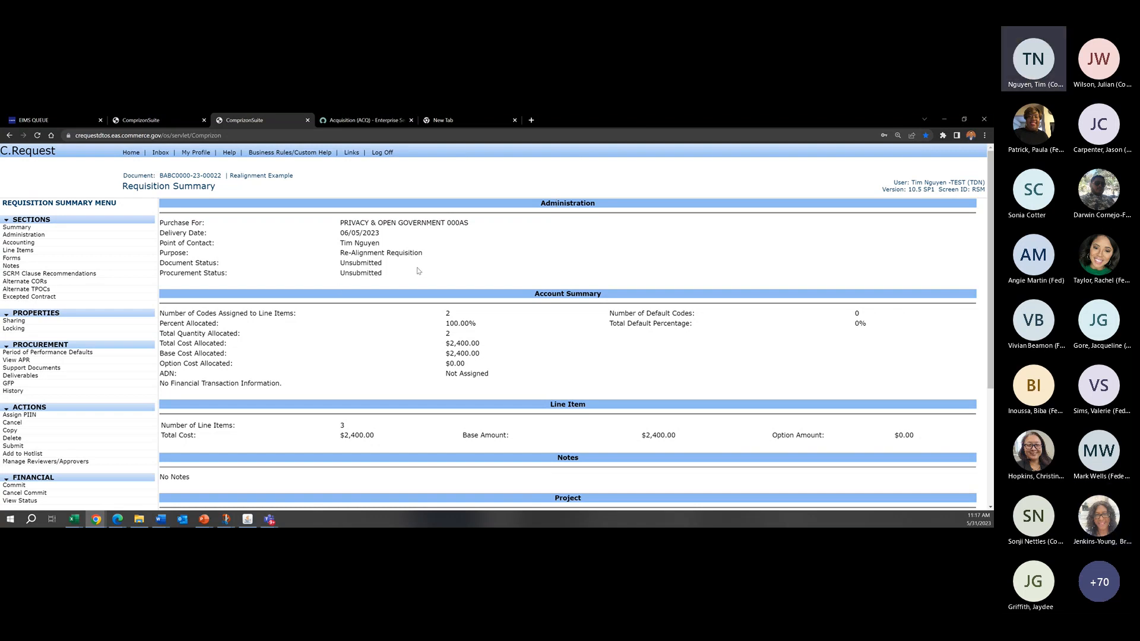
Step: Open the requisition's line item list and compare the descriptions, quantities and costs of line items 0001, 0002 and 0003
left_click_drag(418, 268, 412, 223)
left_click(410, 223)
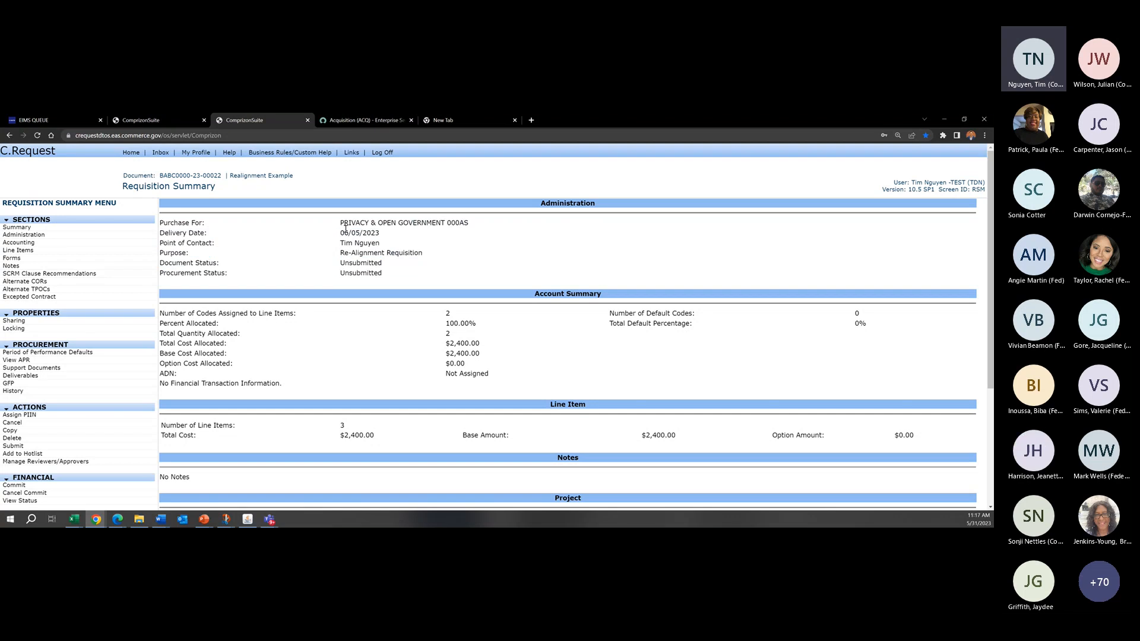
left_click(89, 254)
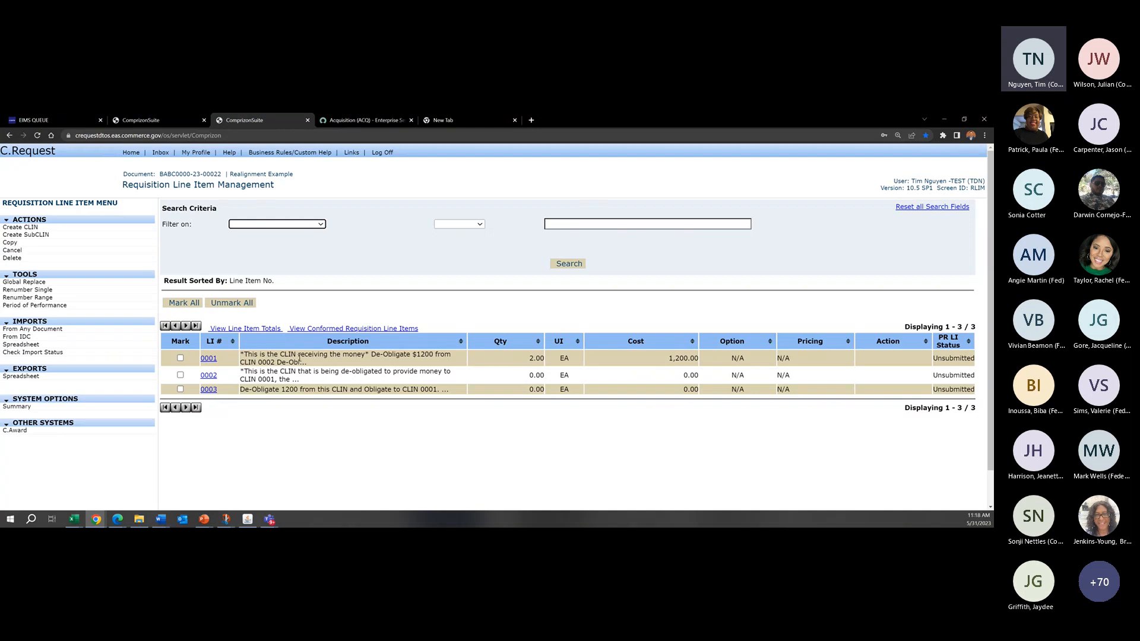
left_click_drag(346, 361, 343, 356)
left_click(362, 364)
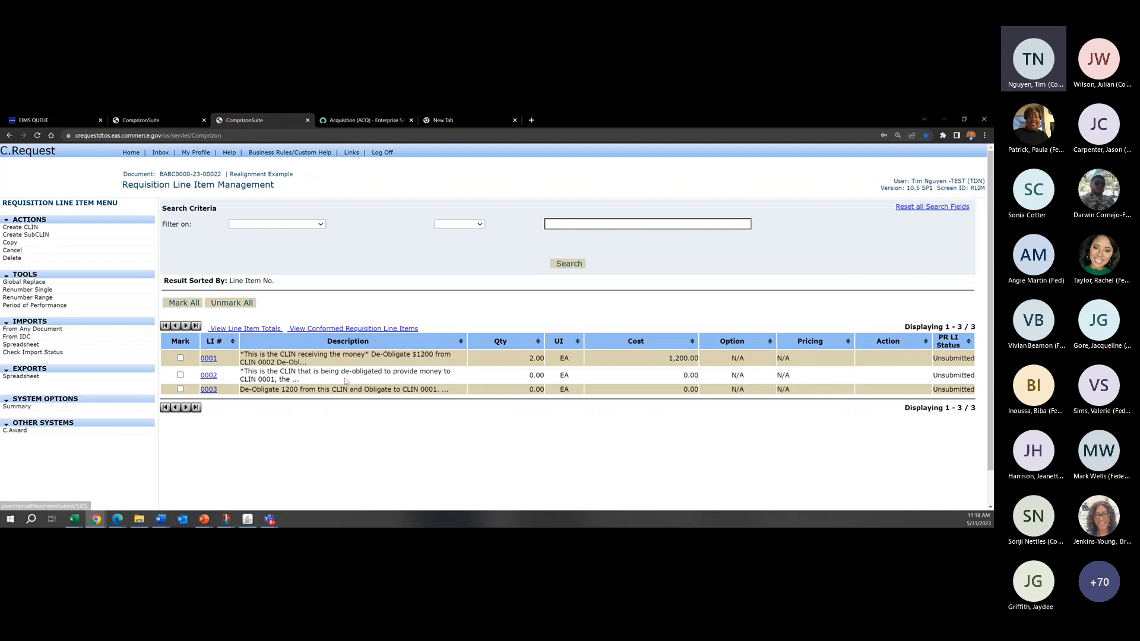
left_click_drag(346, 380, 556, 384)
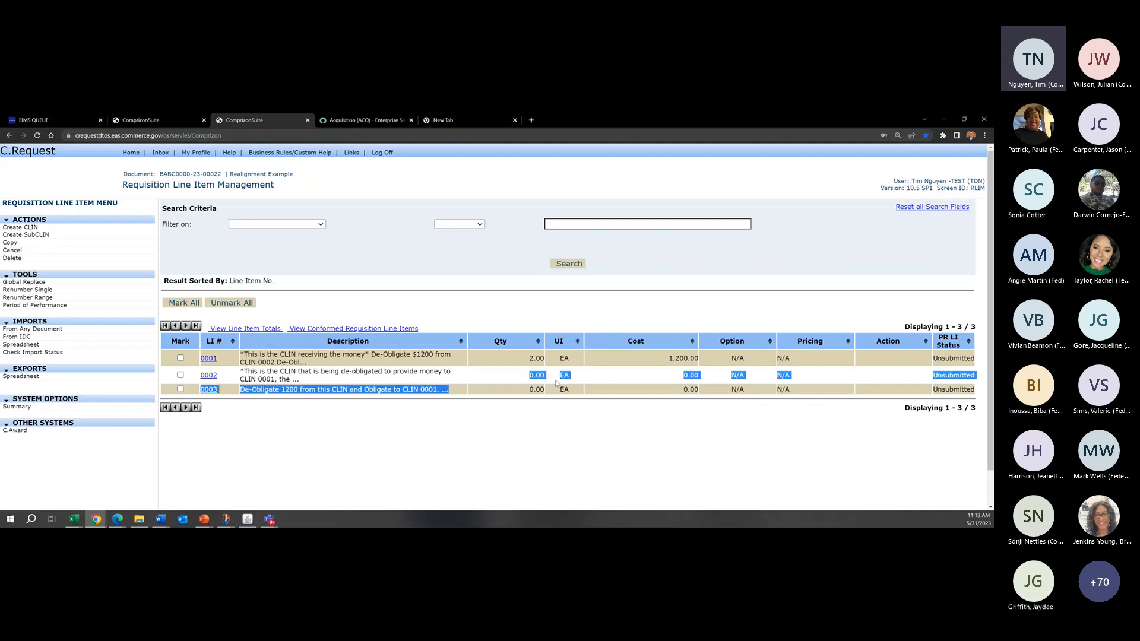
left_click(556, 384)
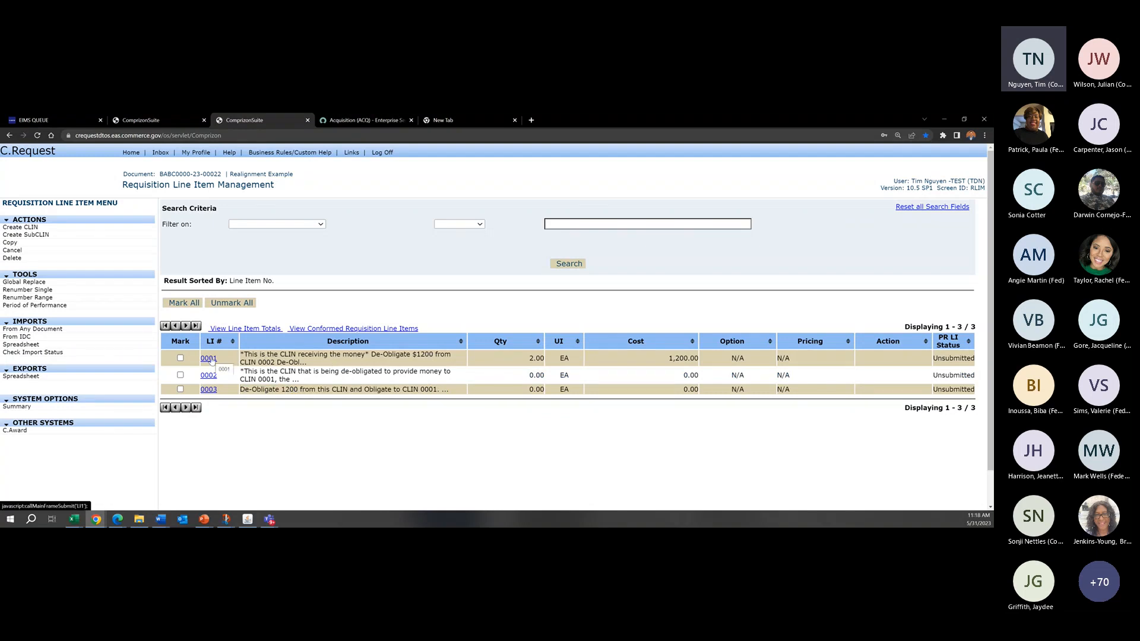
Step: Open line item 0001, review the cost split across its account codes, and return to the requisition's line item list
left_click(210, 358)
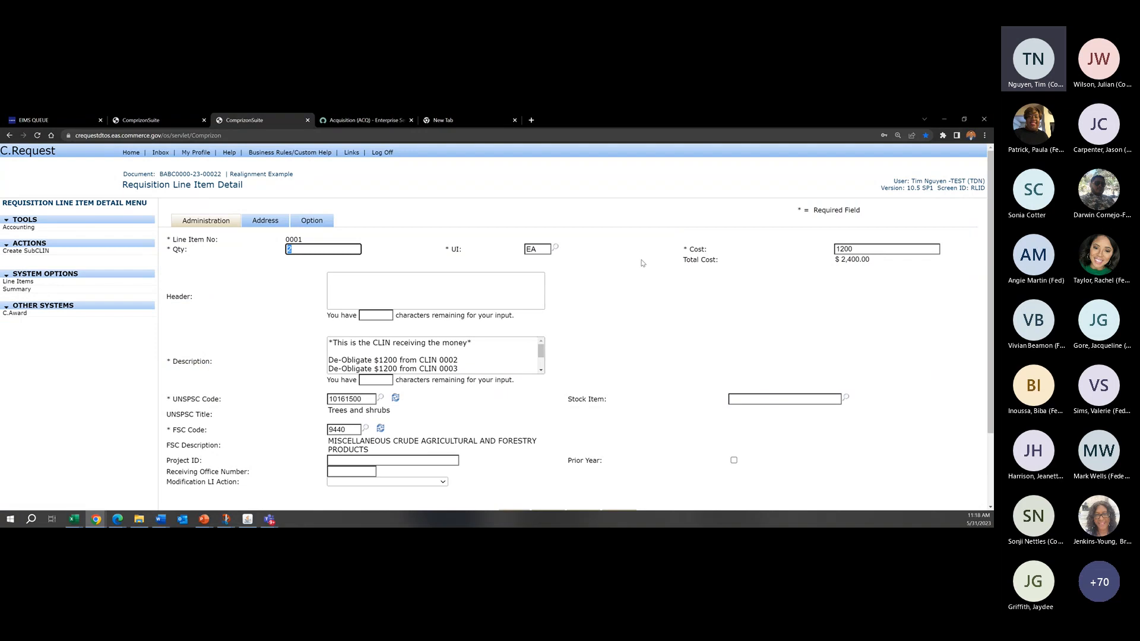
left_click(508, 213)
left_click(19, 228)
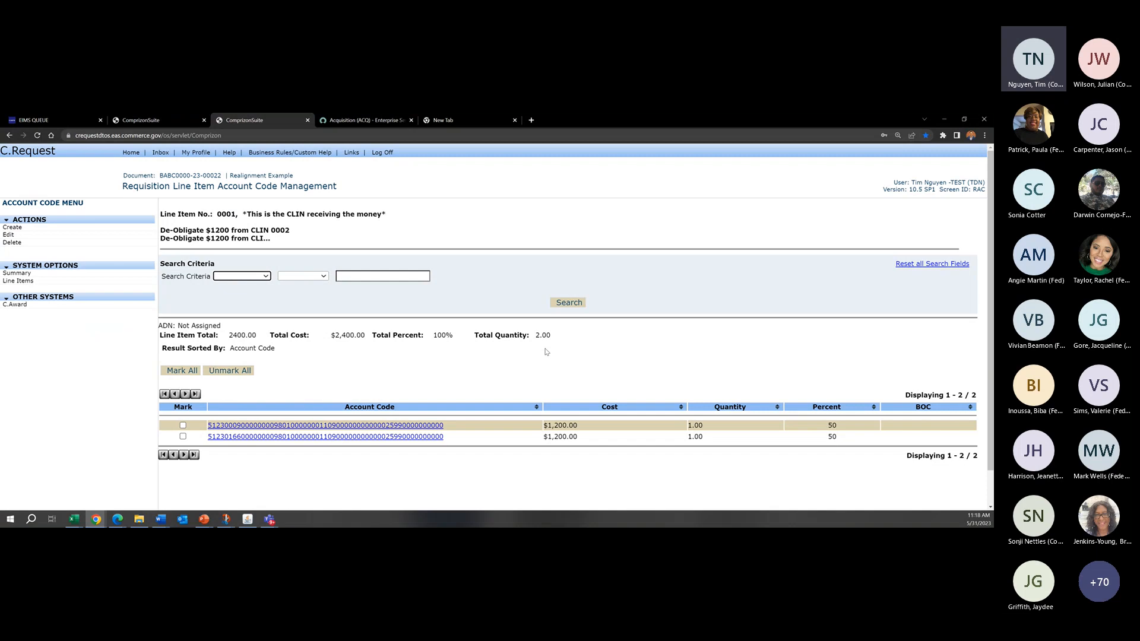
left_click(637, 360)
left_click_drag(589, 438, 579, 421)
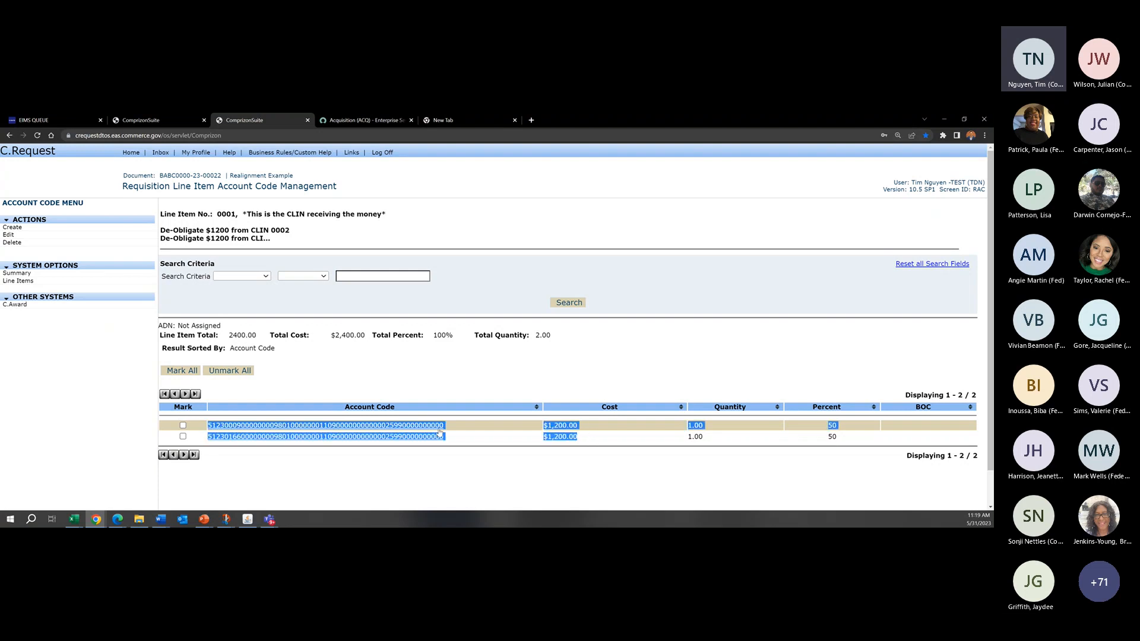
left_click(554, 438)
left_click(18, 281)
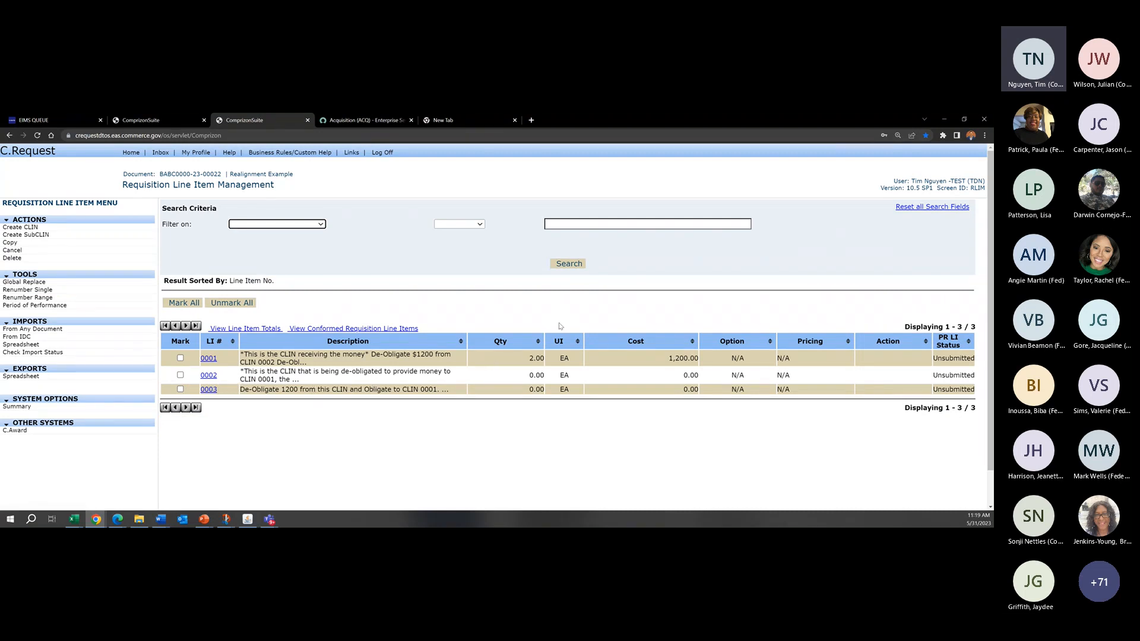
left_click(561, 326)
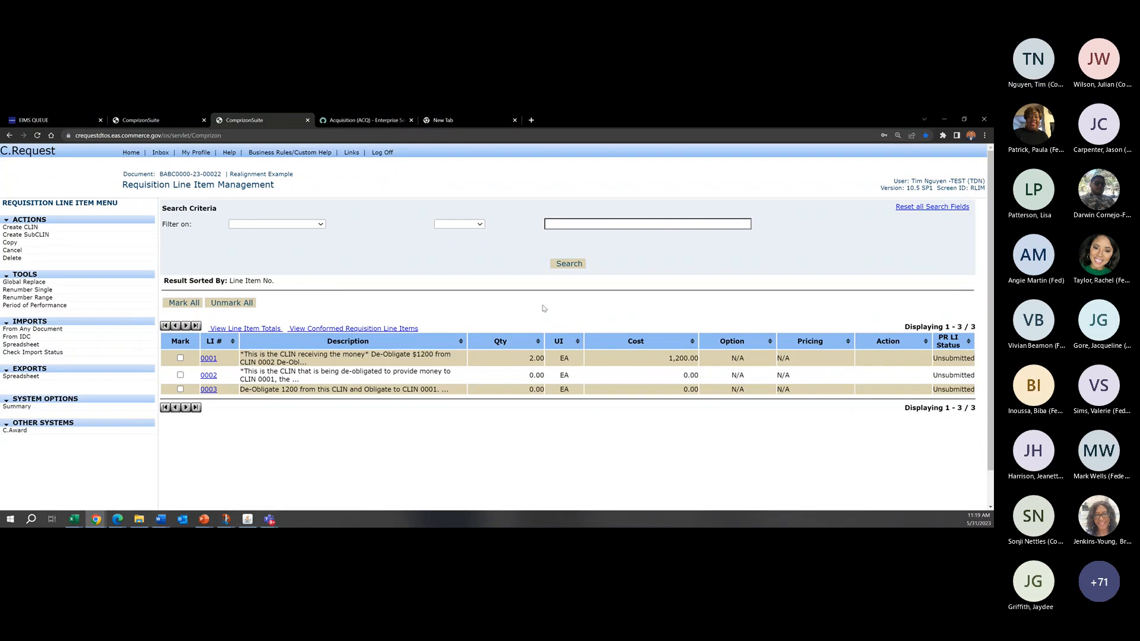
Step: Activate the Commit Requisition local validations lv_OS_commit, lv_DetectSpecChar and lv_DupSuppDocs in system administration
mouse_move(204, 519)
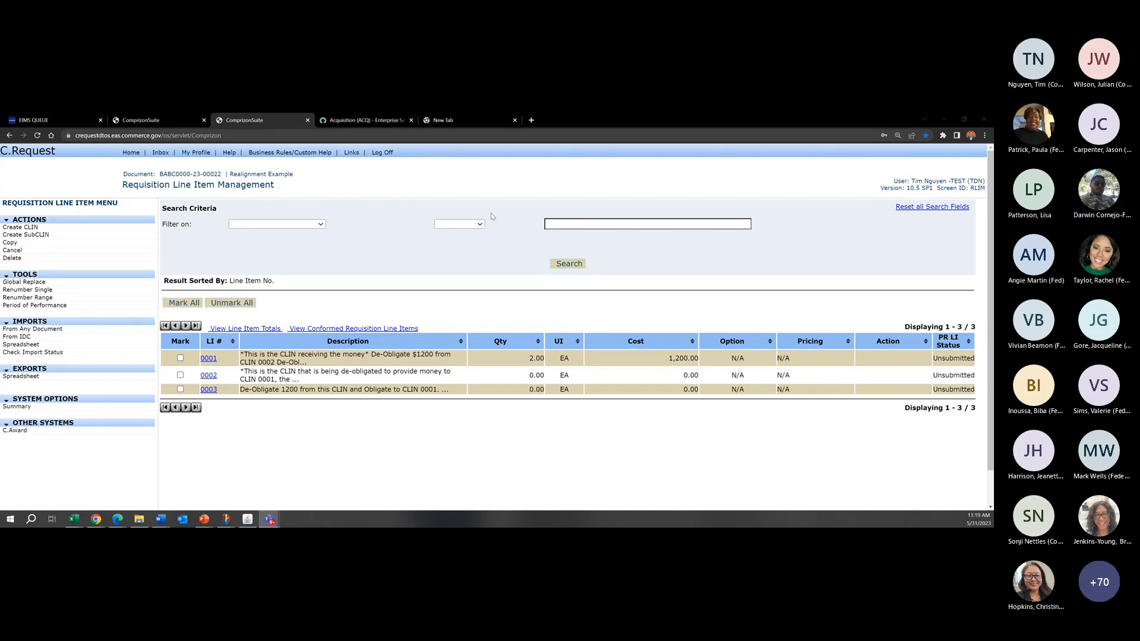
left_click(98, 407)
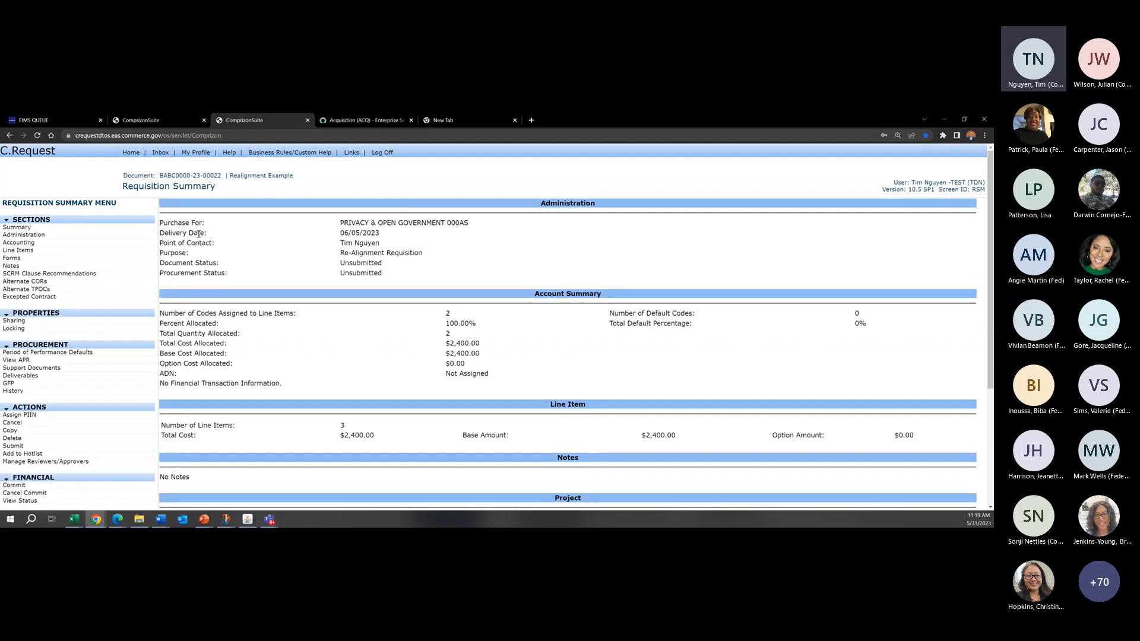
left_click(131, 153)
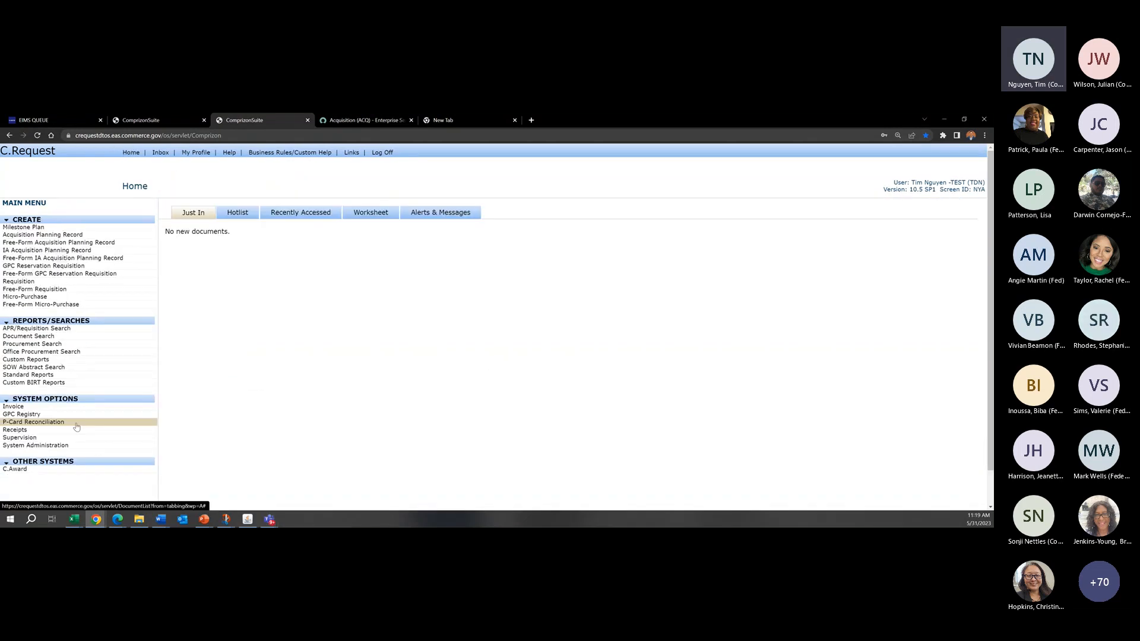
left_click(54, 446)
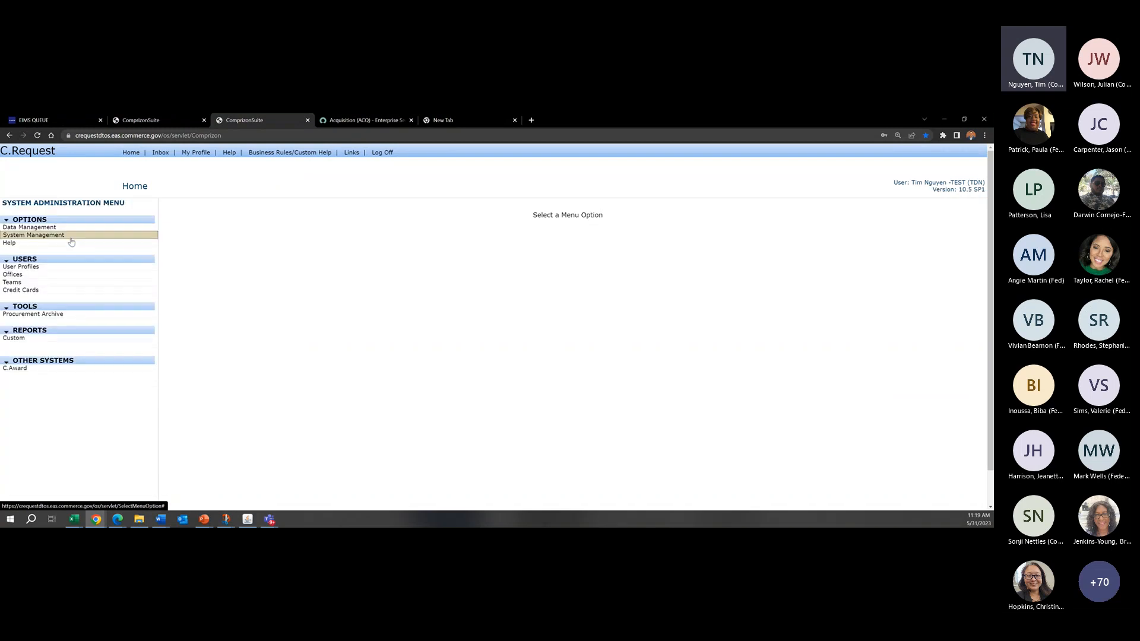
left_click(70, 238)
left_click(36, 289)
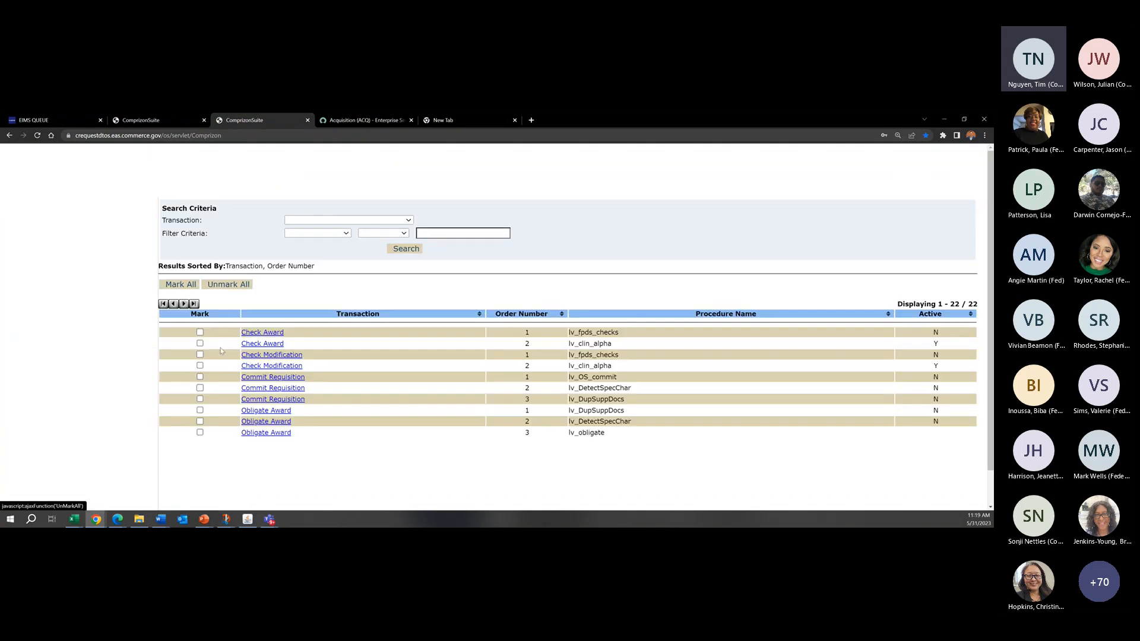
left_click(200, 388)
left_click(201, 399)
left_click(200, 376)
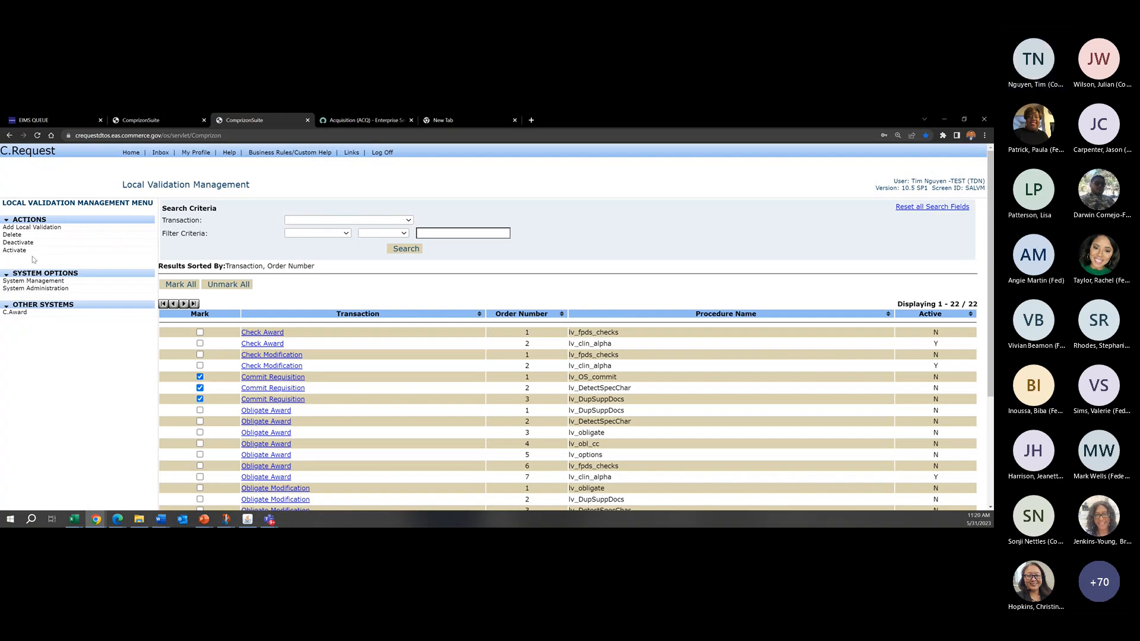
left_click(17, 250)
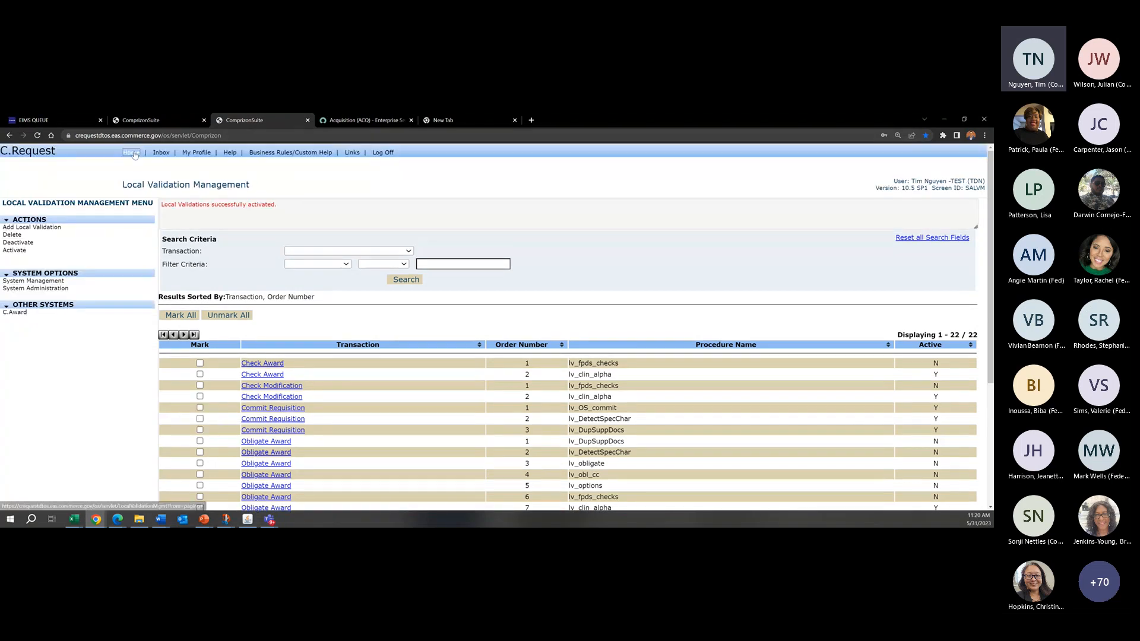
Step: Open the Re-Alignments/BFNC and FCO requisition from the hotlist and view its administration details
left_click(132, 154)
left_click(307, 215)
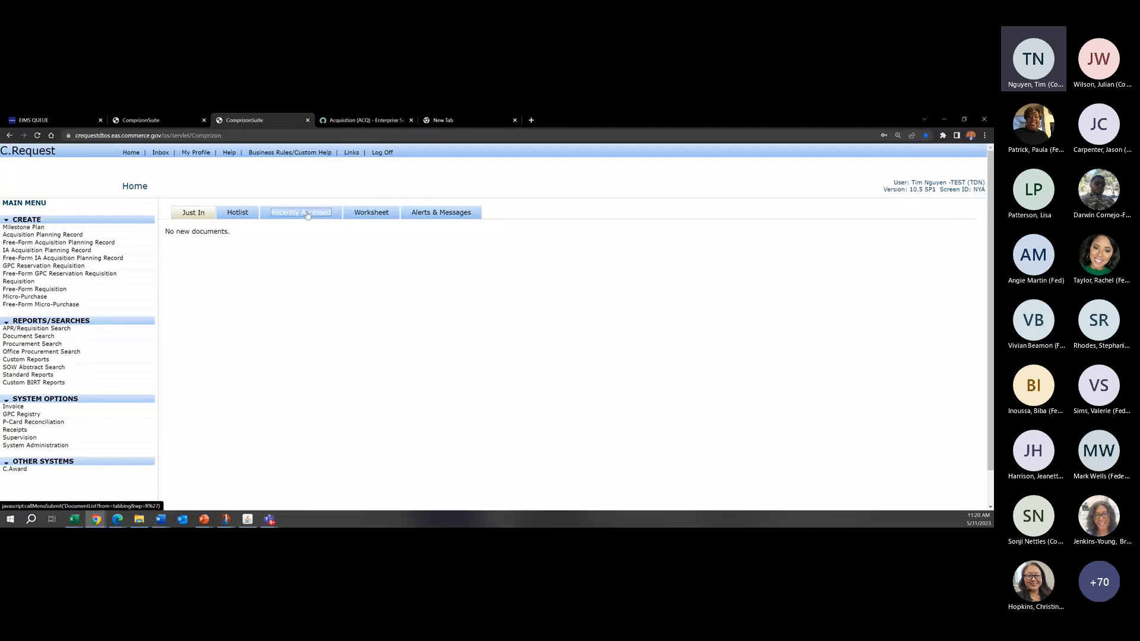
left_click(235, 214)
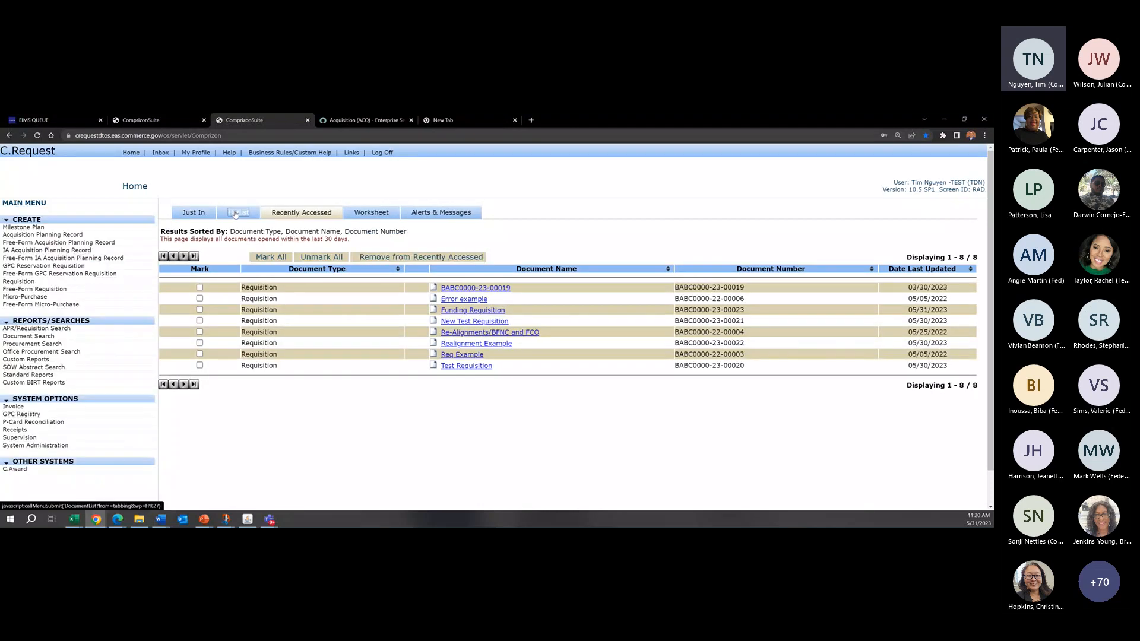
left_click(466, 304)
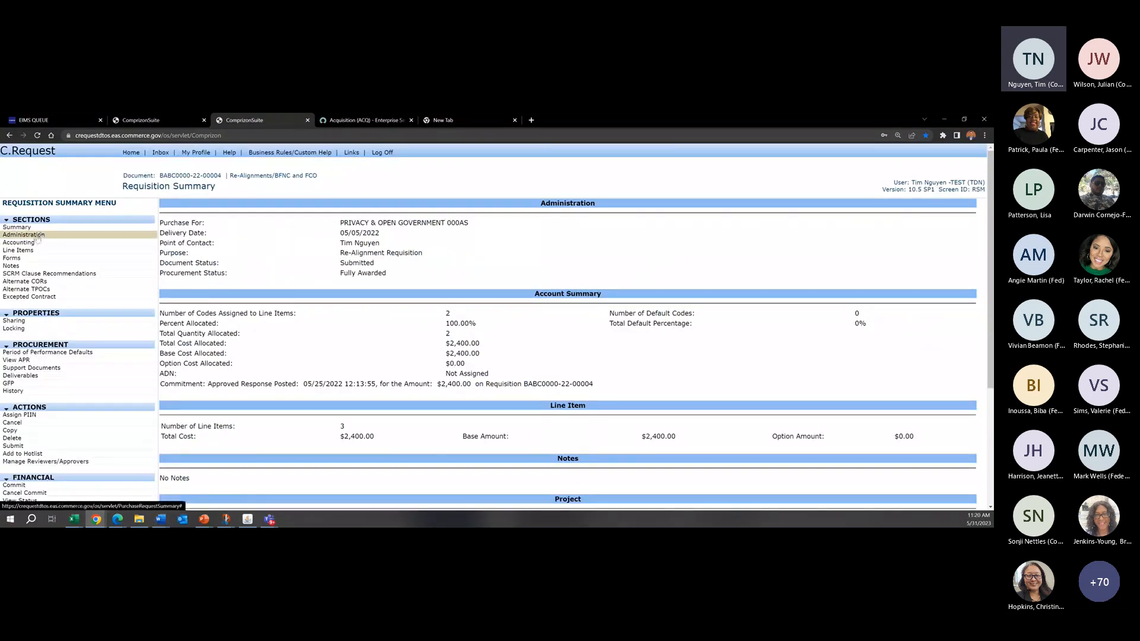
left_click(38, 236)
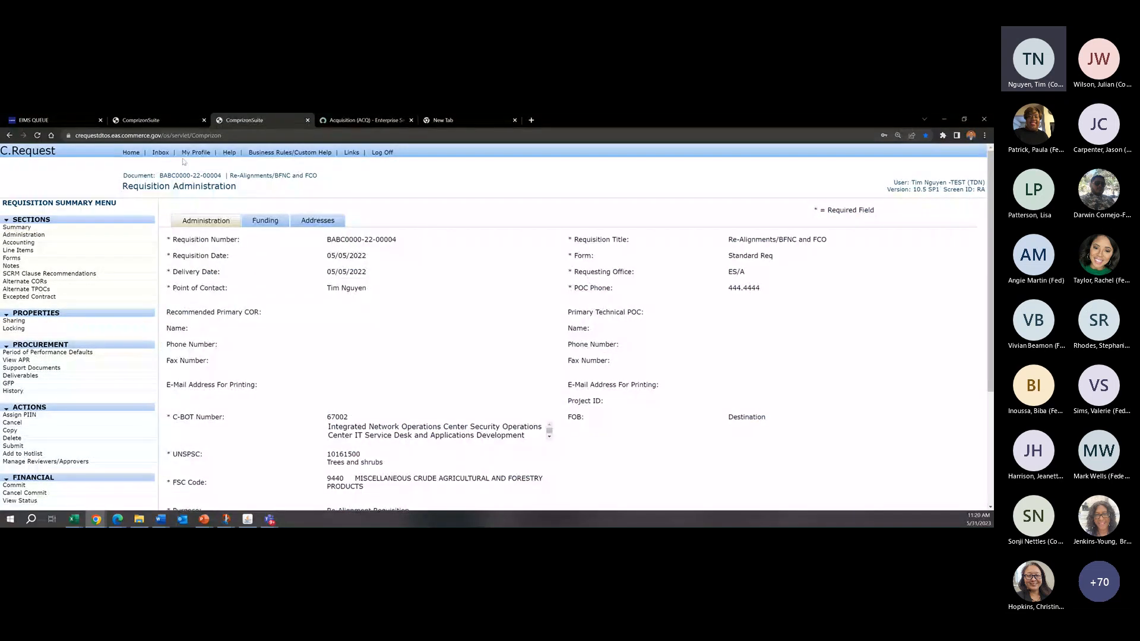
Step: Open New Test Requisition from the hotlist and bring up its funding information
left_click(132, 153)
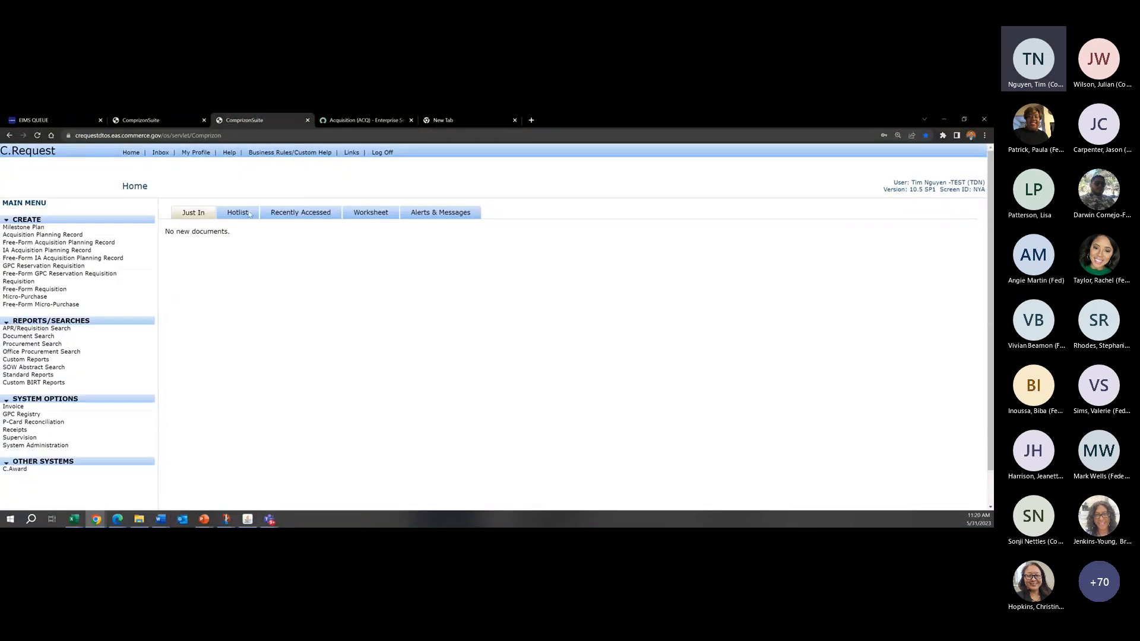
left_click(237, 213)
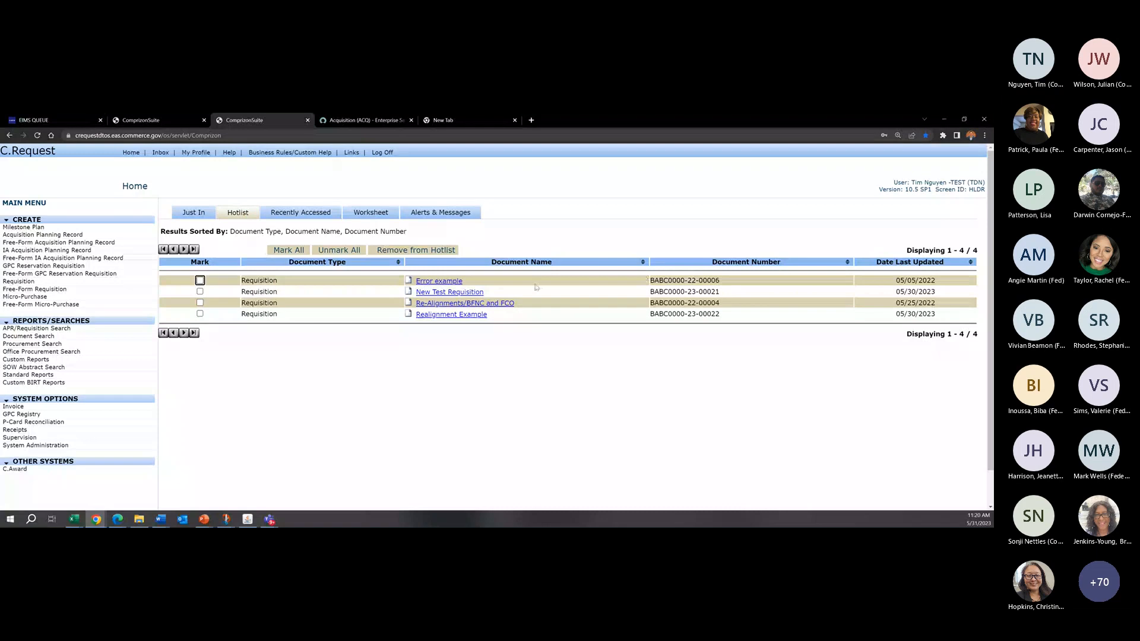
left_click(449, 292)
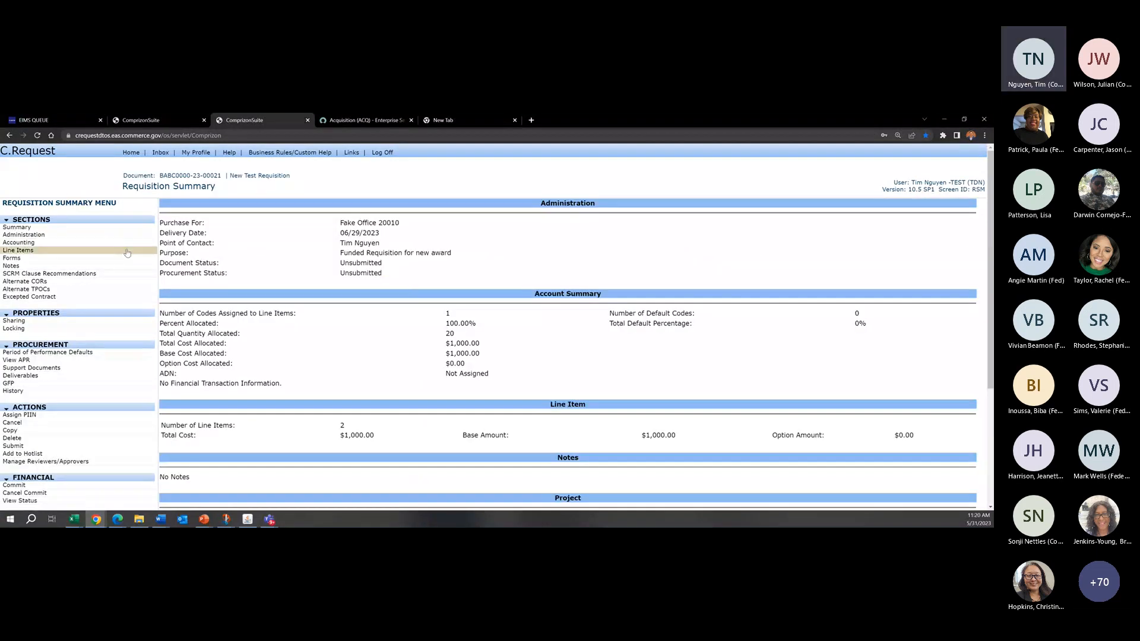
left_click(40, 230)
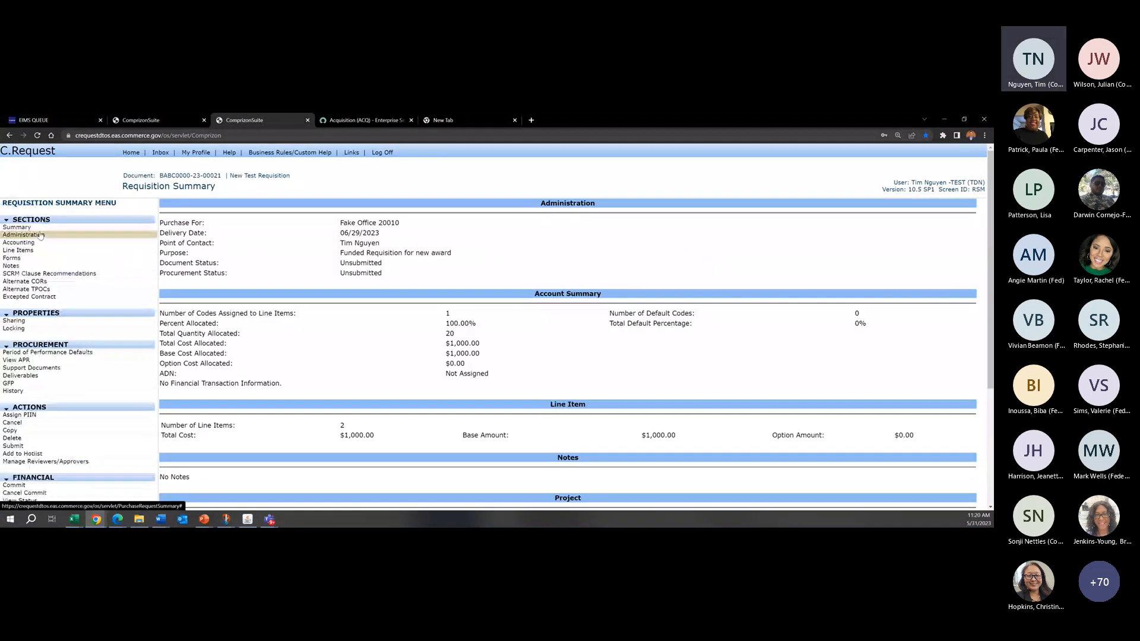
left_click(40, 235)
left_click(265, 221)
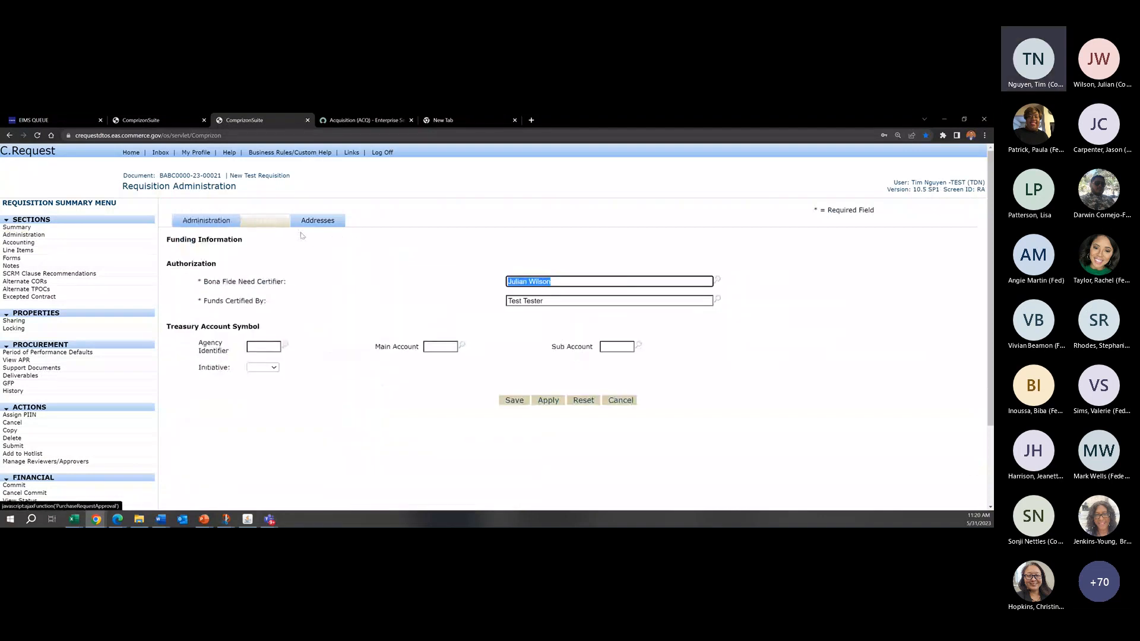
Step: Replace the Bona Fide Need Certifier with another certifier's full name
left_click(643, 281)
left_click_drag(636, 284, 320, 286)
left_click(269, 287)
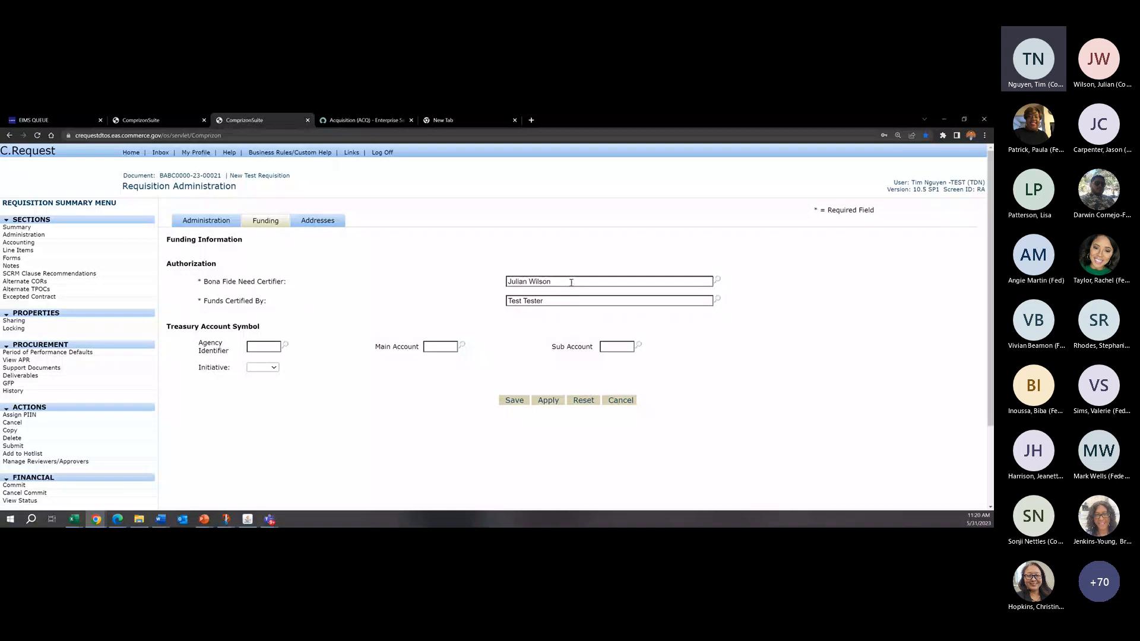
left_click_drag(571, 281, 401, 278)
key("BackSpace")
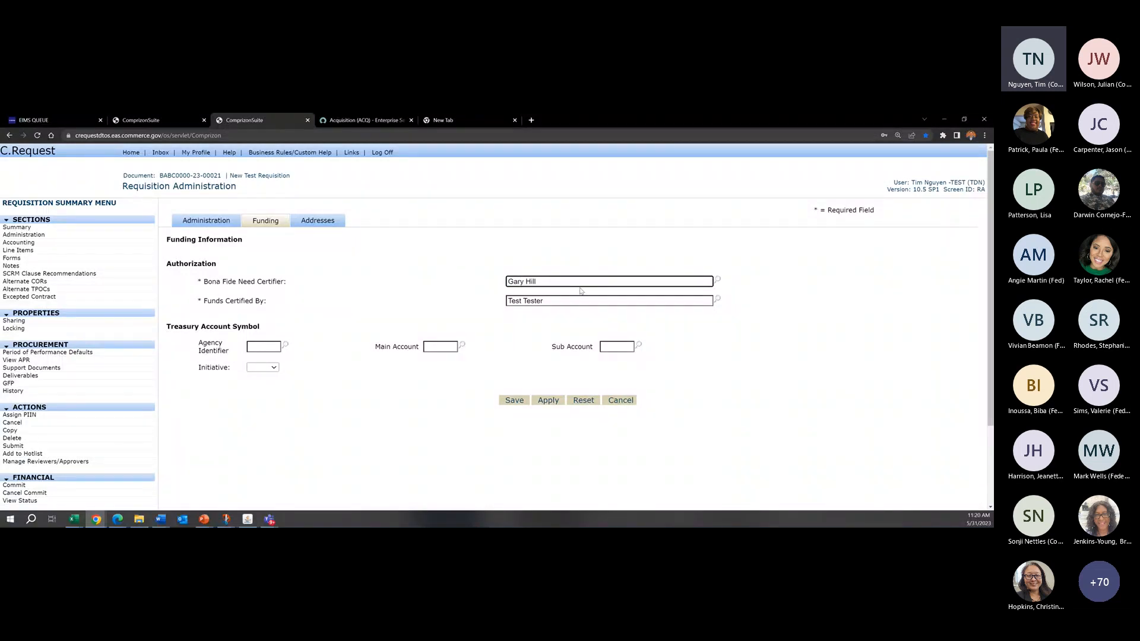
Step: Replace the Funds Certified By entry with the first Funds Certifying Officer listed for office ES/A, and save the requisition
left_click_drag(587, 300, 393, 288)
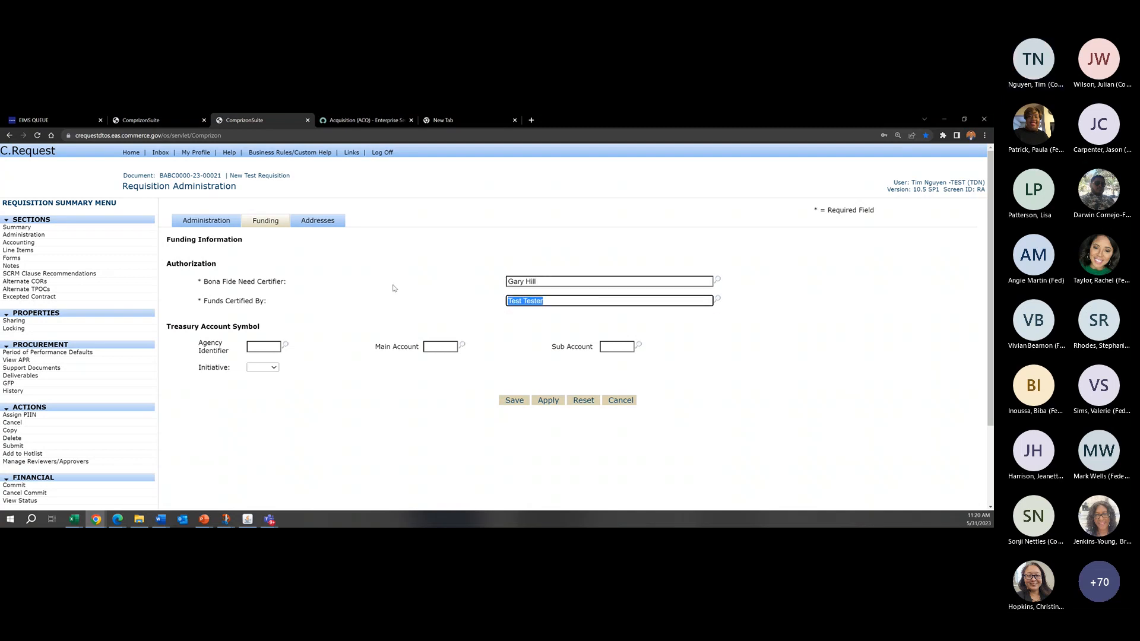
key("Delete")
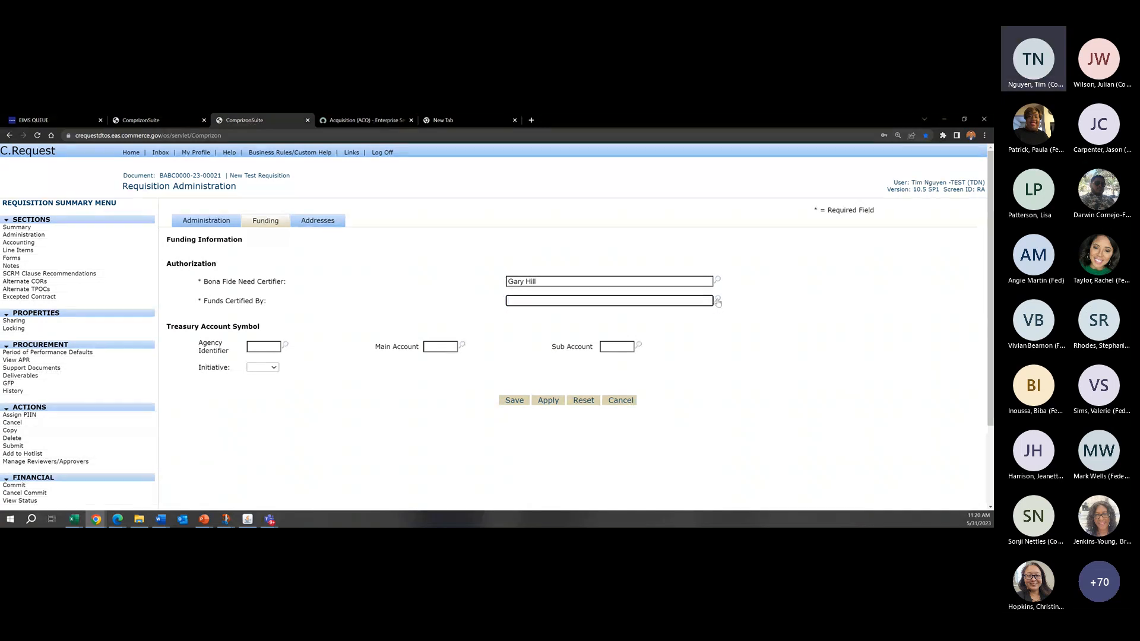
left_click(717, 299)
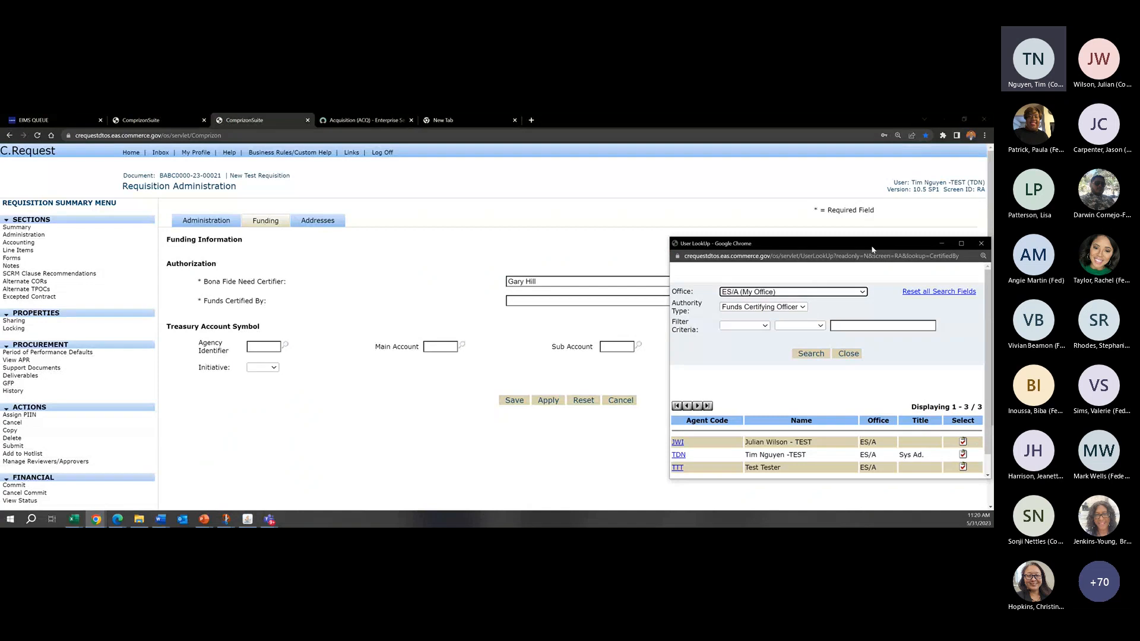
left_click_drag(873, 249, 833, 224)
scroll(937, 396, "down", 2)
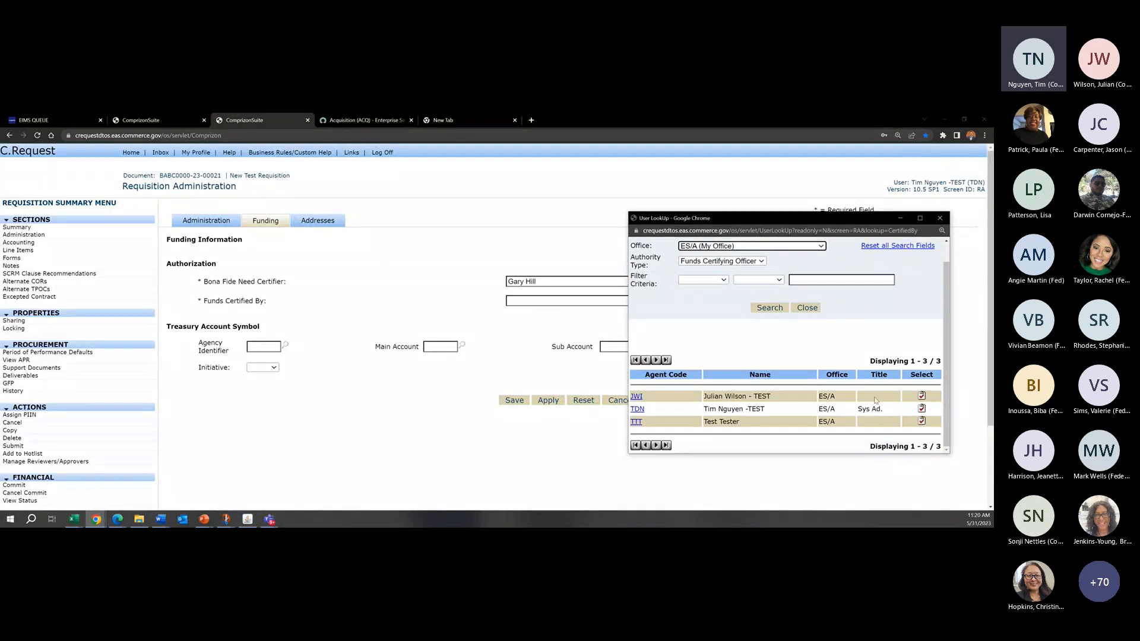
left_click(922, 395)
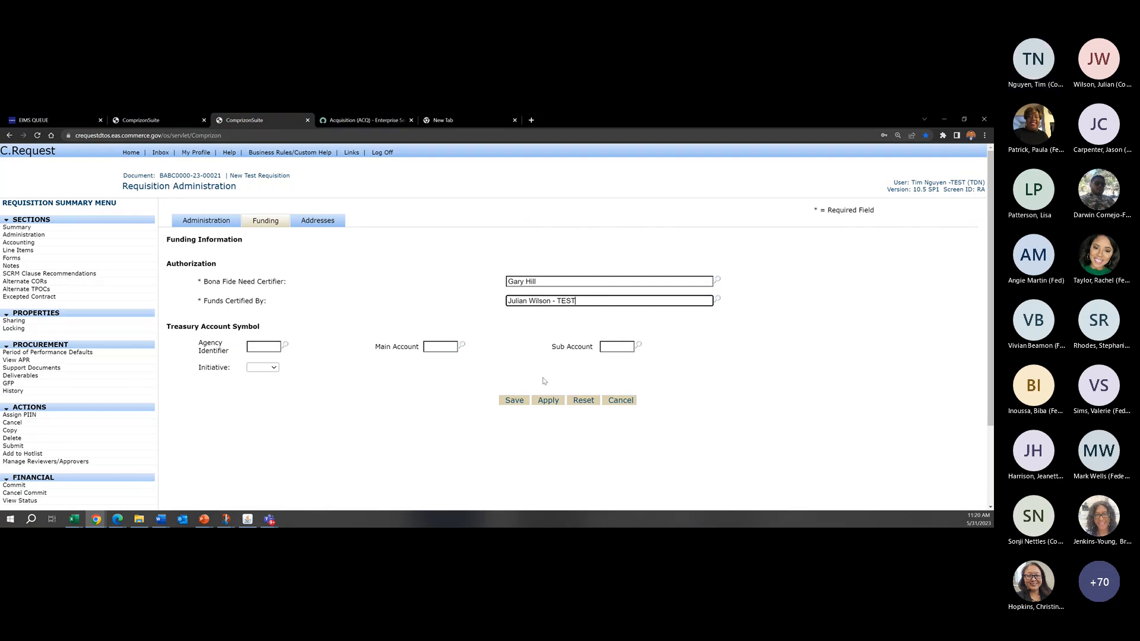
left_click(513, 402)
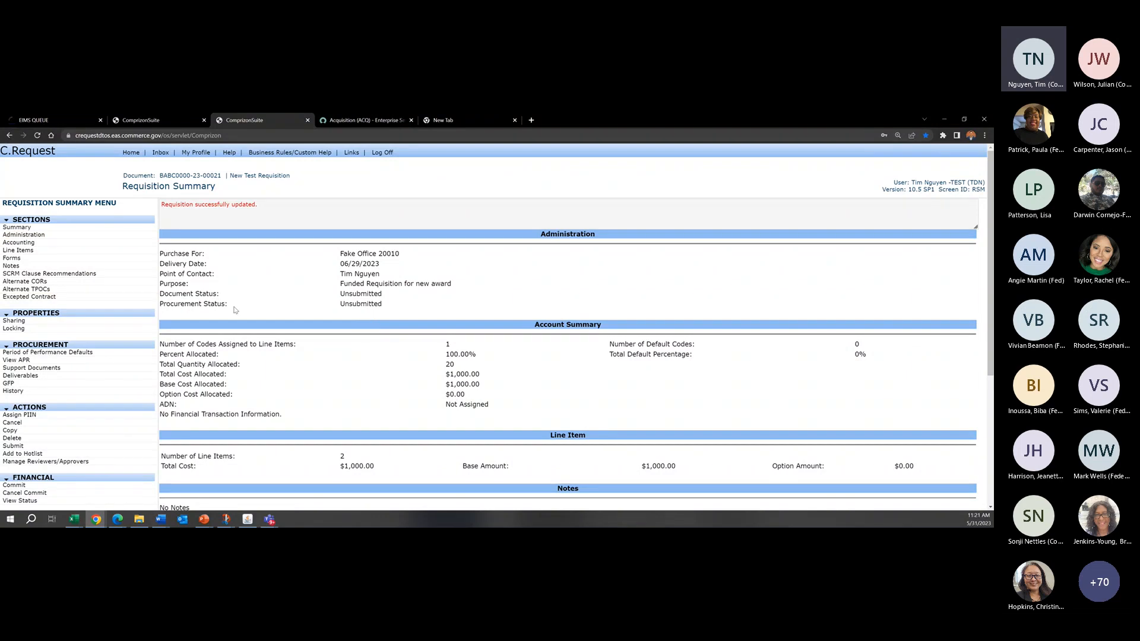
scroll(245, 306, "down", 2)
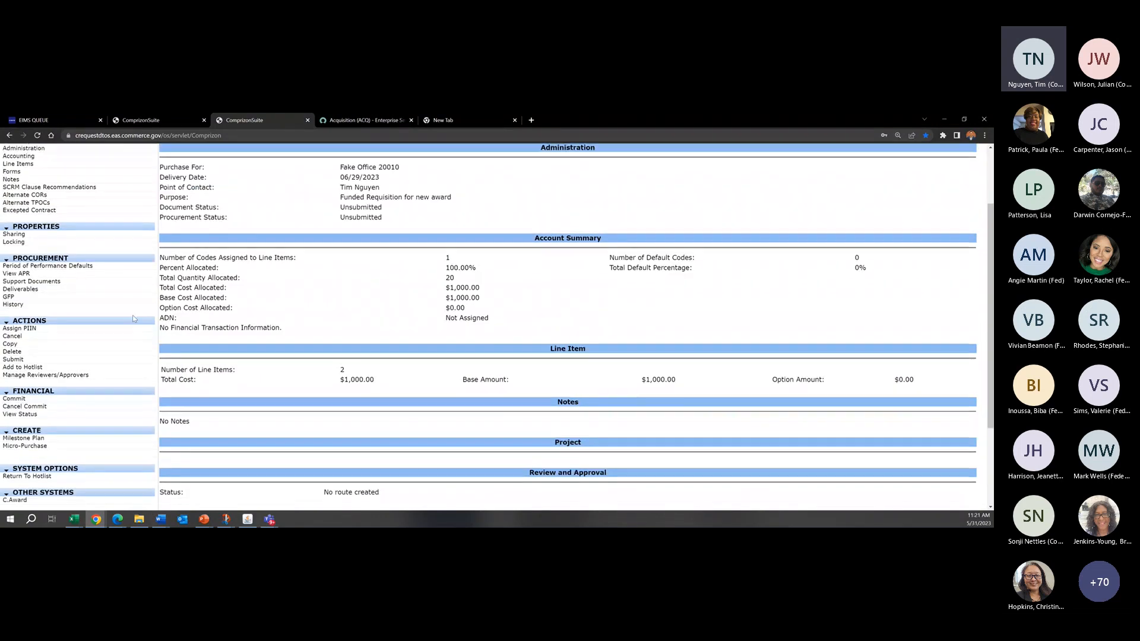
Step: Add the first listed ES/A user as a required approver of the requisition at receiving order 10, and save the reviewer
scroll(95, 389, "up", 1)
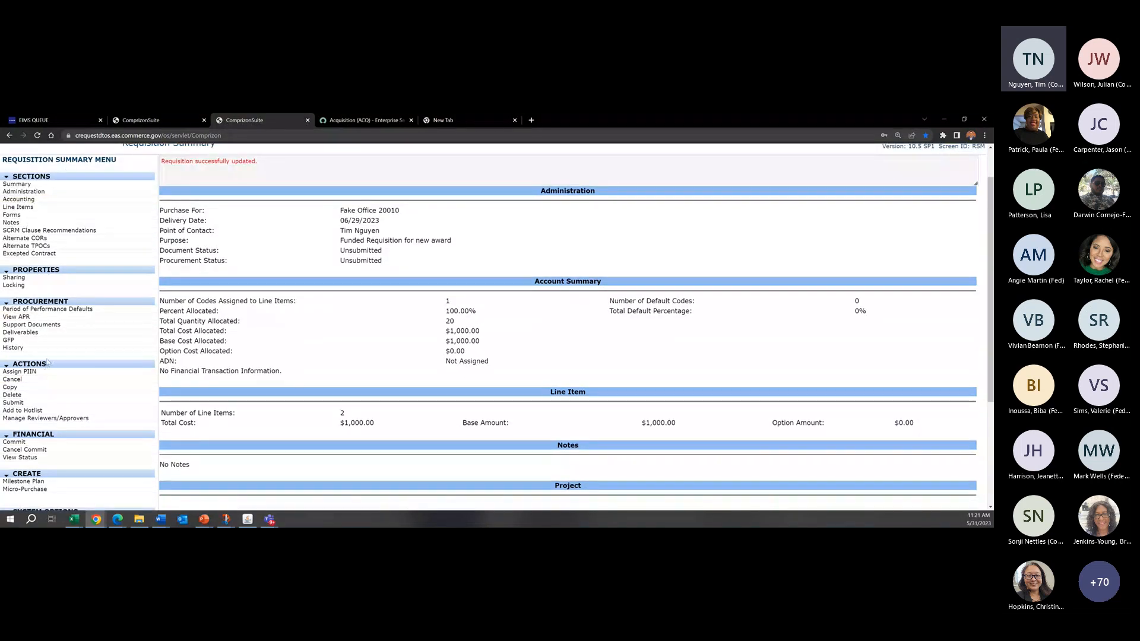
left_click(66, 419)
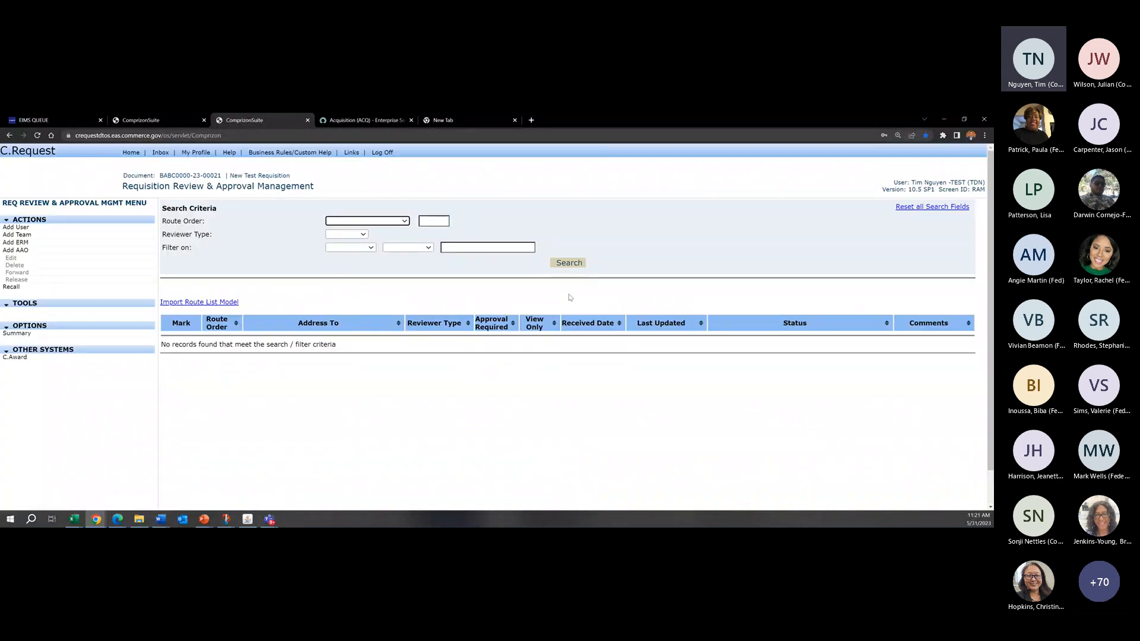
left_click(16, 228)
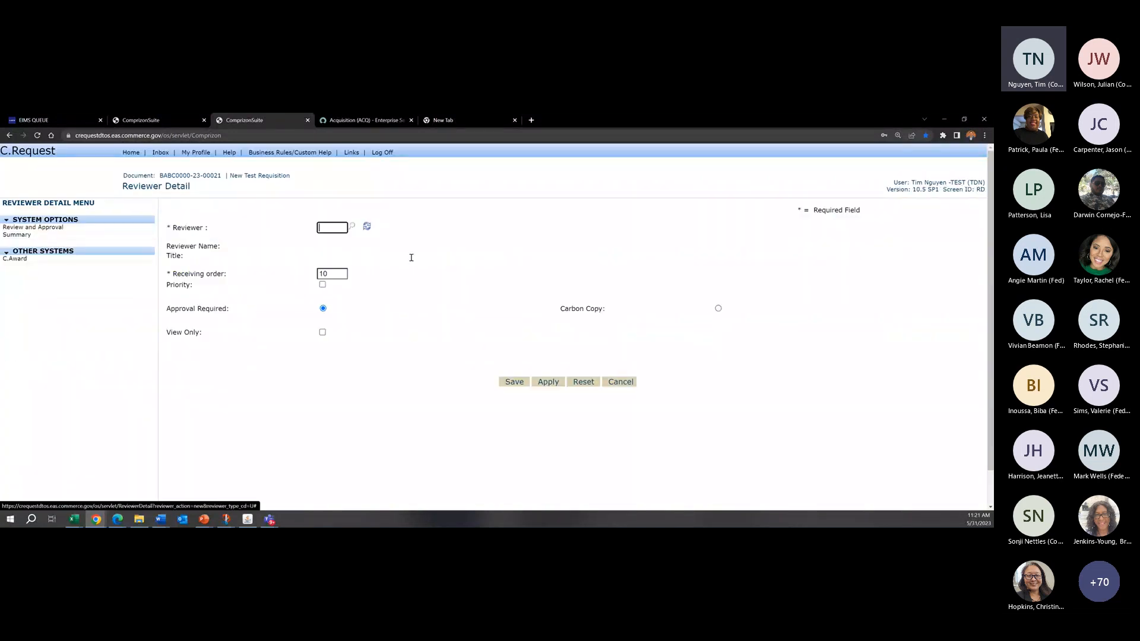
left_click(354, 229)
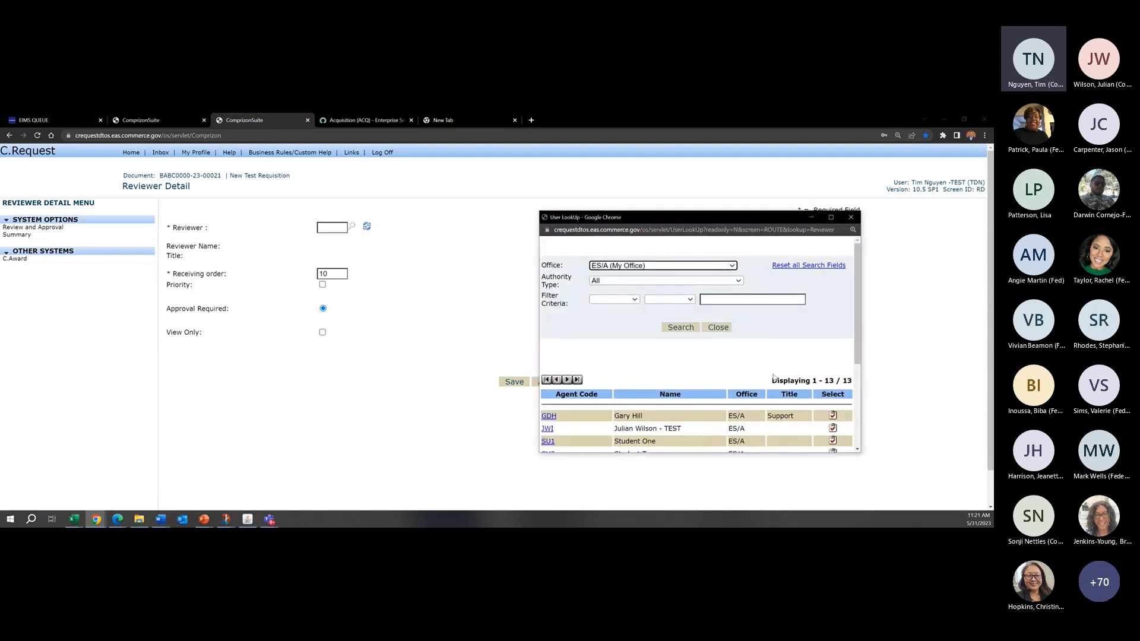
left_click(833, 415)
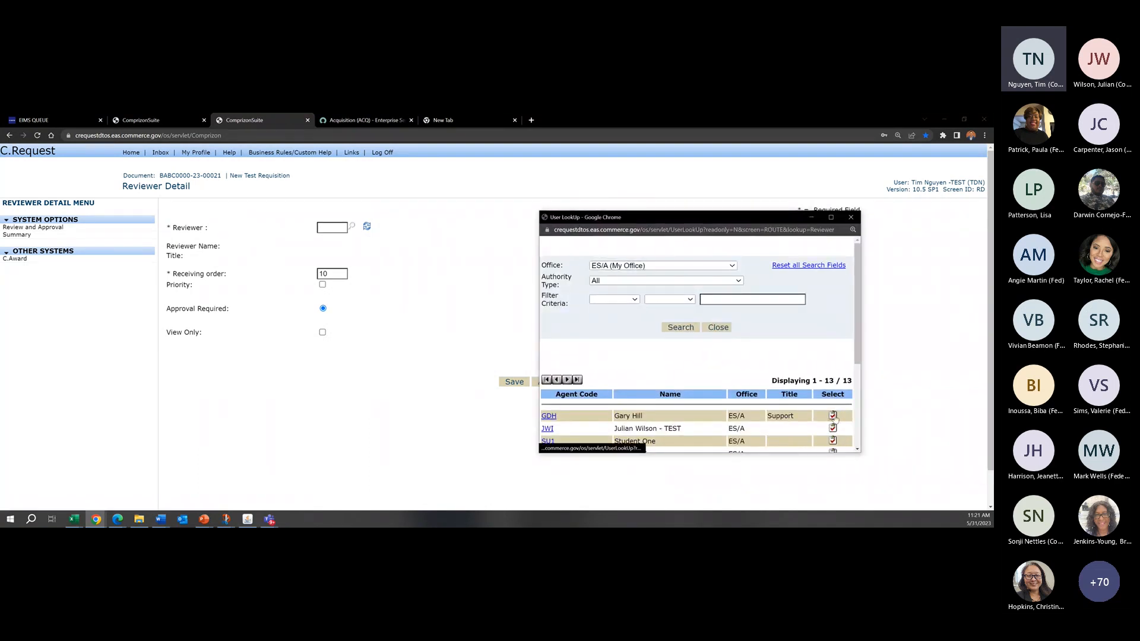
left_click(515, 382)
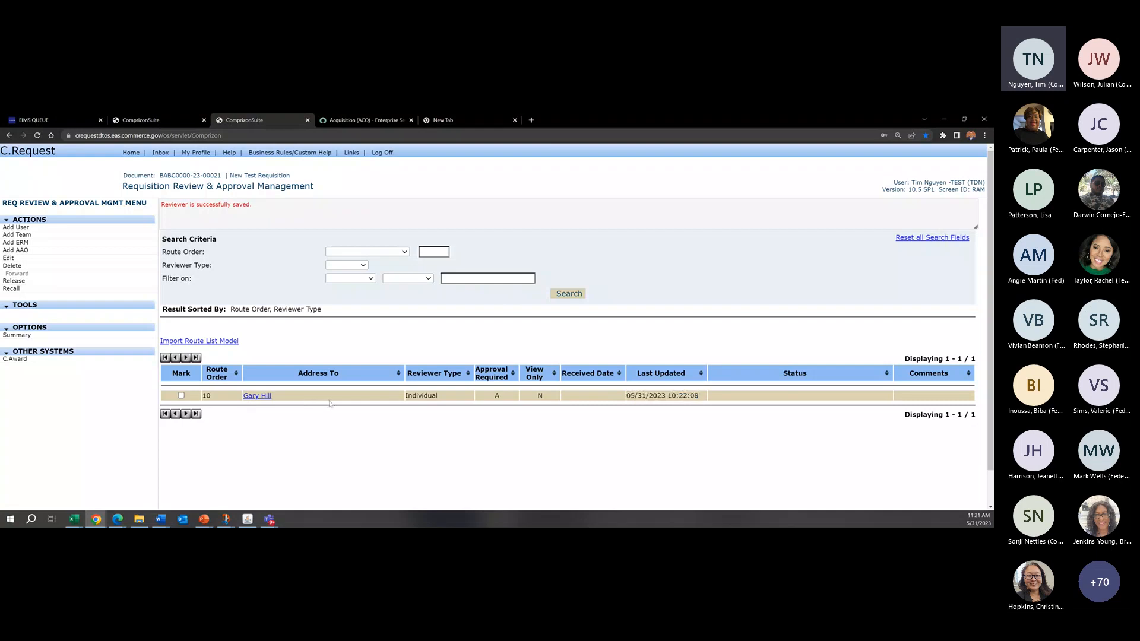
Step: Start adding another reviewer and filter the ES/A user lookup by the Funds Certifying Officer authority type
left_click(89, 229)
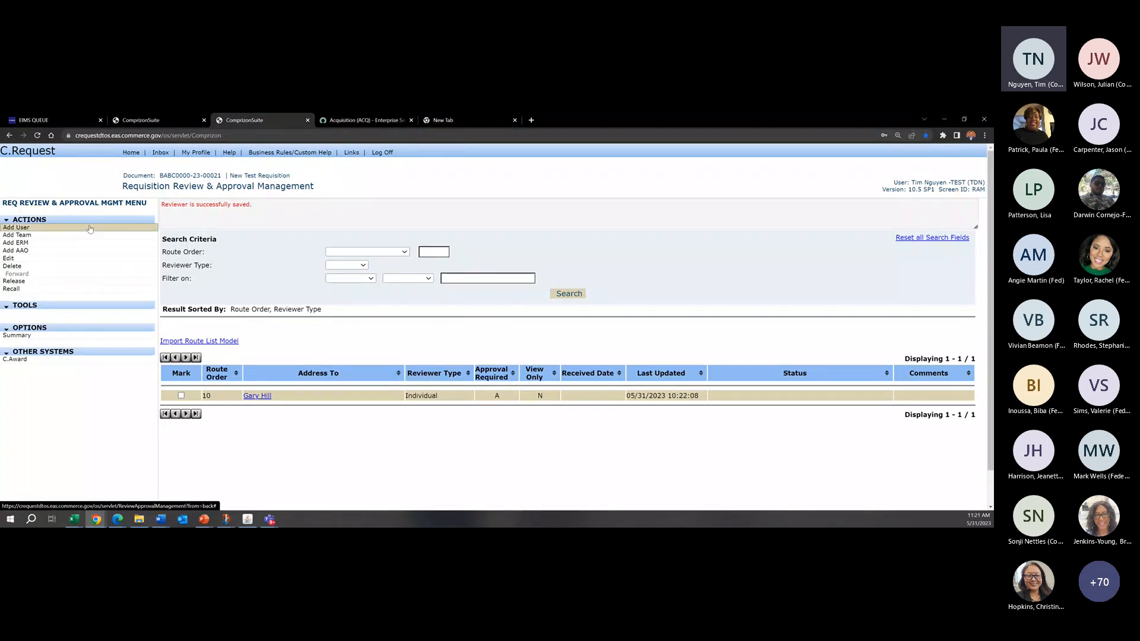
left_click(351, 228)
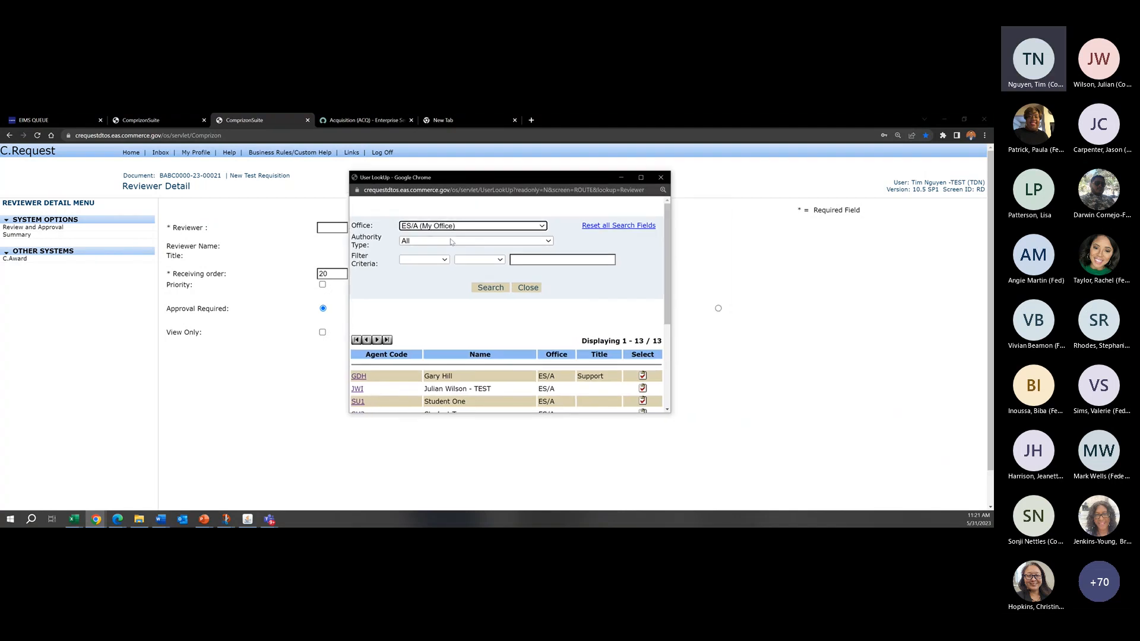
left_click_drag(387, 244, 357, 239)
left_click(378, 245)
scroll(571, 368, "down", 2)
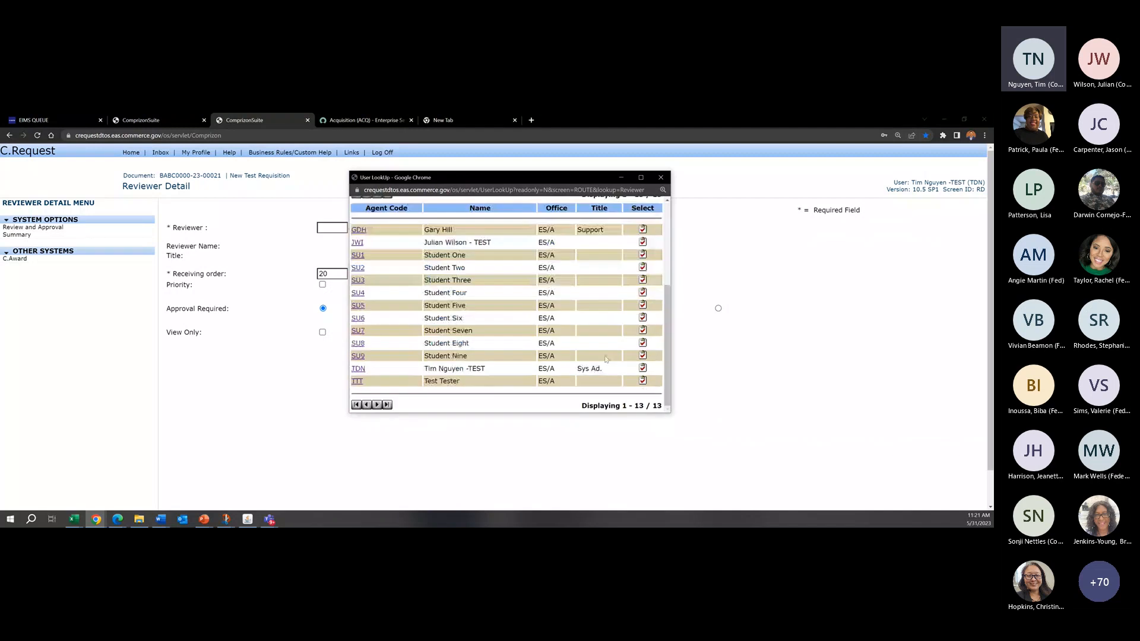
scroll(474, 346, "up", 1)
scroll(475, 346, "down", 2)
scroll(457, 285, "up", 3)
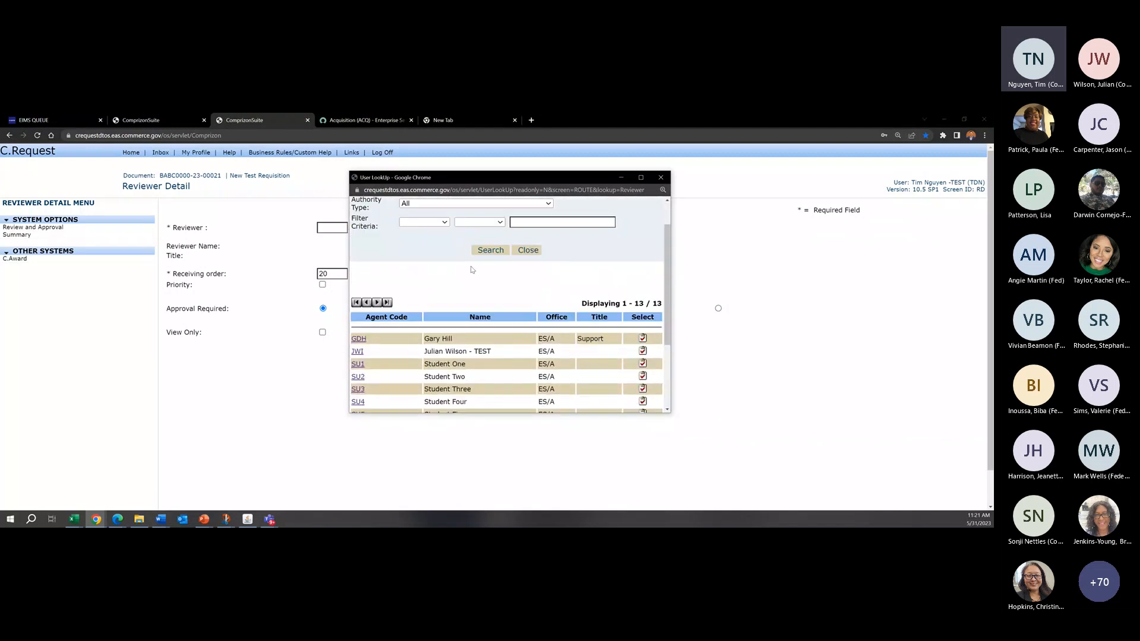
left_click(440, 241)
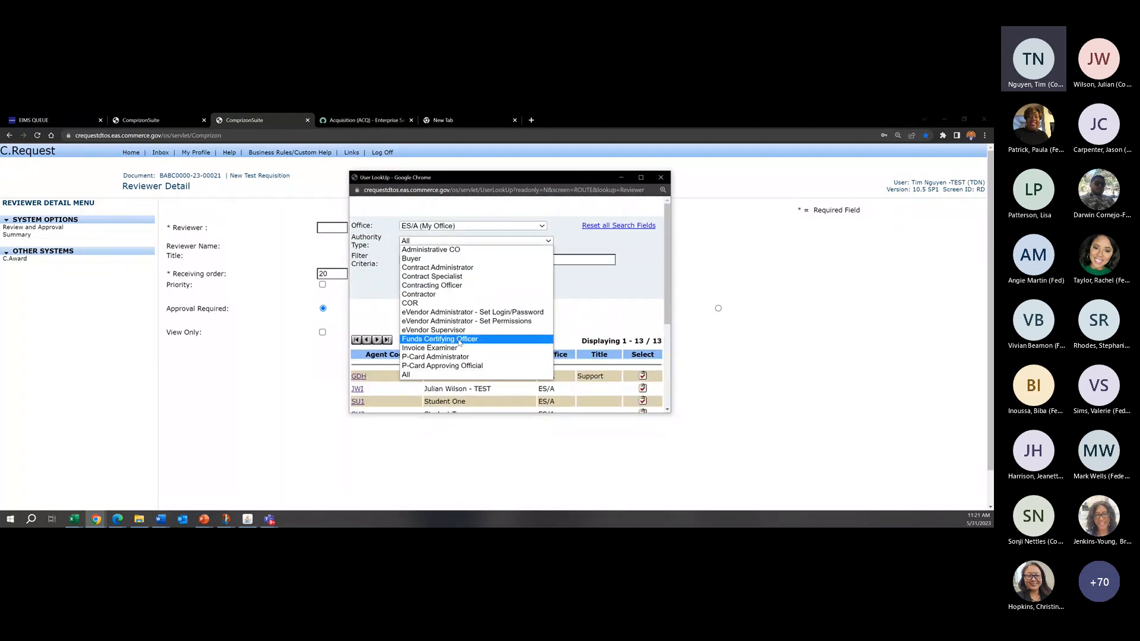
left_click(461, 339)
left_click(491, 288)
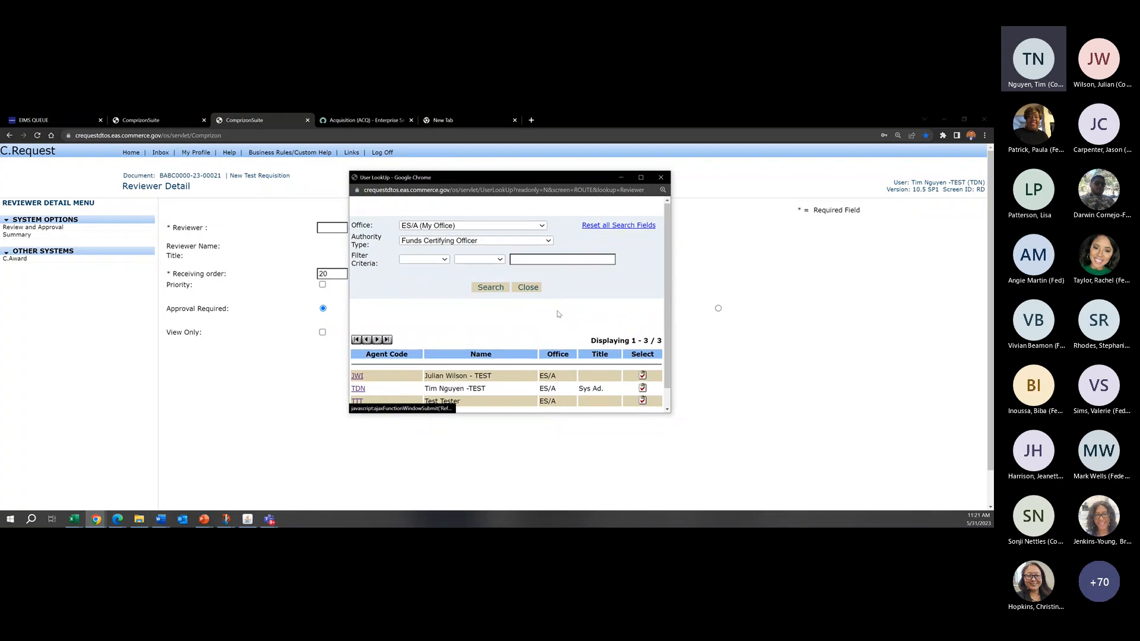
Step: Assign the first listed Funds Certifying Officer as a required approver at receiving order 20, and save the reviewer
scroll(630, 351, "down", 1)
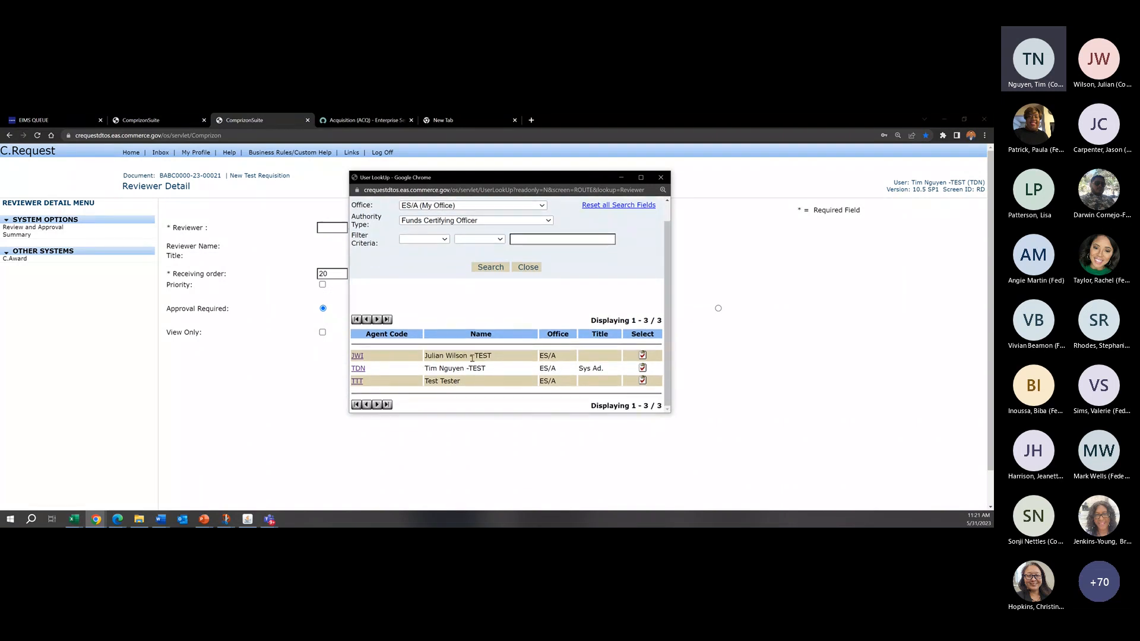
left_click(643, 355)
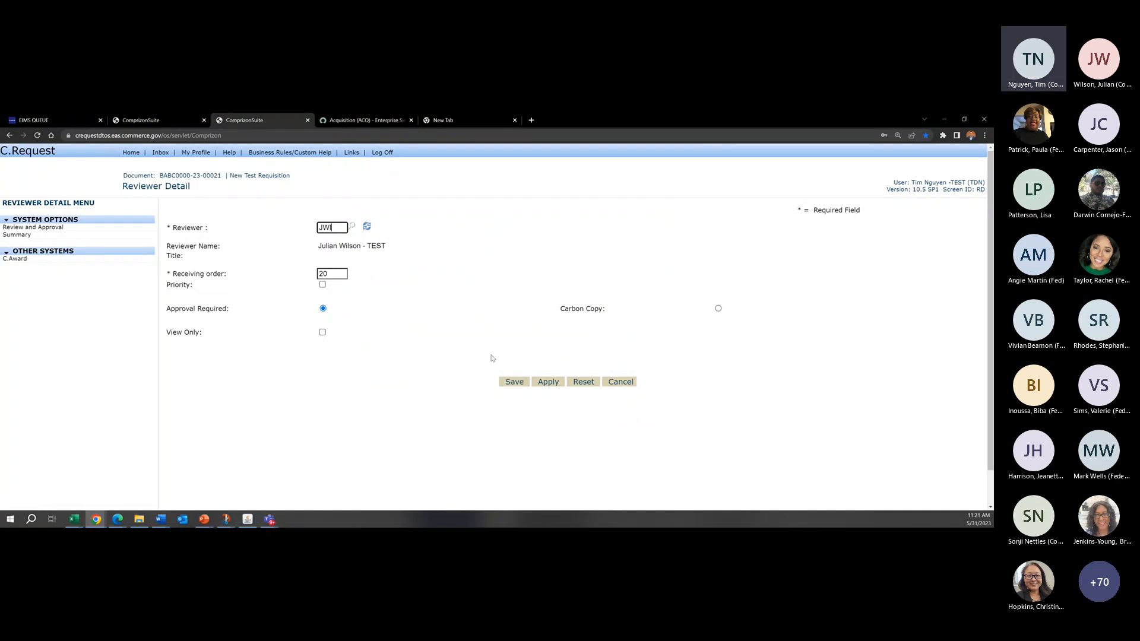
left_click(512, 385)
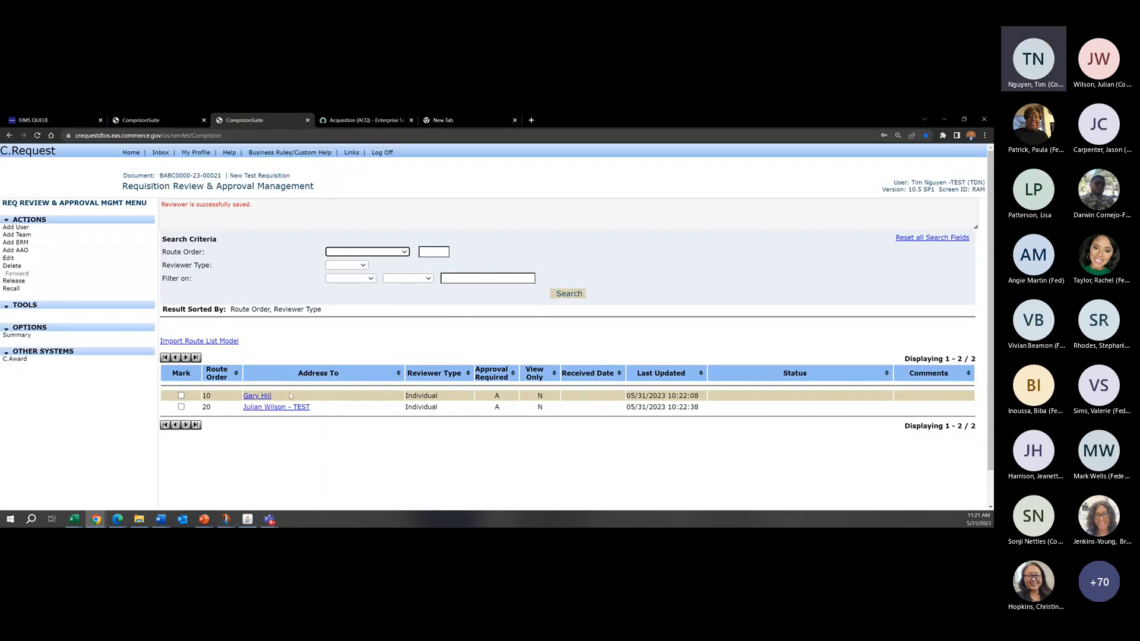
Step: Check both routed reviewers against the Bona Fide Need Certifier and Funds Certified By entries in the funding information, and save the requisition
left_click_drag(380, 406, 242, 415)
left_click(262, 415)
left_click_drag(272, 396, 238, 401)
left_click_drag(344, 402, 216, 412)
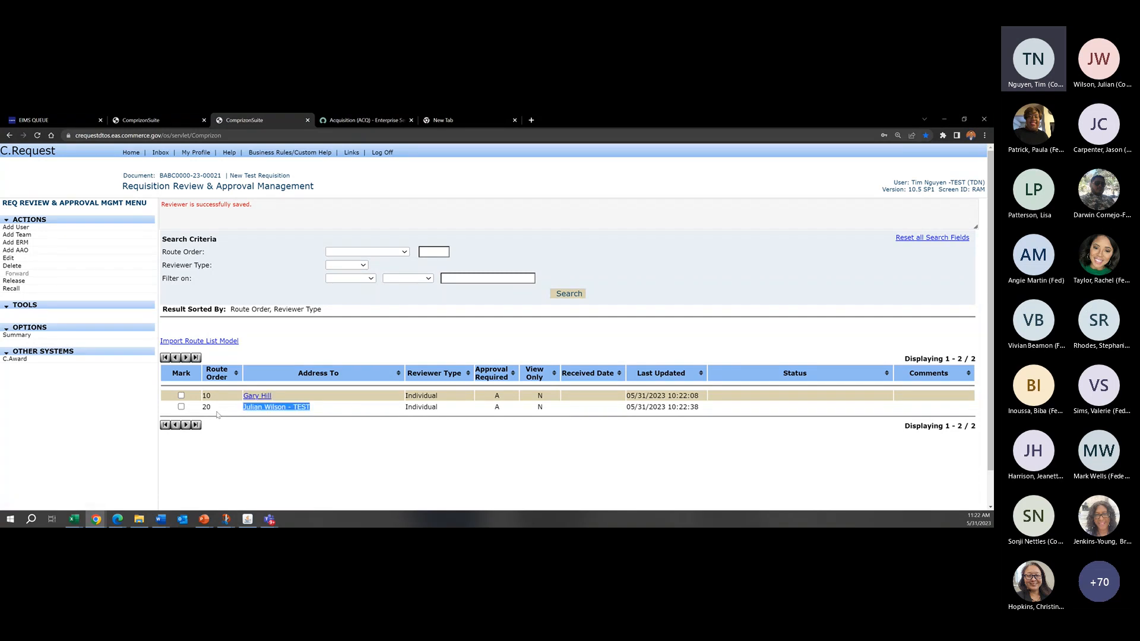
left_click(166, 402)
left_click(17, 335)
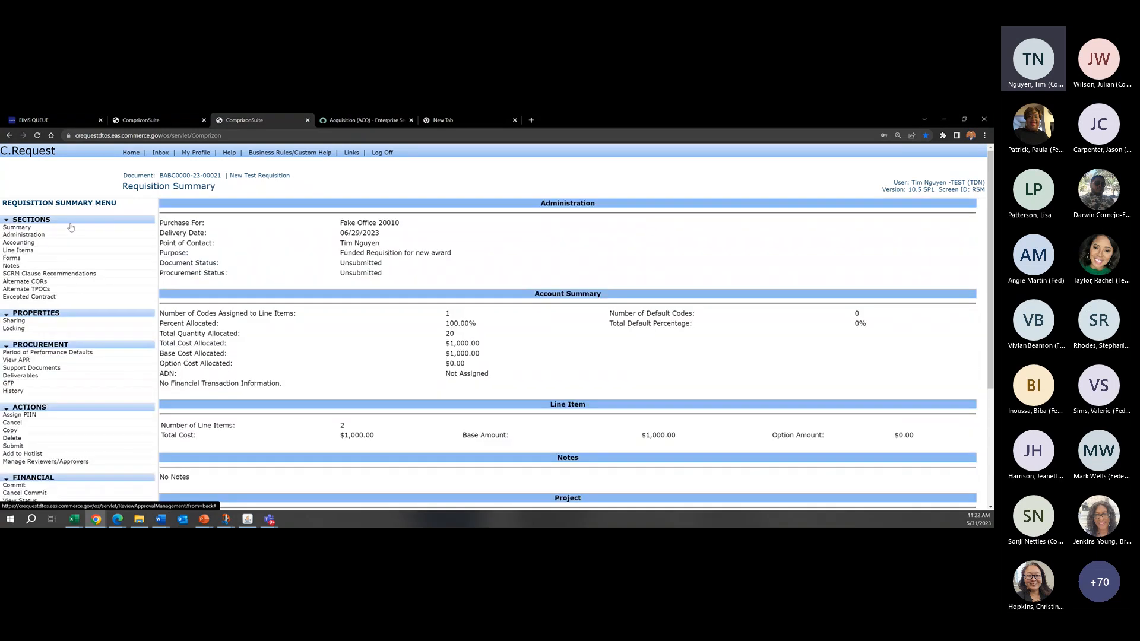
left_click(266, 221)
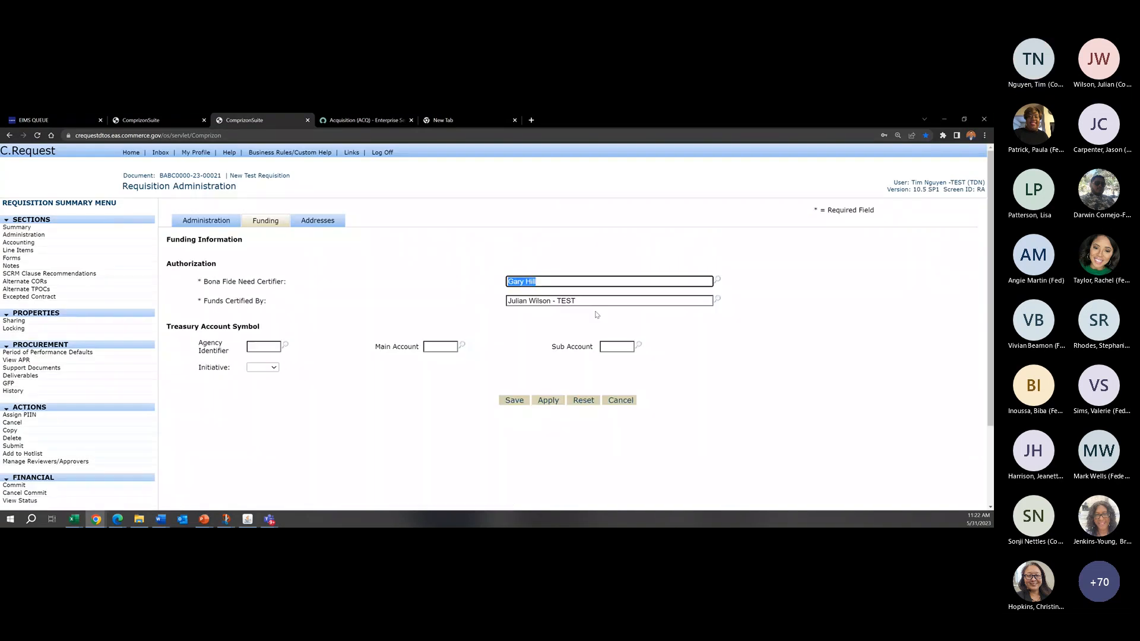
left_click(600, 303)
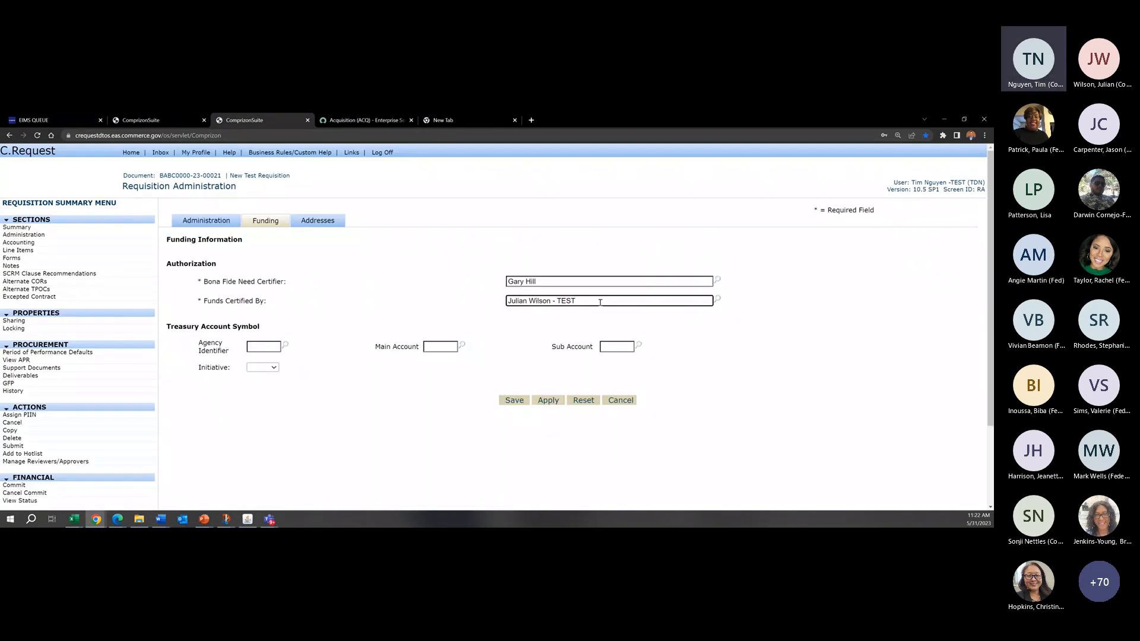
left_click_drag(549, 304, 488, 306)
left_click(554, 304)
left_click(513, 401)
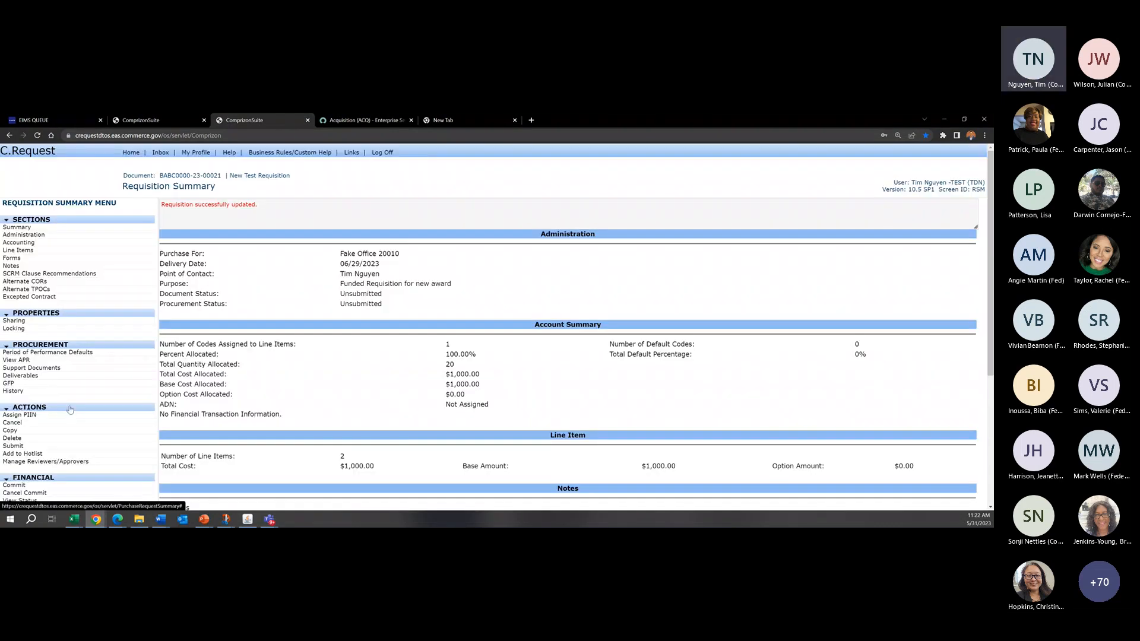
Step: Reopen the review and approval route list, recheck its reviewers against the requisition's funding information, and save the requisition
scroll(69, 410, "down", 2)
left_click(83, 329)
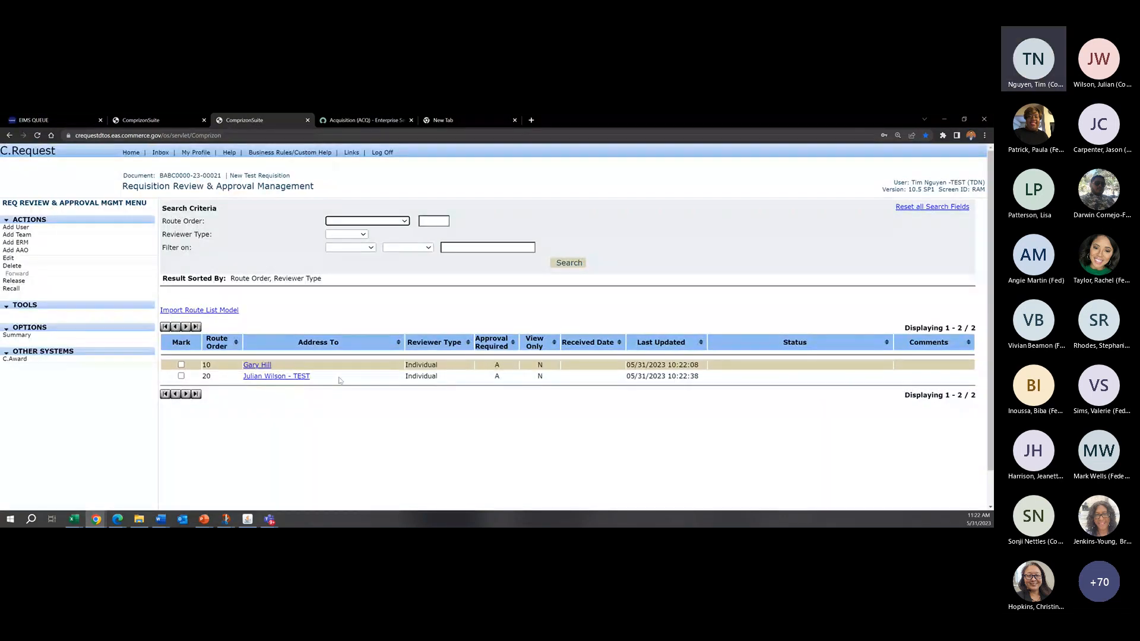
left_click_drag(337, 378, 241, 378)
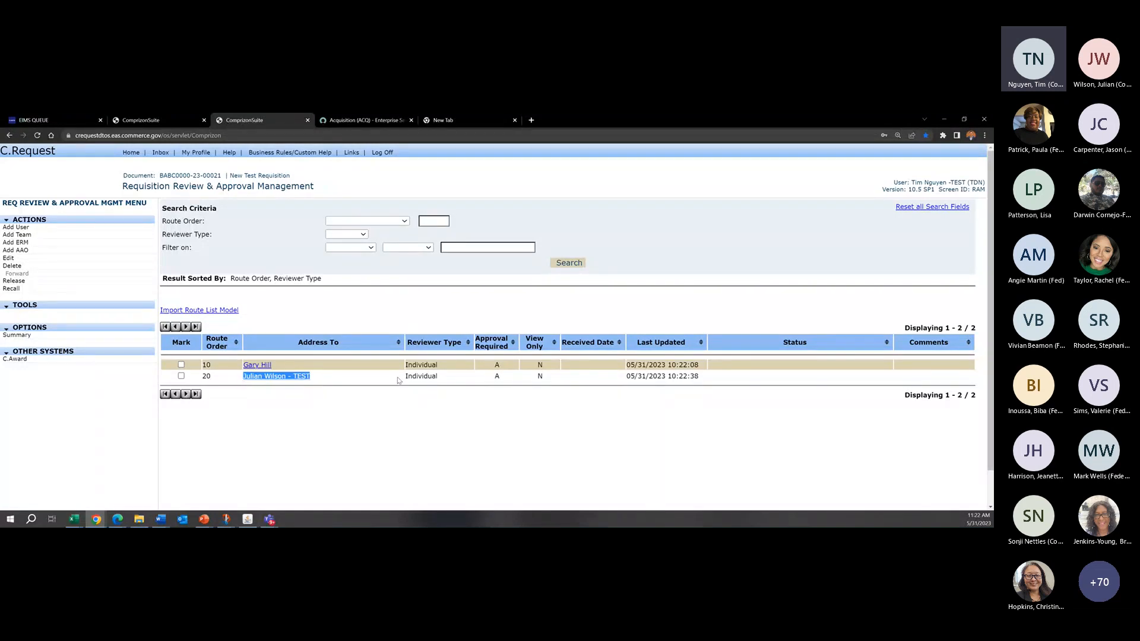
left_click(368, 389)
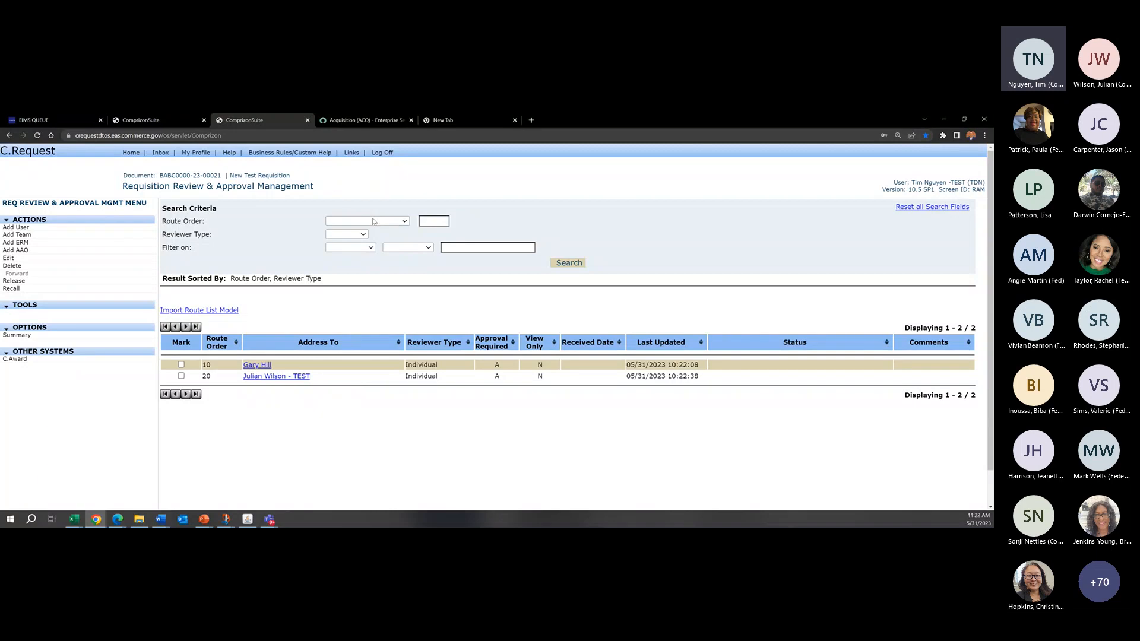
left_click(181, 364)
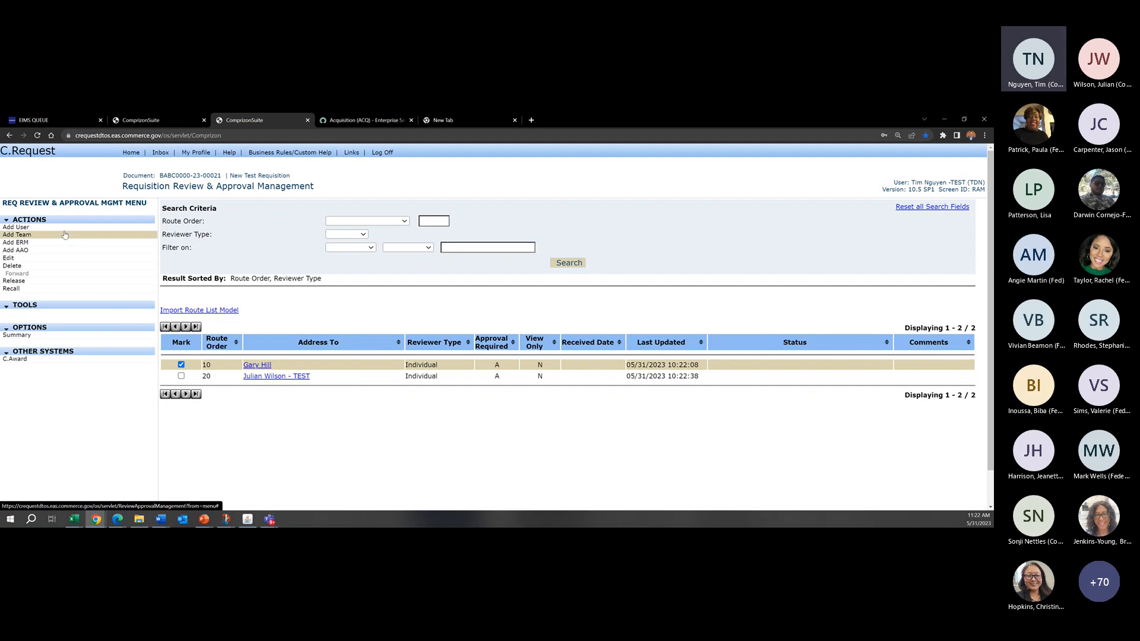
left_click(18, 335)
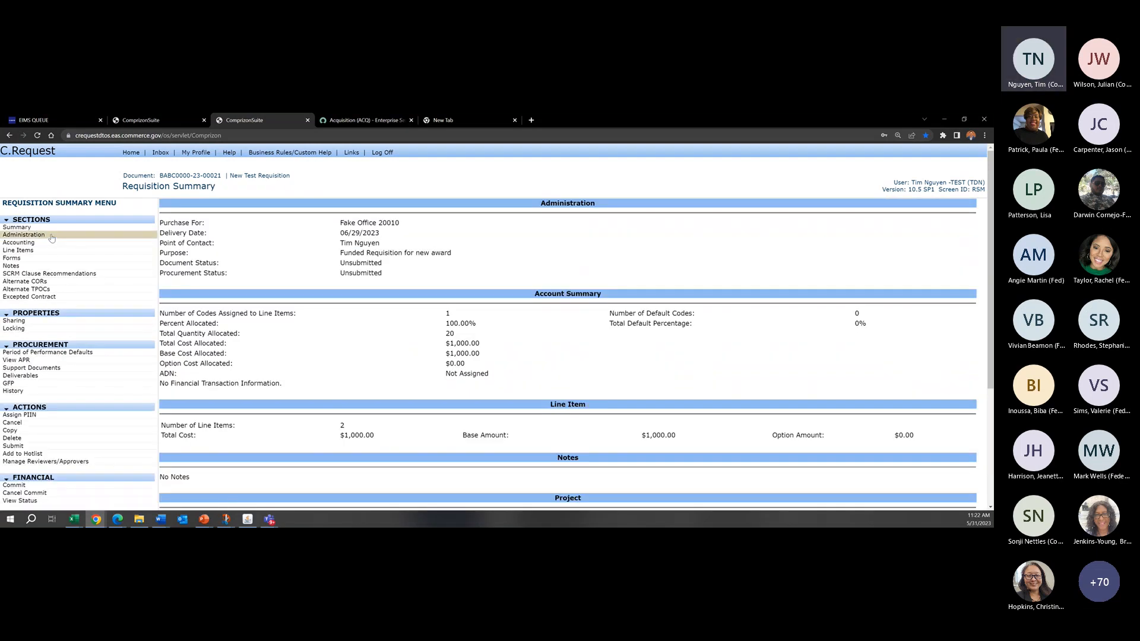
left_click(73, 236)
left_click(273, 221)
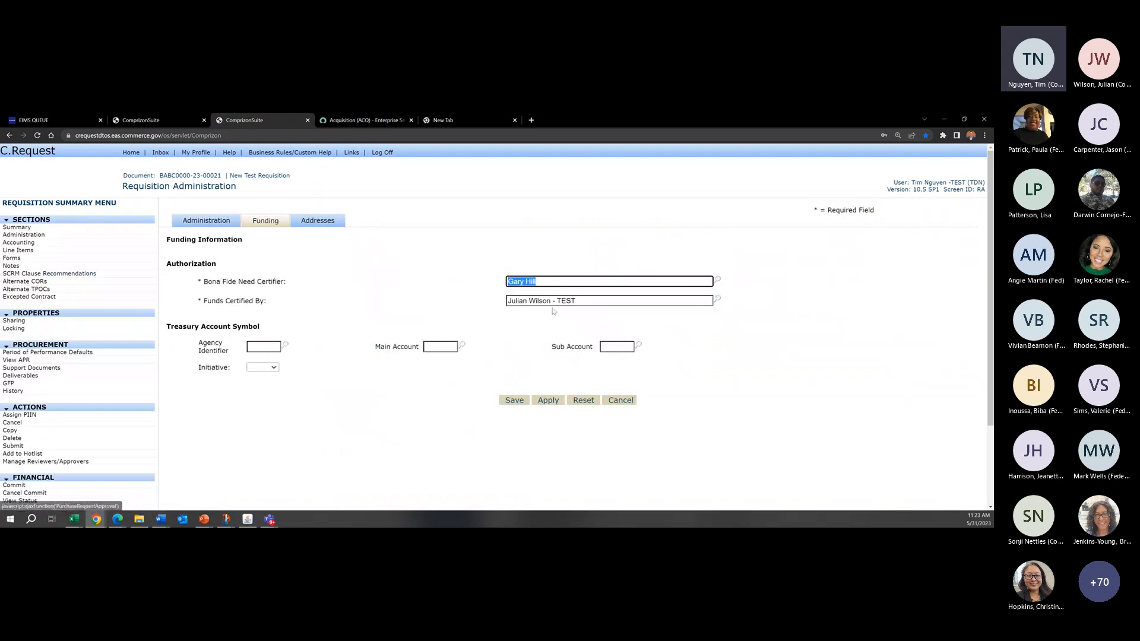
left_click(508, 400)
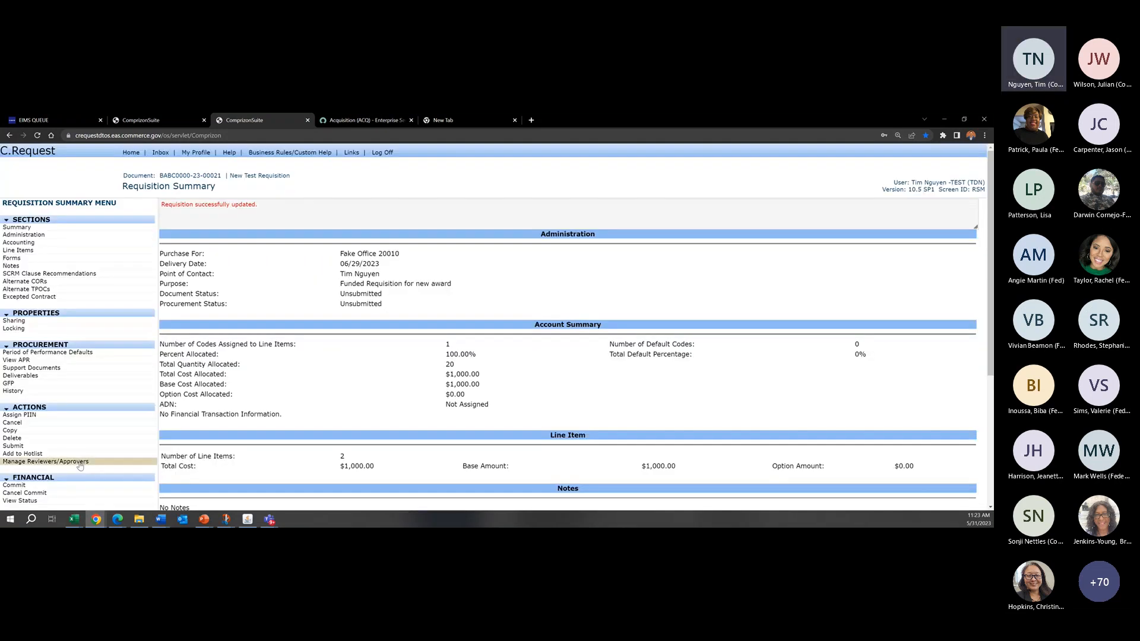
Step: Release the requisition for review to the reviewer at route order 10
left_click(60, 462)
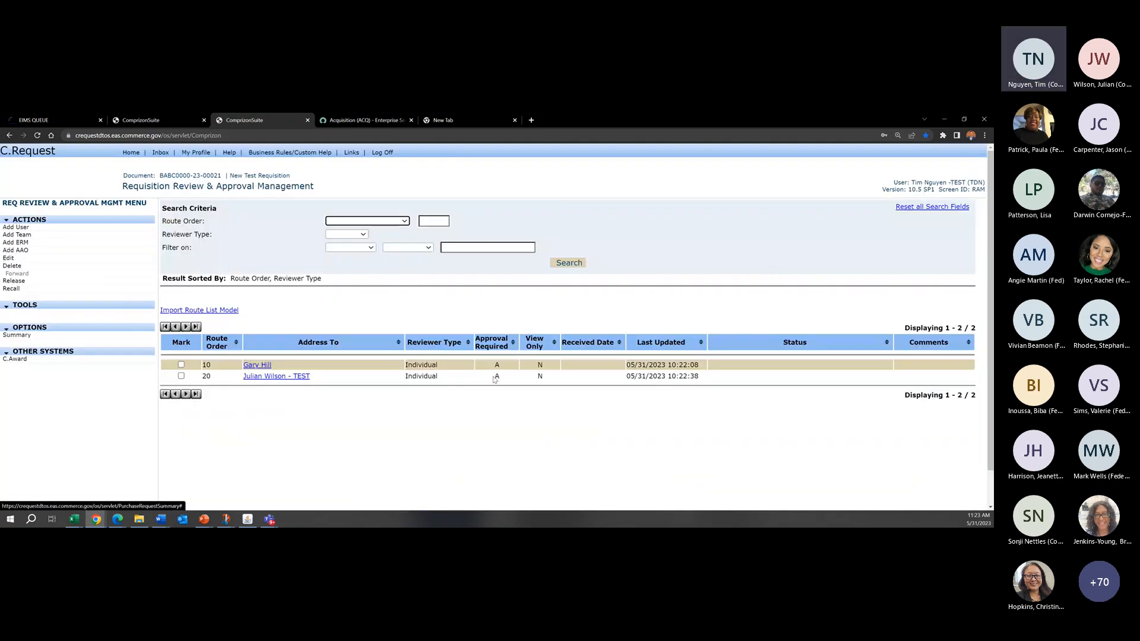
left_click(182, 364)
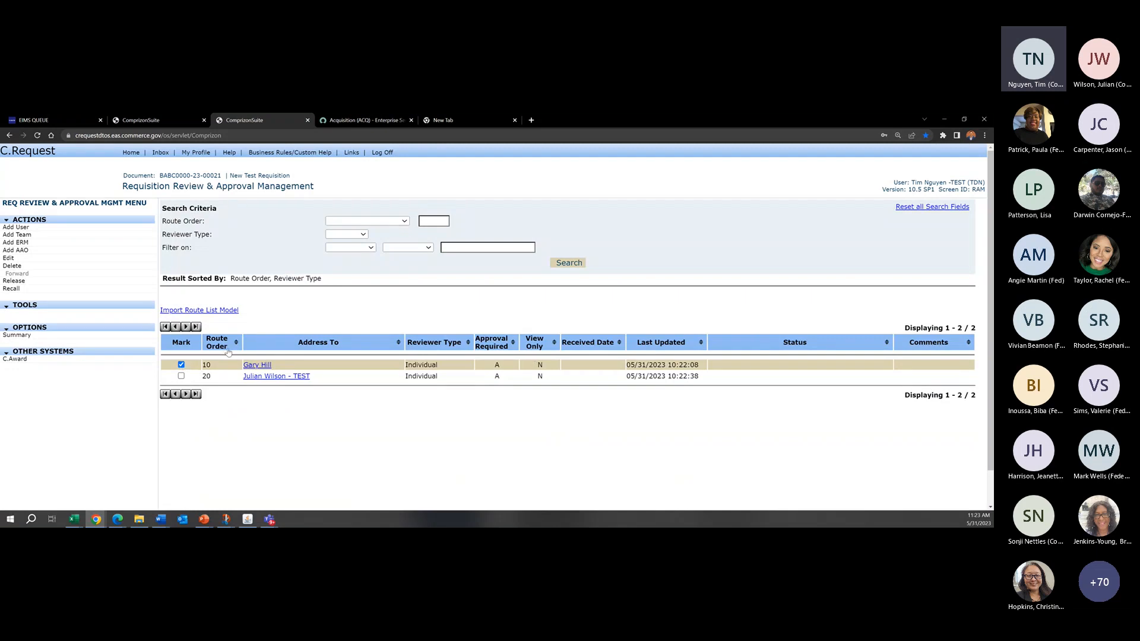
left_click(181, 365)
left_click(181, 366)
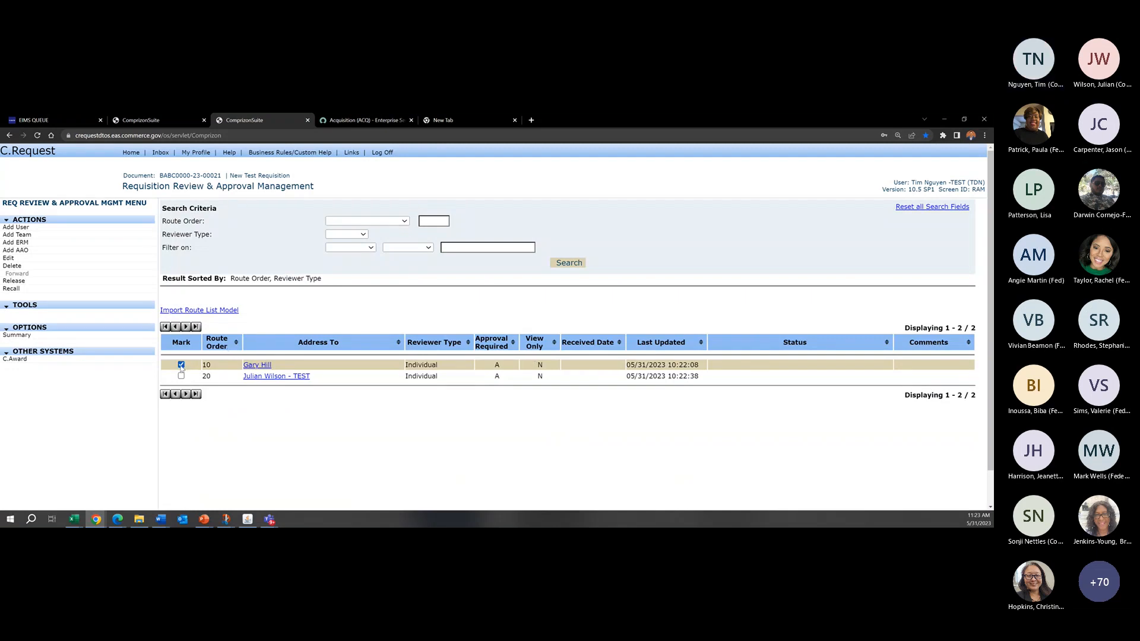
double_click(198, 367)
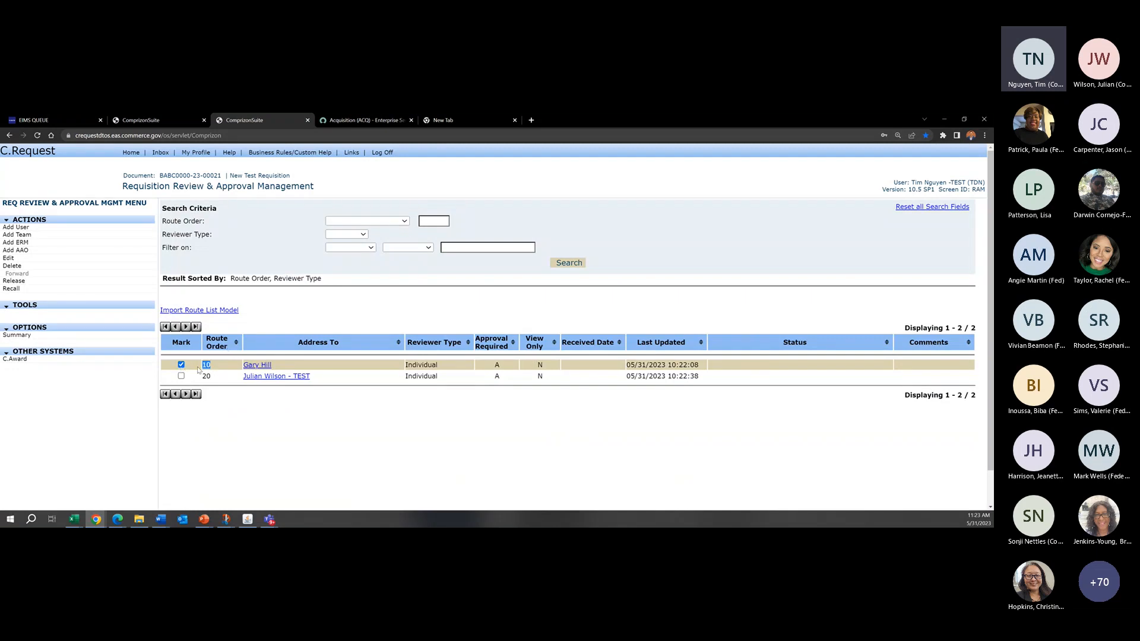
left_click(105, 283)
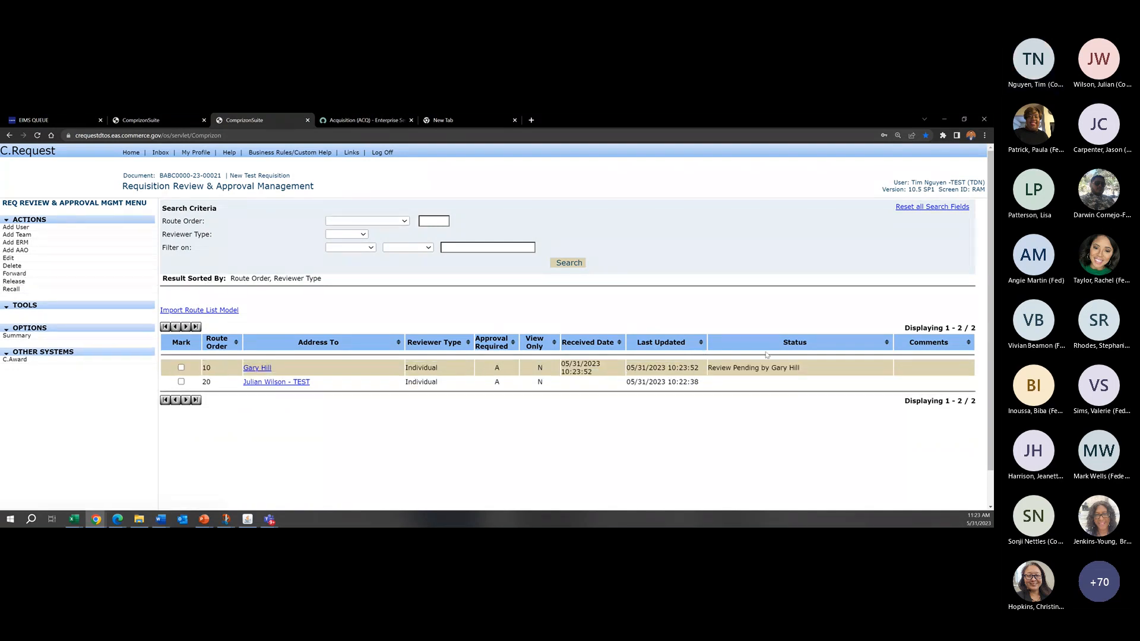
Step: Sort the route list by status in ascending order and examine the first reviewer's status
left_click_drag(809, 343, 716, 368)
left_click(811, 368)
left_click_drag(811, 369, 752, 375)
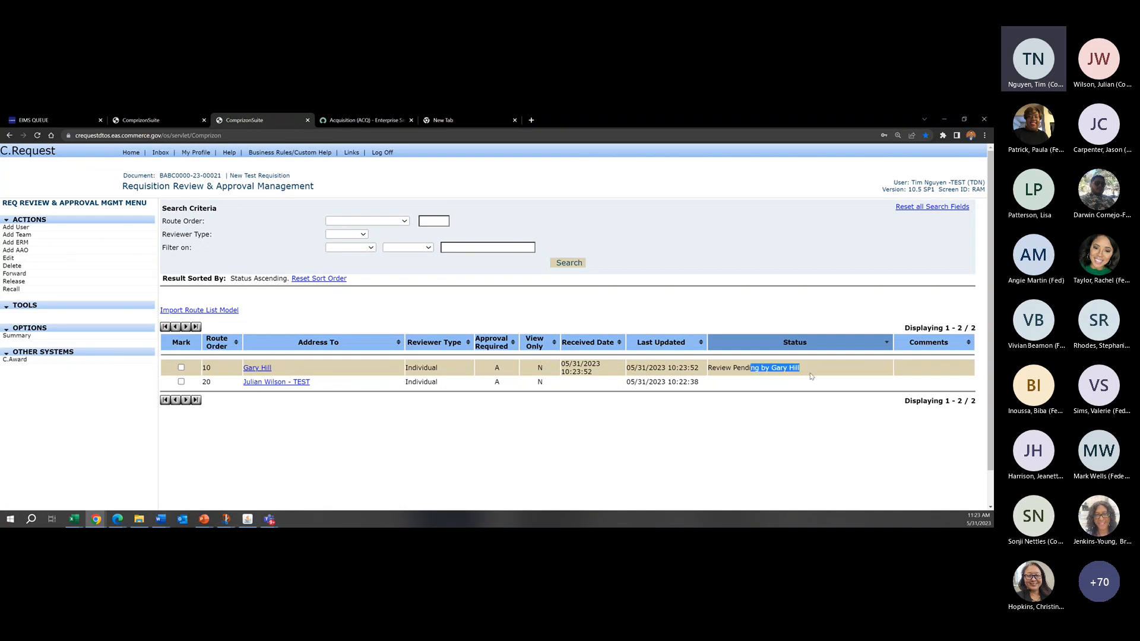
left_click(812, 373)
left_click_drag(849, 373, 709, 369)
left_click(604, 314)
Step: Recall the requisition from the reviewer at route order 10 with the comment "BFNC is On leave"
left_click(182, 368)
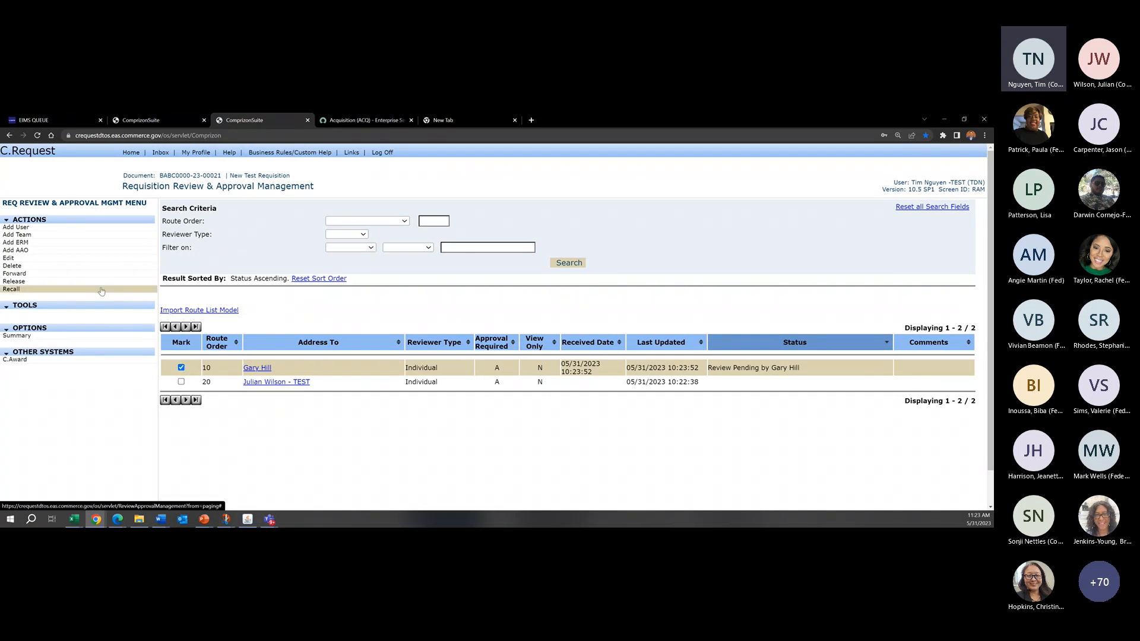
left_click(101, 291)
left_click(461, 315)
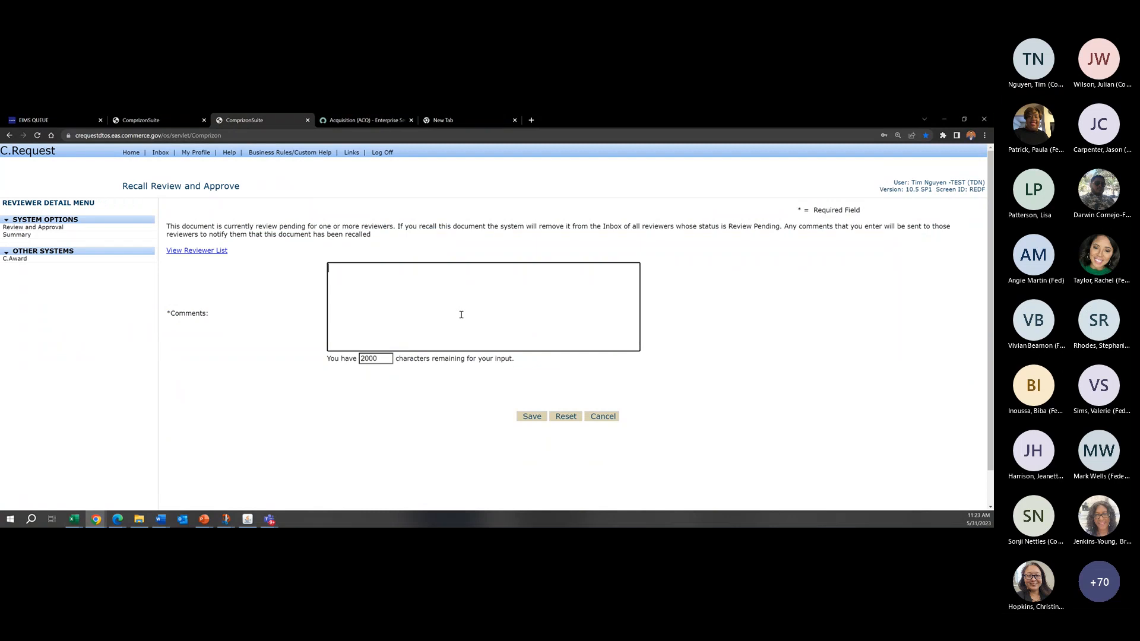
type("BFNC ")
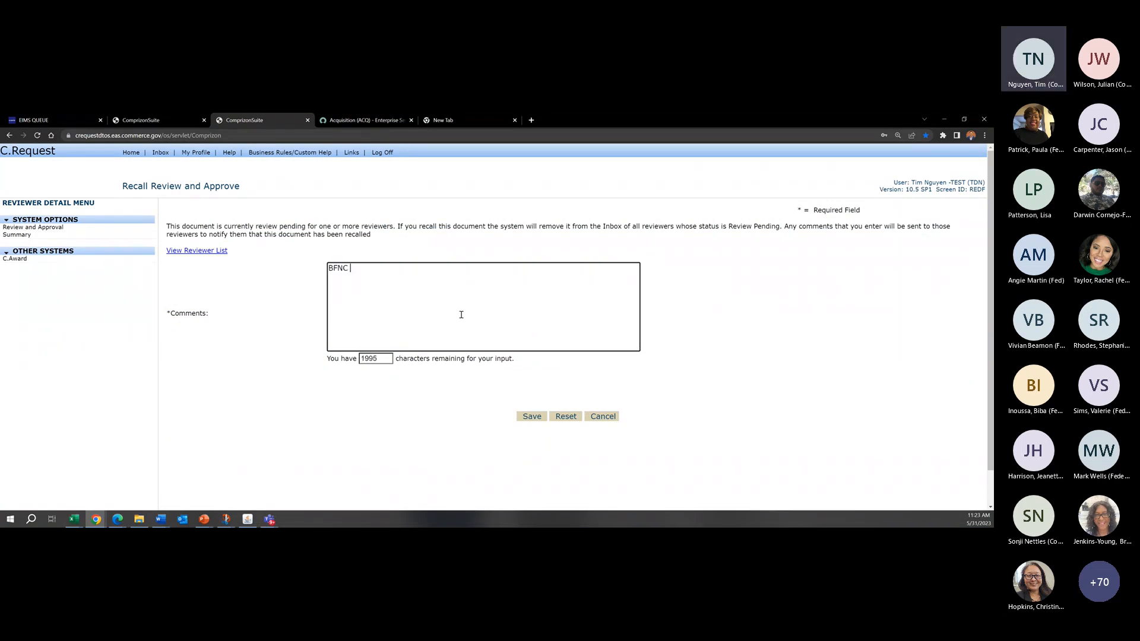
type("is On leave")
left_click(531, 418)
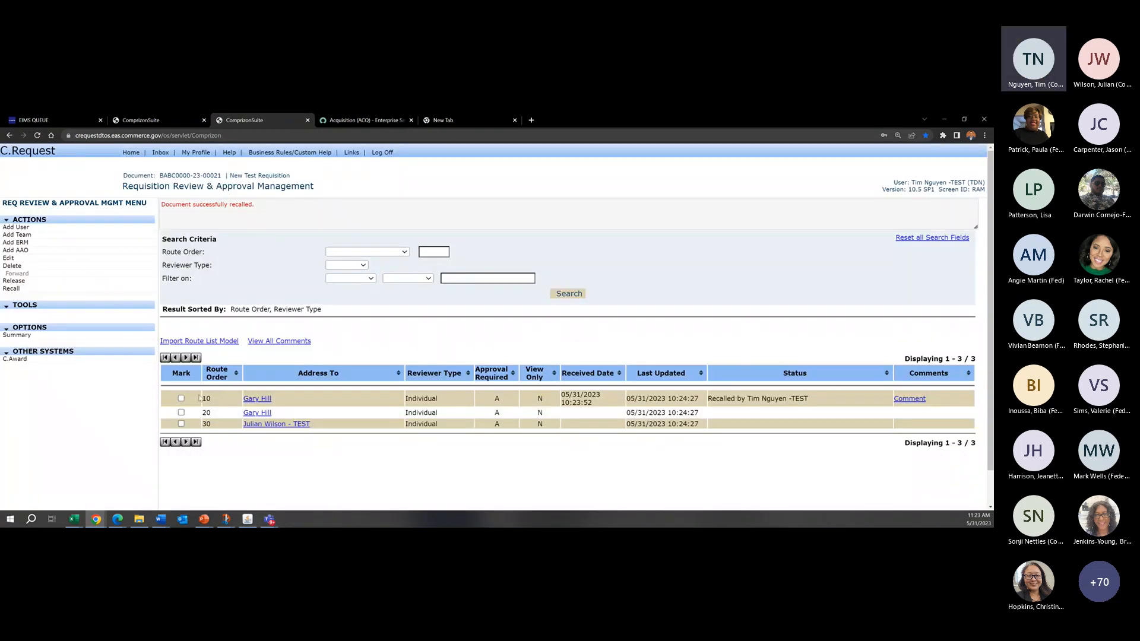
Step: Examine the status of the reviewer at route order 10 and compare it with the entry at route order 20
triple_click(268, 413)
left_click_drag(850, 404, 763, 397)
left_click(700, 399)
left_click_drag(295, 414, 204, 413)
left_click(219, 408)
left_click(182, 412)
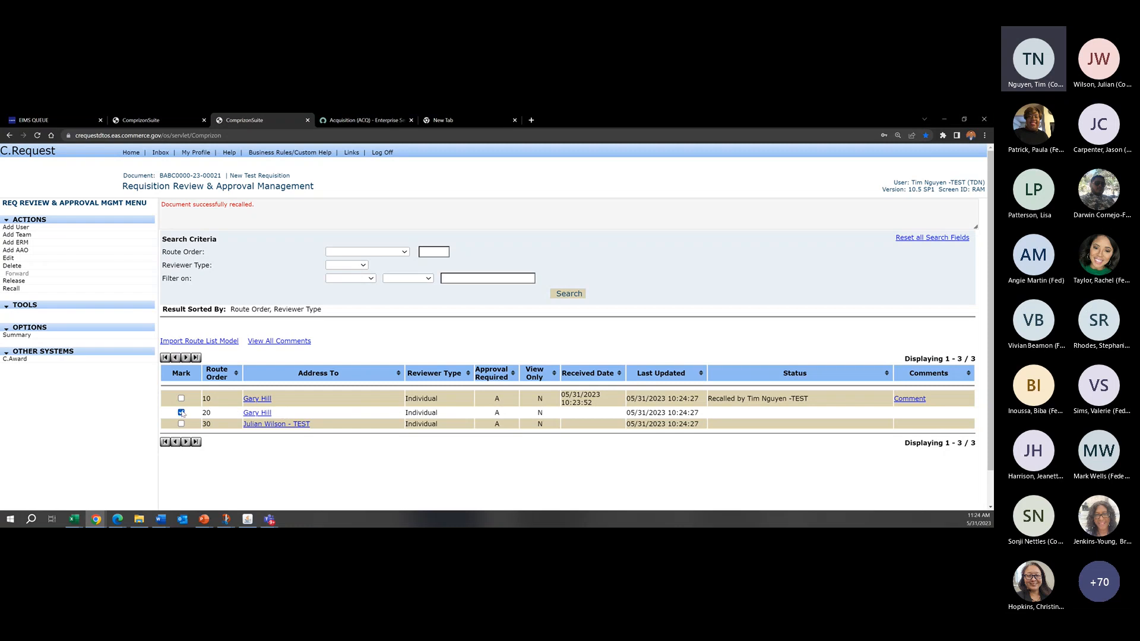
left_click(72, 290)
left_click_drag(843, 395, 714, 400)
left_click(796, 406)
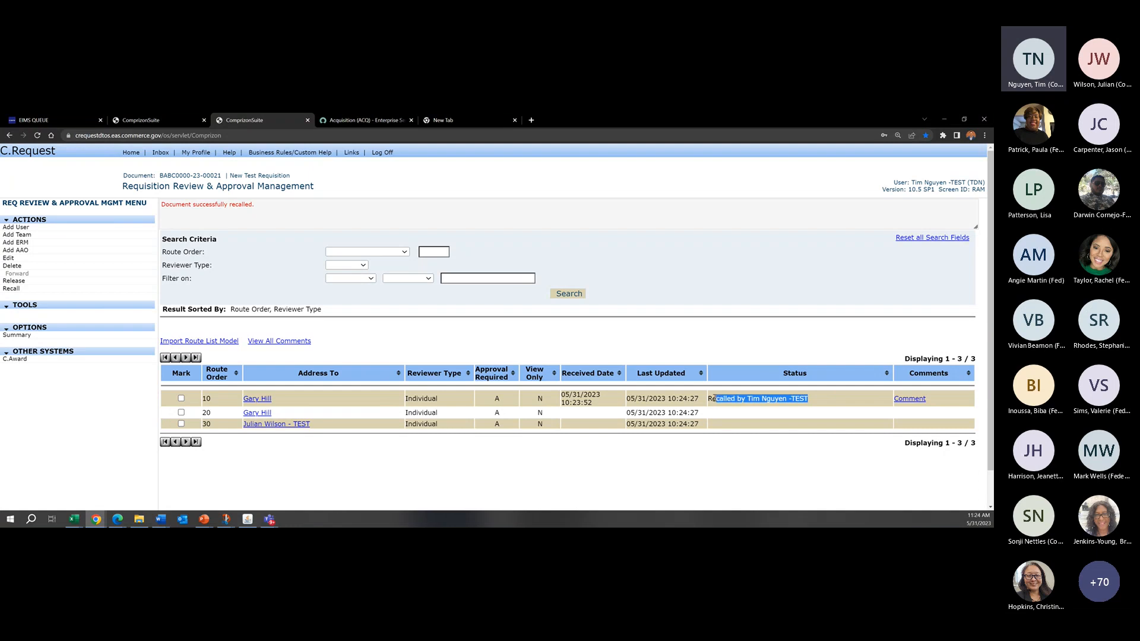
left_click(200, 422)
left_click_drag(813, 395, 690, 398)
left_click(885, 440)
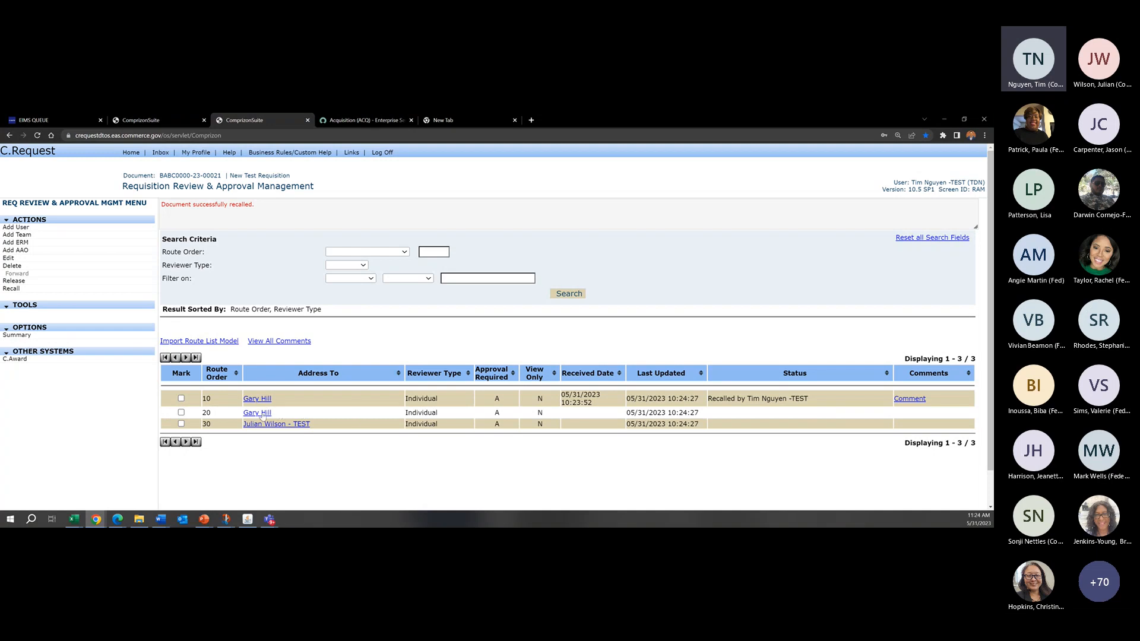
Step: Delete the reviewer entry at route order 20 from the route list
left_click(181, 412)
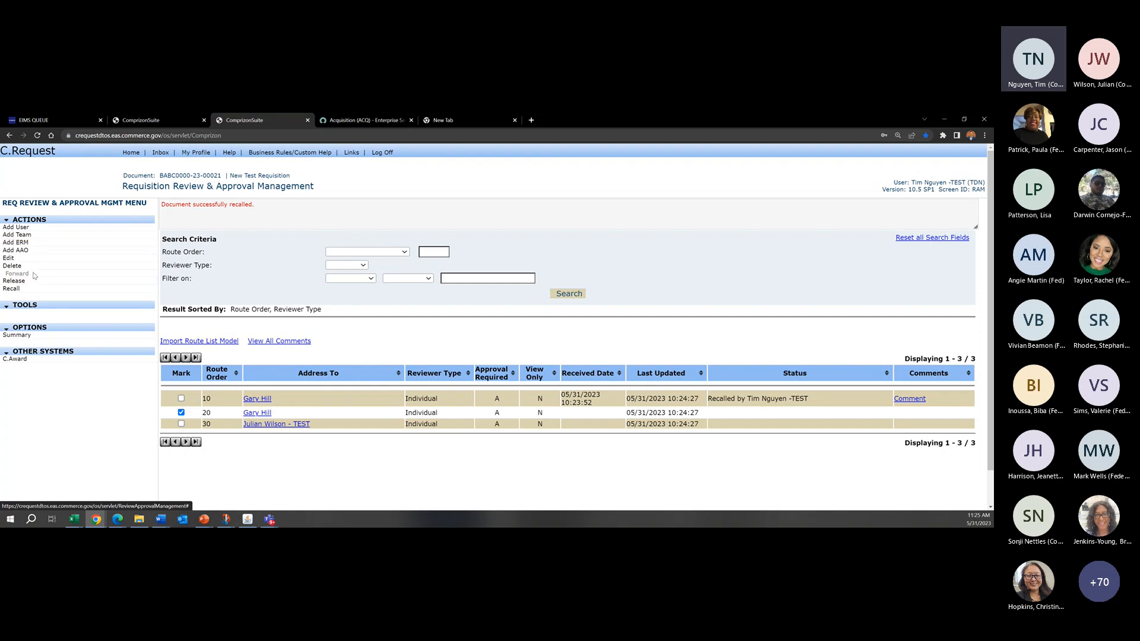
left_click(12, 266)
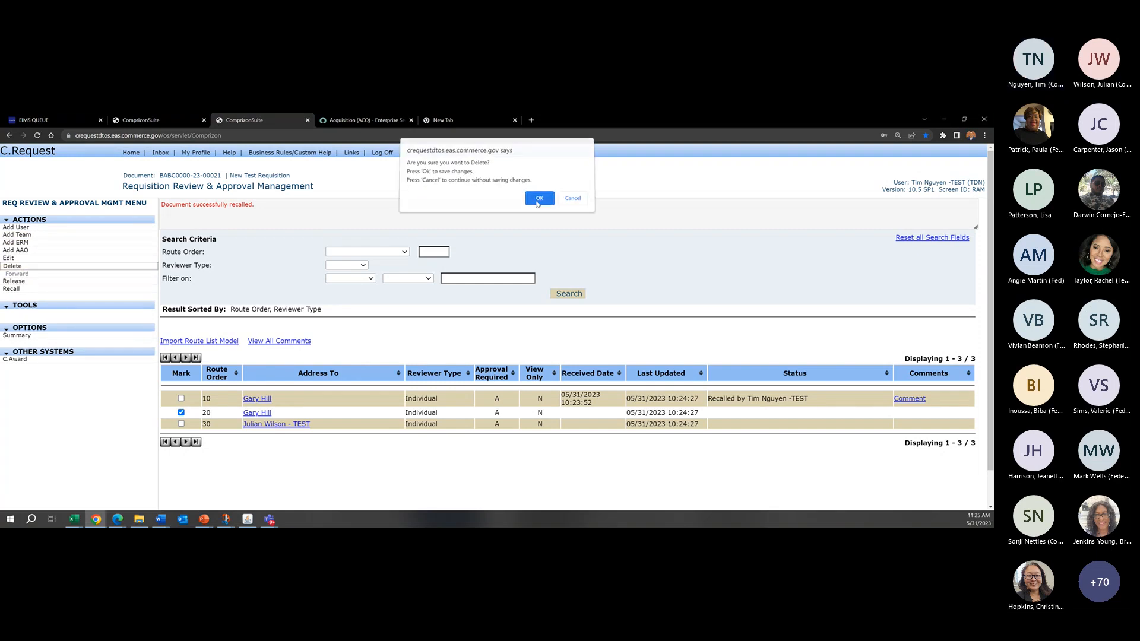
key("Return")
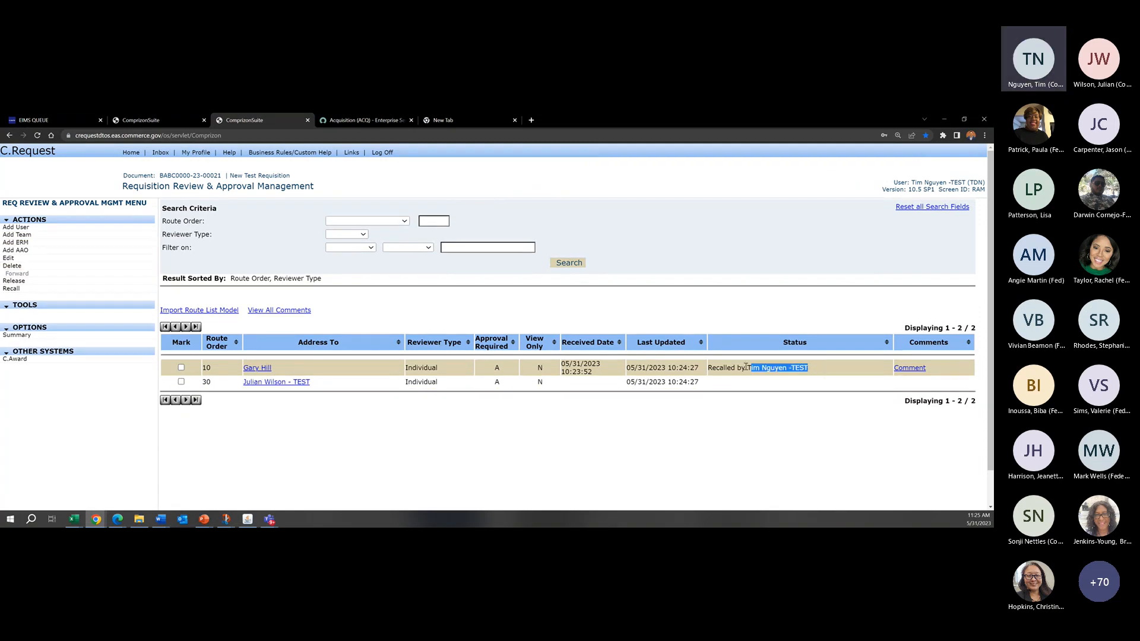
Step: Try to delete the recalled reviewer at route order 10 and read the resulting message
left_click(181, 368)
left_click(18, 267)
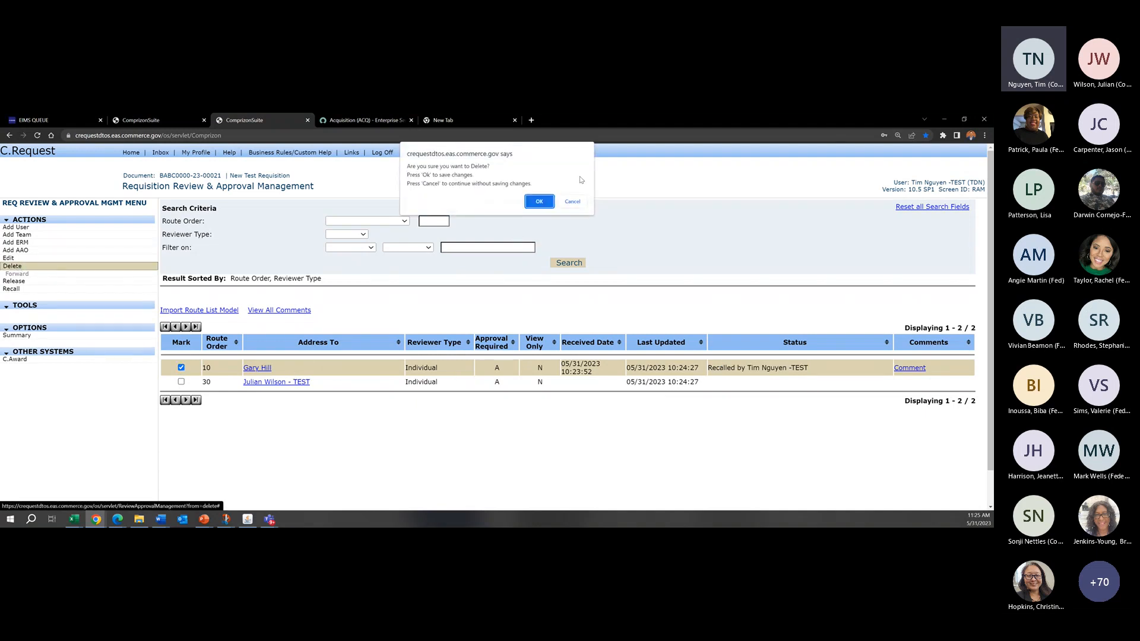
left_click(539, 201)
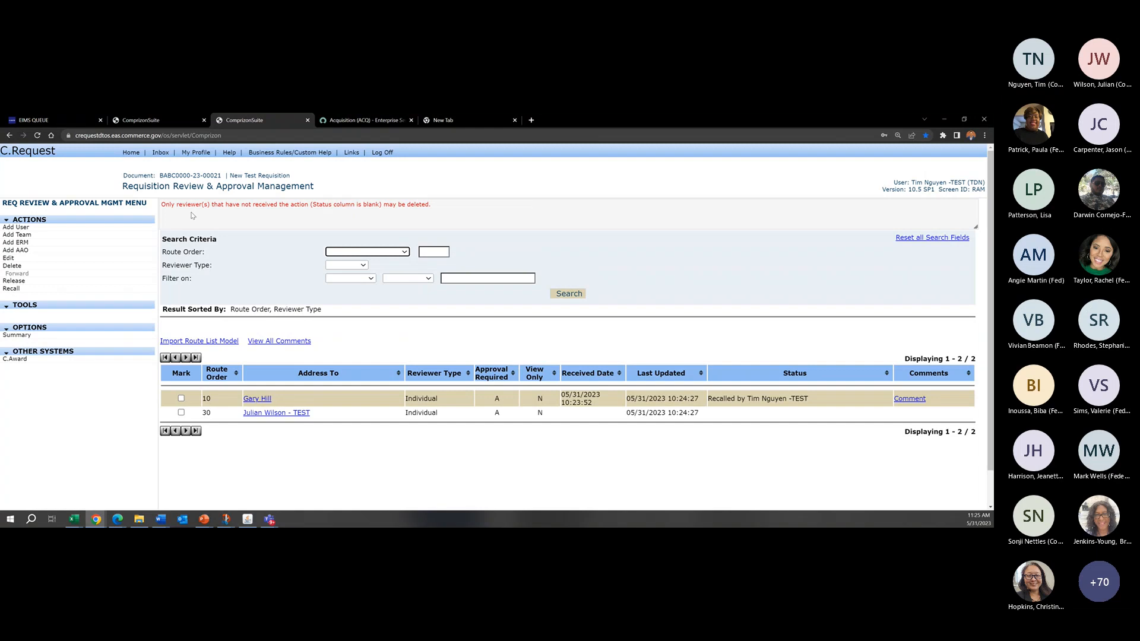
left_click_drag(166, 205, 449, 214)
left_click(288, 208)
left_click(395, 206)
left_click(450, 215)
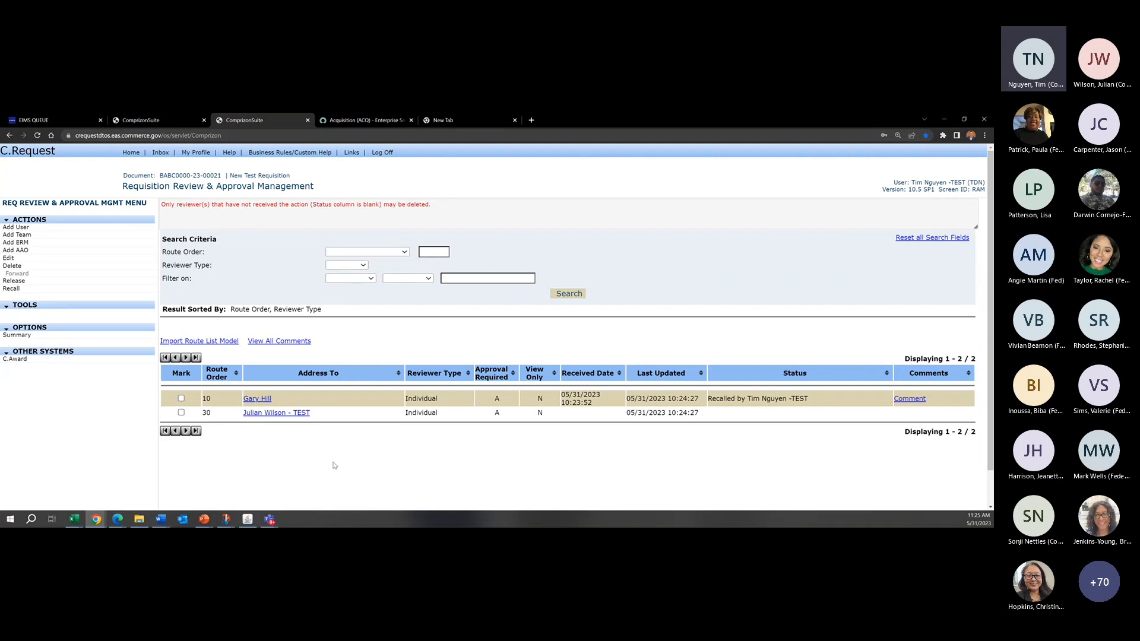
Step: Add the user titled Sys Ad. from the office lookup as a reviewer with receiving order 15, and save
scroll(335, 465, "down", 1)
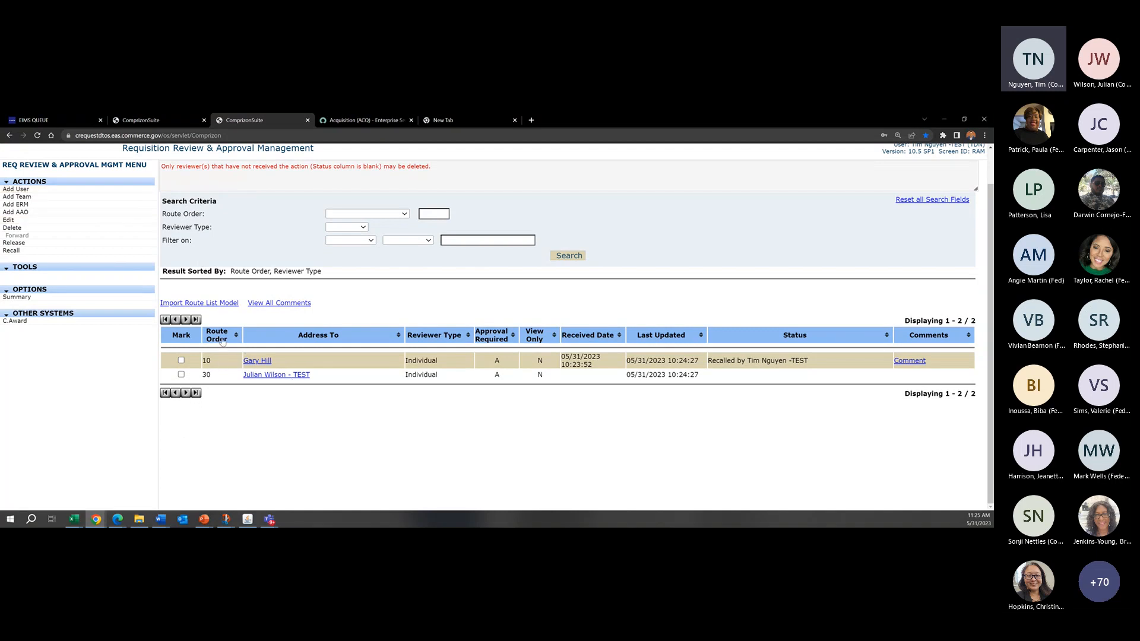
left_click(29, 191)
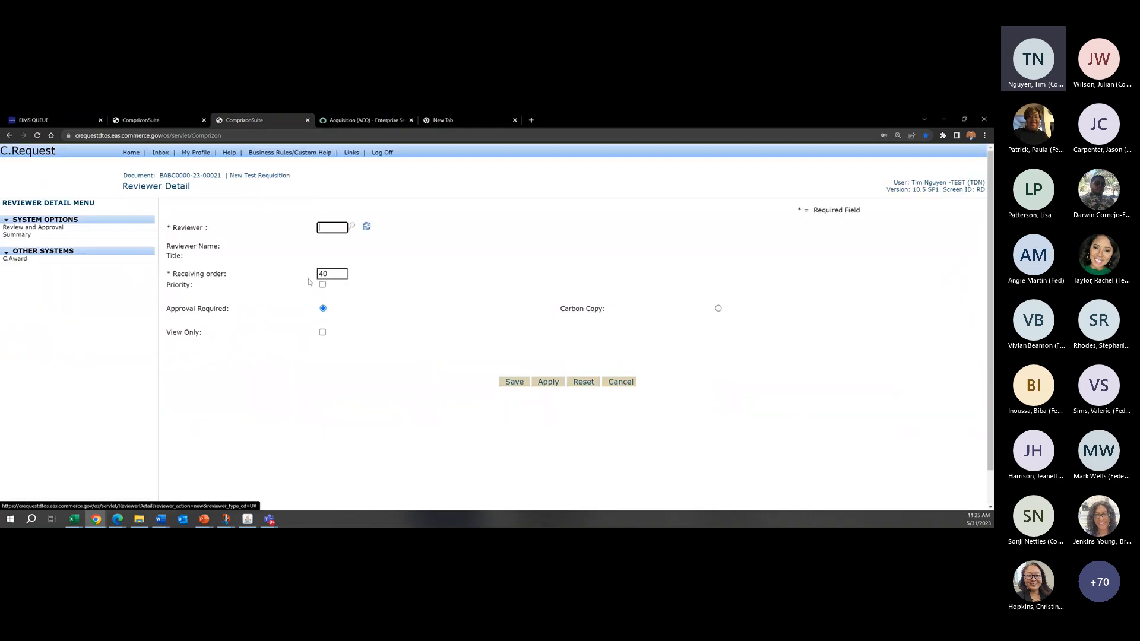
left_click(352, 227)
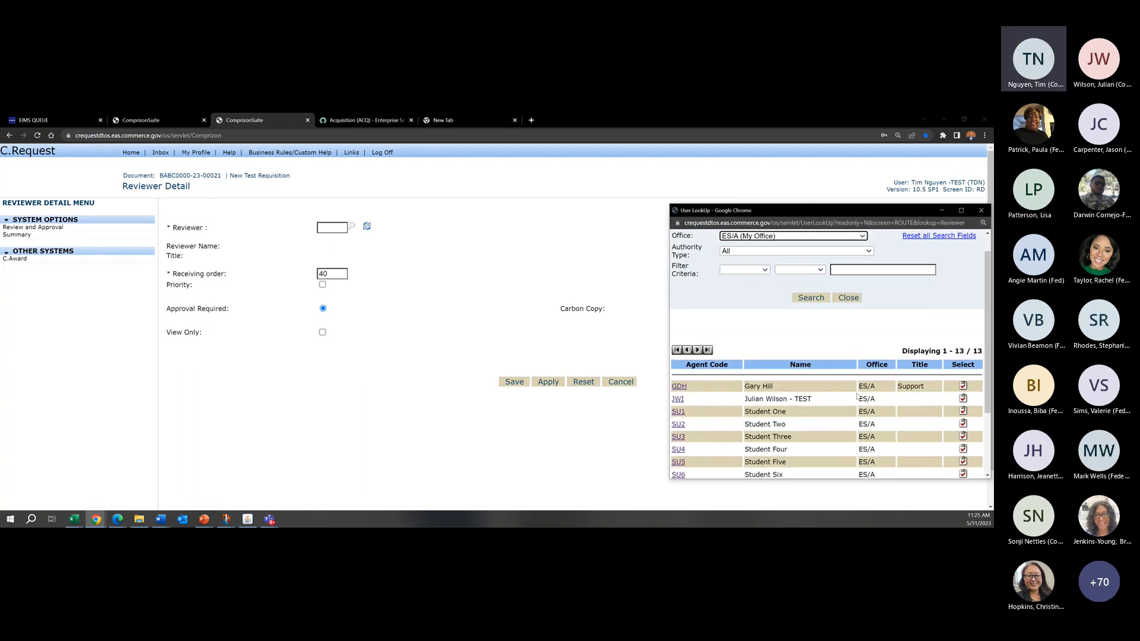
left_click(963, 438)
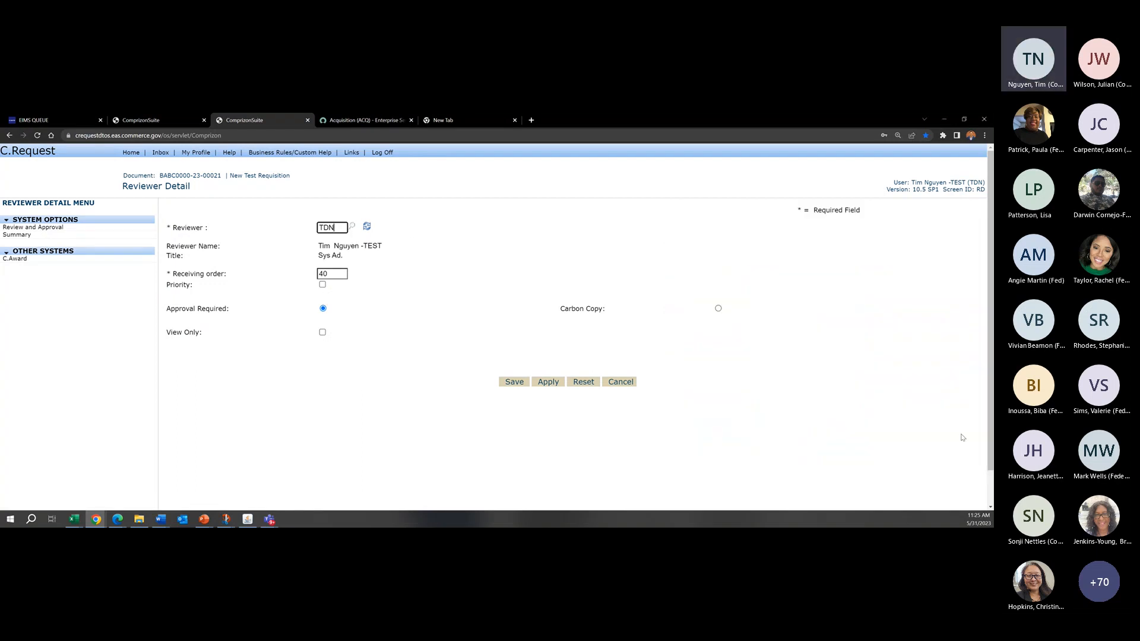
left_click(448, 223)
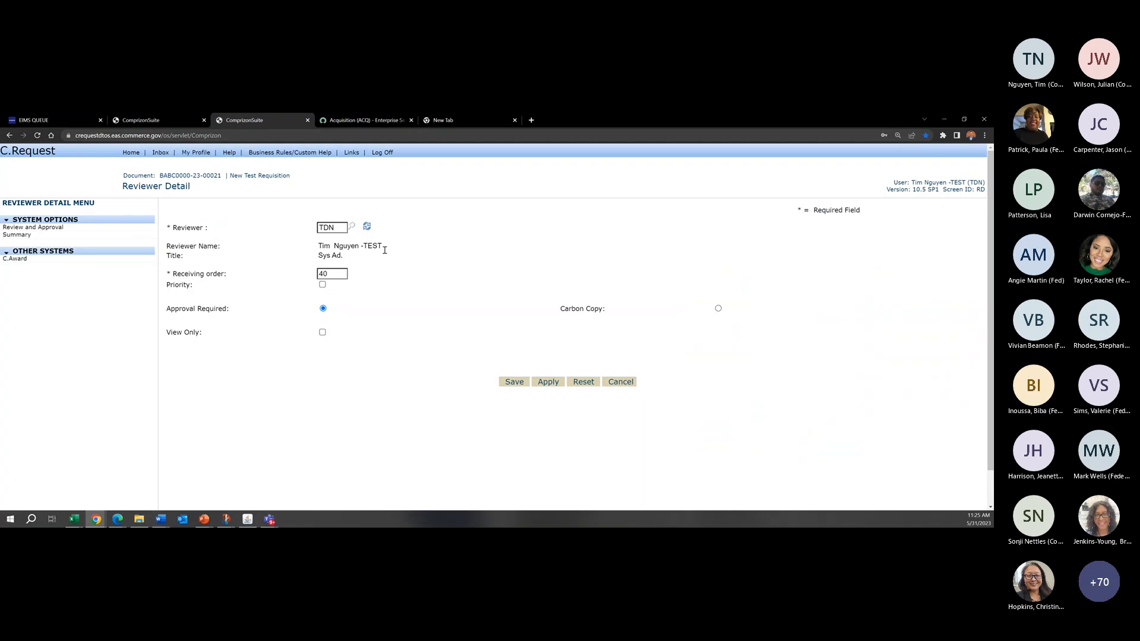
double_click(343, 274)
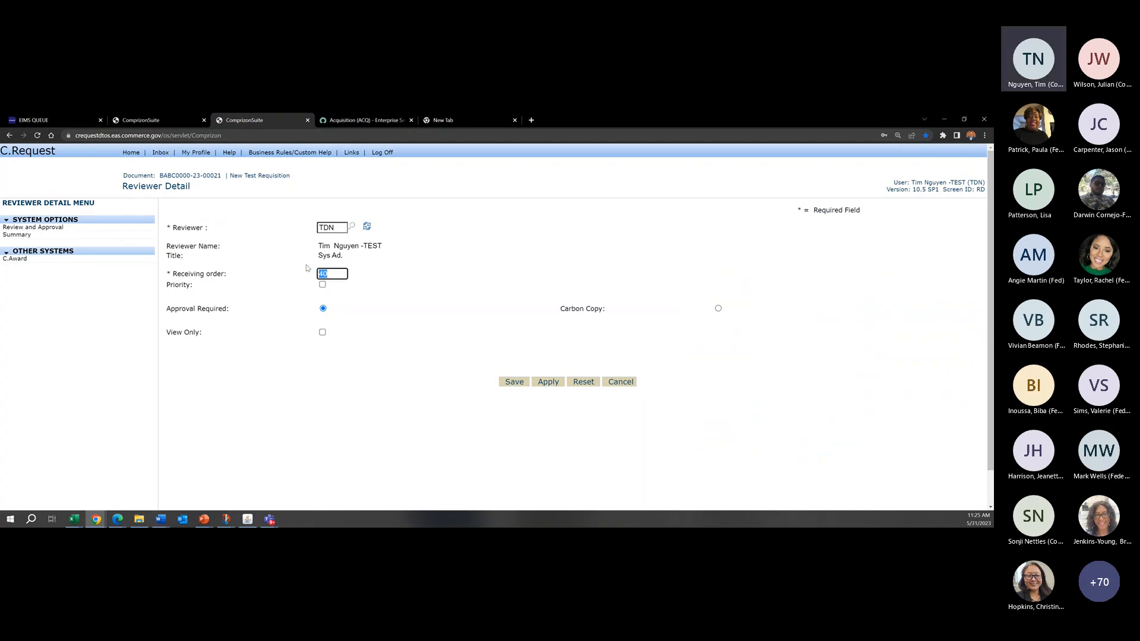
type("15")
left_click(510, 382)
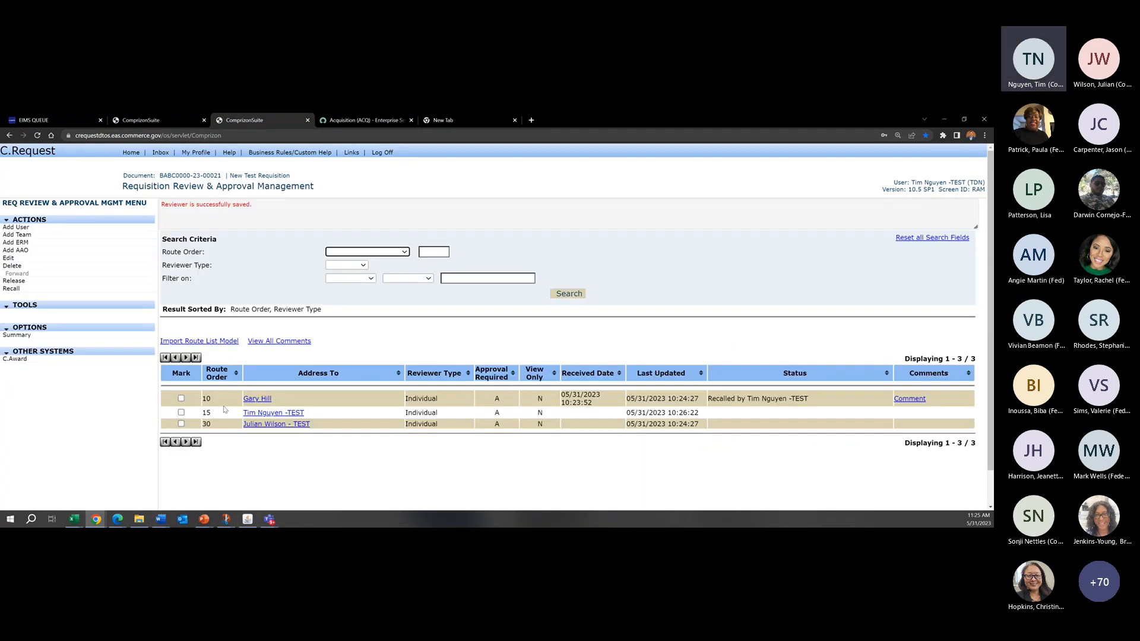
Step: Compare the route order numbers of the second and third reviewers and check the page title above the list
left_click(218, 418)
left_click_drag(223, 425, 201, 427)
left_click_drag(215, 415, 202, 414)
left_click(404, 343)
left_click_drag(212, 412, 196, 414)
left_click(198, 414)
left_click_drag(333, 188, 214, 187)
left_click(349, 190)
Step: Release the requisition to the reviewer at route order 15, and check that reviewer's status against the one at route order 30
left_click(70, 283)
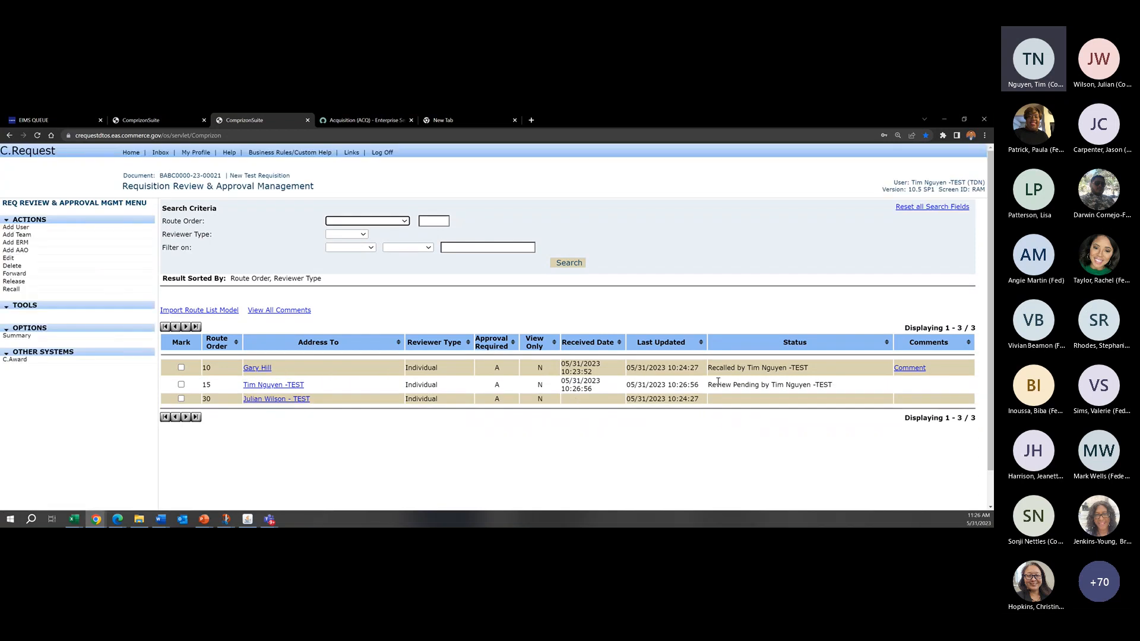
left_click_drag(711, 383, 843, 387)
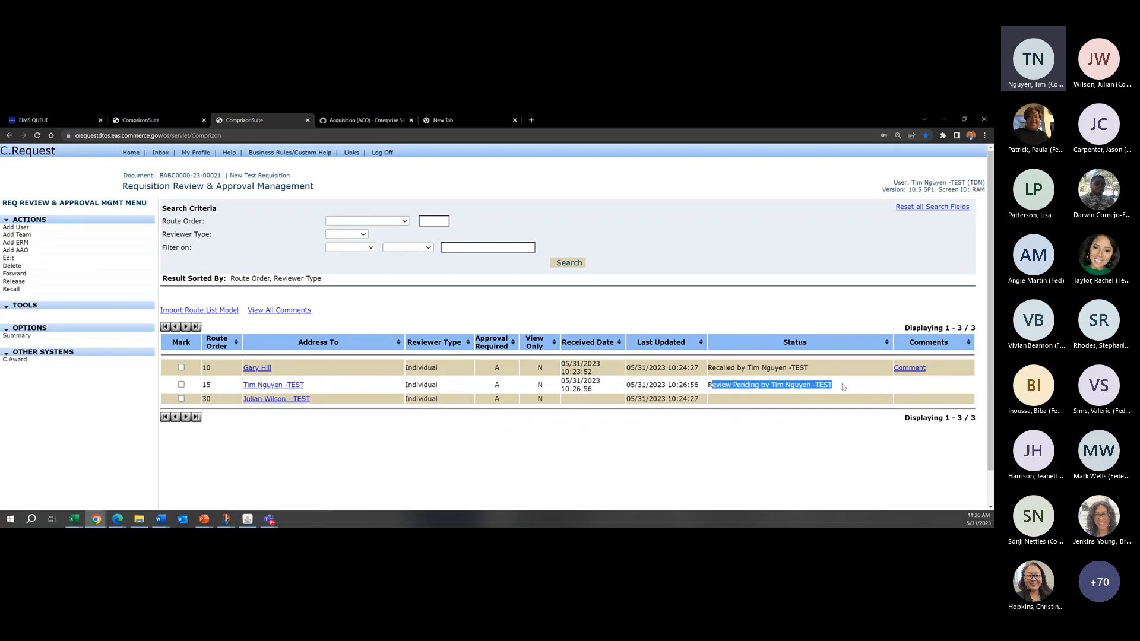
left_click(235, 385)
left_click_drag(203, 386, 201, 386)
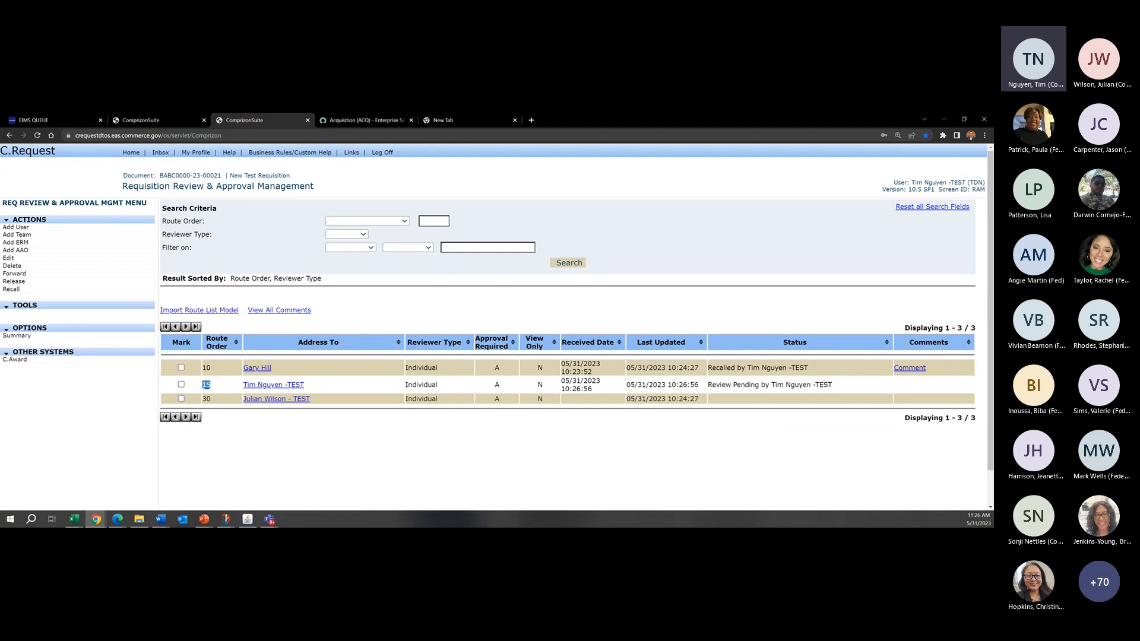
left_click(212, 388)
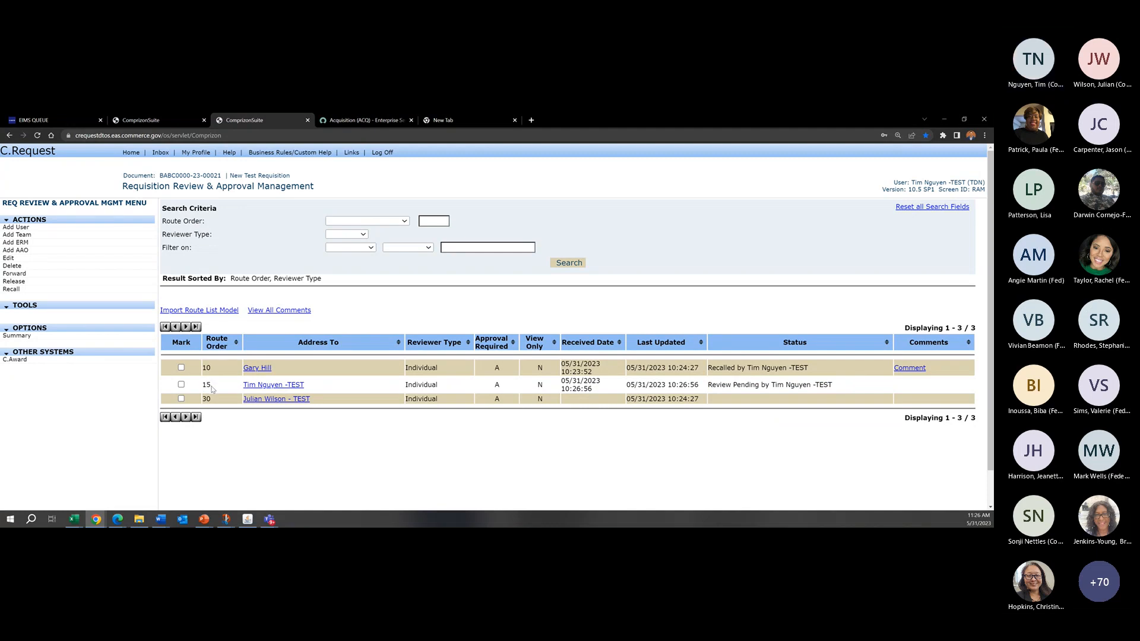
double_click(229, 399)
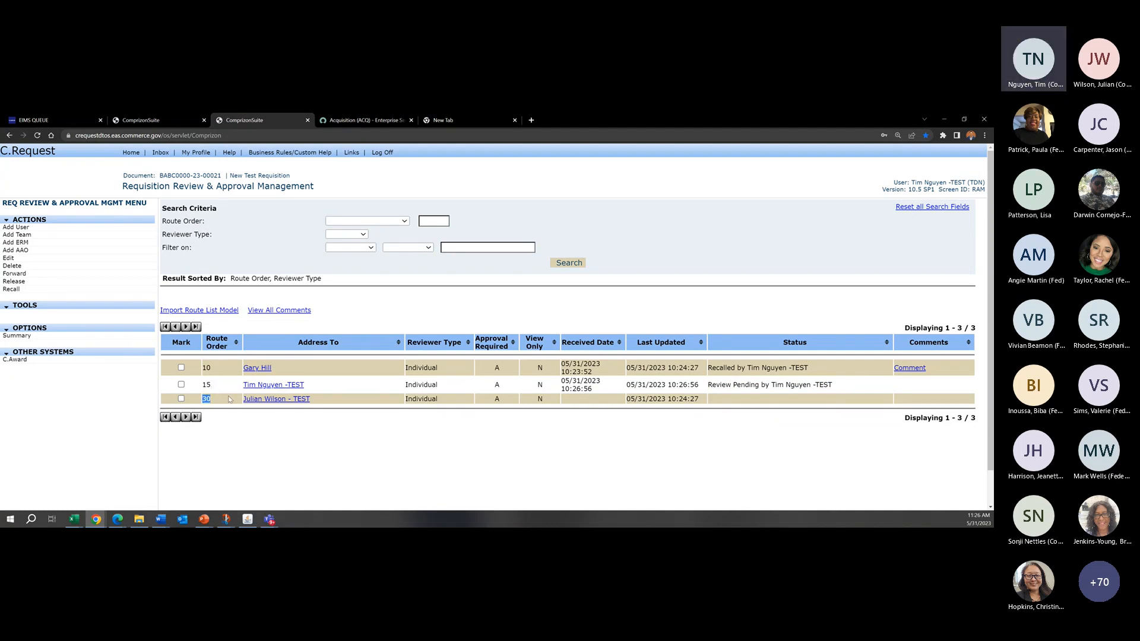
double_click(226, 386)
left_click(229, 389)
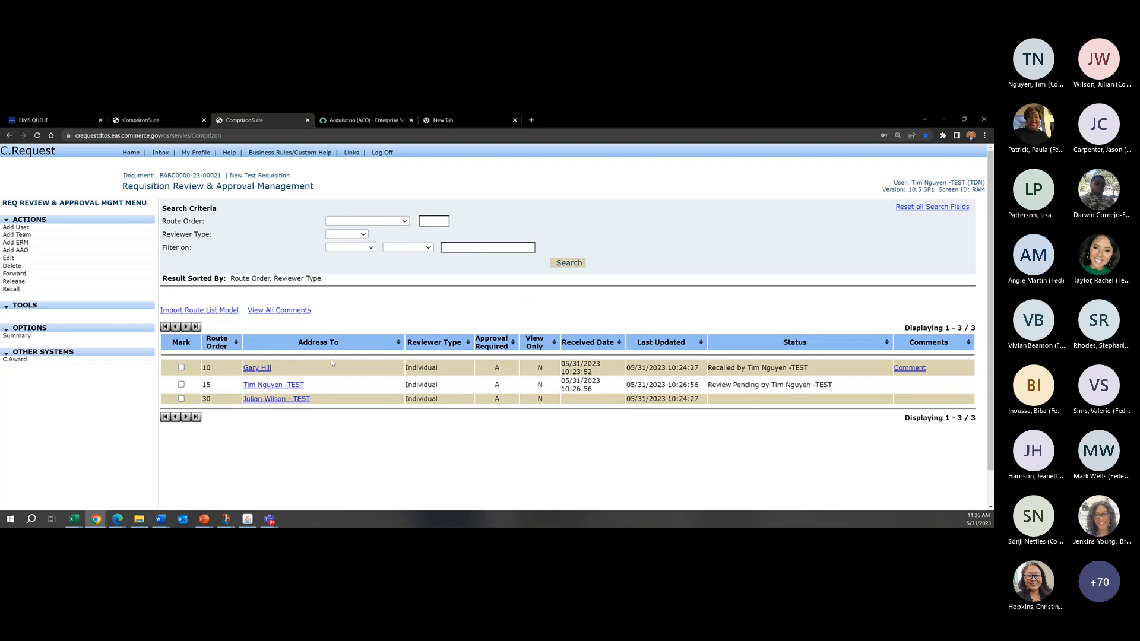
Step: Open the reviewer's inbox from the home page and check the date received for New Test Requisition
left_click(130, 153)
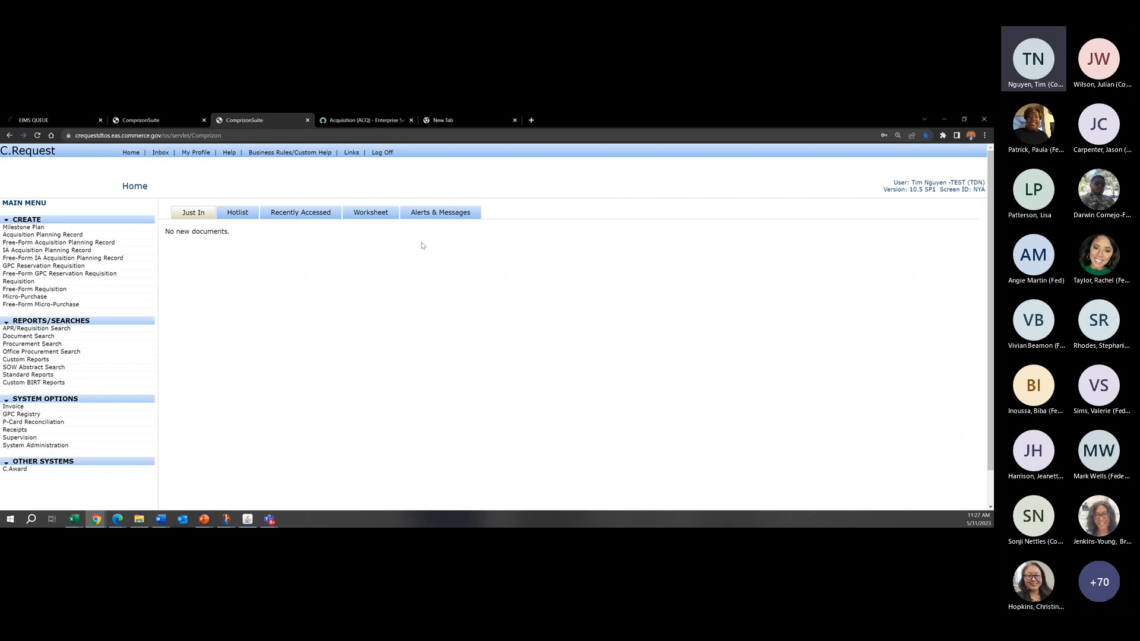
left_click(156, 156)
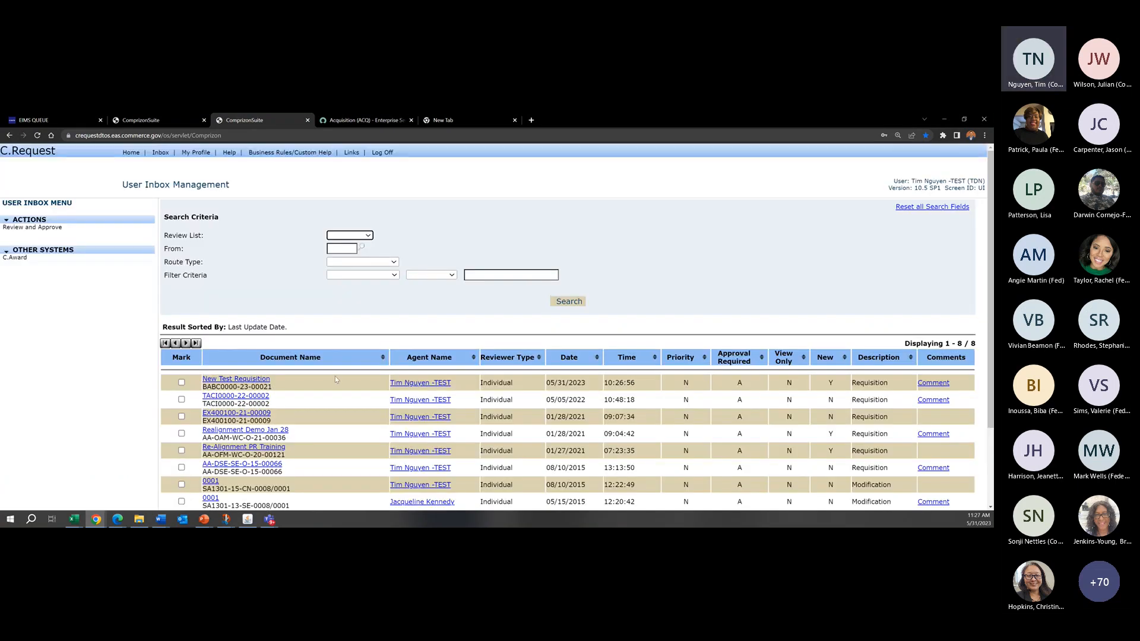
left_click_drag(590, 387, 554, 383)
left_click(586, 384)
left_click(556, 382)
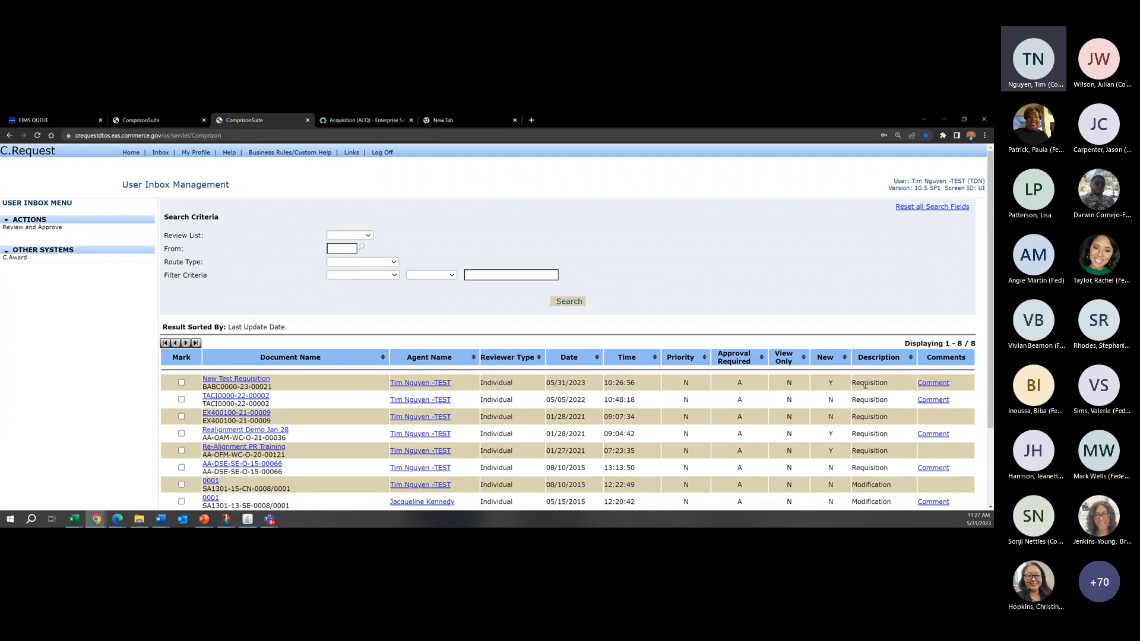
Step: Open New Test Requisition from the inbox, append "This is a test because because" to its Purpose, save, and check the summary
left_click(250, 381)
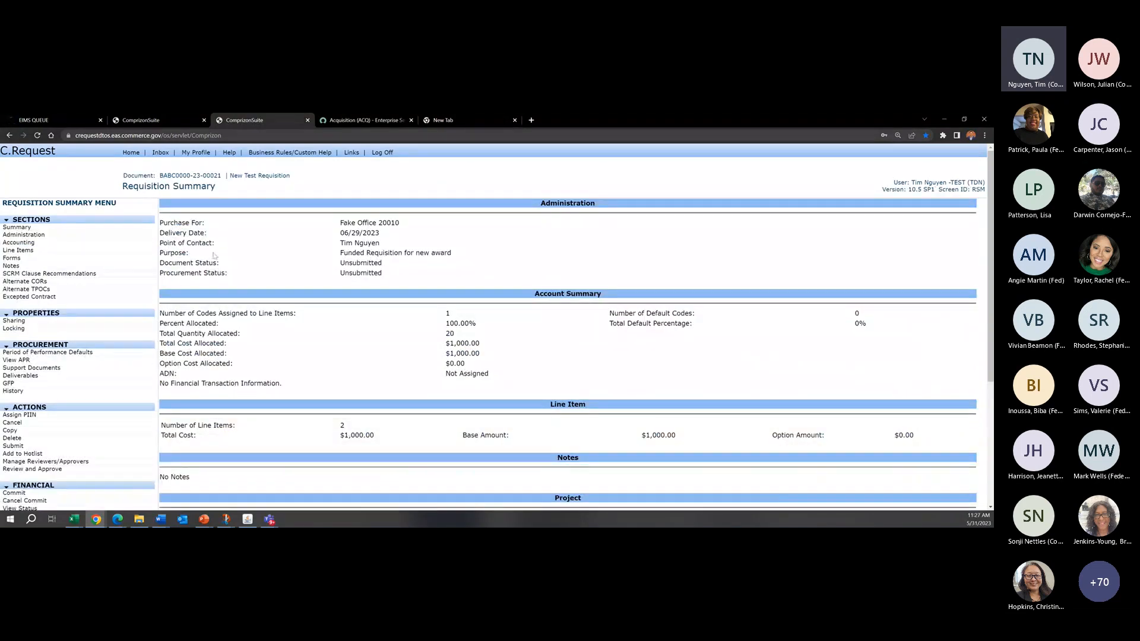
left_click(153, 237)
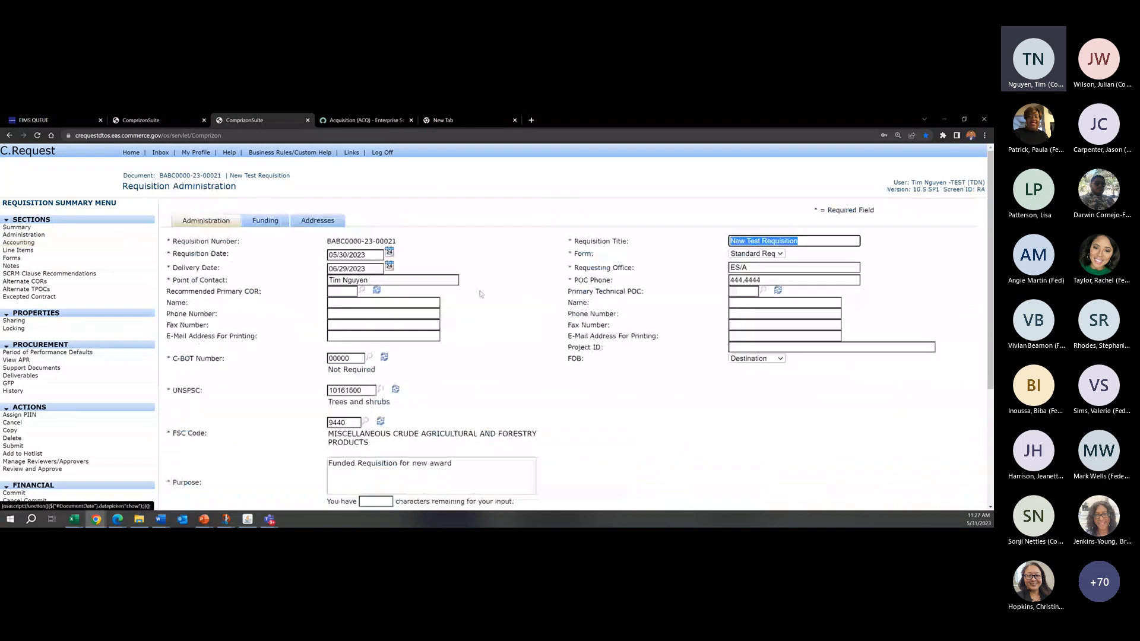
scroll(427, 292, "down", 3)
left_click(499, 461)
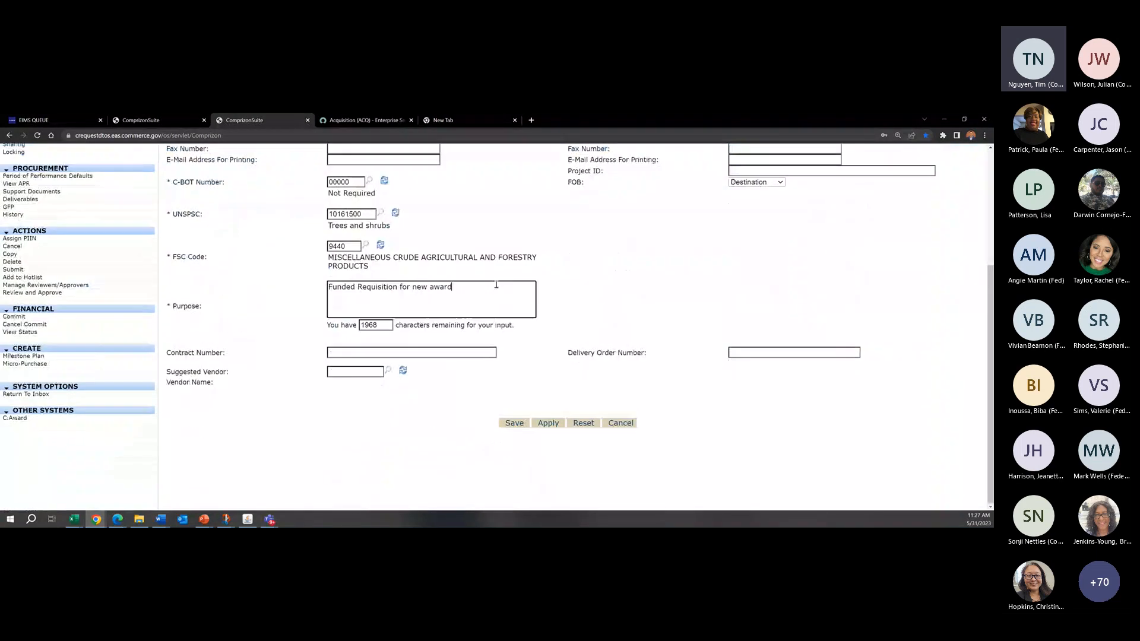
type("This is a te")
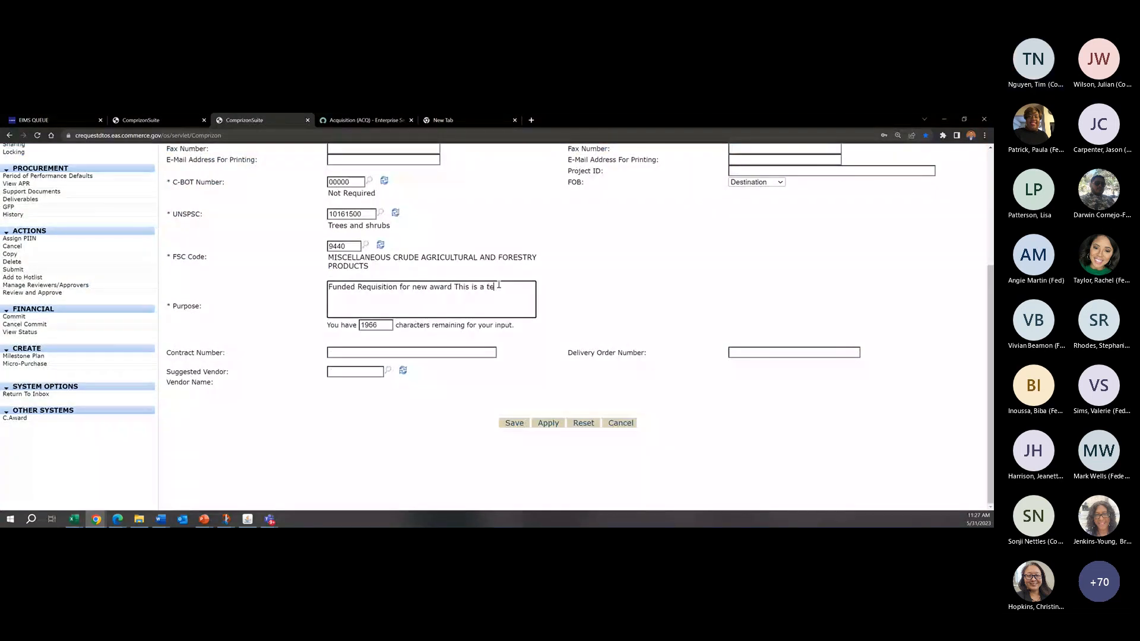
type("st because because")
left_click(515, 423)
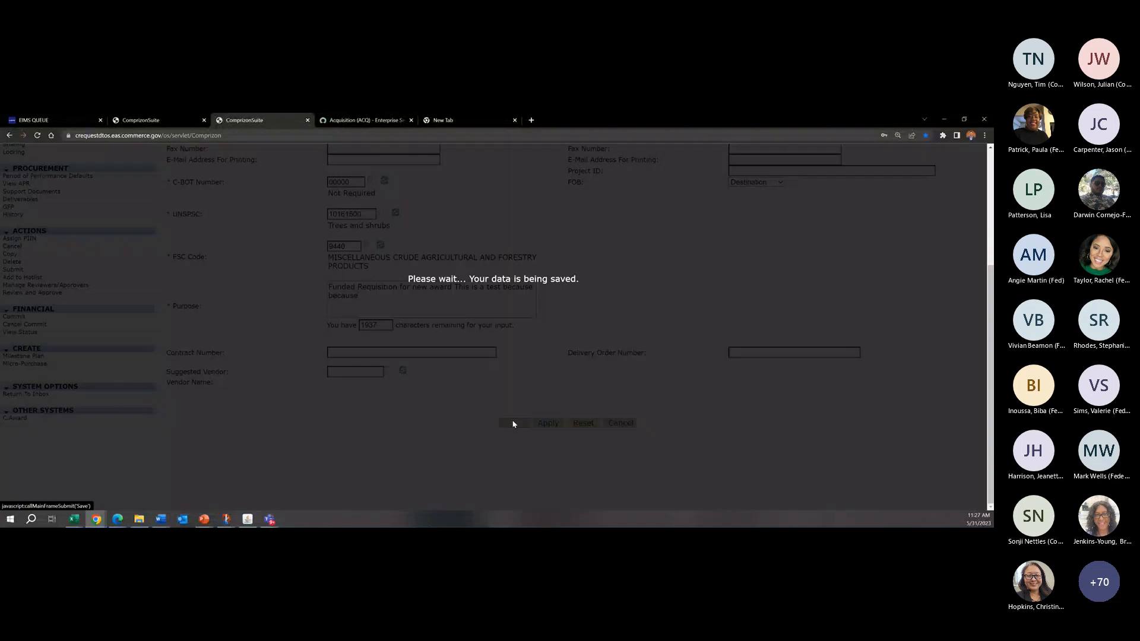
left_click_drag(557, 285, 456, 284)
left_click(446, 285)
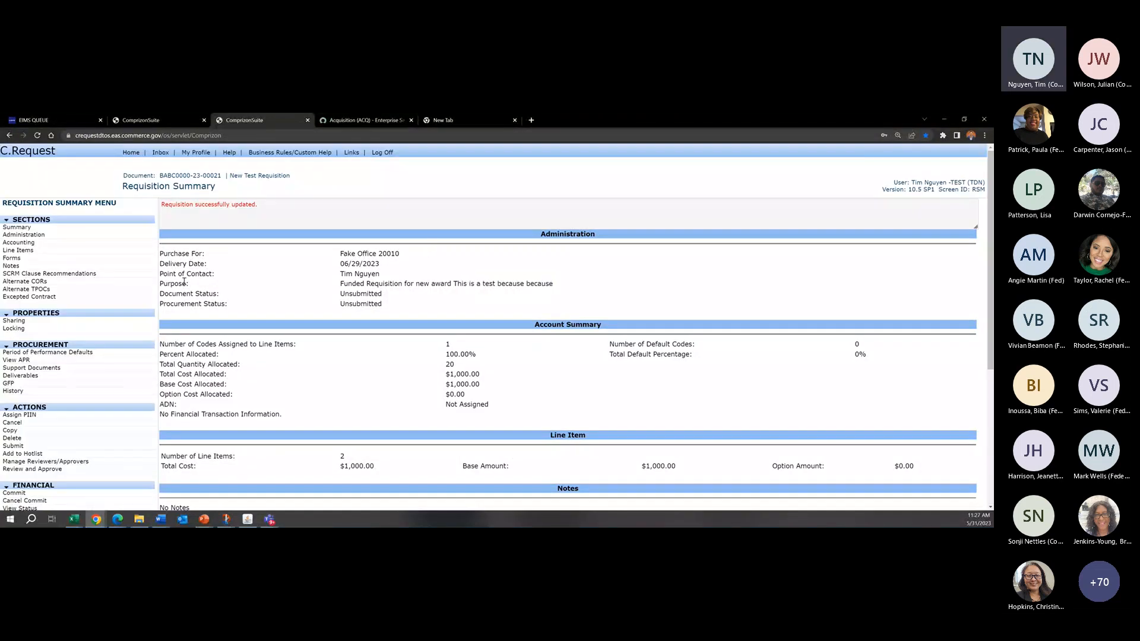
Step: Check the line items of New Test Requisition and look over the sections of its summary
left_click(80, 253)
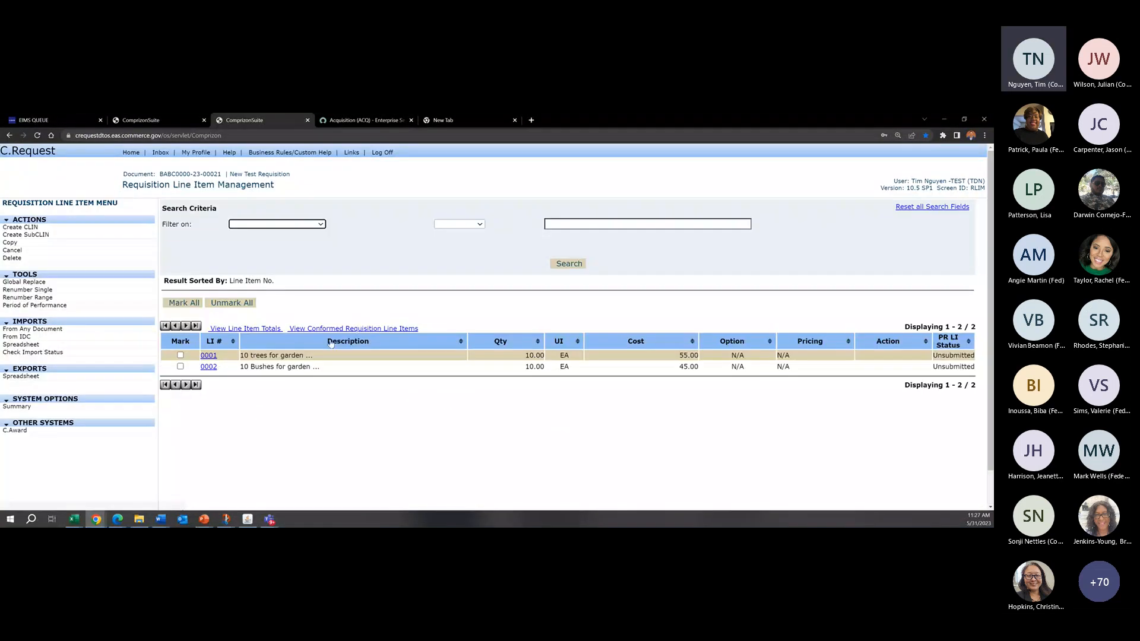
left_click(18, 406)
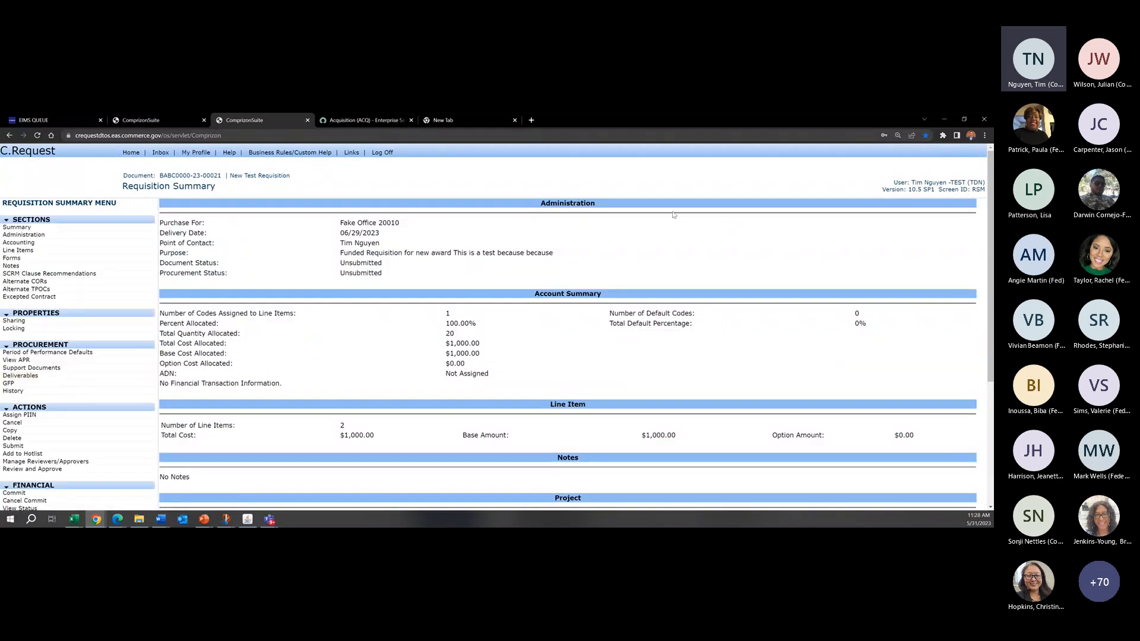
scroll(687, 411, "down", 3)
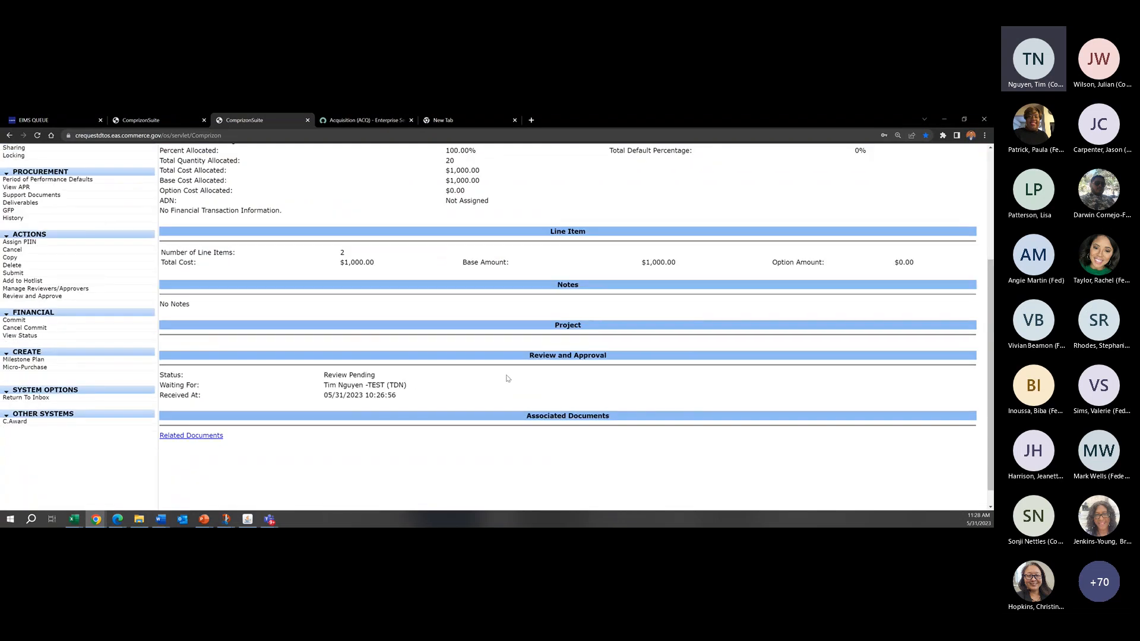
scroll(511, 383, "up", 3)
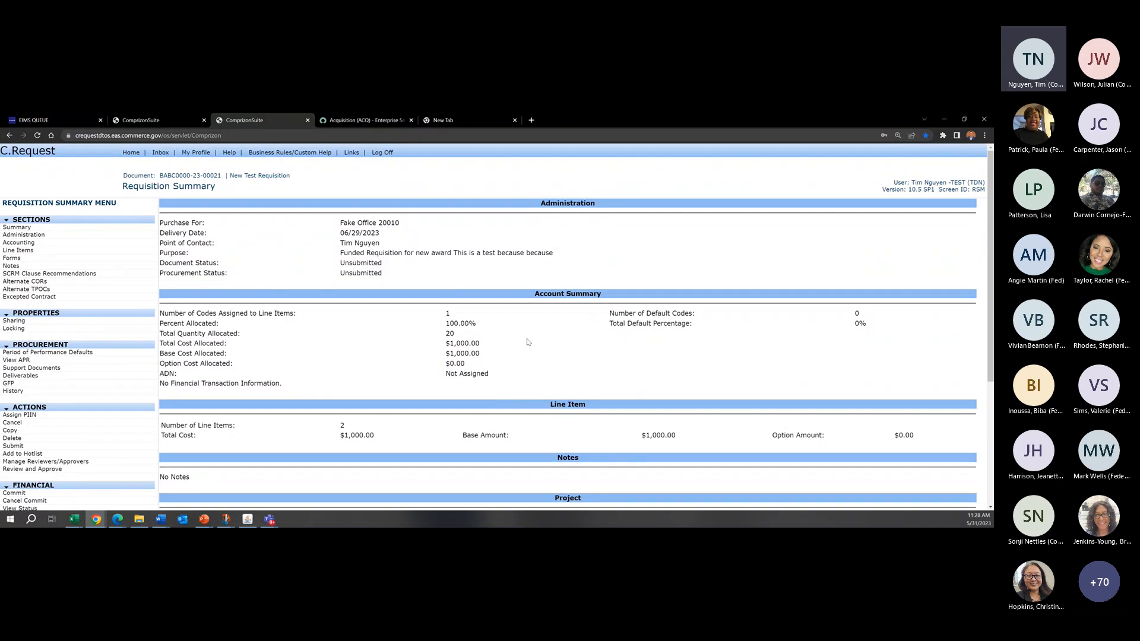
scroll(526, 342, "down", 1)
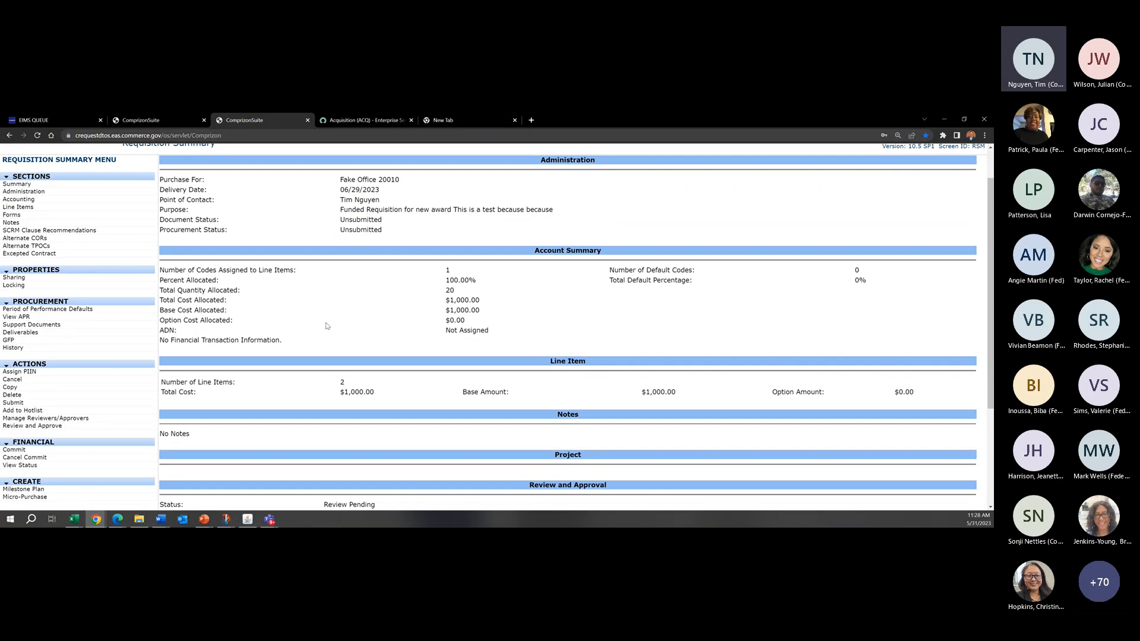
Step: Try out the View Only option for a new individual reviewer and cancel without adding anyone
left_click(107, 418)
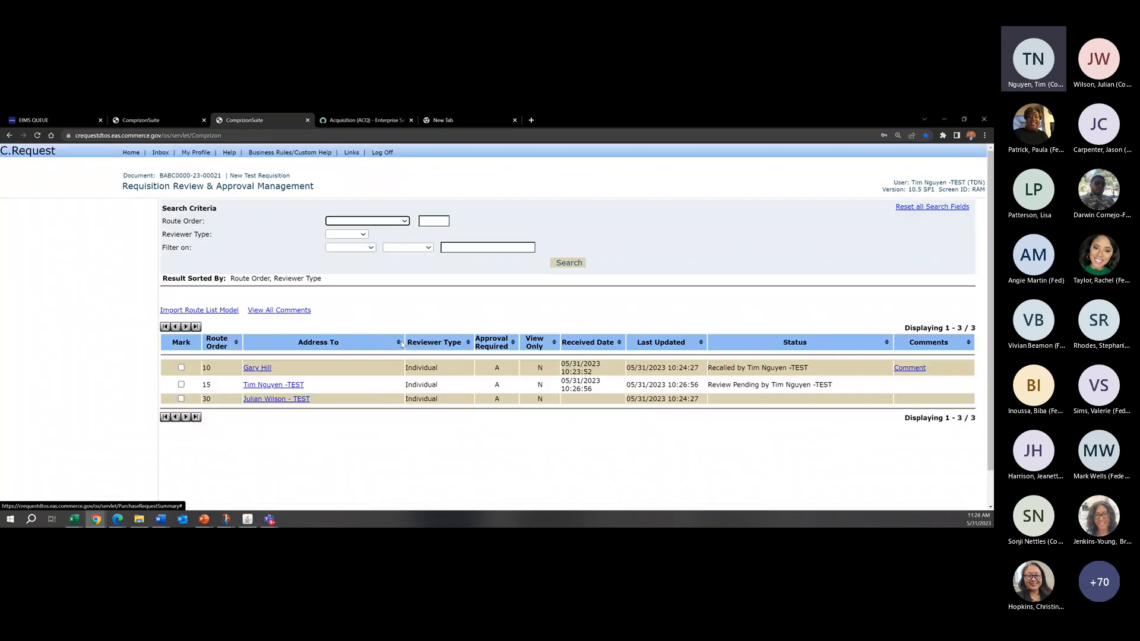
left_click(24, 227)
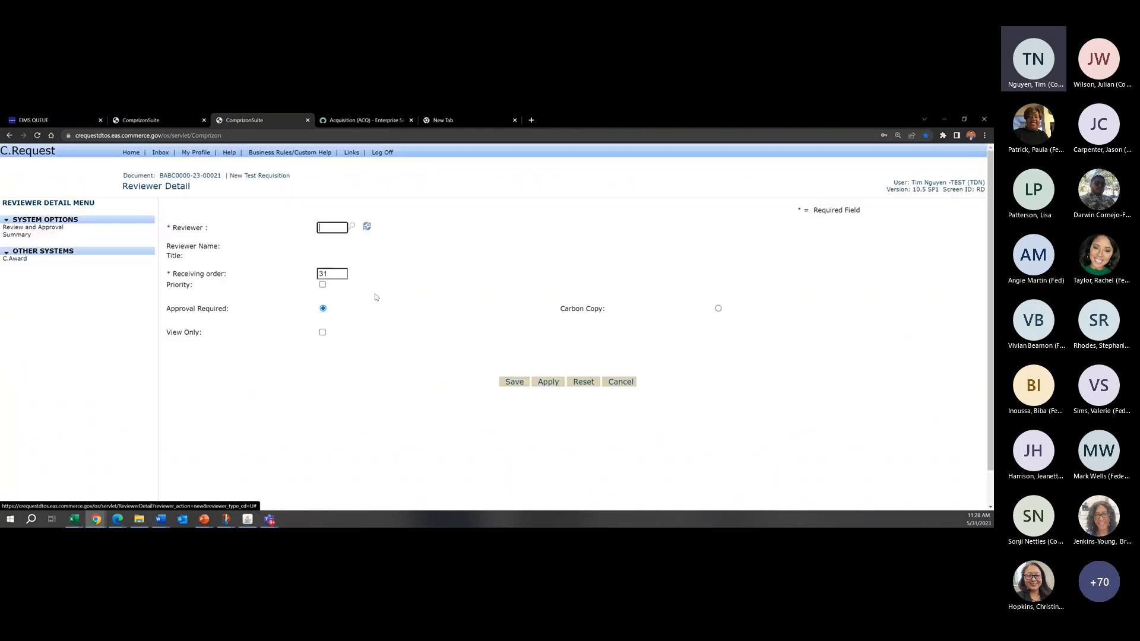
left_click(322, 332)
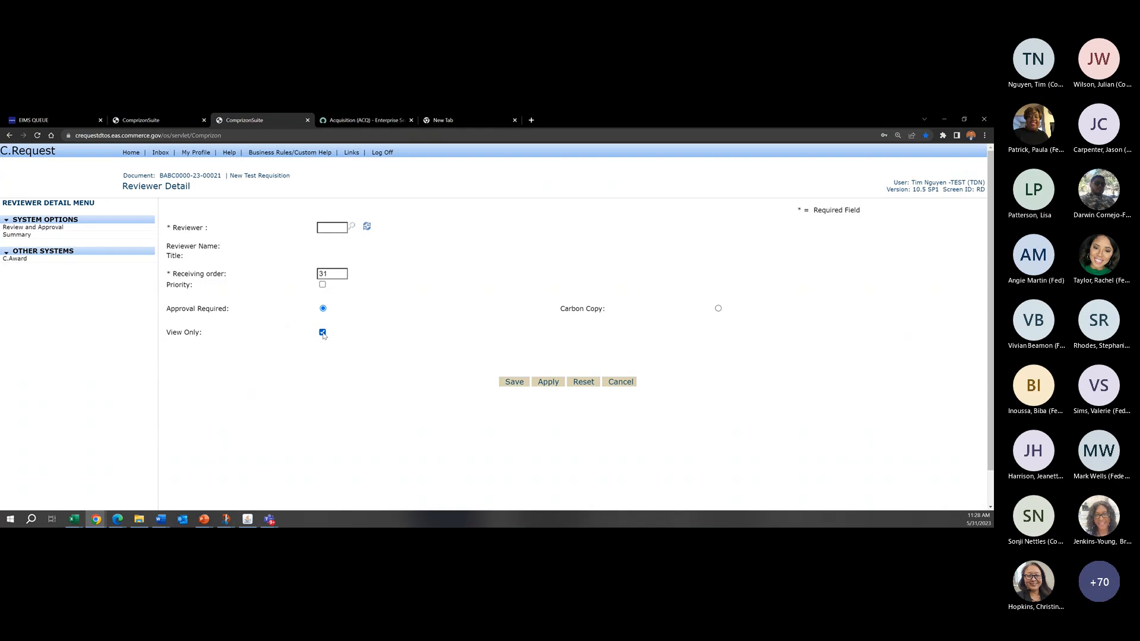
left_click(323, 333)
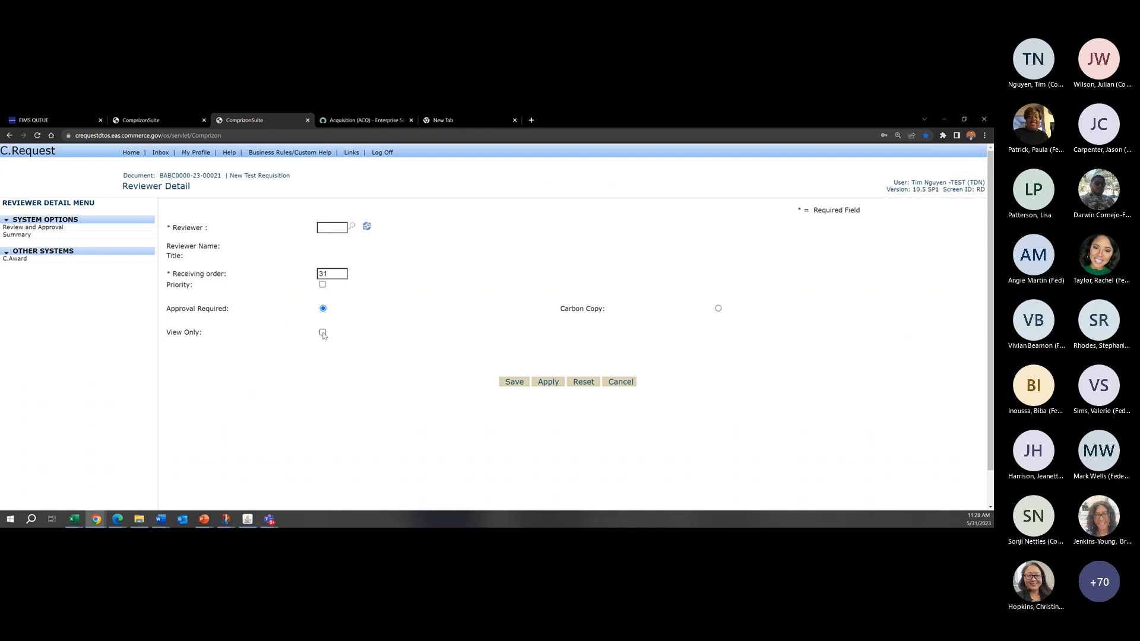
left_click(631, 383)
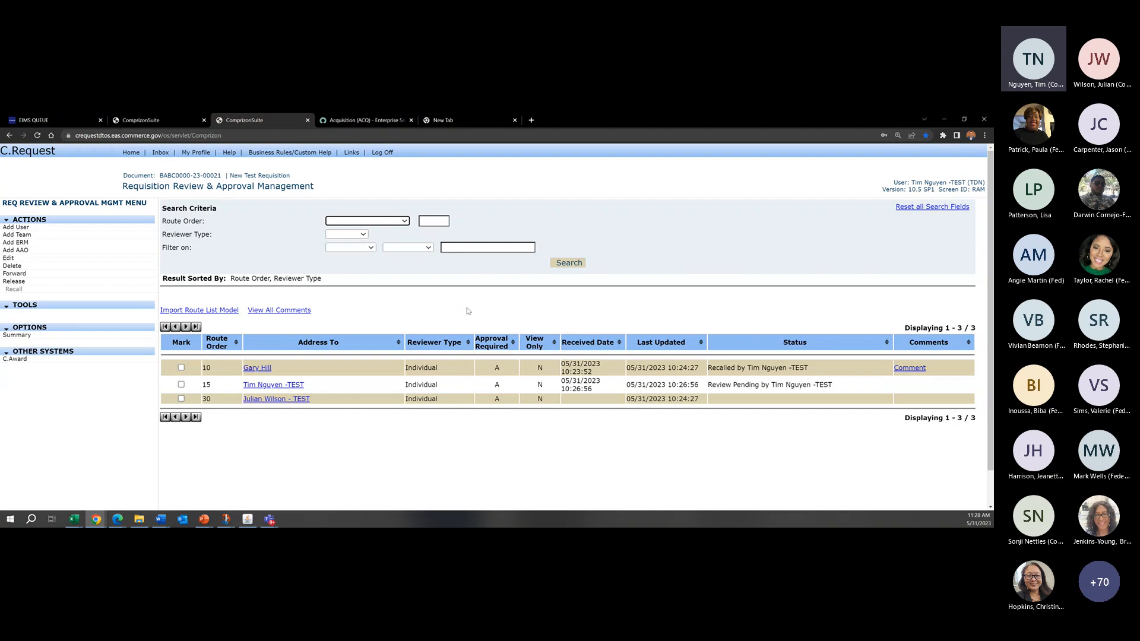
Step: Return to the summary of New Test Requisition and look through its contents again
left_click(110, 327)
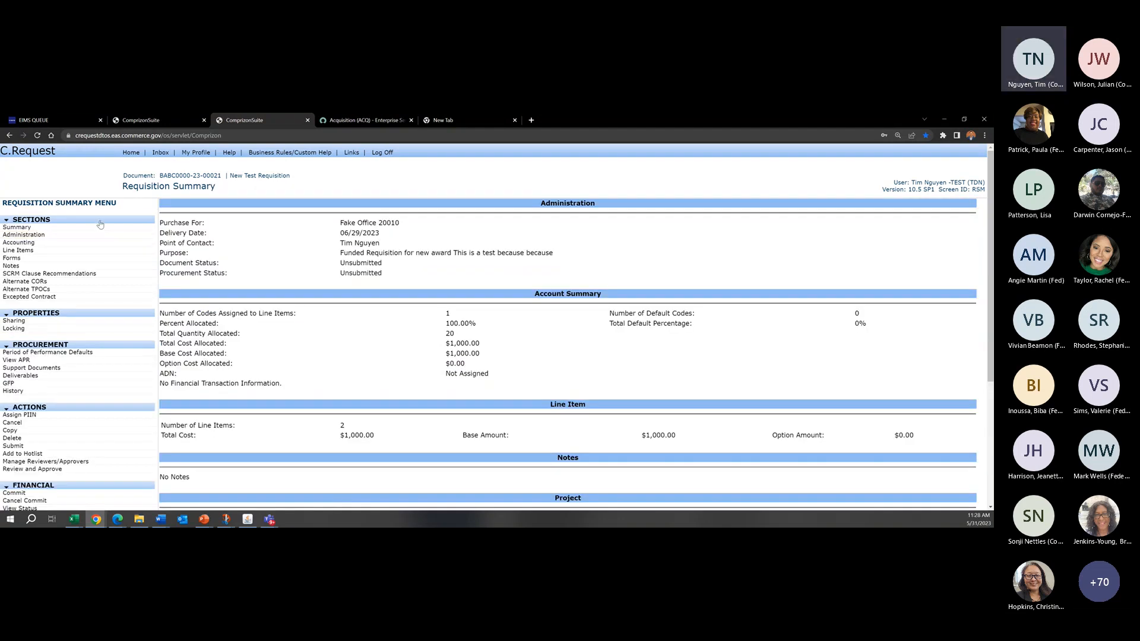
scroll(184, 329, "down", 4)
scroll(627, 215, "up", 4)
Step: Start Review and Approve for New Test Requisition from the inbox, select Approve, and cancel without saving the decision
left_click(163, 153)
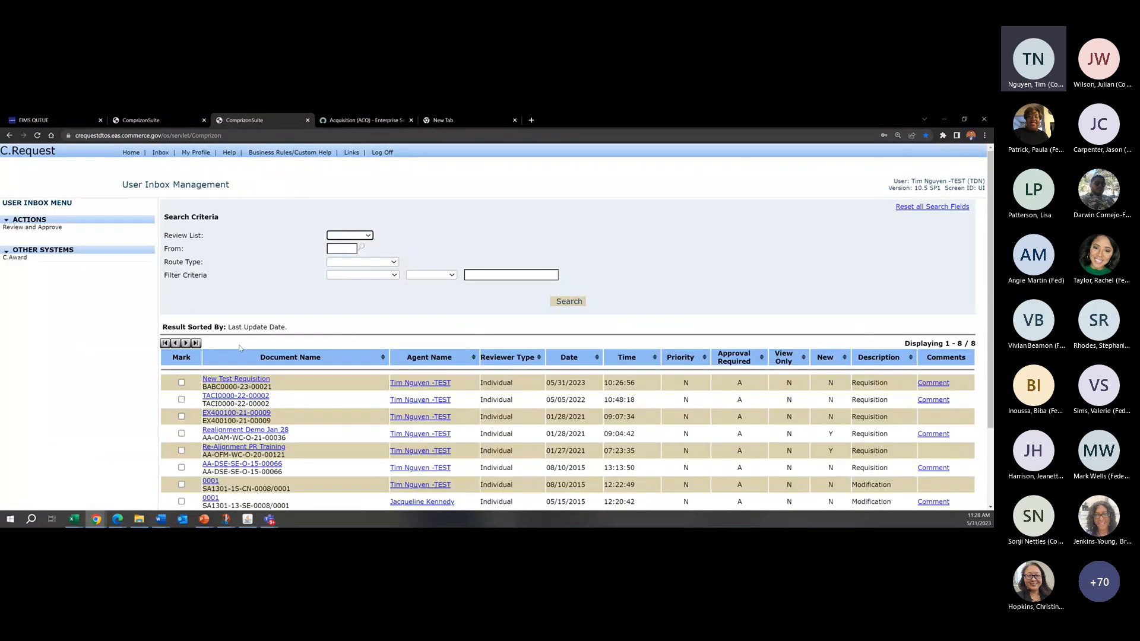
left_click(181, 383)
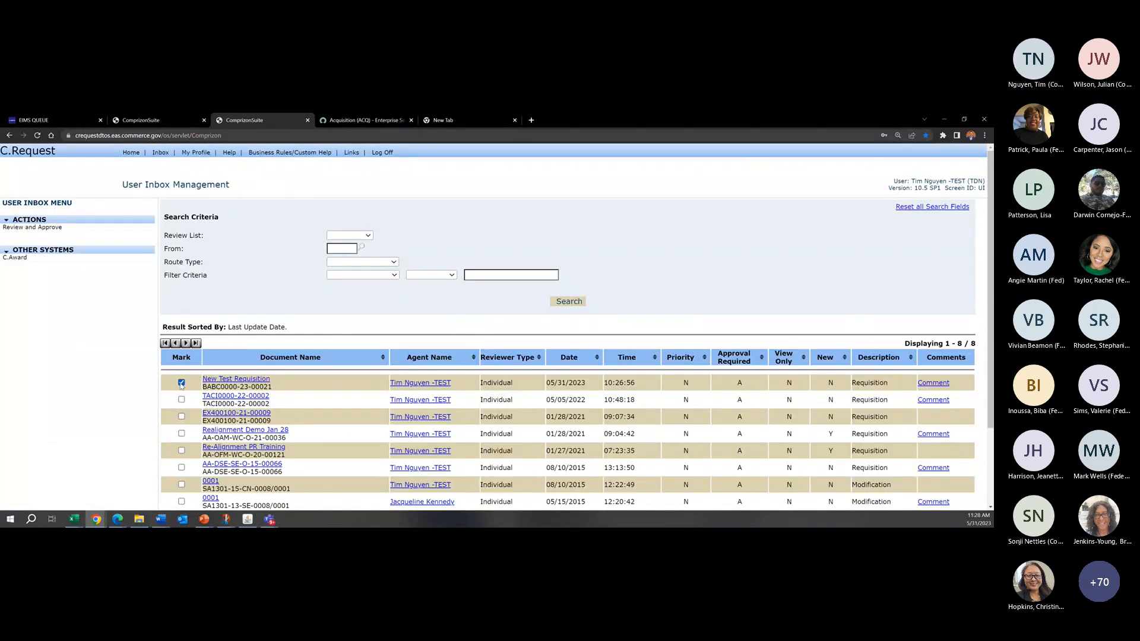
left_click(36, 231)
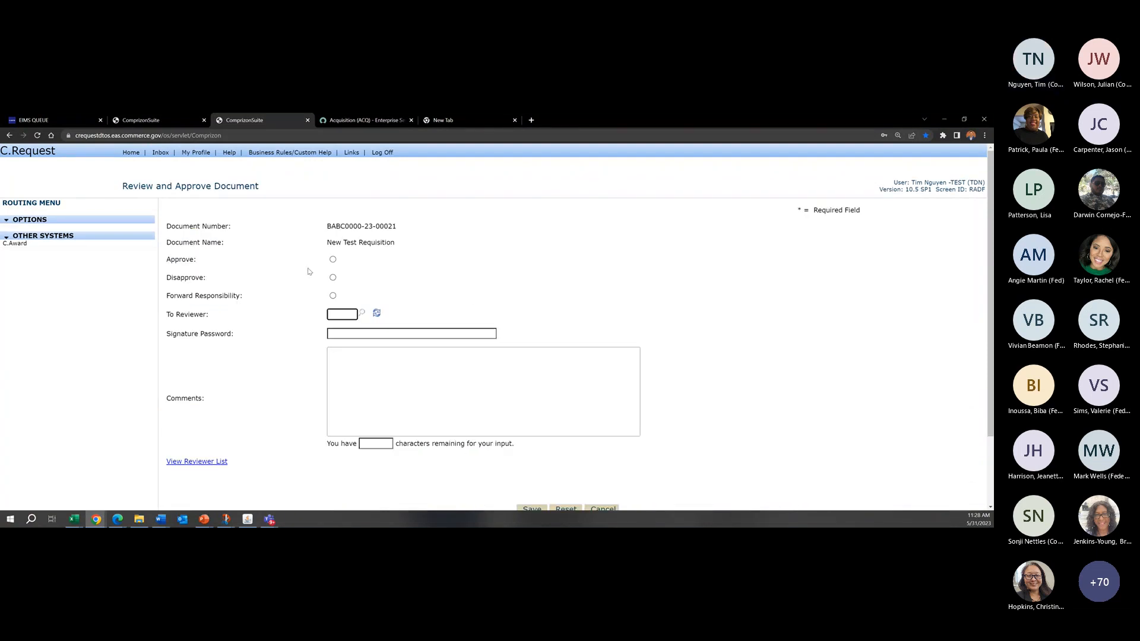
left_click(333, 261)
scroll(252, 264, "down", 2)
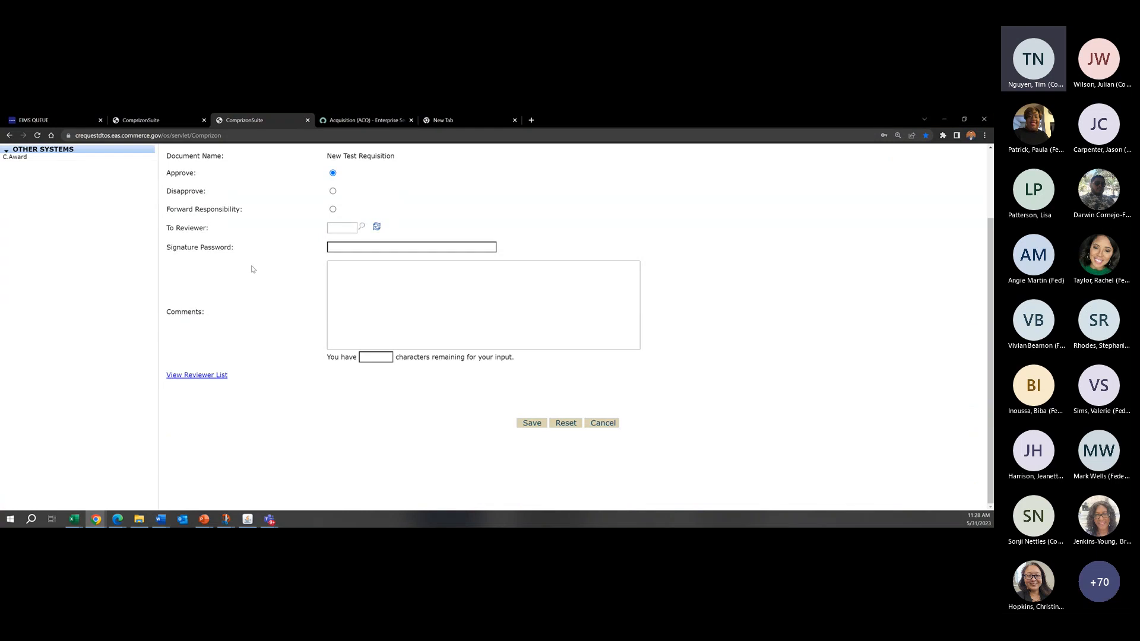
scroll(374, 300, "up", 2)
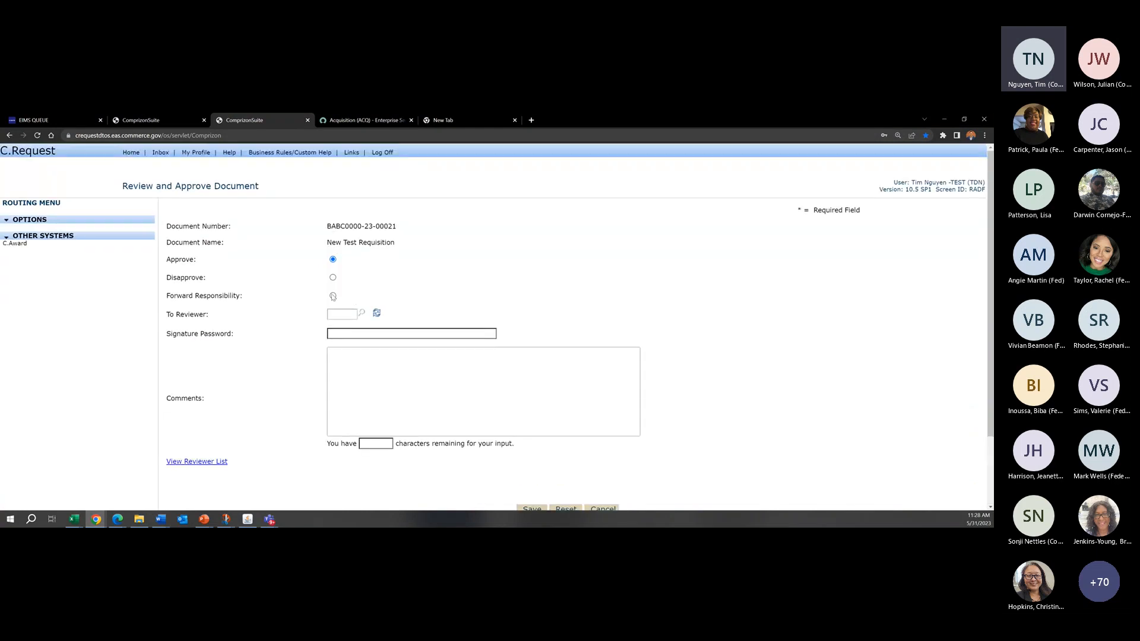
scroll(730, 346, "down", 2)
left_click(604, 423)
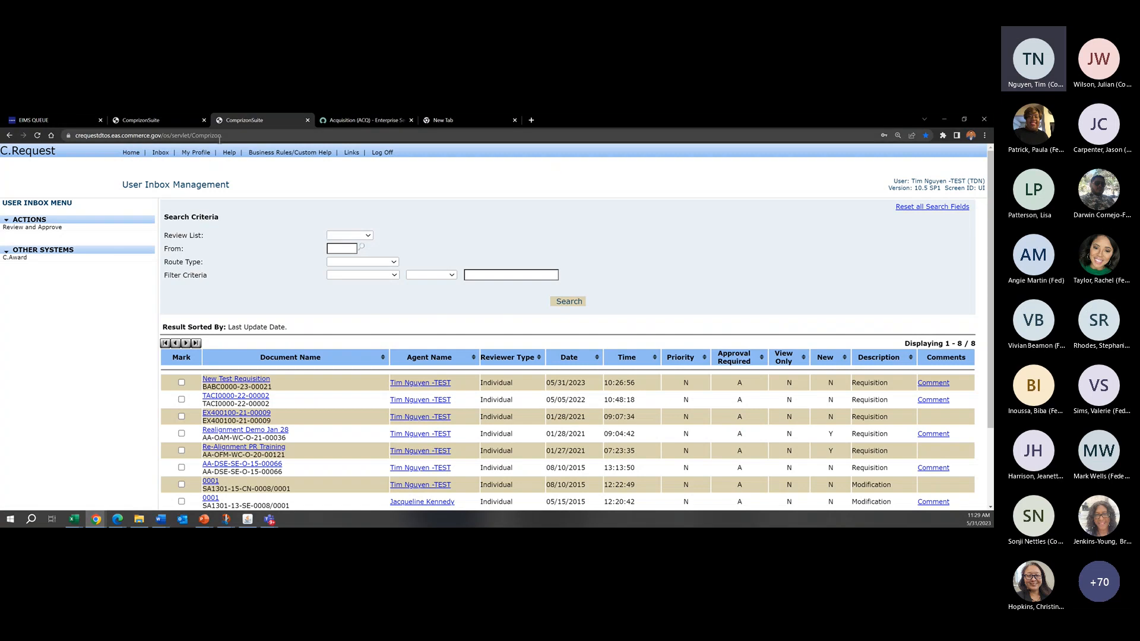
Step: Go to the home page and display the requisitions on the hotlist
left_click(132, 153)
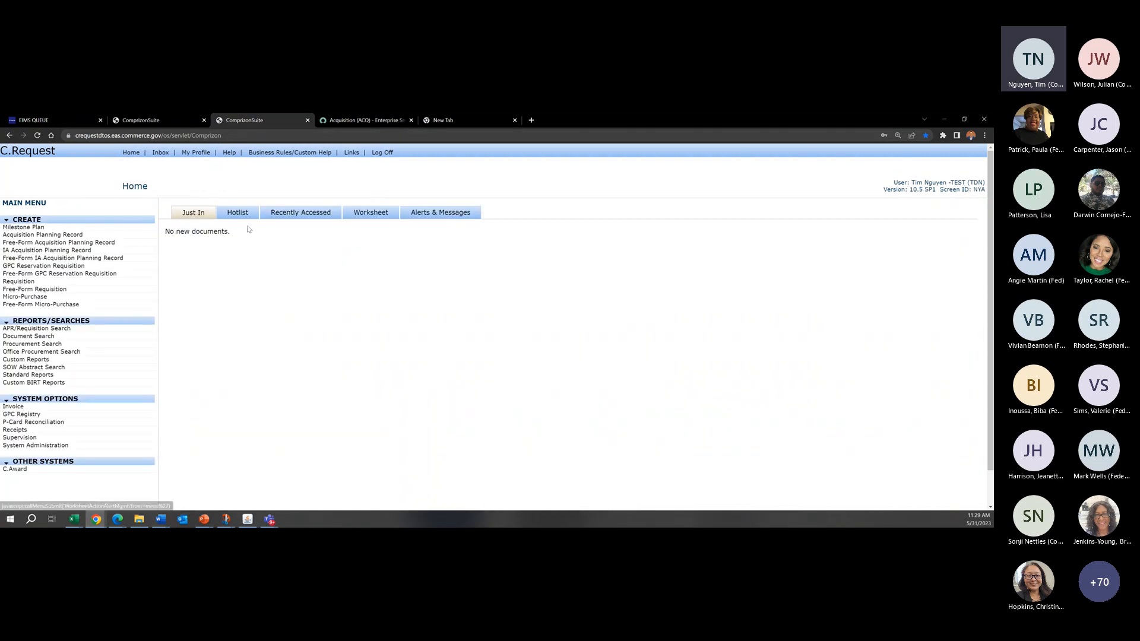
left_click(237, 212)
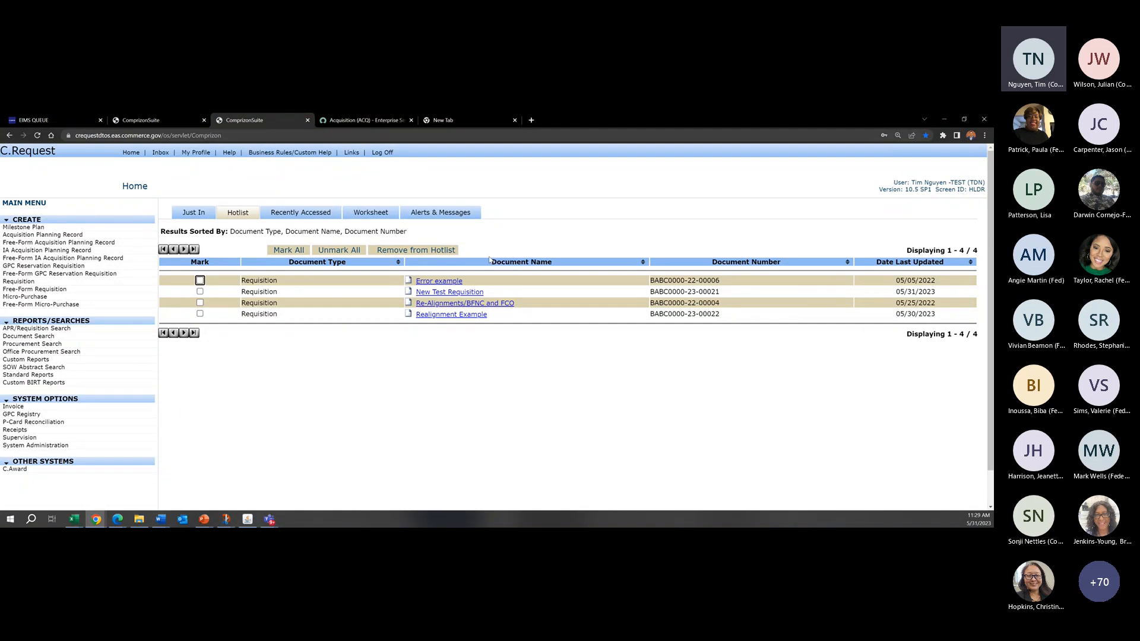
left_click(428, 284)
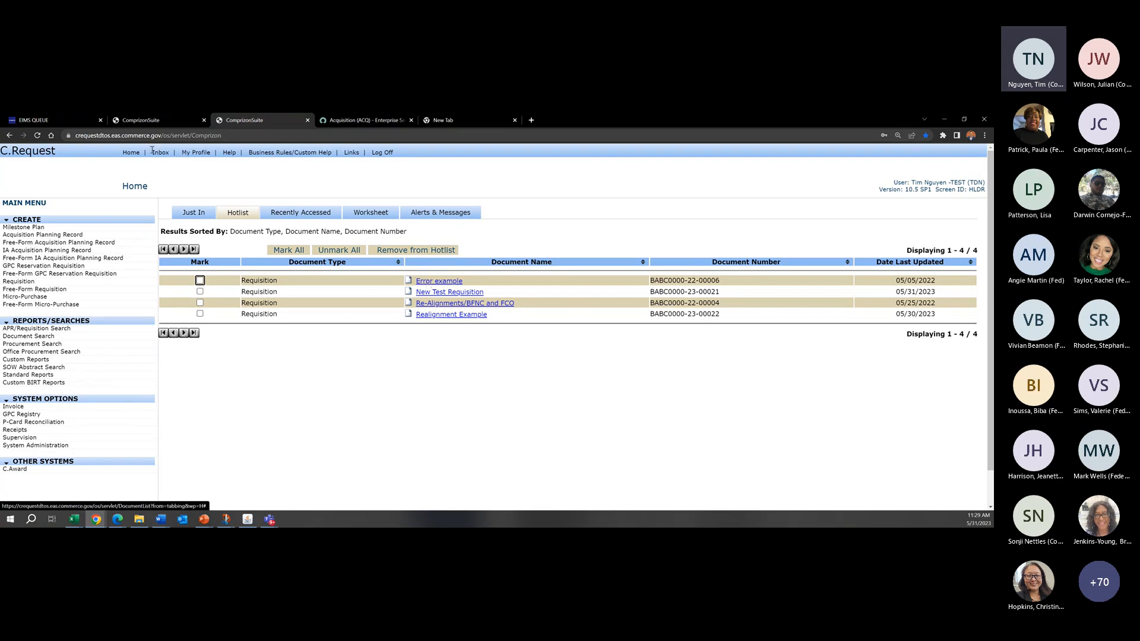
left_click(131, 152)
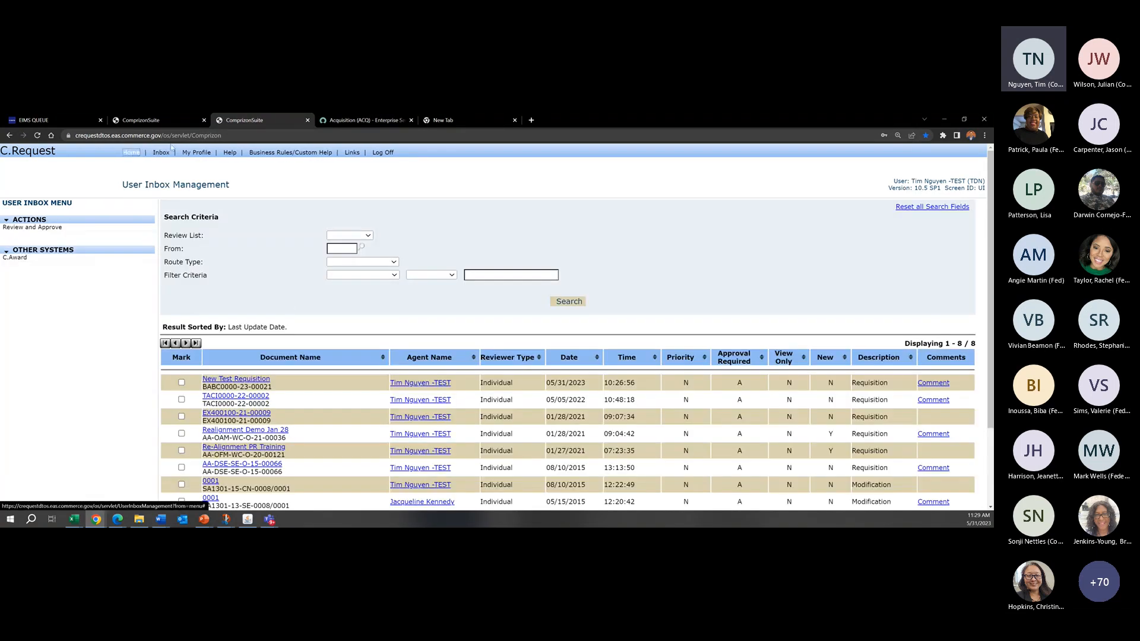
left_click(227, 212)
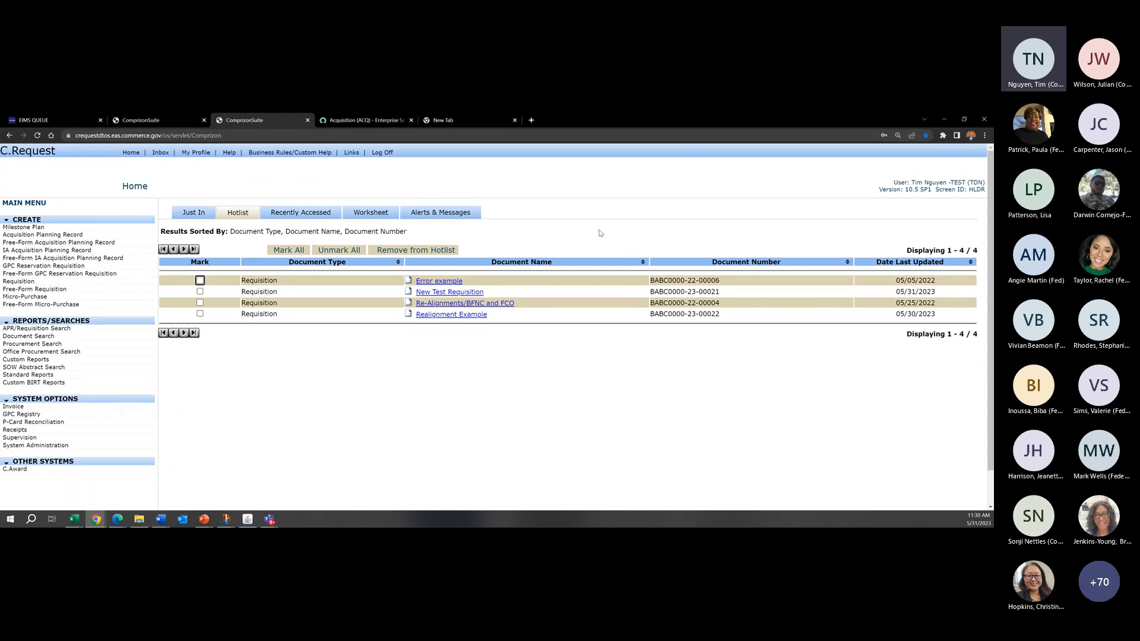
Step: Open the Error example requisition and check the commitment transaction line in its Account Summary
left_click(439, 282)
scroll(67, 311, "up", 3)
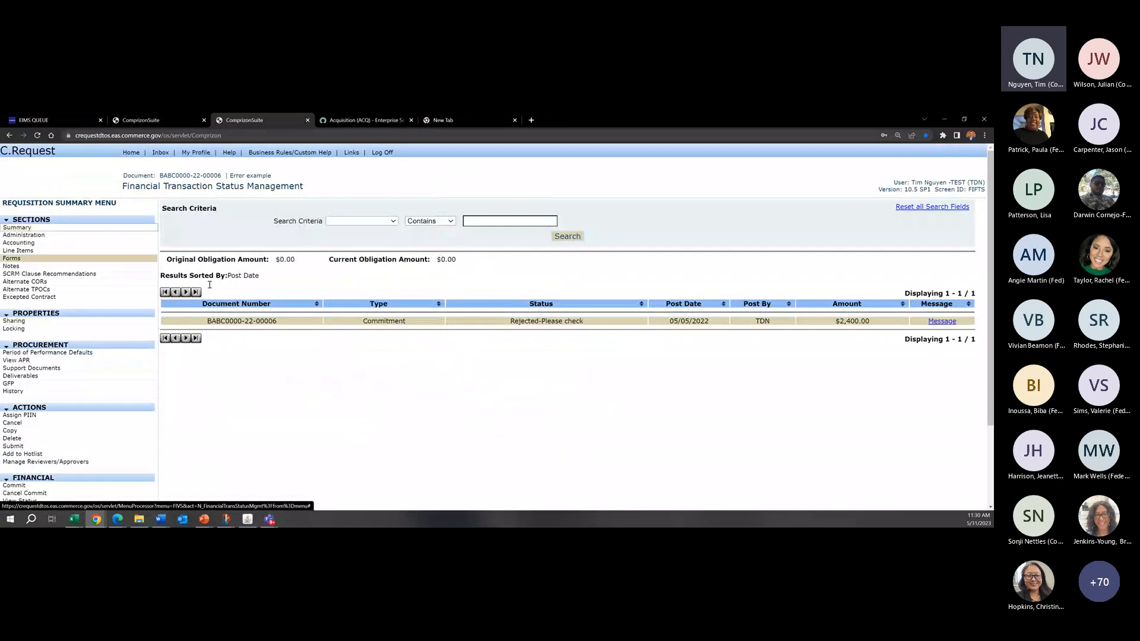
scroll(401, 407, "down", 1)
scroll(231, 361, "up", 1)
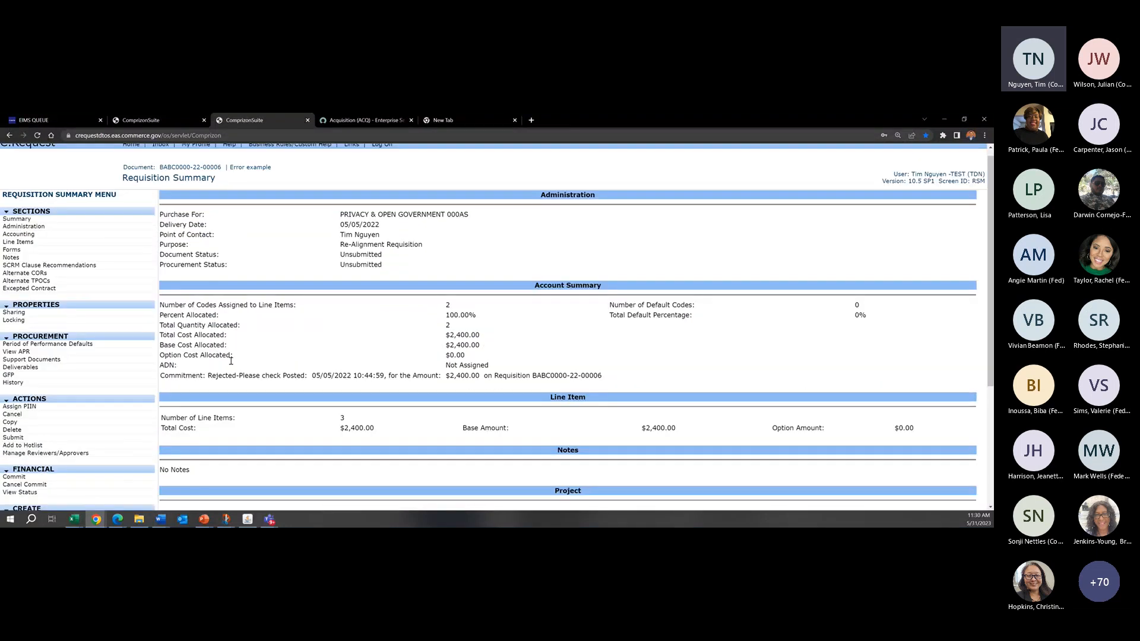
scroll(231, 360, "up", 1)
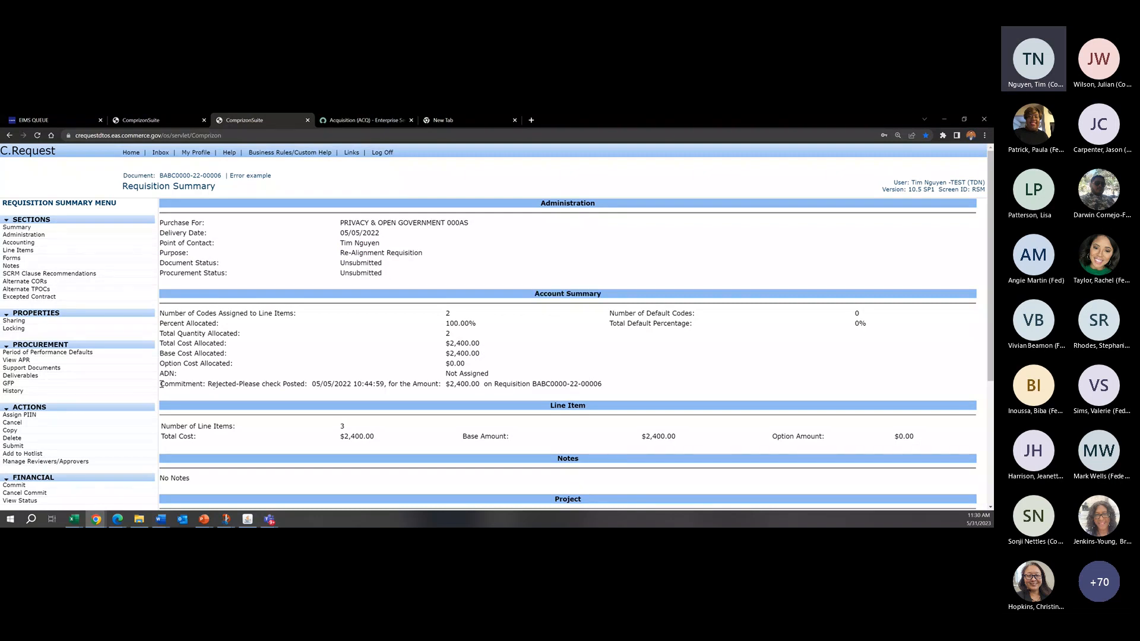
left_click_drag(161, 385, 210, 385)
left_click(212, 386)
Step: View the financial status of Error example and read the full transaction message for its commitment
scroll(39, 372, "down", 3)
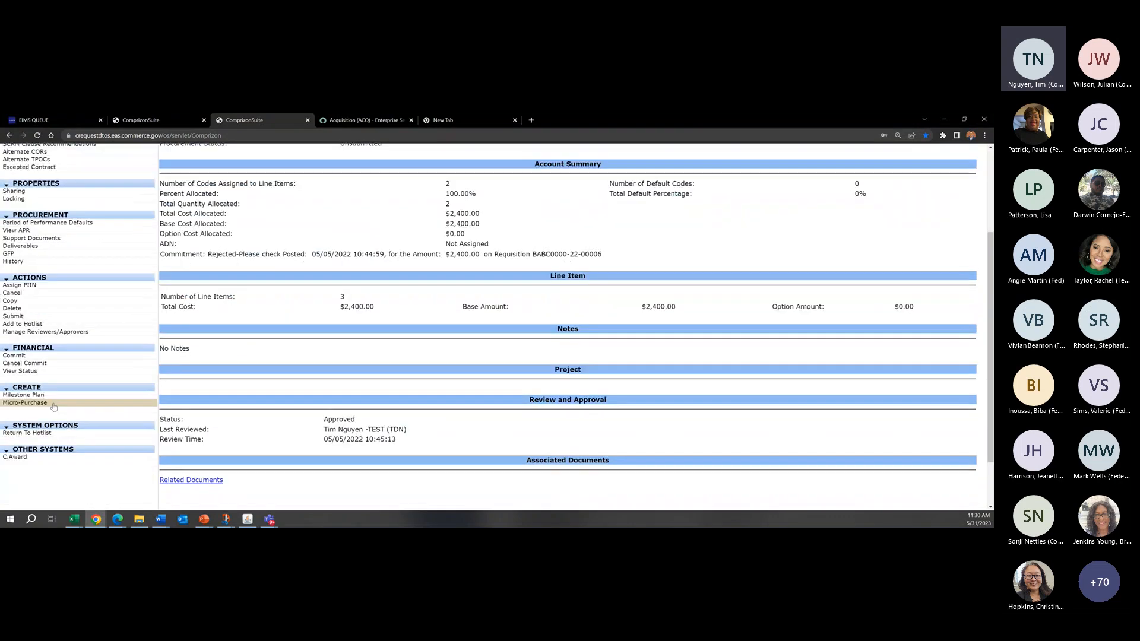
left_click(39, 372)
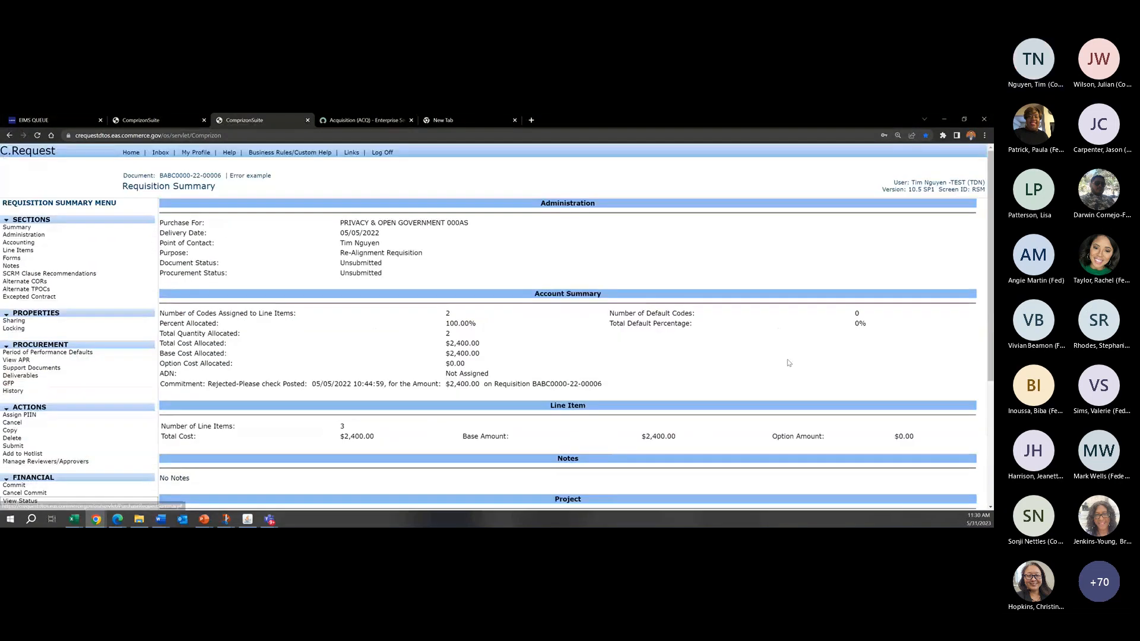
left_click(941, 321)
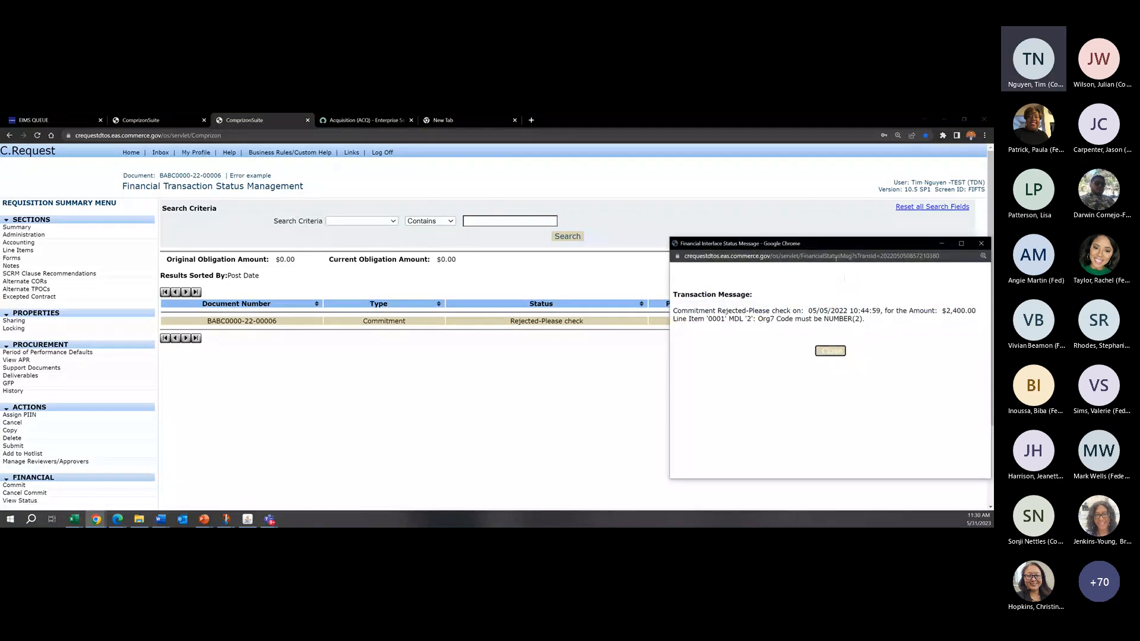
left_click_drag(824, 250, 515, 218)
left_click_drag(403, 289, 558, 292)
left_click(569, 294)
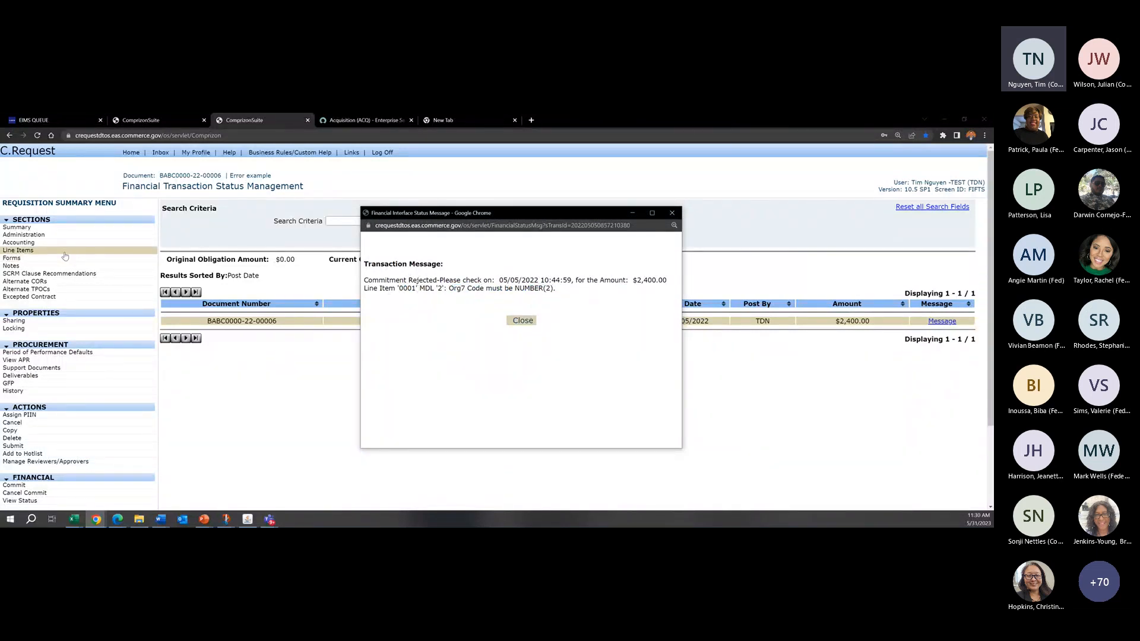
Step: Open line item 0001 of Error example and inspect its account codes
left_click(18, 250)
left_click(214, 361)
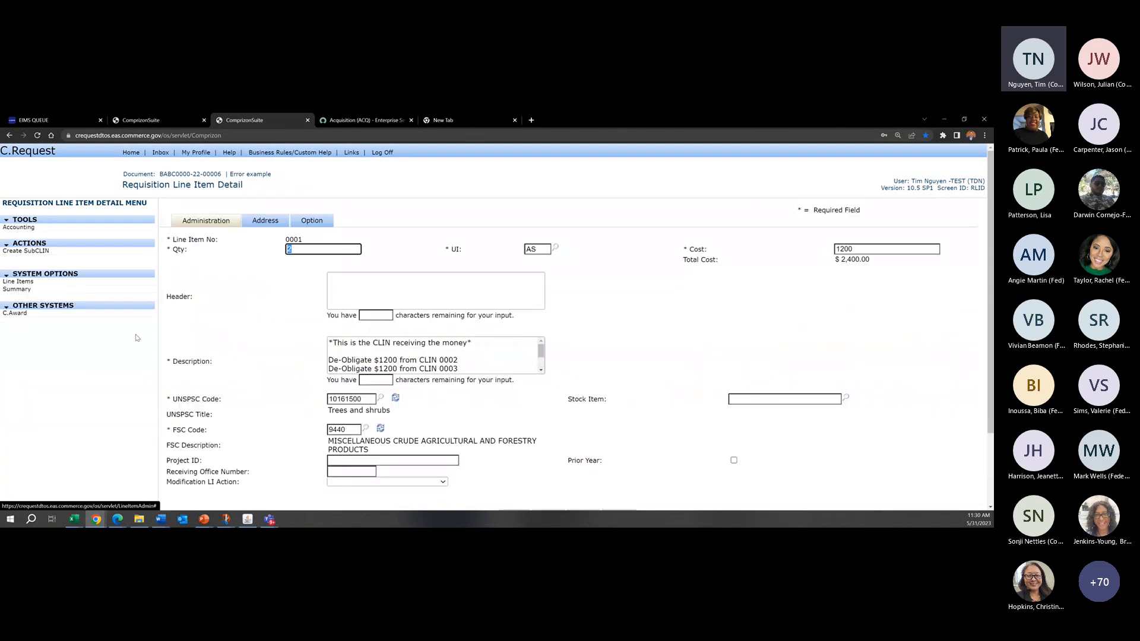
left_click(43, 230)
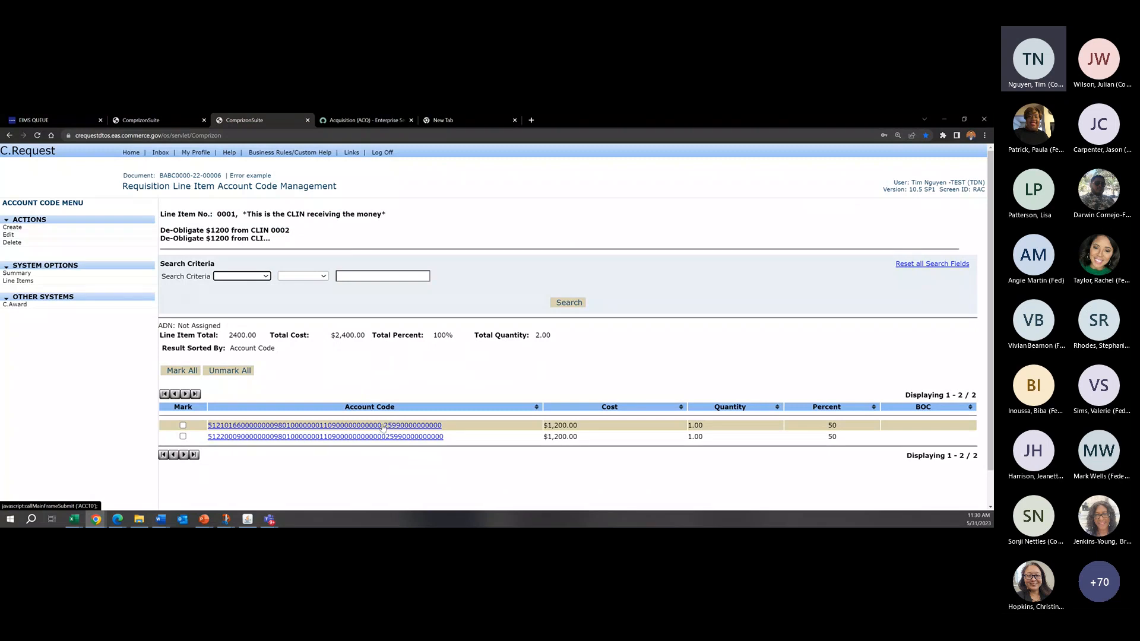
Step: Return to the Error example summary and check its Review and Approval details
left_click(26, 274)
scroll(594, 424, "down", 3)
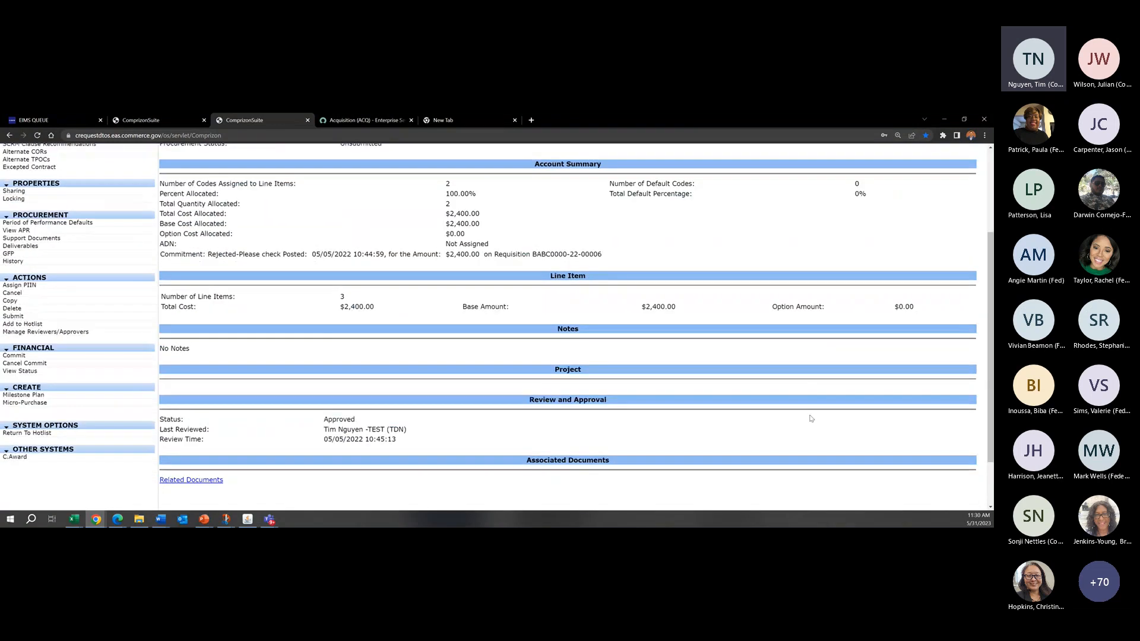
left_click_drag(472, 446, 325, 424)
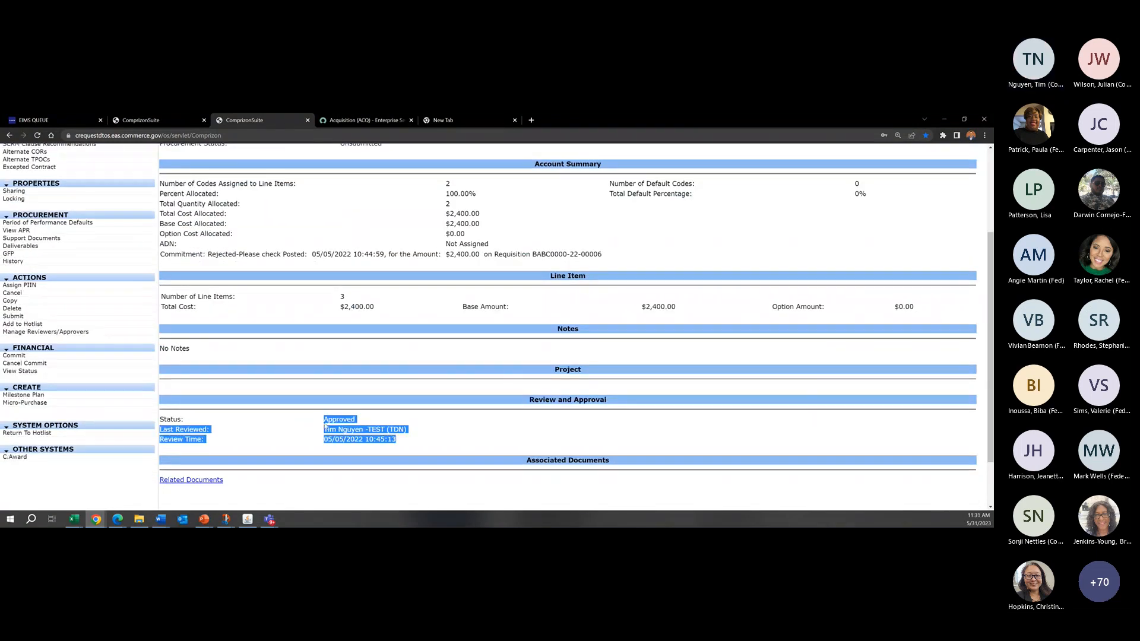
left_click(409, 439)
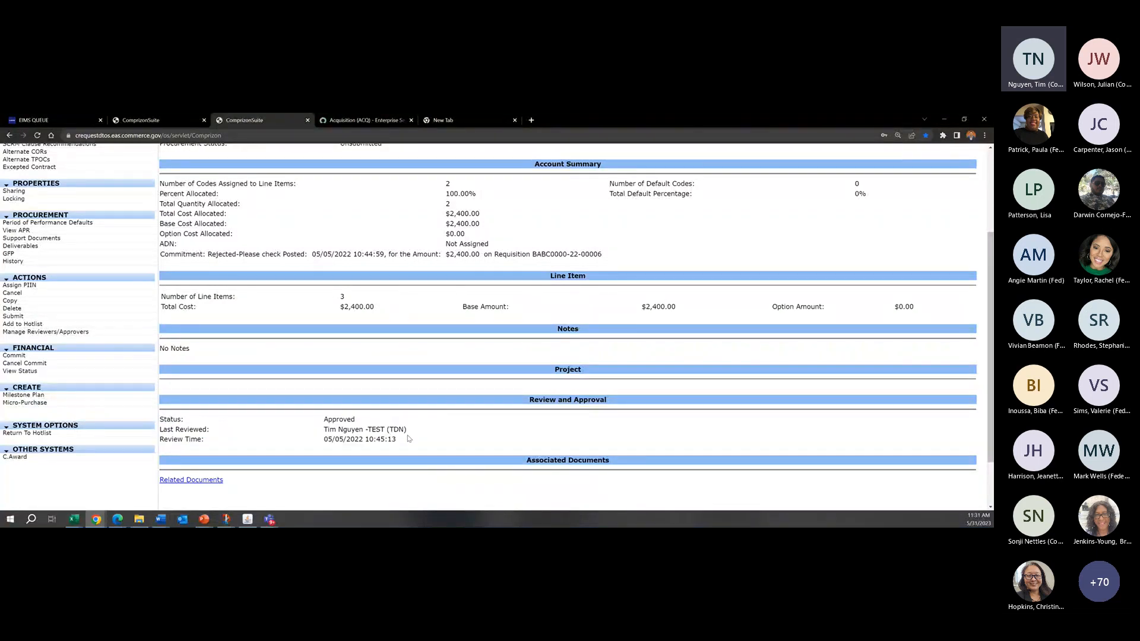
Step: Compare the Review and Approval details of Error example with the commitment line in its Account Summary
scroll(267, 380, "up", 3)
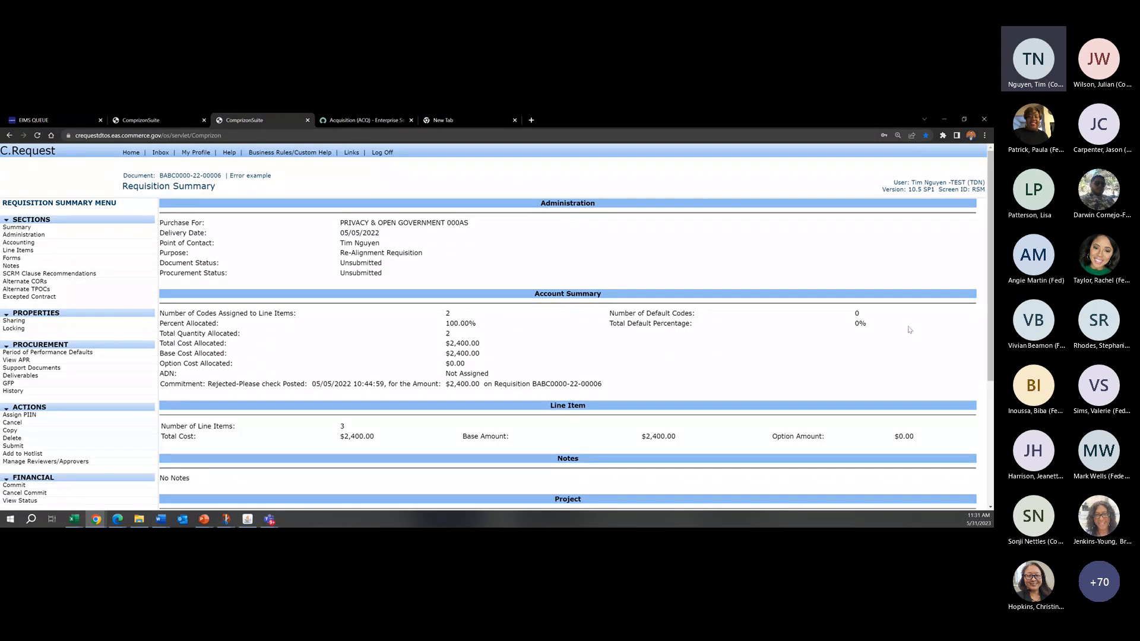
scroll(286, 316, "down", 2)
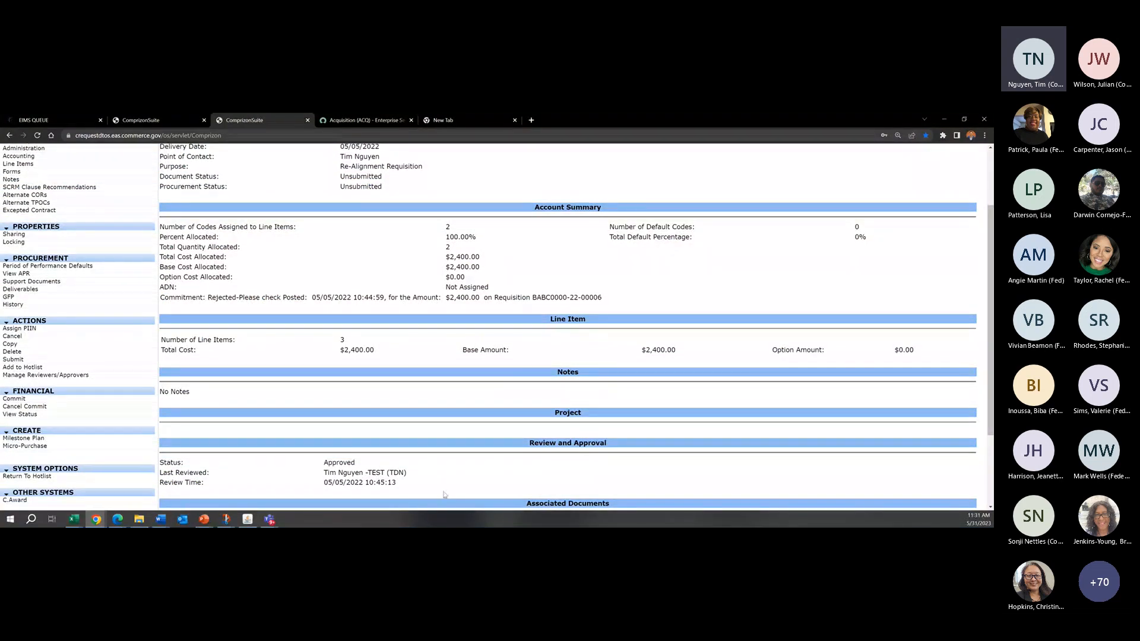
left_click_drag(446, 495, 325, 455)
left_click(378, 469)
left_click_drag(506, 485, 302, 437)
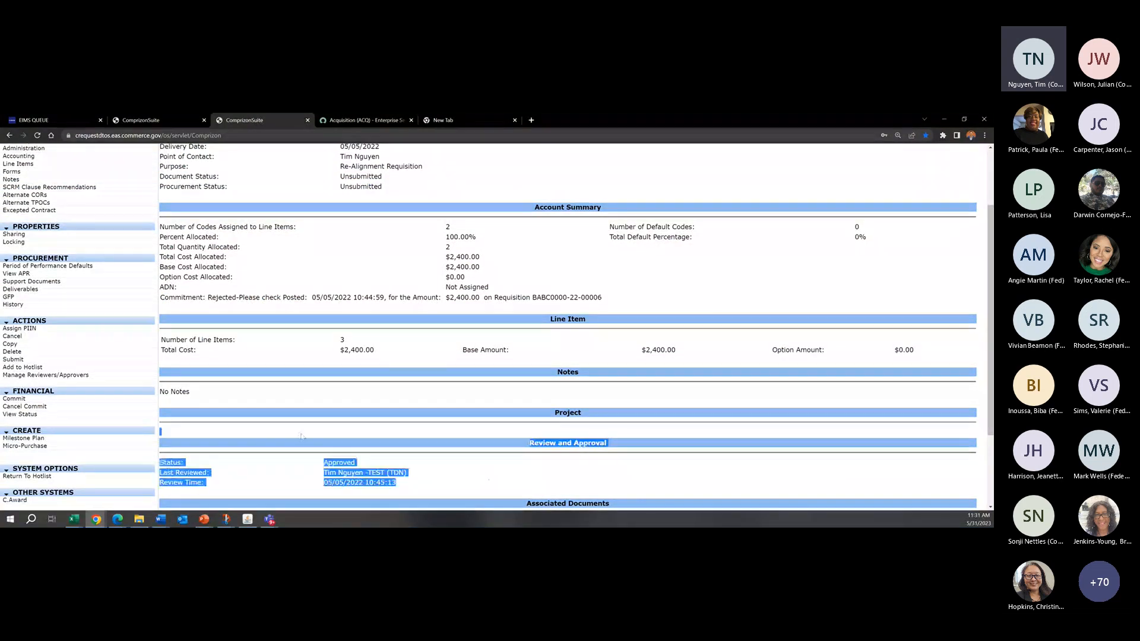
left_click(432, 463)
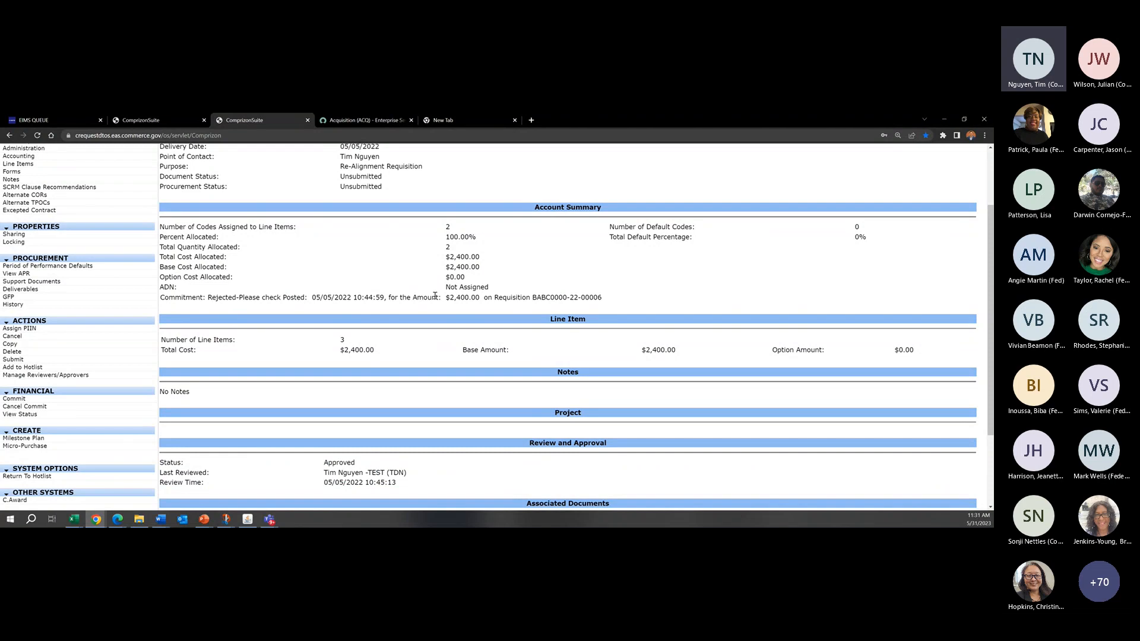
left_click_drag(641, 304, 415, 297)
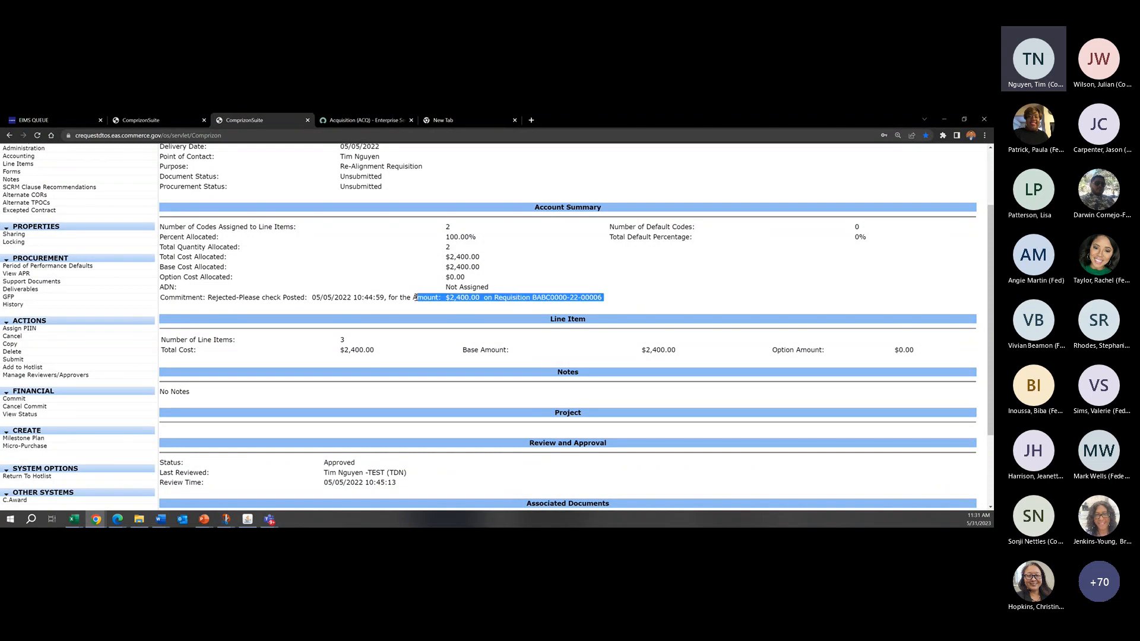
left_click(416, 297)
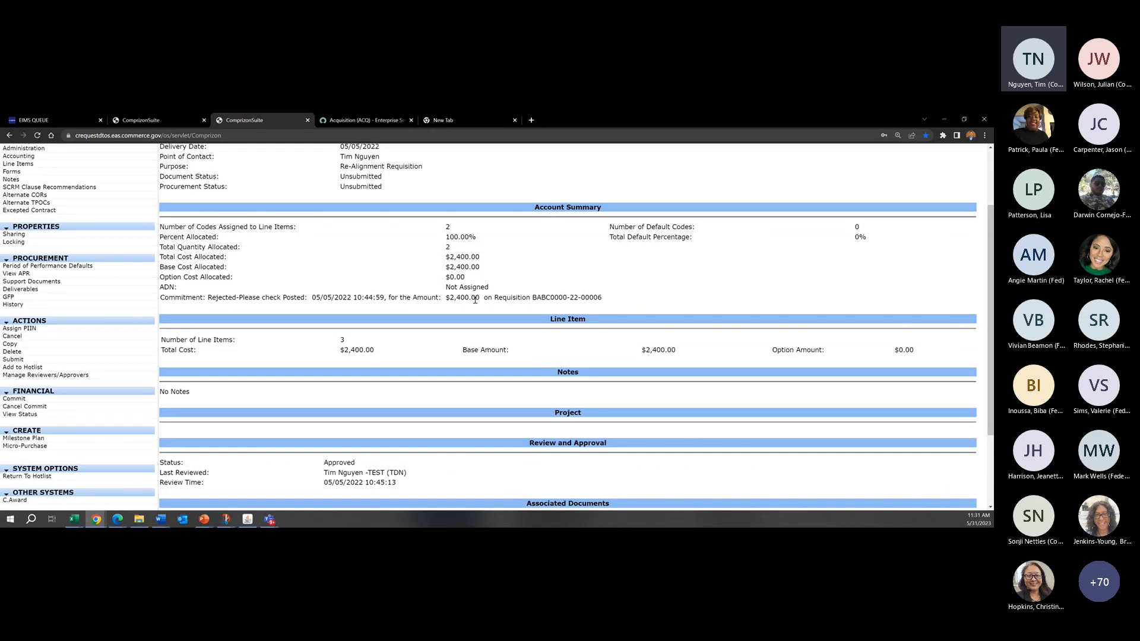
Step: Open the first account code assigned to line item 0001 of Error example
scroll(458, 285, "up", 2)
left_click(27, 250)
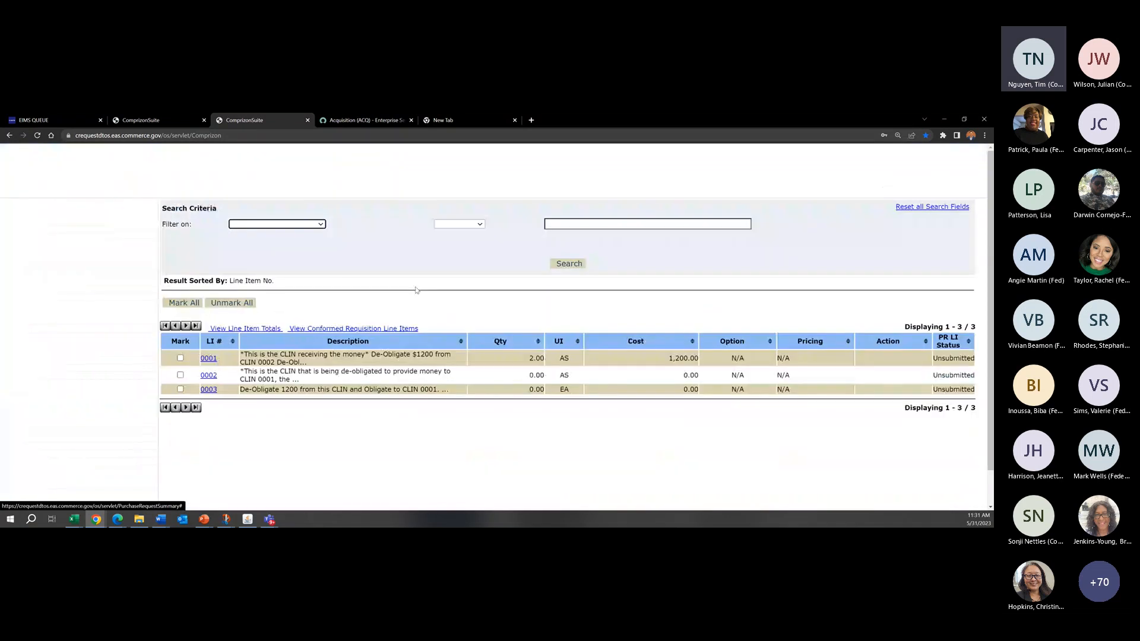
left_click(211, 358)
left_click(144, 238)
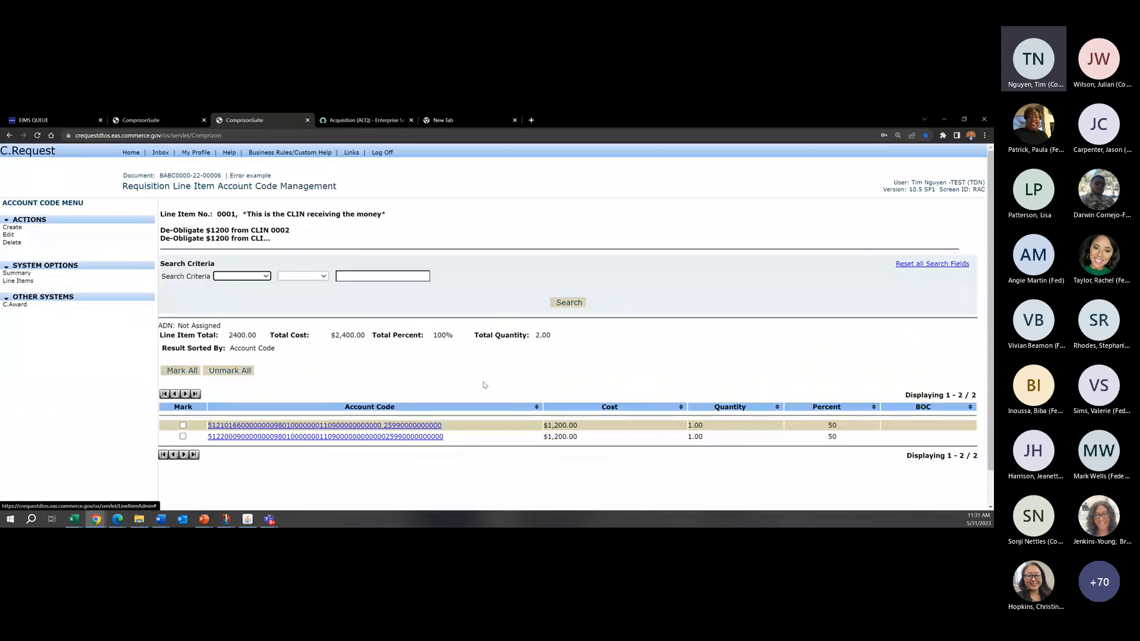
left_click(223, 426)
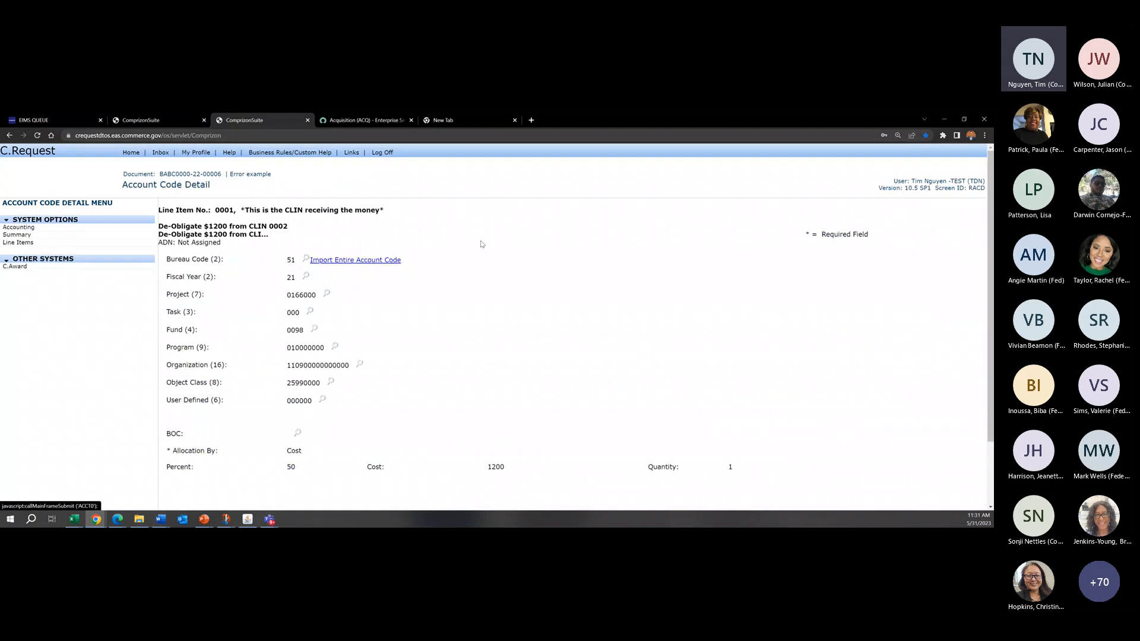
Step: Examine the account code's segments, especially its Fiscal Year and Project values
left_click_drag(287, 278, 168, 285)
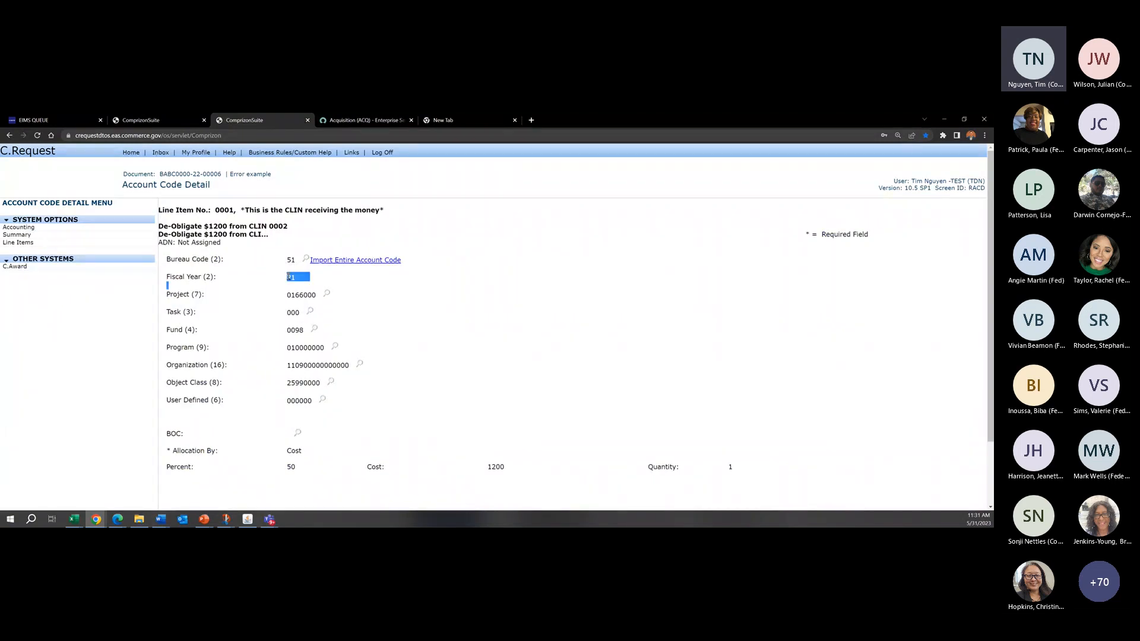
left_click(290, 279)
left_click_drag(296, 278, 287, 280)
left_click(288, 279)
scroll(389, 353, "down", 1)
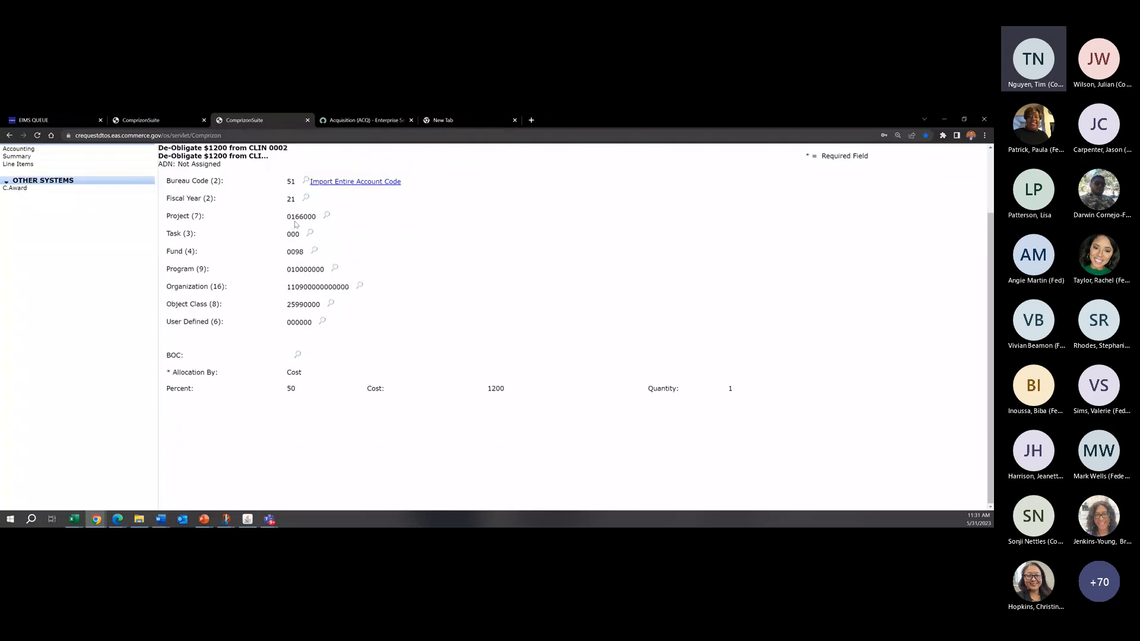
left_click_drag(289, 220, 324, 219)
left_click(456, 277)
scroll(478, 321, "up", 1)
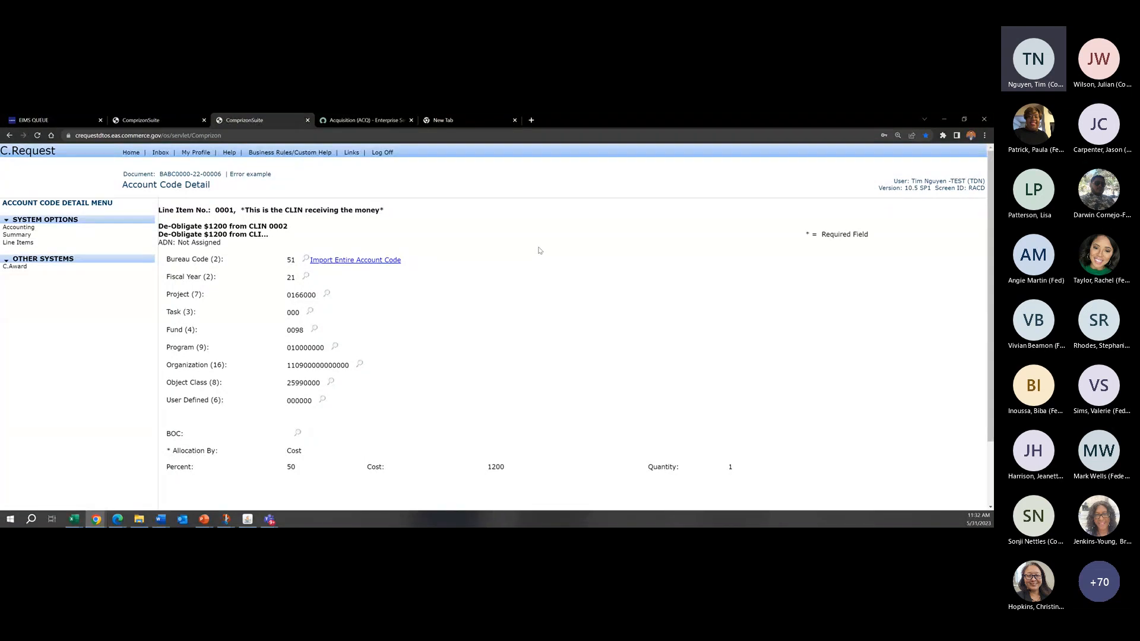
Step: Return to the Error example summary and examine the approval status and last reviewer
left_click(72, 236)
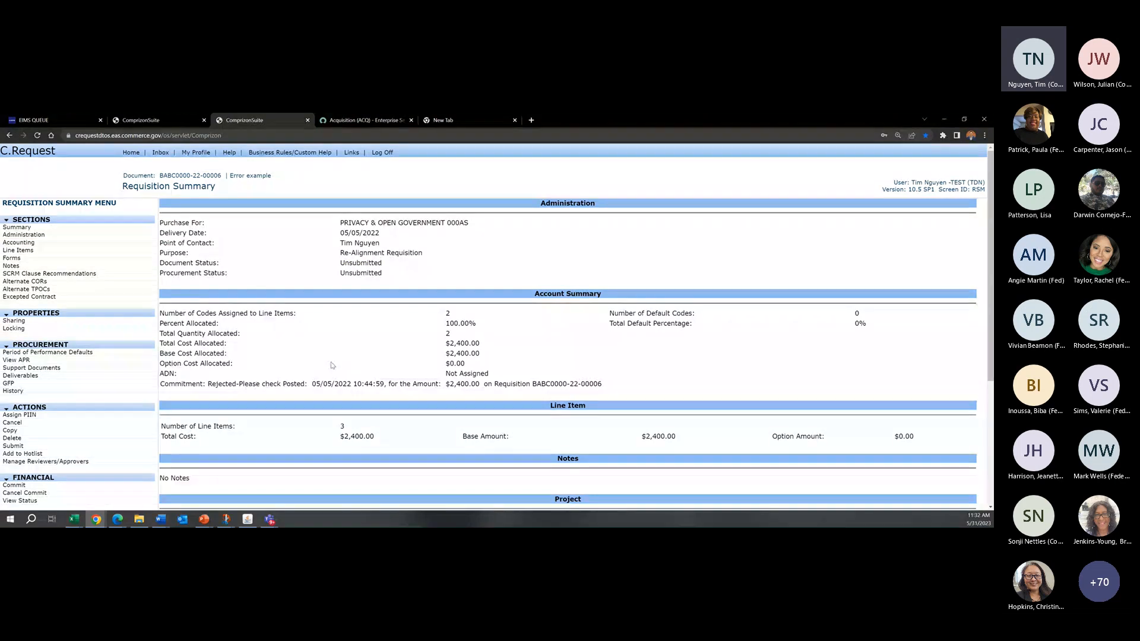
scroll(597, 340, "down", 3)
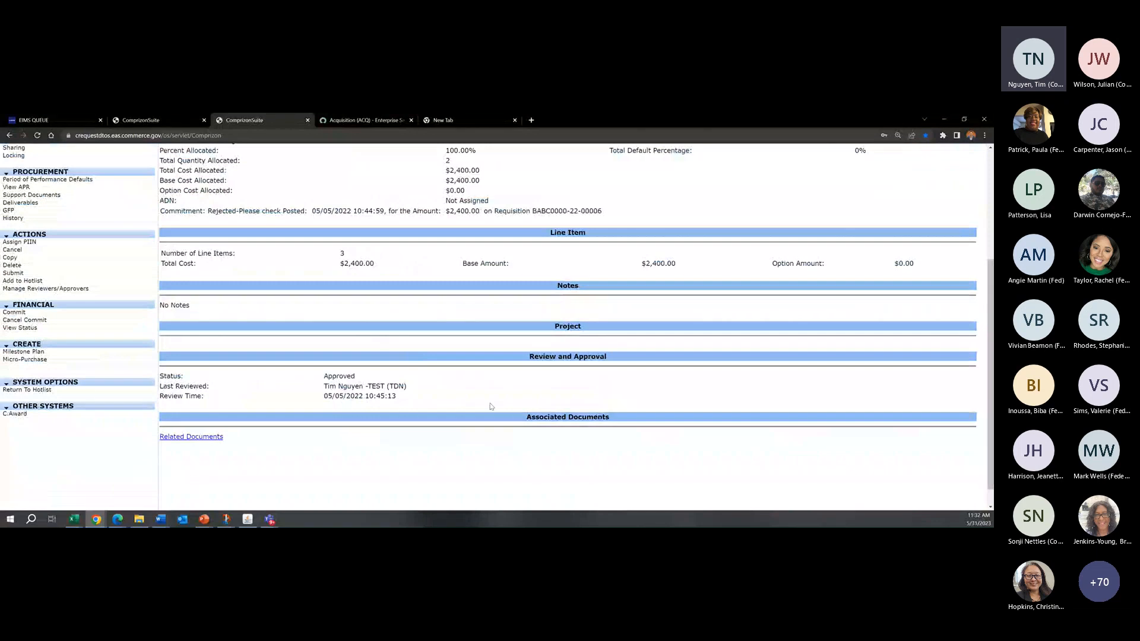
left_click_drag(430, 398, 371, 379)
left_click(423, 381)
scroll(477, 381, "up", 1)
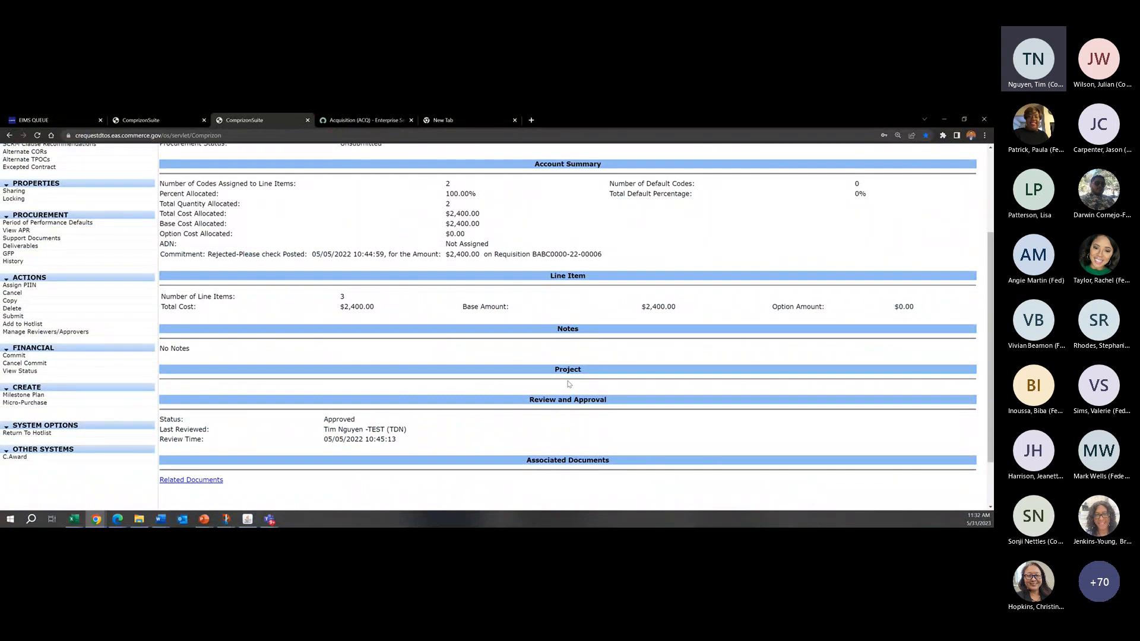
left_click_drag(408, 430, 364, 429)
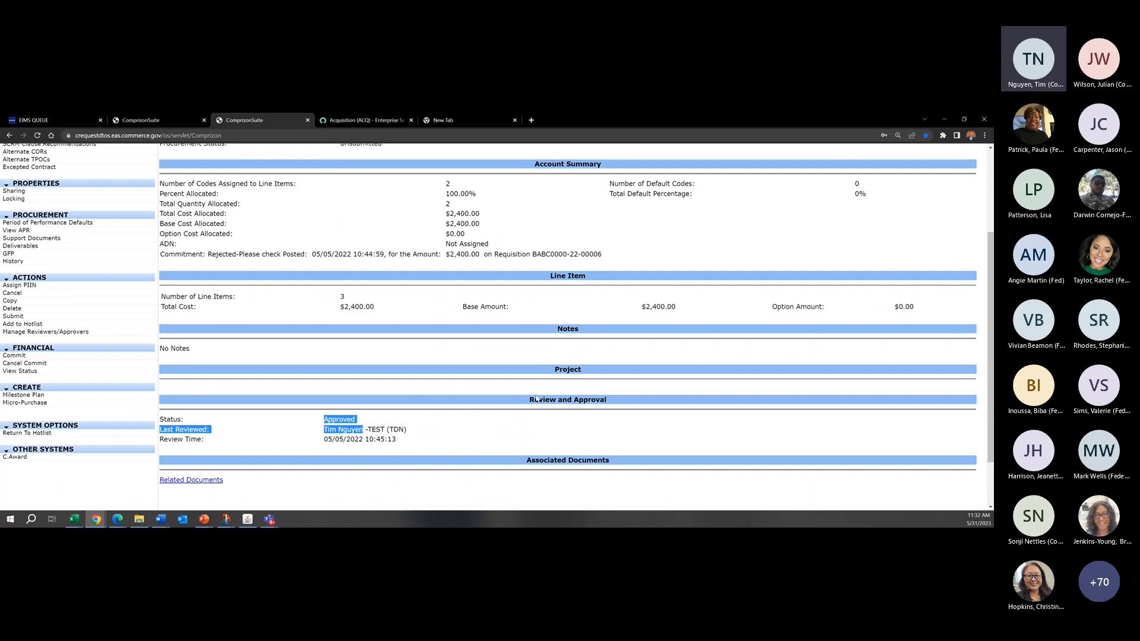
Step: Check the commitment status in the Account Summary of Error example
scroll(537, 398, "up", 3)
scroll(585, 317, "down", 2)
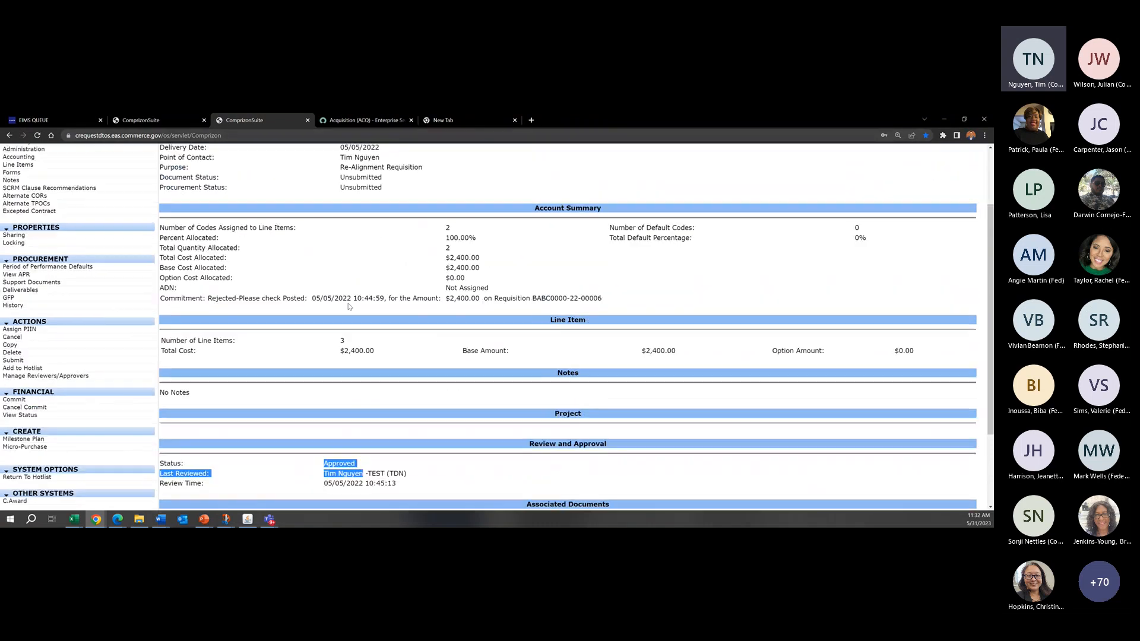
left_click_drag(208, 298, 282, 297)
left_click(296, 298)
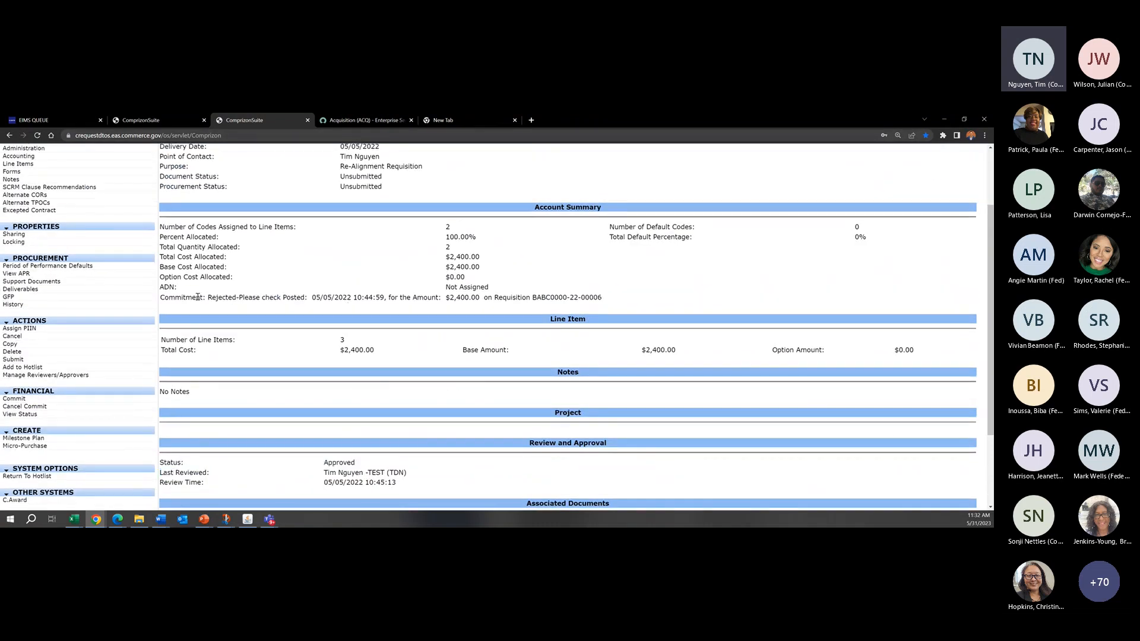
scroll(208, 315, "up", 3)
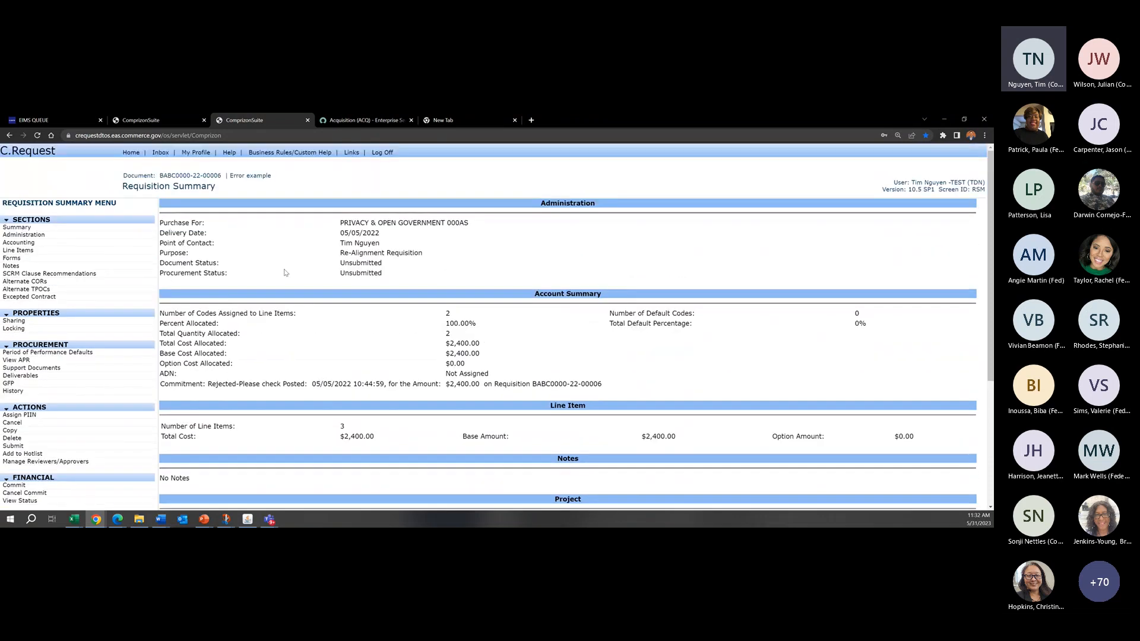
Step: Reload the Error example summary and review its approval details alongside the commitment status
left_click(126, 229)
scroll(231, 386, "down", 3)
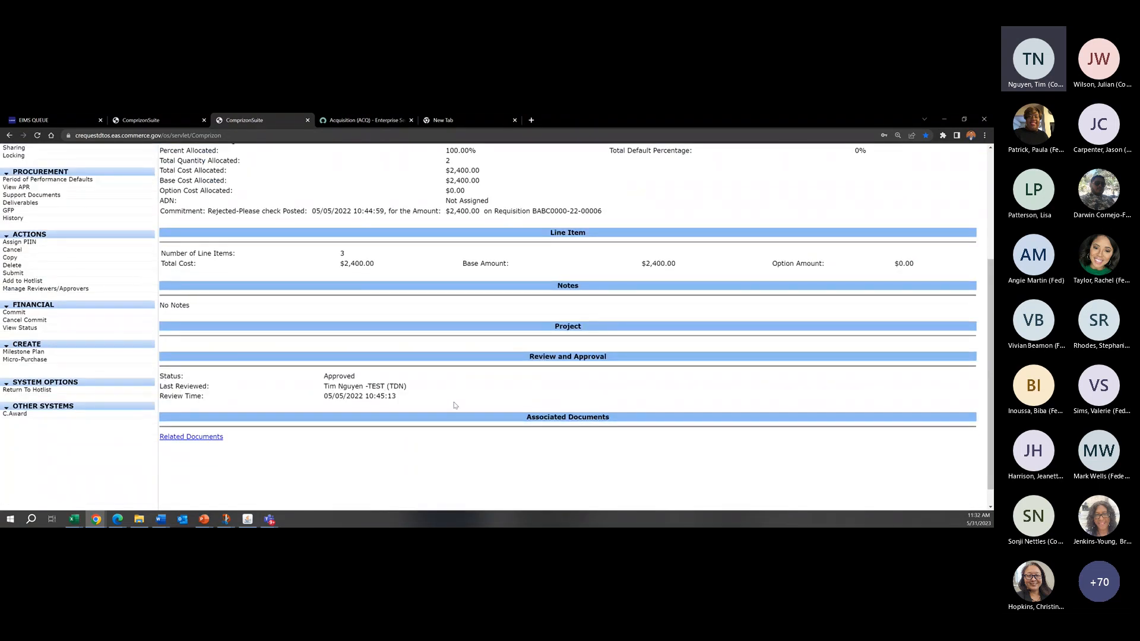
scroll(454, 406, "up", 3)
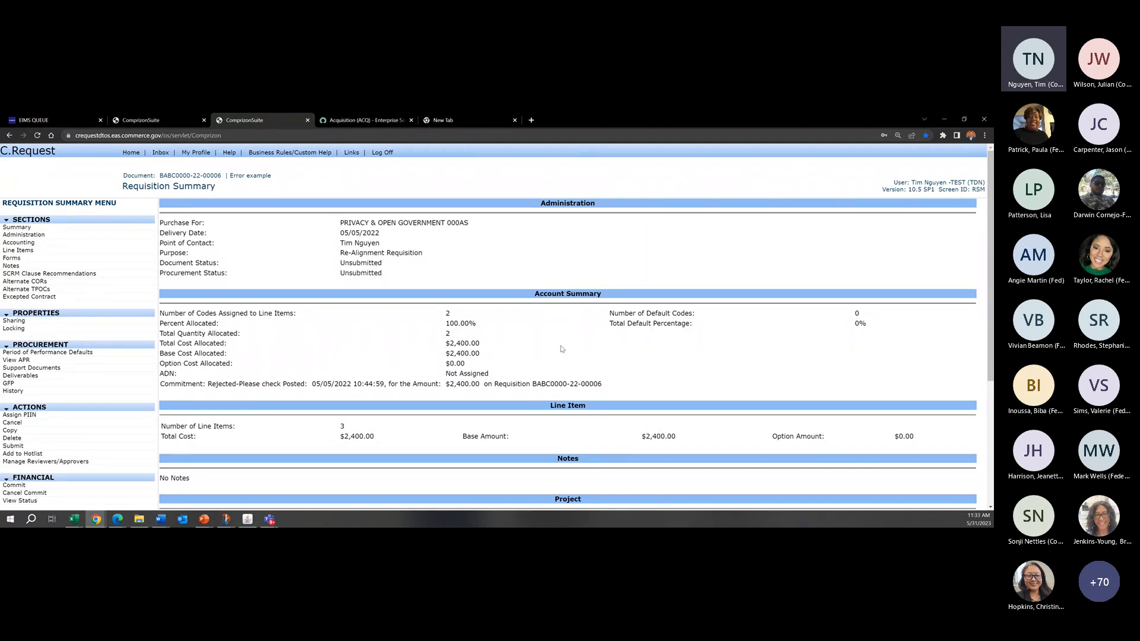
left_click(414, 383)
scroll(571, 389, "down", 3)
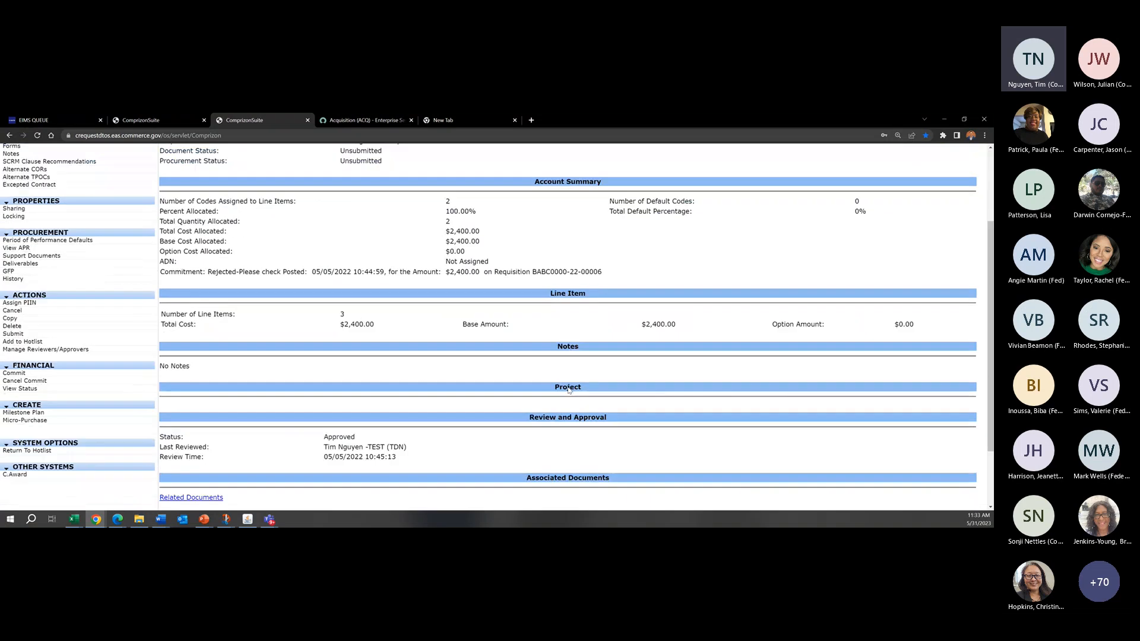
left_click_drag(367, 387, 338, 378)
left_click(328, 376)
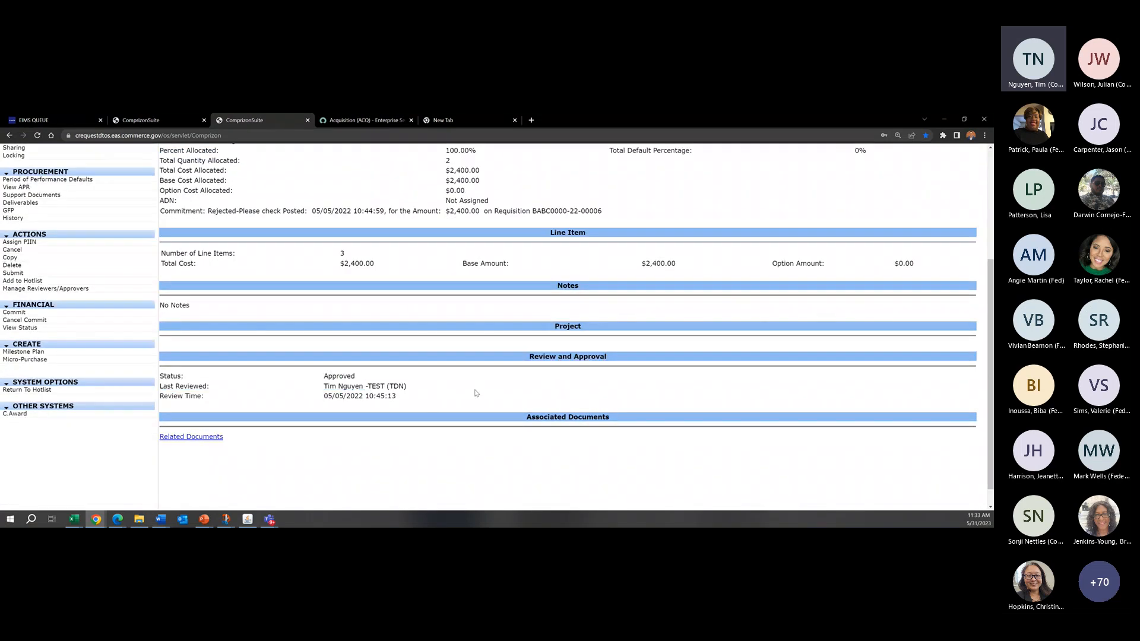
scroll(473, 394, "up", 3)
left_click_drag(207, 384, 268, 385)
left_click(268, 386)
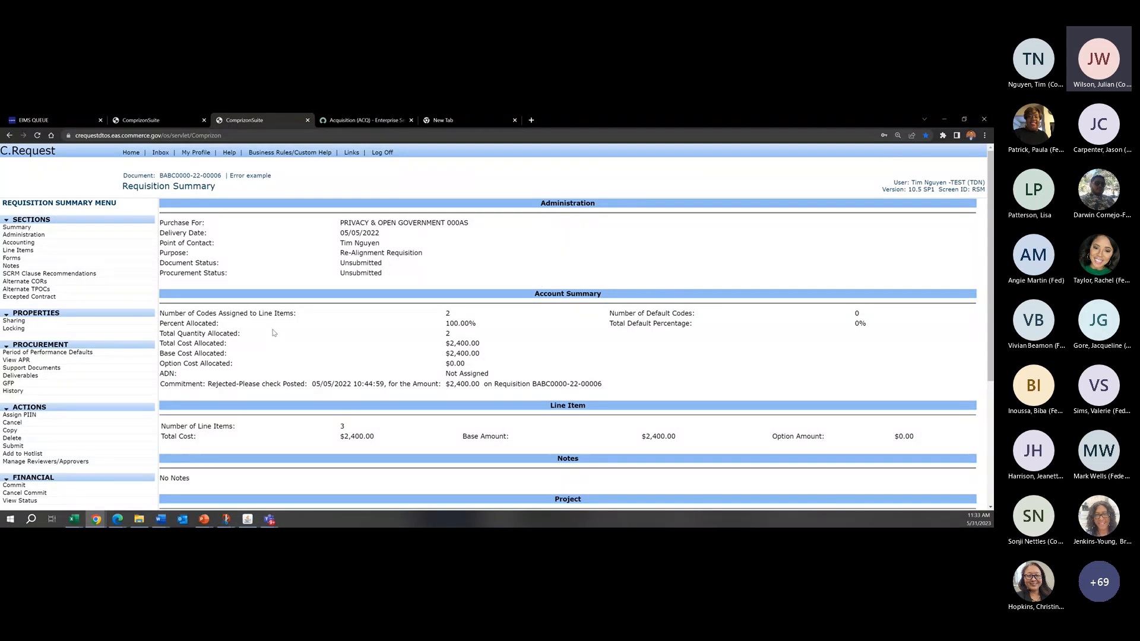
Step: View the financial status of Error example and open the transaction message for its commitment
scroll(274, 333, "down", 3)
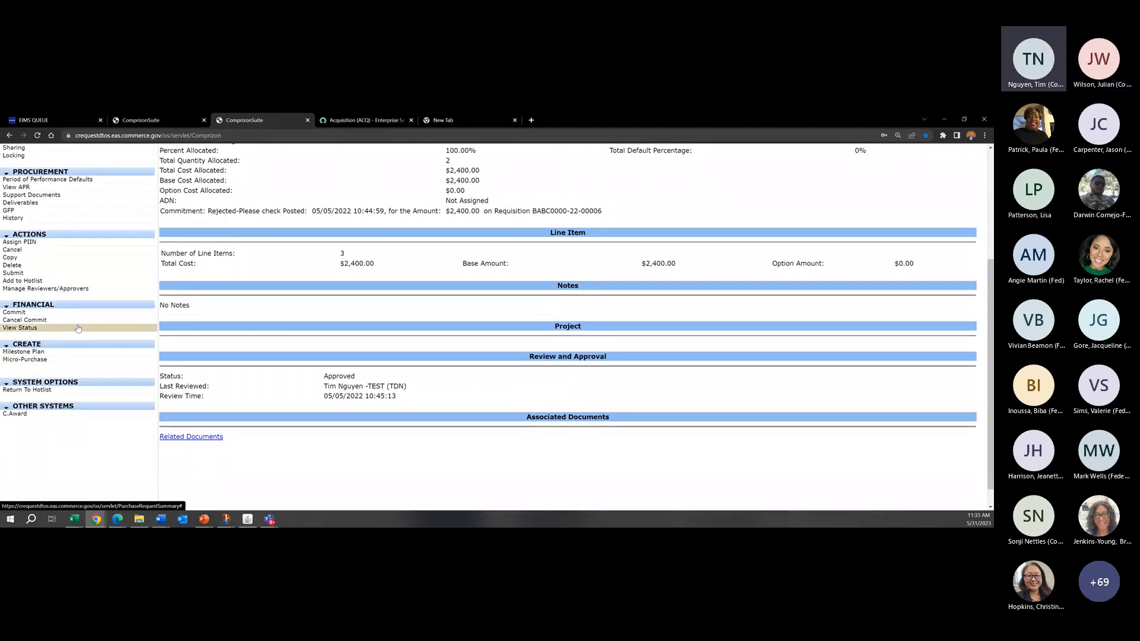
left_click(78, 329)
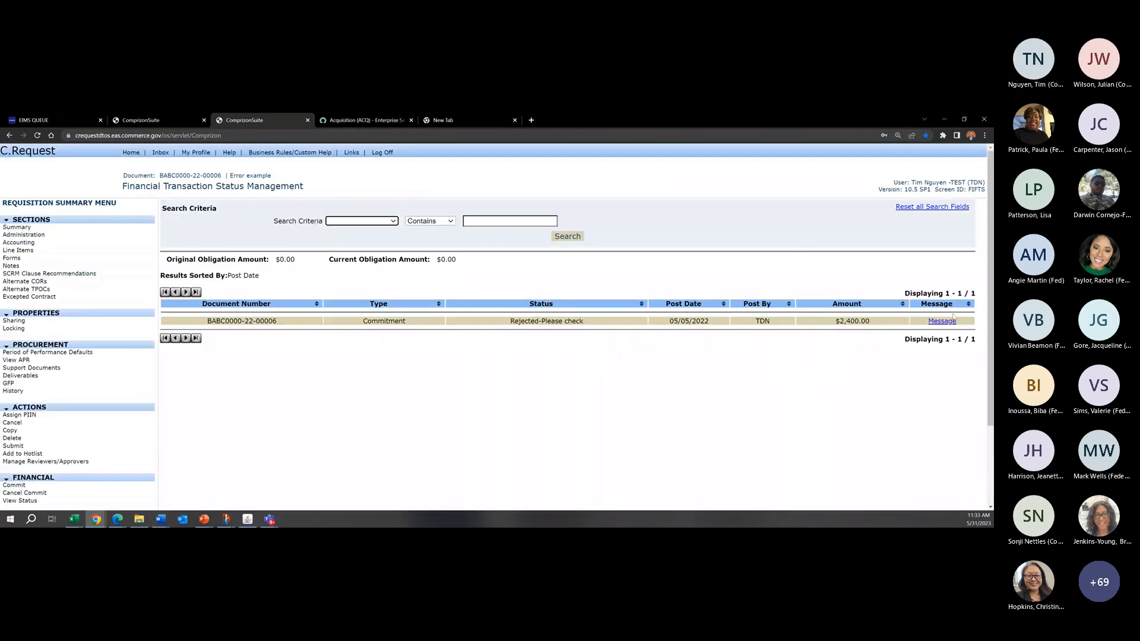
left_click_drag(128, 186, 256, 188)
left_click(273, 189)
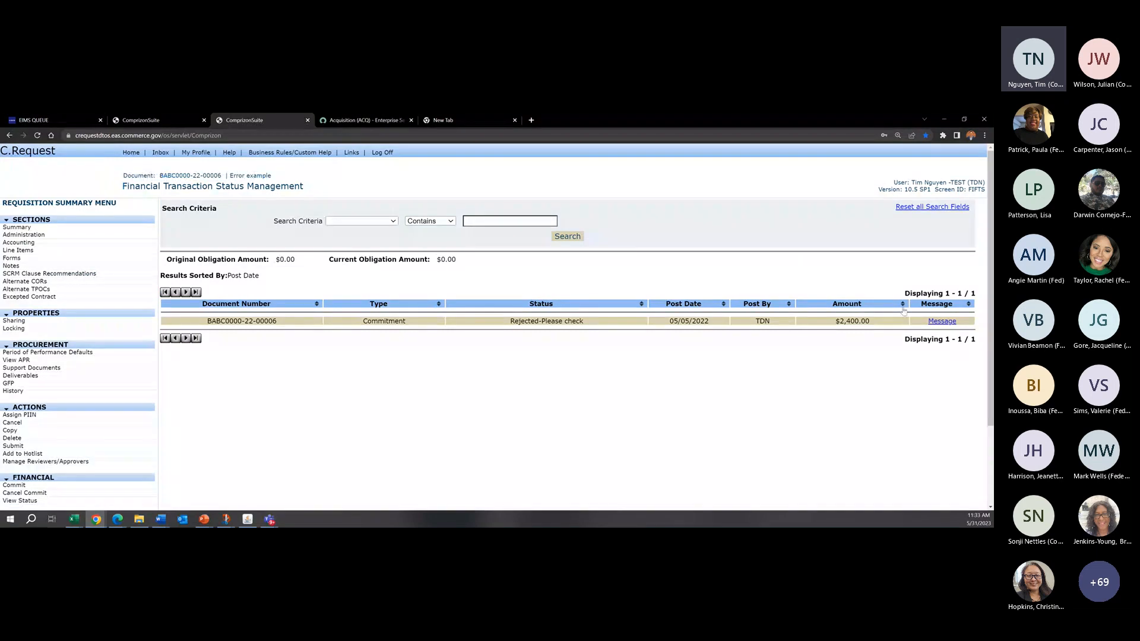
left_click(949, 322)
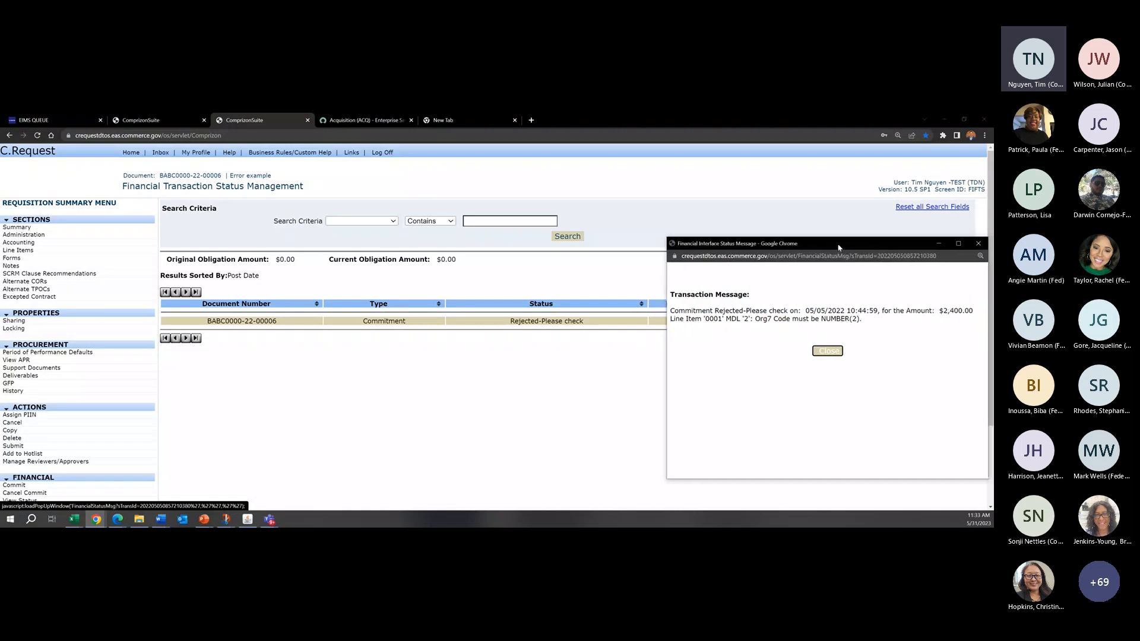
Step: Move the transaction message window clear of the status list and read its error line for line item 0001
left_click_drag(838, 248, 552, 240)
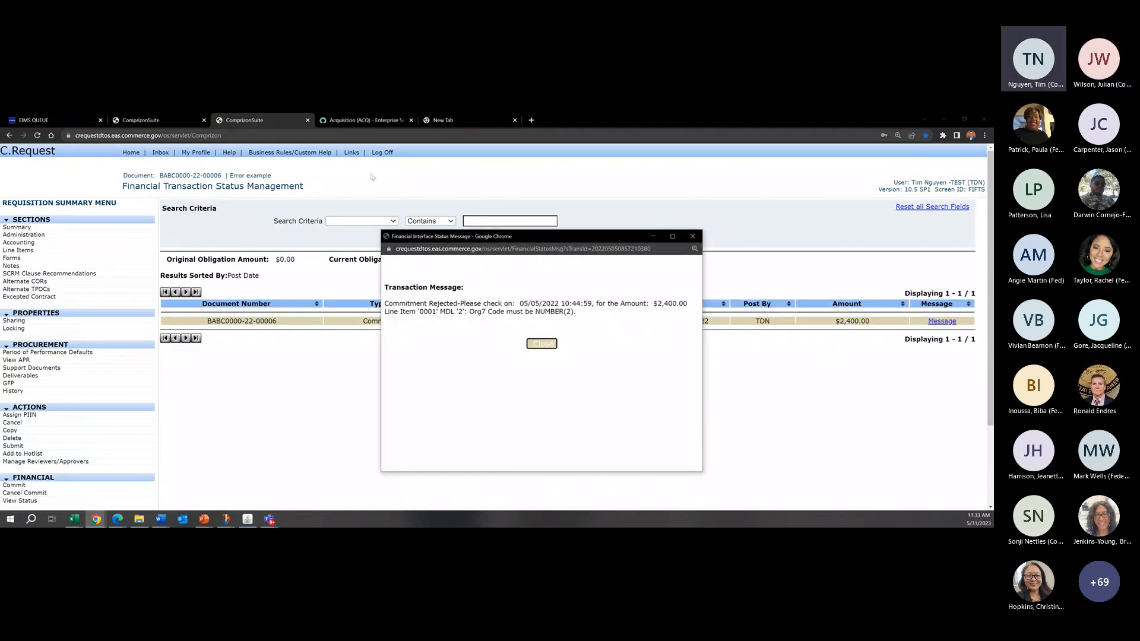
left_click_drag(559, 232, 492, 222)
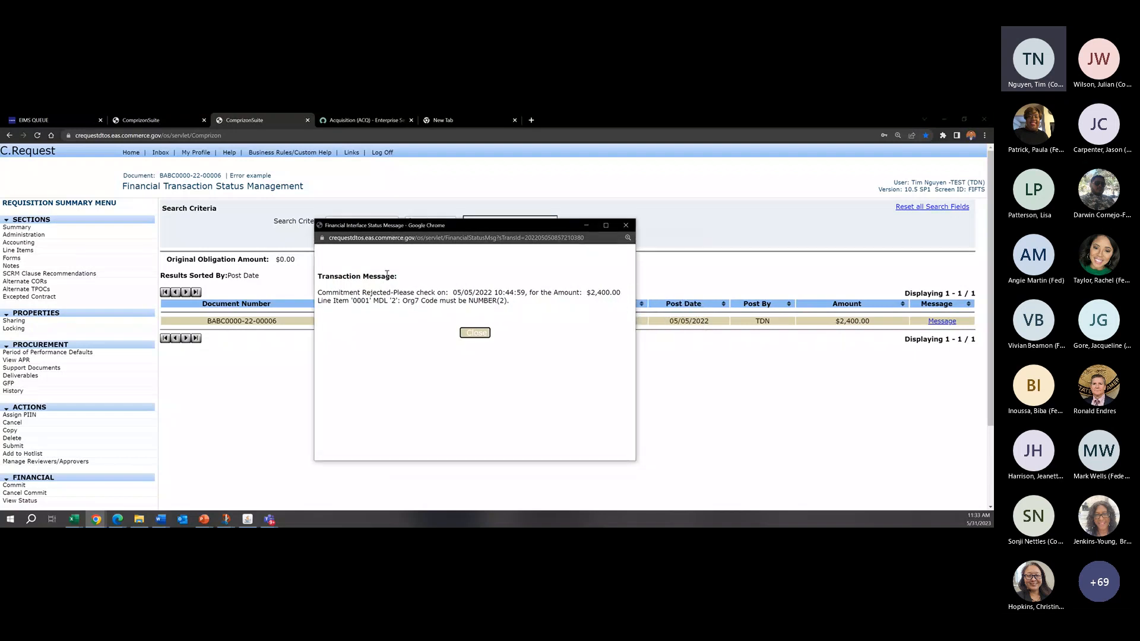
left_click_drag(386, 276, 526, 293)
left_click(526, 292)
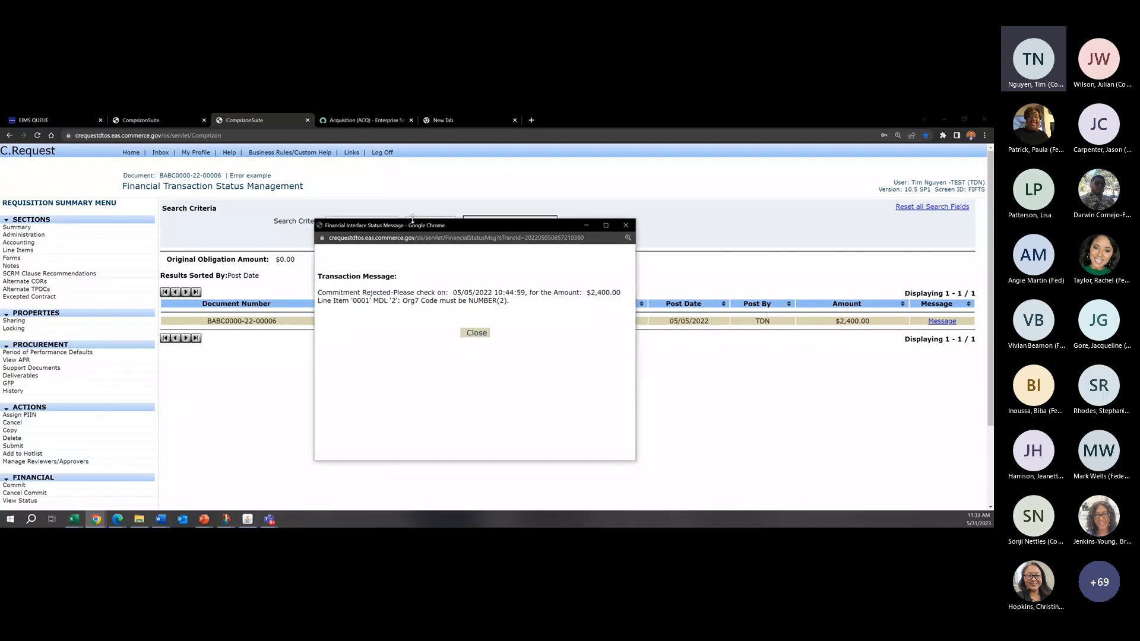
left_click_drag(412, 222, 545, 201)
scroll(56, 418, "down", 2)
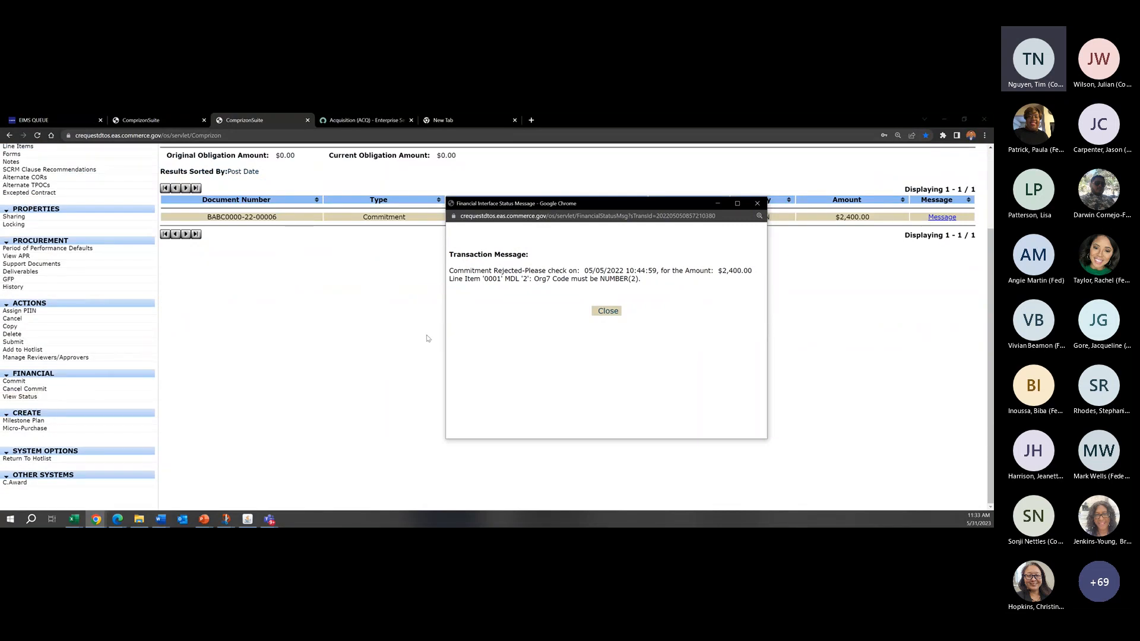
scroll(428, 339, "up", 2)
left_click_drag(594, 211, 579, 349)
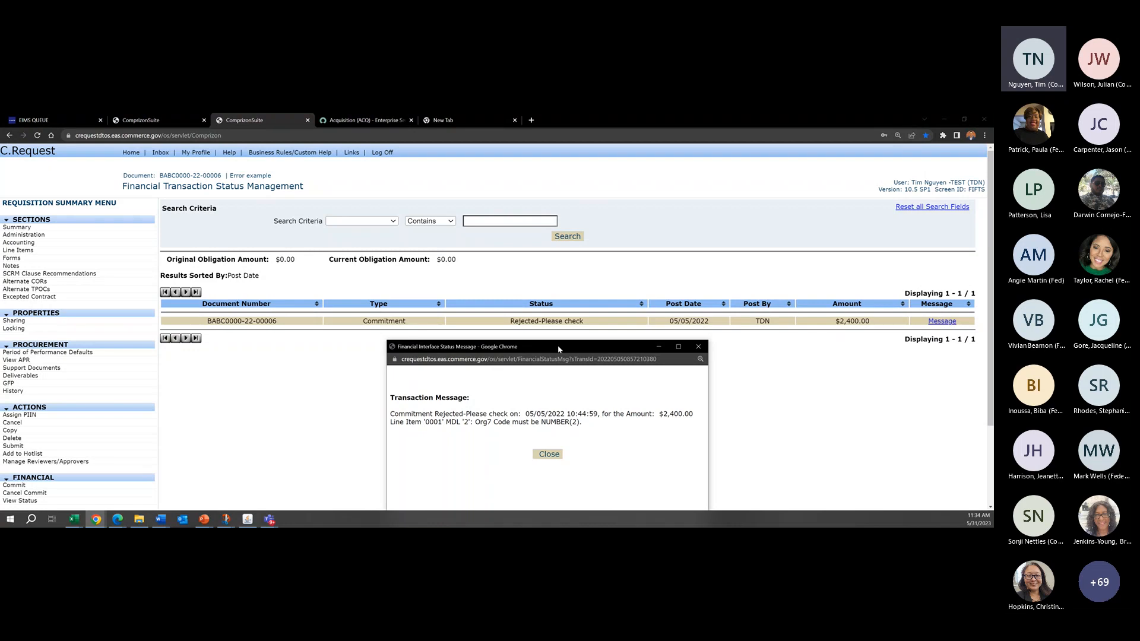
left_click_drag(559, 349, 553, 243)
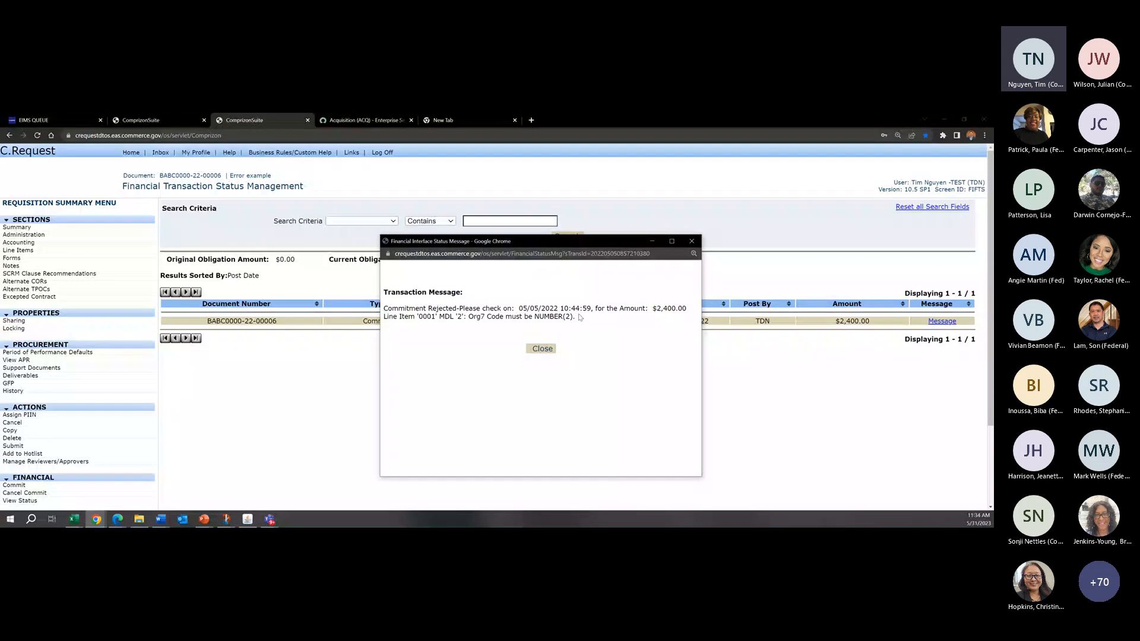
left_click_drag(579, 317, 498, 316)
left_click(600, 319)
left_click(498, 316)
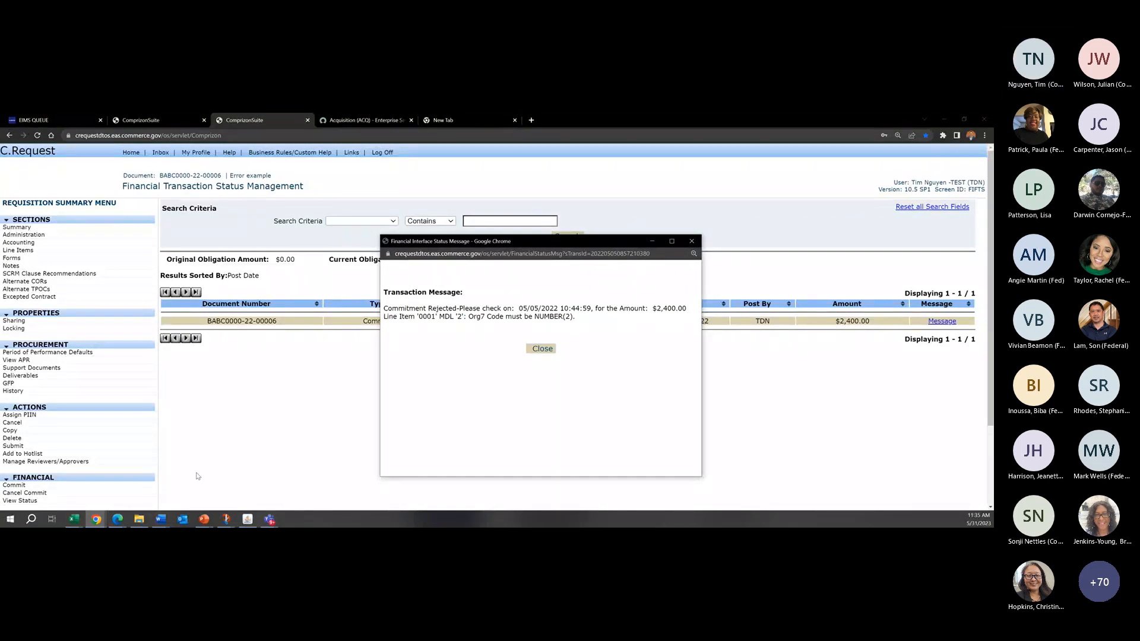
Step: Switch to PowerPoint to check the C.Request Training 30May2023 agenda, and return to the browser to glance at the C.Request Guide article
mouse_move(212, 521)
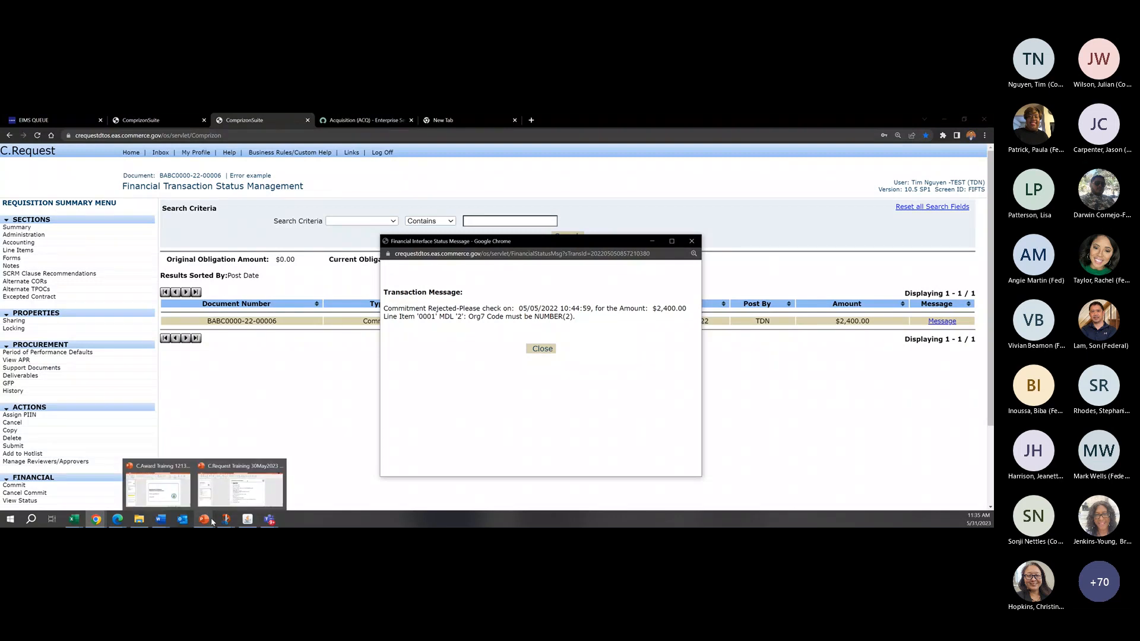
left_click(241, 486)
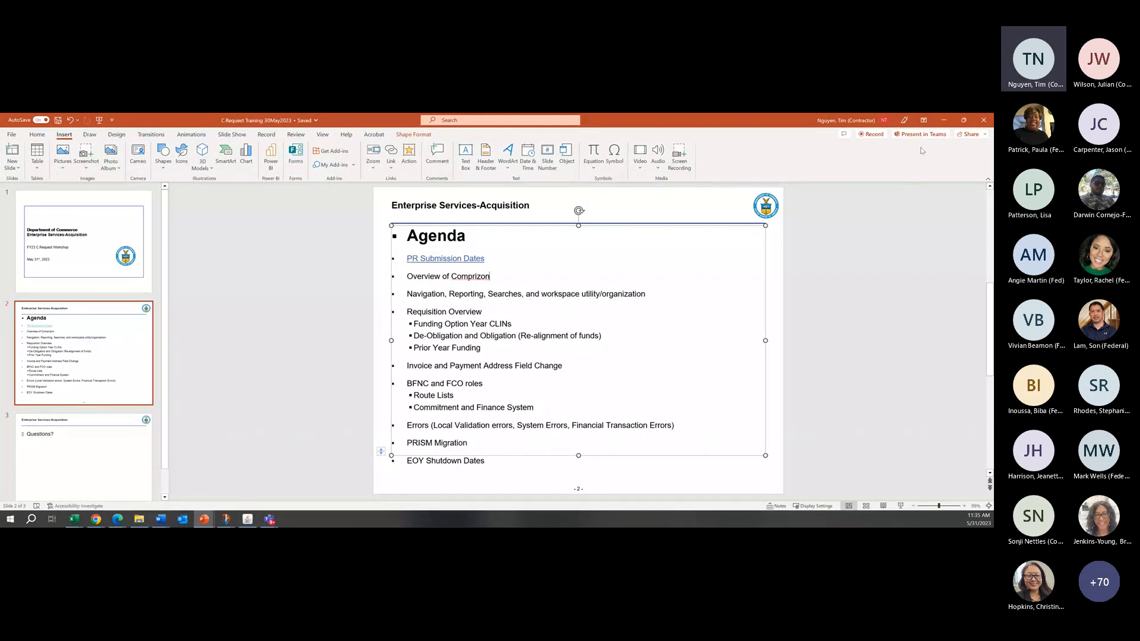
left_click(943, 121)
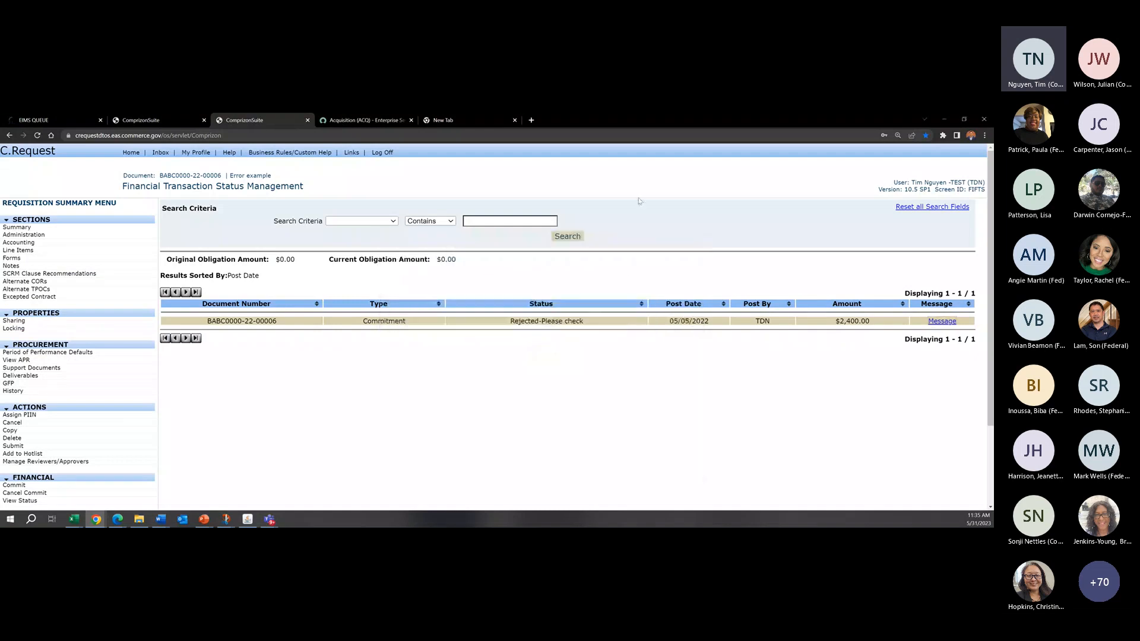
left_click(334, 123)
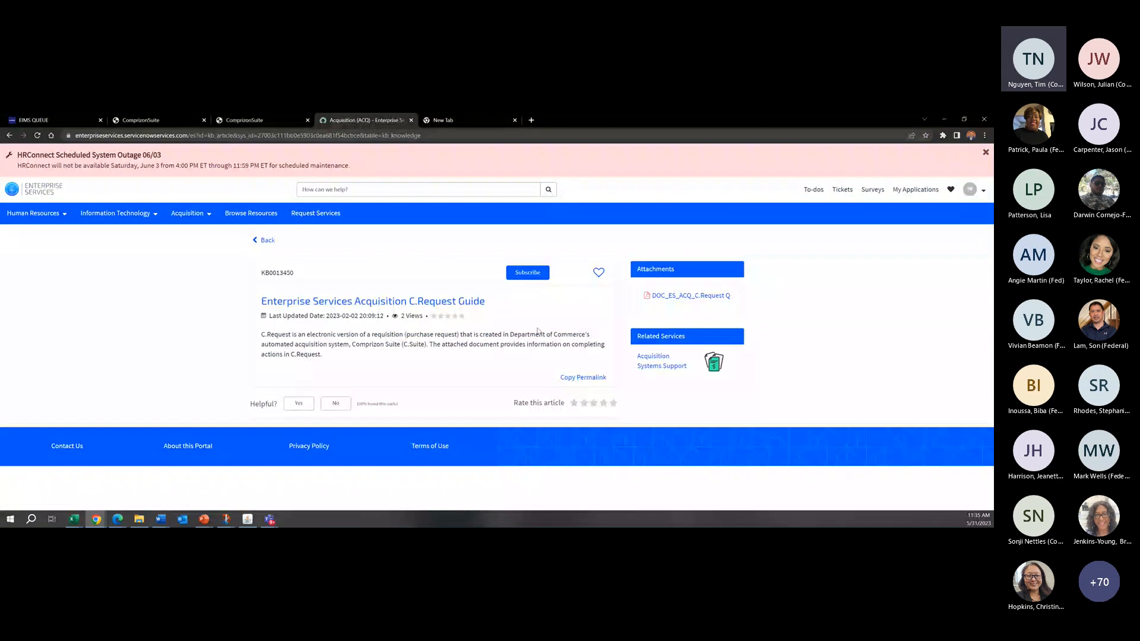
left_click(263, 120)
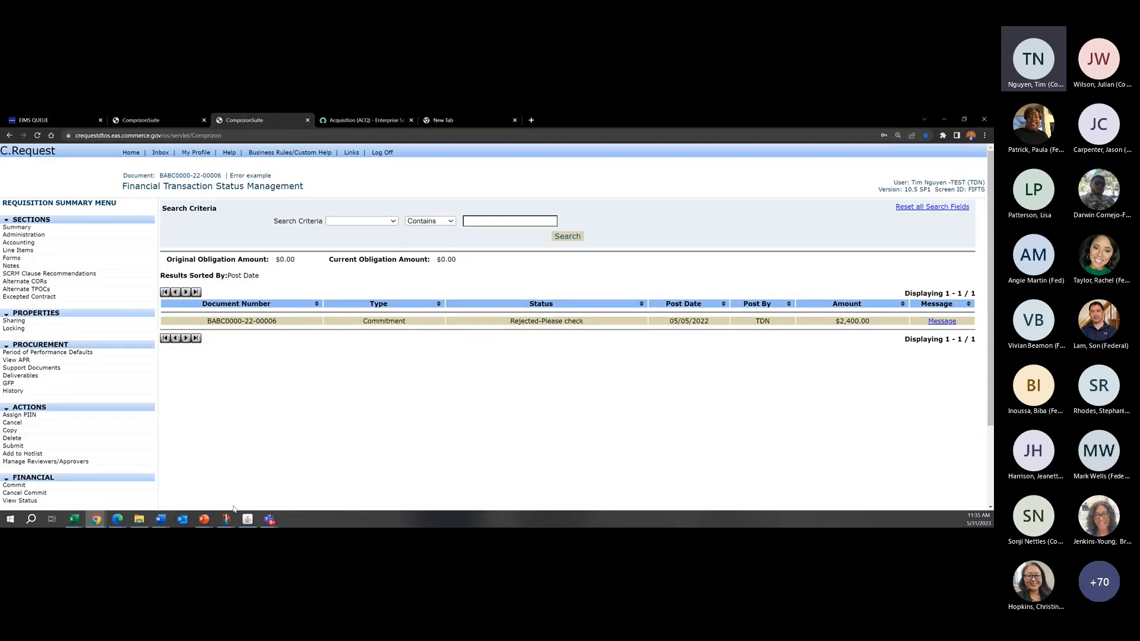
Step: Look through the slides of the C.Award Training 12132022 presentation in PowerPoint, from the common error examples to the UEI Issue slide
left_click(205, 520)
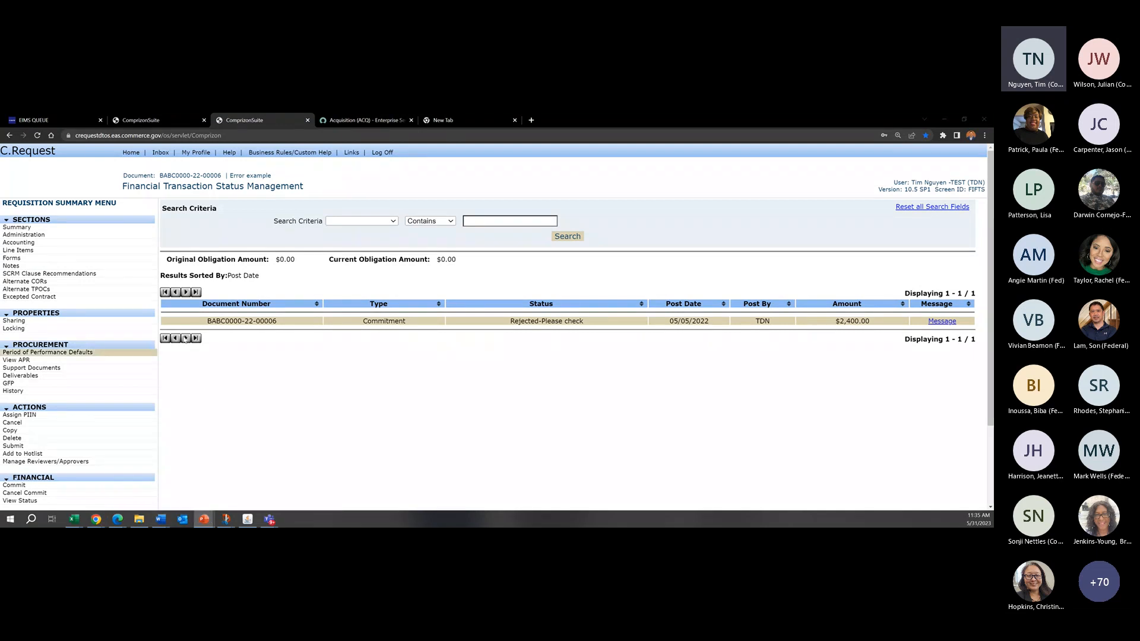
left_click_drag(993, 229, 384, 218)
double_click(385, 218)
scroll(76, 335, "down", 8)
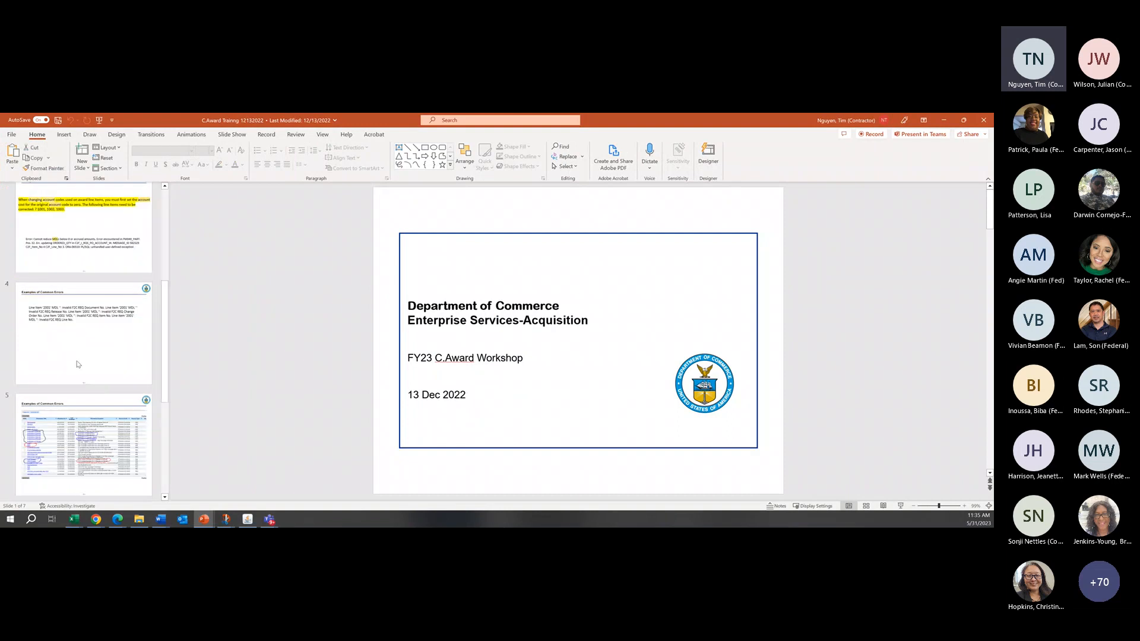
left_click(76, 335)
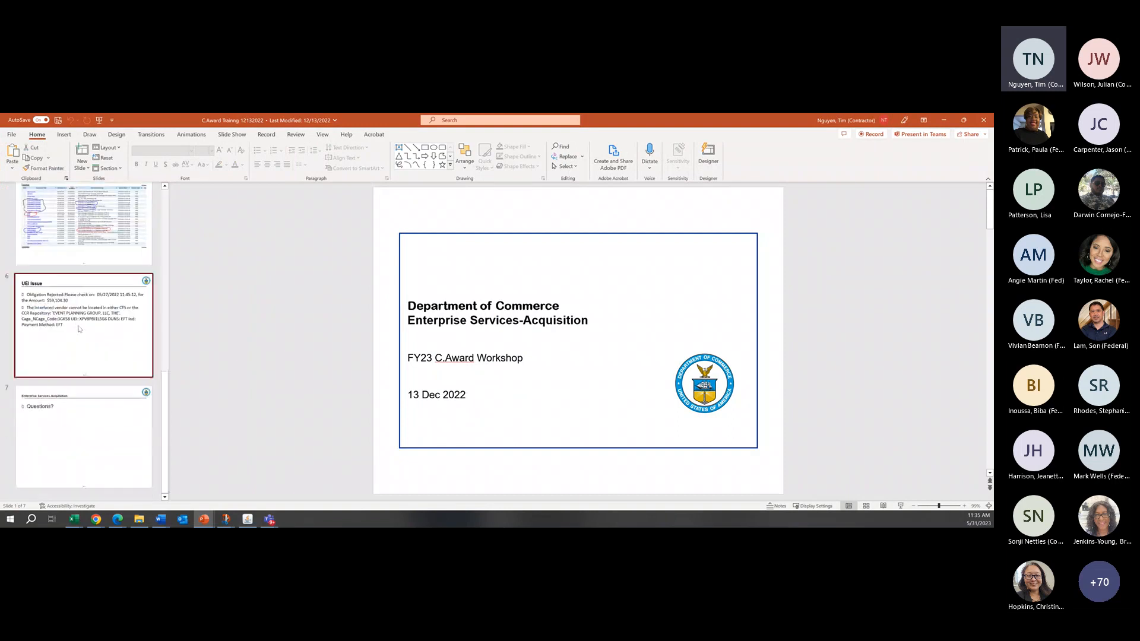
left_click(77, 390)
scroll(78, 391, "up", 6)
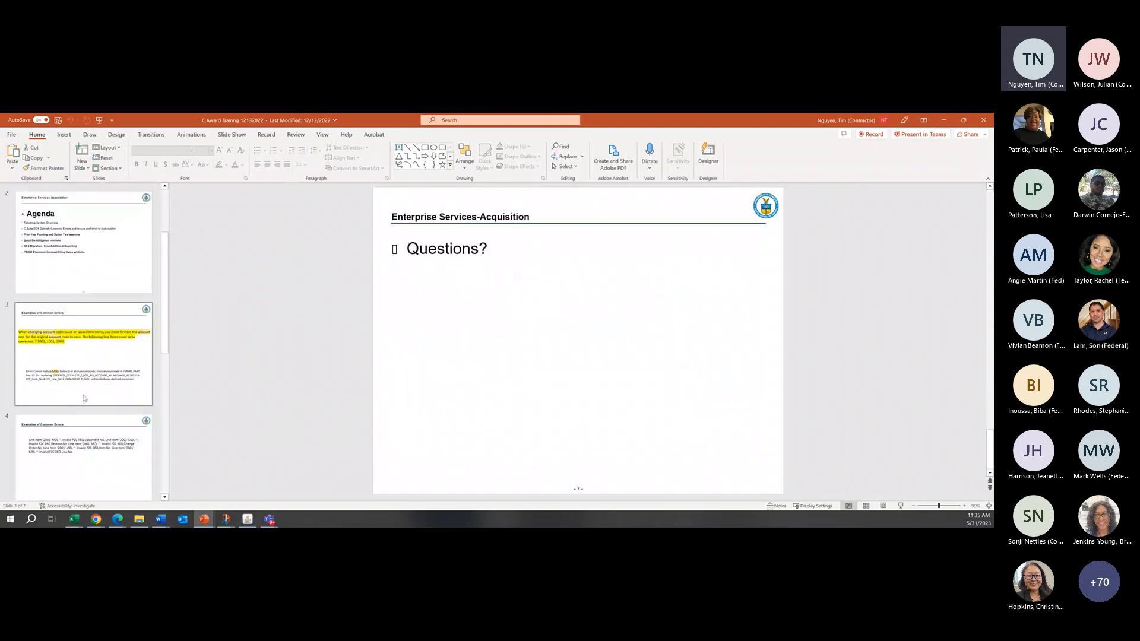
scroll(75, 383, "up", 2)
scroll(80, 380, "down", 4)
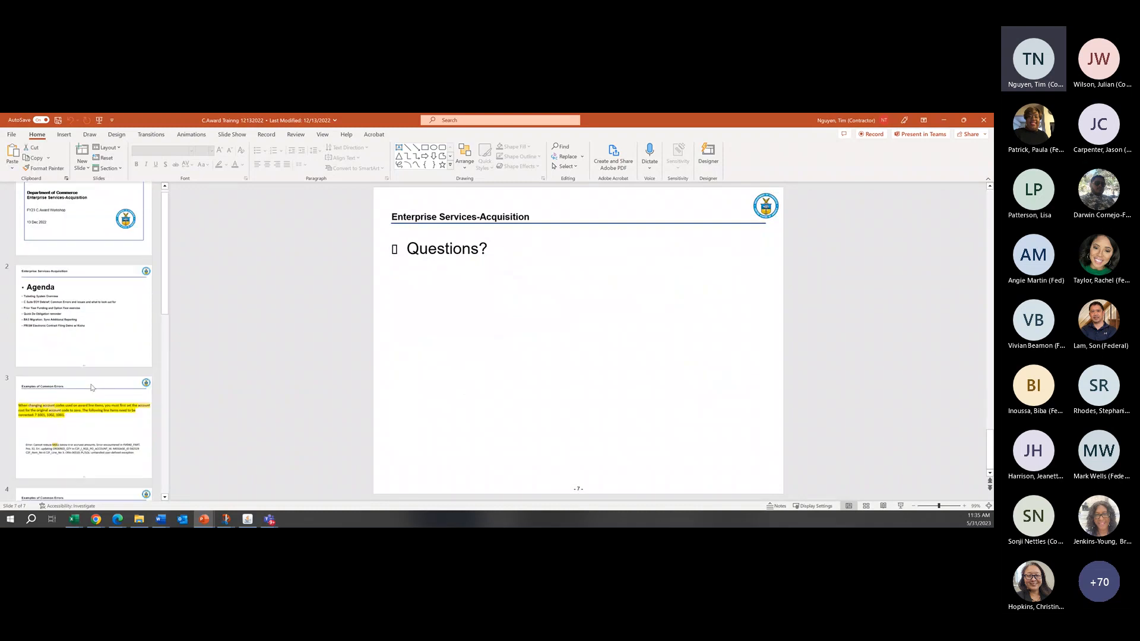
scroll(103, 395, "down", 4)
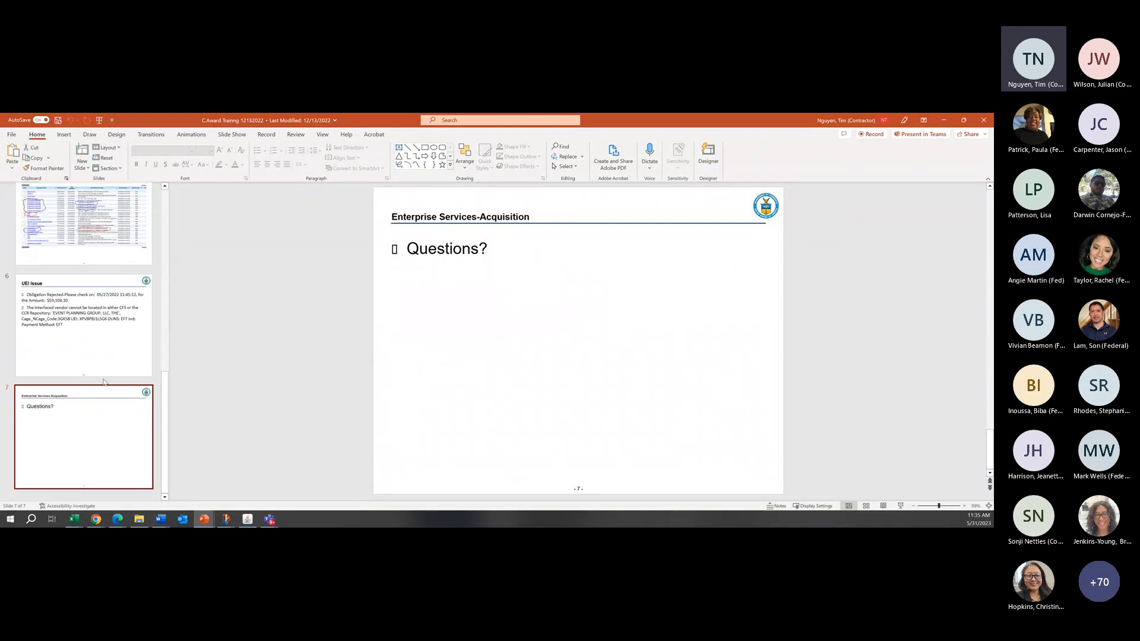
scroll(107, 392, "up", 6)
scroll(109, 392, "up", 2)
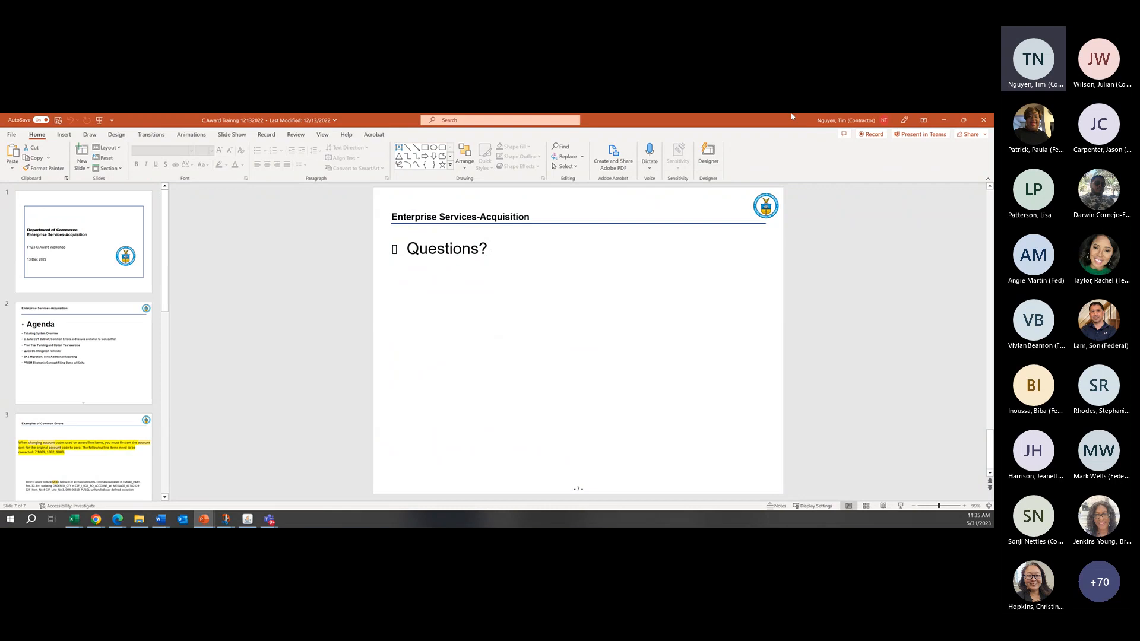
left_click(946, 121)
Step: Open the recent presentation C.Award Training 06012023 in PowerPoint and display its FY2023 EOY Shutdown Dates slide
right_click(205, 519)
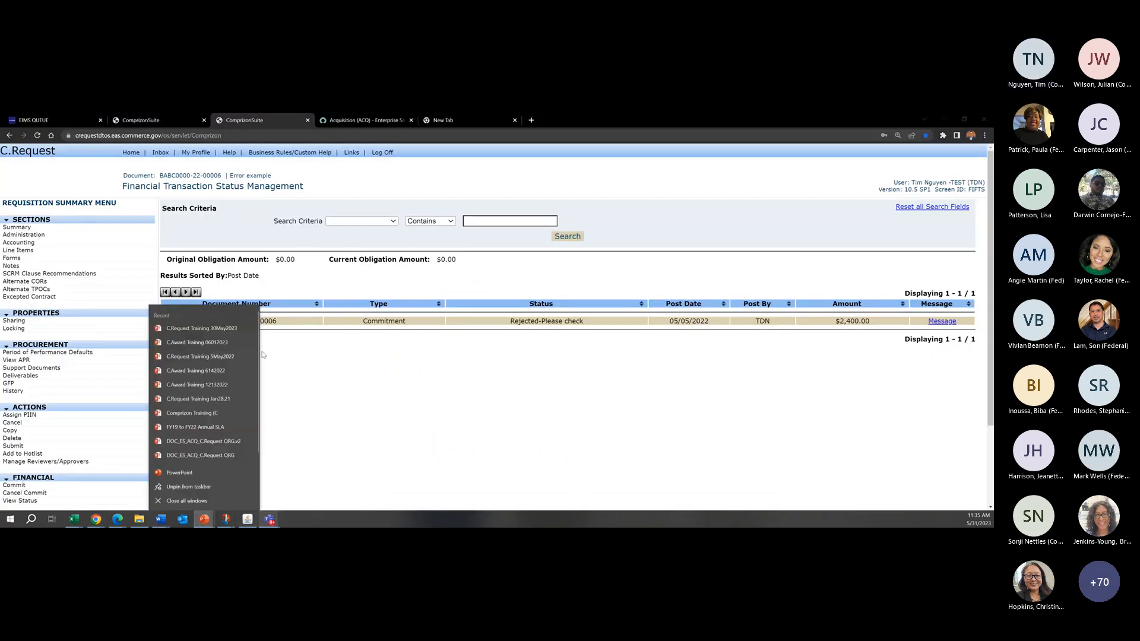
left_click(221, 345)
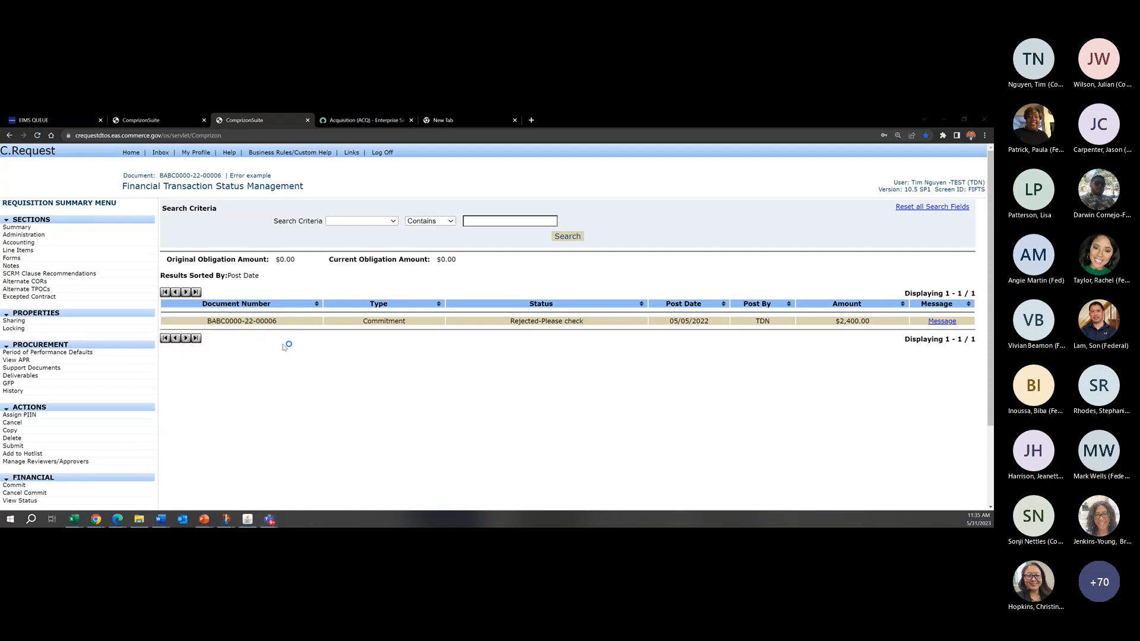
left_click(794, 410)
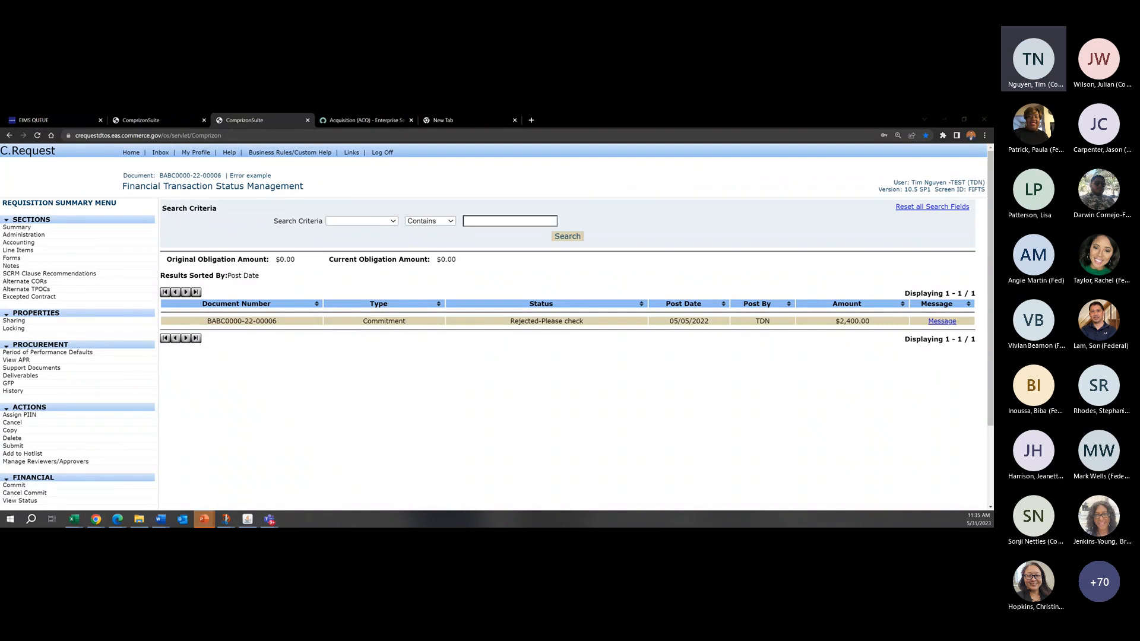
key("alt+Tab")
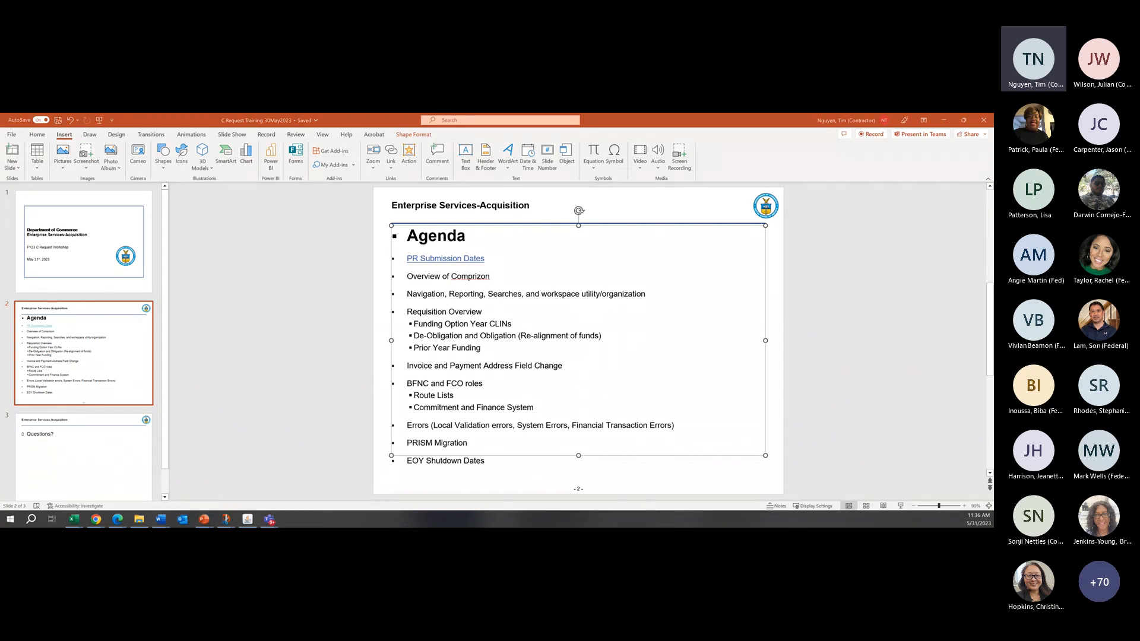
key("alt+Tab")
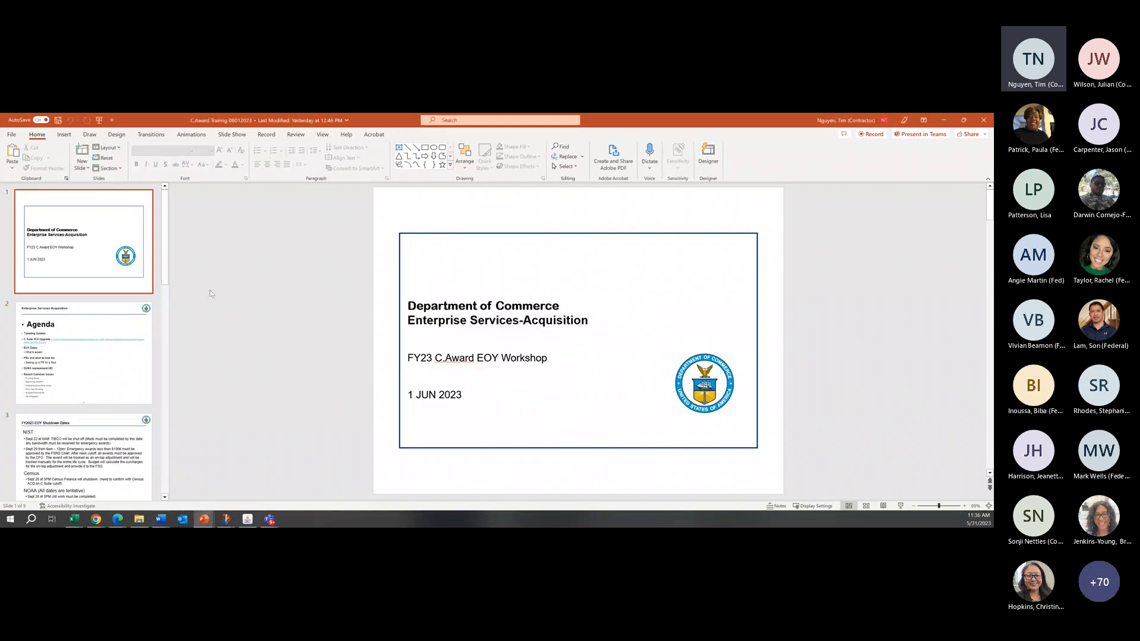
scroll(126, 420, "down", 3)
left_click(89, 279)
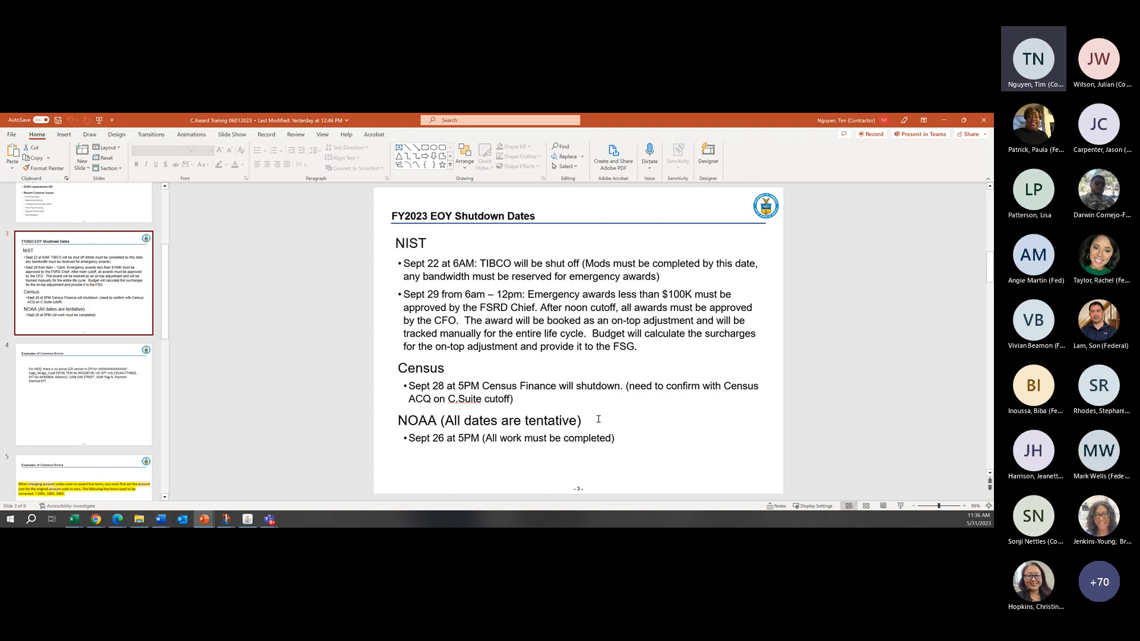
Step: Highlight the heading "NOAA (All dates are tentative)" in yellow on the FY2023 EOY Shutdown Dates slide
left_click_drag(599, 419, 415, 425)
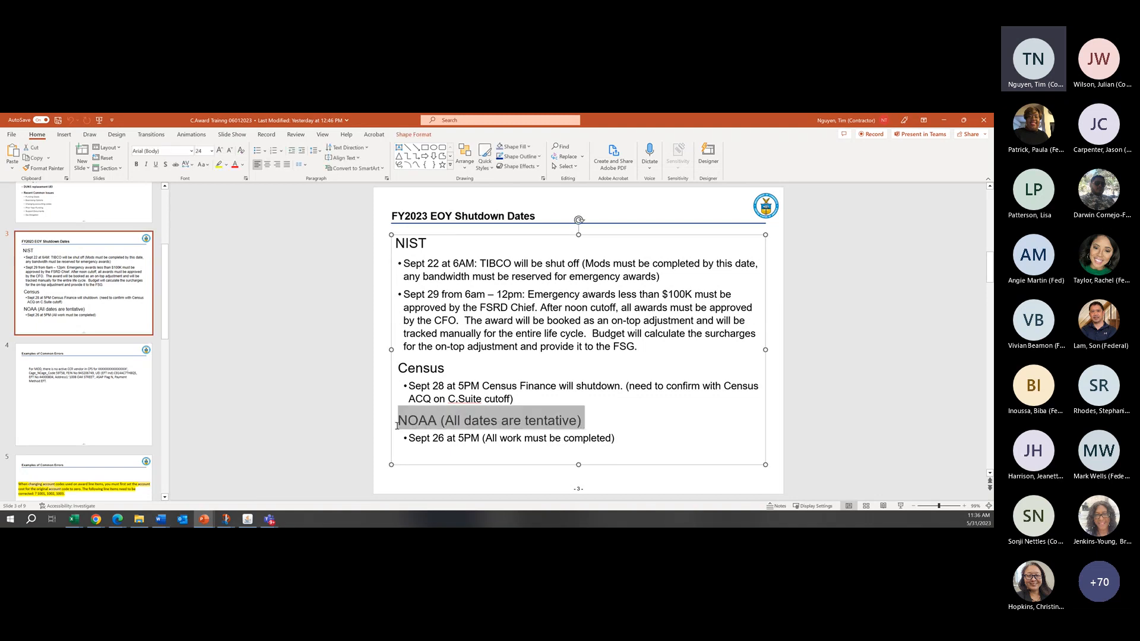
left_click(218, 165)
left_click(637, 420)
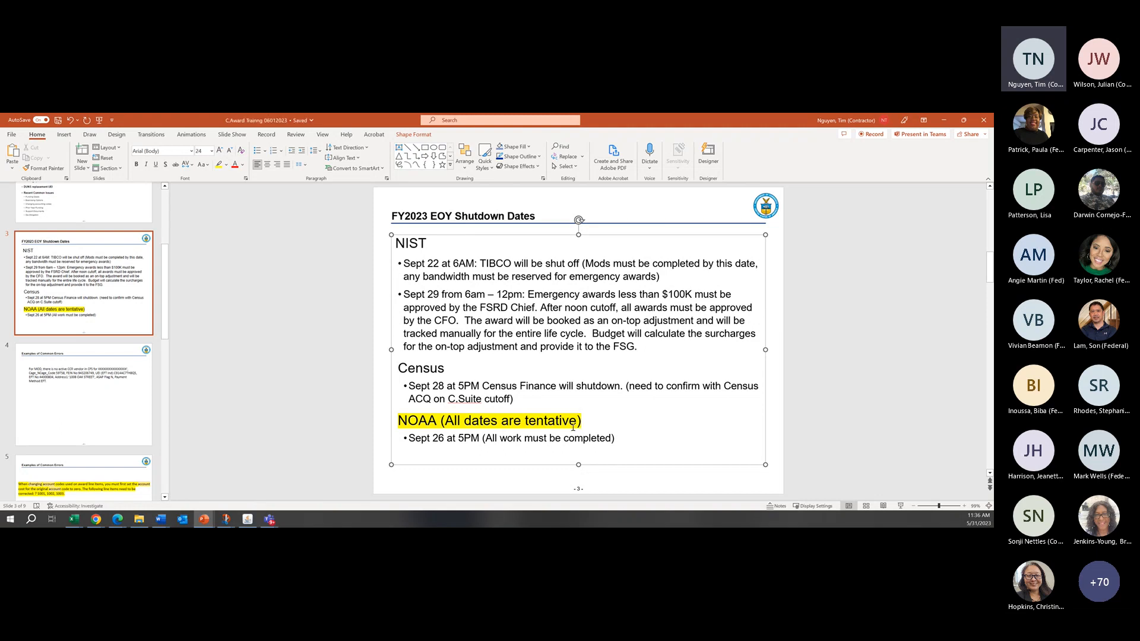
Step: Review the NOAA, Census and NIST shutdown dates on the slide, leaving its text unselected
left_click_drag(433, 439, 444, 440)
left_click(442, 440)
left_click(653, 443)
left_click(442, 438)
key("Escape")
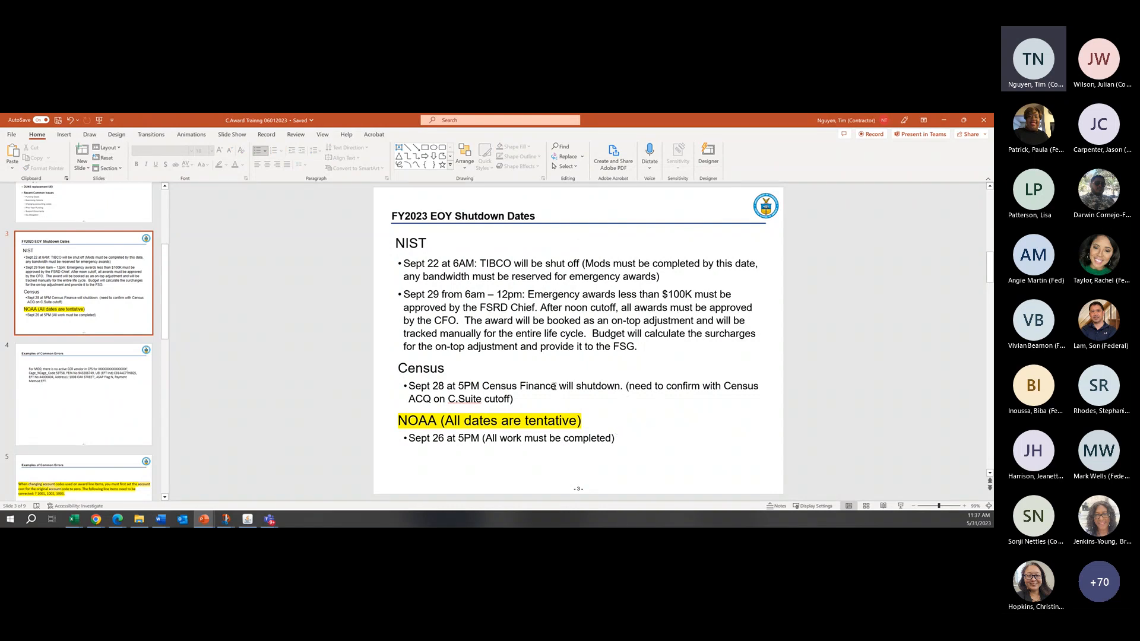
left_click(442, 251)
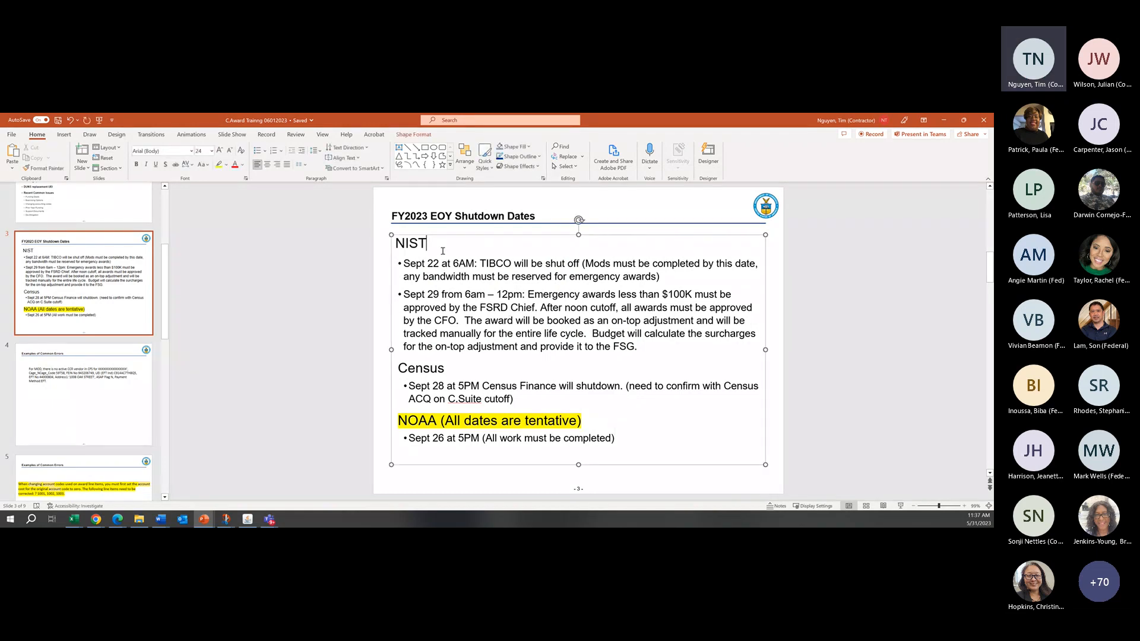
left_click(883, 256)
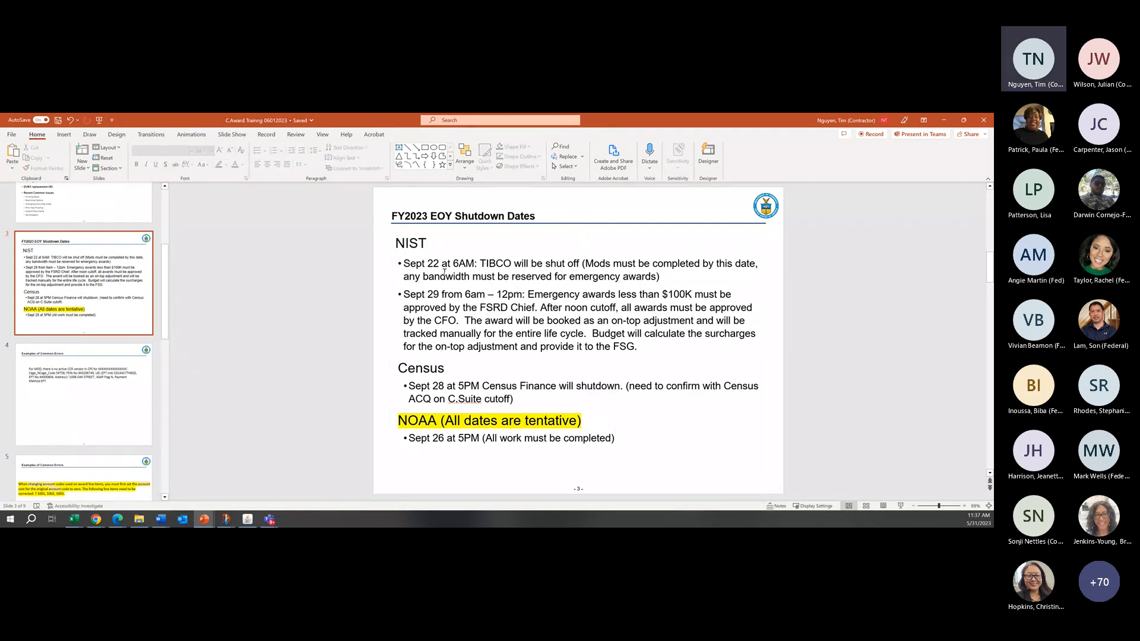
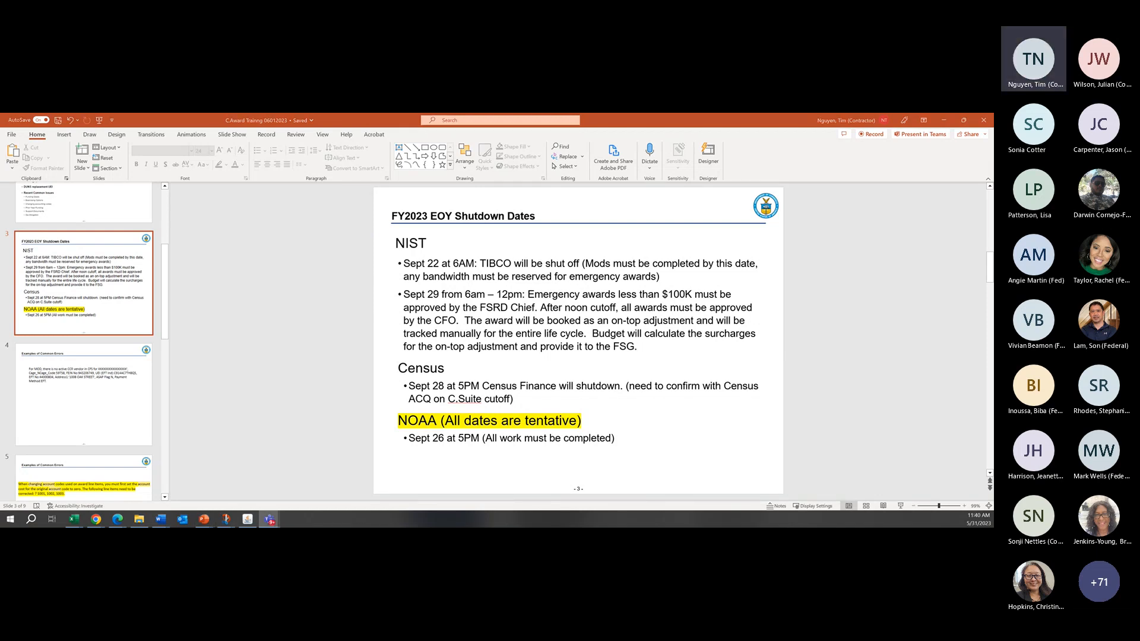
Step: Switch from the C.Award training slides to the C.Request Training presentation in PowerPoint
left_click(88, 410)
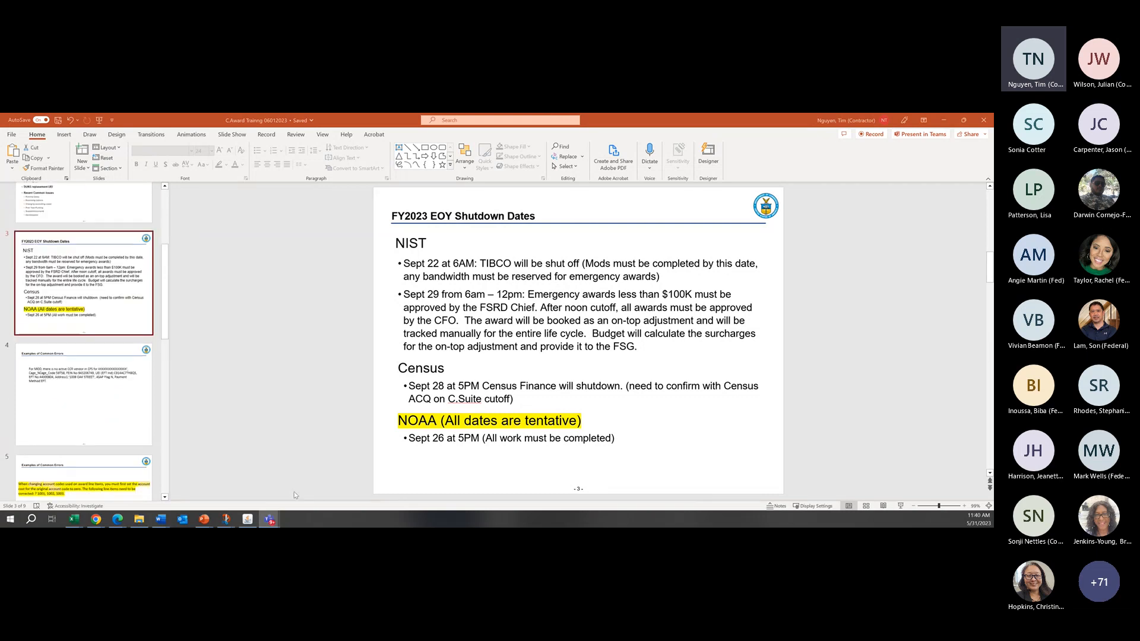
mouse_move(205, 518)
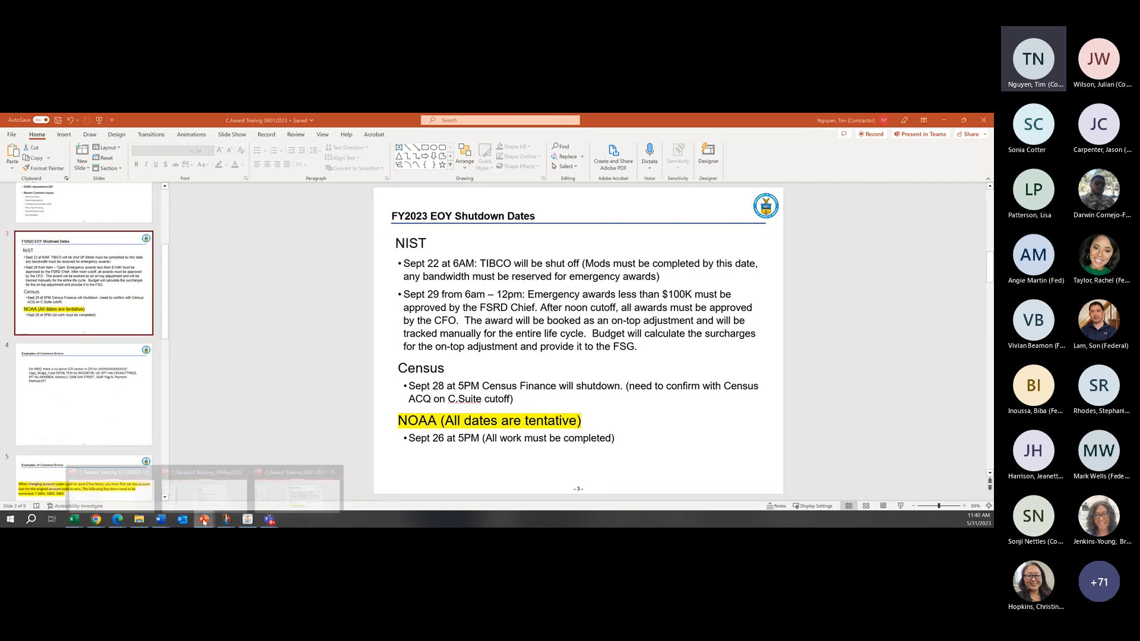
left_click(235, 506)
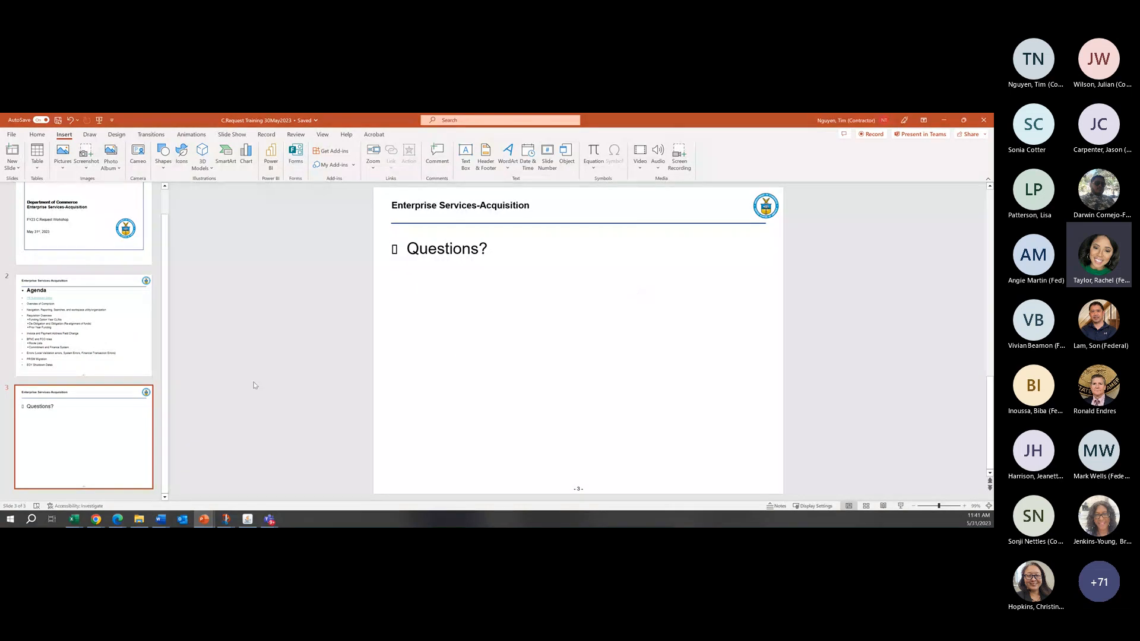
Step: Switch to C.Request in Chrome and open Funding Requisition from the recently accessed documents
mouse_move(98, 520)
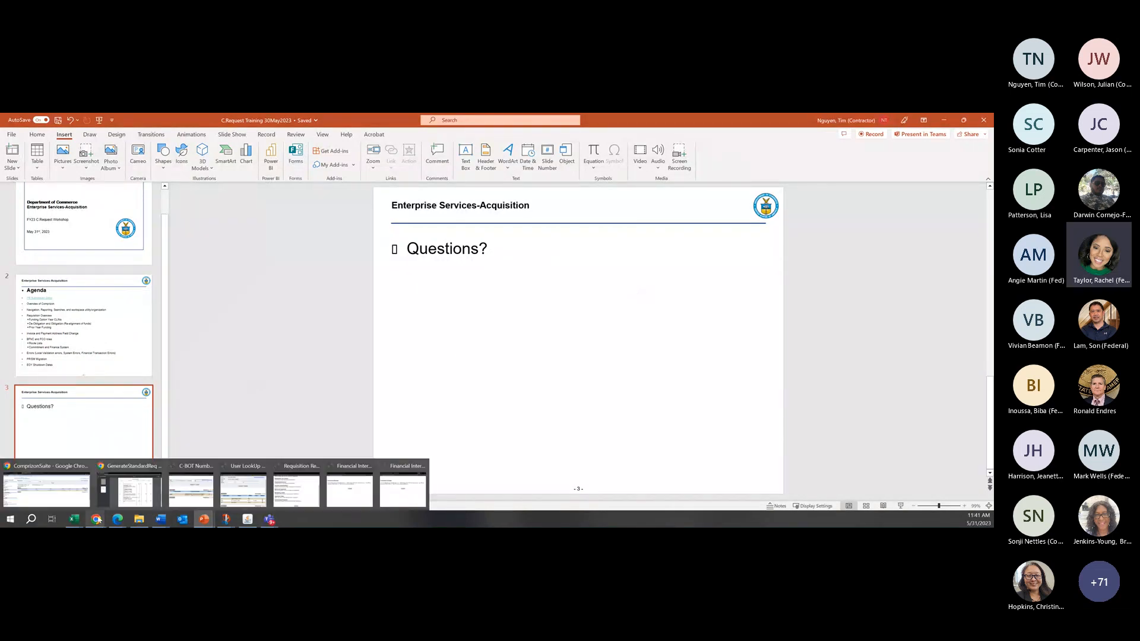
left_click(46, 490)
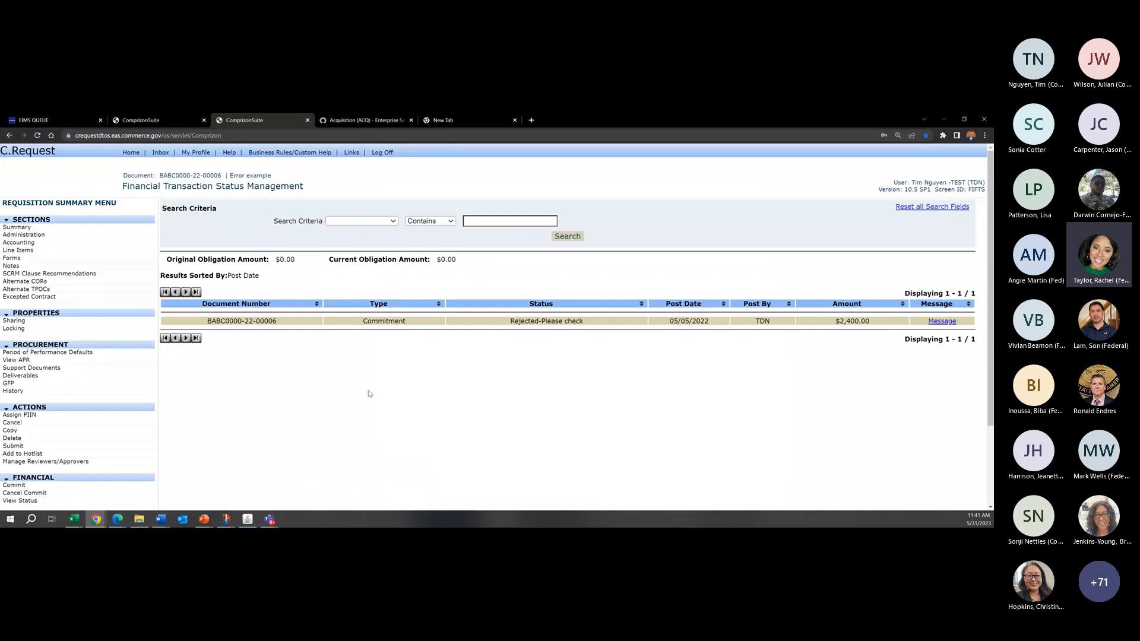
left_click(131, 153)
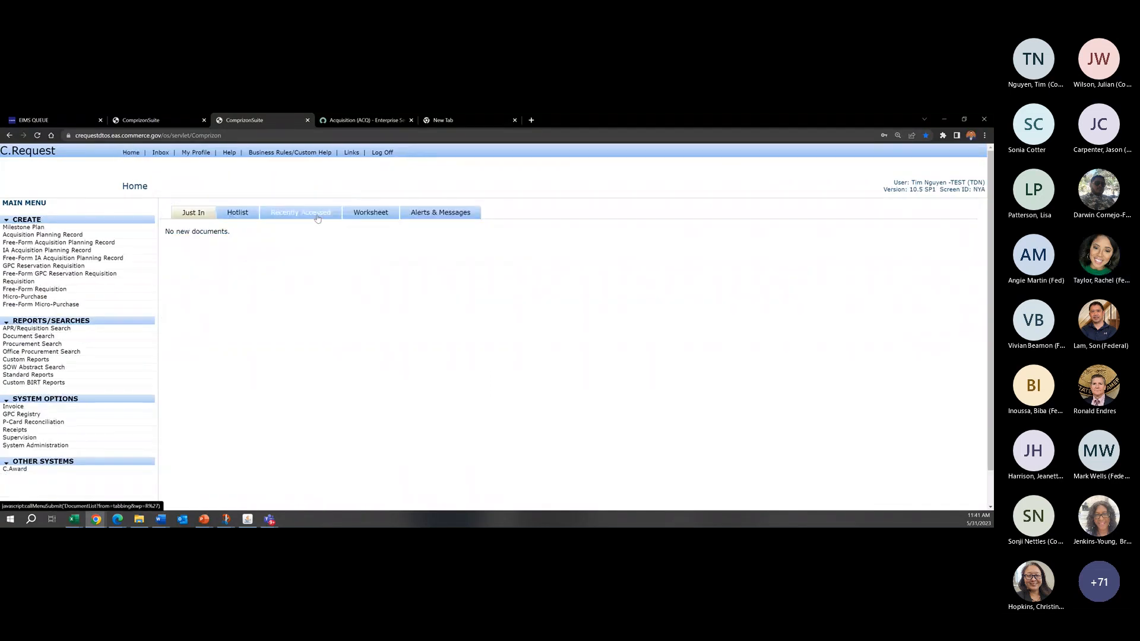
left_click(316, 218)
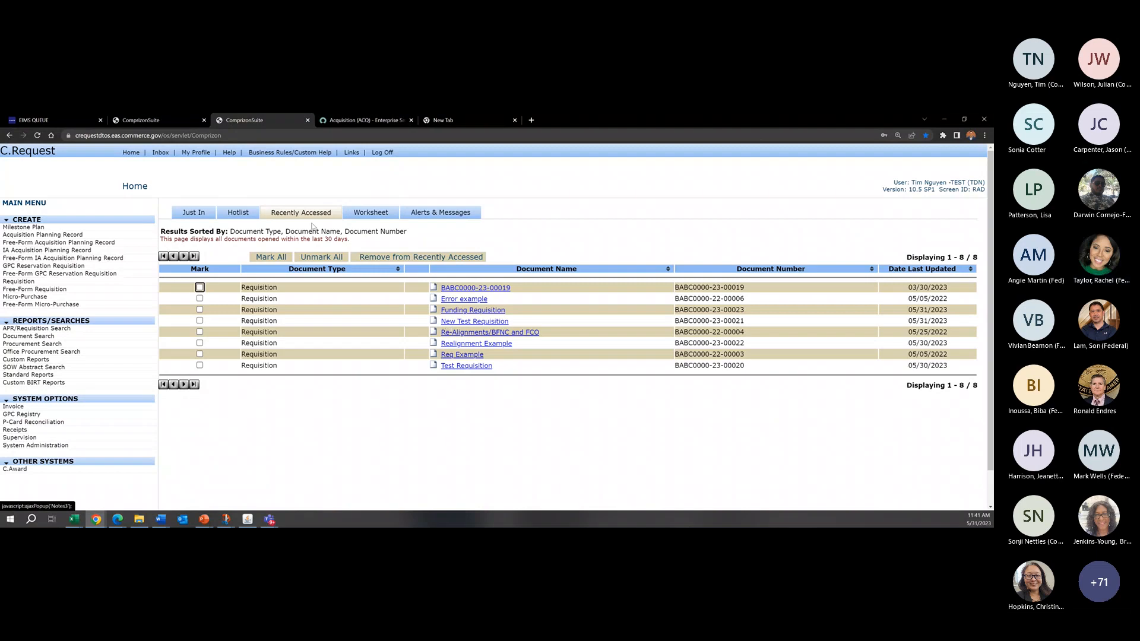
left_click(238, 213)
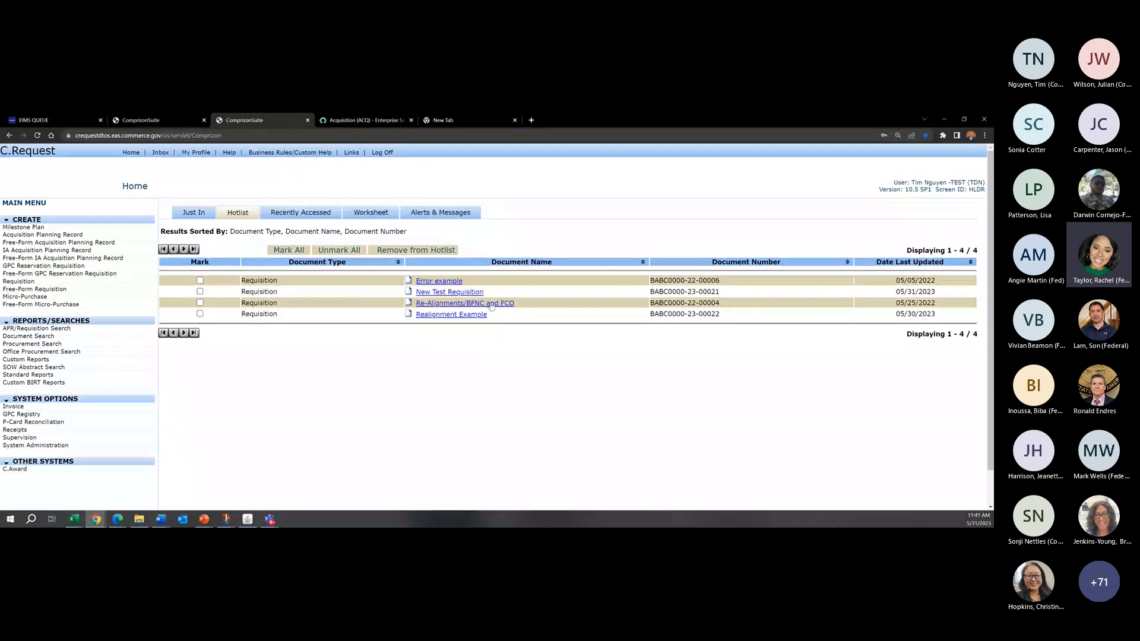
left_click(298, 214)
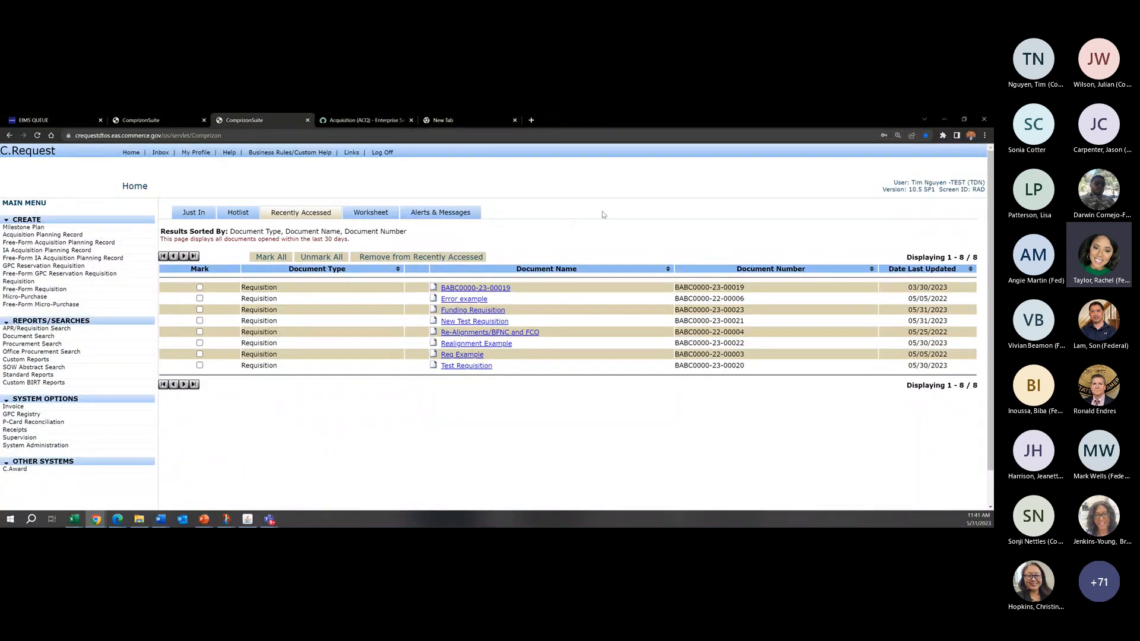
left_click(488, 311)
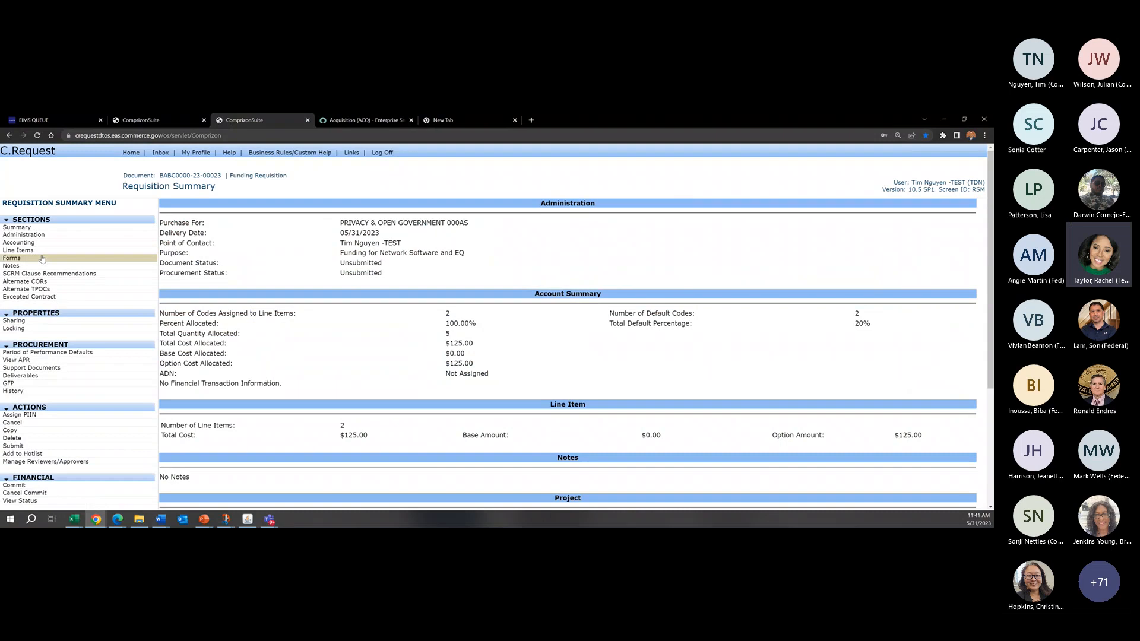
Step: Open the Funding Requisition's administration addresses and examine the Payment Office entry
left_click(19, 251)
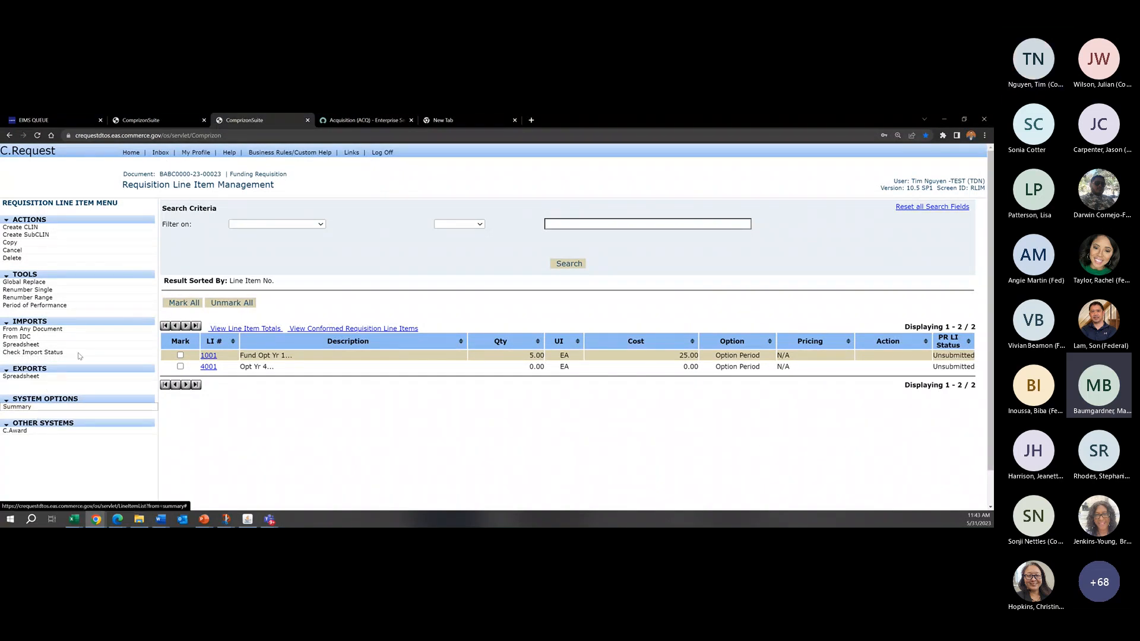
left_click(24, 235)
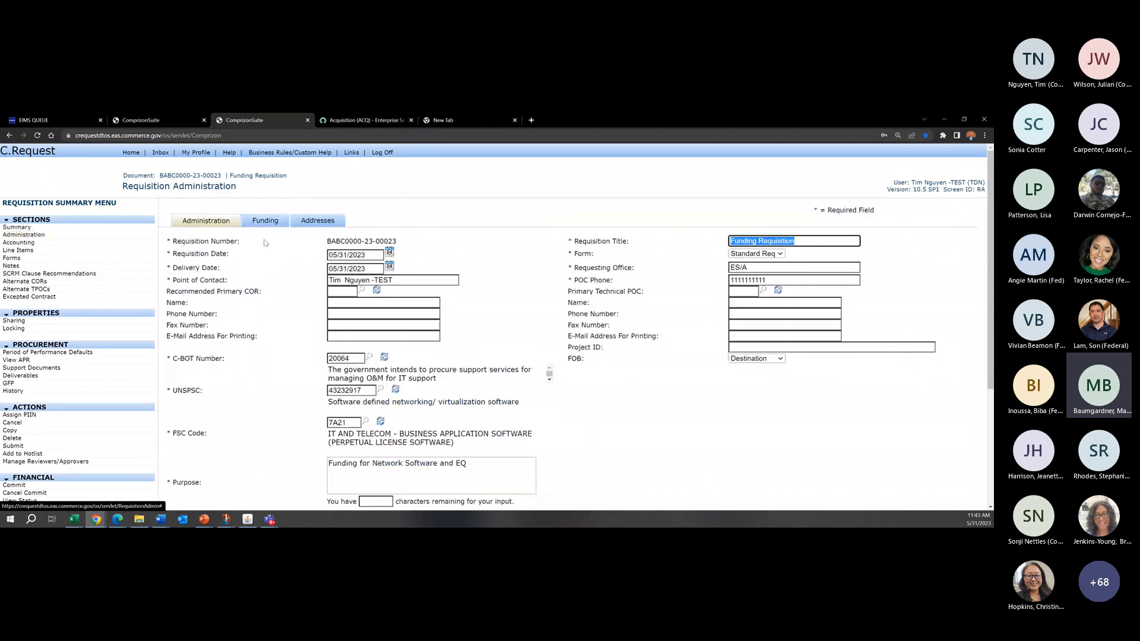
left_click(310, 221)
scroll(511, 257, "down", 2)
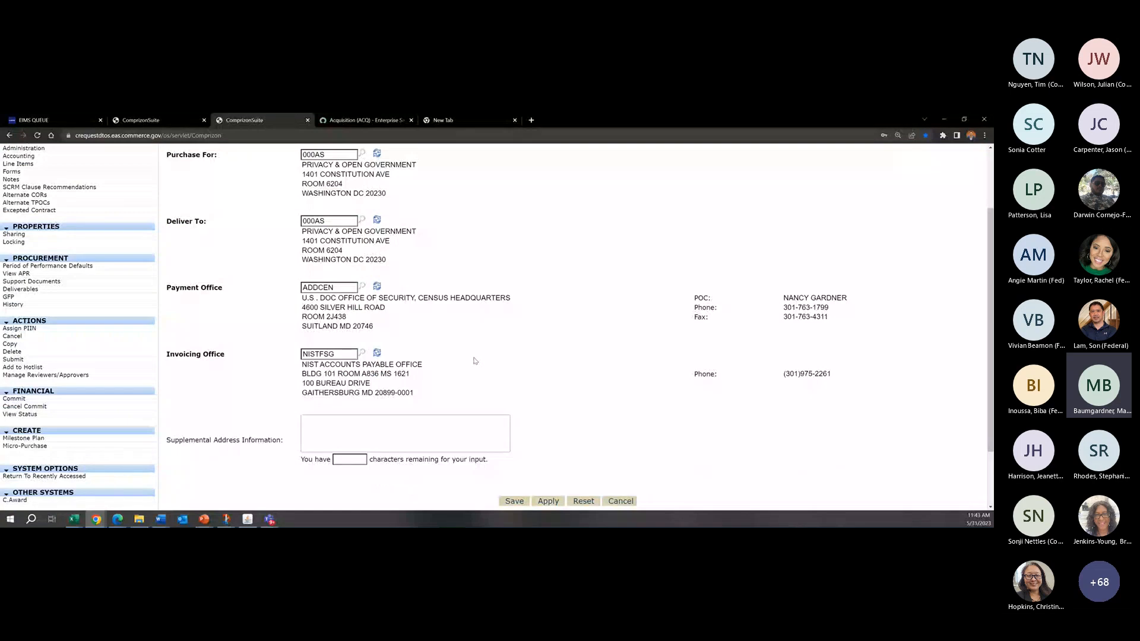
left_click(378, 324)
left_click_drag(377, 323, 292, 302)
left_click(283, 309)
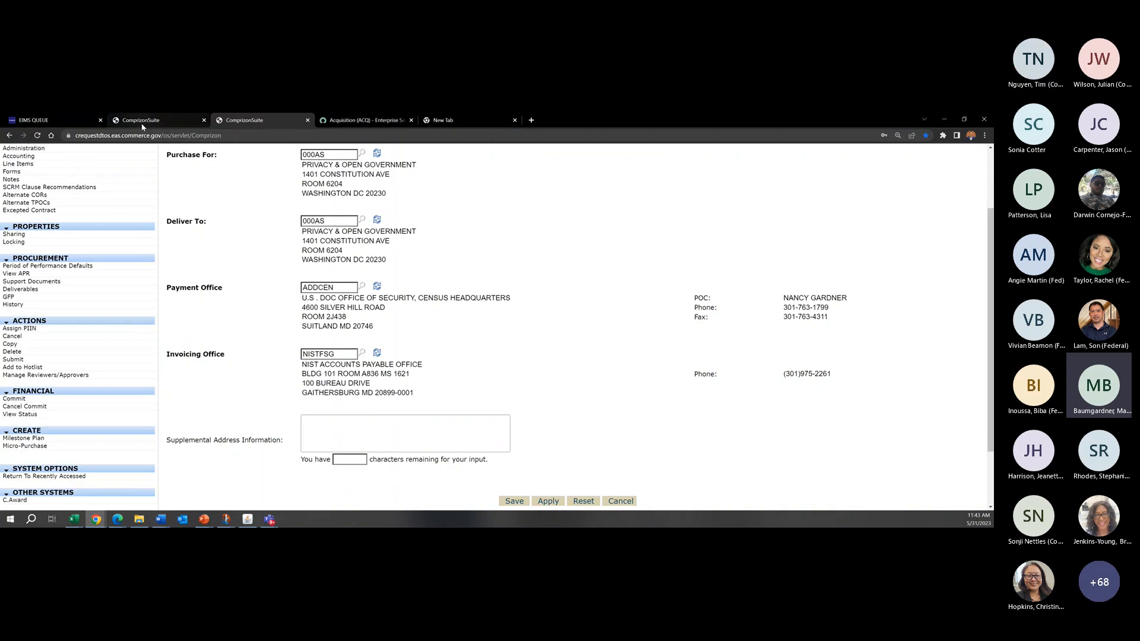
Step: Switch to the production ComprizonSuite site and log on to the C.Award subsystem with the prefilled credentials
mouse_move(143, 125)
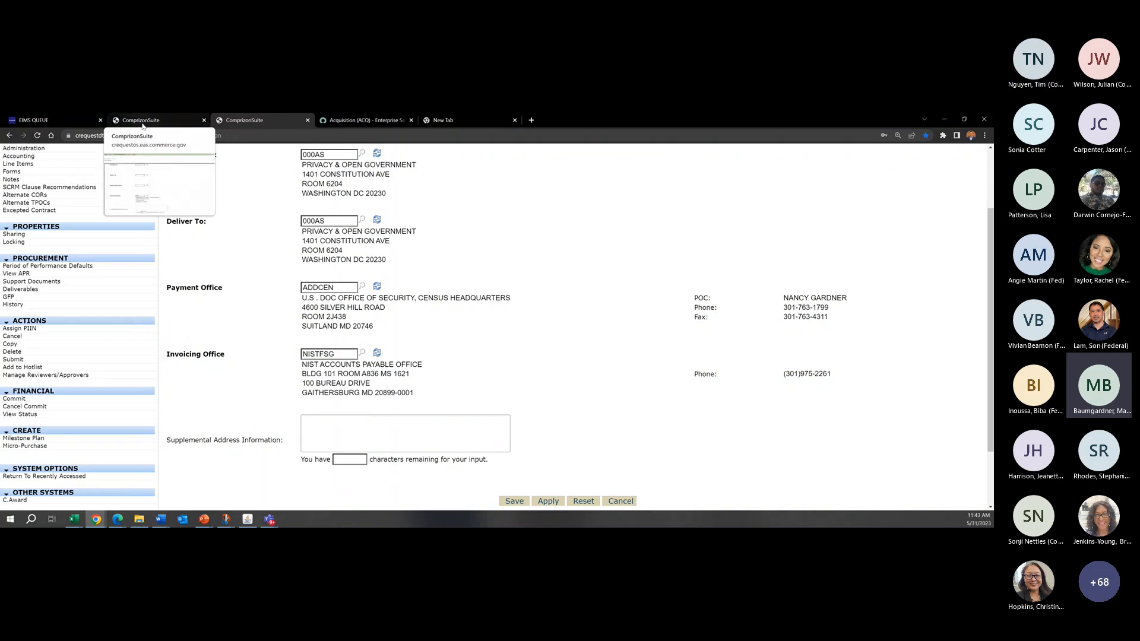
left_click(143, 125)
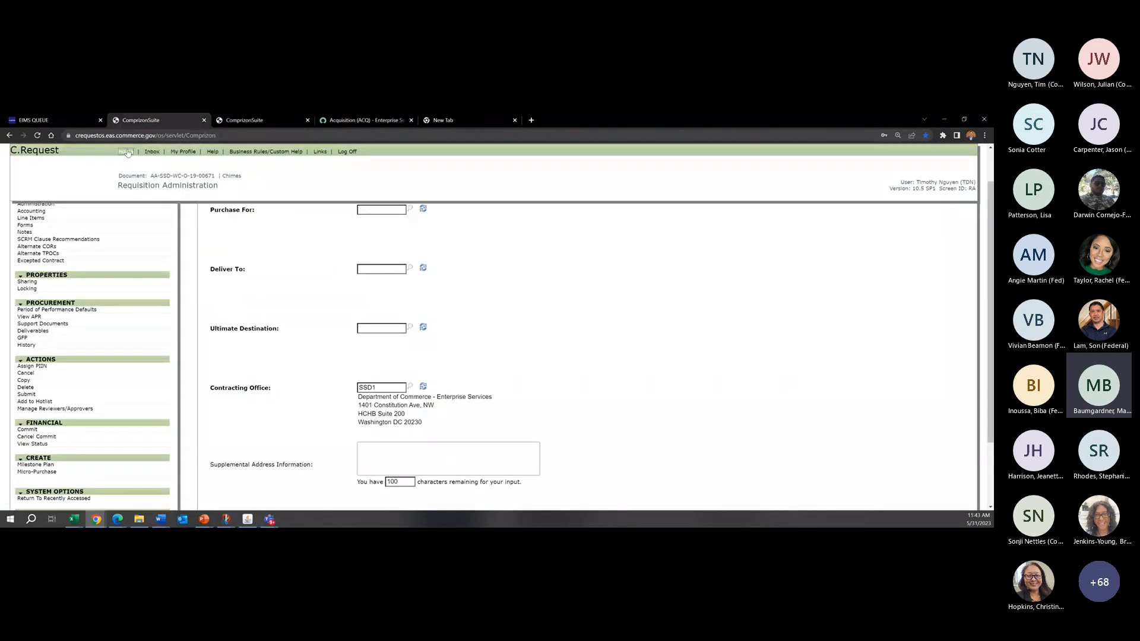
left_click(505, 244)
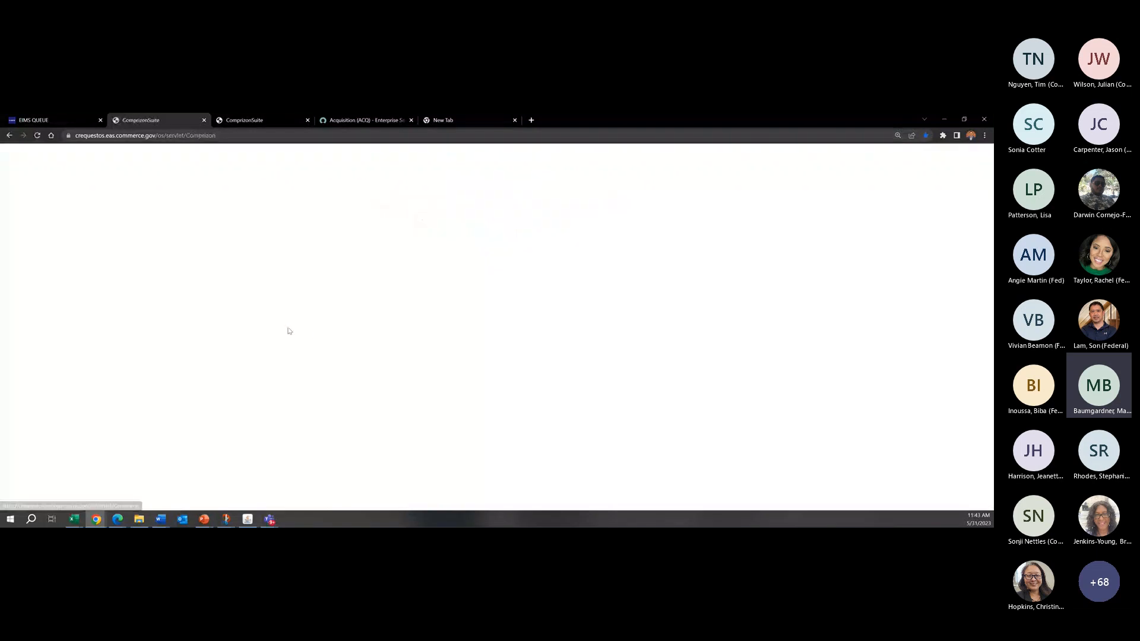
left_click(375, 422)
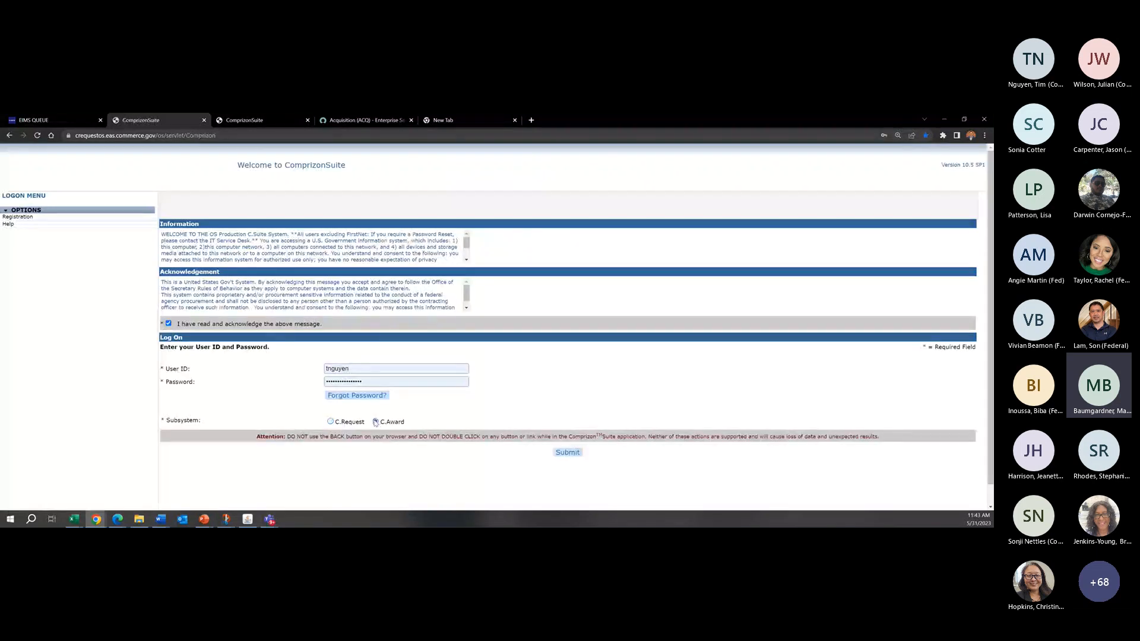
left_click(568, 453)
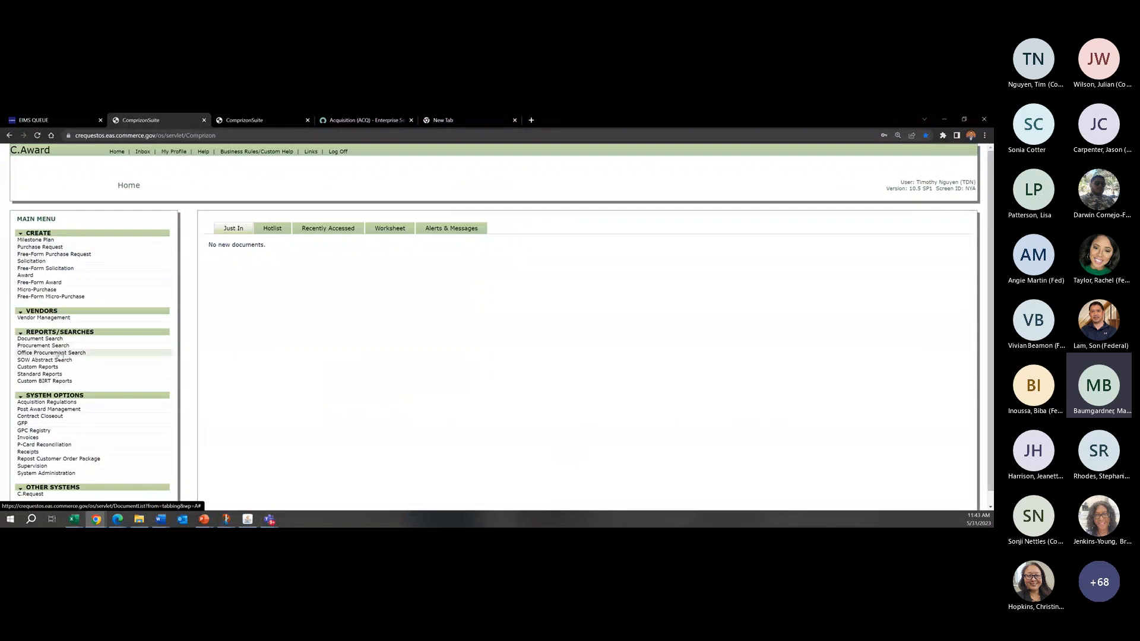
Step: Search procurements for award numbers containing 23 and open the first award's administration addresses
left_click(567, 272)
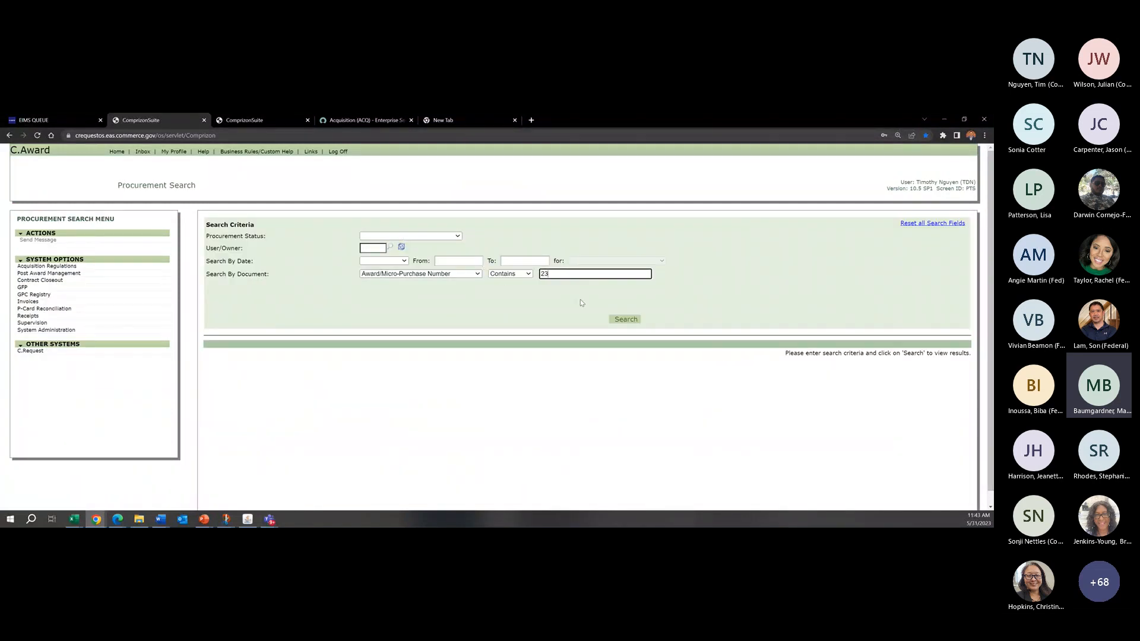
left_click(626, 319)
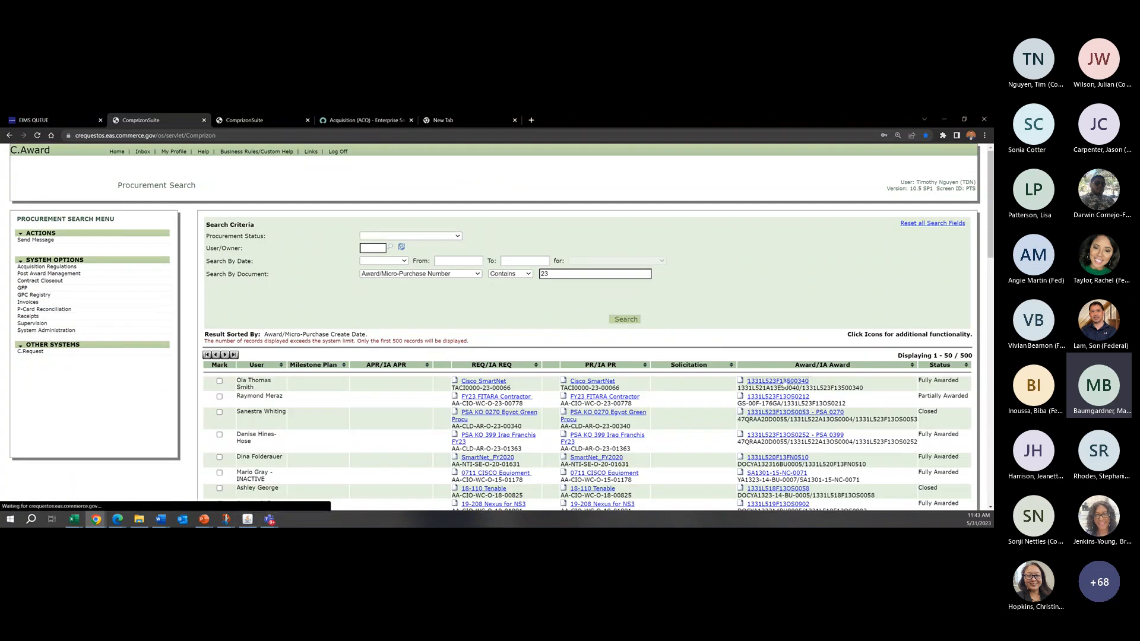
left_click(64, 247)
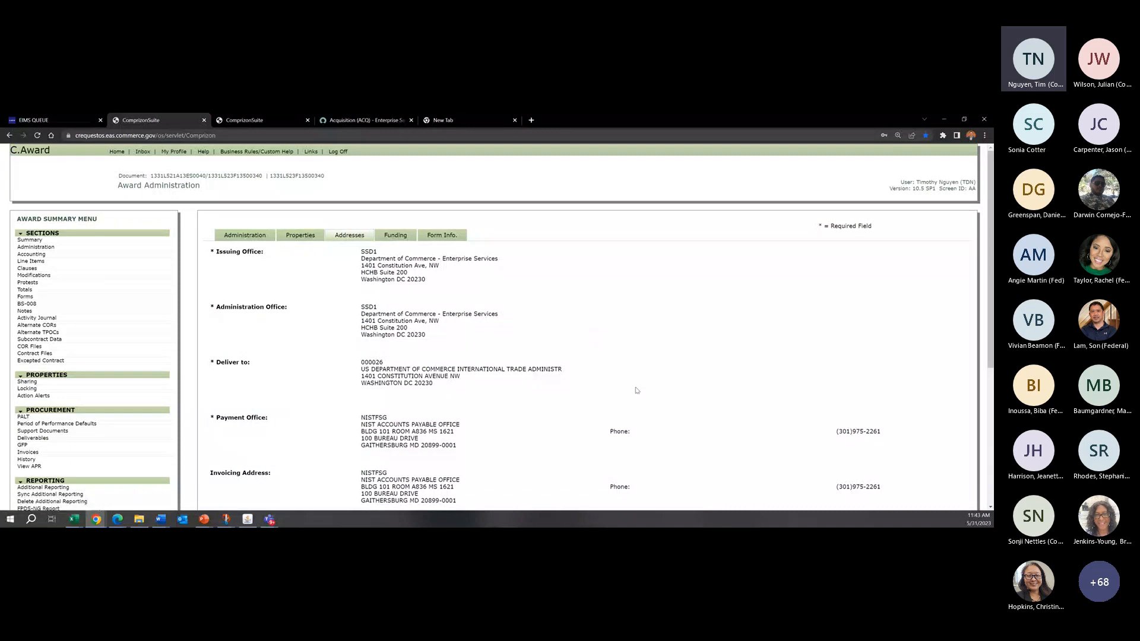
Step: Examine the award's Payment Office and Invoicing Address details and compare the two entries
scroll(637, 391, "down", 4)
scroll(637, 391, "up", 1)
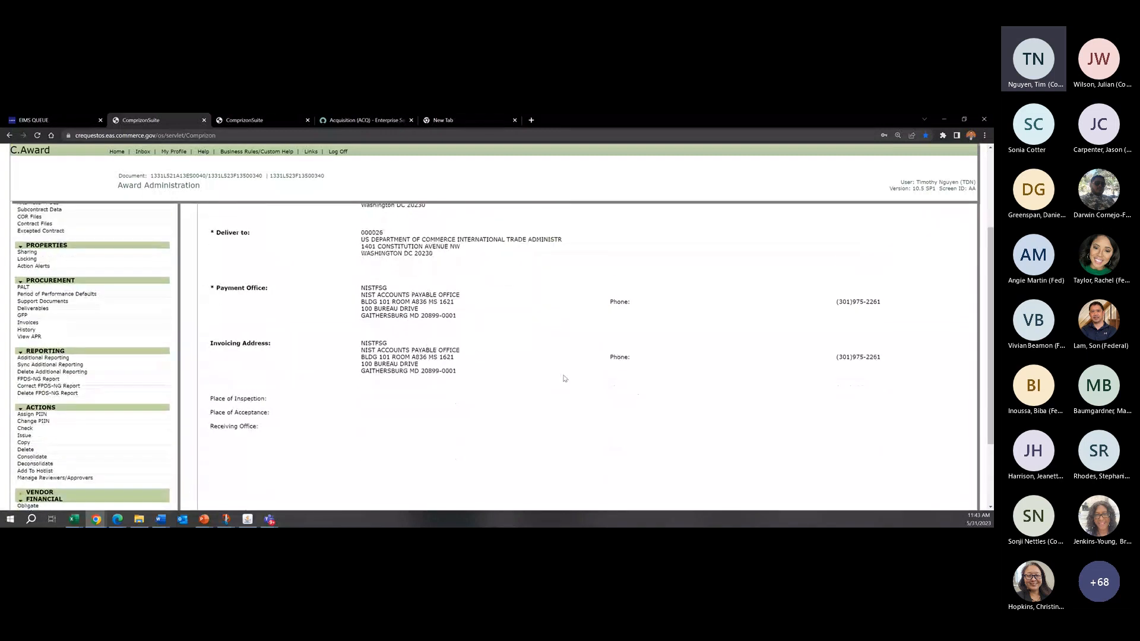
scroll(409, 306, "up", 1)
left_click_drag(356, 325, 458, 419)
left_click(460, 373)
left_click(458, 419)
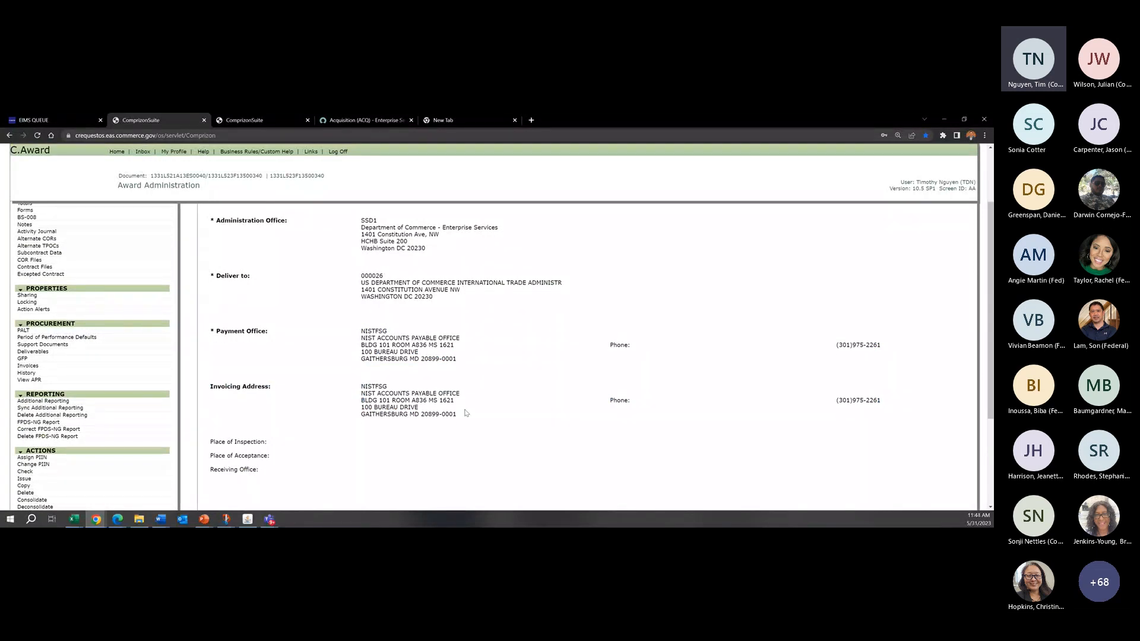
scroll(466, 412, "up", 1)
scroll(218, 237, "down", 3)
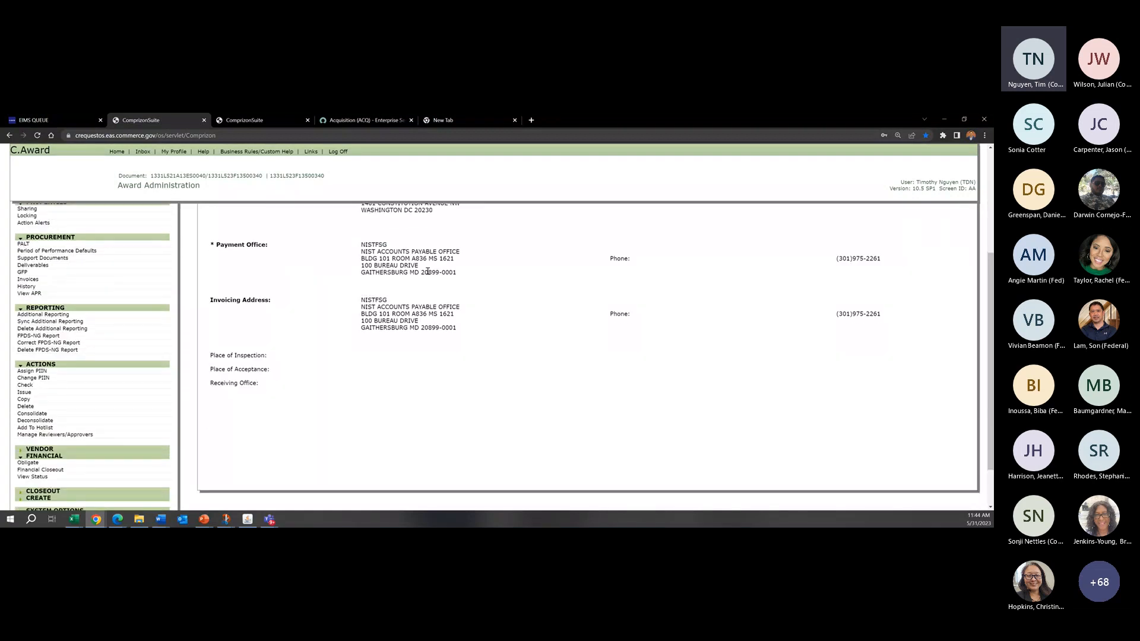
scroll(363, 249, "down", 1)
scroll(356, 249, "up", 1)
left_click_drag(360, 243, 437, 270)
left_click(425, 250)
left_click_drag(361, 252, 428, 260)
left_click(440, 259)
left_click_drag(362, 297, 456, 318)
left_click(456, 327)
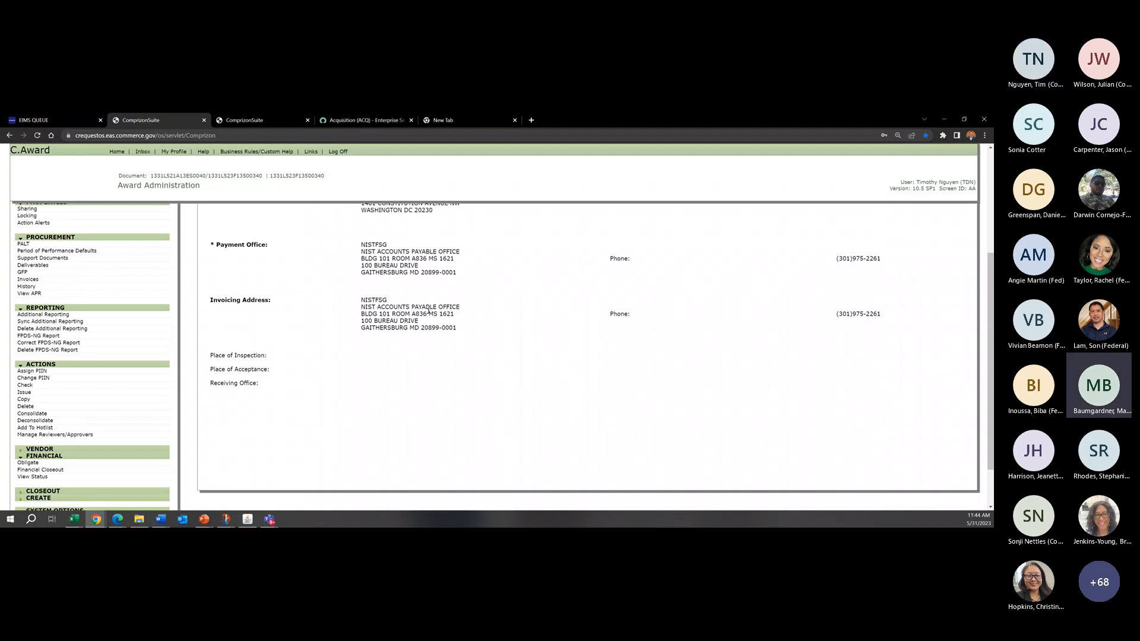
left_click_drag(469, 279, 360, 243)
left_click(361, 252)
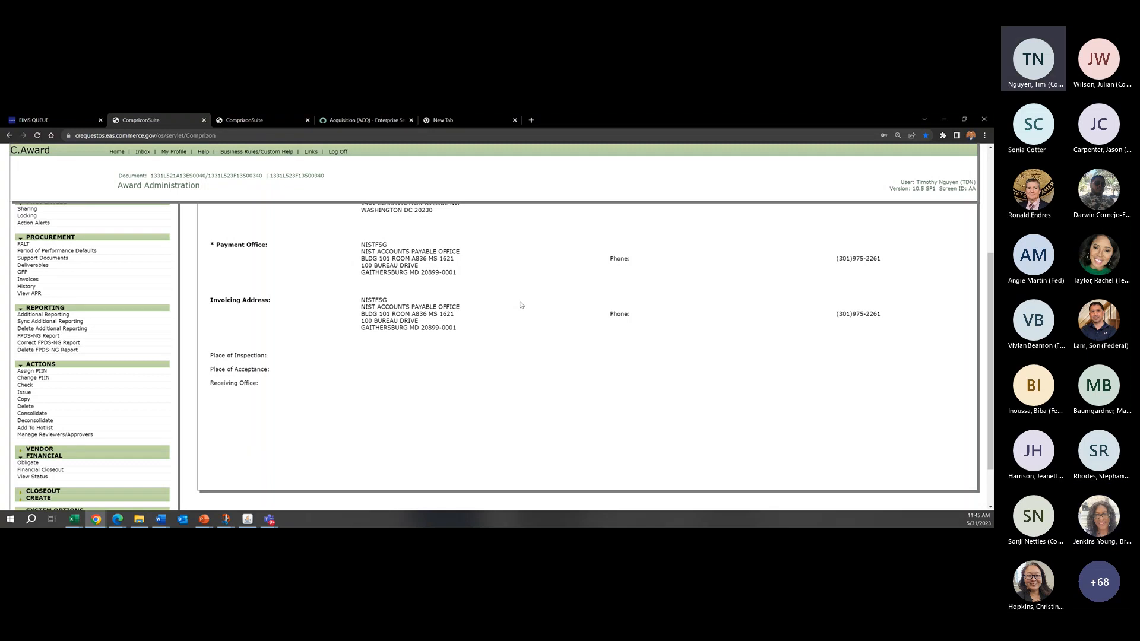
Step: Return to the C.Award home page and open Procurement Search to view its search criteria
left_click(117, 152)
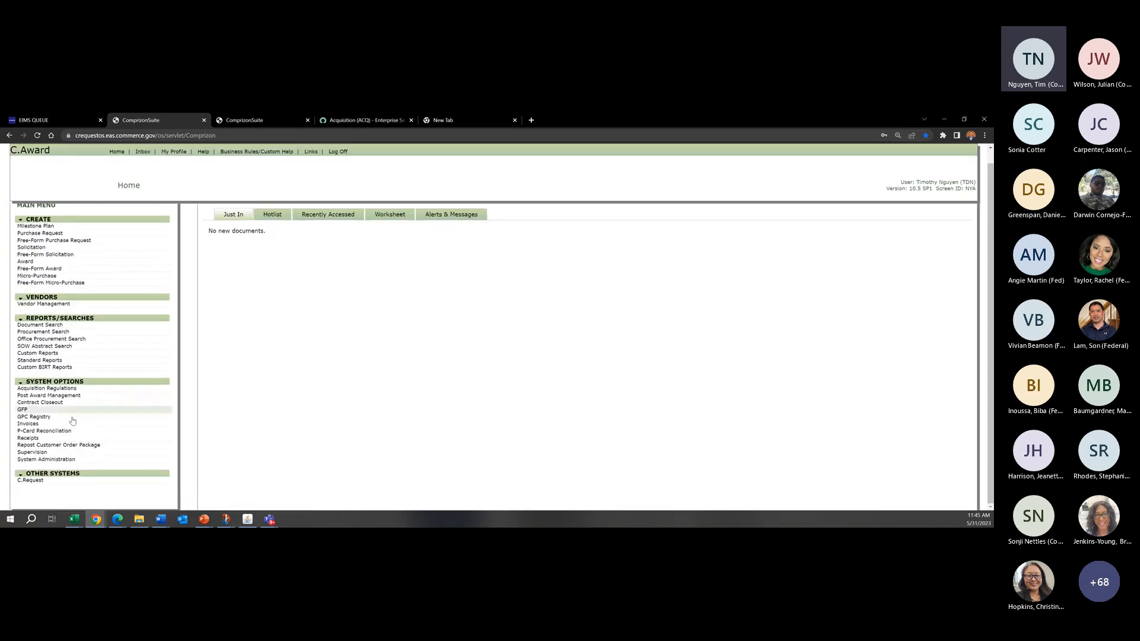
key("ctrl+a")
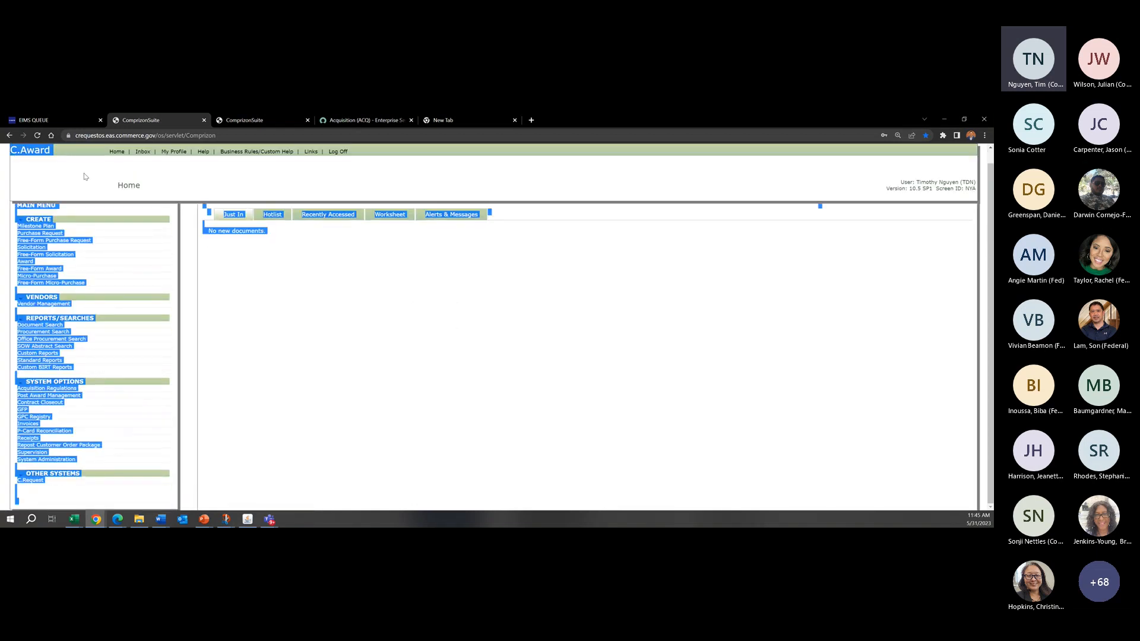
left_click(44, 164)
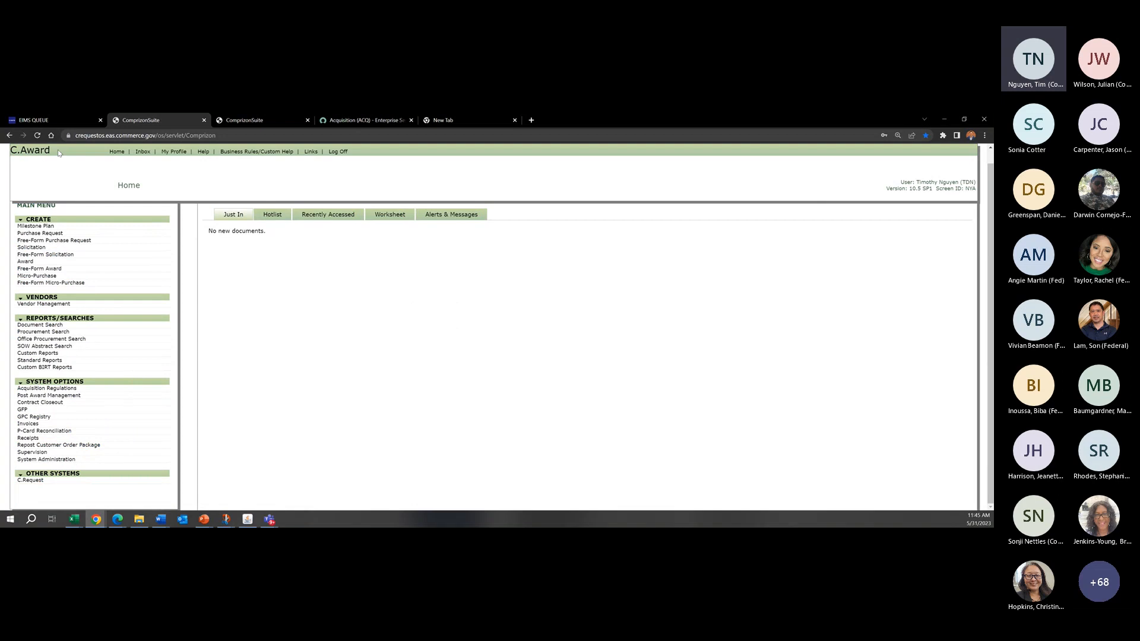
left_click(46, 333)
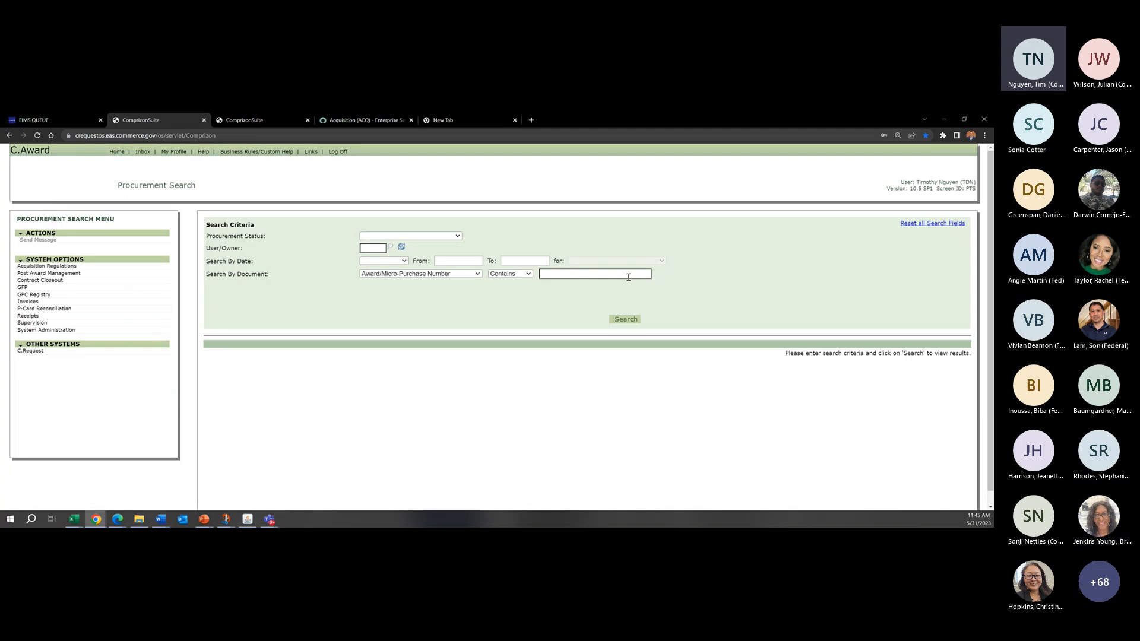
left_click_drag(213, 192, 133, 197)
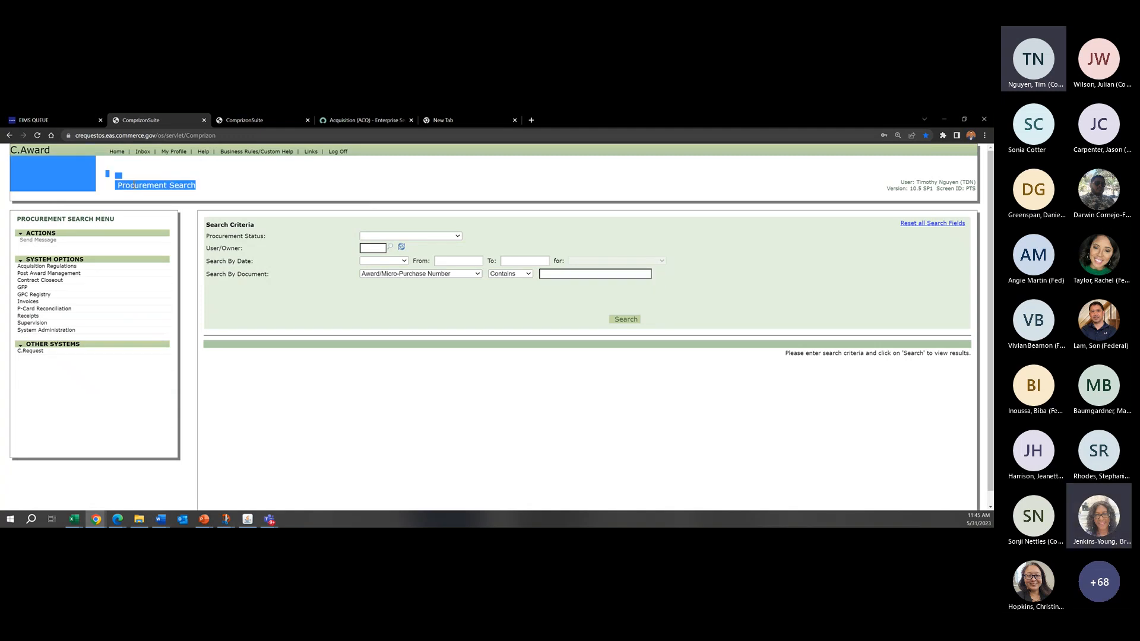
left_click(134, 184)
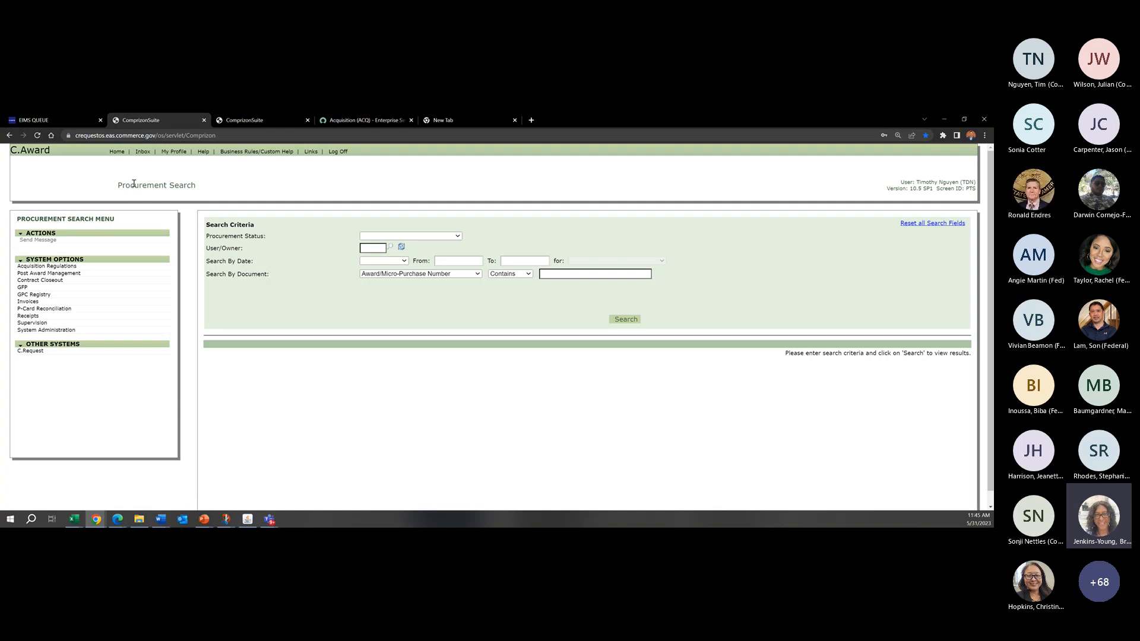
Step: Return to the home page and open User Profile Management within System Administration
left_click(116, 152)
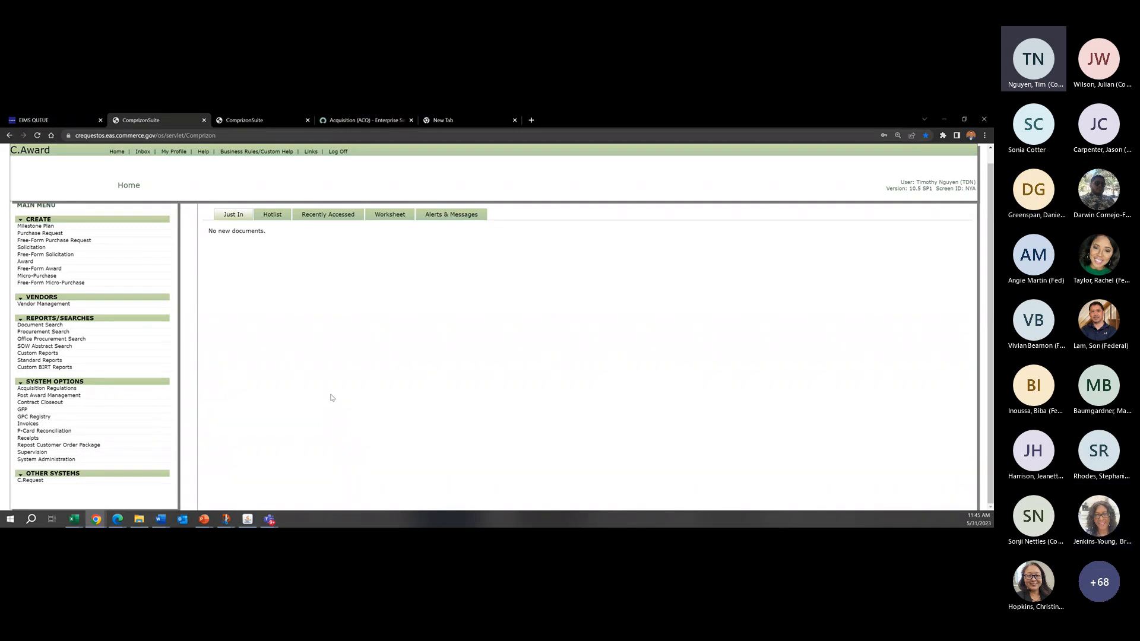
left_click(71, 459)
left_click(33, 282)
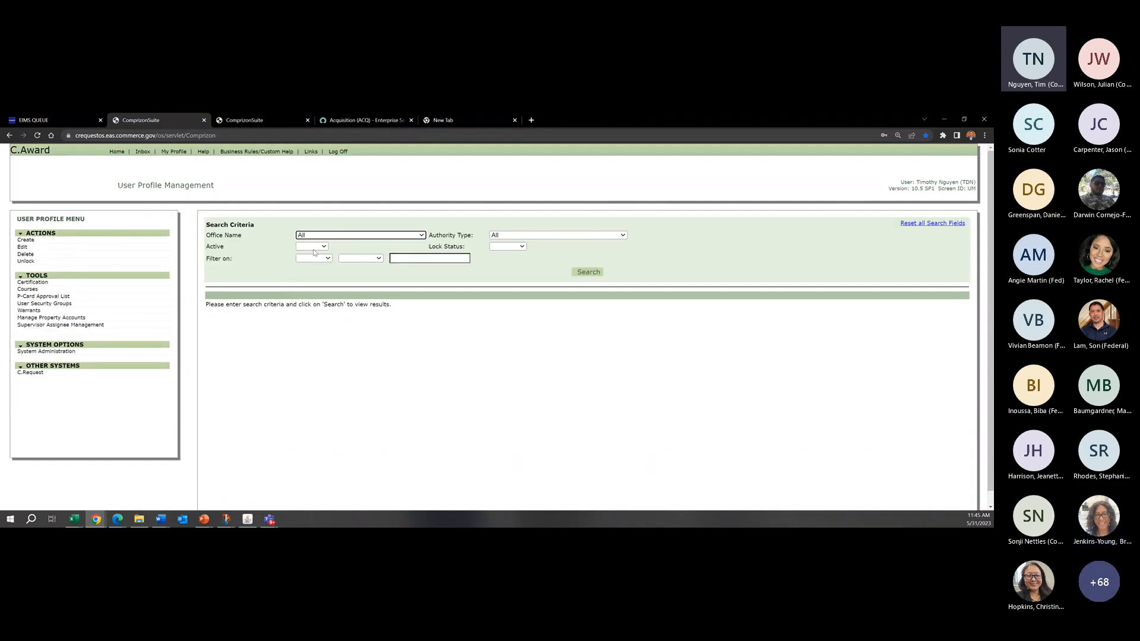
left_click(316, 259)
left_click(310, 273)
left_click(445, 260)
type("b")
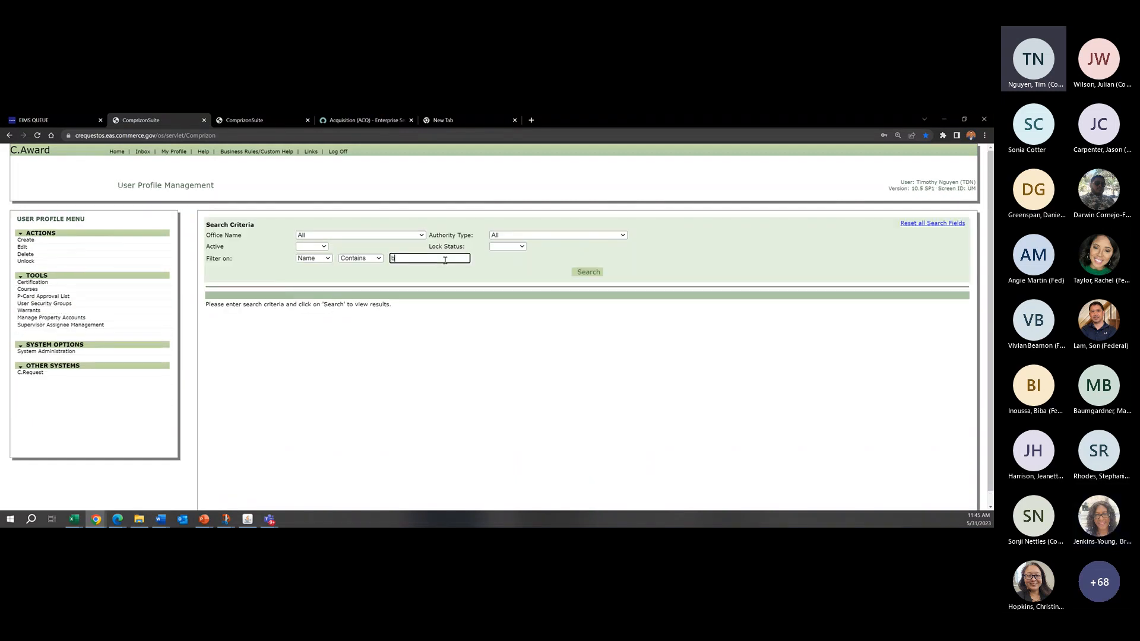
type("renda")
key("Return")
left_click(224, 347)
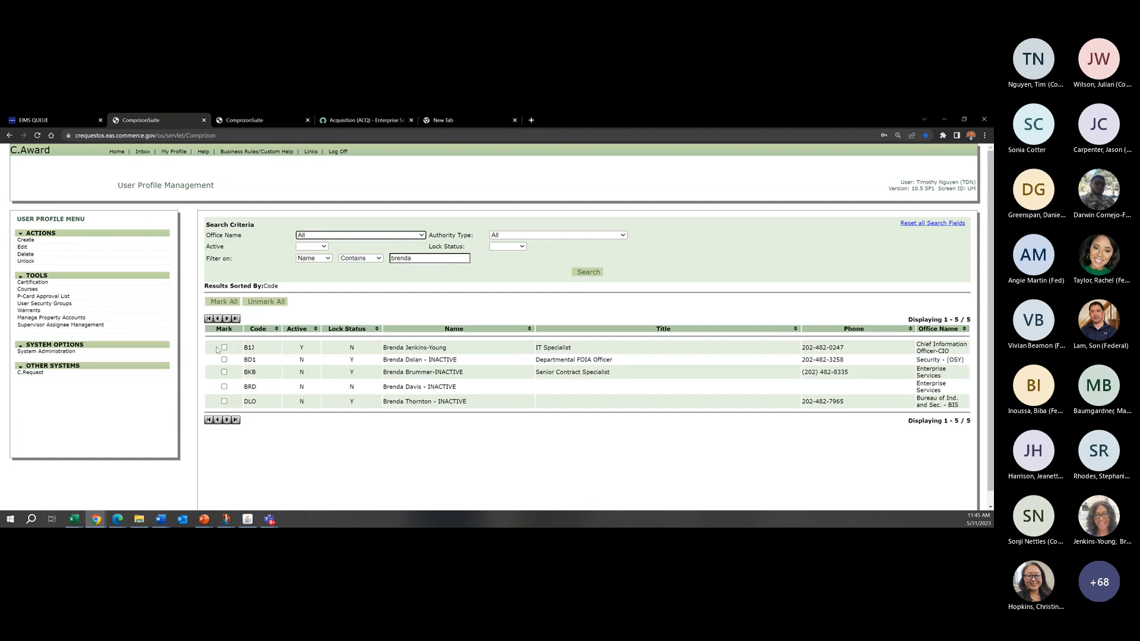
left_click(24, 247)
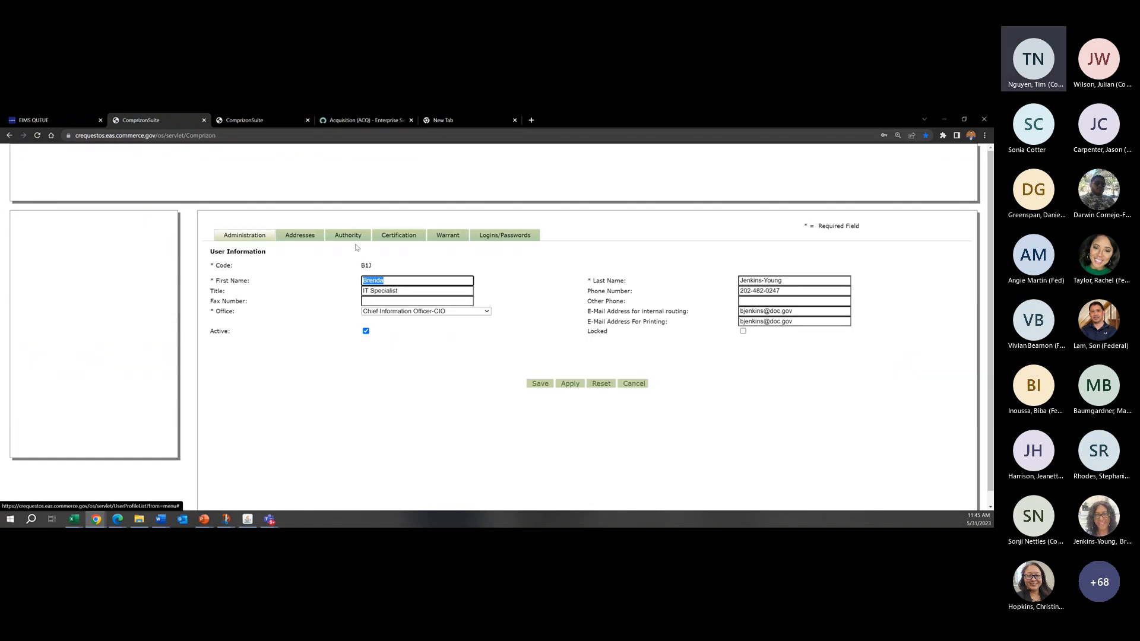
Step: Review the profile's certification and authority settings, save the profile and return to the home page
left_click(406, 238)
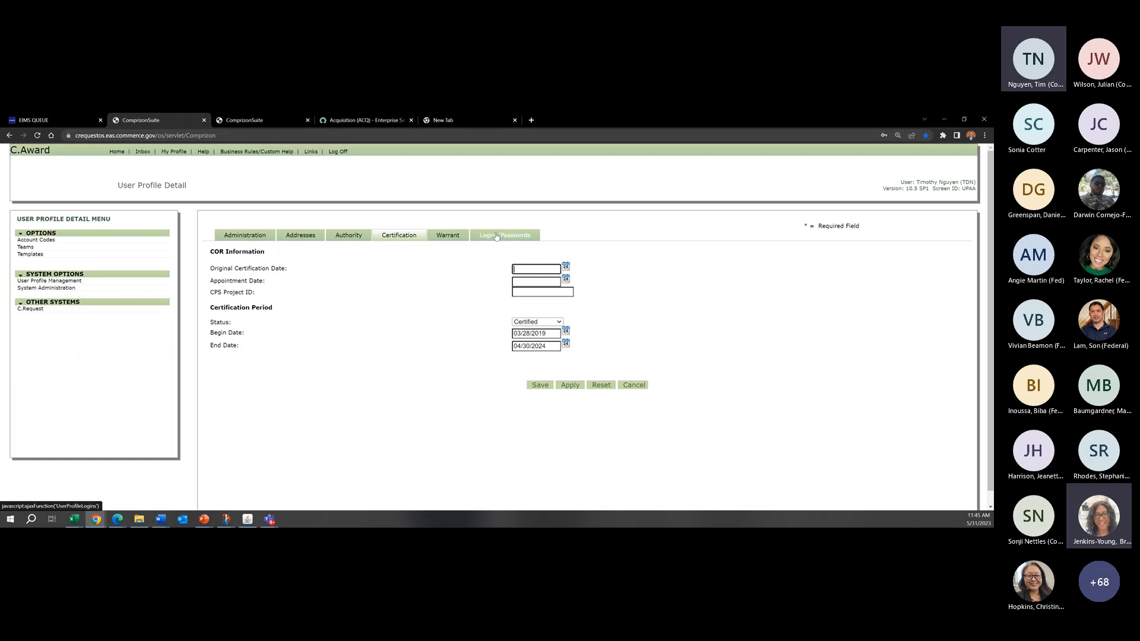
left_click(348, 235)
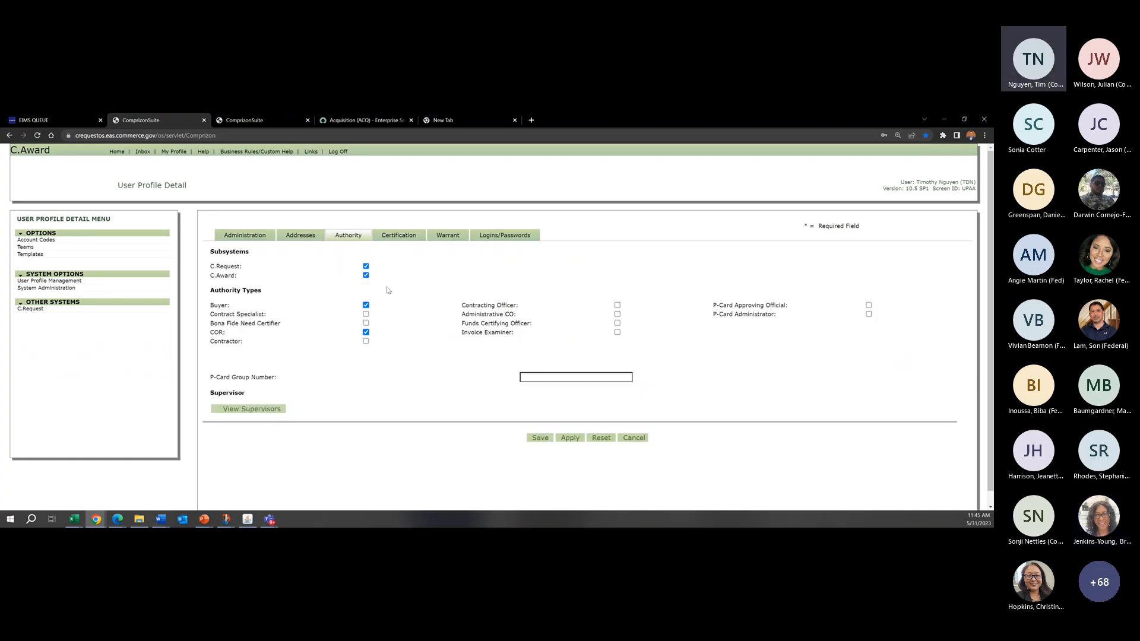
left_click(540, 437)
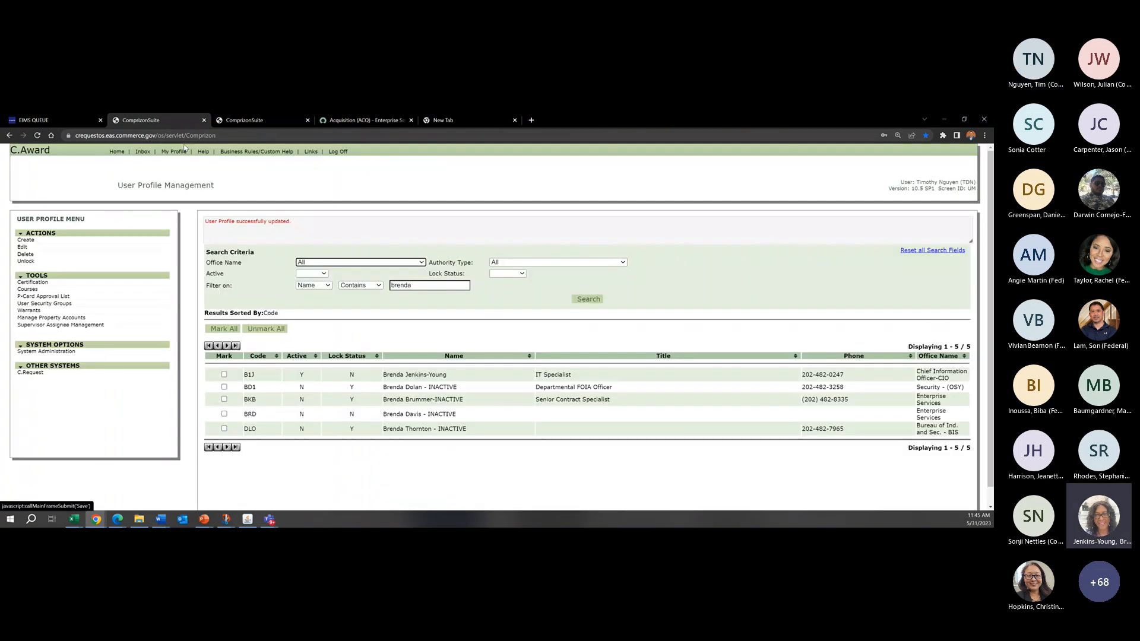
left_click(116, 154)
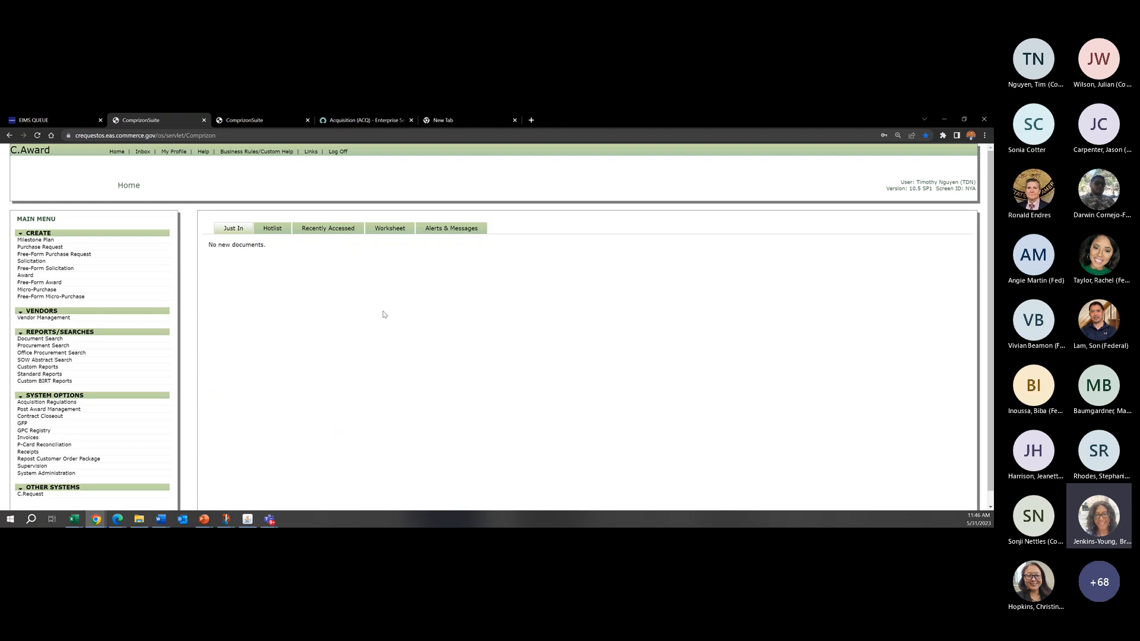
Step: Switch to the funding requisition in C.Request, cancel its address form and open Administration to check the delivery date
left_click_drag(788, 244, 752, 226)
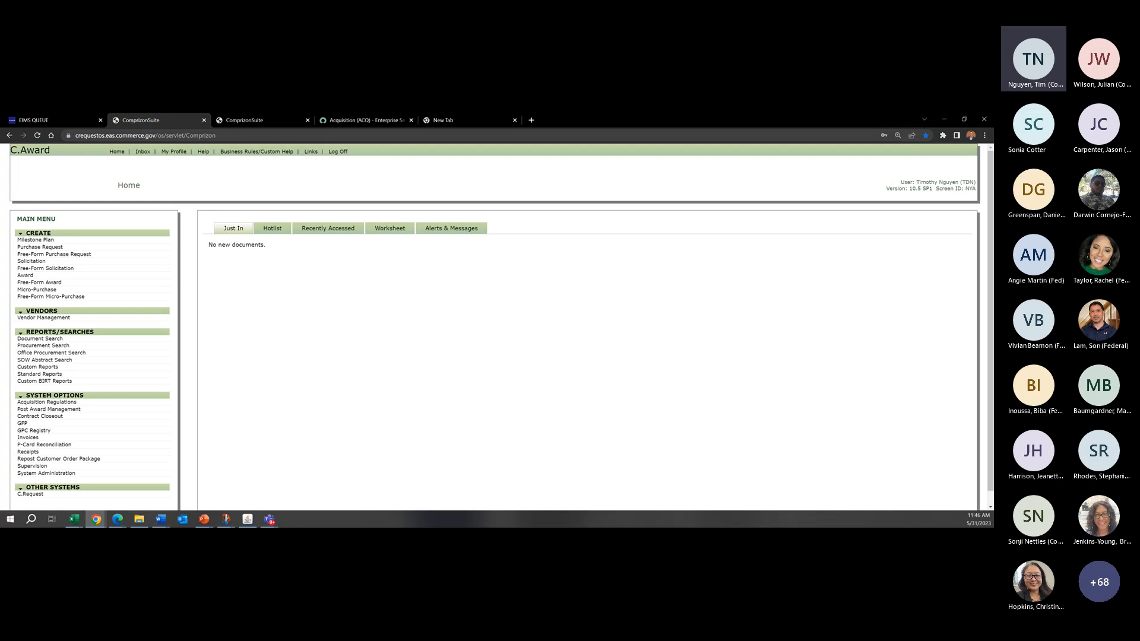
key("alt+Tab")
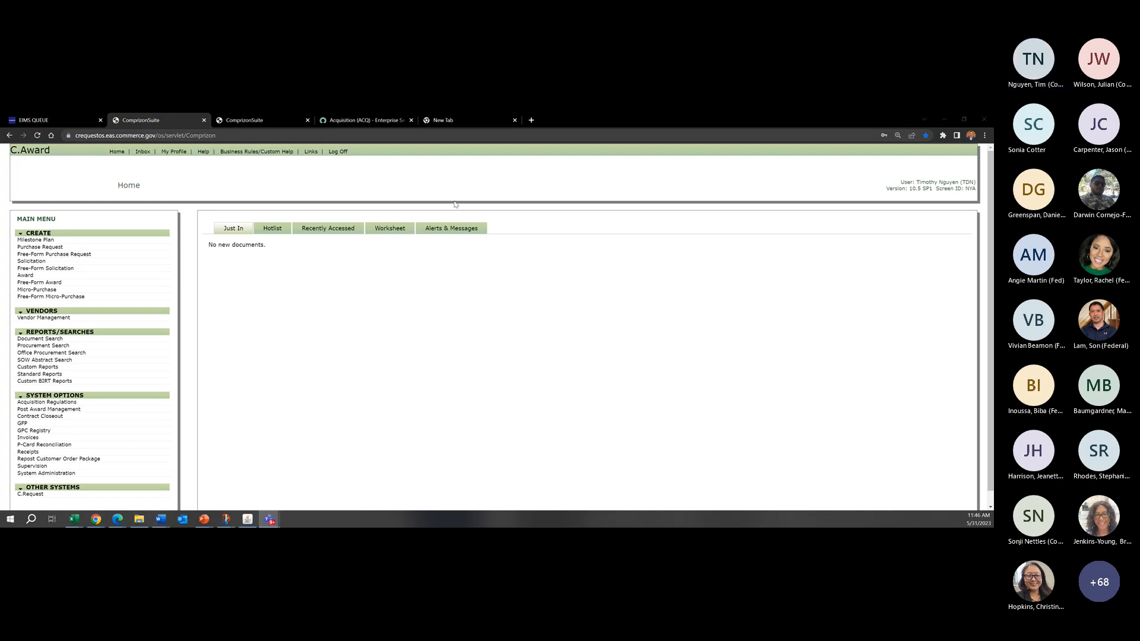
left_click(272, 122)
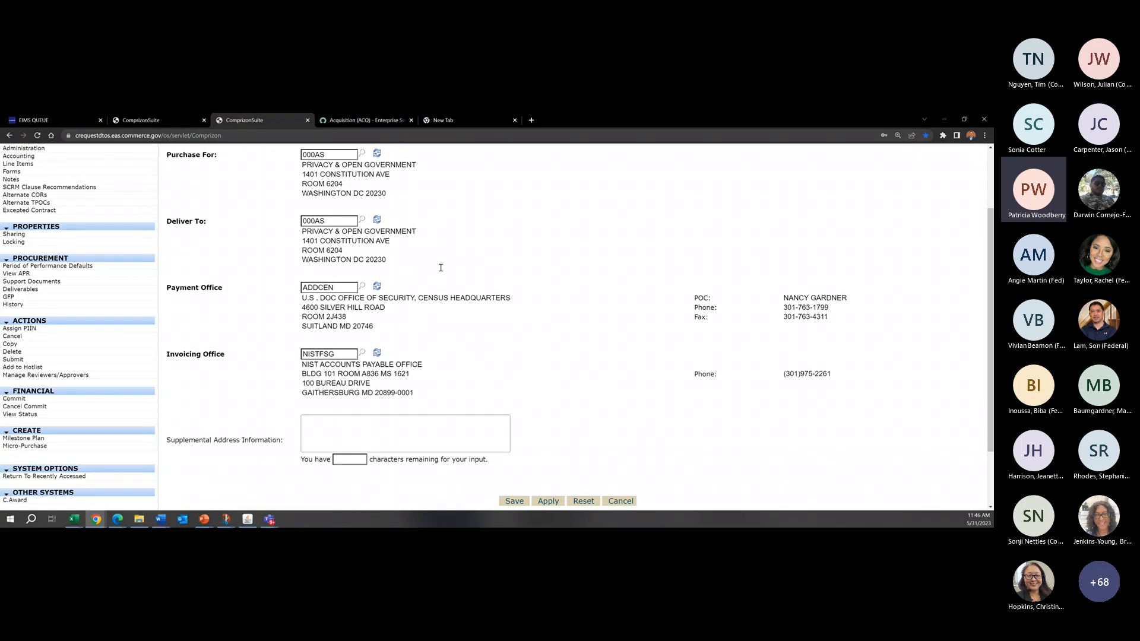
left_click(621, 502)
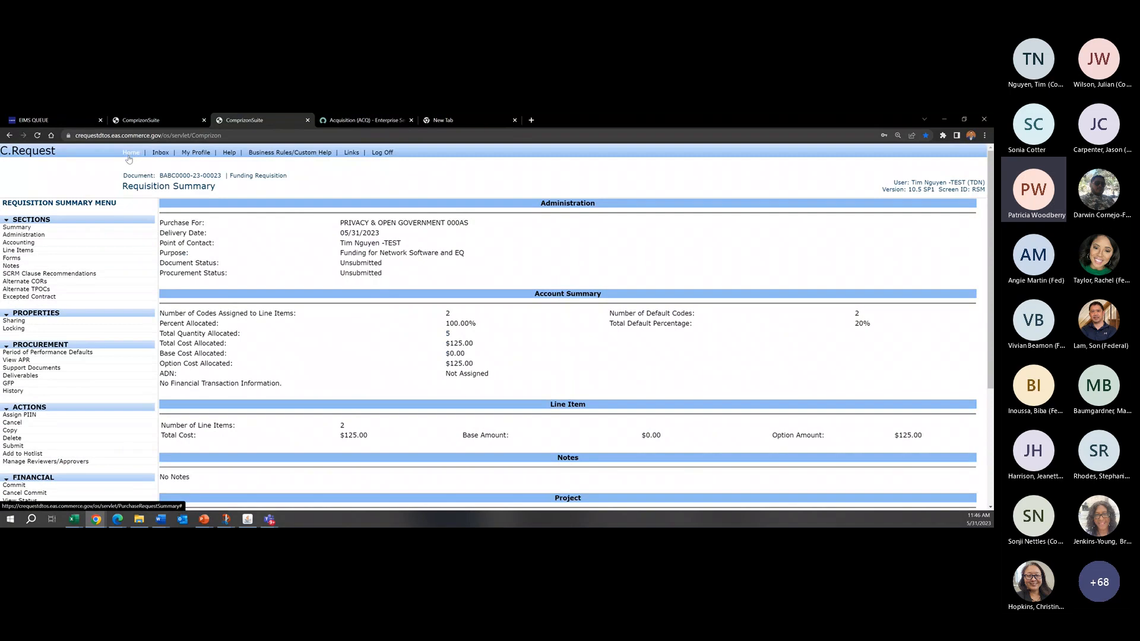
left_click(23, 235)
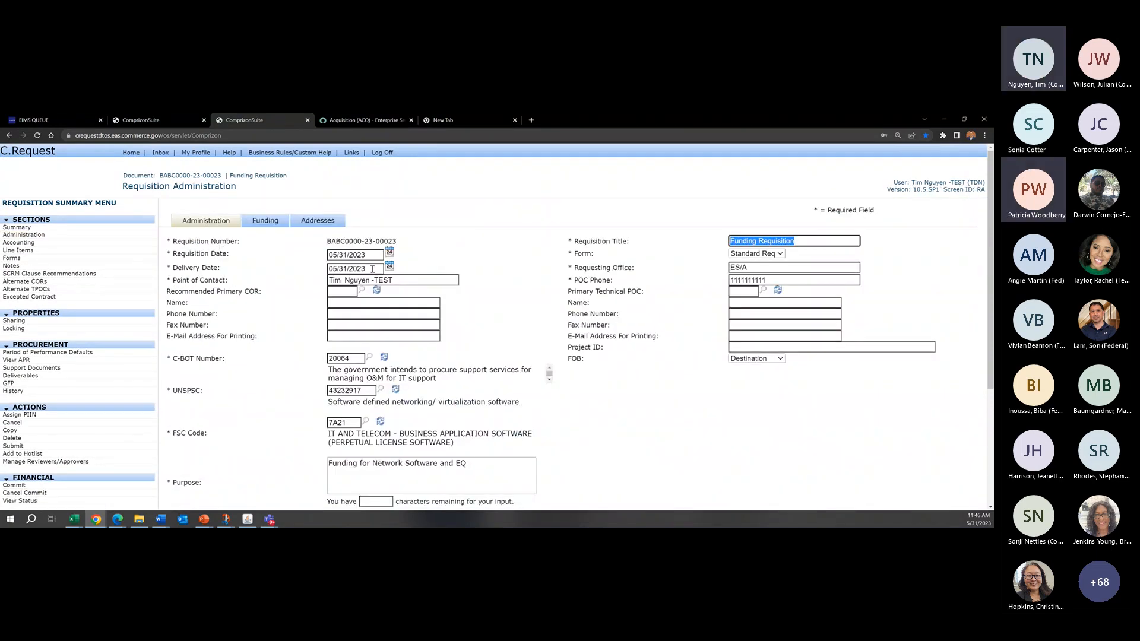
left_click_drag(373, 269, 322, 270)
left_click(512, 219)
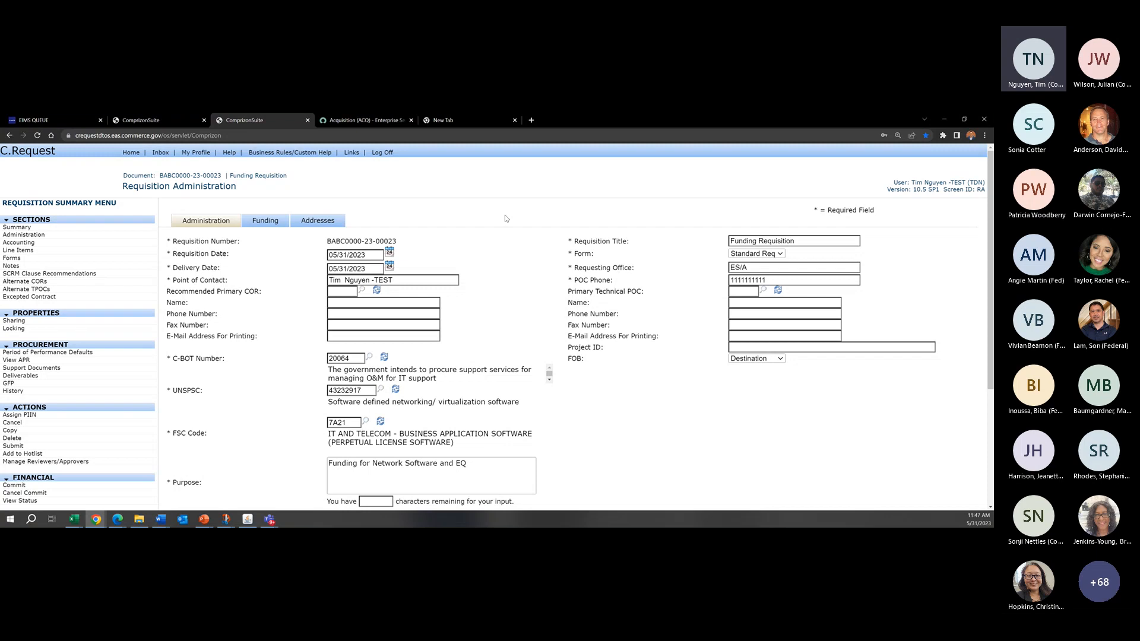
Step: Open the funding requisition's reviewer and approver management and look over its title and menu heading
left_click(160, 119)
left_click(286, 122)
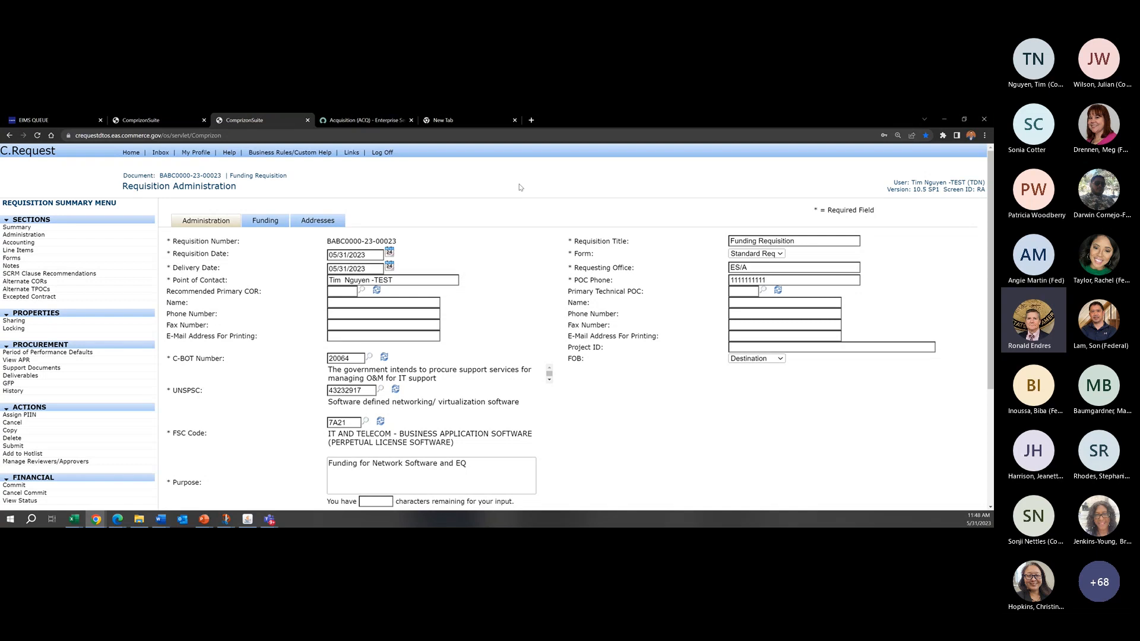
scroll(158, 399, "down", 2)
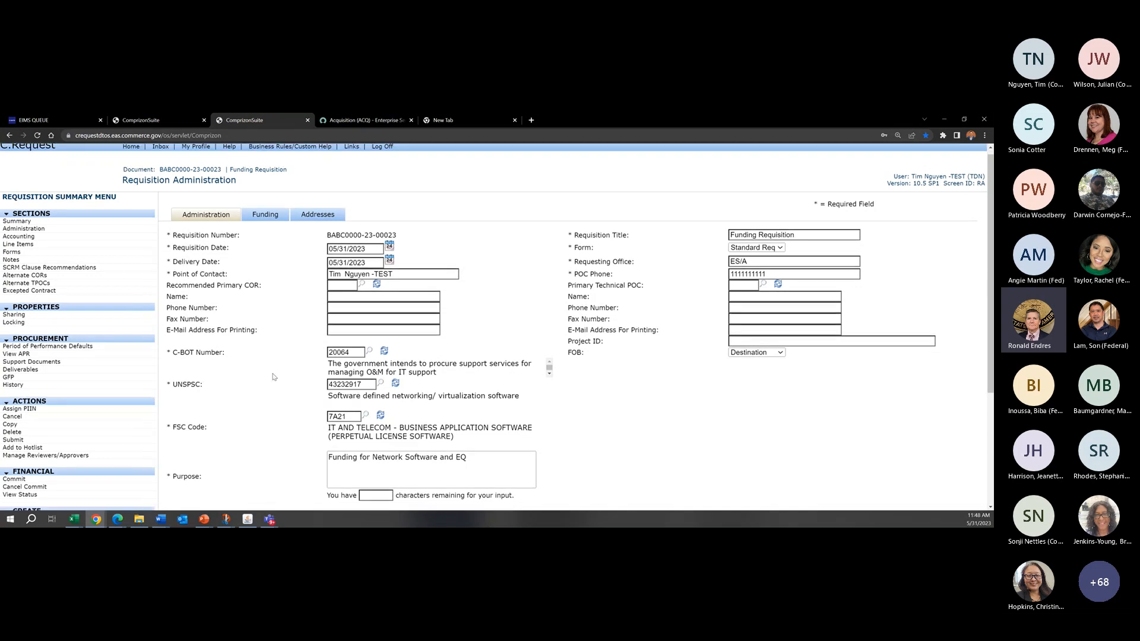
scroll(272, 376, "down", 2)
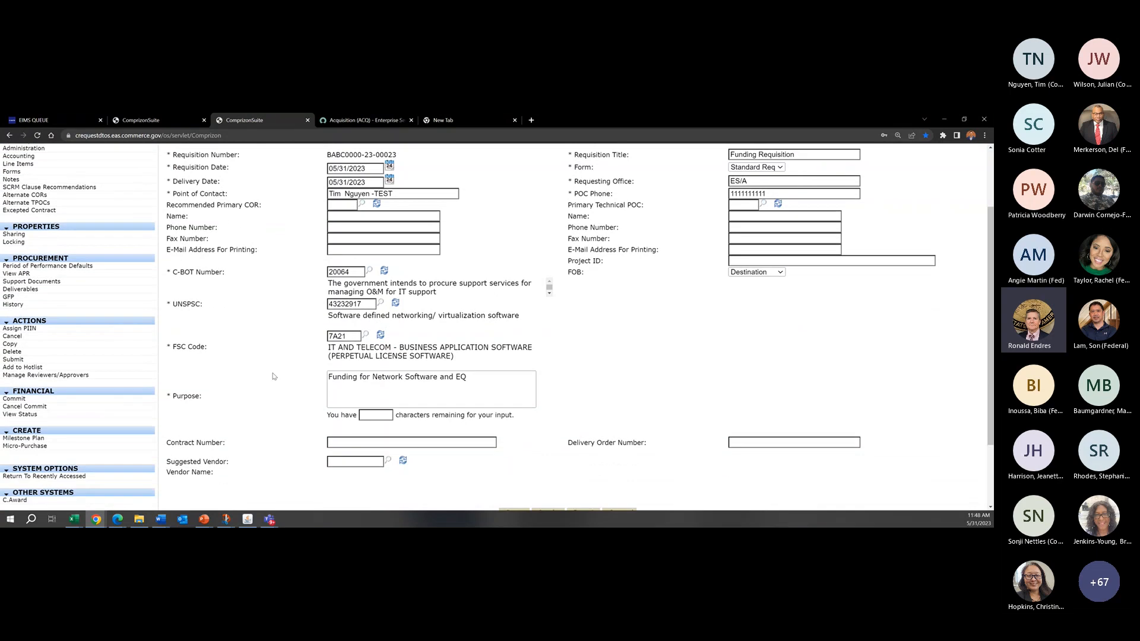
left_click(118, 376)
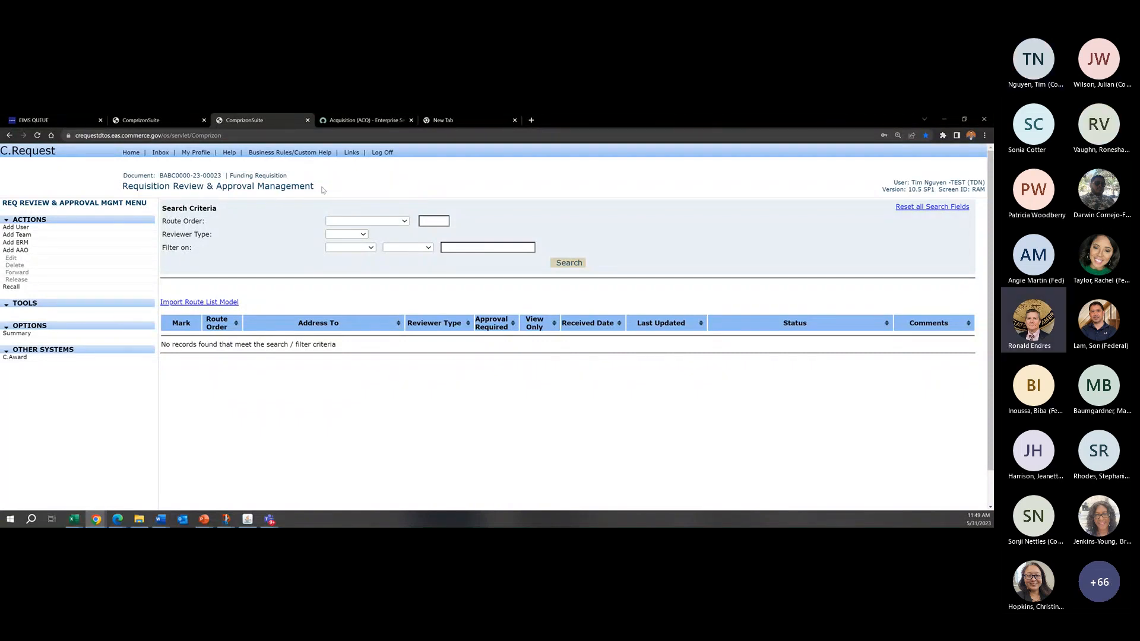
left_click_drag(315, 187, 126, 187)
left_click(91, 185)
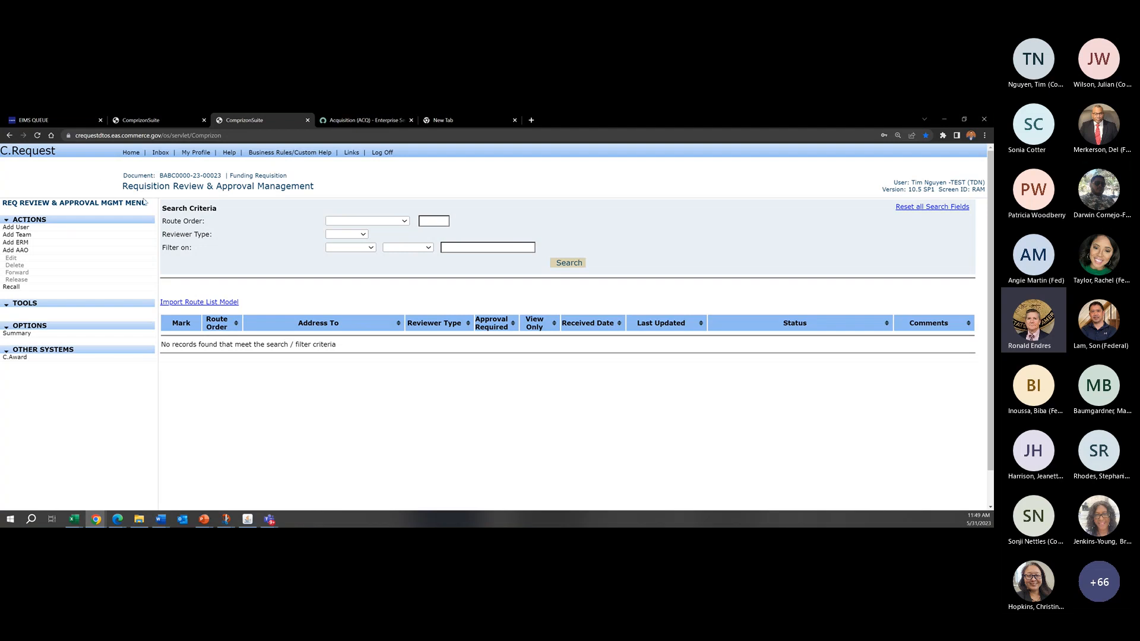
left_click_drag(146, 202, 42, 203)
left_click(39, 203)
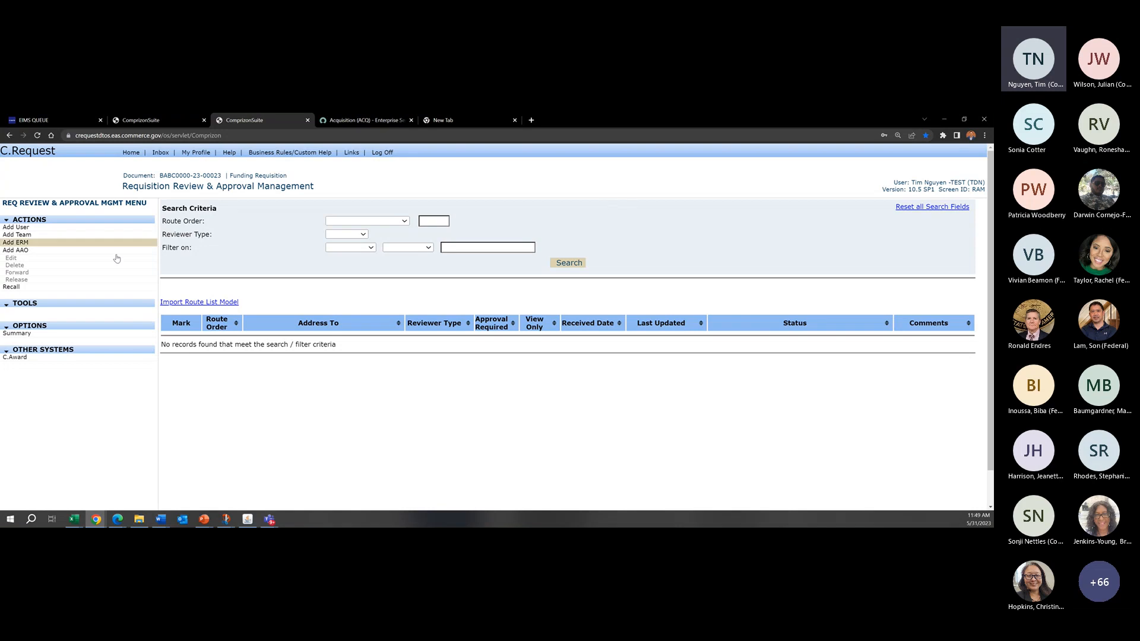
Step: Go back through the summary to the requisition's administration funding information and examine the Bona Fide Need Certifier entry
left_click(16, 333)
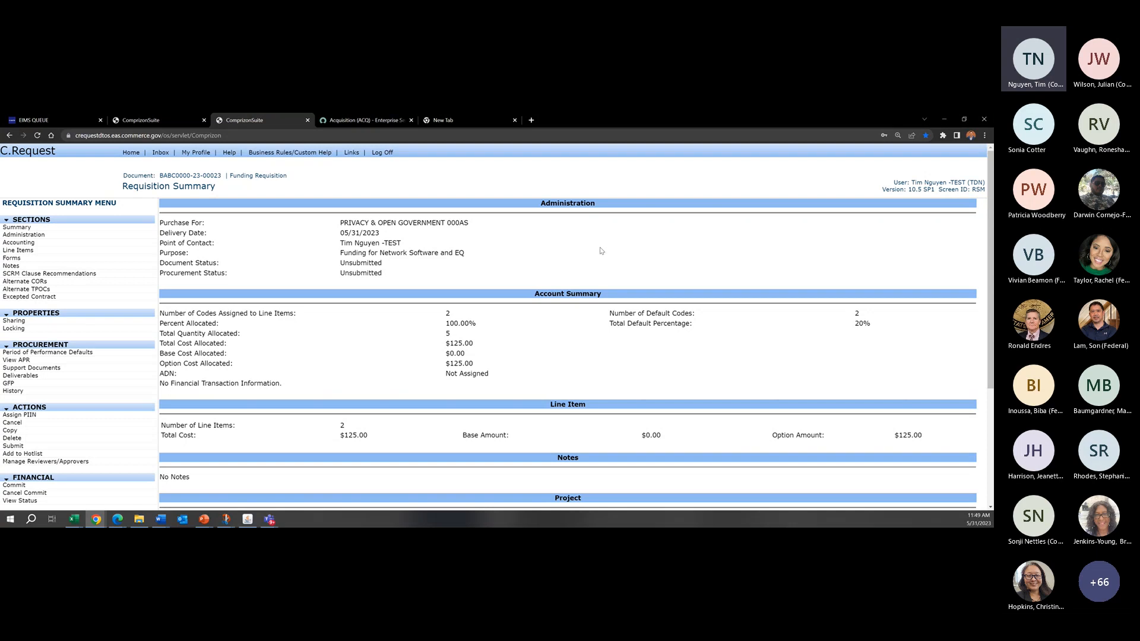
left_click(68, 236)
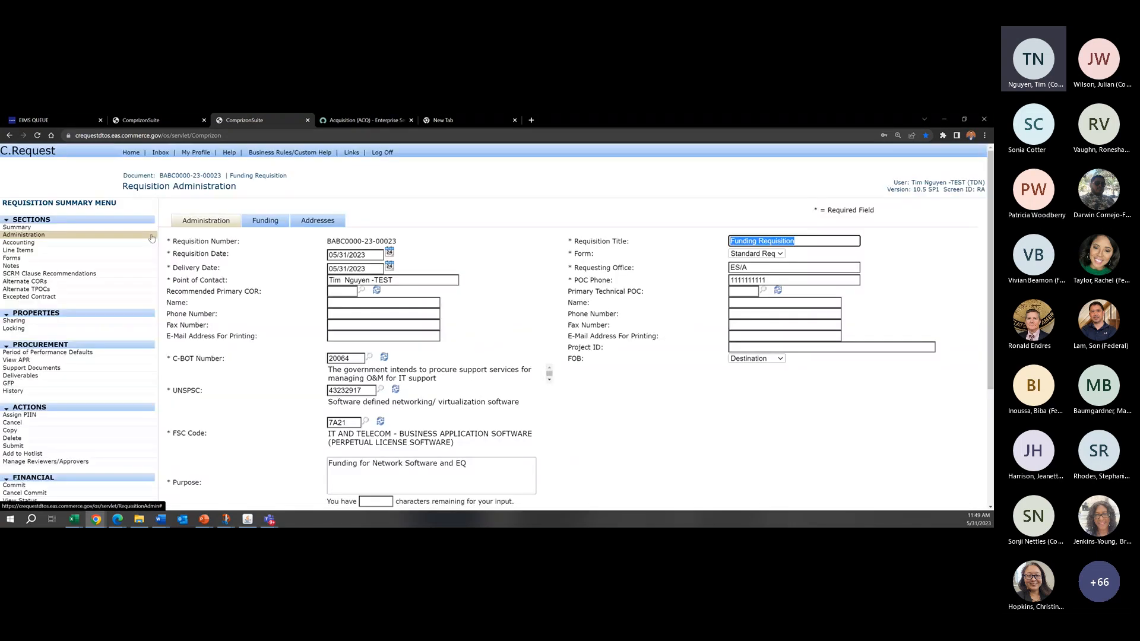
left_click(417, 208)
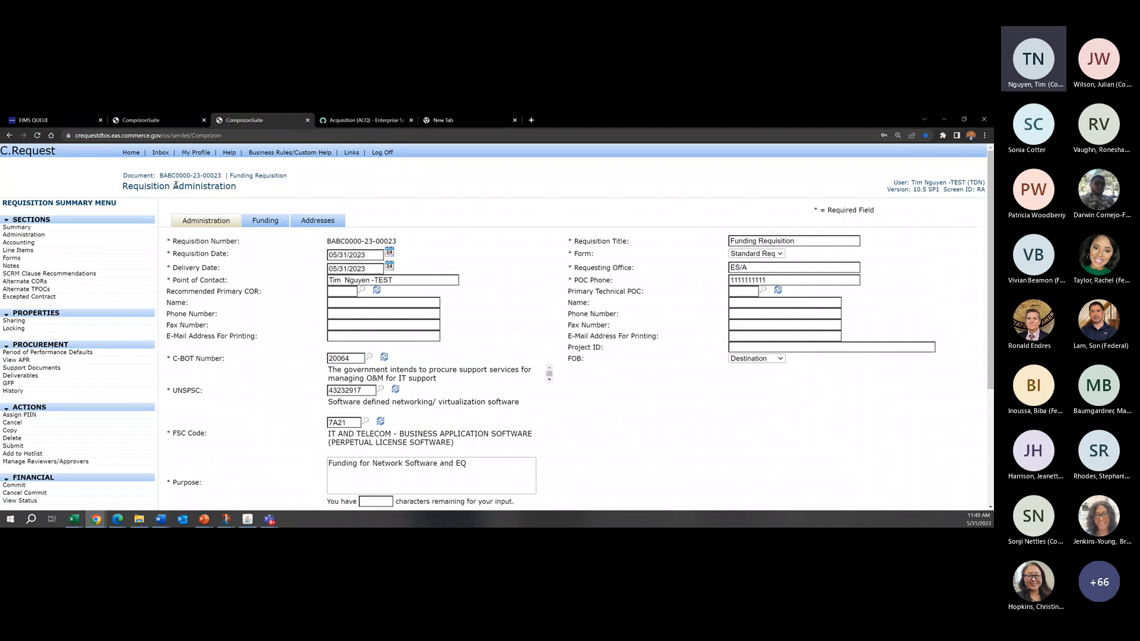
left_click(263, 225)
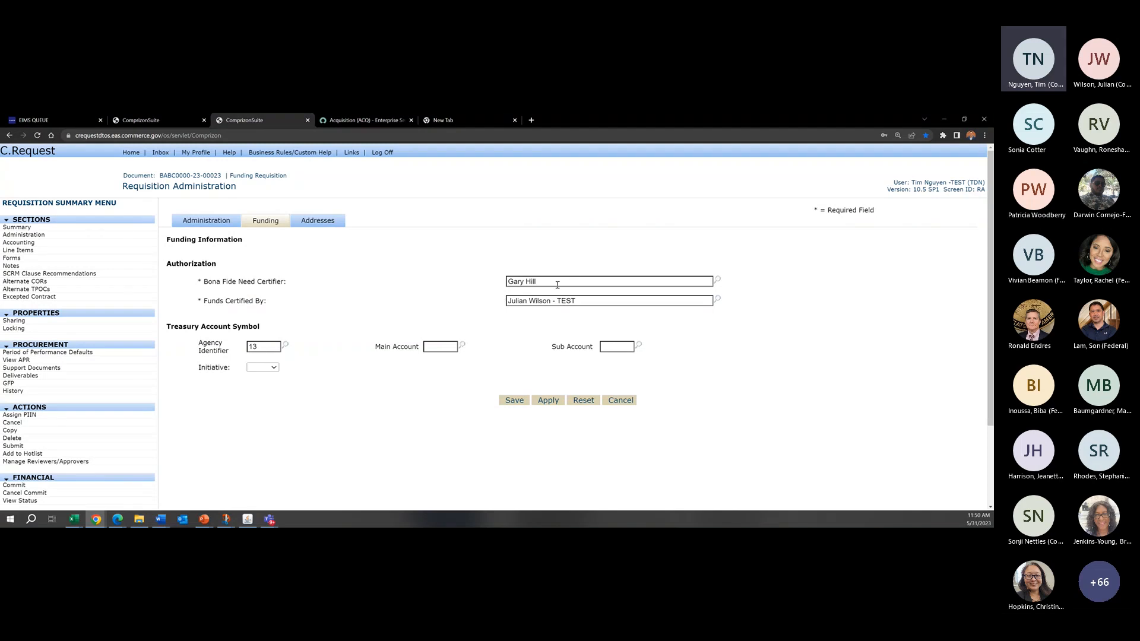
left_click_drag(551, 286, 429, 268)
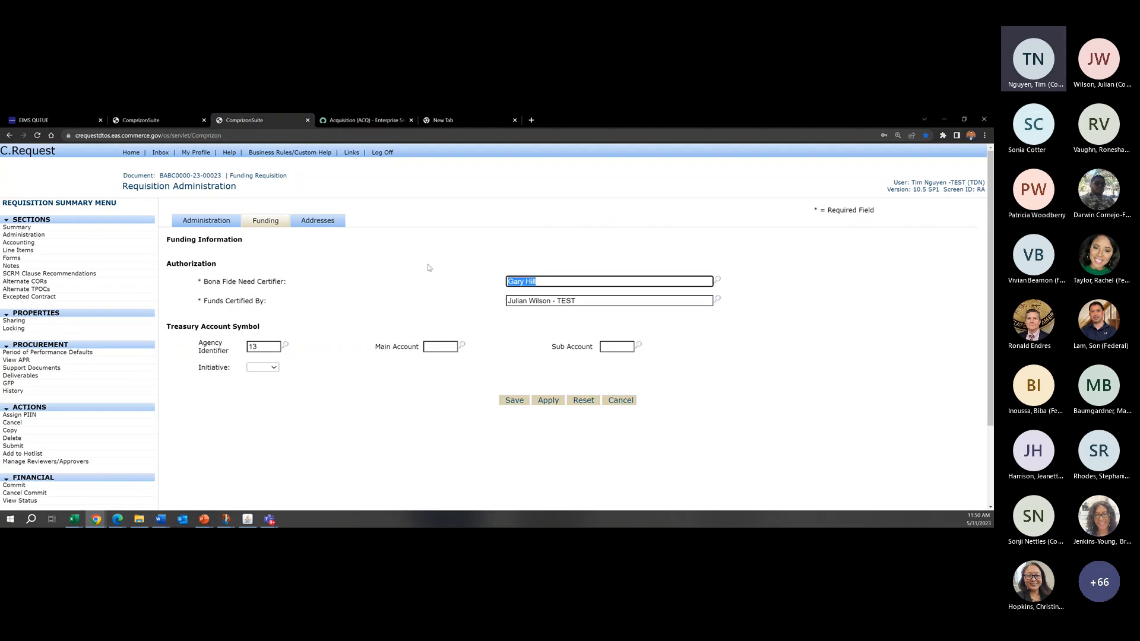
left_click(428, 267)
left_click_drag(569, 281, 449, 281)
left_click(465, 275)
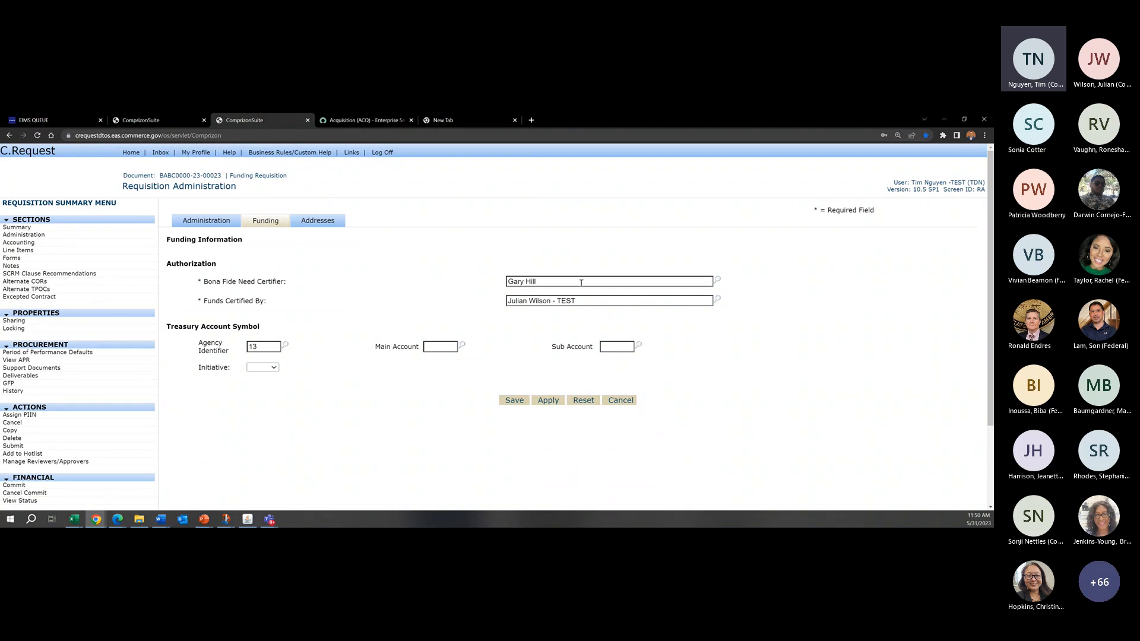
left_click_drag(580, 282, 475, 280)
left_click(512, 261)
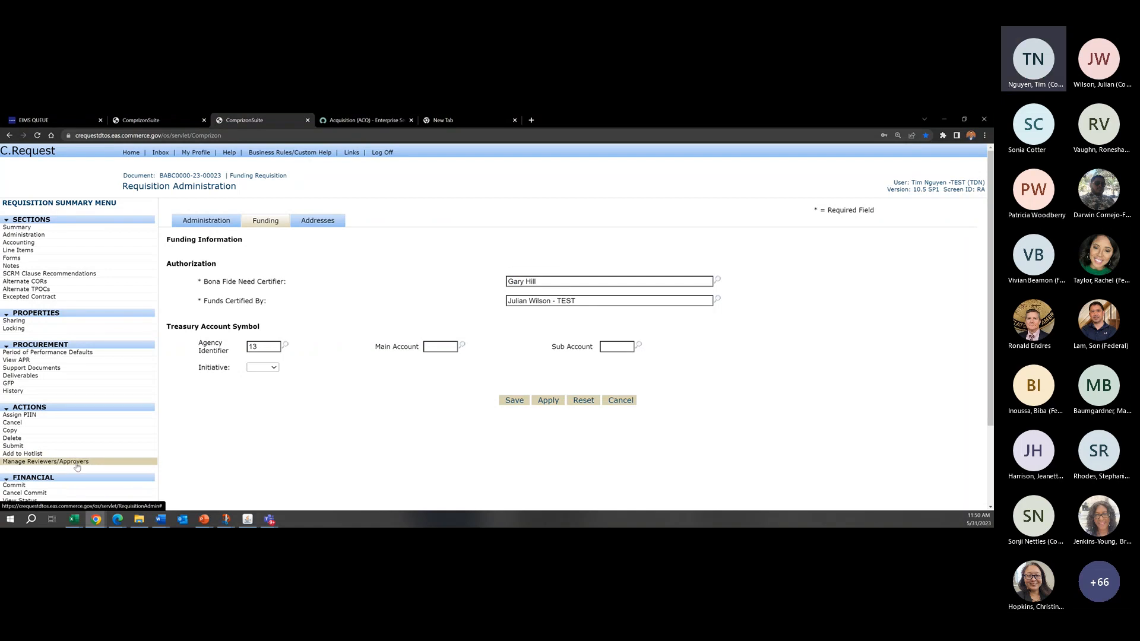
Step: Return to the requisition's reviewer and approver management and look up the Bona Fide Need Certifier as a new user reviewer
left_click(57, 462)
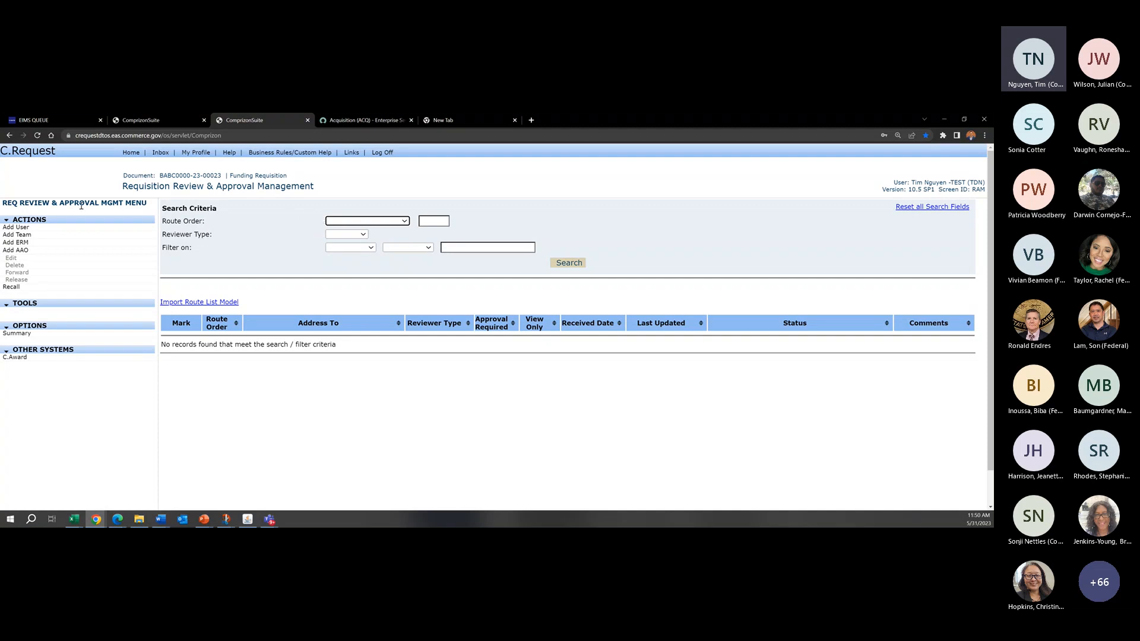
left_click_drag(122, 185, 315, 187)
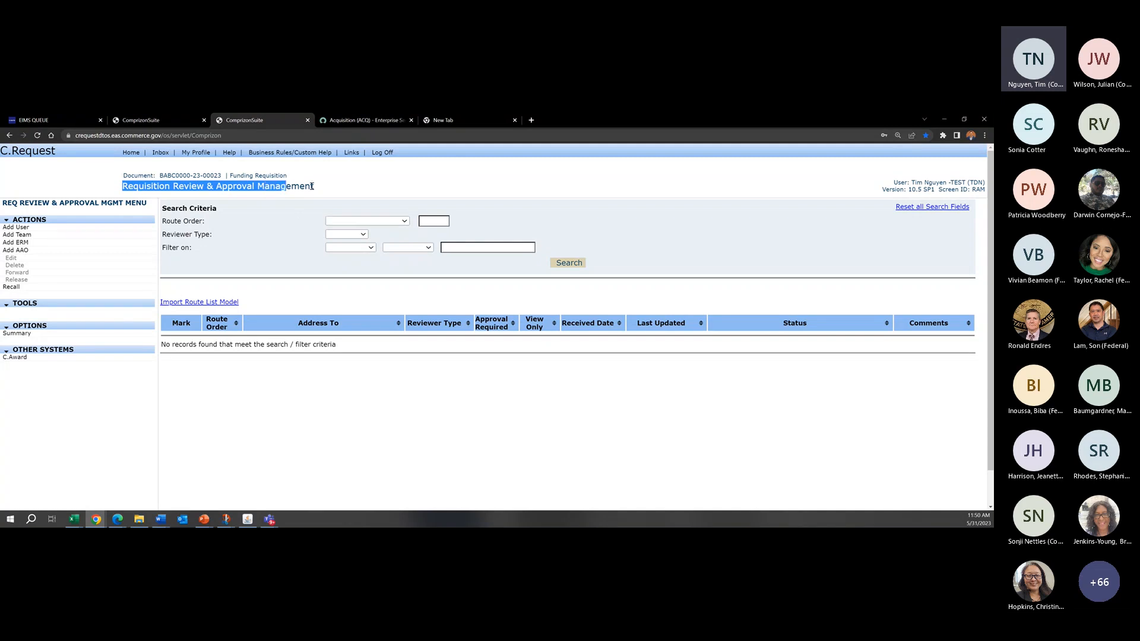
left_click(330, 189)
left_click(12, 228)
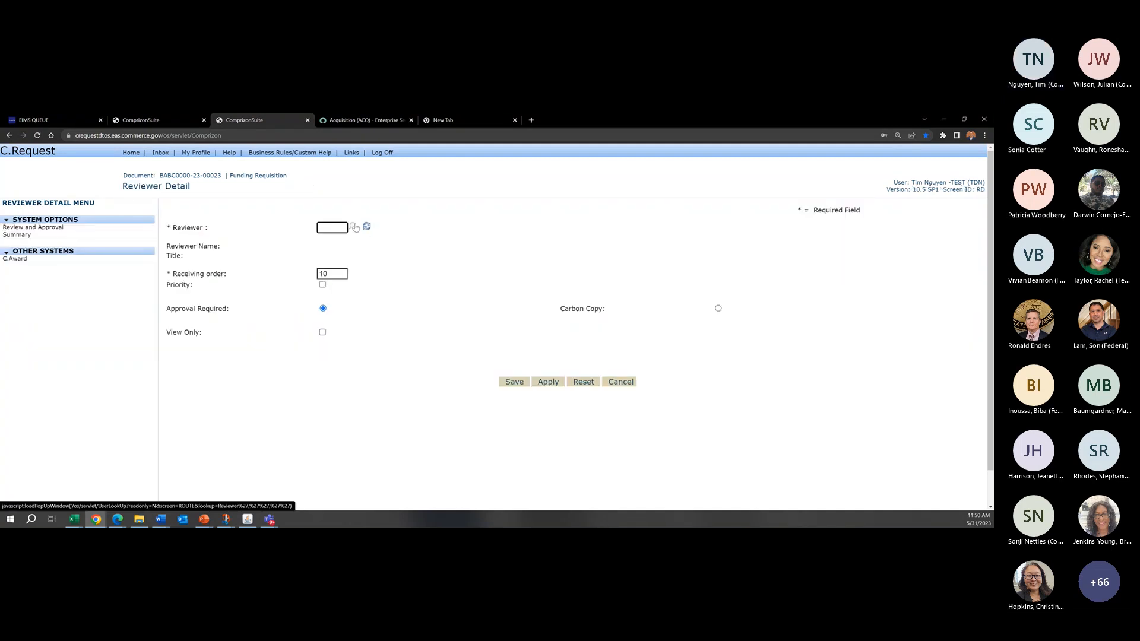
left_click(354, 227)
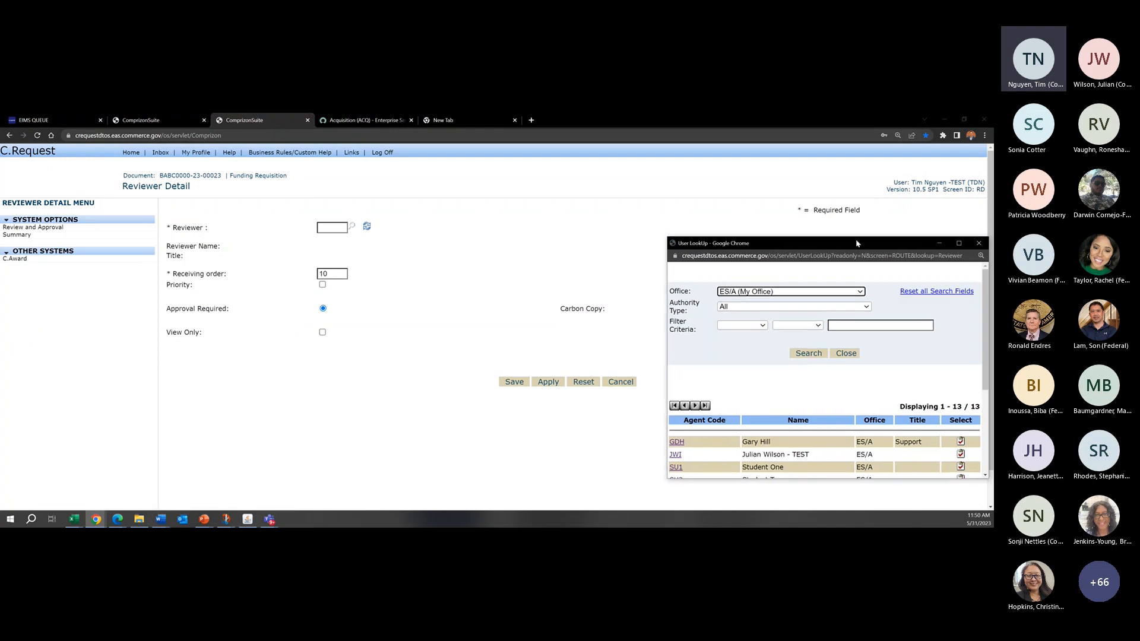
left_click_drag(857, 243, 669, 209)
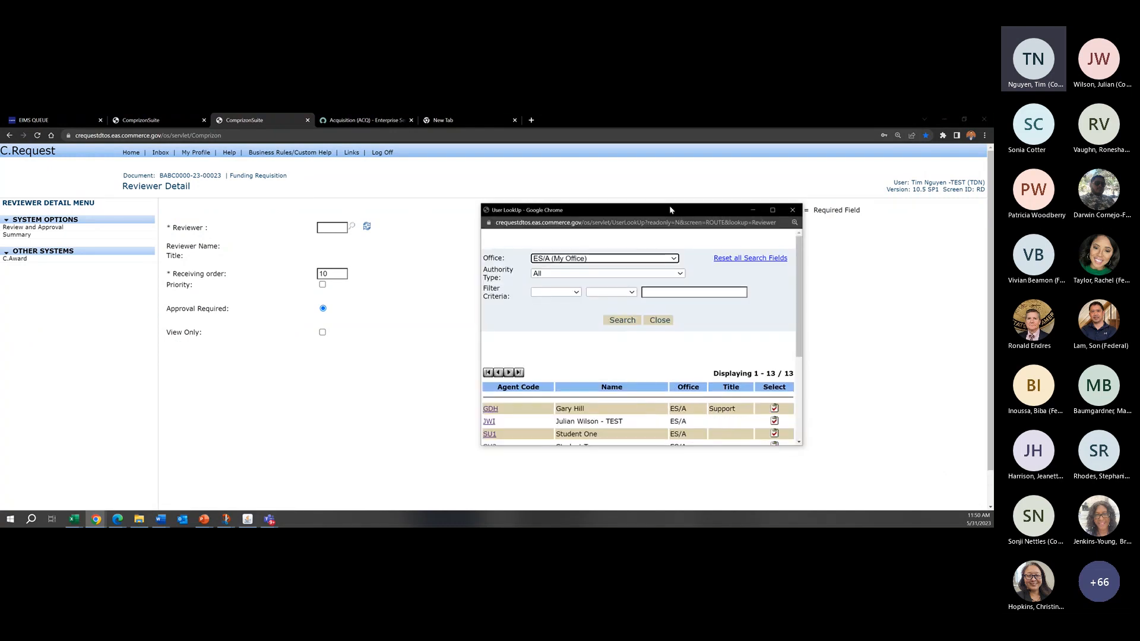
left_click(775, 410)
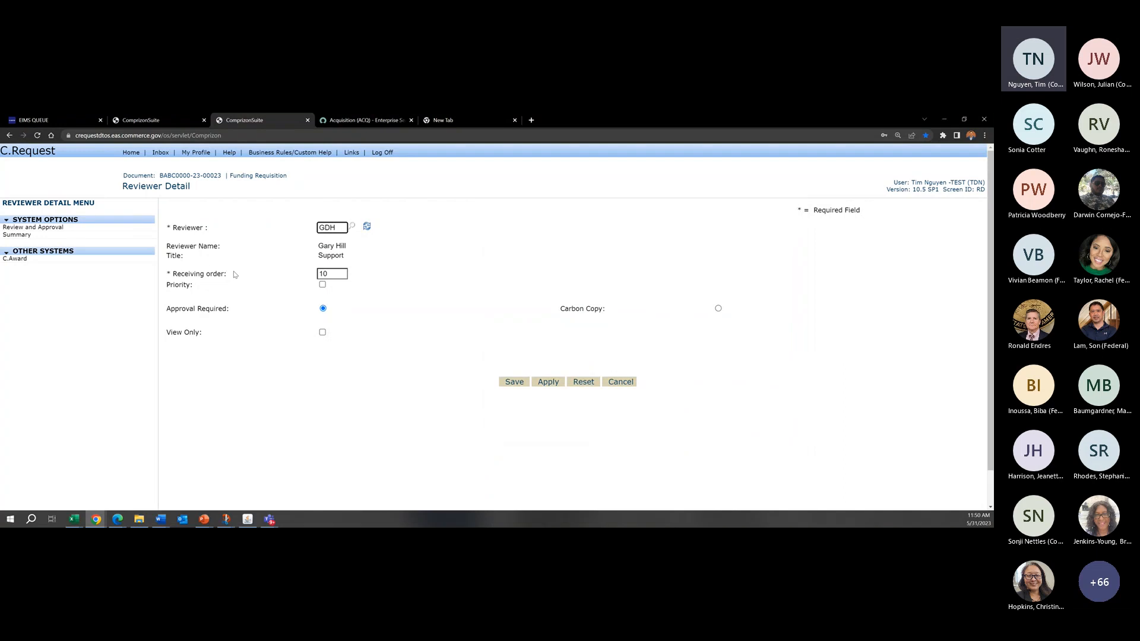
Step: Keep the reviewer's receiving order at 10 with approval required, save the reviewer and check the new route entry
double_click(331, 275)
left_click(433, 278)
left_click_drag(346, 277, 309, 279)
left_click(329, 273)
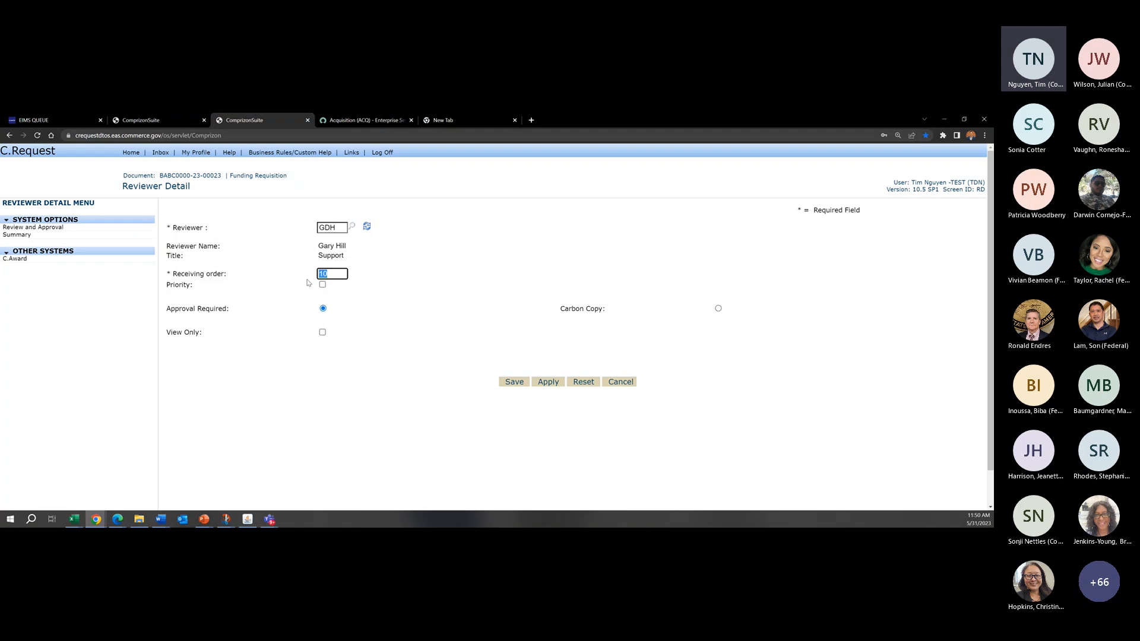
left_click(441, 263)
left_click(514, 382)
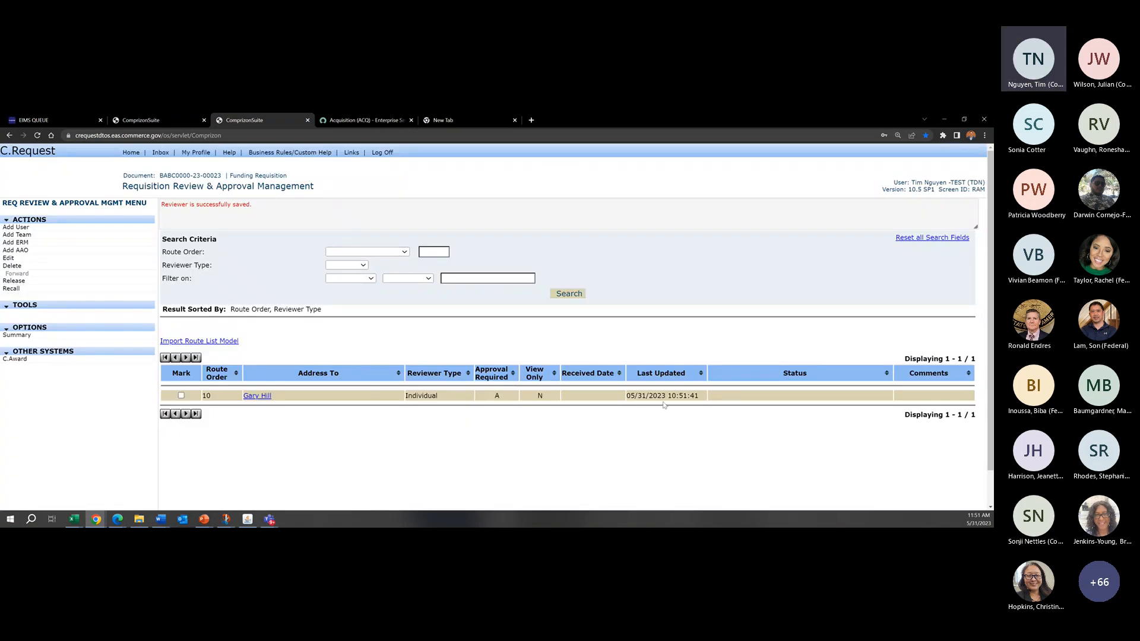
left_click_drag(664, 405, 382, 403)
left_click(382, 403)
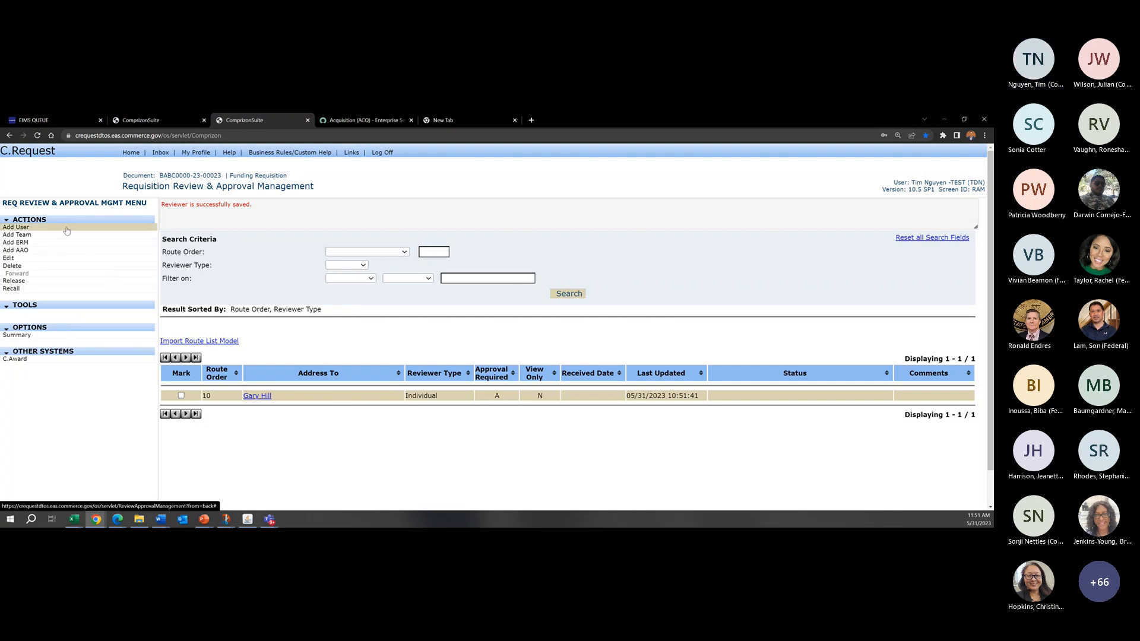
Step: Add the second user in the lookup list as a reviewer with receiving order 20 and approval required, and save
left_click(16, 227)
left_click(353, 228)
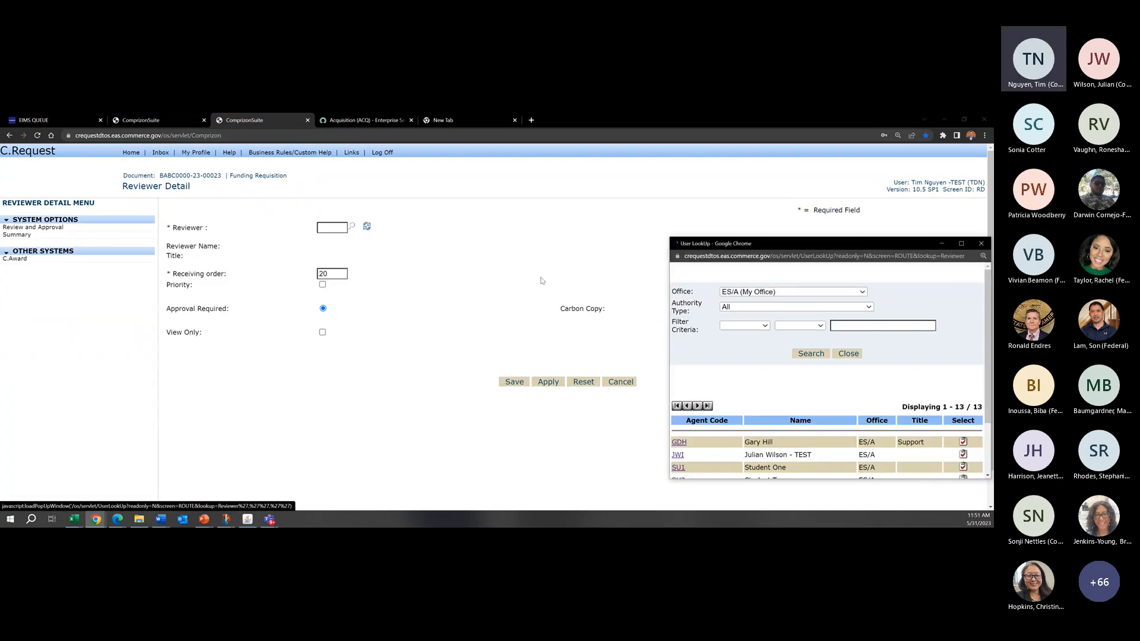
scroll(685, 271, "down", 2)
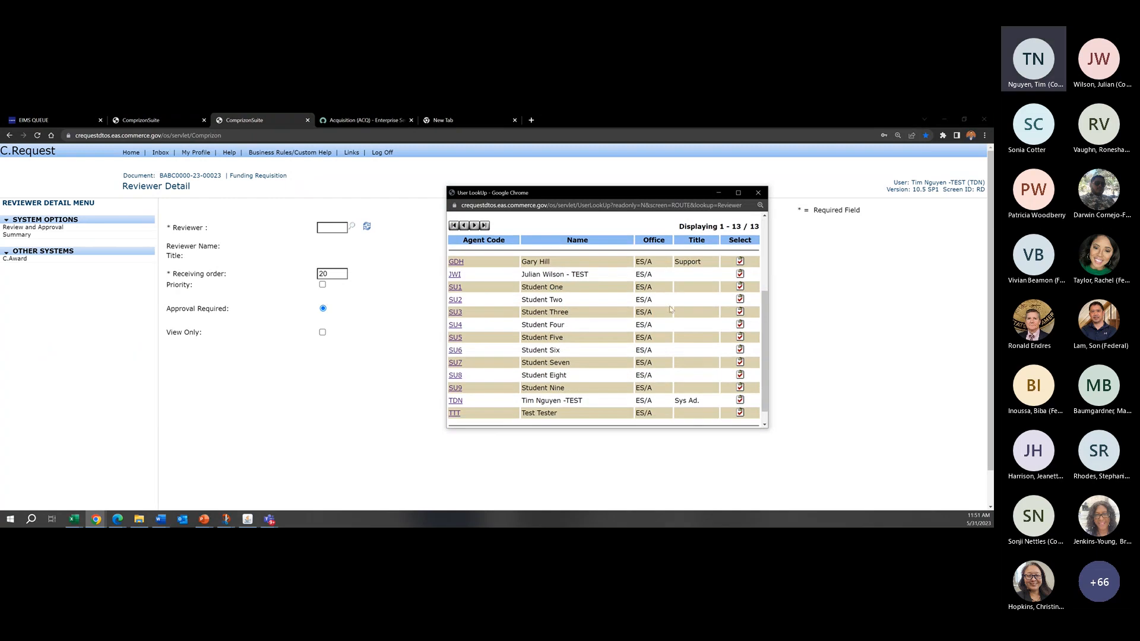
left_click(740, 275)
left_click(504, 383)
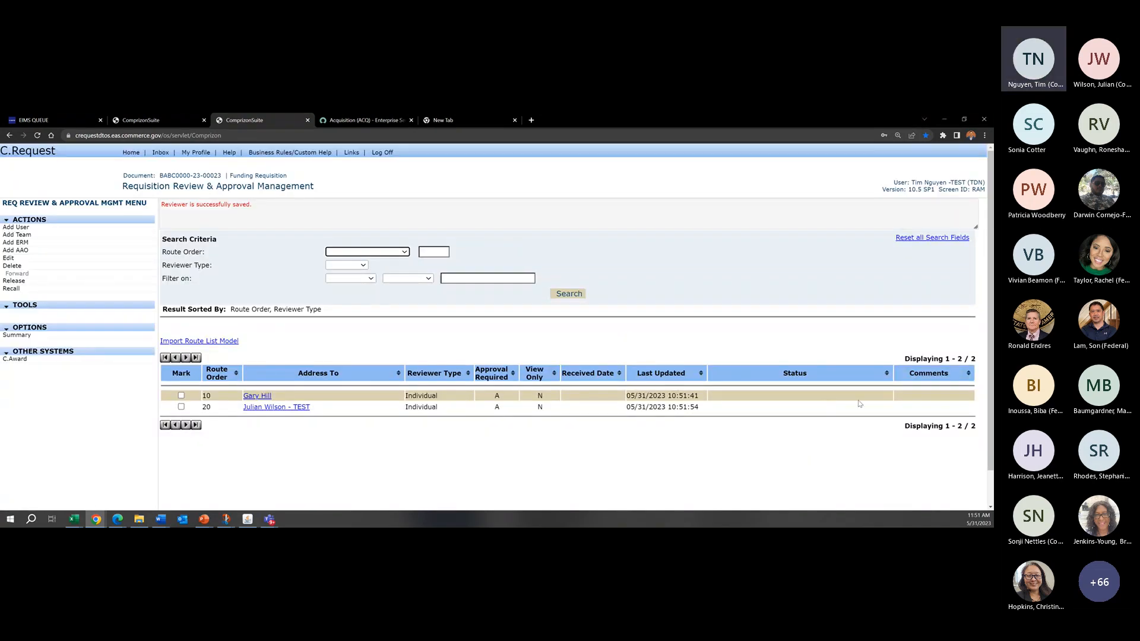
Step: Release the requisition to the reviewer with route order 10 and check that reviewer's status entry
left_click(181, 396)
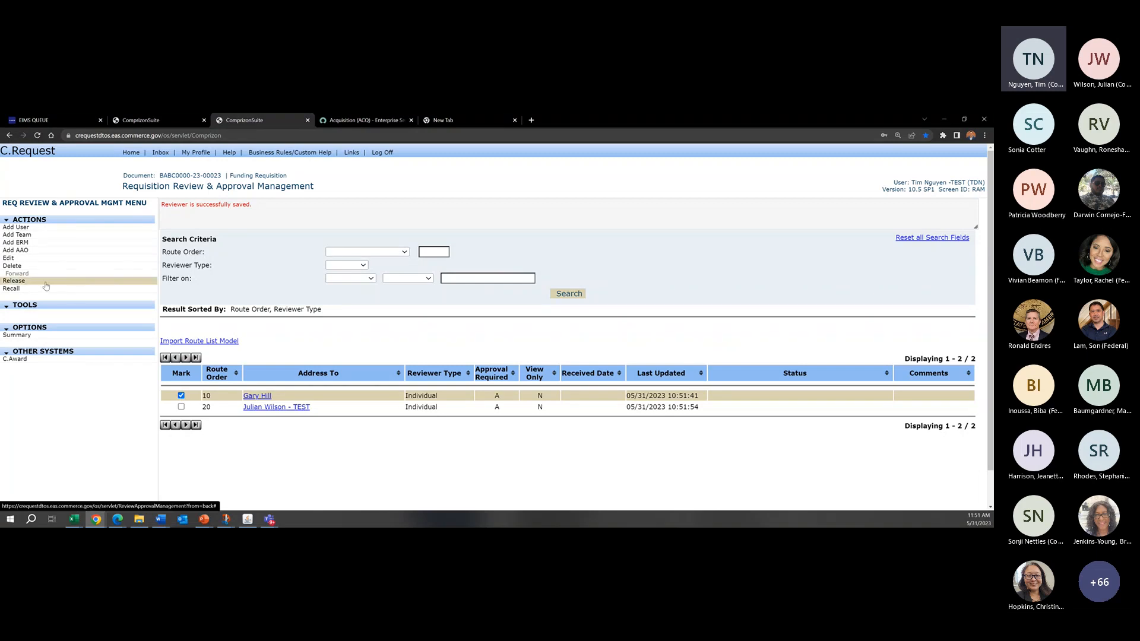
left_click(46, 284)
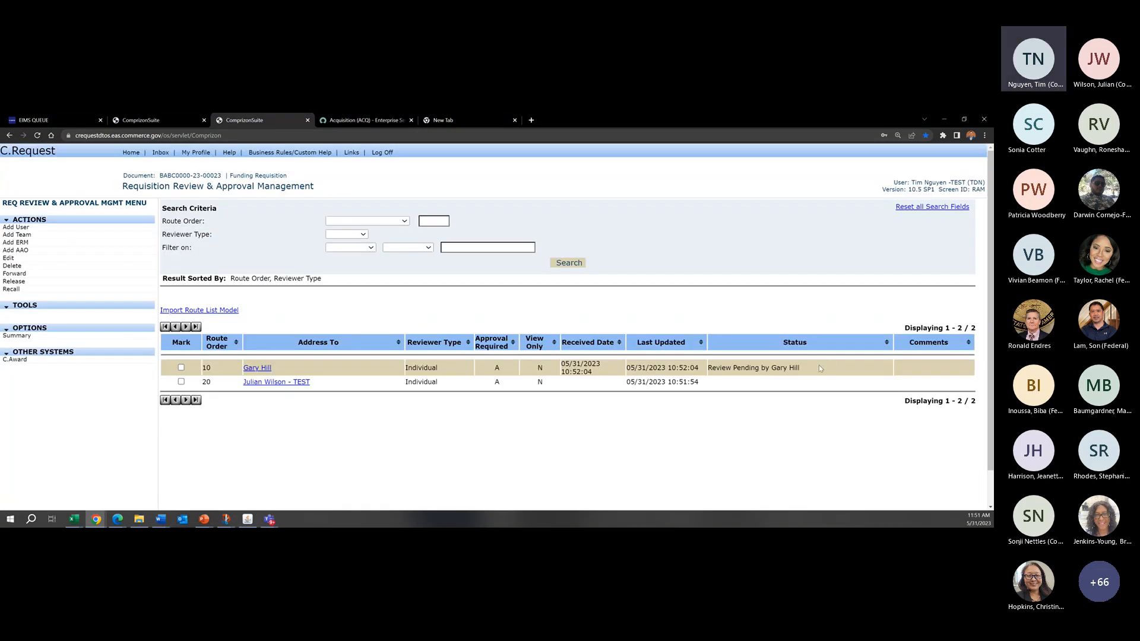
left_click_drag(819, 367, 712, 368)
left_click_drag(862, 378, 771, 368)
left_click(633, 190)
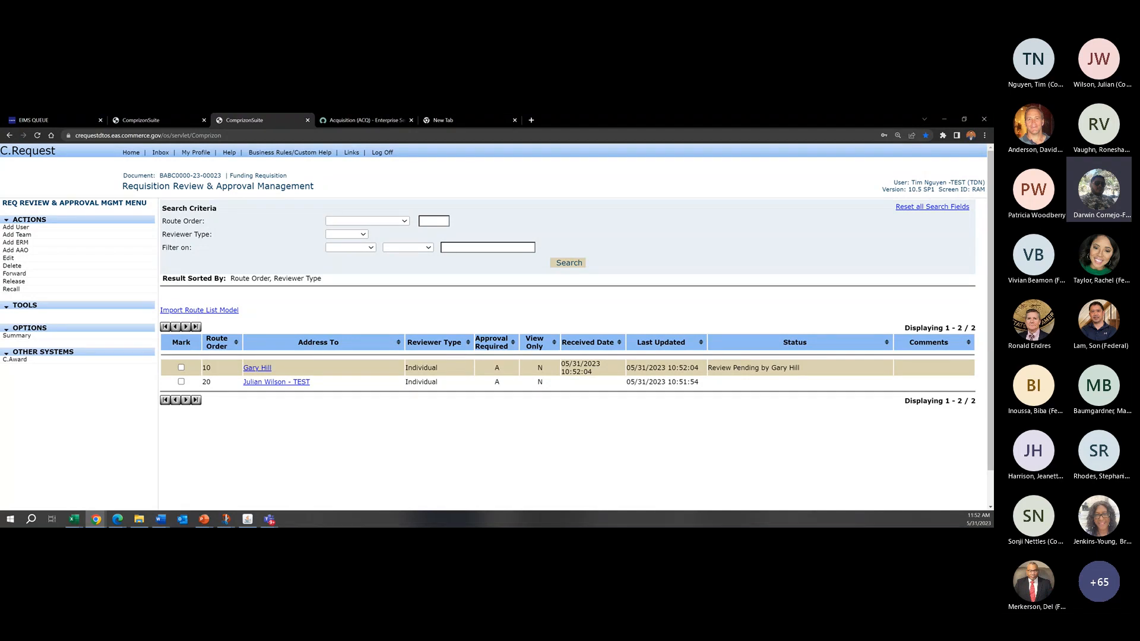
key("alt+Tab")
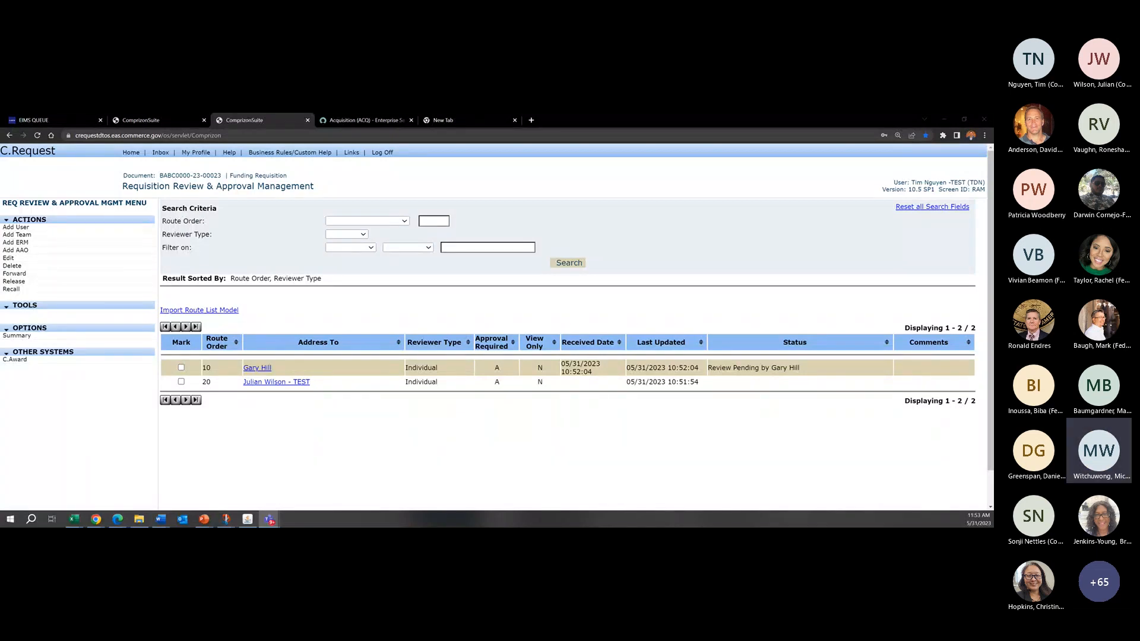
left_click(156, 121)
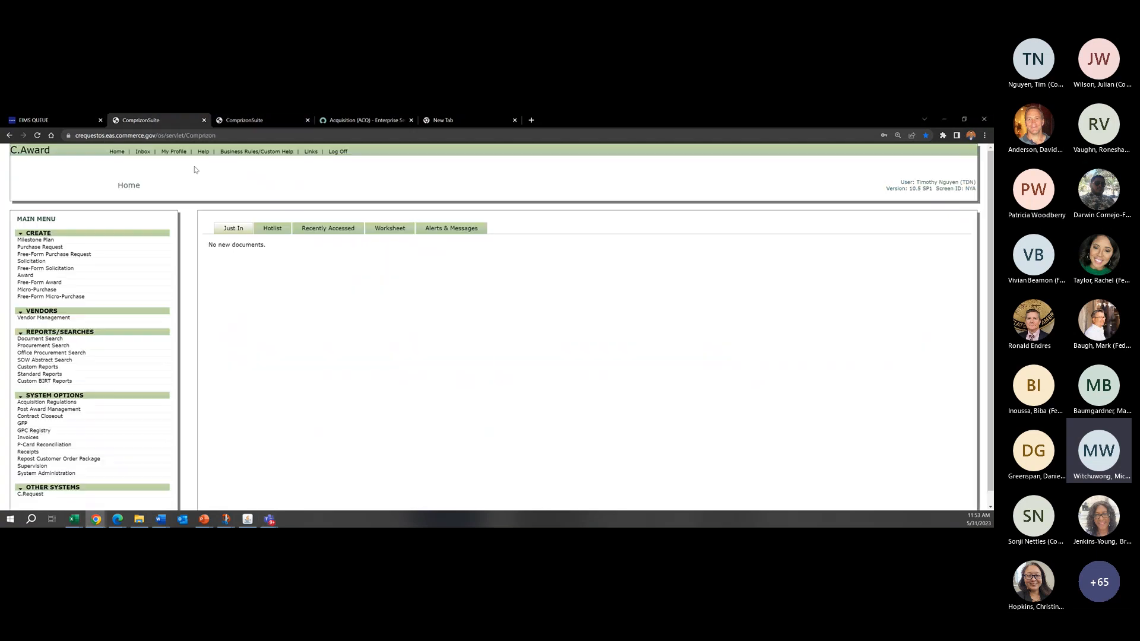
left_click(290, 125)
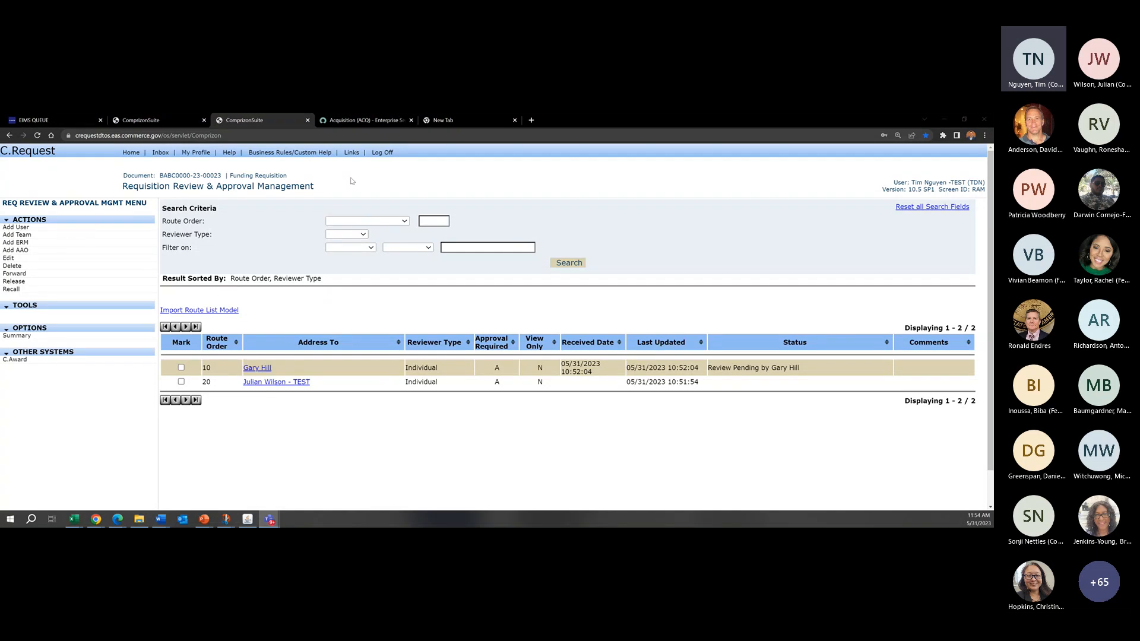
Step: Leave the requisition's review management, switch from C.Request to C.Award and open the Procurement Search
left_click(176, 151)
left_click(141, 152)
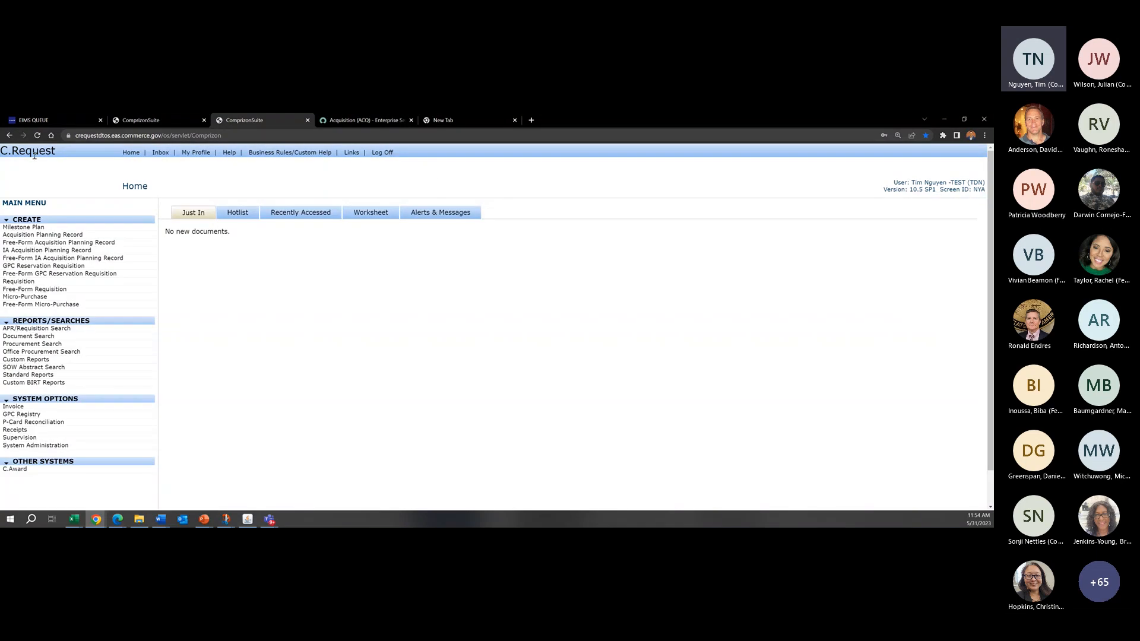
left_click(35, 472)
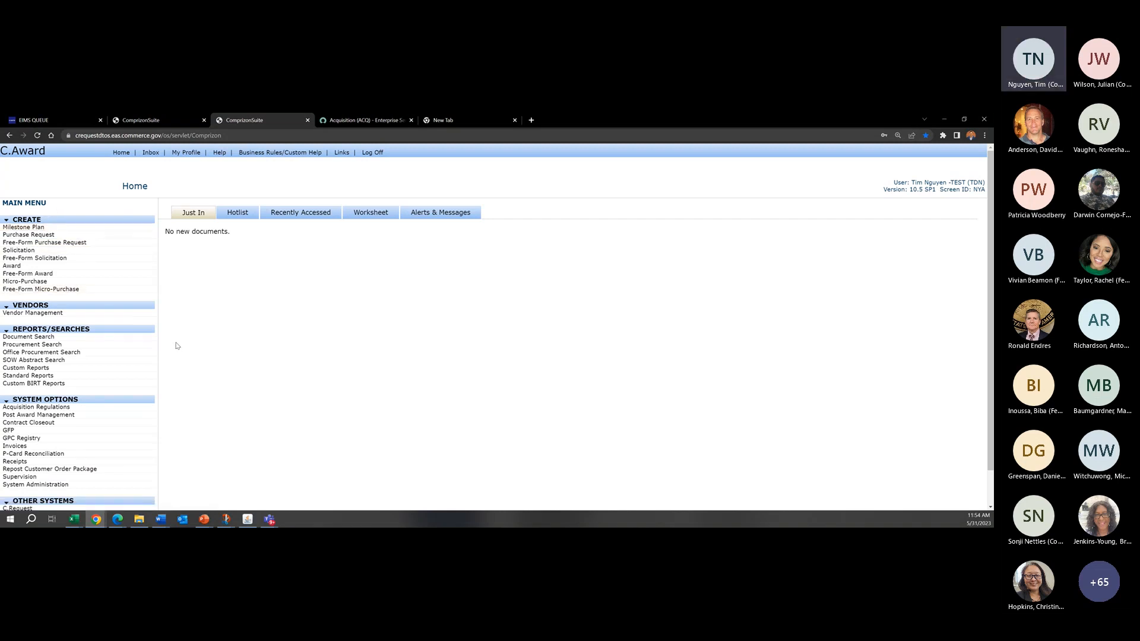
left_click(79, 347)
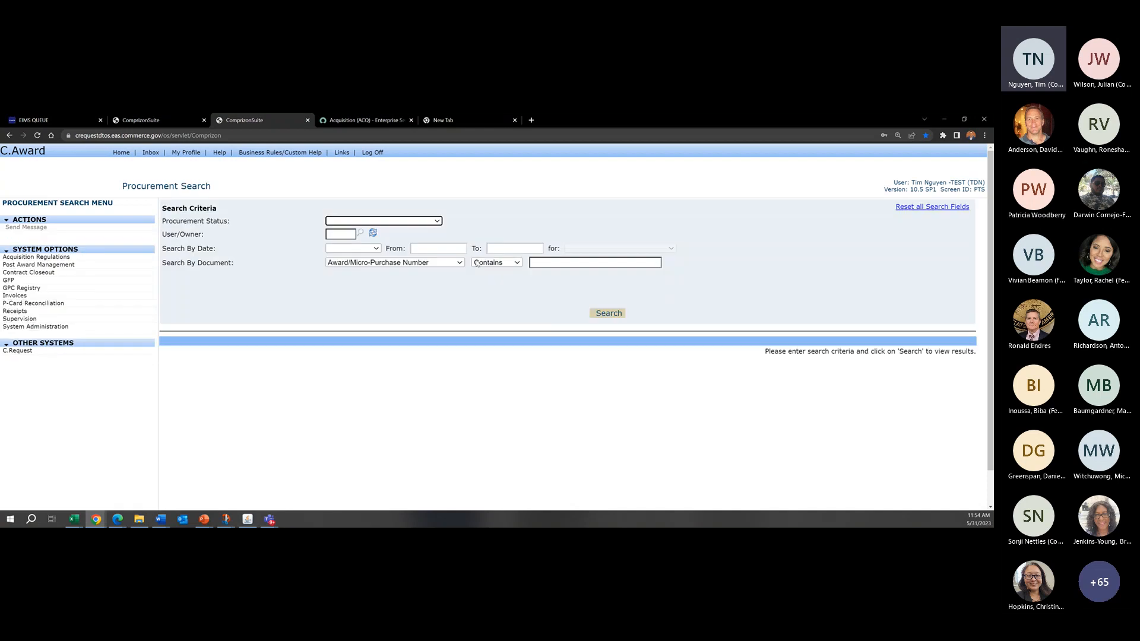
Step: Try 1331L521F as the Award/Micro-Purchase Number search value, then clear the criterion
left_click(585, 263)
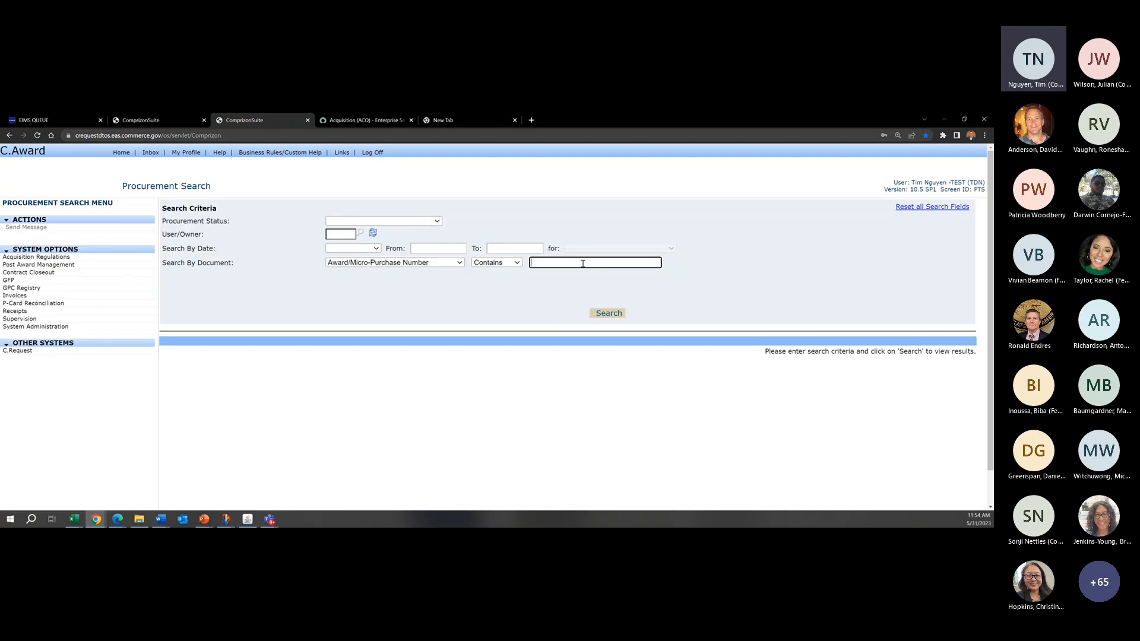
type("1331L521F")
double_click(583, 260)
key("BackSpace")
left_click(616, 213)
Step: Open C.Award's Standard Reports, look through the report types and set the report options to Date Range
left_click(122, 153)
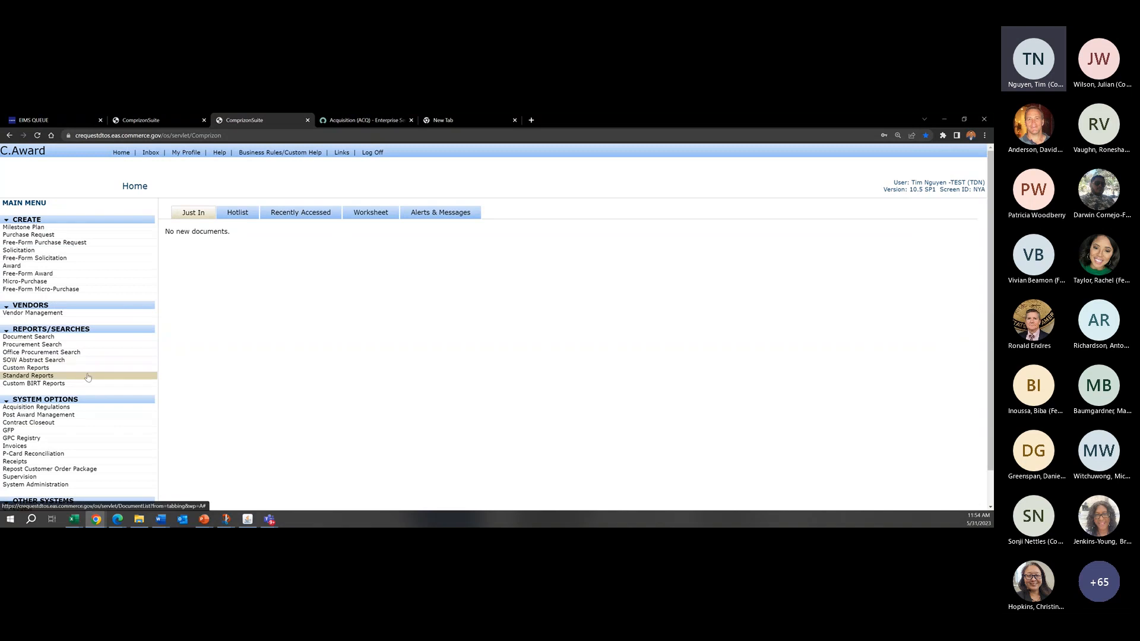
left_click(39, 378)
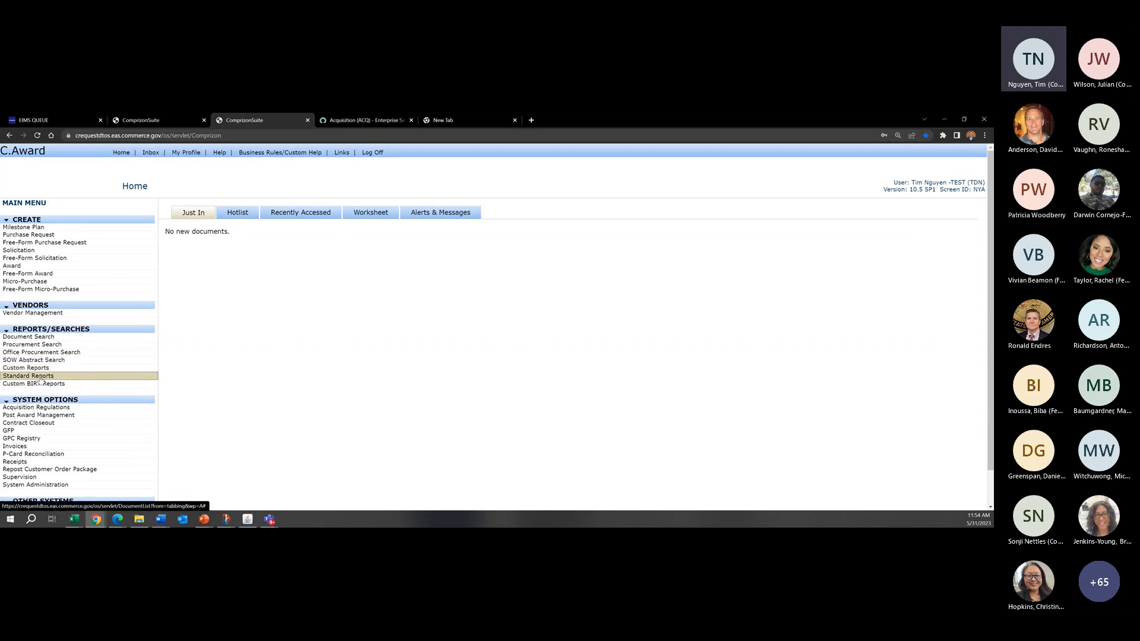
left_click(390, 243)
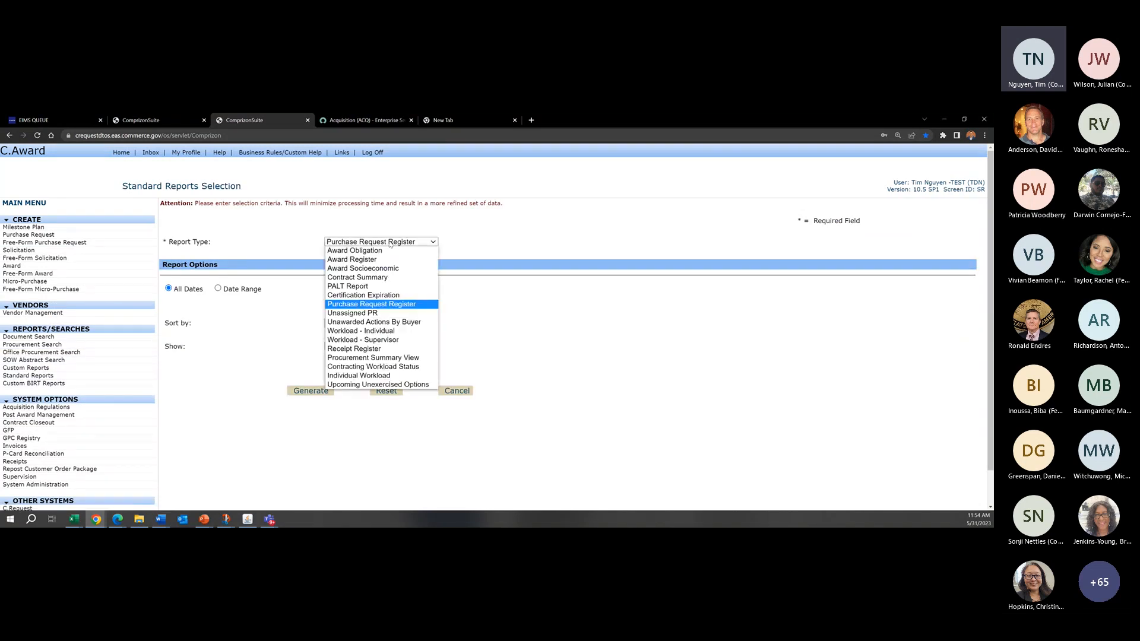
left_click(472, 222)
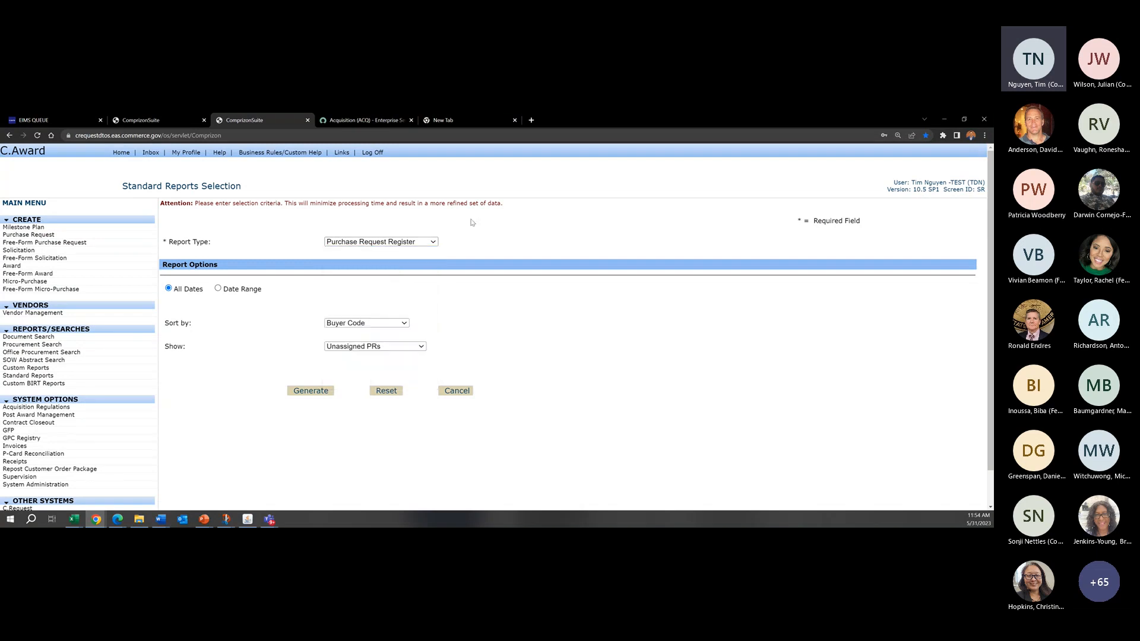
left_click(228, 290)
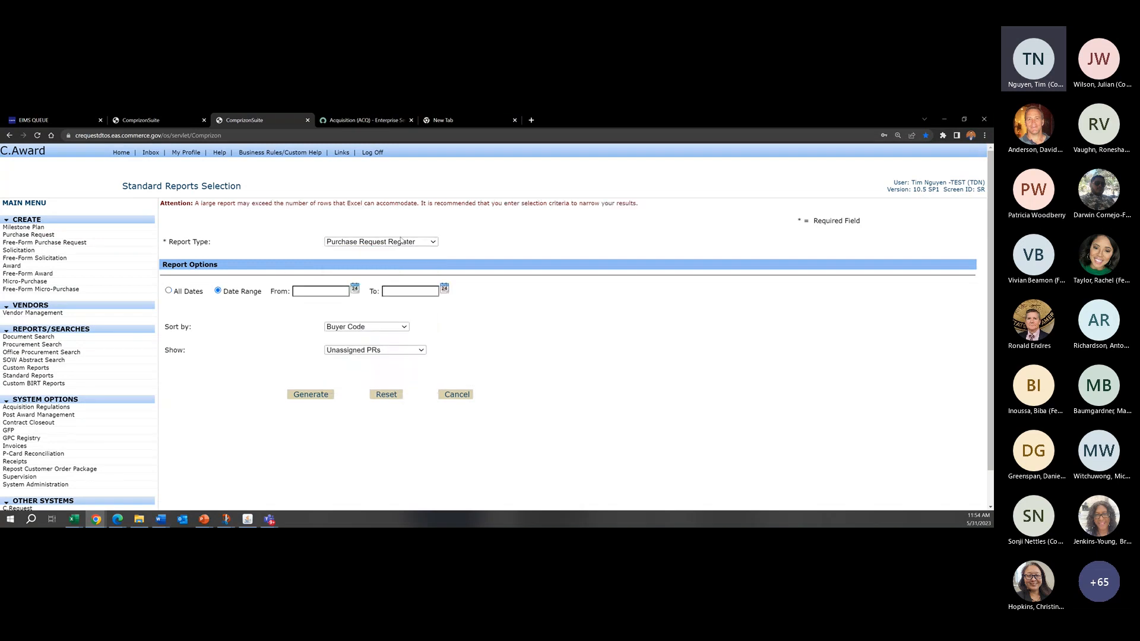
Step: Set the standard report type to Award Obligation, keeping the Date Range option
left_click(392, 242)
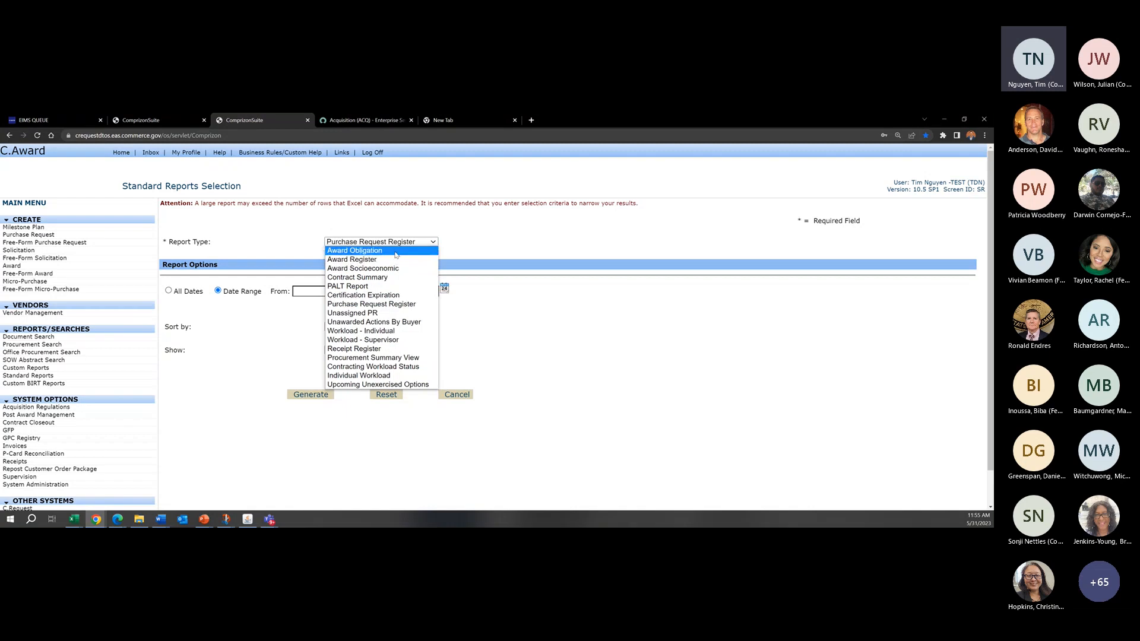
left_click(369, 251)
left_click(272, 289)
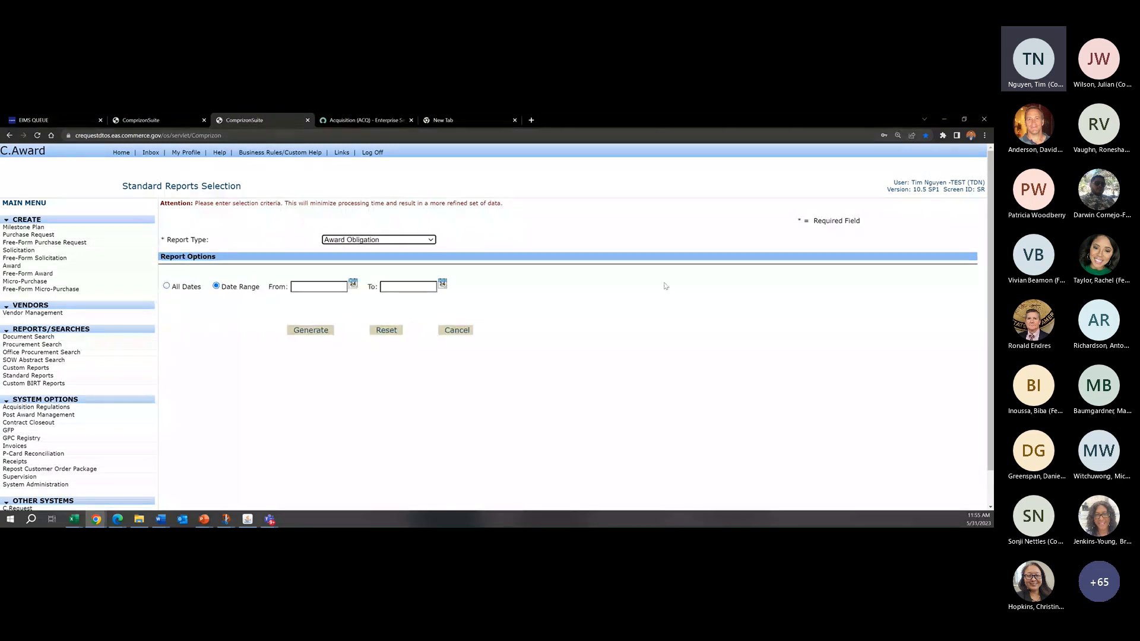
left_click(654, 314)
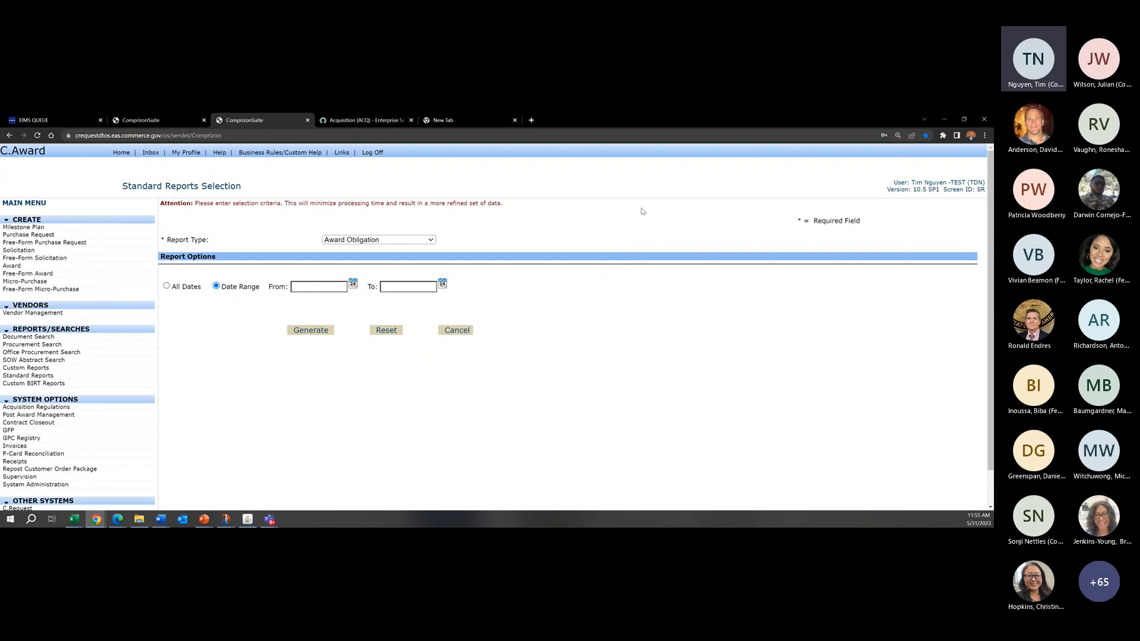
left_click_drag(879, 223, 828, 202)
left_click(829, 206)
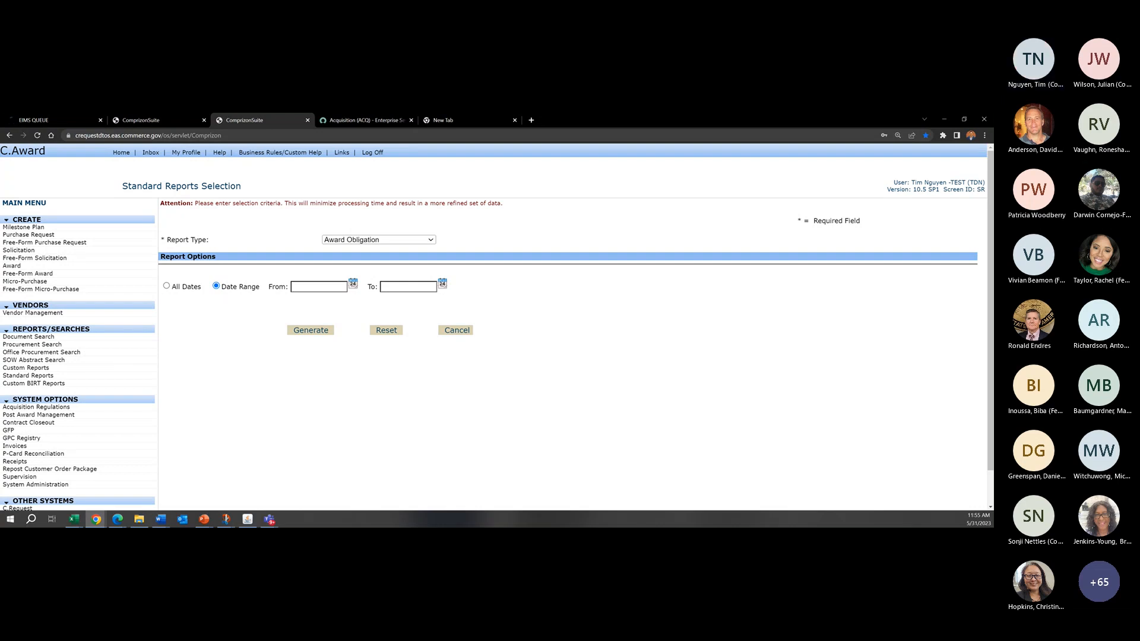
key("alt+Tab")
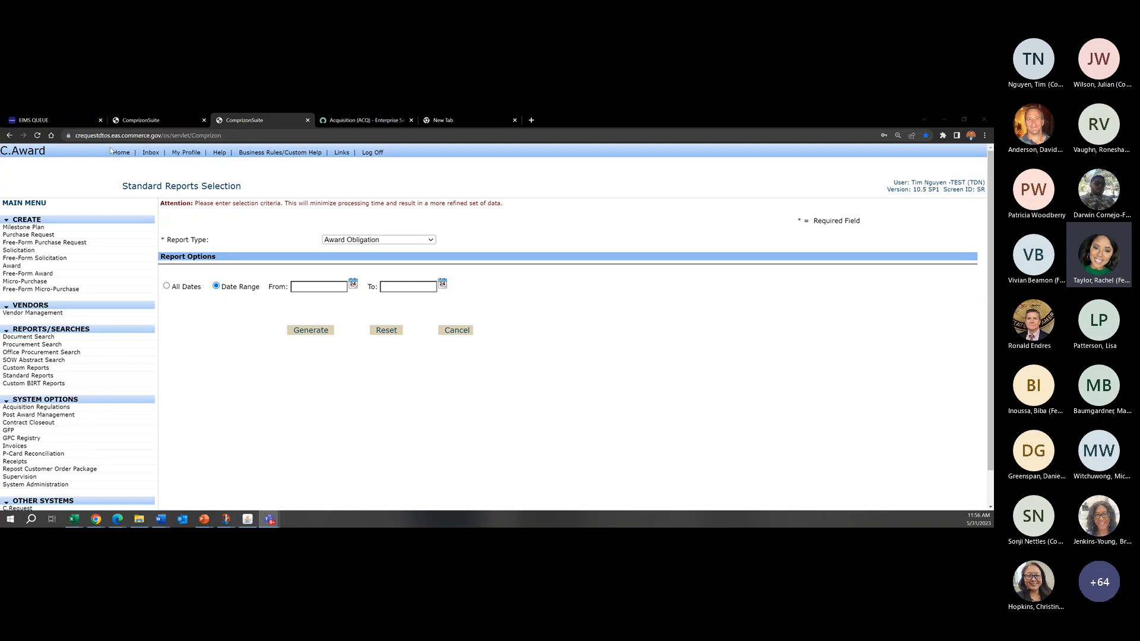
Step: Return to C.Request and show the recently accessed documents
scroll(63, 407, "down", 2)
left_click(53, 473)
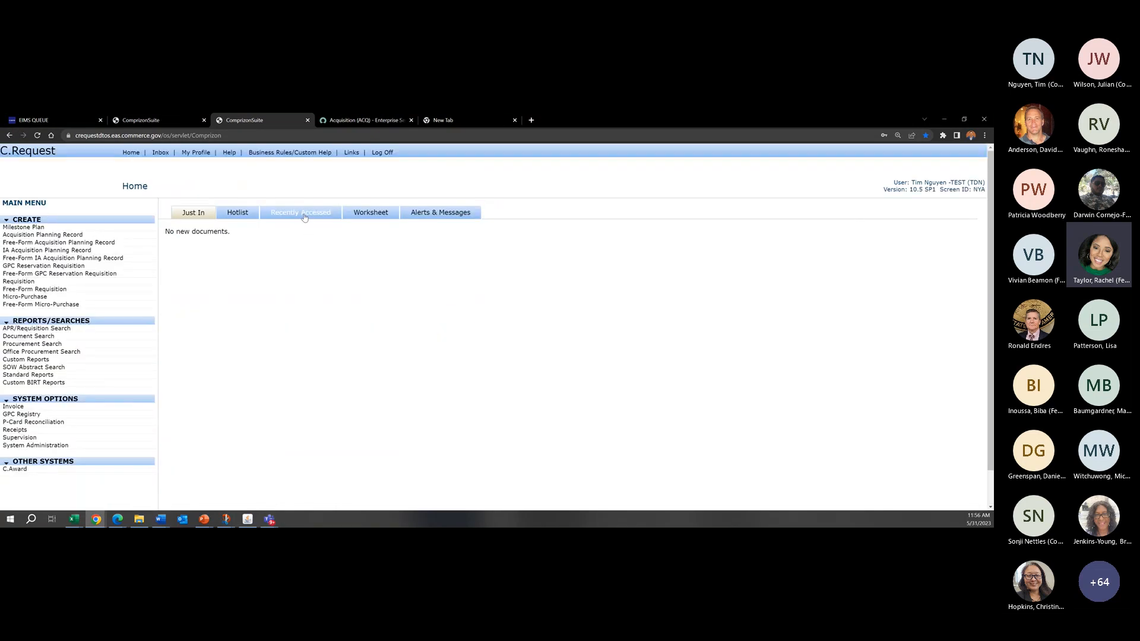
left_click(304, 217)
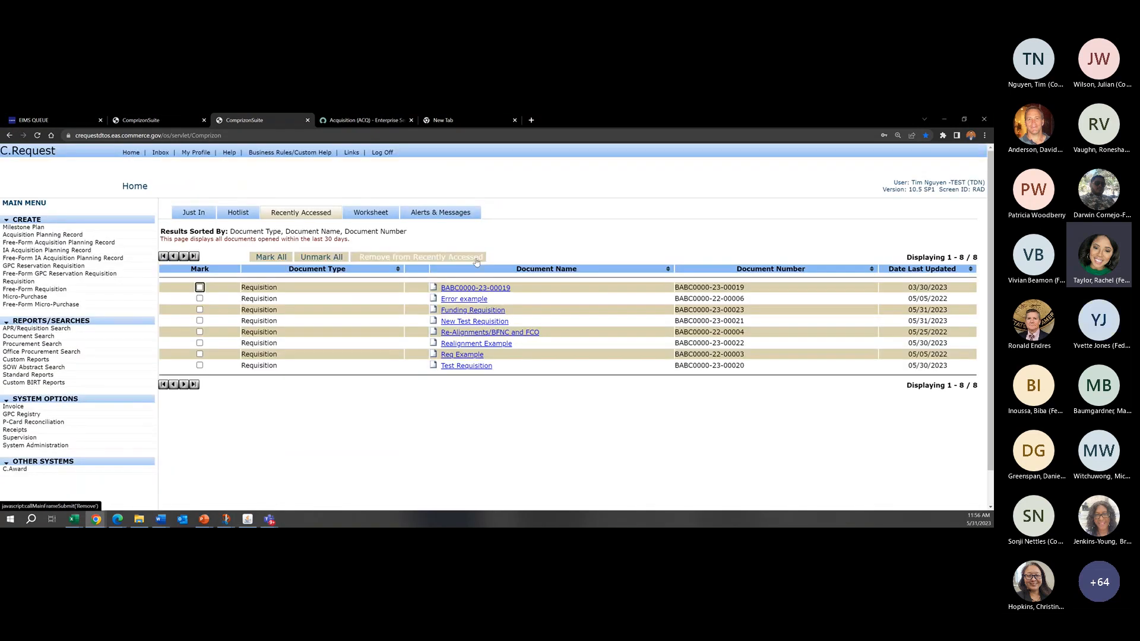
Step: Create a new requisition with the default BABC0000-23 number and name, and point out its Recommended Primary COR field
left_click(89, 279)
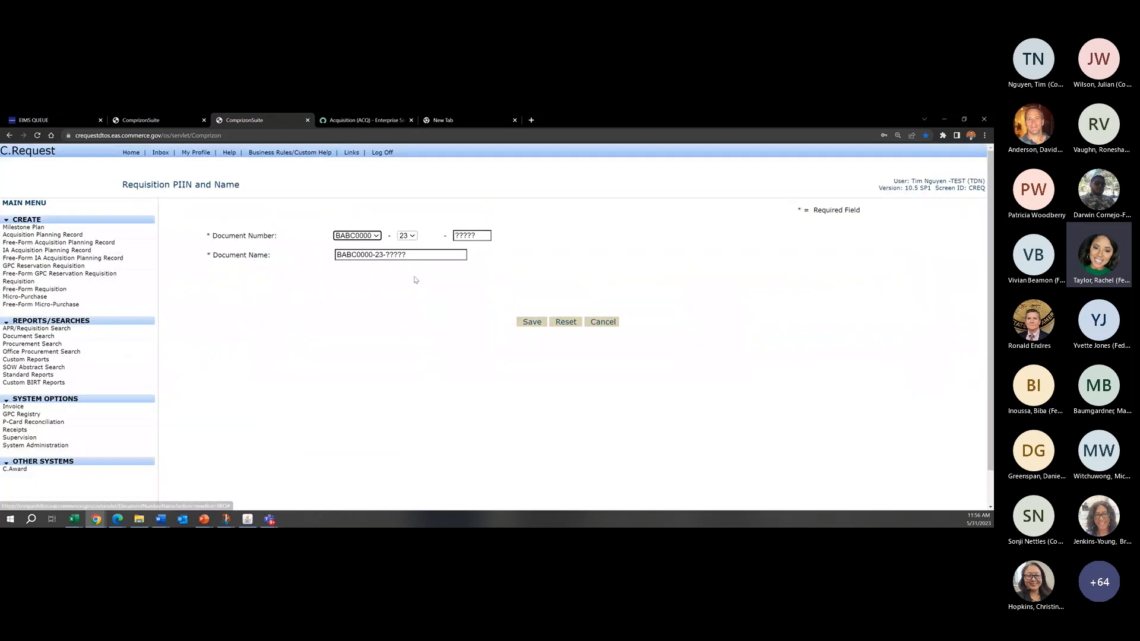
left_click(528, 321)
scroll(424, 413, "down", 1)
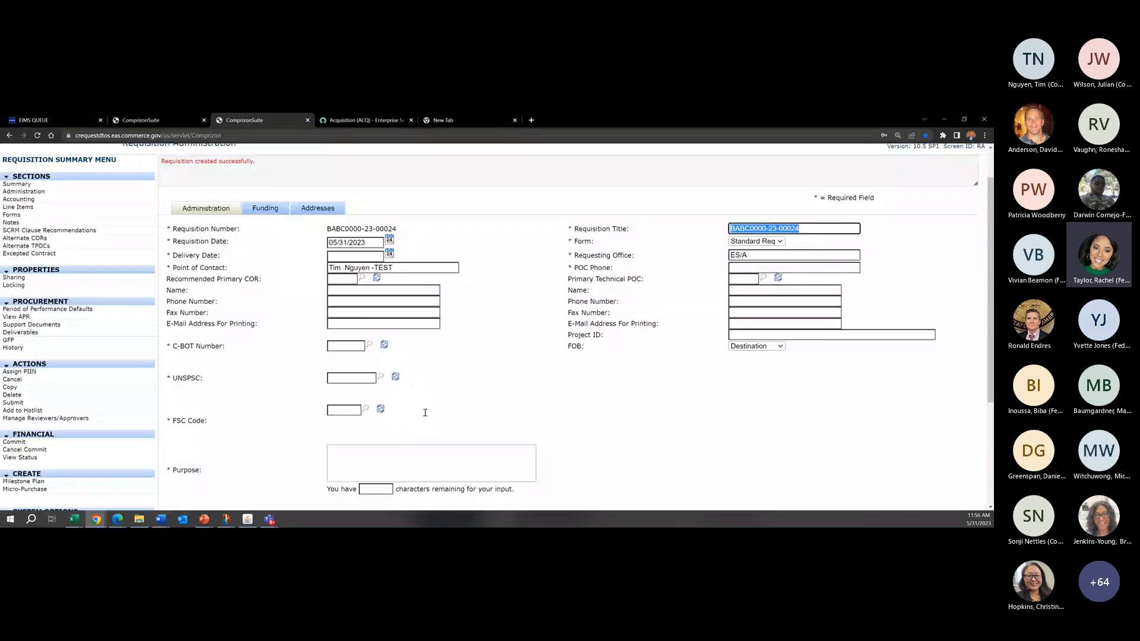
left_click_drag(268, 279, 168, 279)
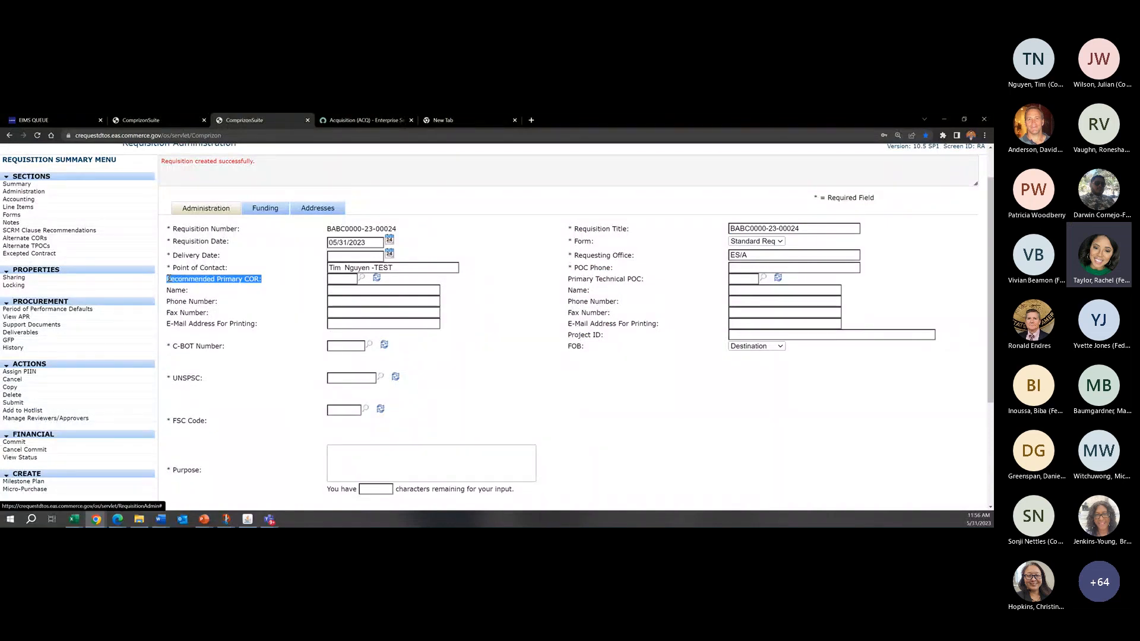
scroll(262, 297, "up", 2)
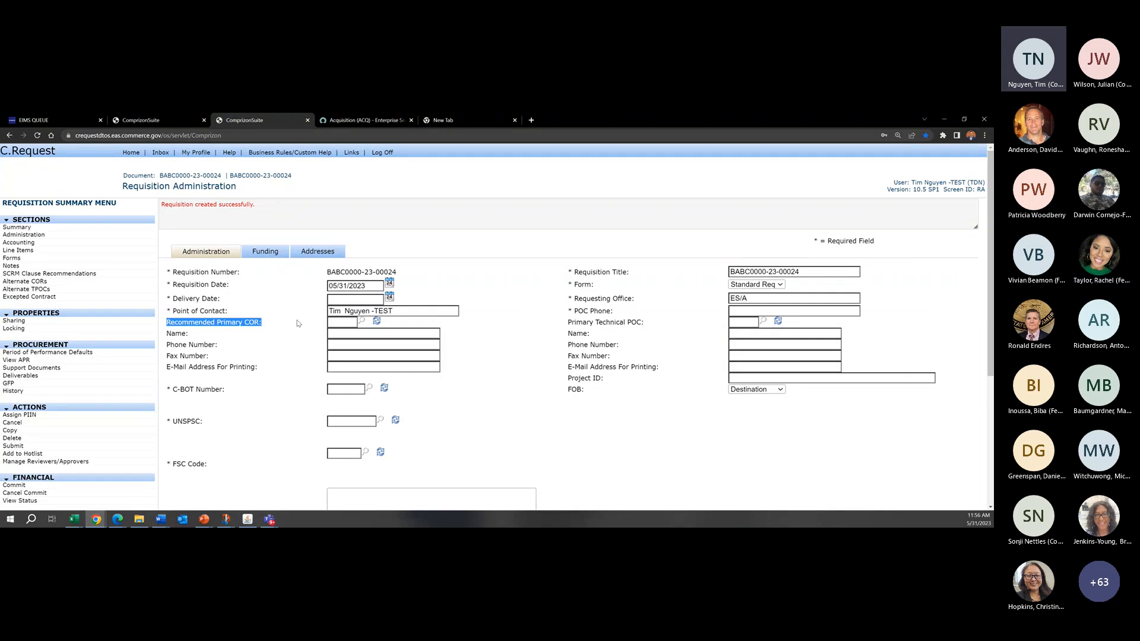
left_click(529, 182)
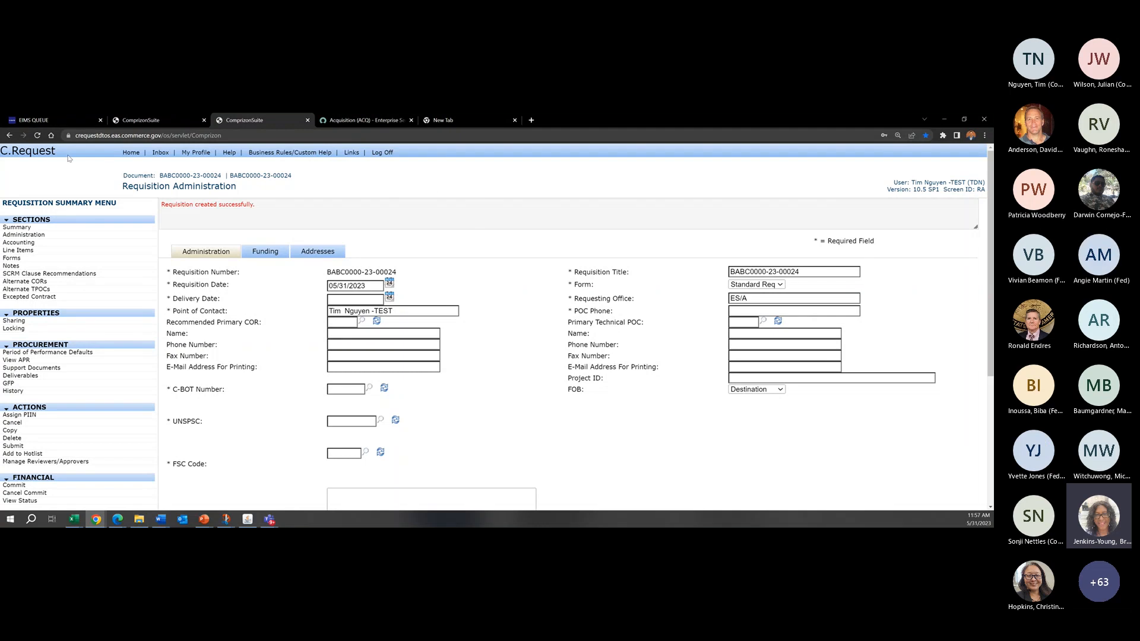
Step: Leave the new requisition, look at C.Request's Procurement Search and switch to the C.Award home page
left_click(132, 154)
left_click(538, 199)
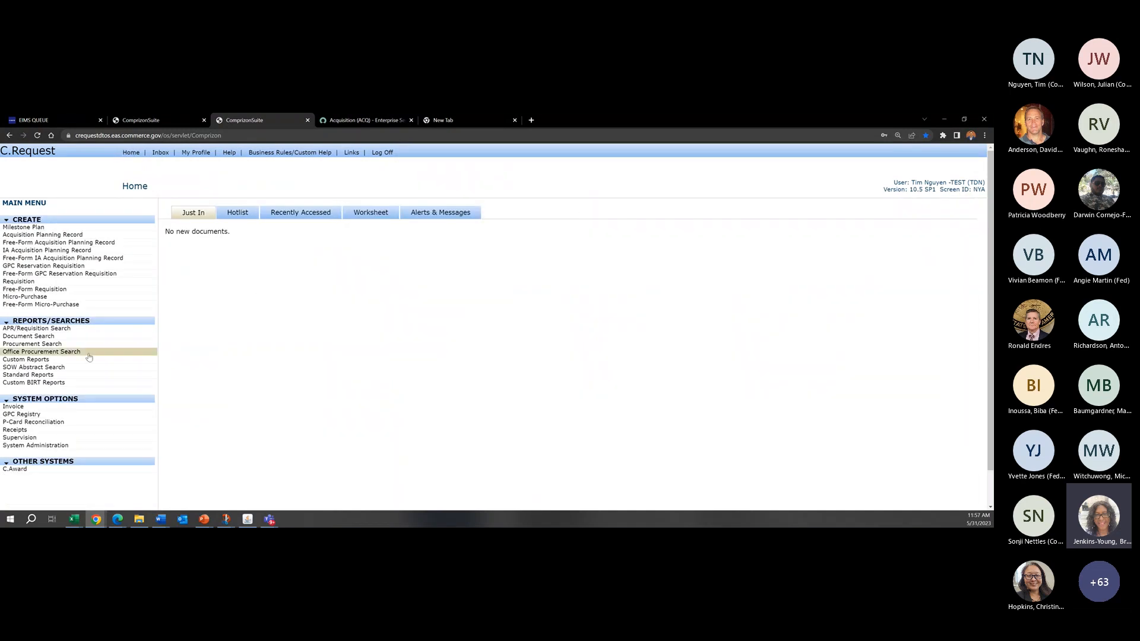
left_click(88, 345)
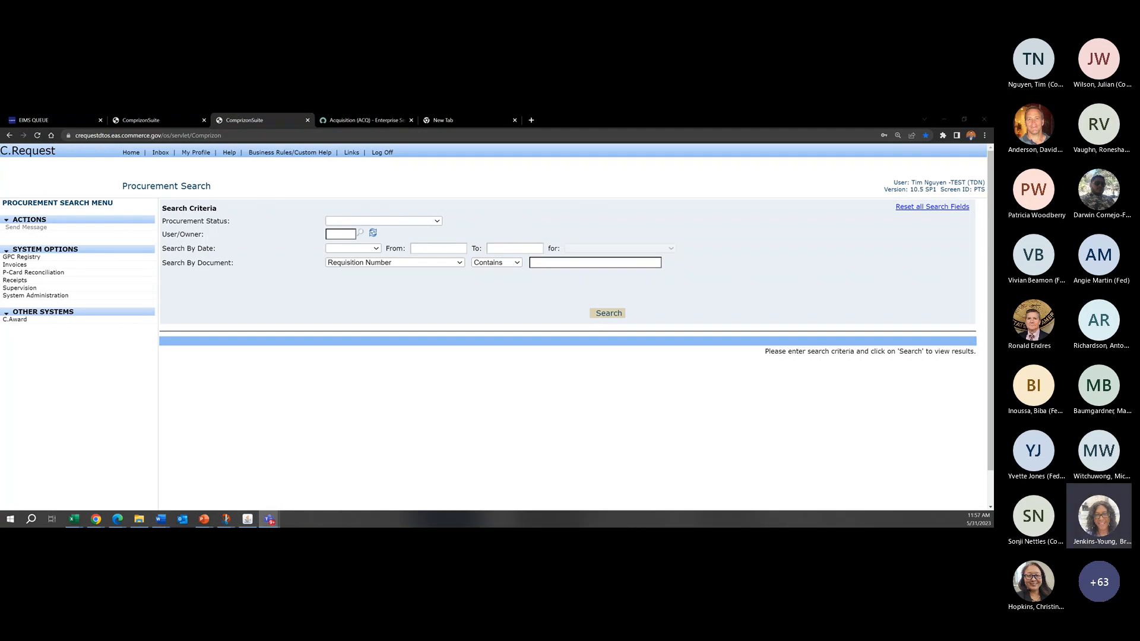
left_click(411, 203)
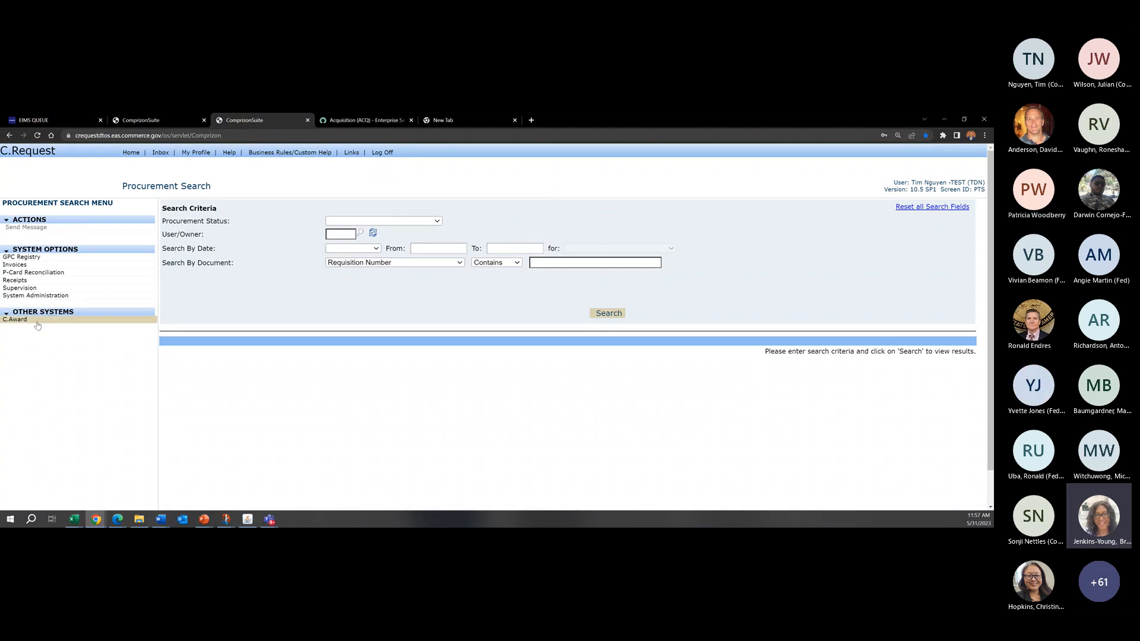
left_click(34, 320)
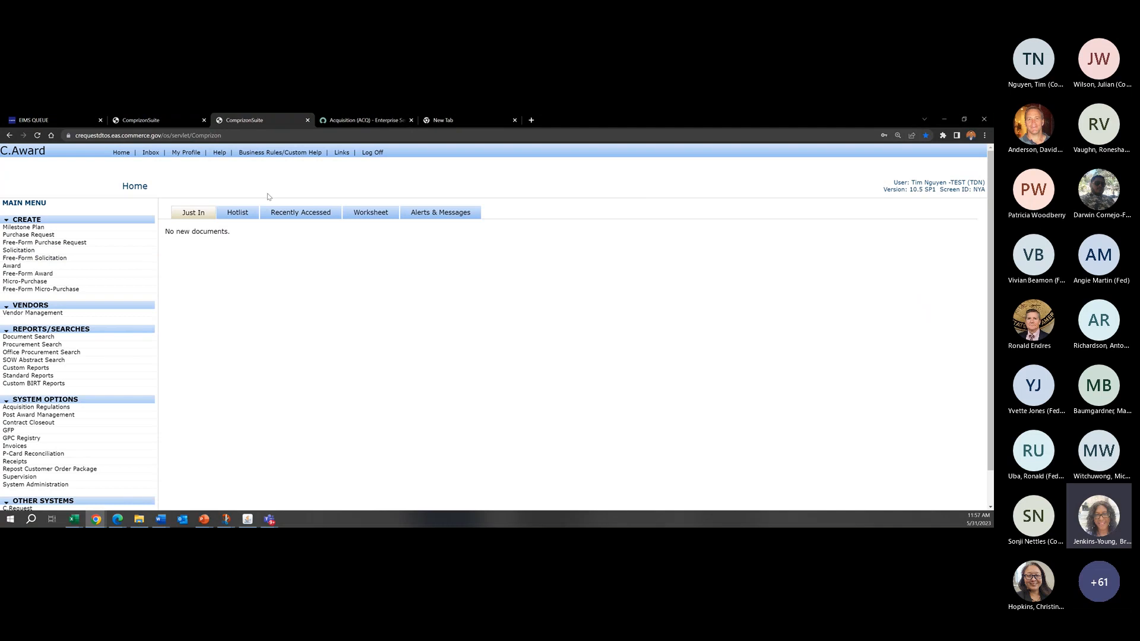